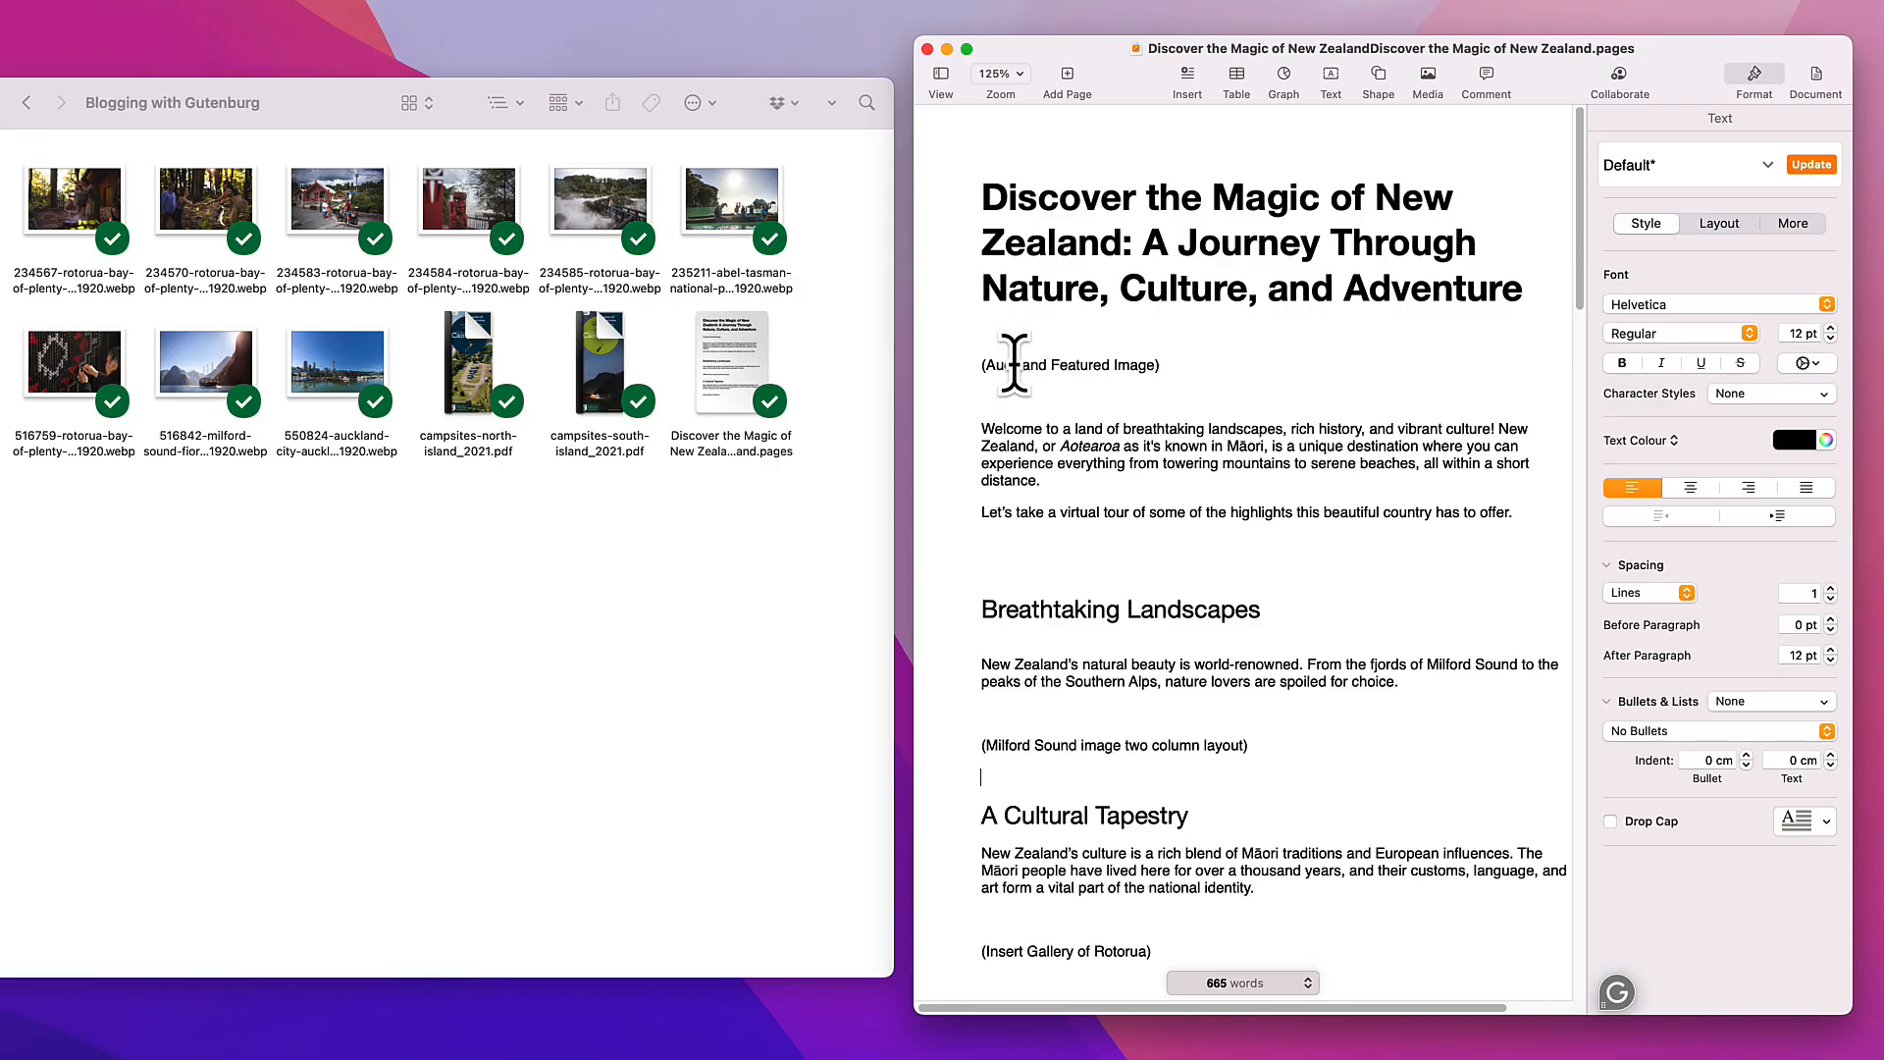
Review the New Zealand article draft in Pages and the accompanying files in the Blogging with Gutenburg folder
{"action": "scroll", "coordinate": [1014, 364], "scroll_direction": "down", "scroll_amount": 4}
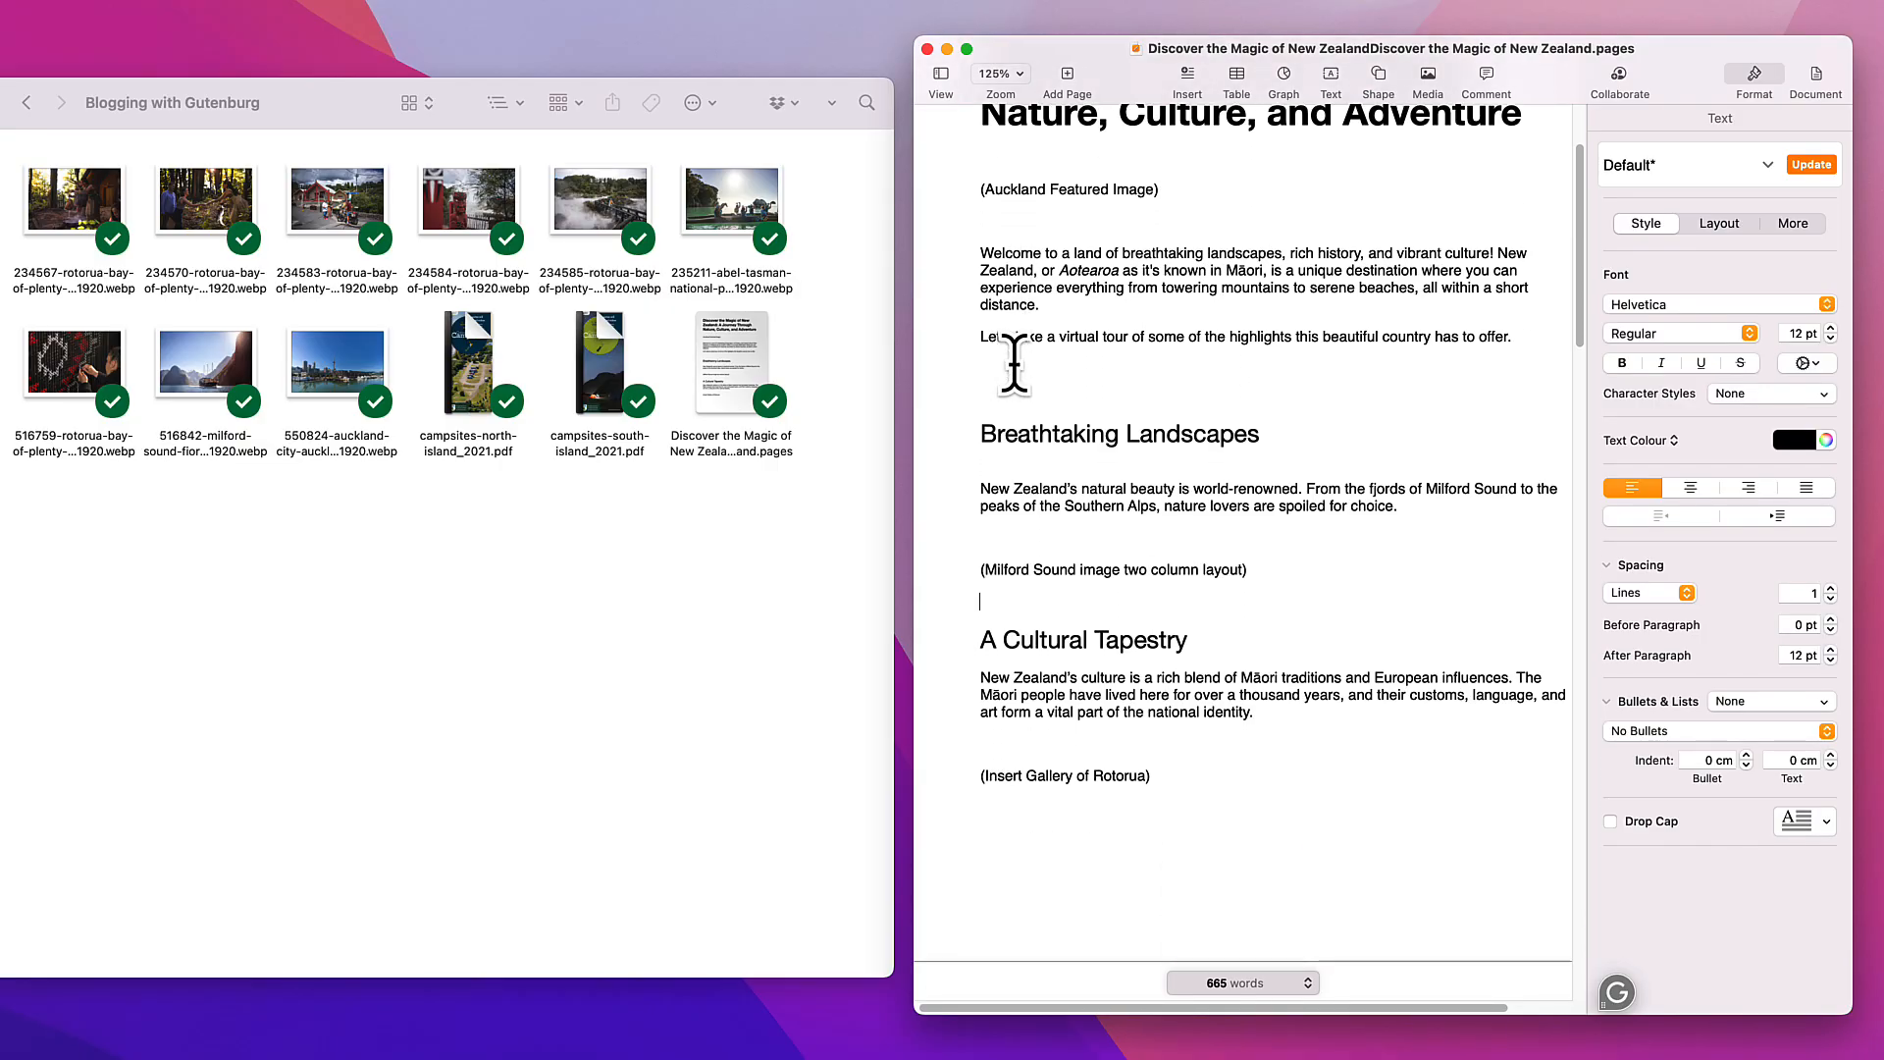
{"action": "scroll", "coordinate": [1014, 364], "scroll_direction": "down", "scroll_amount": 12}
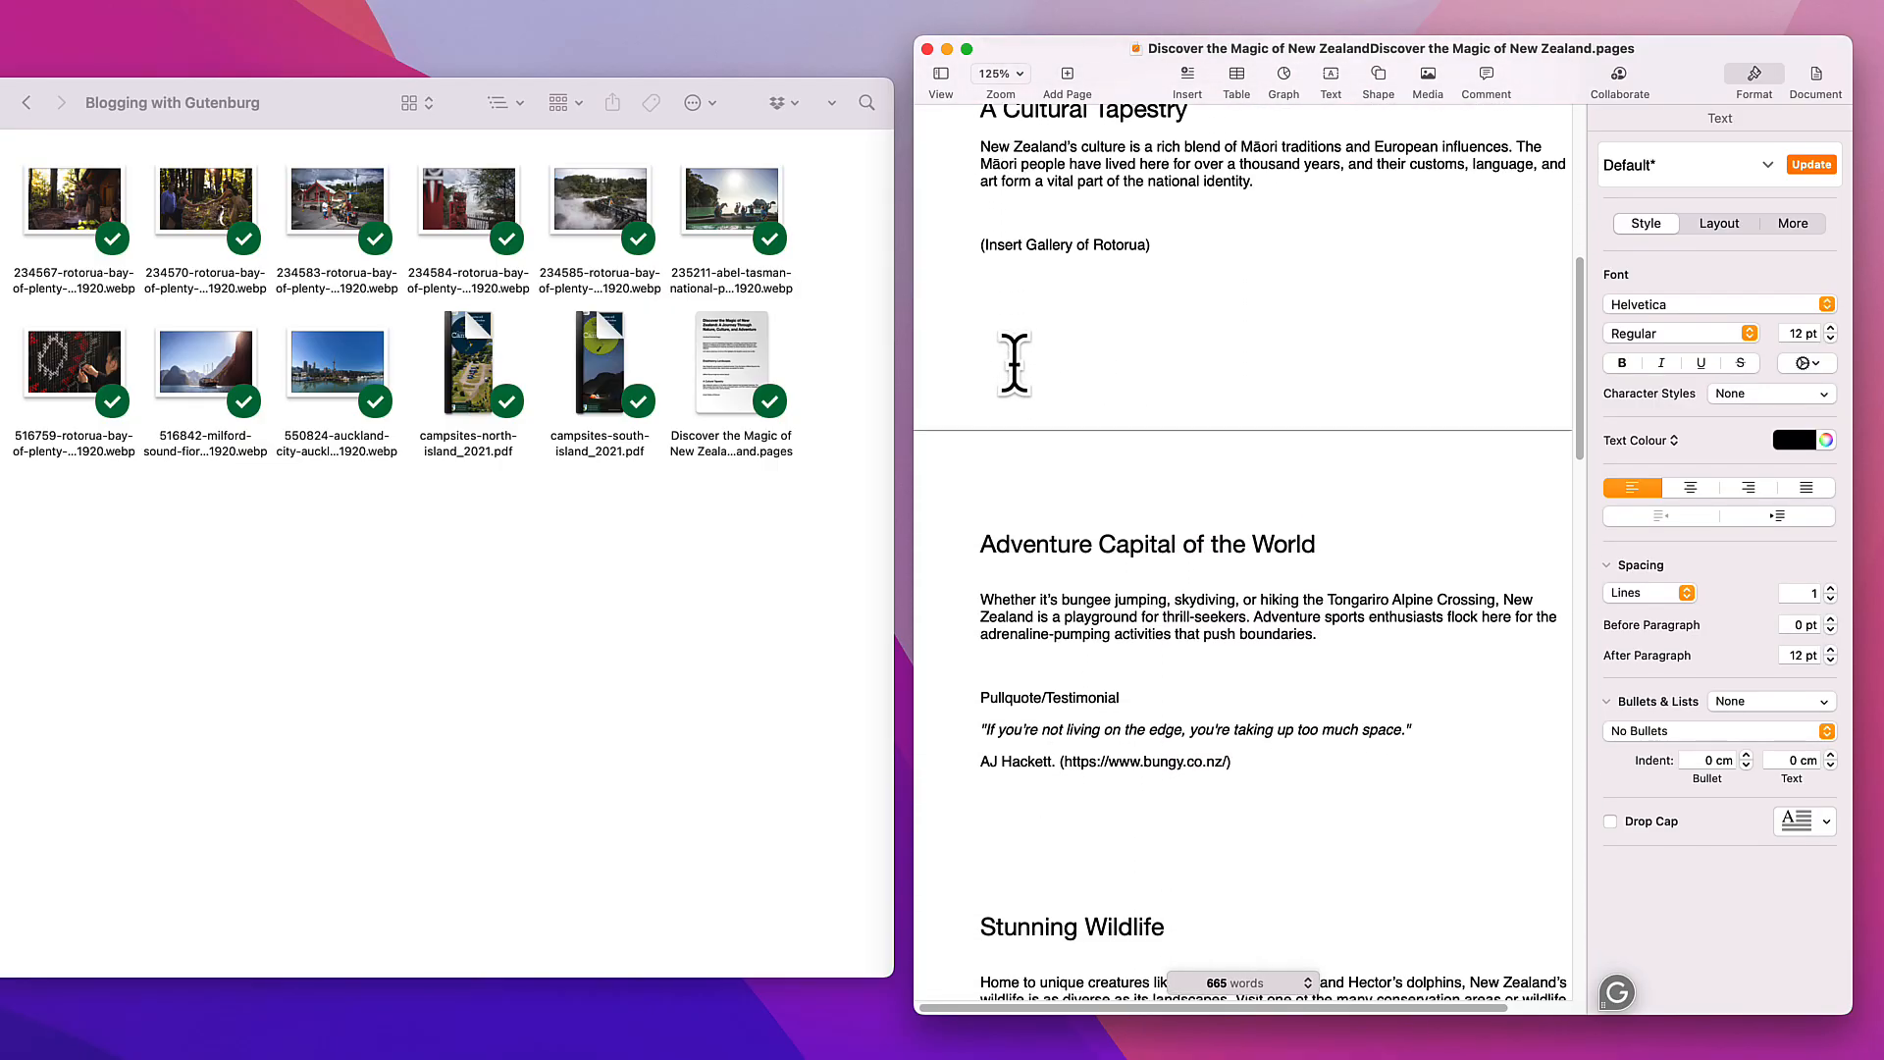
{"action": "scroll", "coordinate": [1014, 364], "scroll_direction": "down", "scroll_amount": 1}
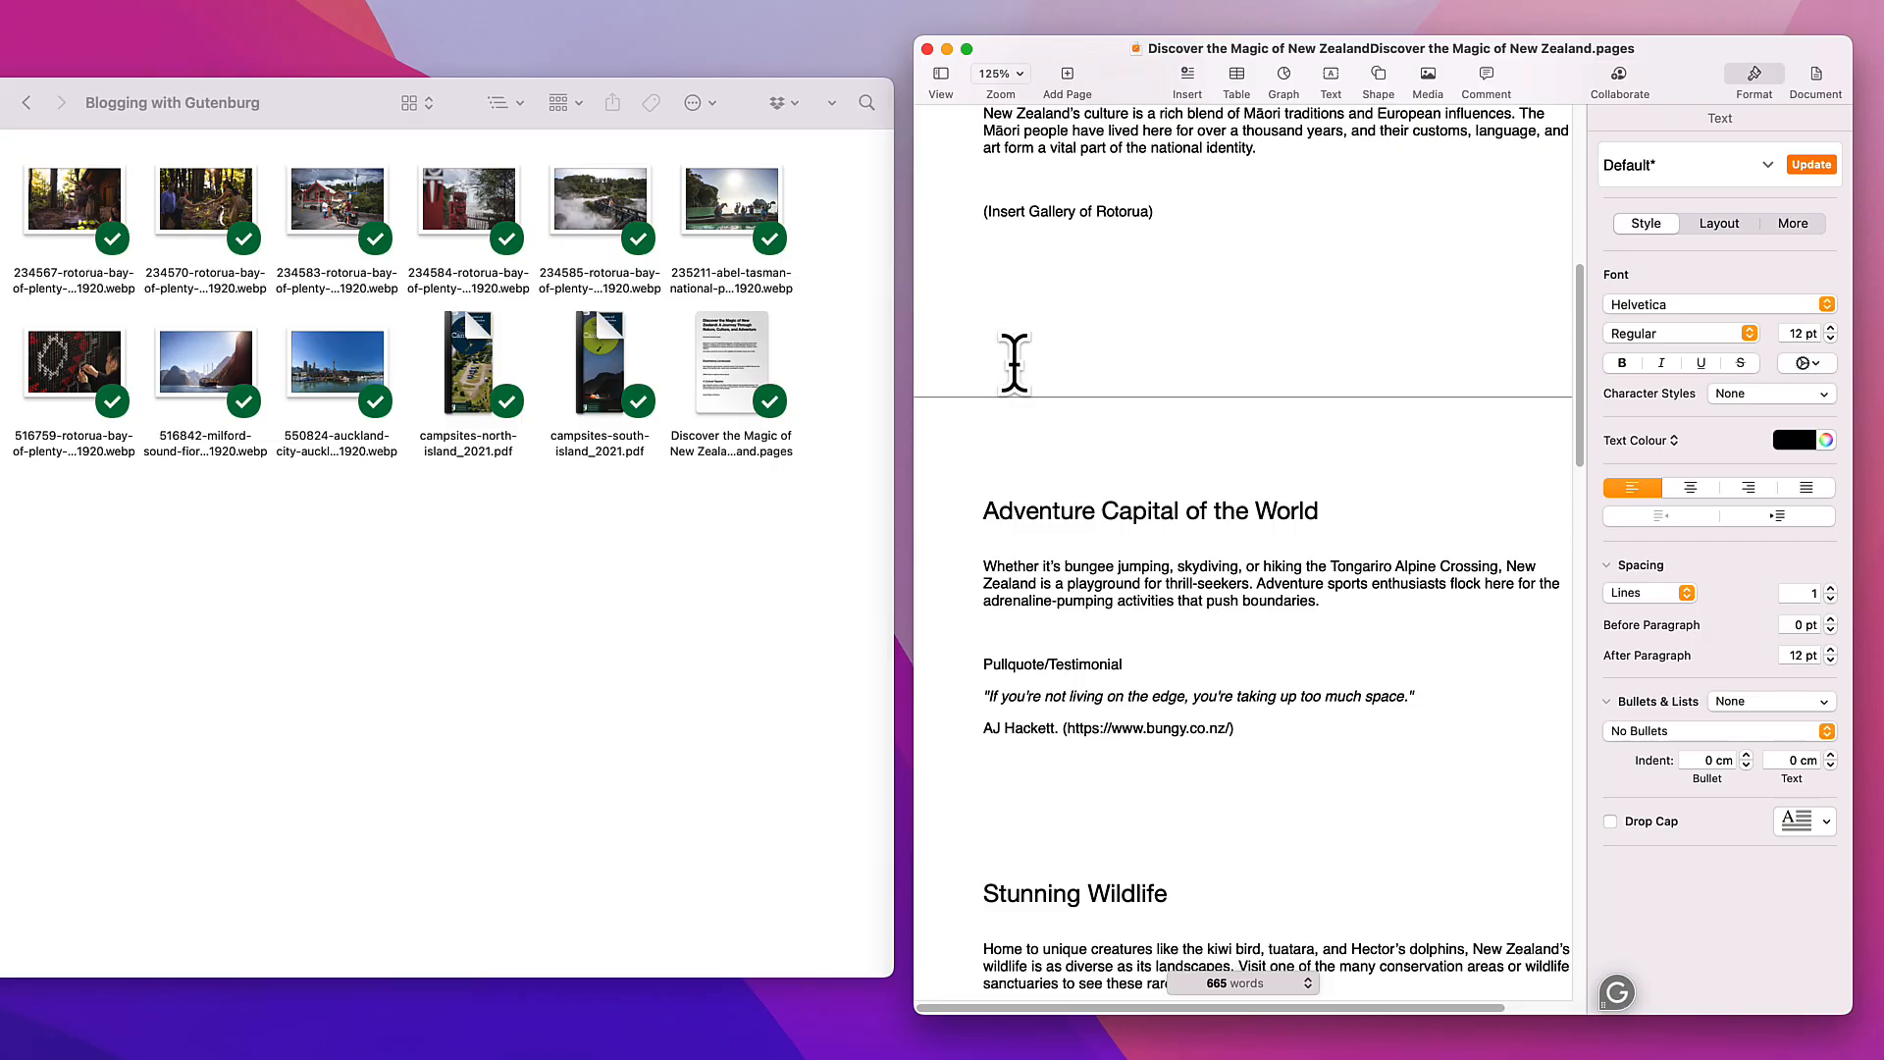
{"action": "left_click", "coordinate": [708, 616]}
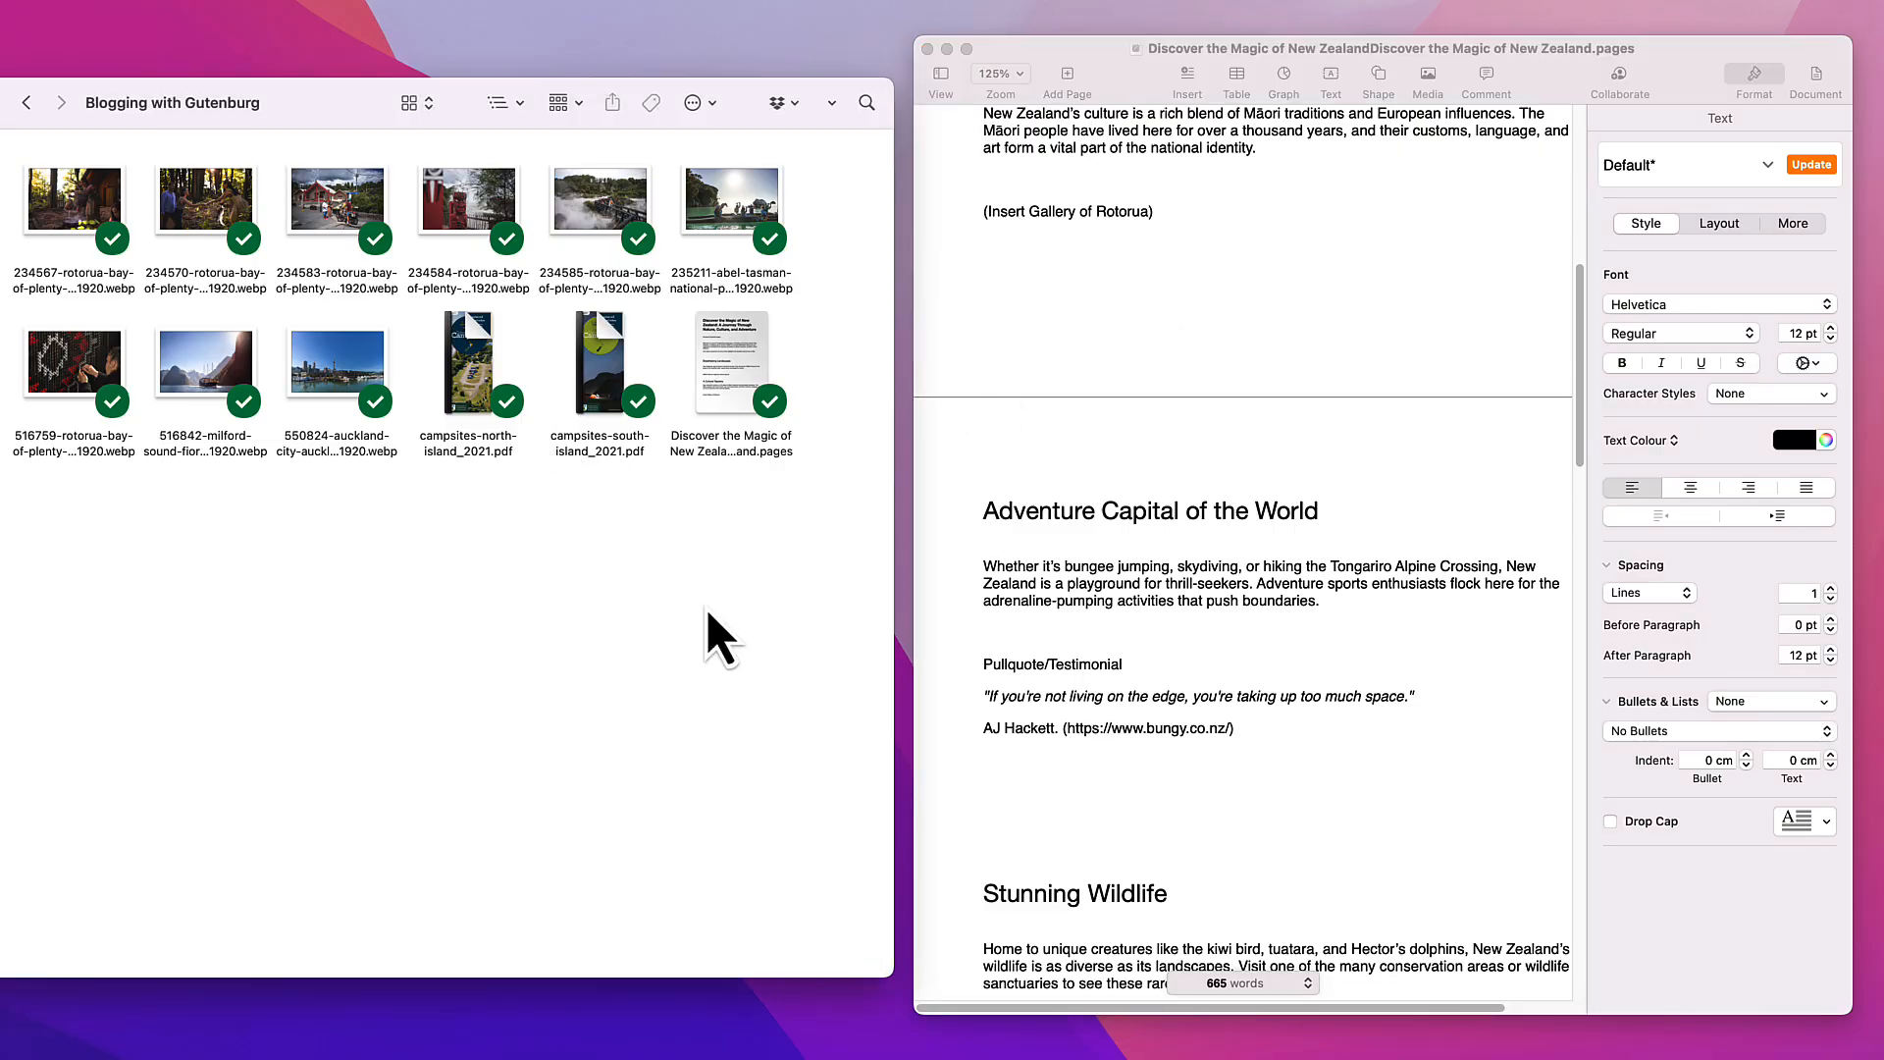
{"action": "left_click", "coordinate": [96, 233]}
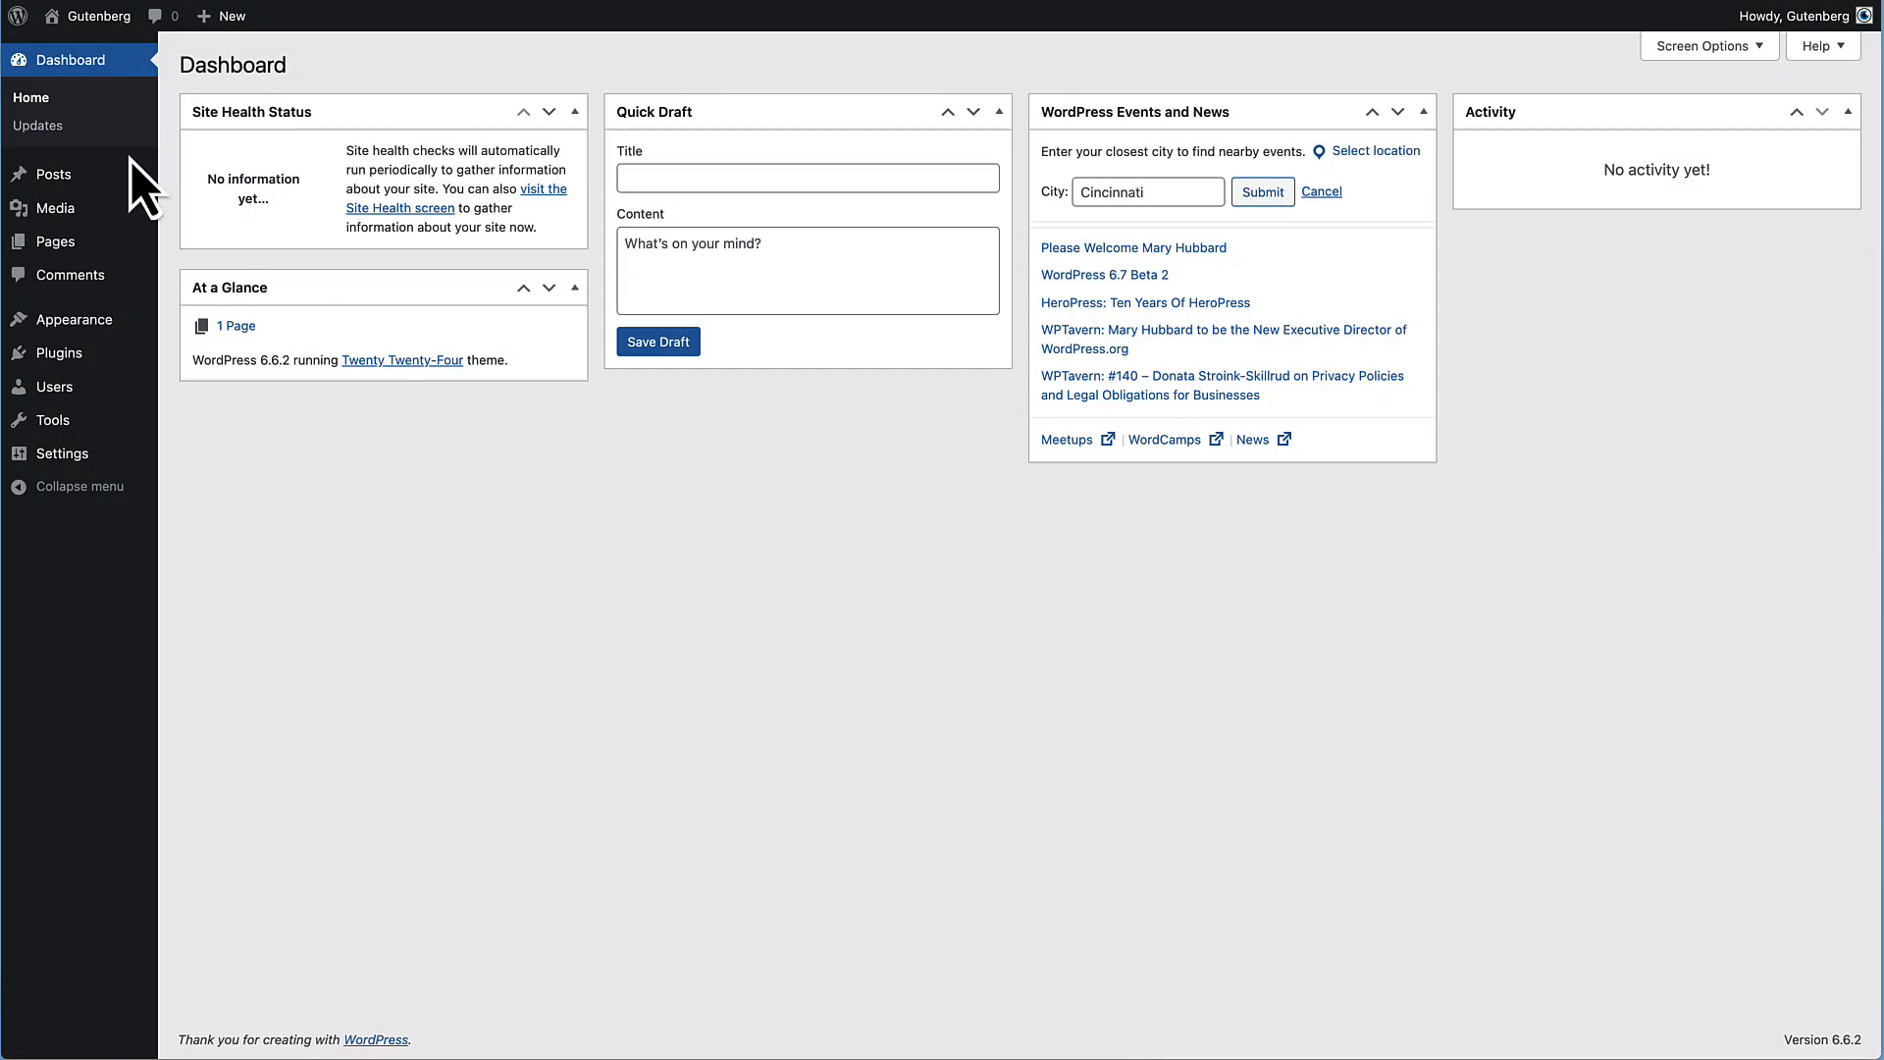
Create a new WordPress post titled "Discover the Magic of New Zealand: A Journey Through Nature, Culture, and Adventure", copying the title from the Pages document
{"action": "mouse_move", "coordinate": [91, 179]}
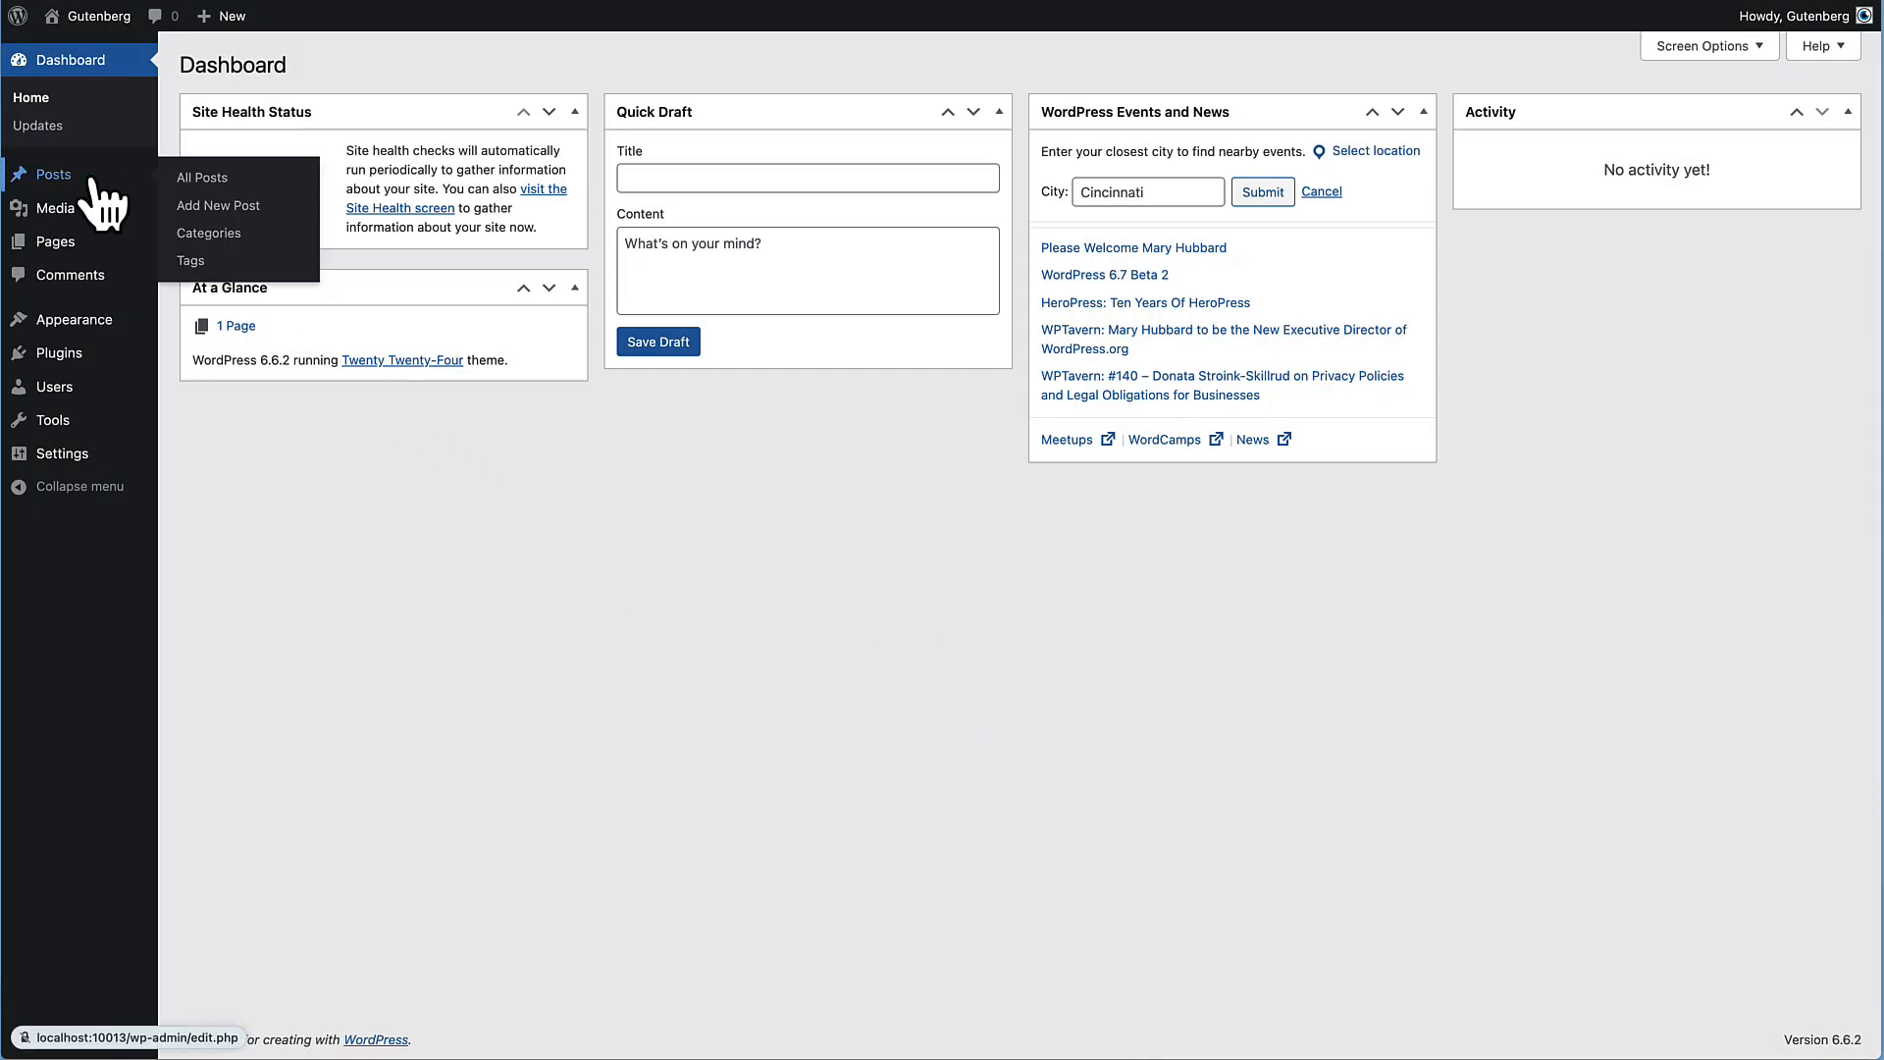
{"action": "left_click", "coordinate": [201, 182]}
{"action": "key", "text": "super+Tab"}
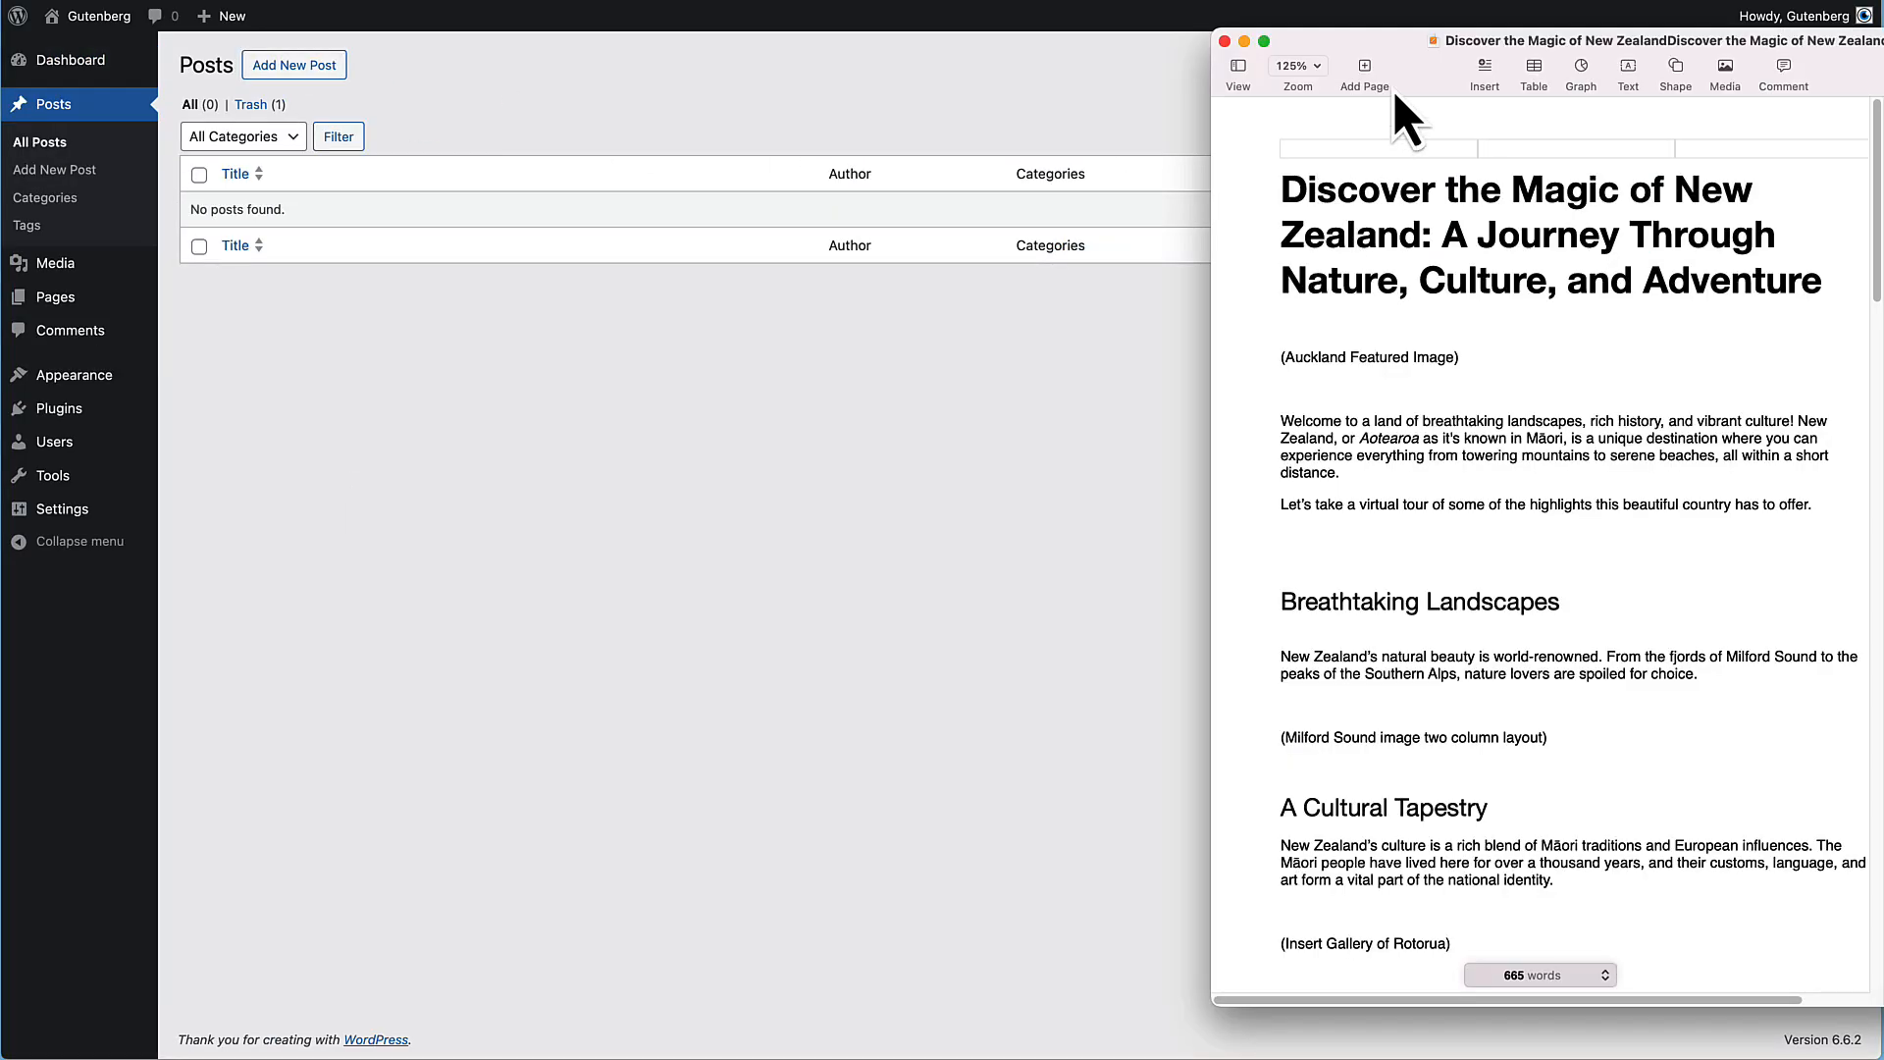
{"action": "left_click_drag", "start_coordinate": [1249, 185], "coordinate": [1774, 289]}
{"action": "key", "text": "super+c"}
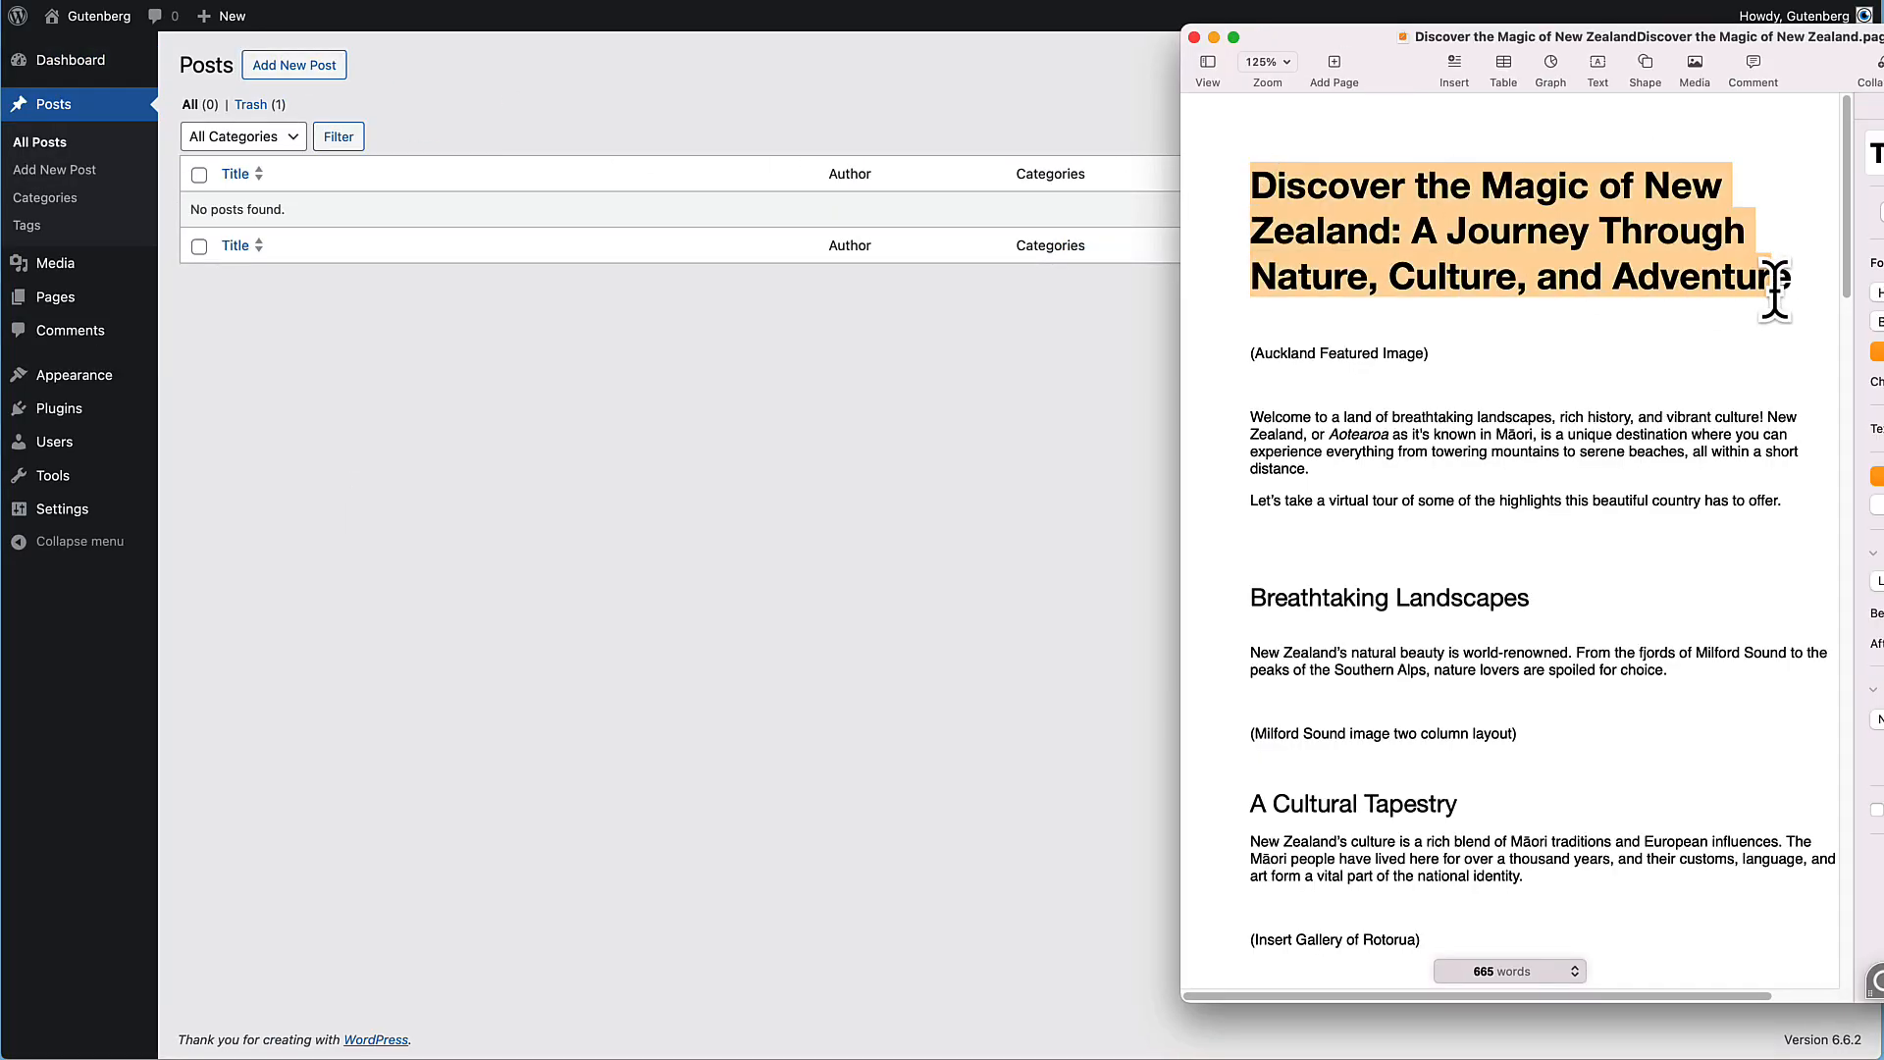
{"action": "right_click", "coordinate": [1516, 245]}
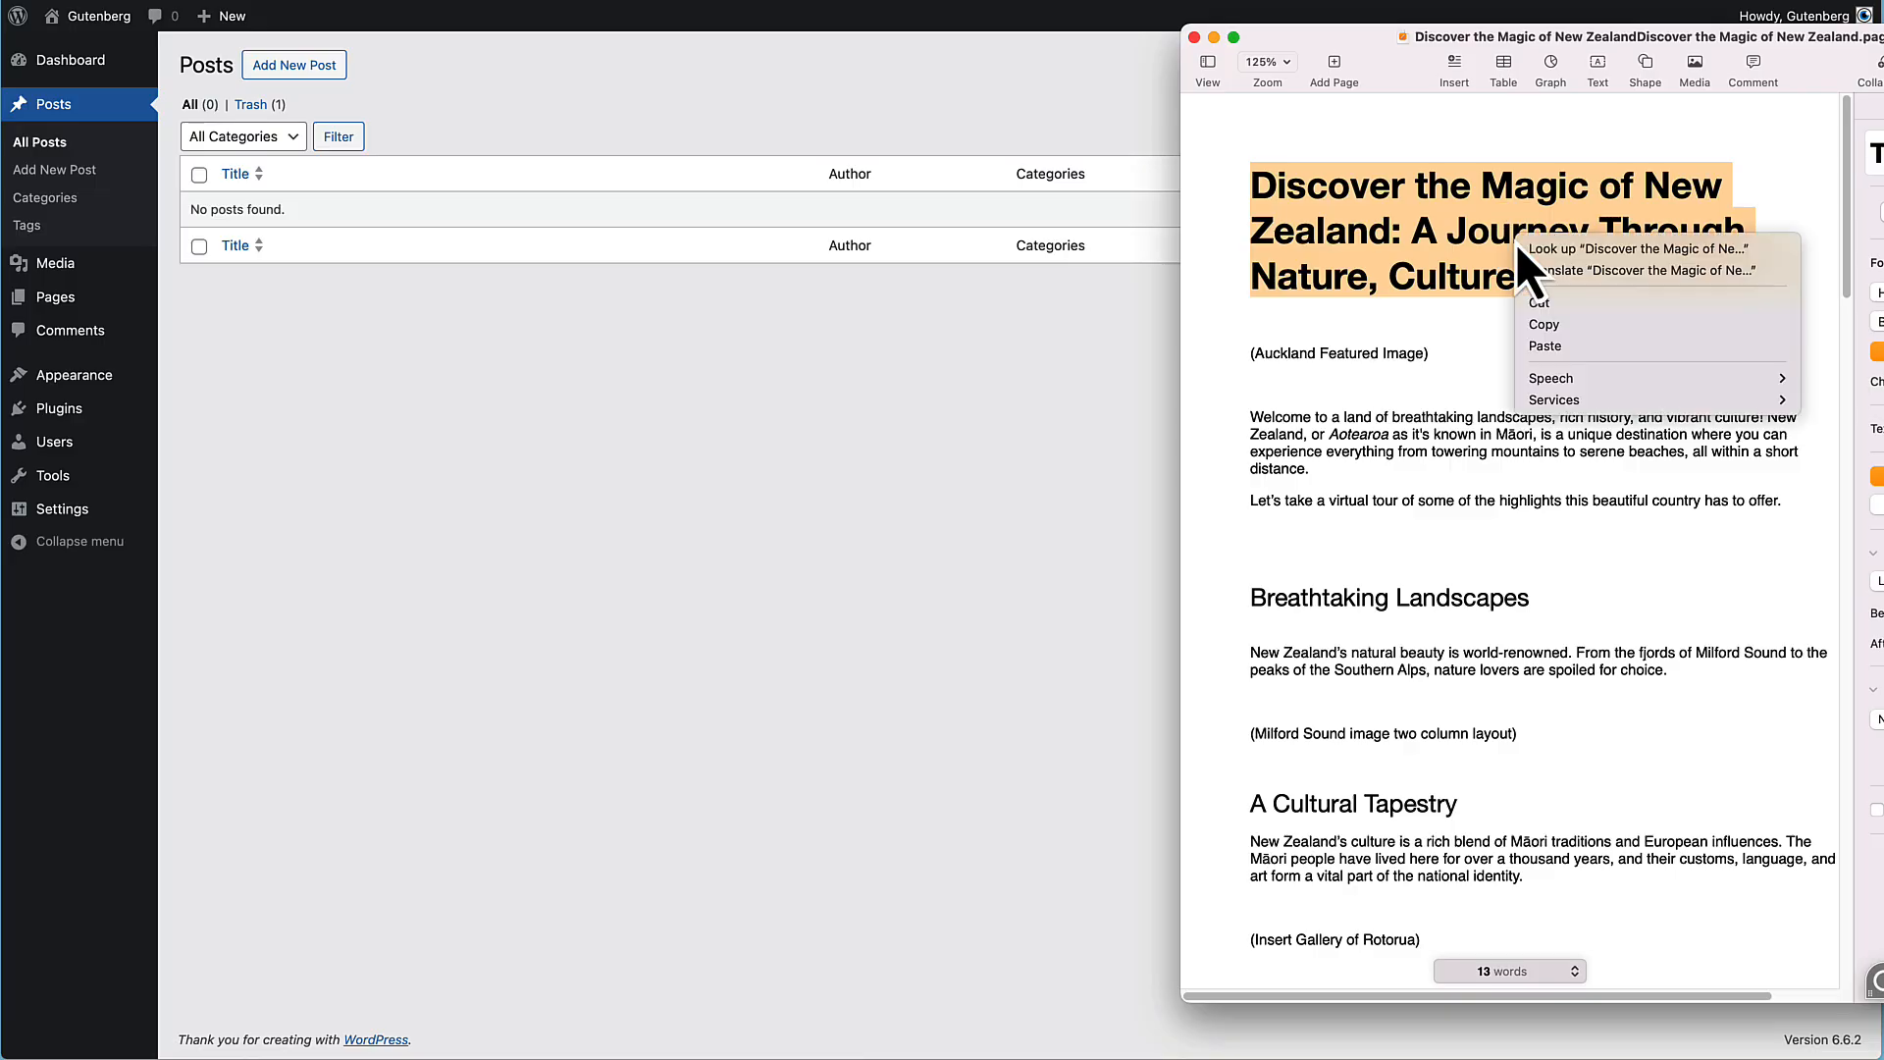
{"action": "left_click", "coordinate": [1562, 325]}
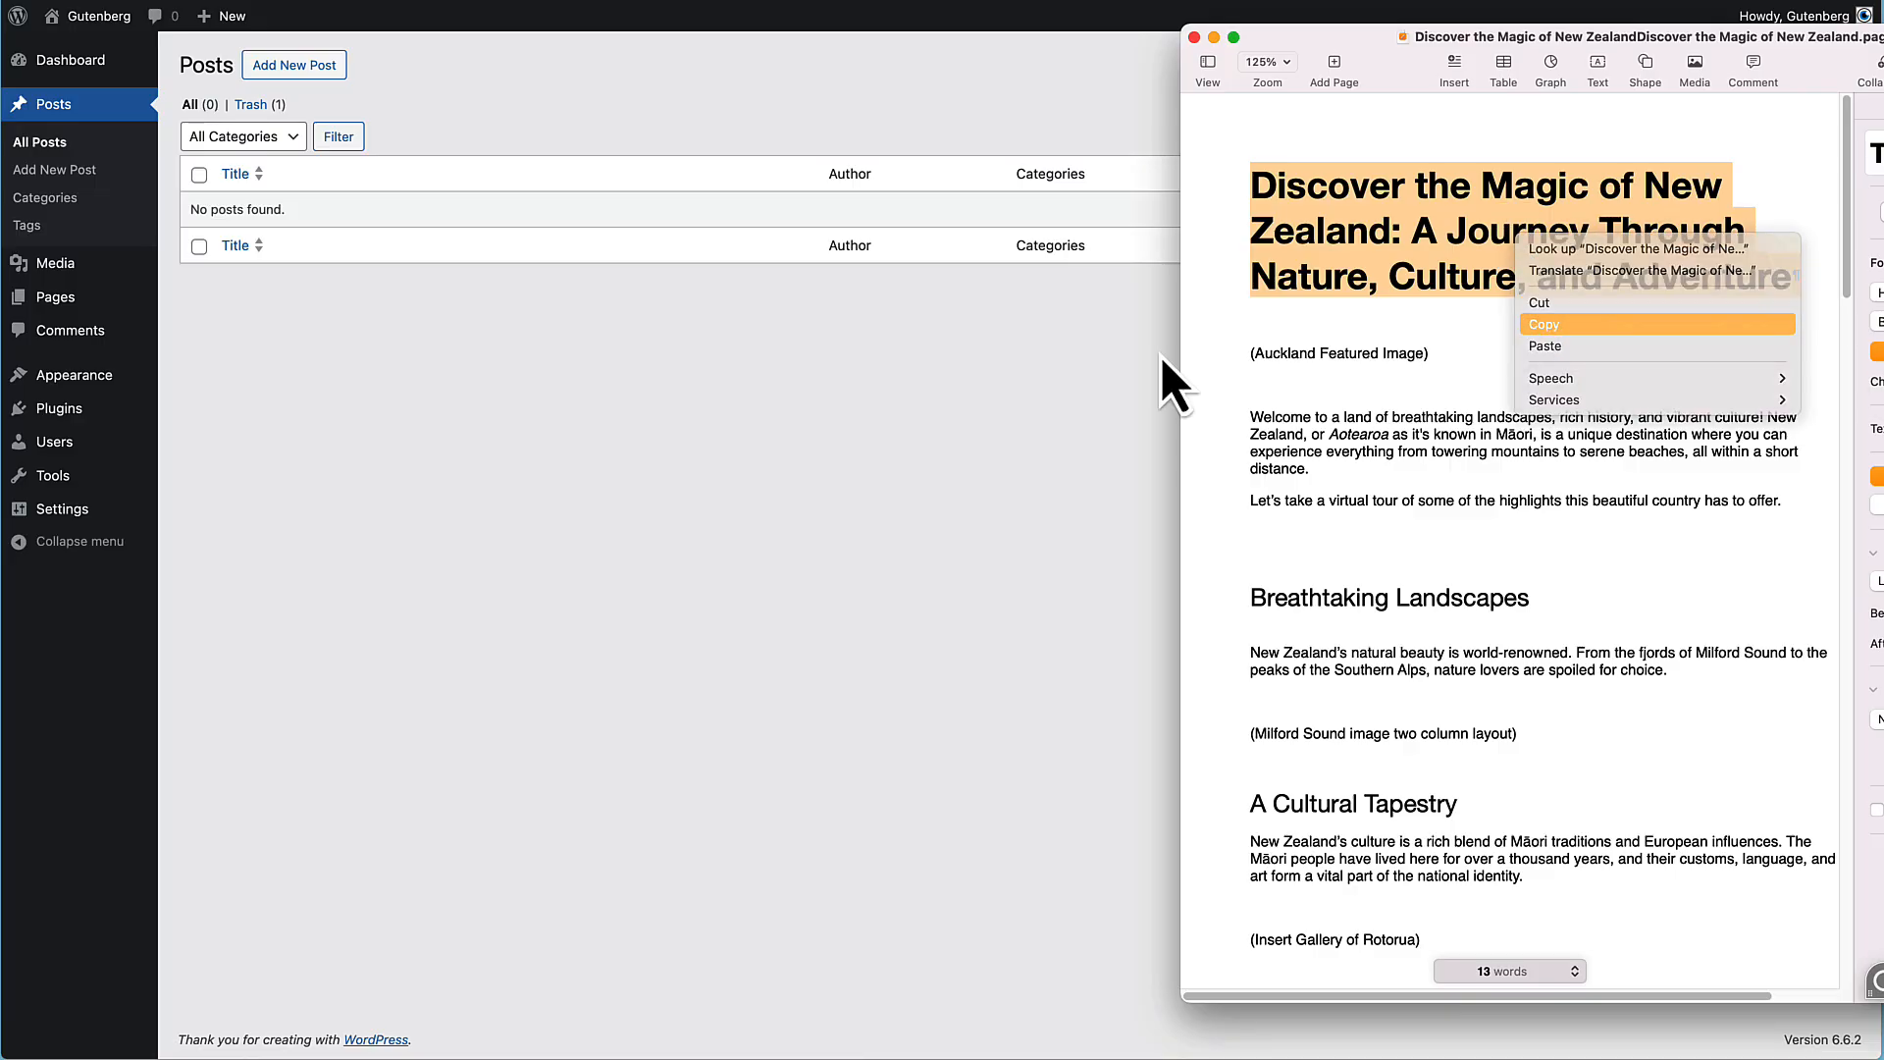
{"action": "left_click", "coordinate": [1162, 358]}
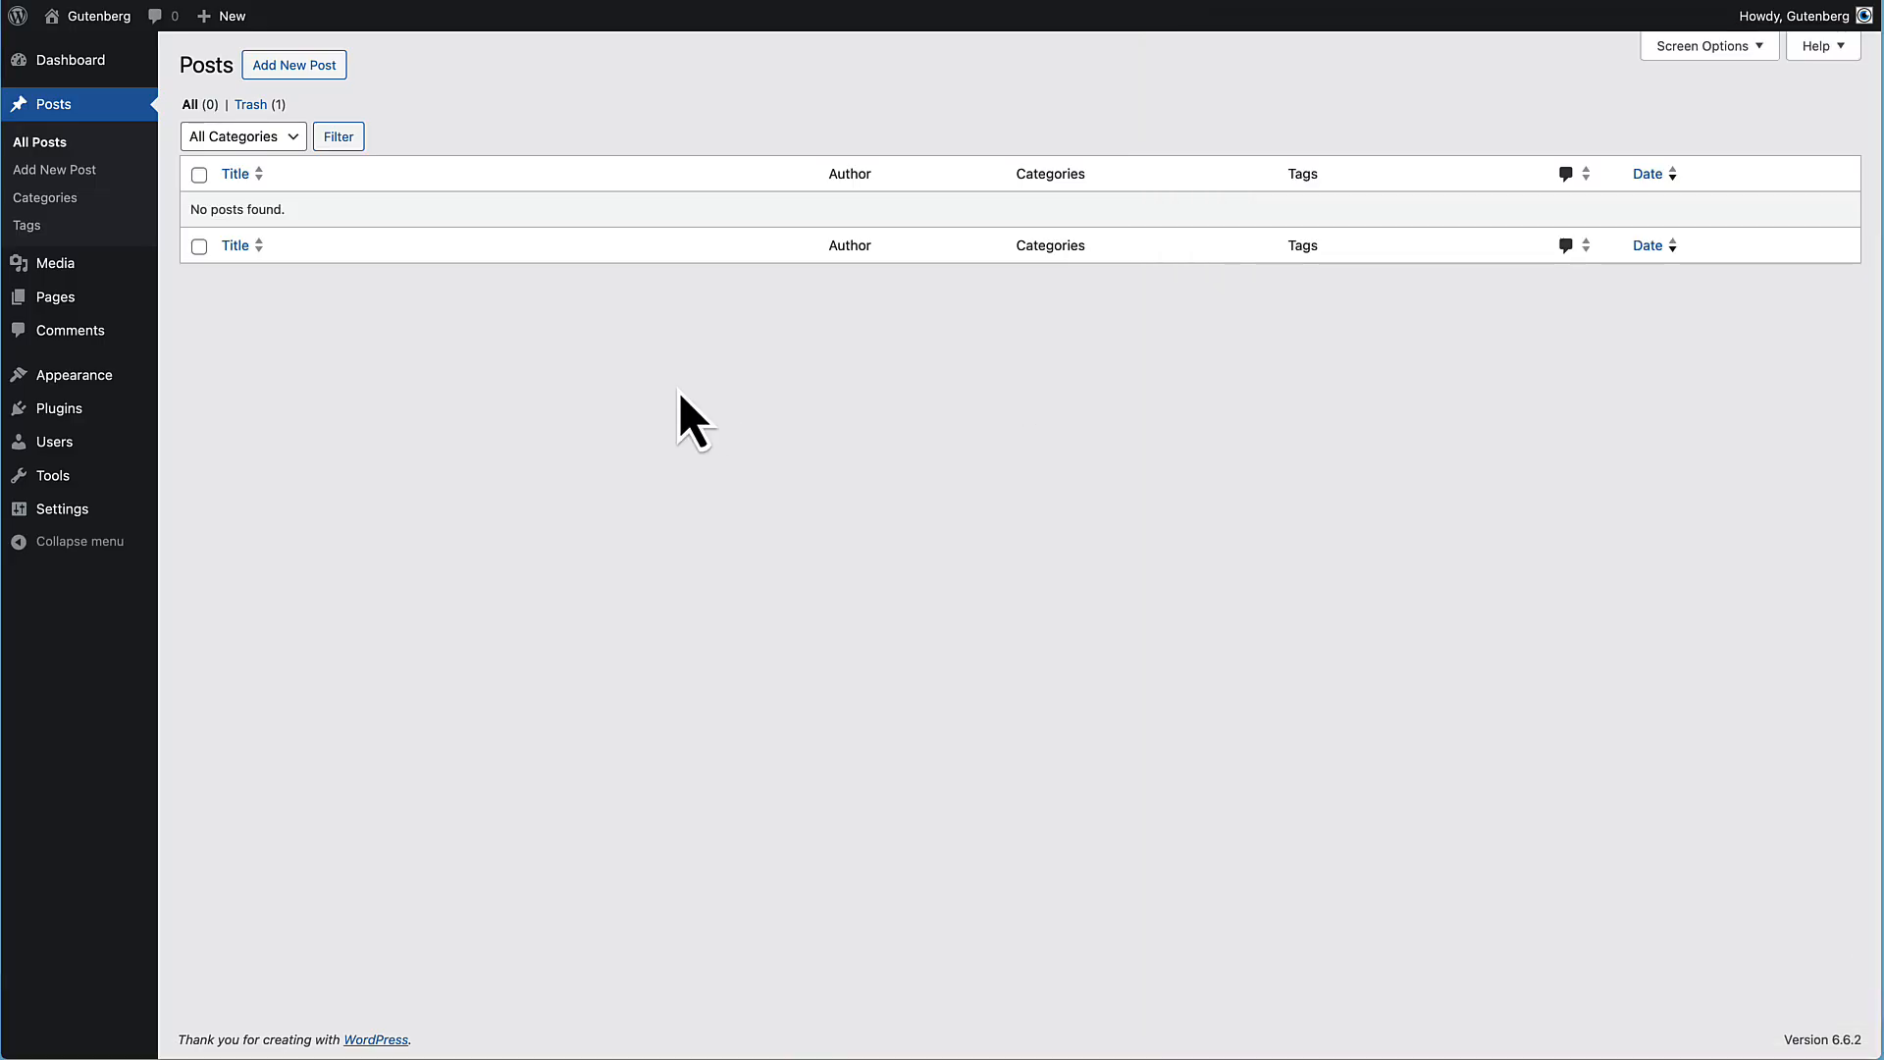
{"action": "left_click", "coordinate": [293, 65]}
{"action": "key", "text": "super+v"}
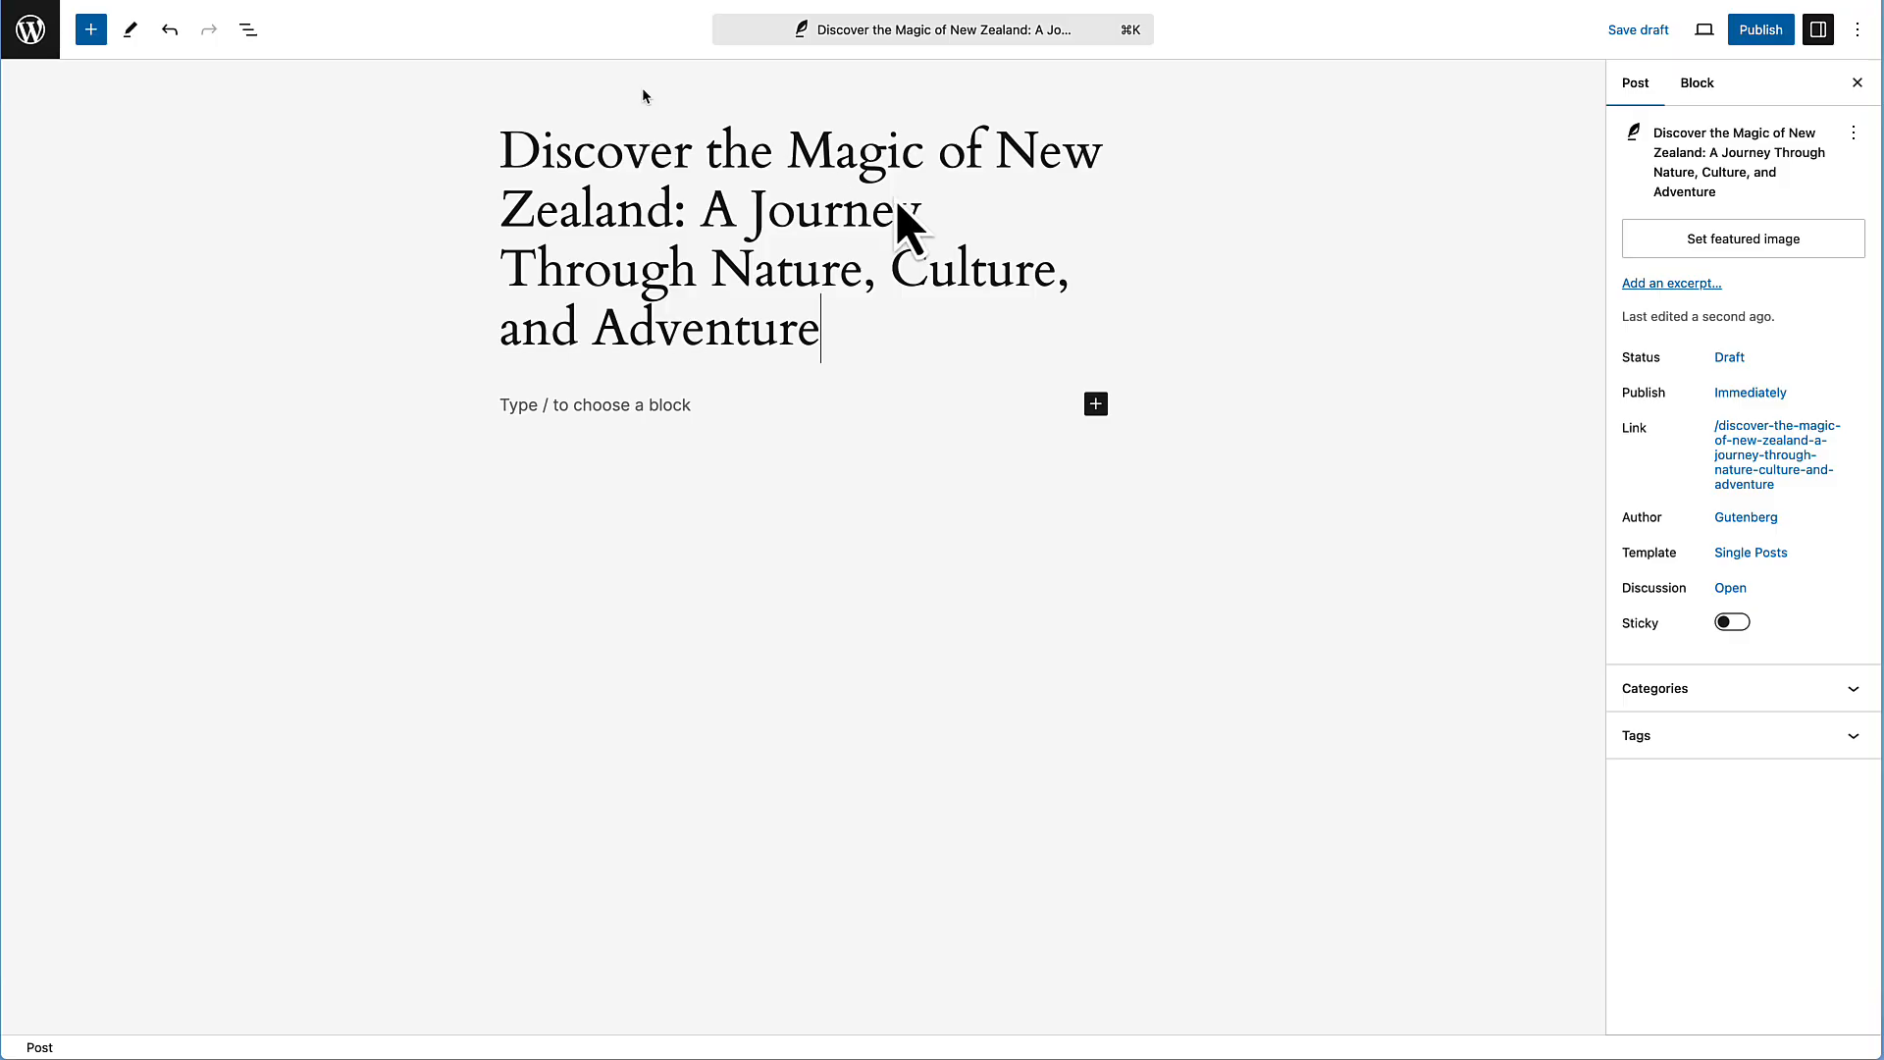
Check the featured image note in the Pages document, and view the block settings and post settings in the WordPress editor
{"action": "key", "text": "super+Tab"}
{"action": "left_click", "coordinate": [1252, 355]}
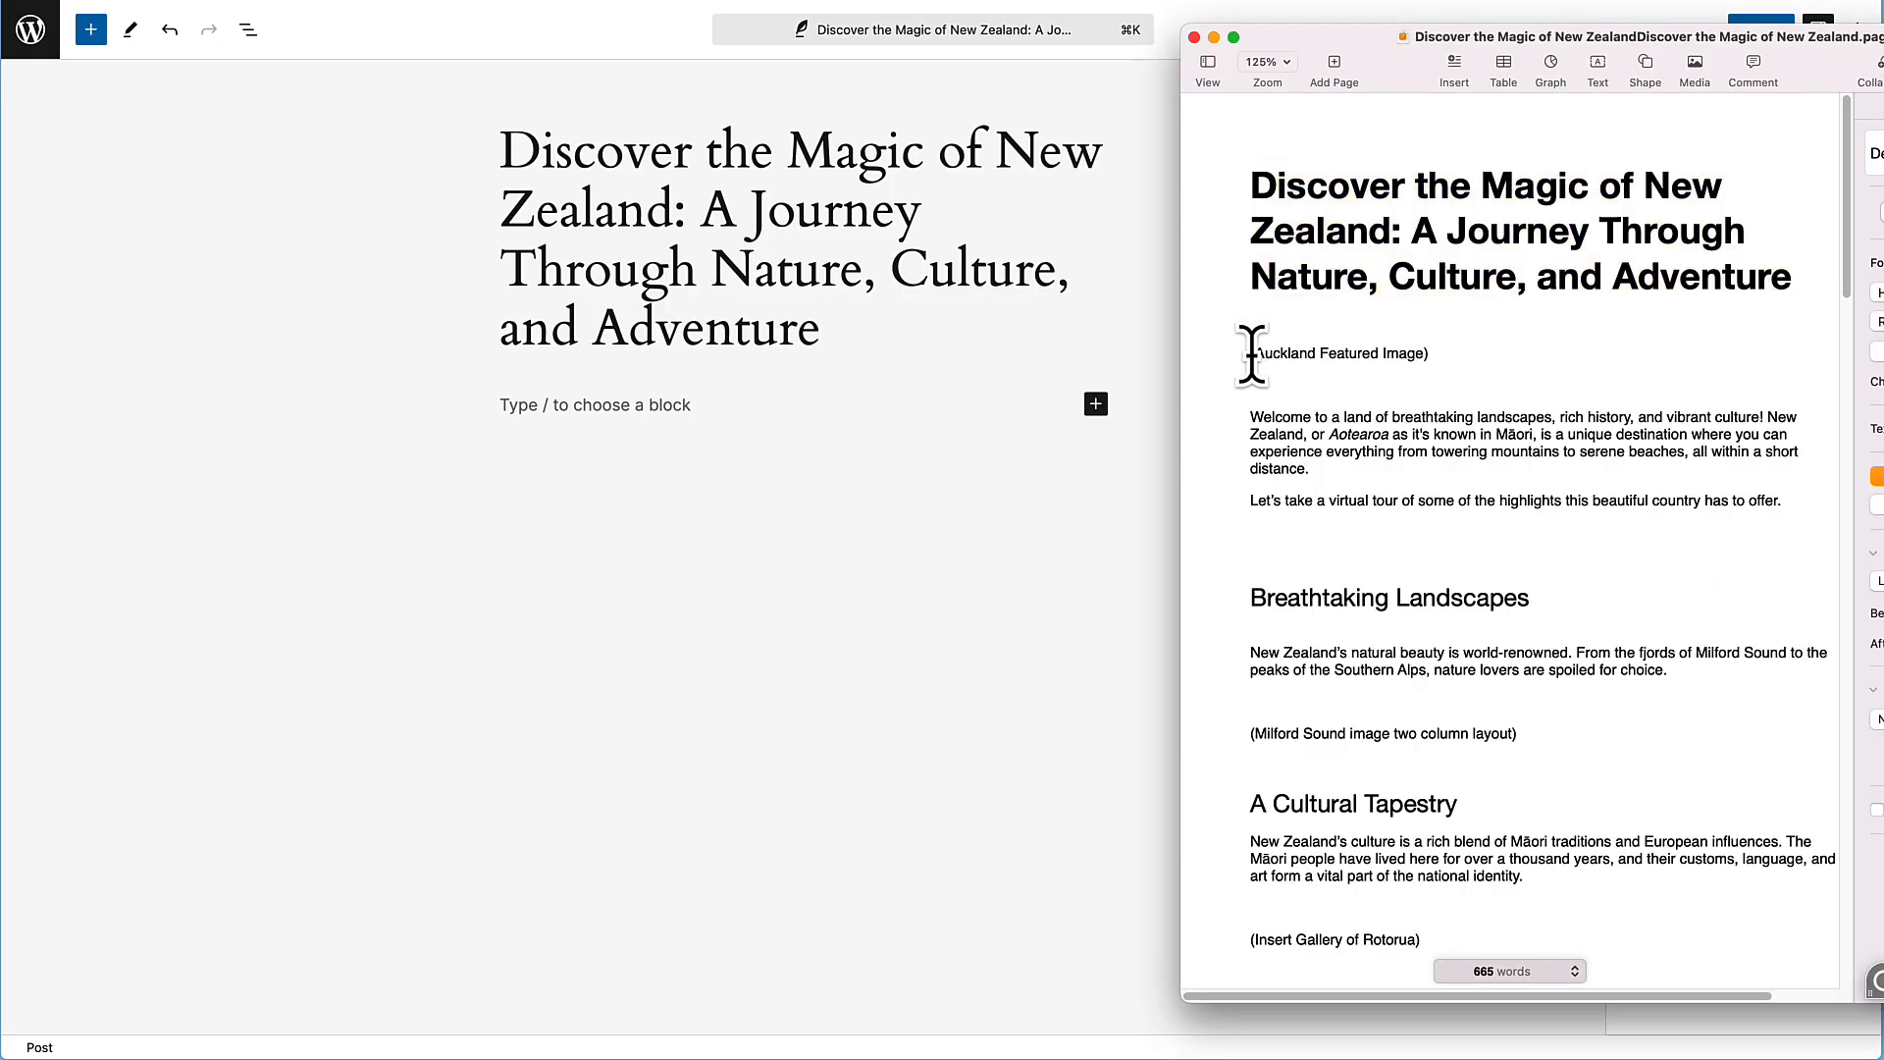
{"action": "left_click", "coordinate": [533, 724]}
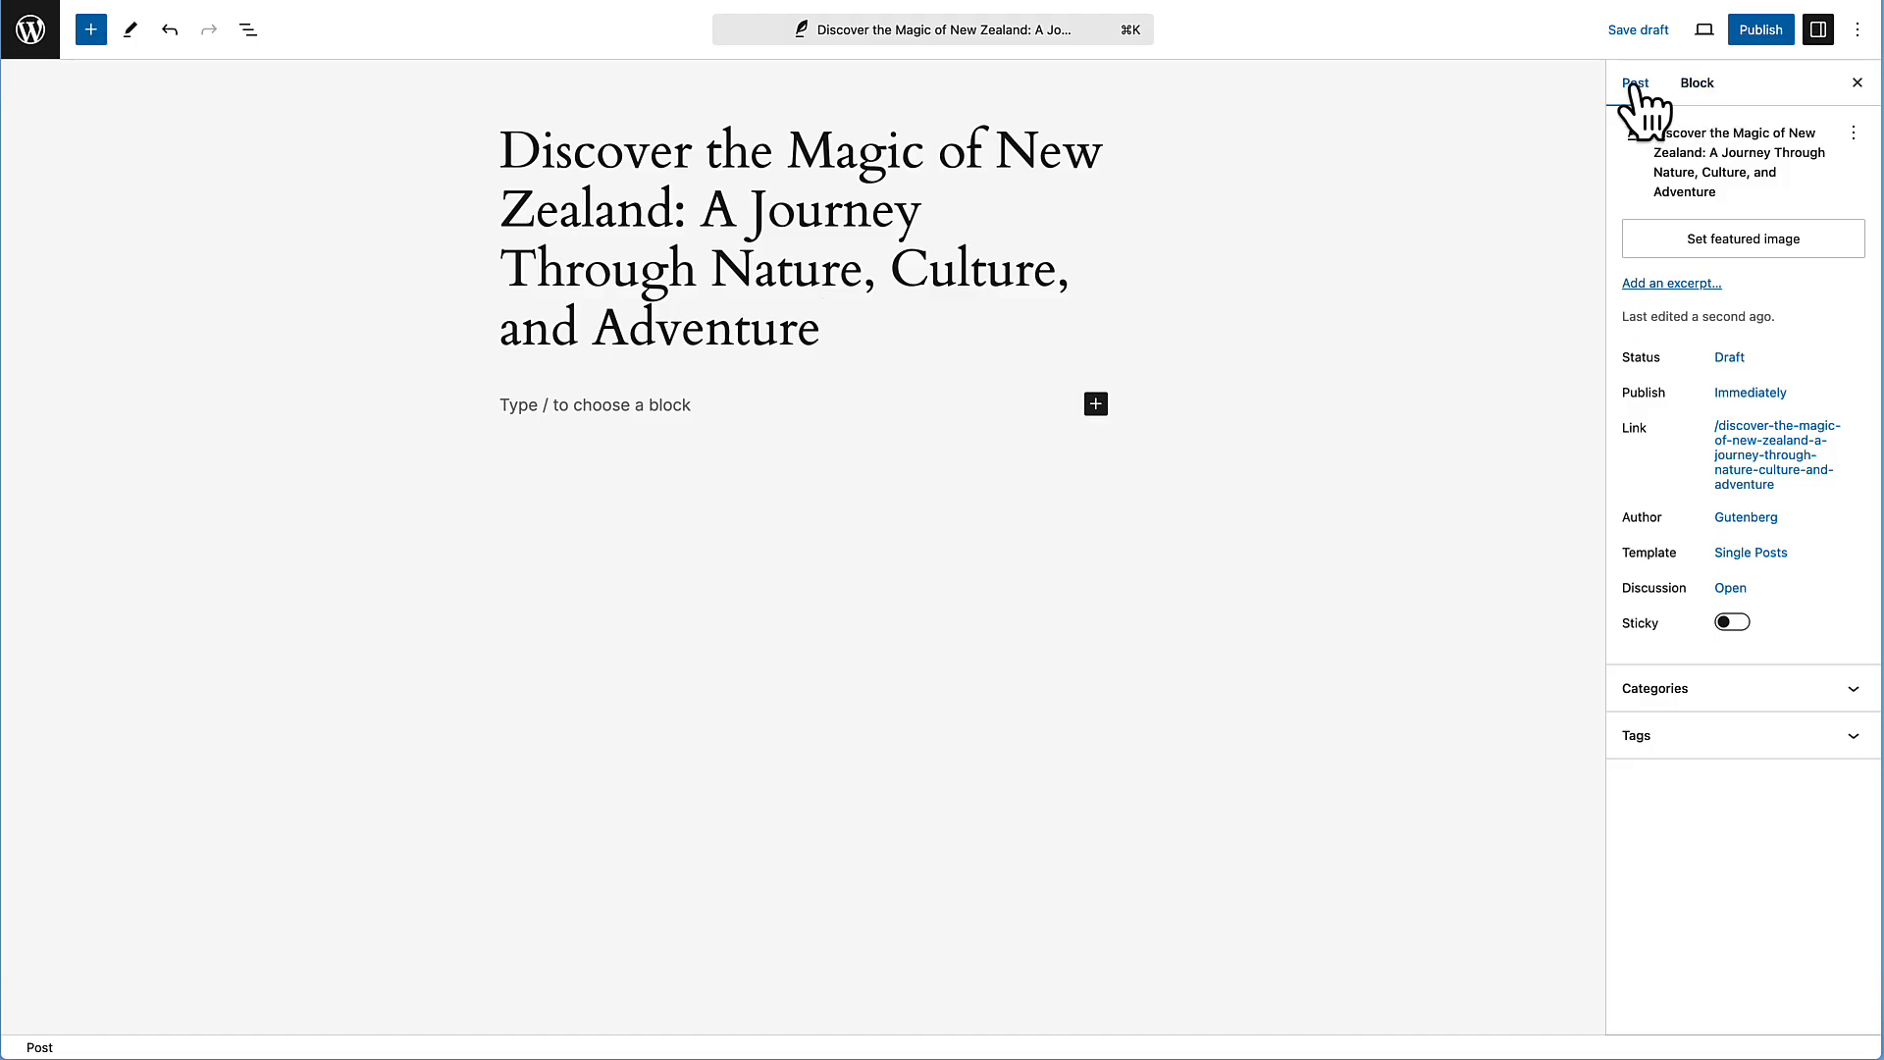
{"action": "left_click", "coordinate": [1705, 92]}
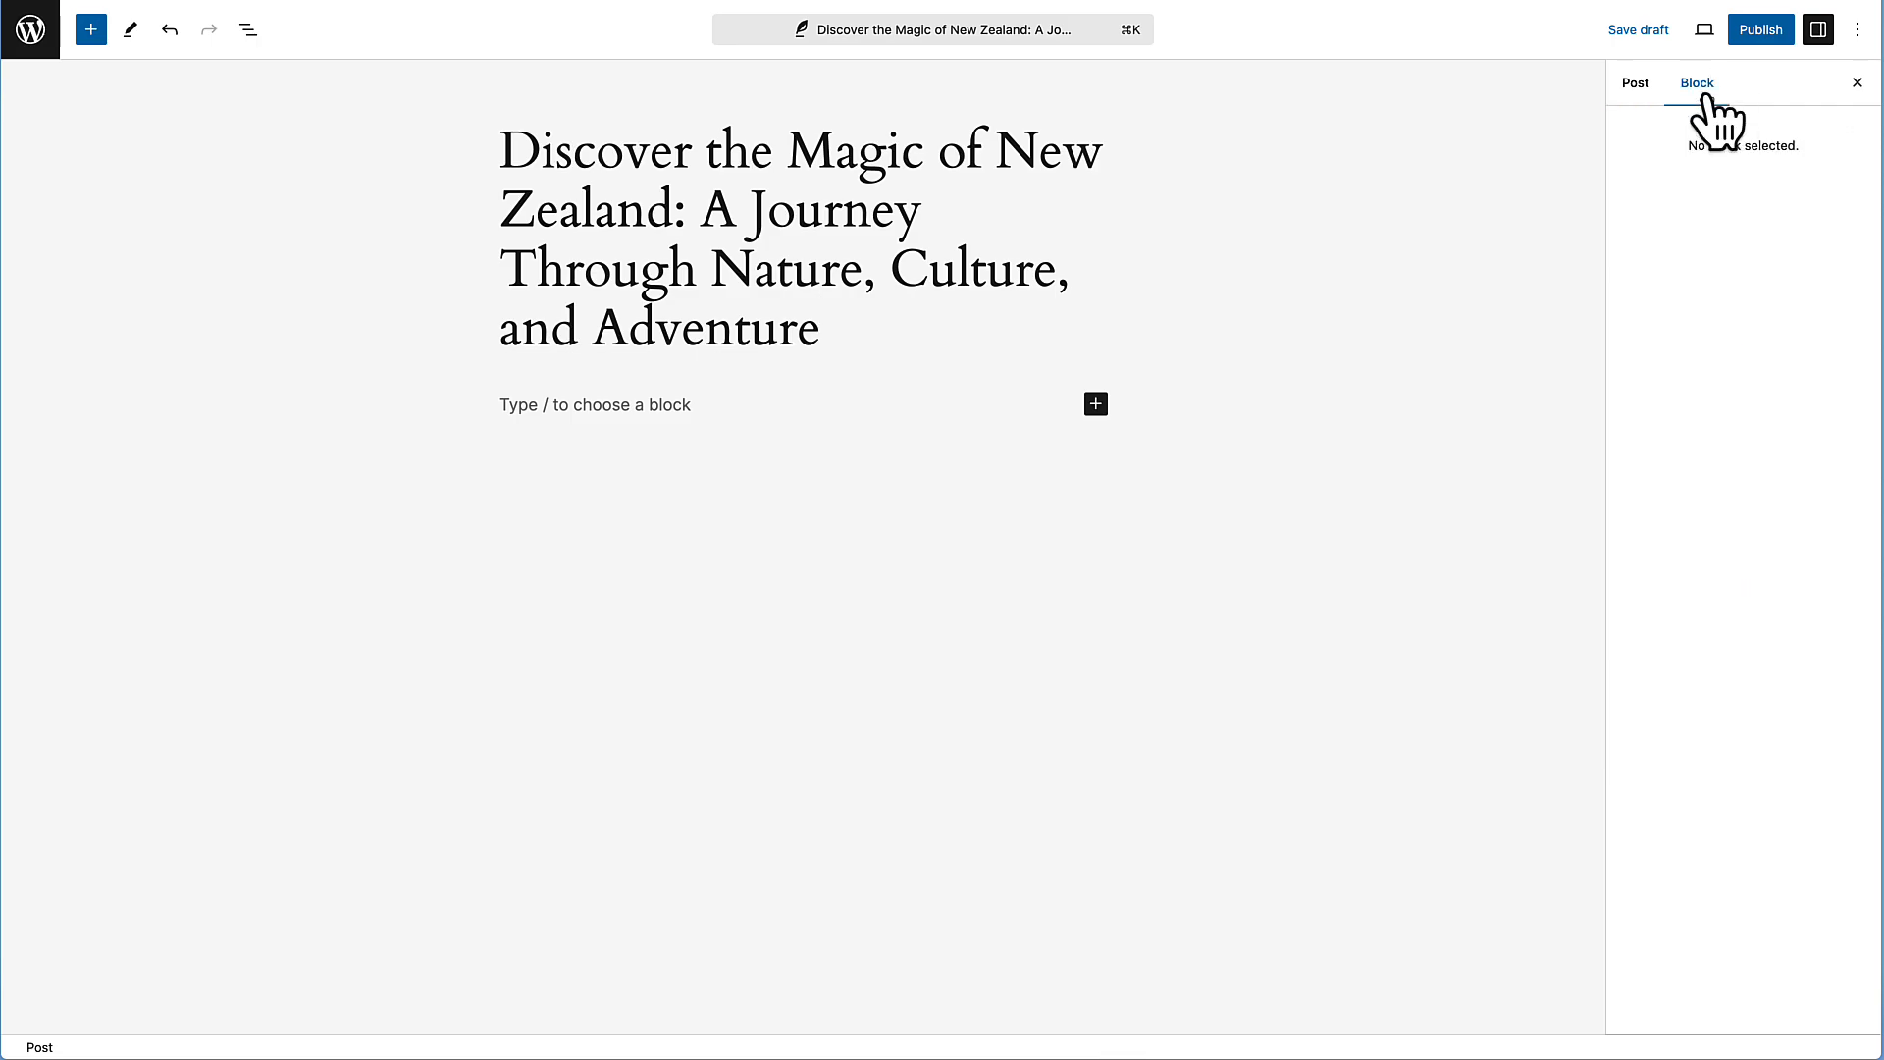
{"action": "left_click", "coordinate": [1637, 90]}
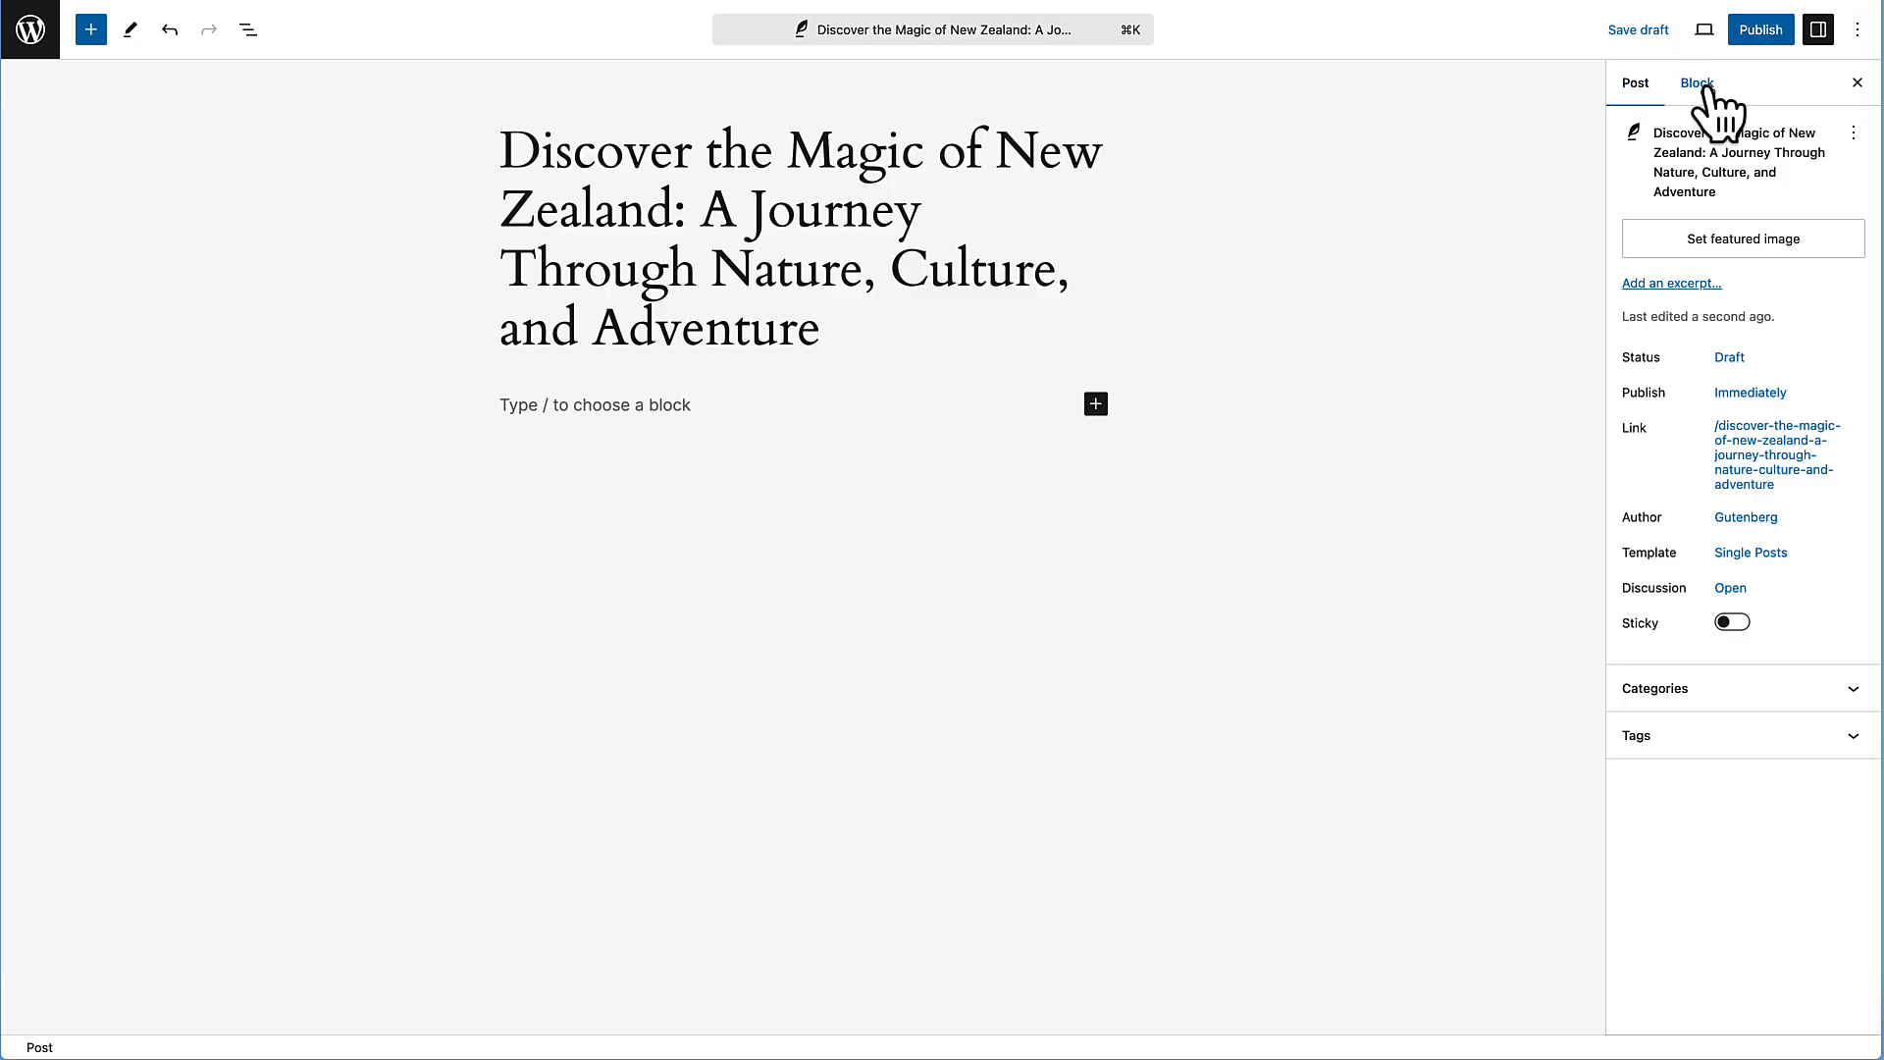
Upload 550824-auckland-city-auckland-web-1920.webp from Finder as the post's featured image with the alt text "Auckland New Zealand"
{"action": "left_click", "coordinate": [1733, 253]}
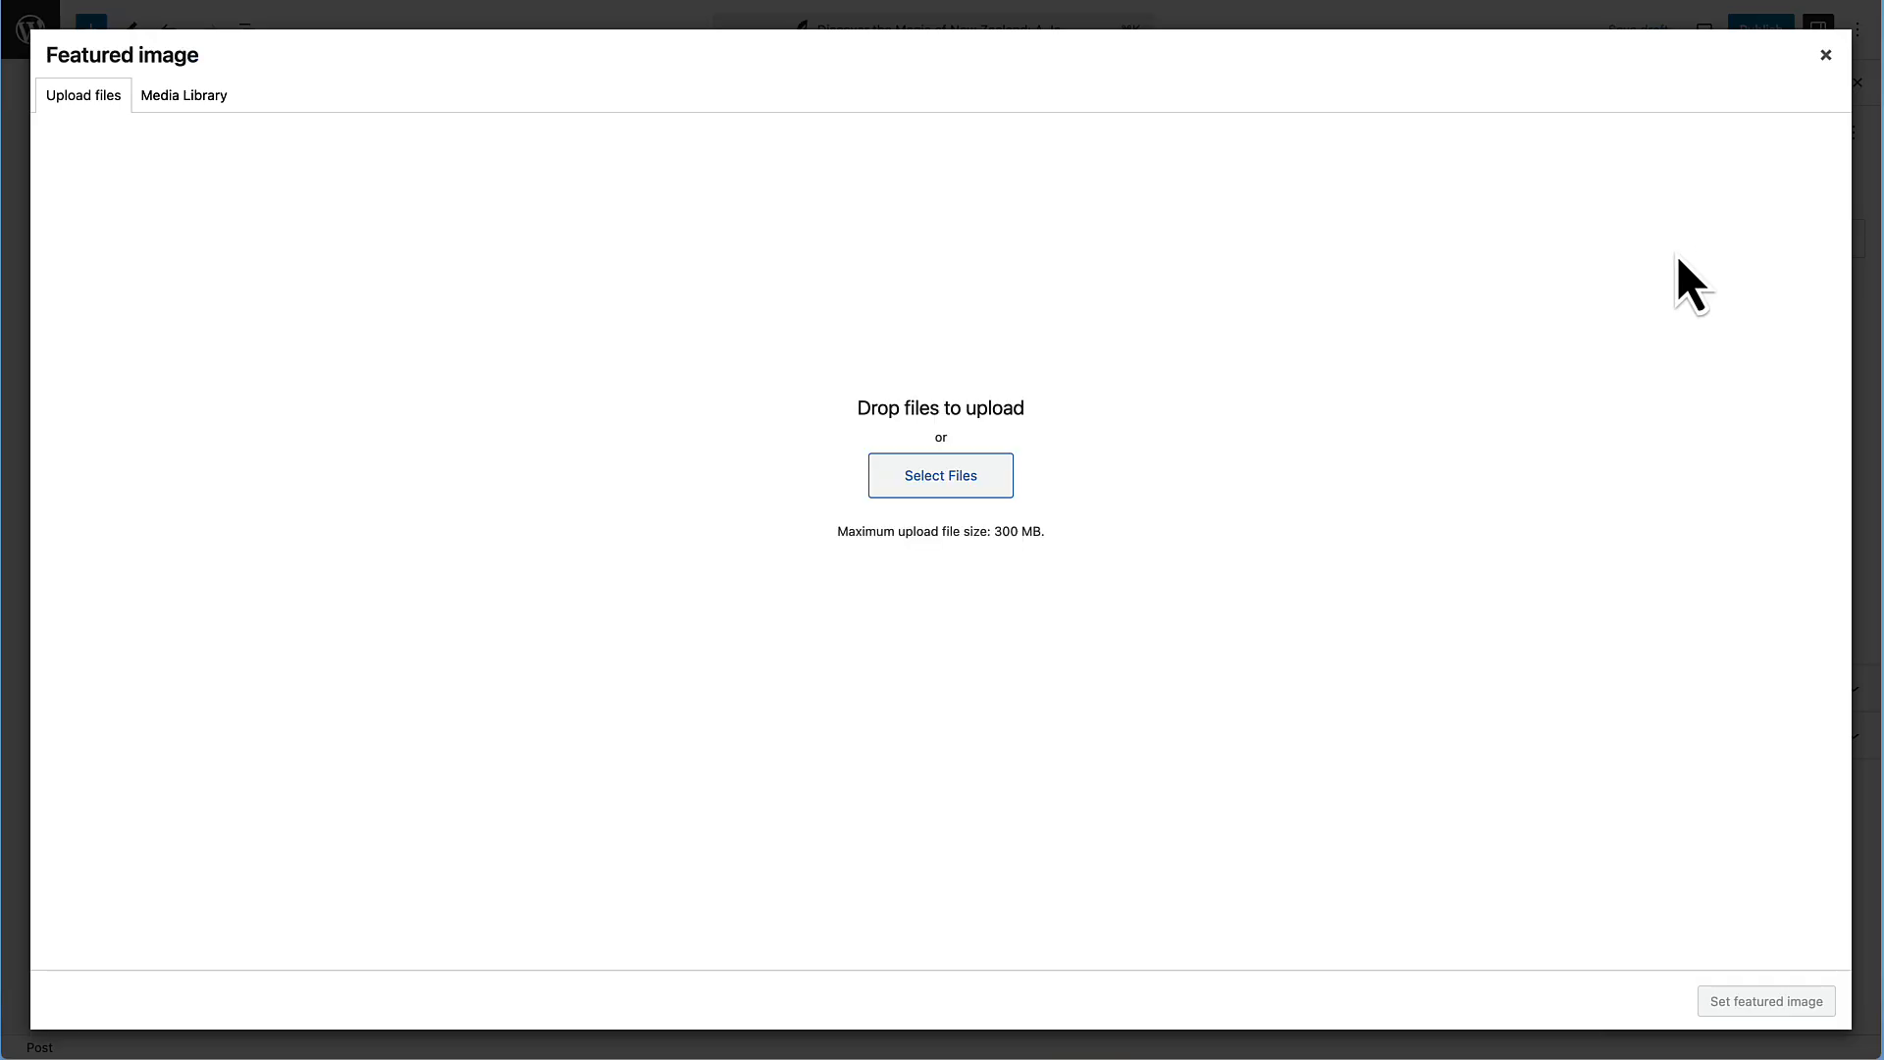
{"action": "key", "text": "super+Tab"}
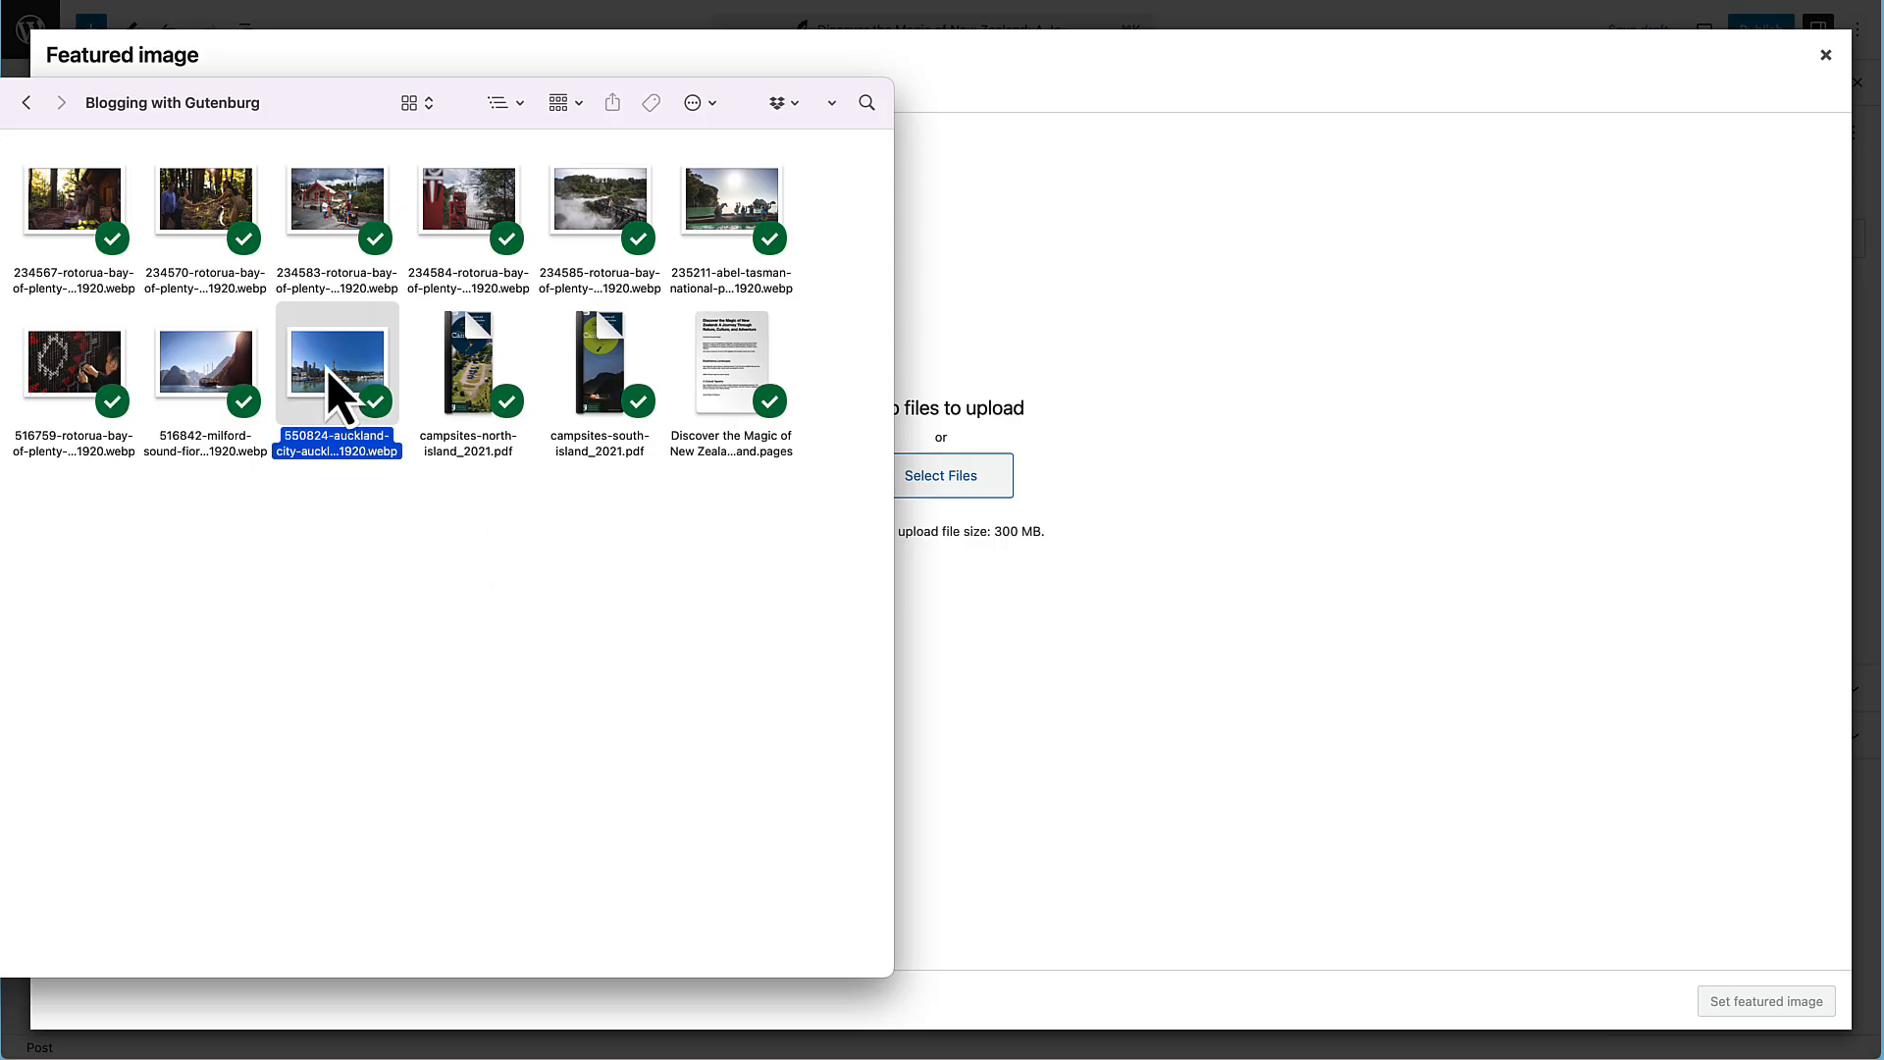
{"action": "left_click_drag", "start_coordinate": [327, 369], "coordinate": [1156, 686]}
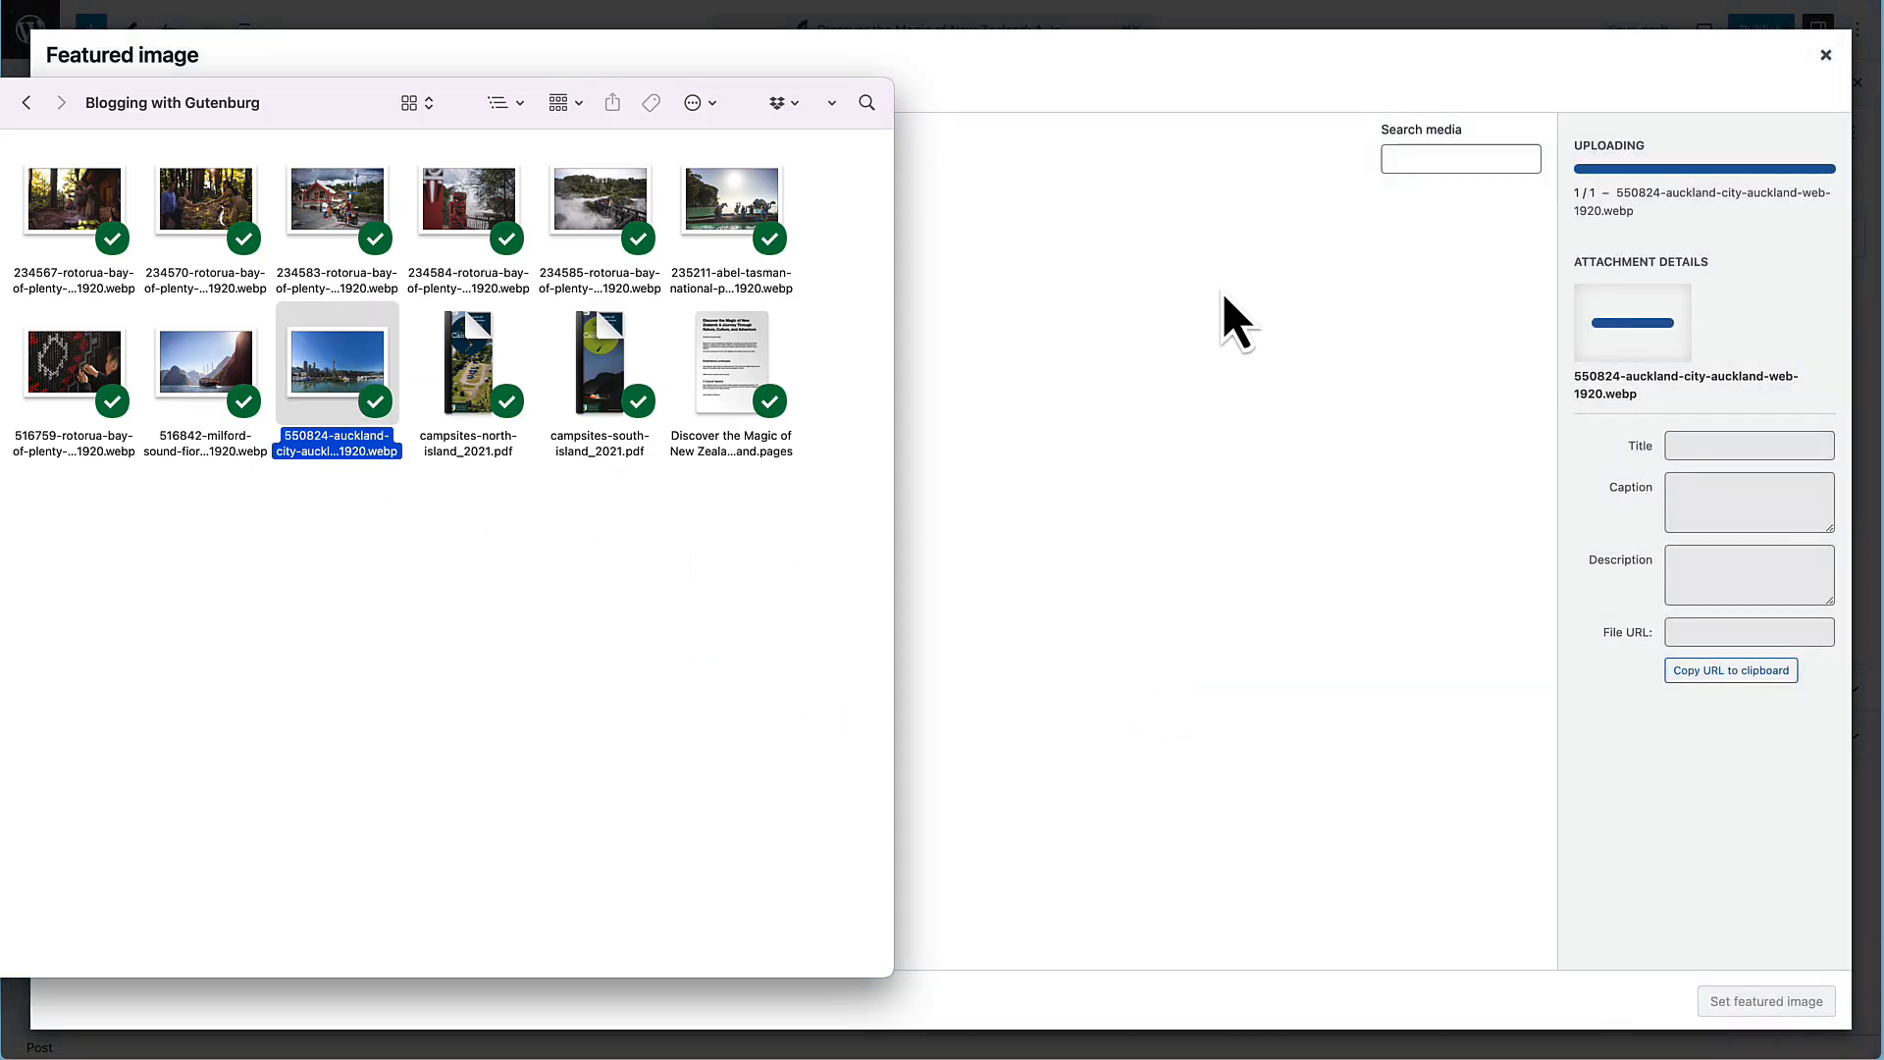
{"action": "left_click", "coordinate": [1232, 280]}
{"action": "left_click", "coordinate": [1710, 427]}
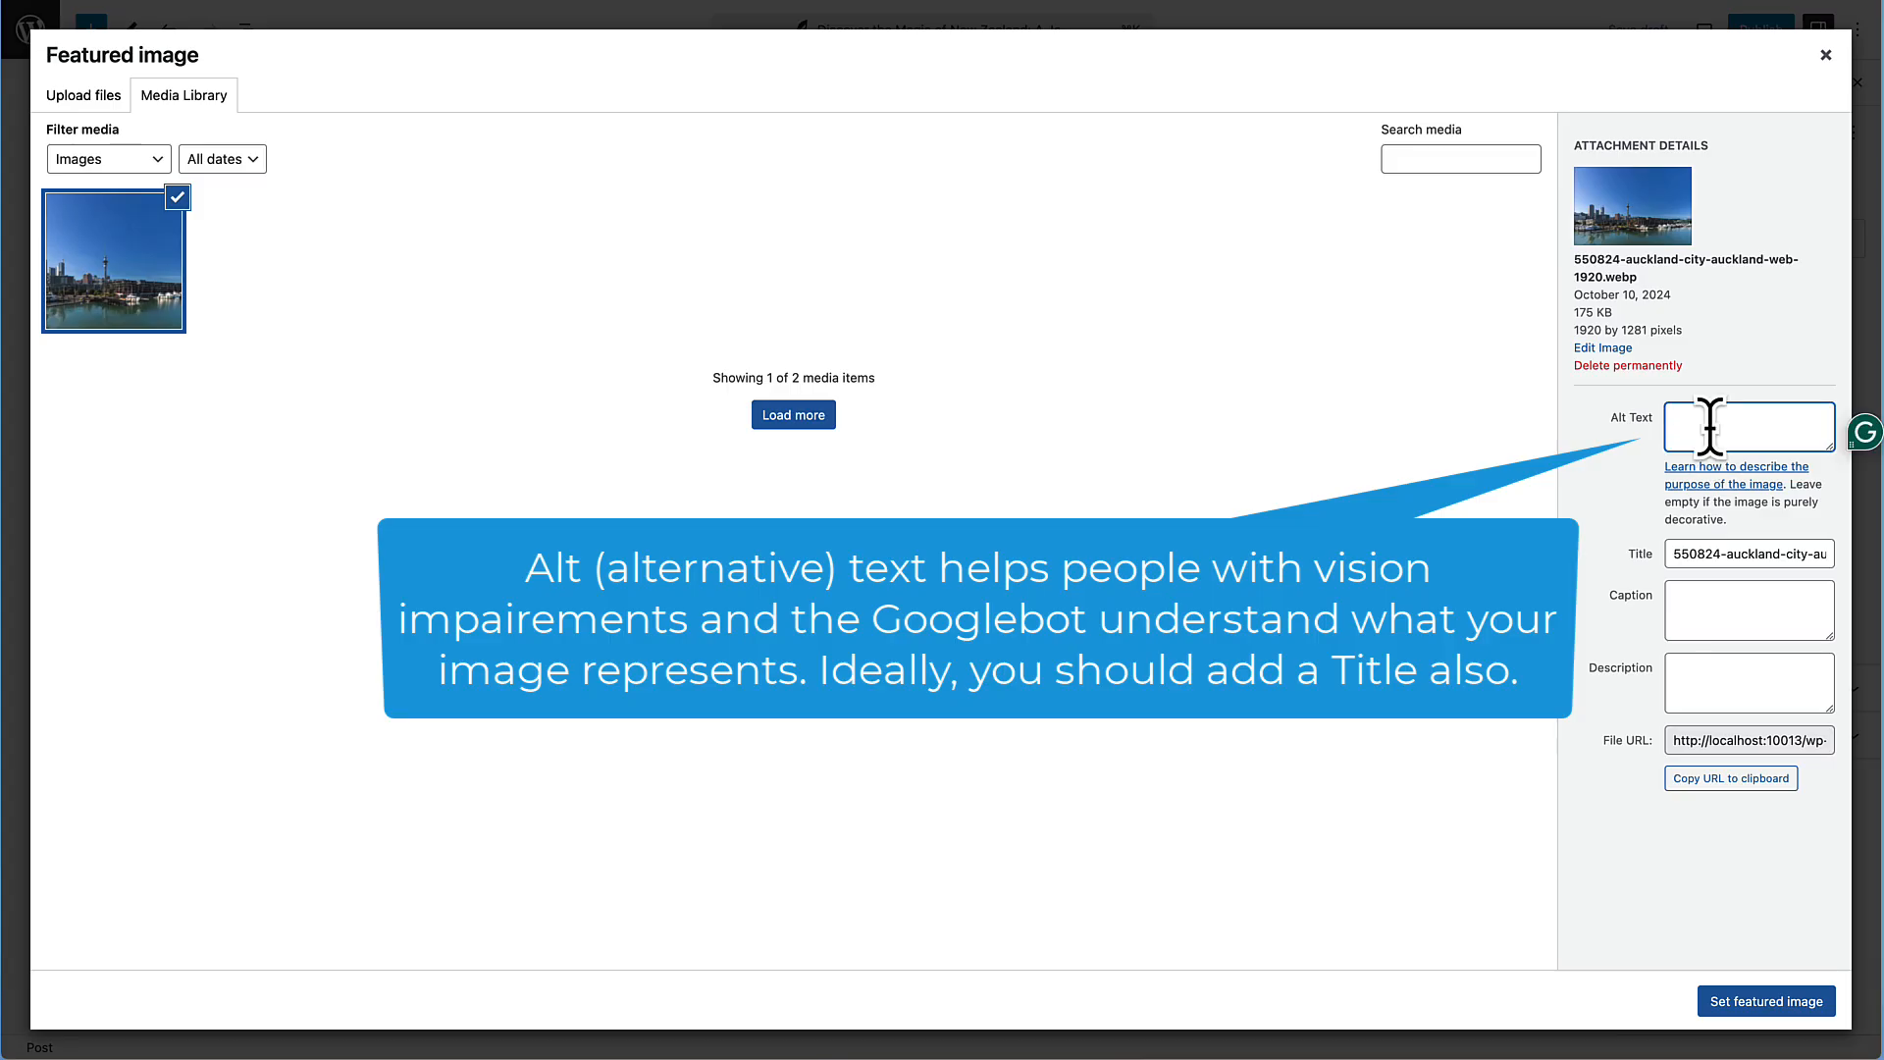
{"action": "type", "text": "Auckland New Zealand"}
{"action": "left_click", "coordinate": [1771, 1003]}
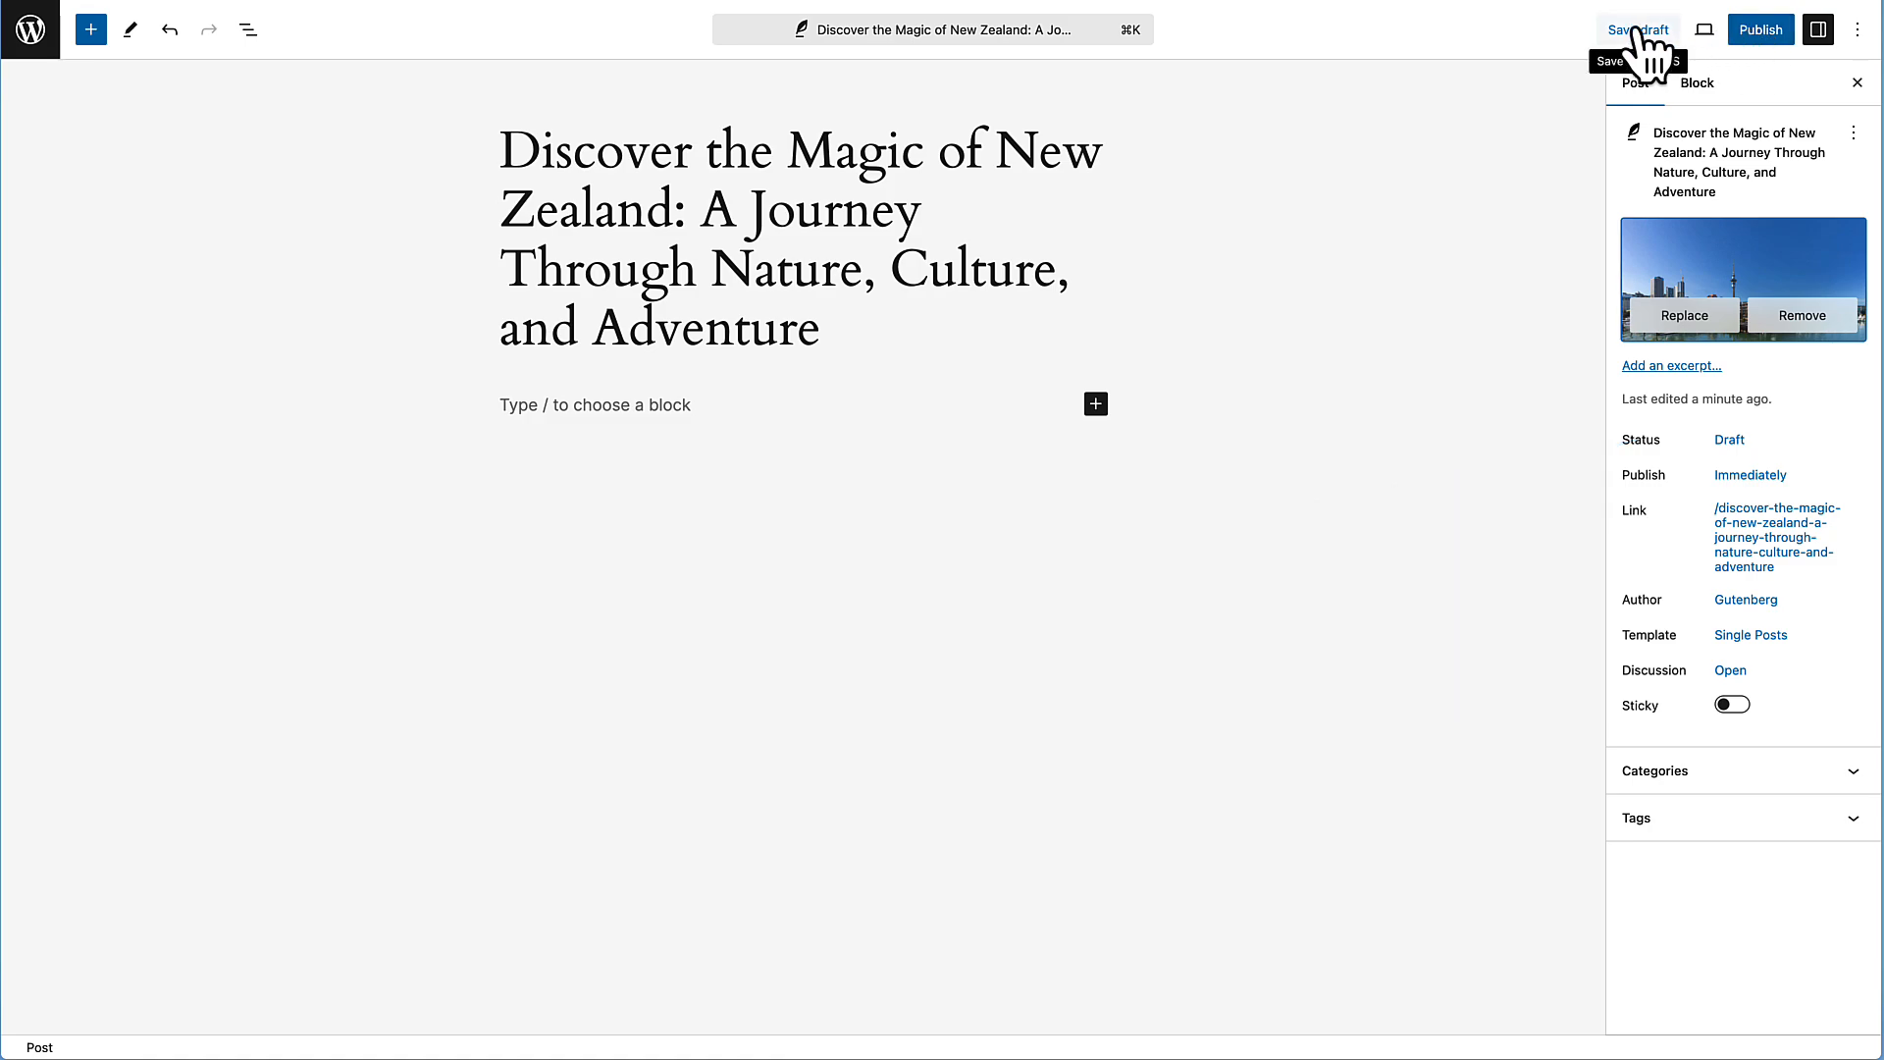
Save the post as a draft and preview it in a new browser tab
{"action": "left_click", "coordinate": [1638, 32]}
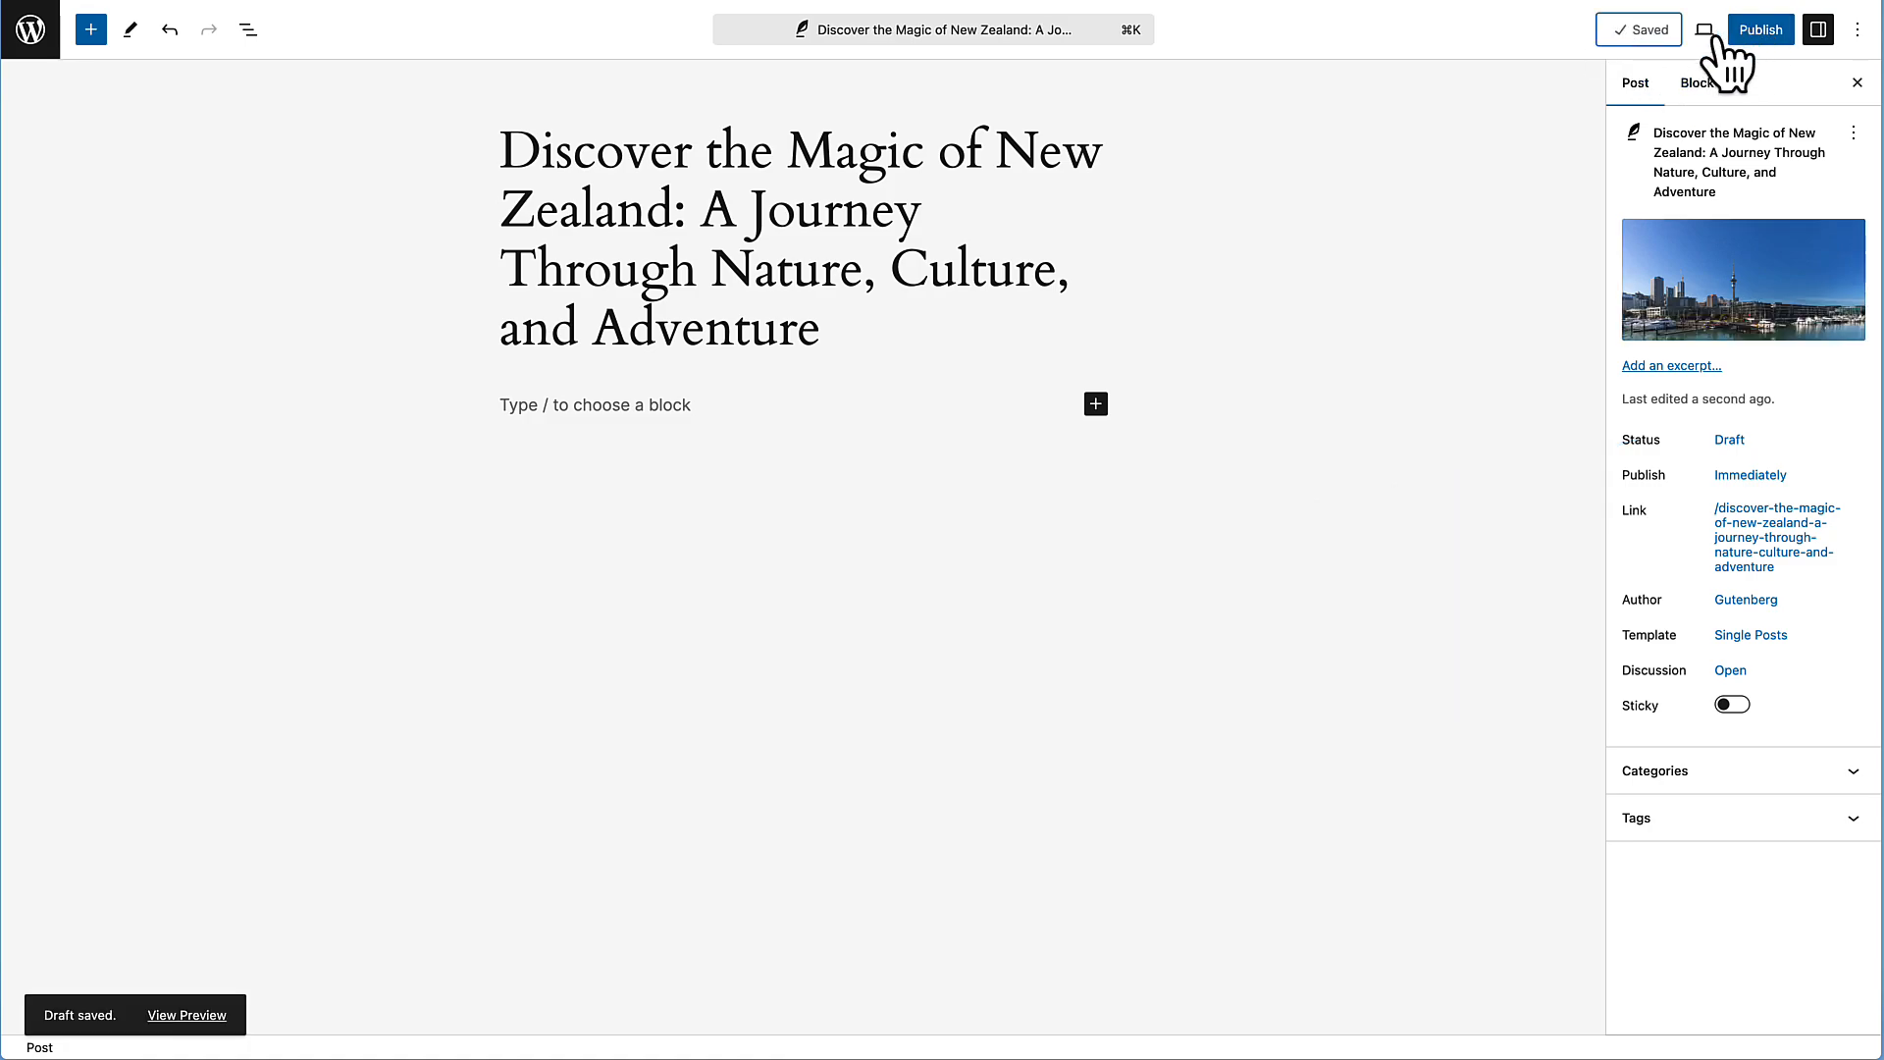
{"action": "left_click", "coordinate": [1705, 32]}
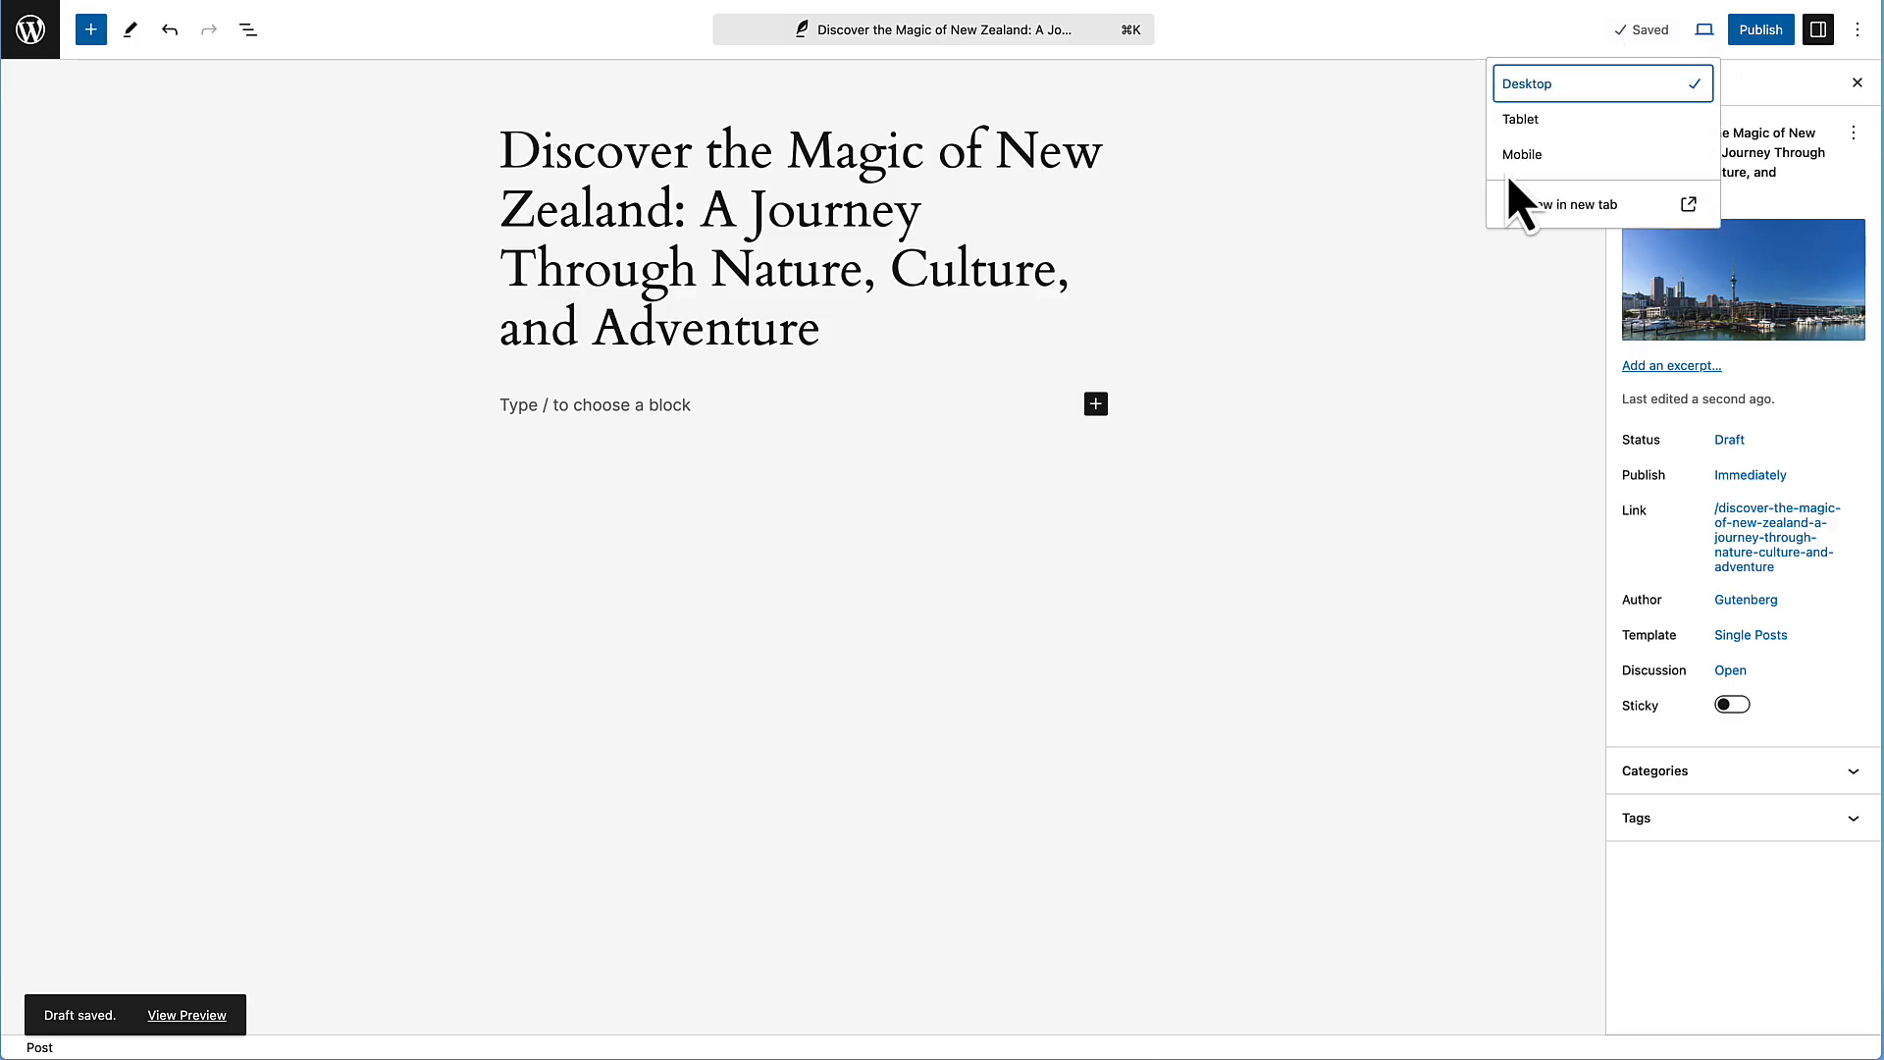
{"action": "left_click", "coordinate": [1579, 226]}
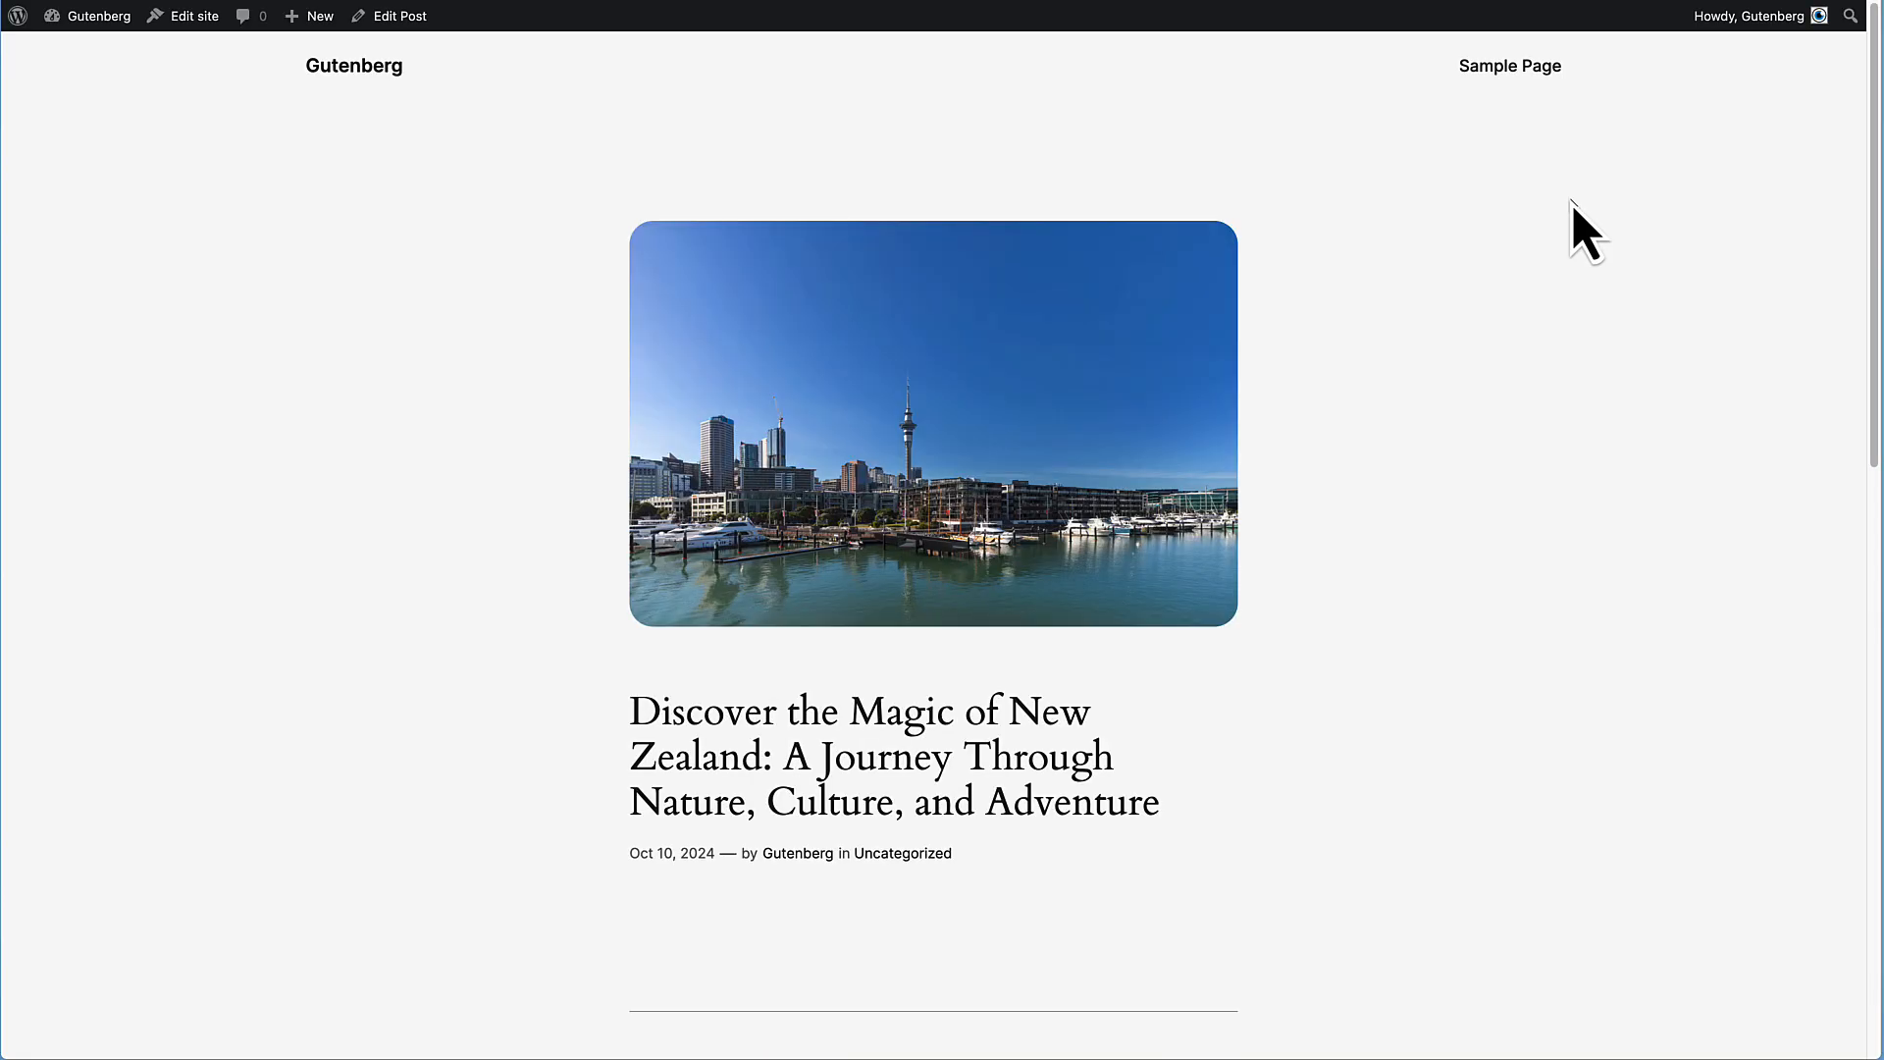
{"action": "key", "text": "super+w"}
Copy the two introductory paragraphs from the Pages document into the post body below the title
{"action": "key", "text": "super+Tab"}
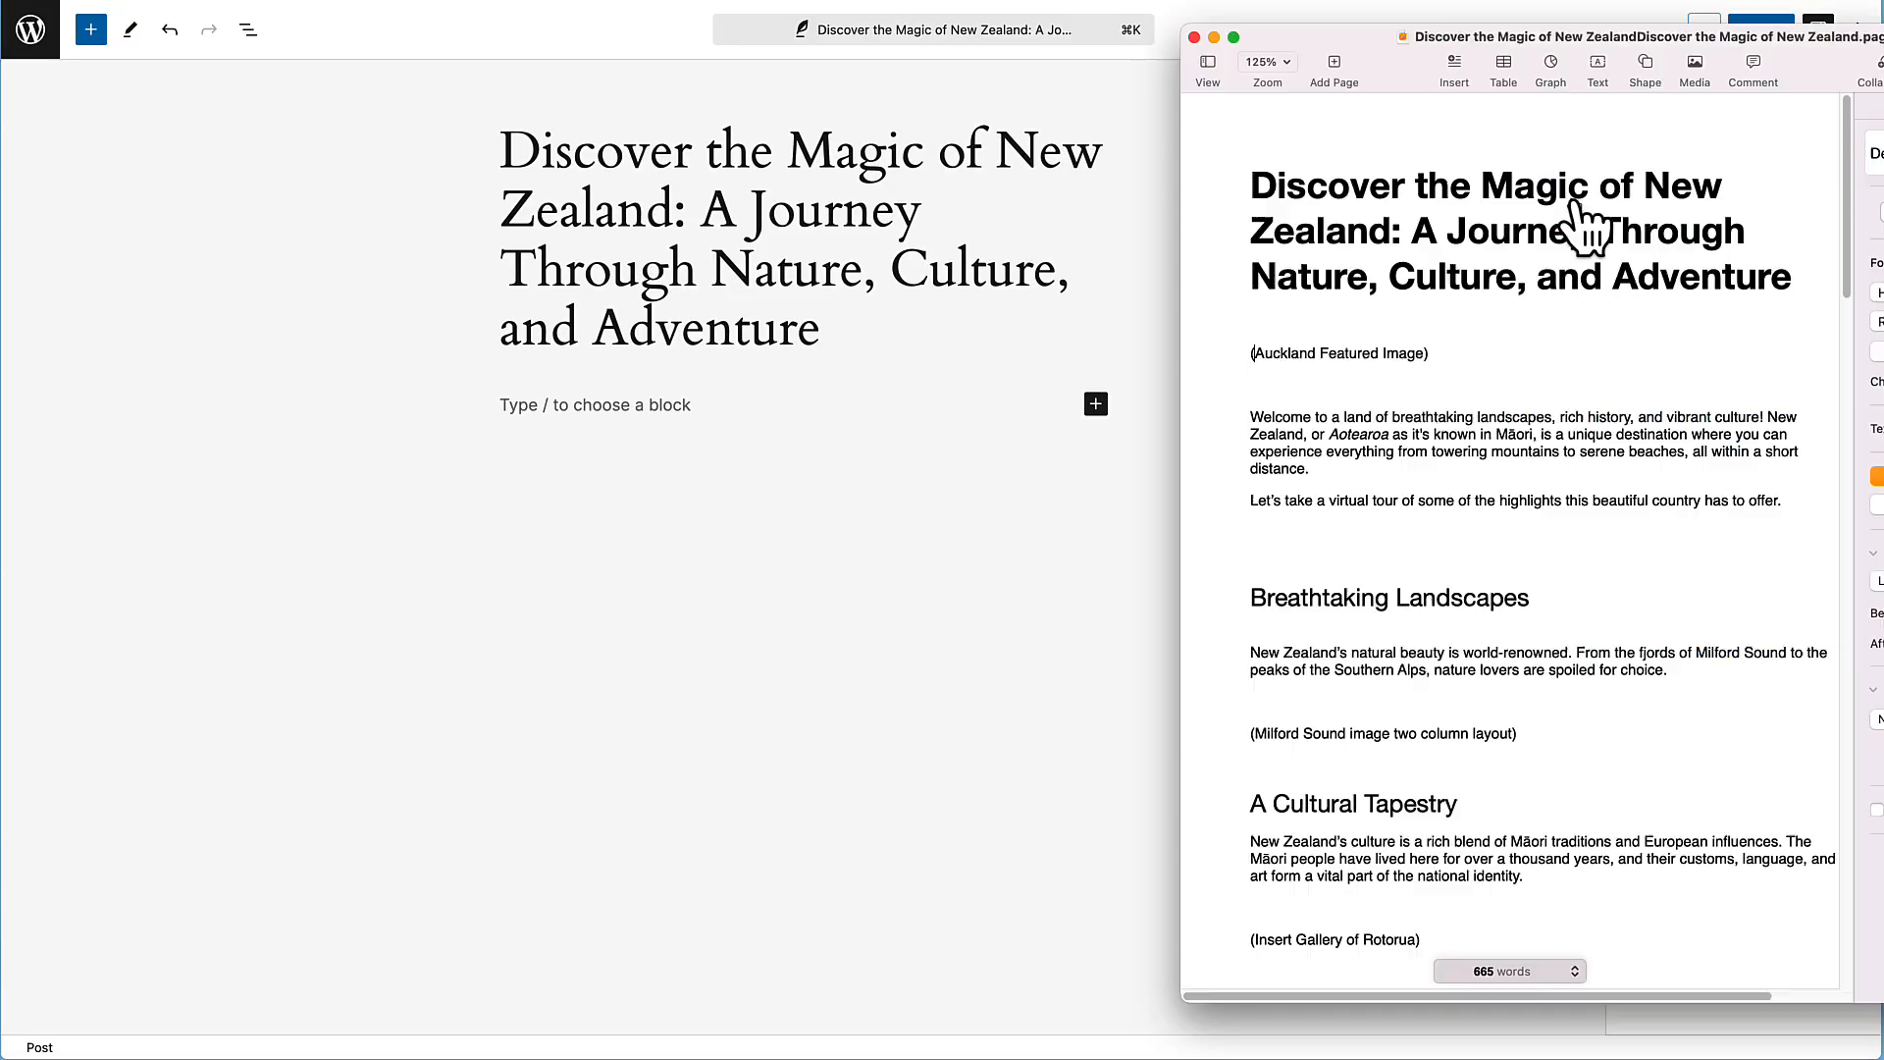
{"action": "left_click_drag", "start_coordinate": [1250, 416], "coordinate": [1817, 498]}
{"action": "key", "text": "super+c"}
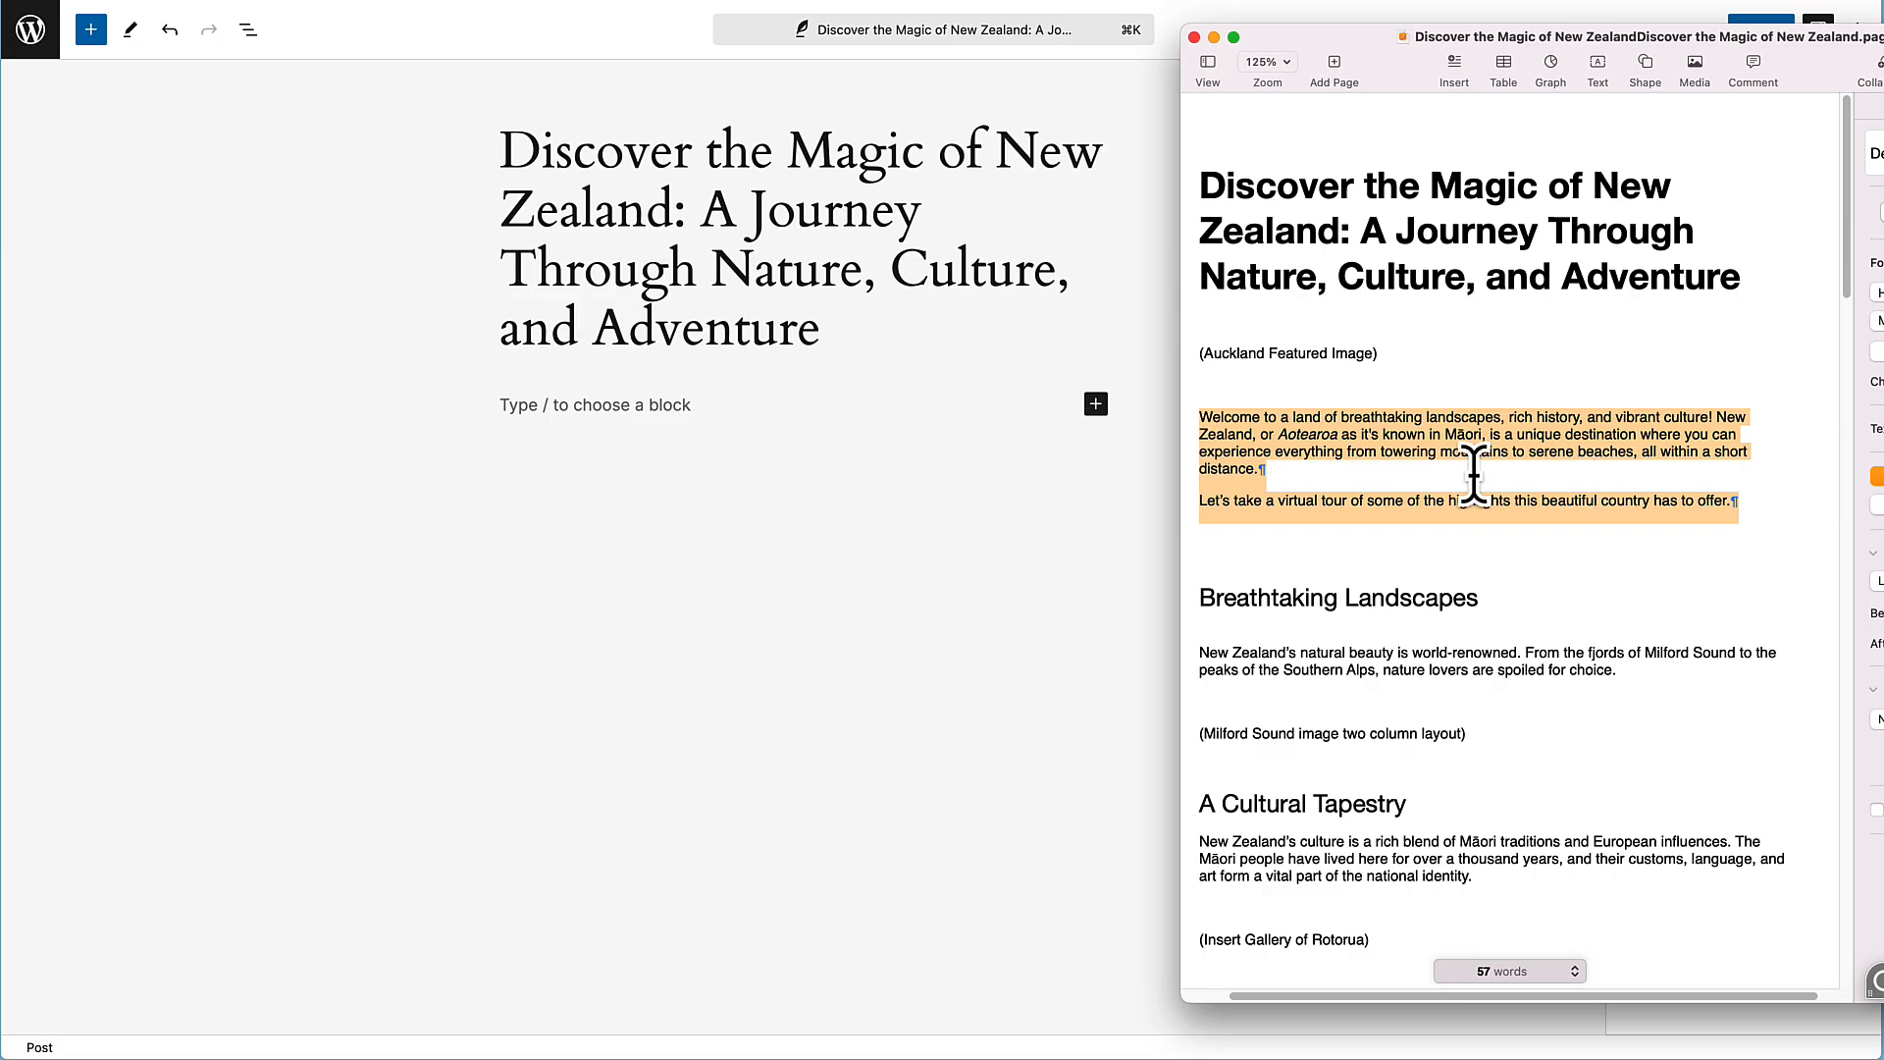
{"action": "left_click_drag", "start_coordinate": [1169, 559], "coordinate": [1099, 580]}
{"action": "left_click", "coordinate": [859, 692]}
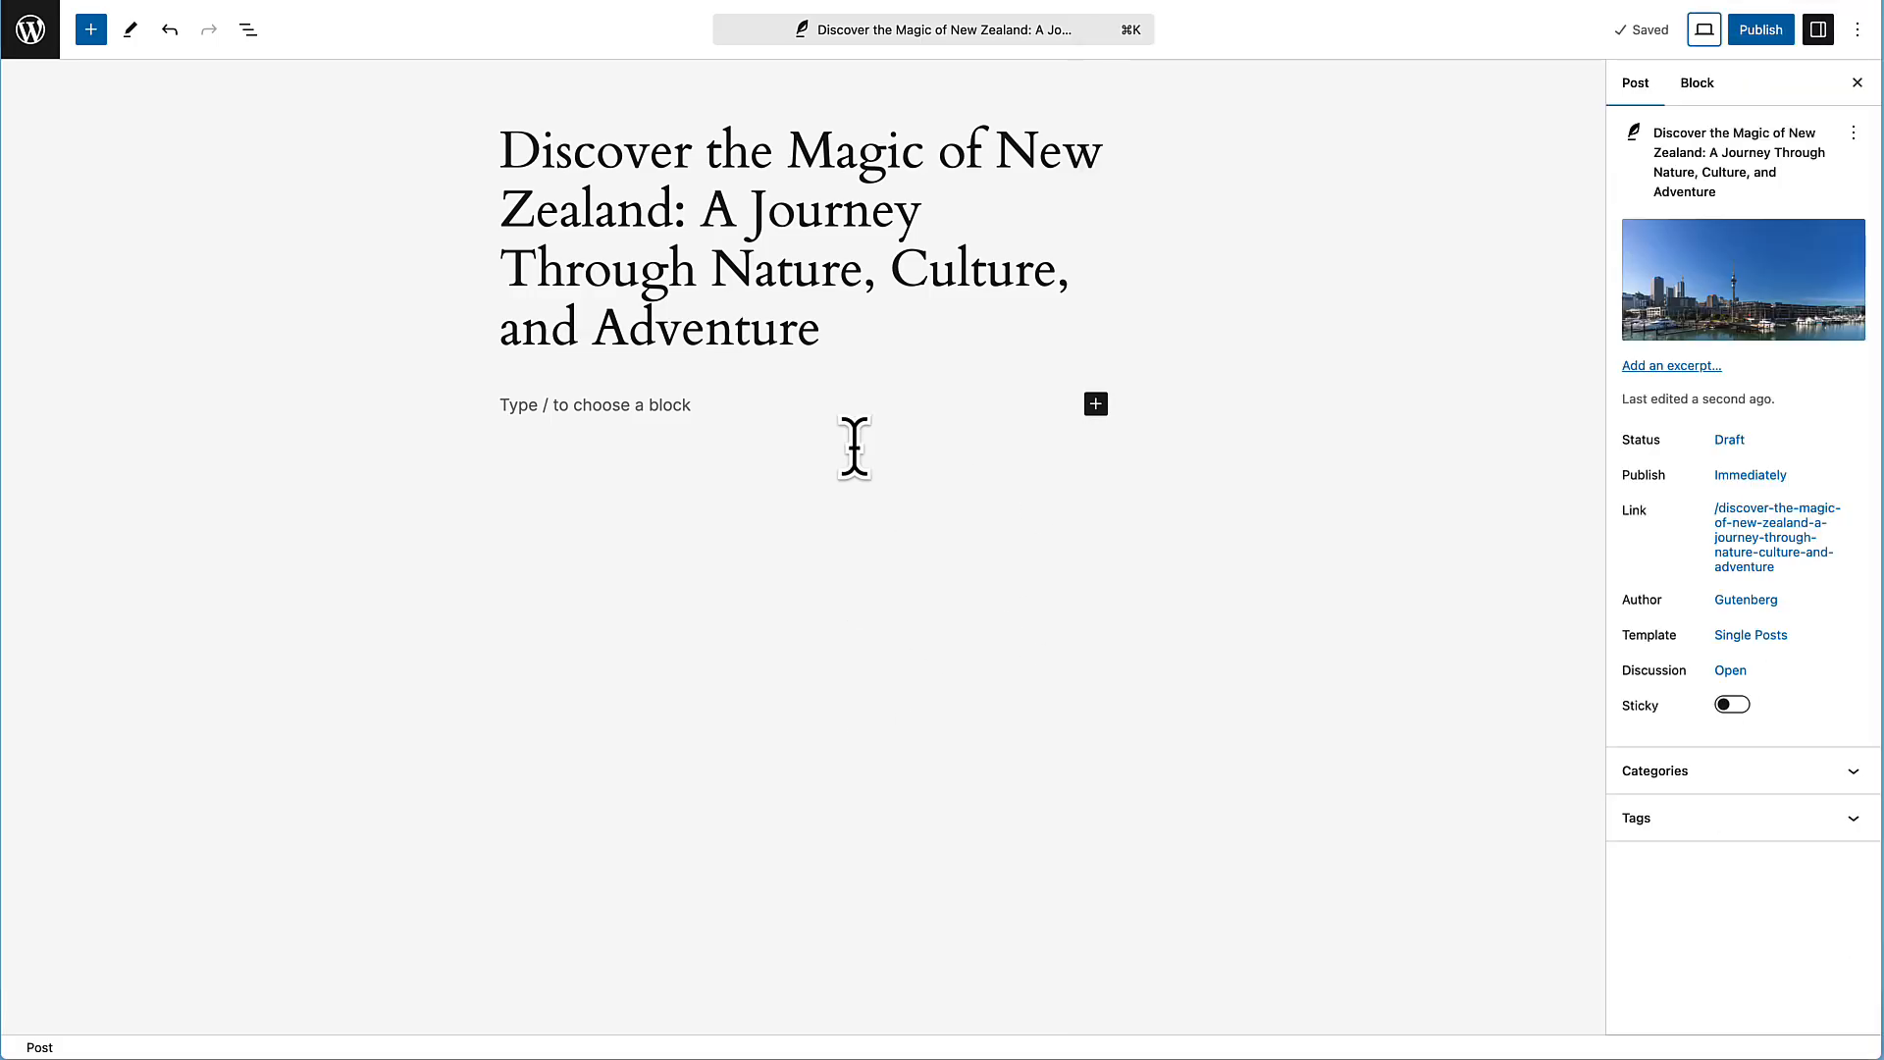
{"action": "left_click", "coordinate": [606, 402]}
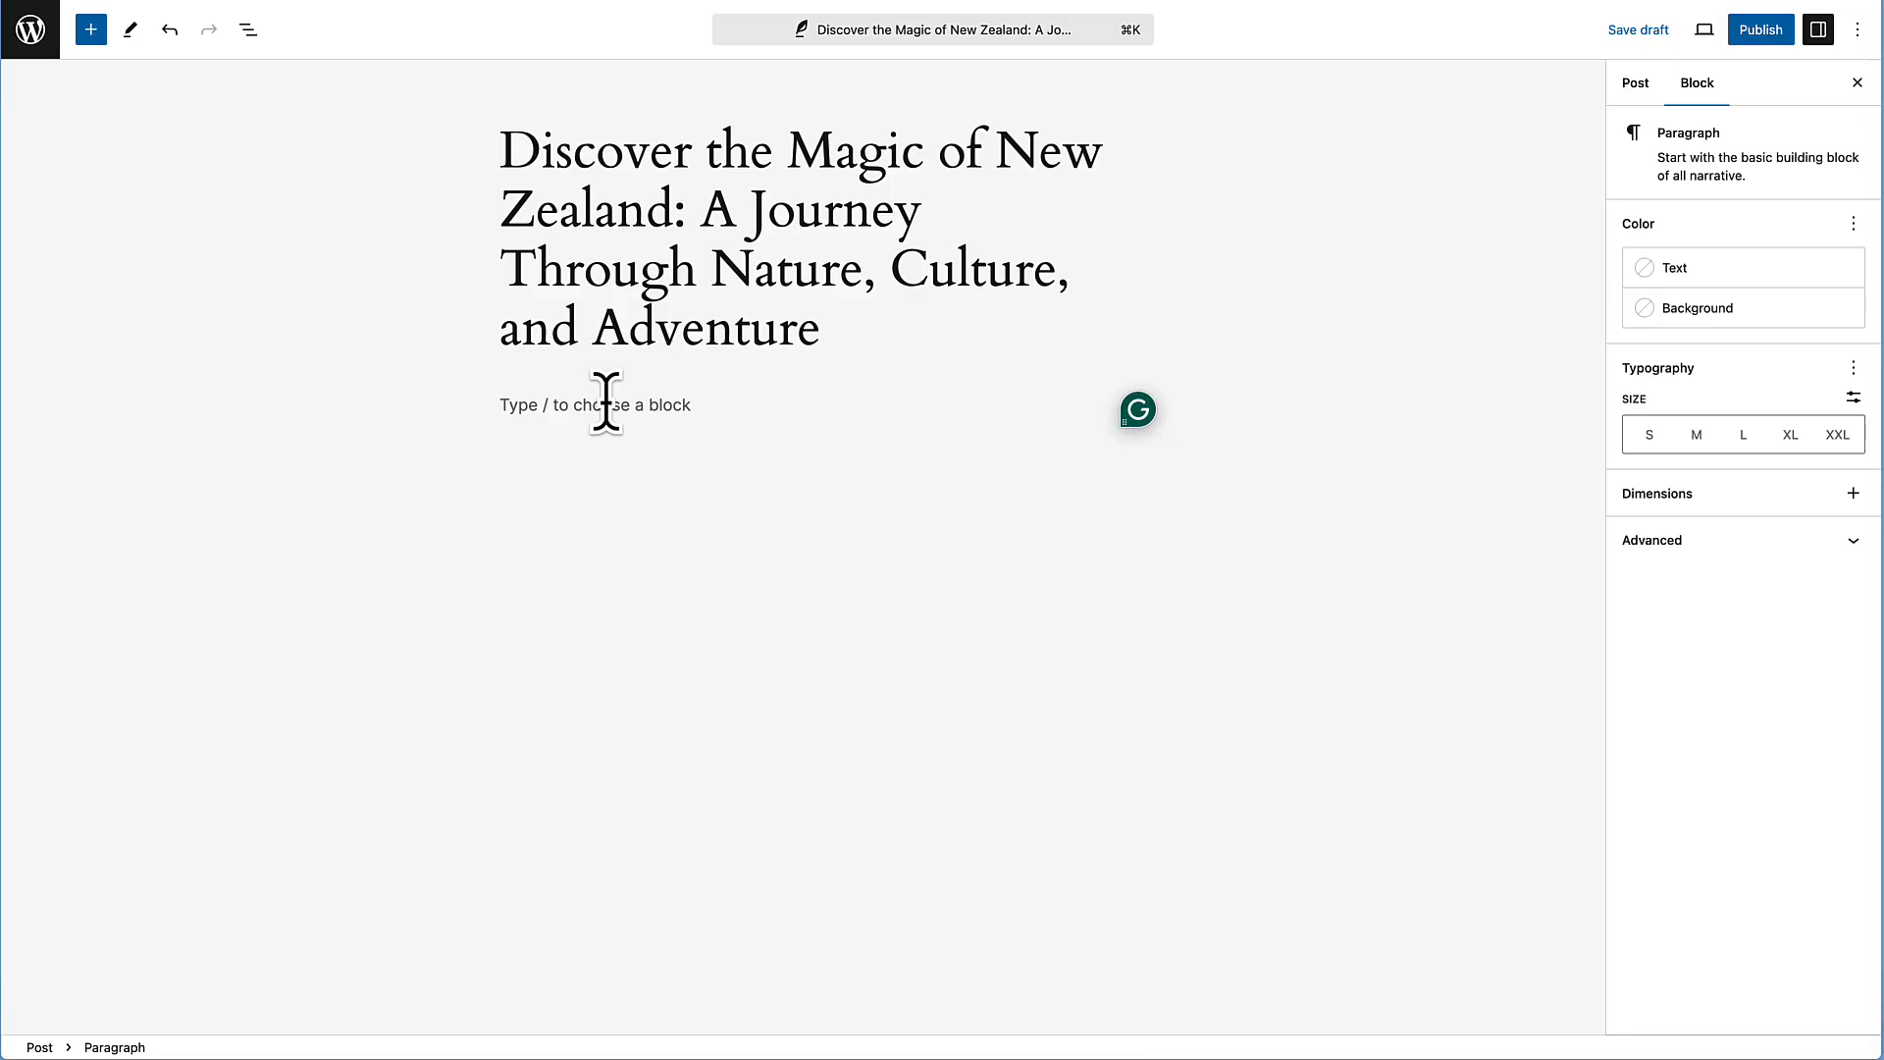
{"action": "key", "text": "super+v"}
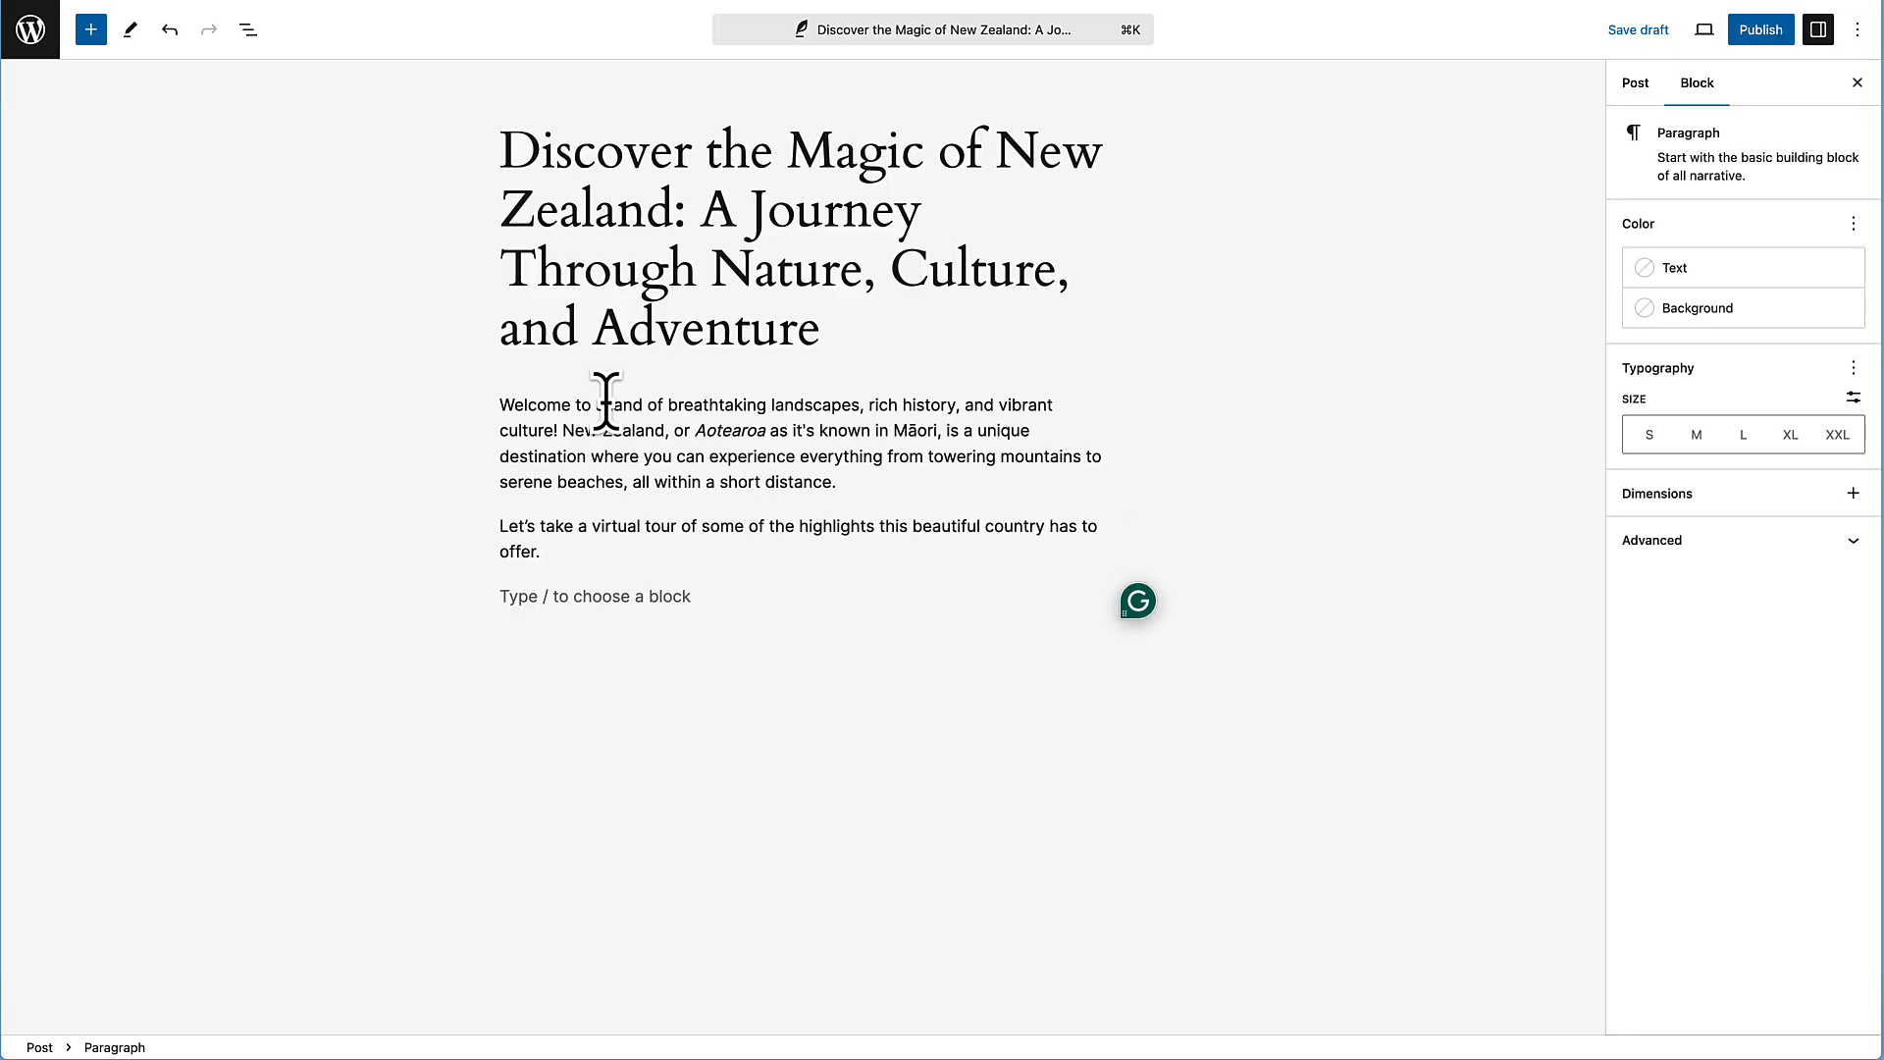
Copy the "Breathtaking Landscapes" heading text from the Pages document into the empty block below the introduction
{"action": "key", "text": "super+Tab"}
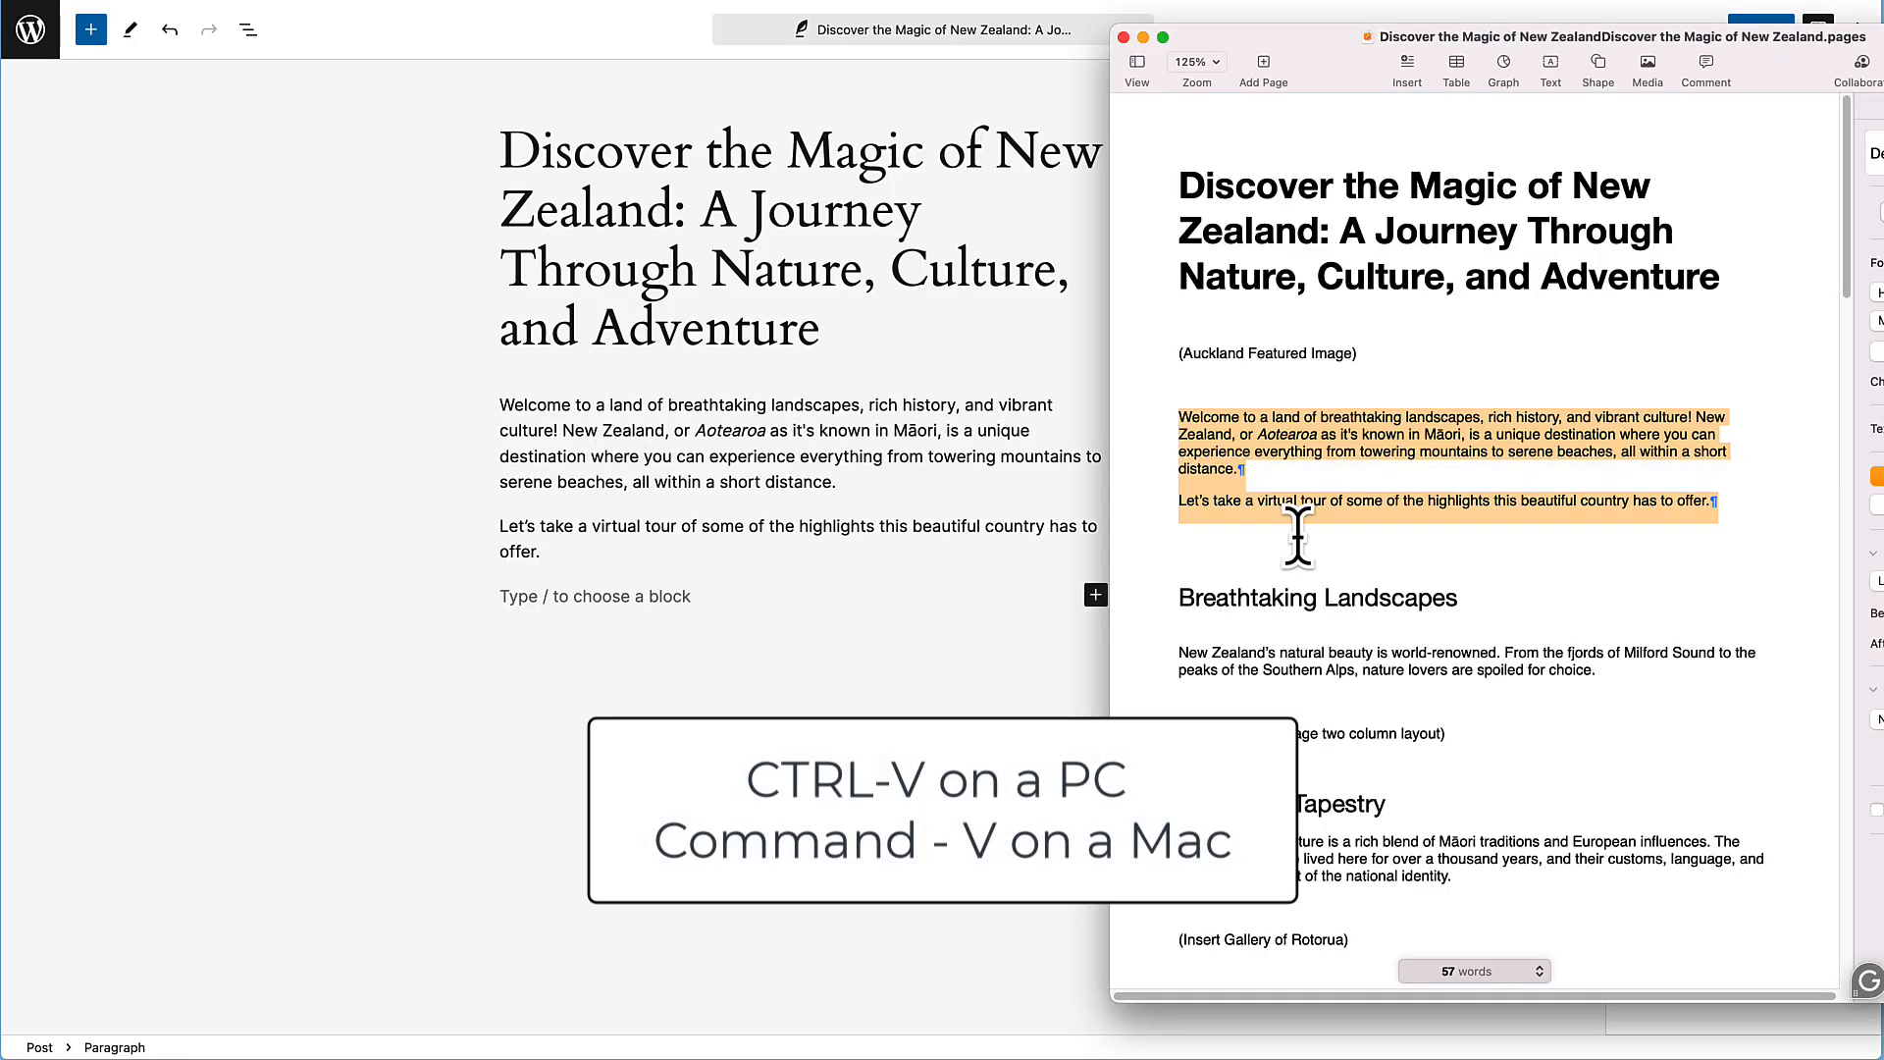
{"action": "left_click_drag", "start_coordinate": [1467, 600], "coordinate": [1187, 597]}
{"action": "key", "text": "super+c"}
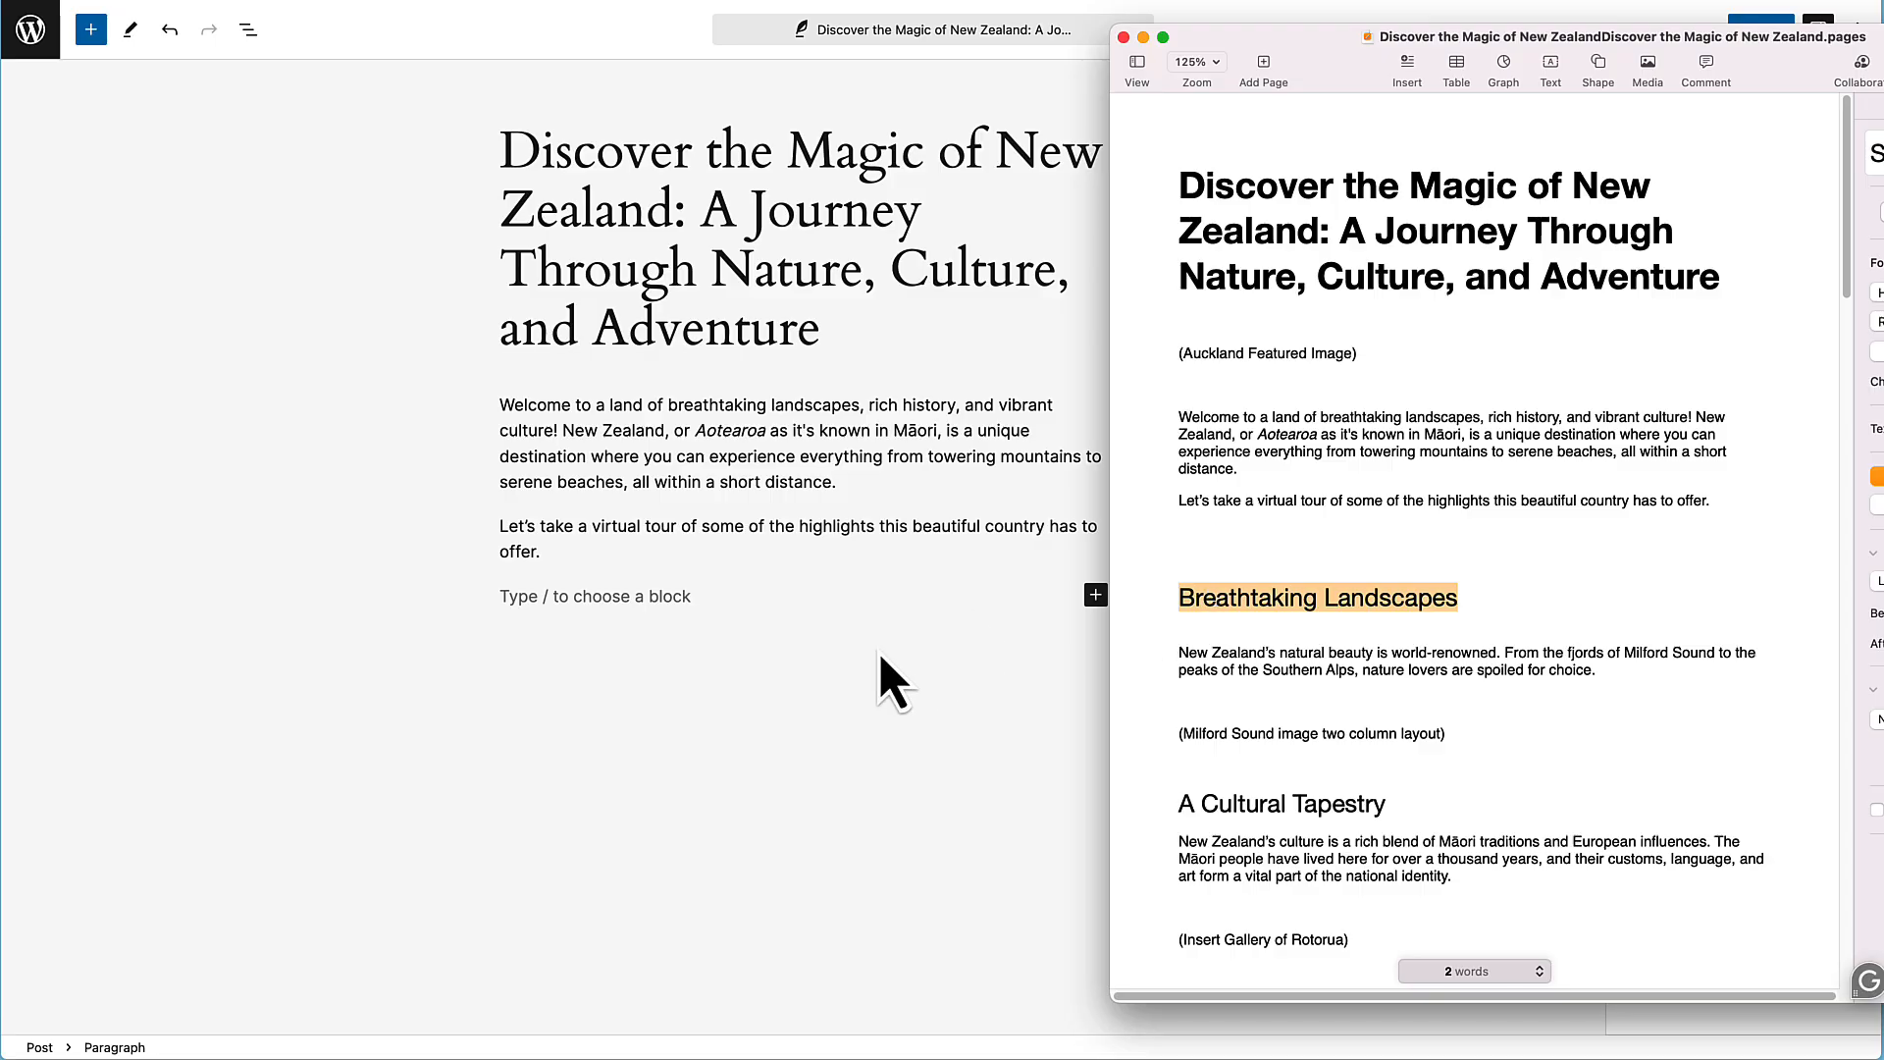
{"action": "left_click", "coordinate": [682, 598]}
{"action": "key", "text": "super+v"}
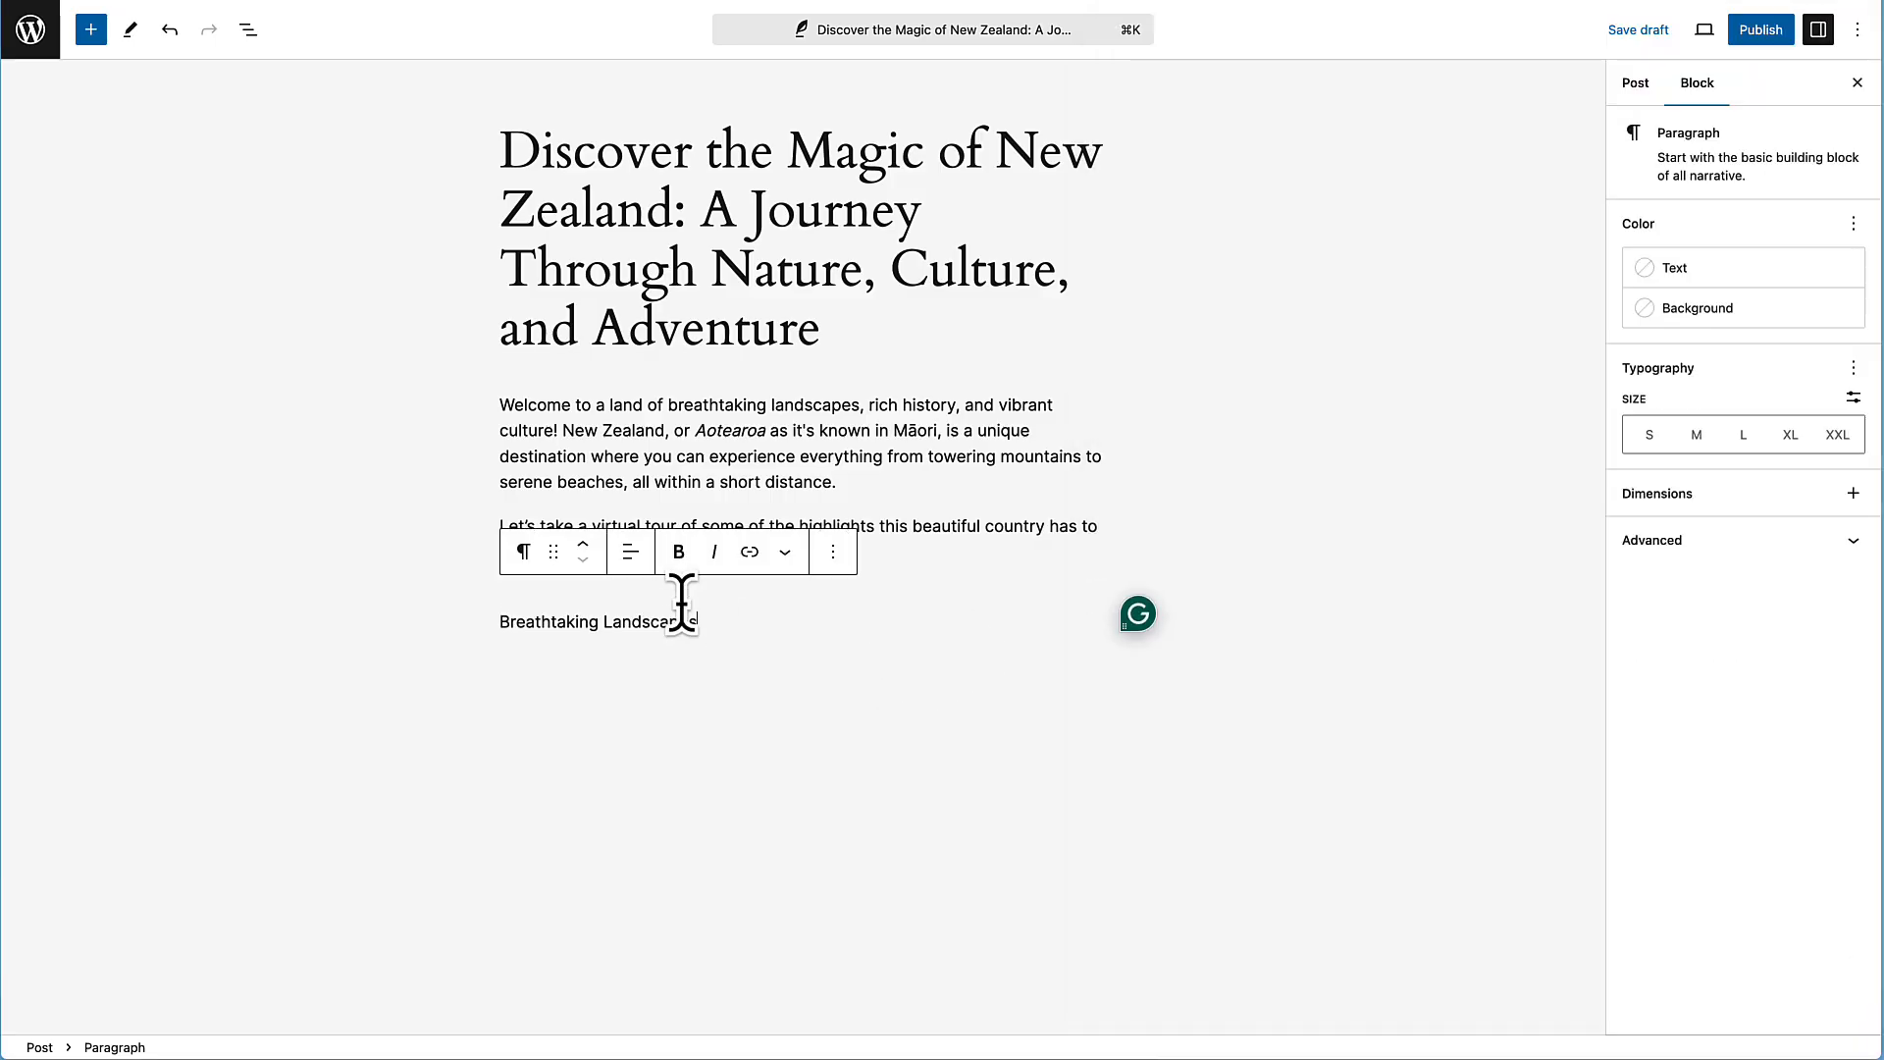
Transform the "Breathtaking Landscapes" paragraph block into a Heading block
{"action": "triple_click", "coordinate": [793, 622]}
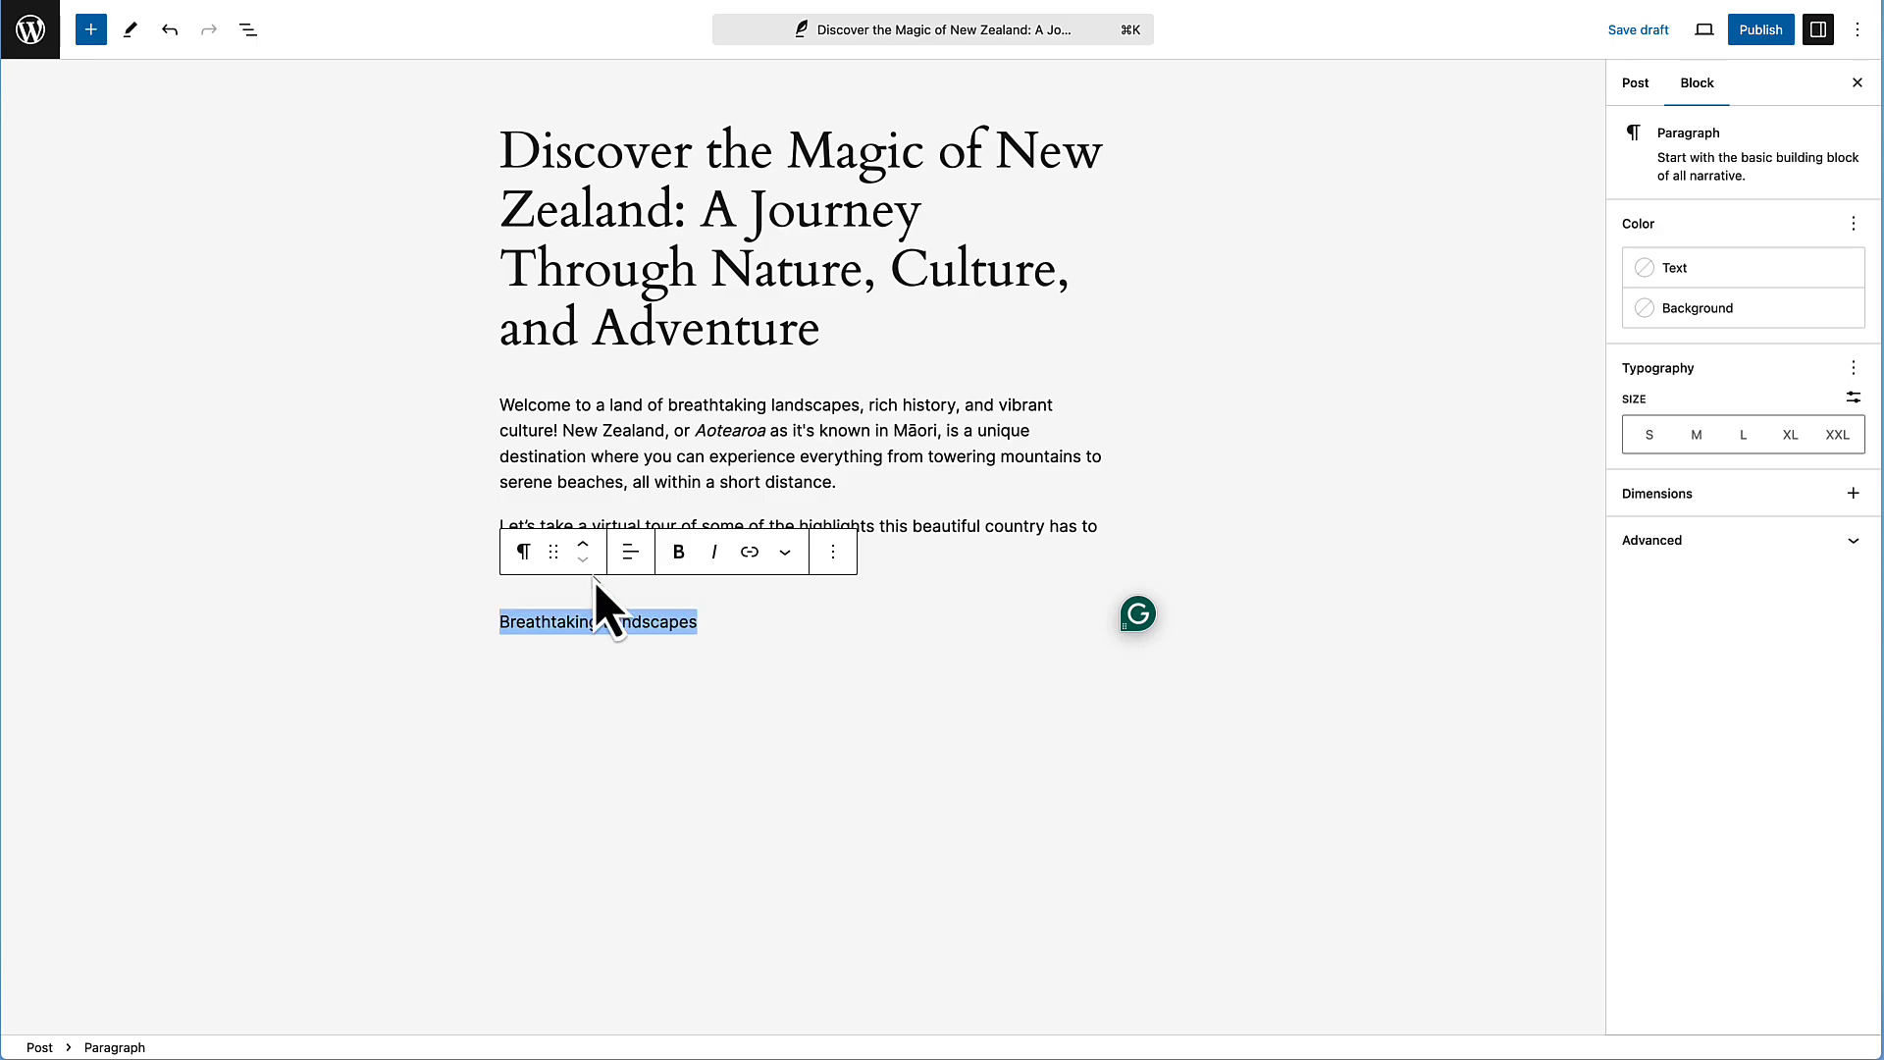
{"action": "left_click", "coordinate": [525, 552]}
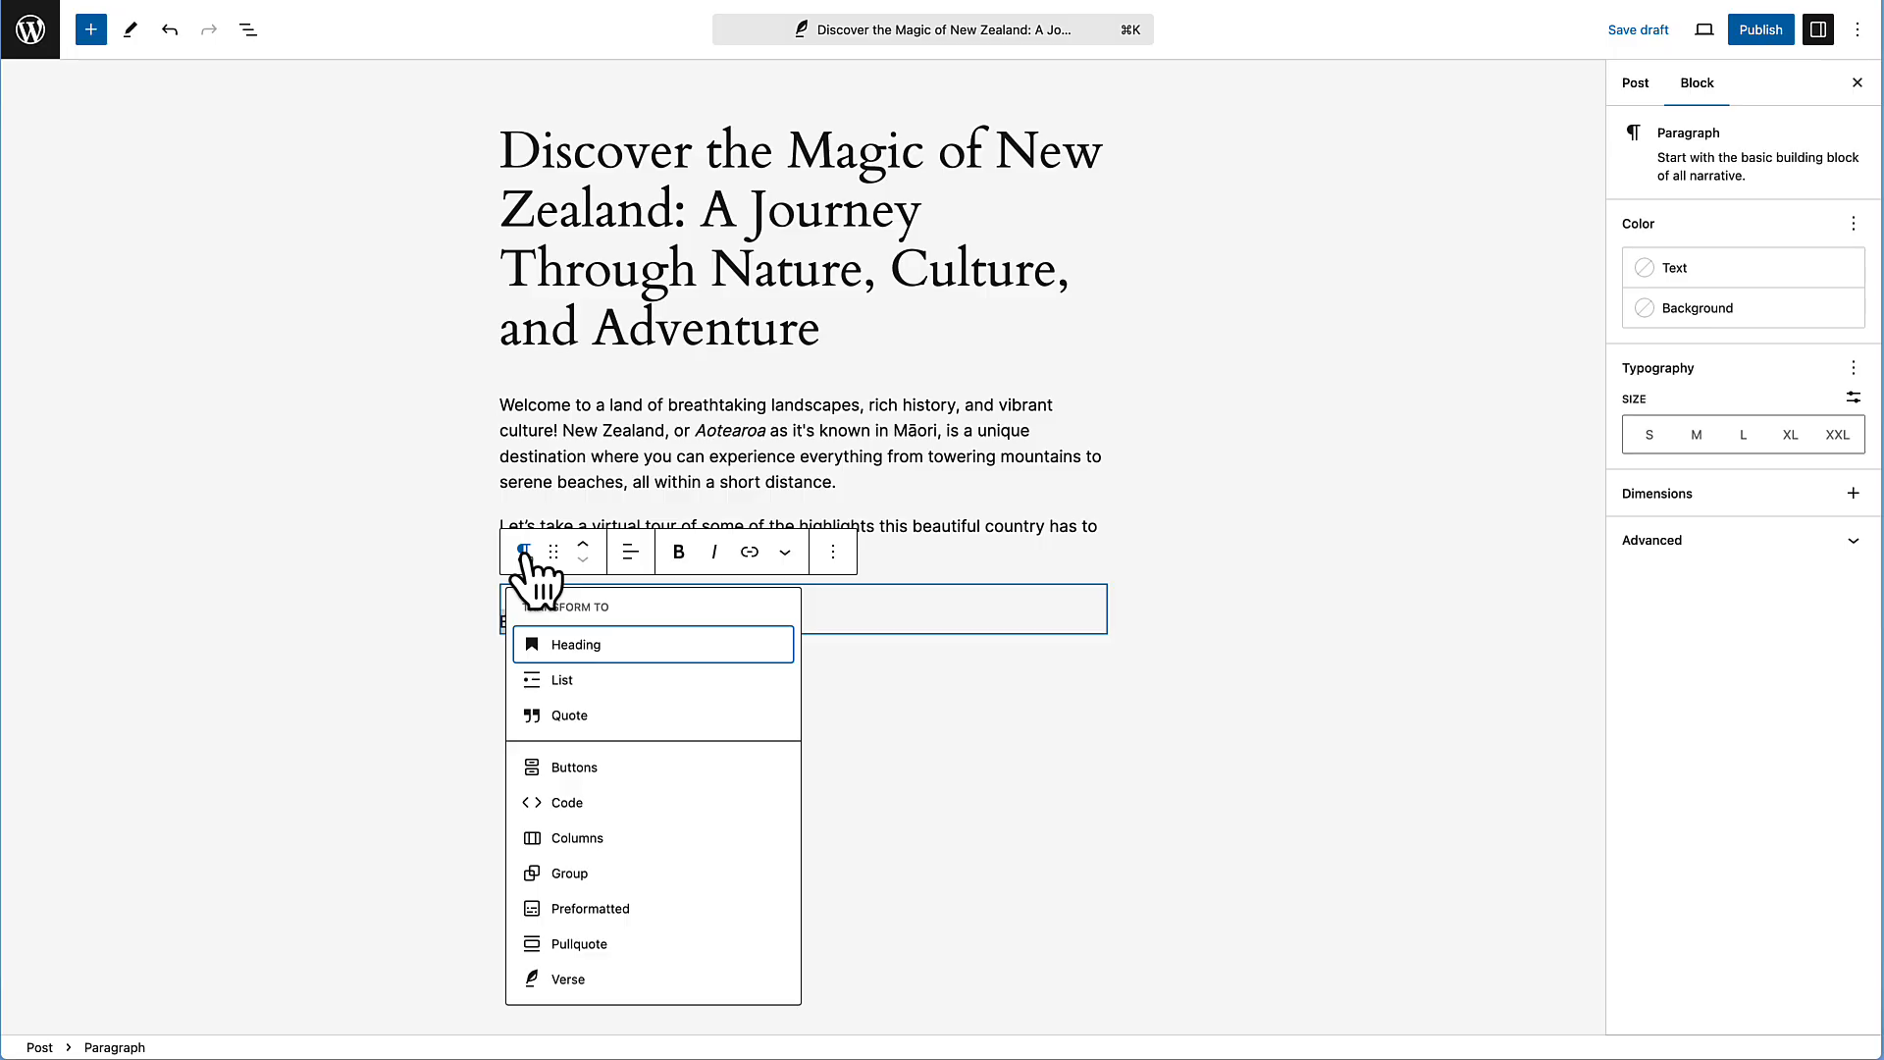
{"action": "left_click", "coordinate": [597, 652]}
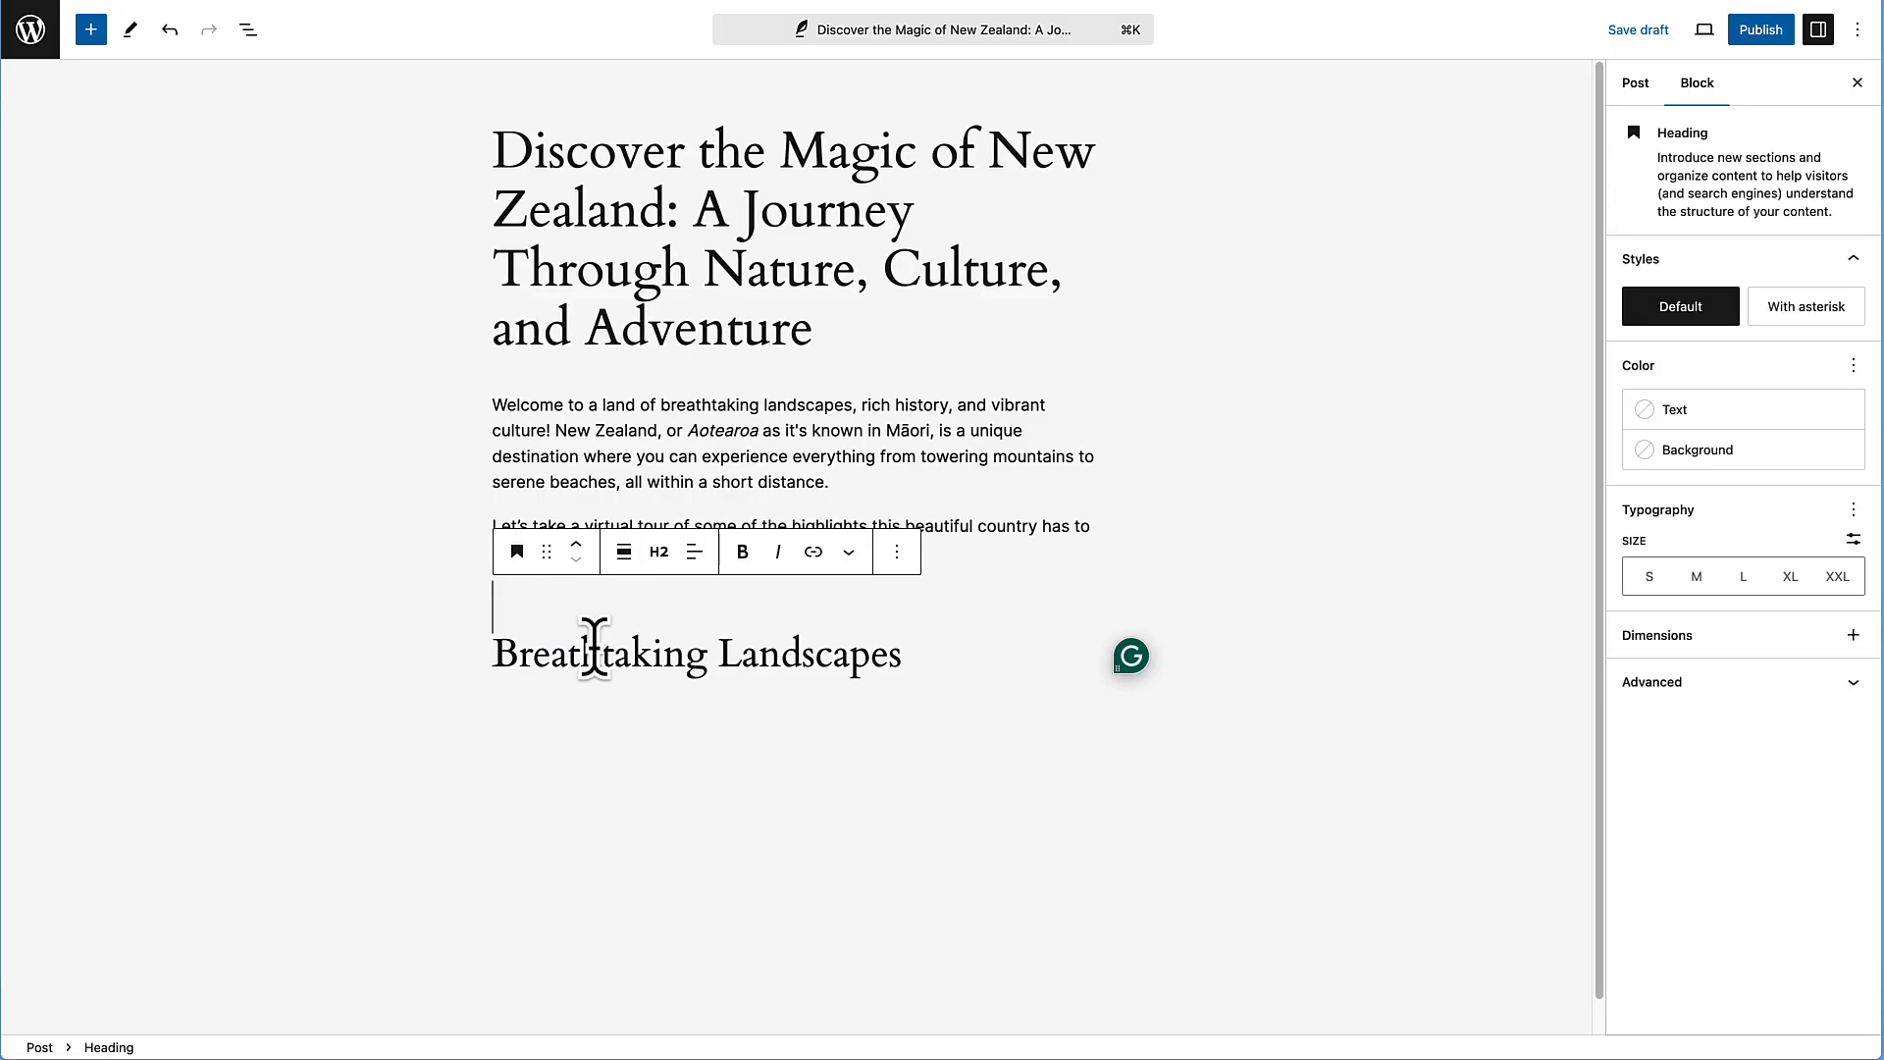
Change the "Breathtaking Landscapes" heading to level H3
{"action": "left_click", "coordinate": [660, 555]}
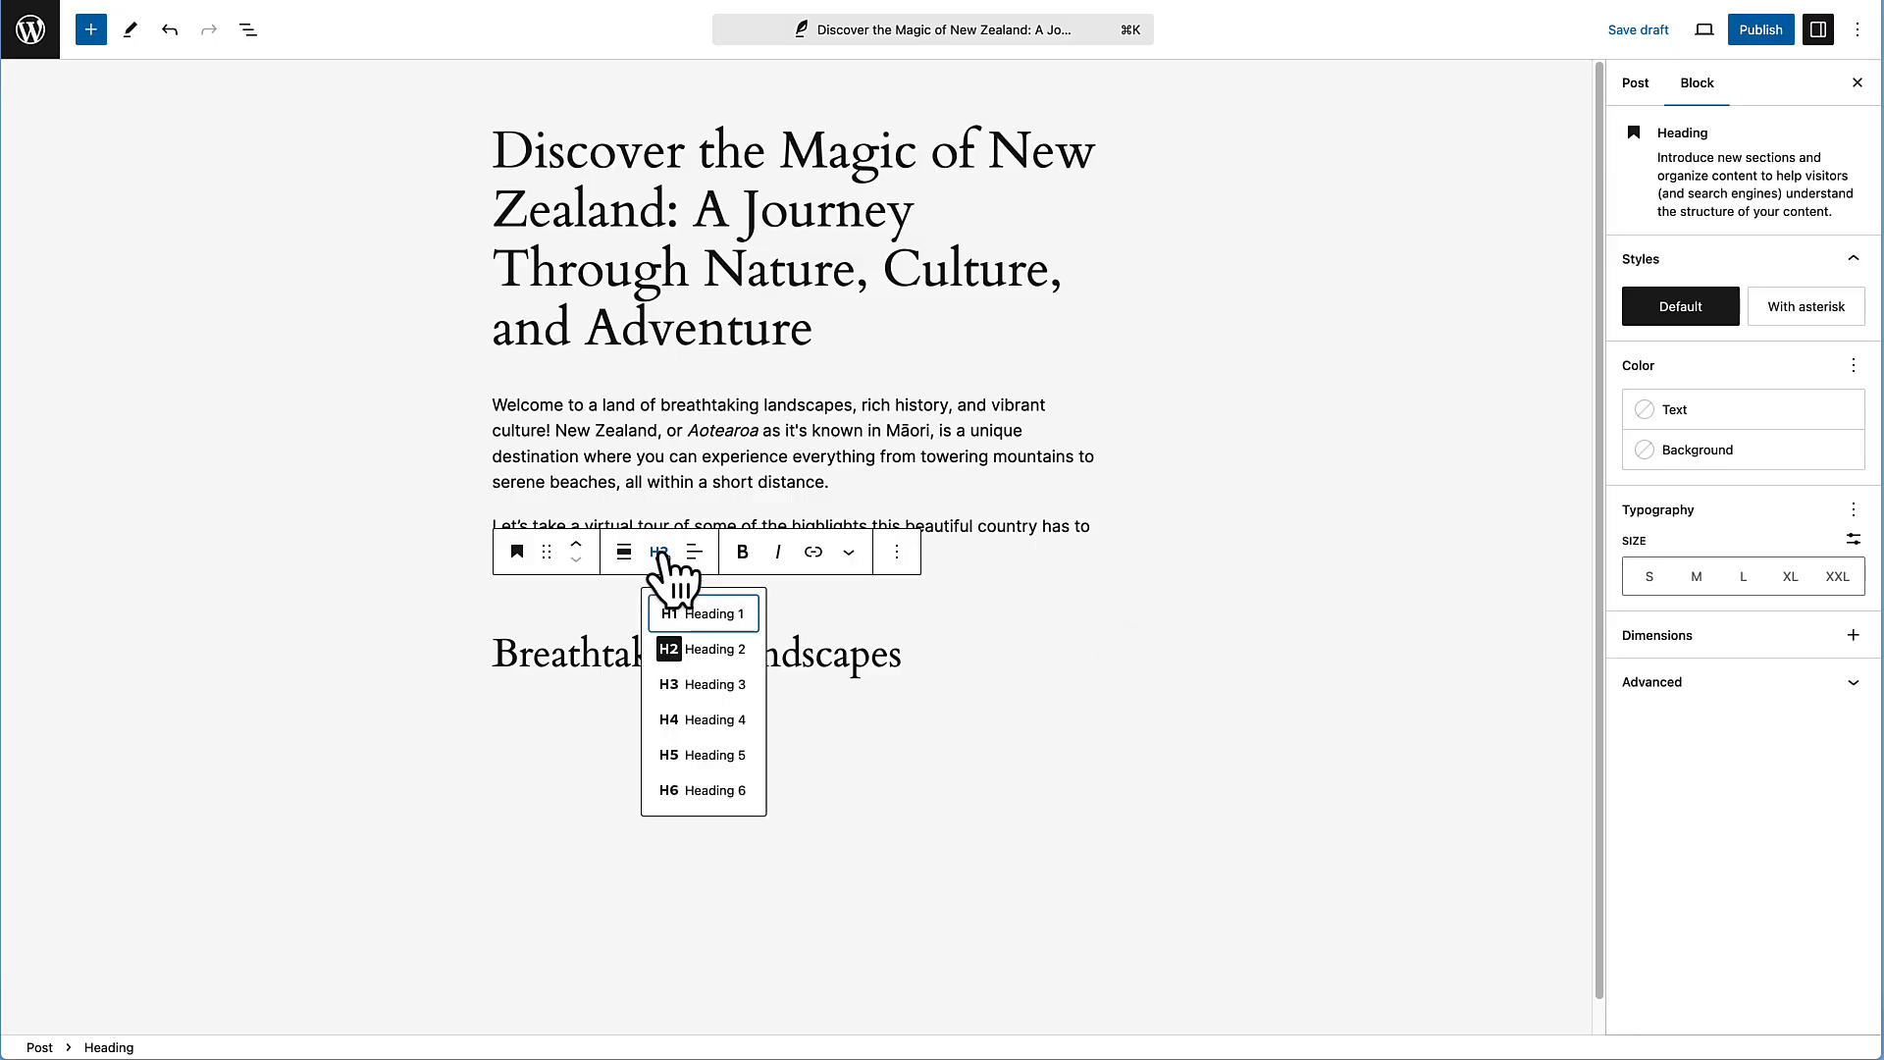
{"action": "left_click", "coordinate": [721, 687]}
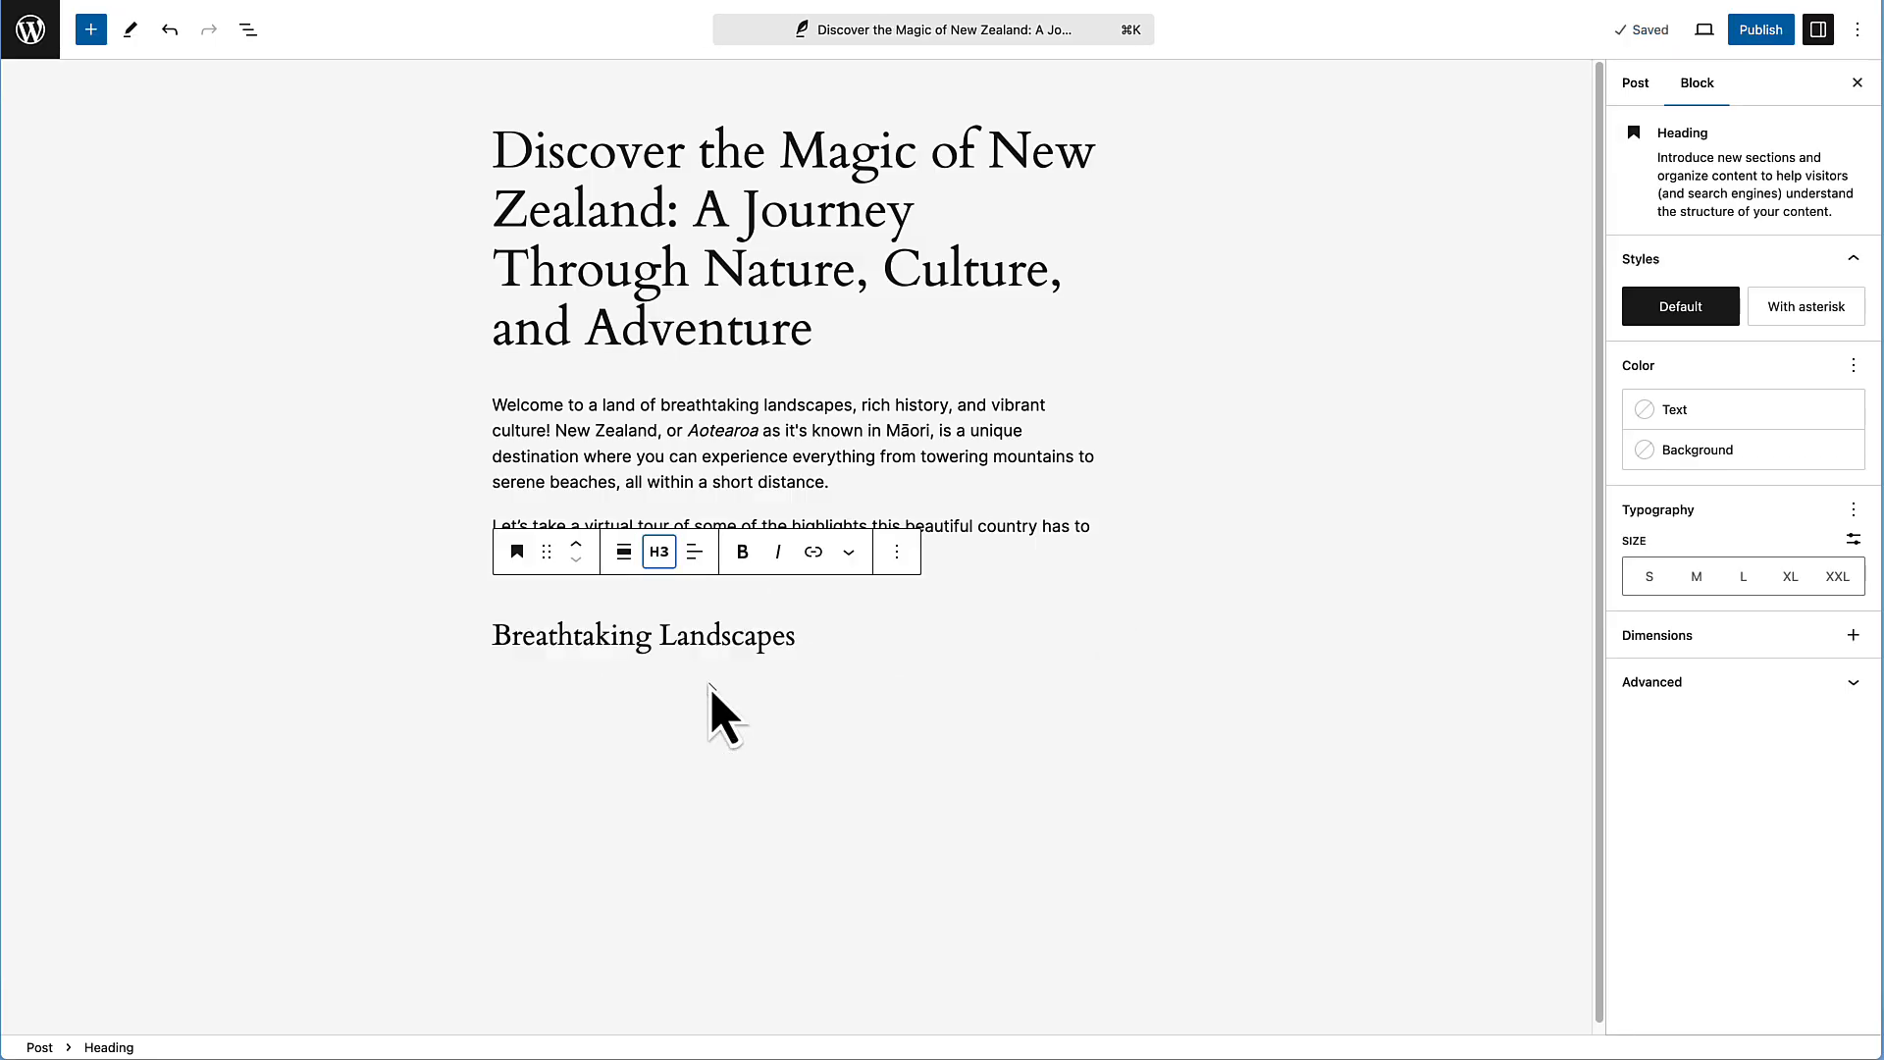
{"action": "left_click", "coordinate": [594, 636]}
{"action": "left_click", "coordinate": [522, 611]}
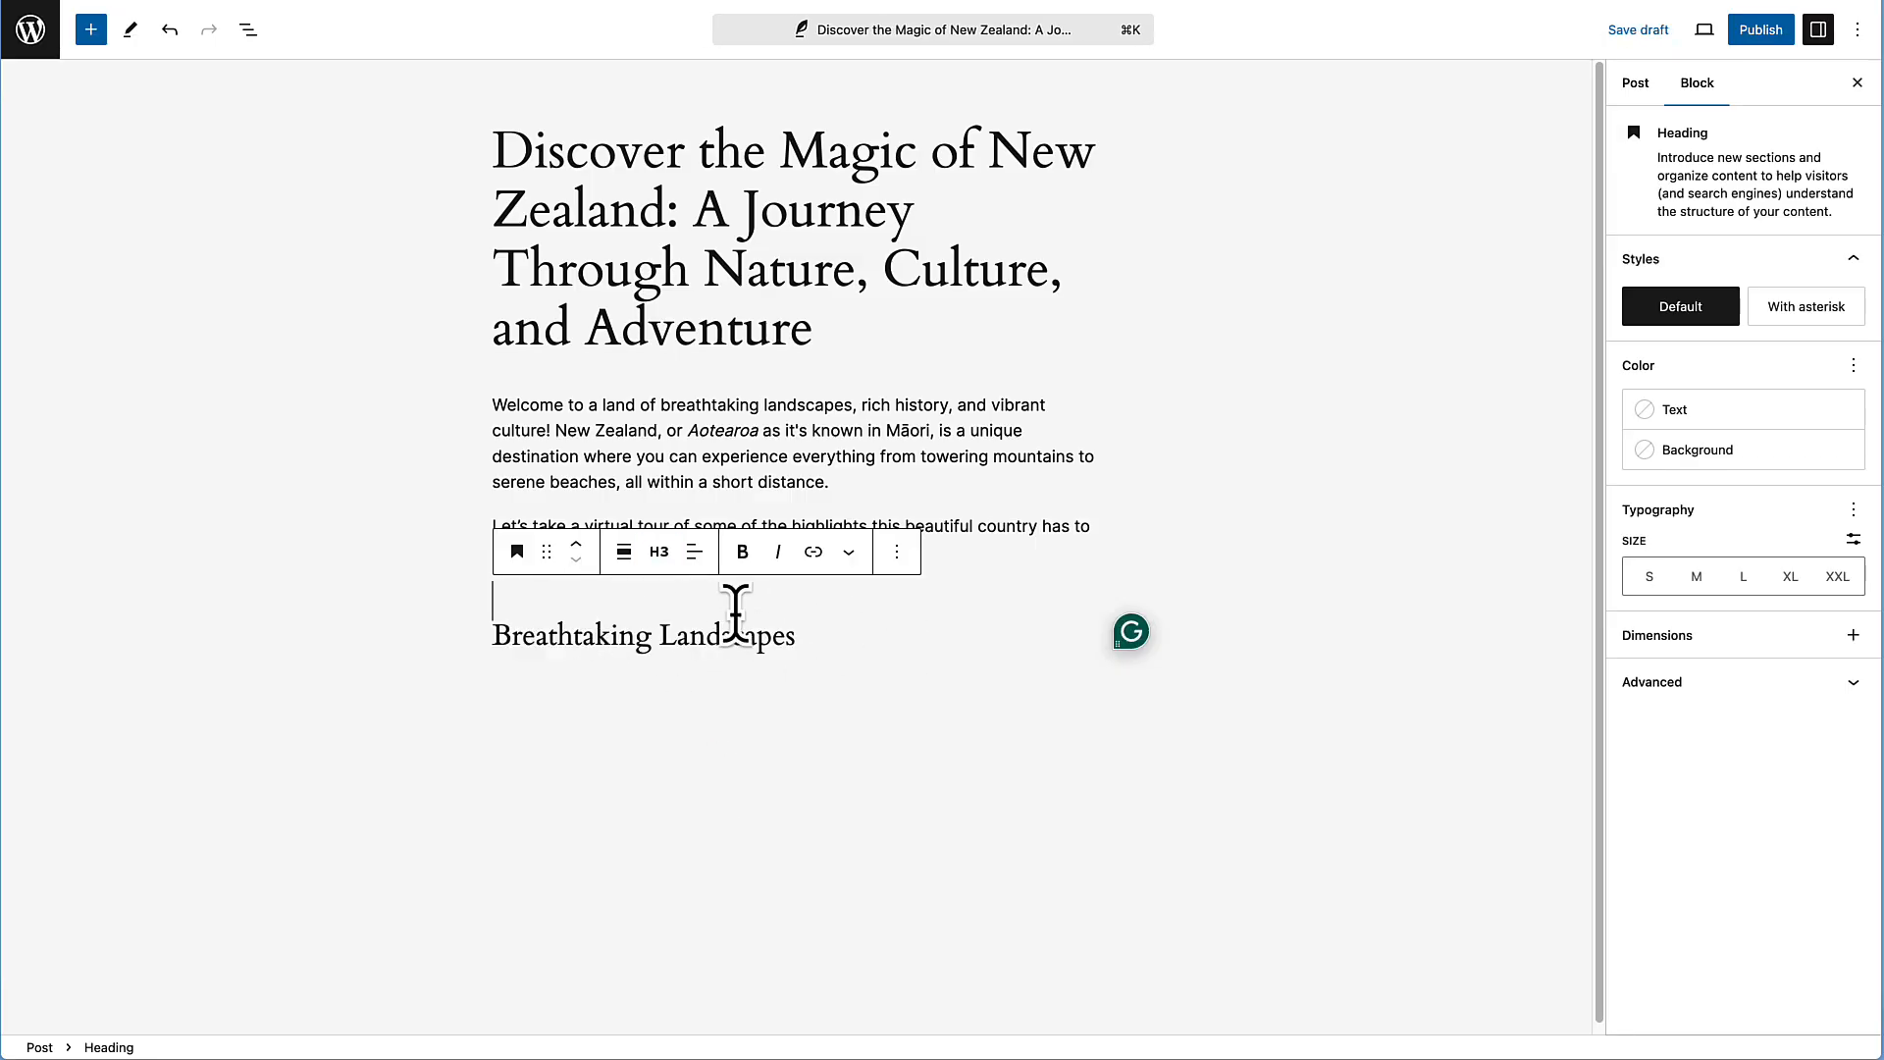
Copy the paragraph about New Zealand's natural beauty from the Pages document into a new block below the "Breathtaking Landscapes" heading
{"action": "left_click", "coordinate": [848, 641]}
{"action": "key", "text": "Return"}
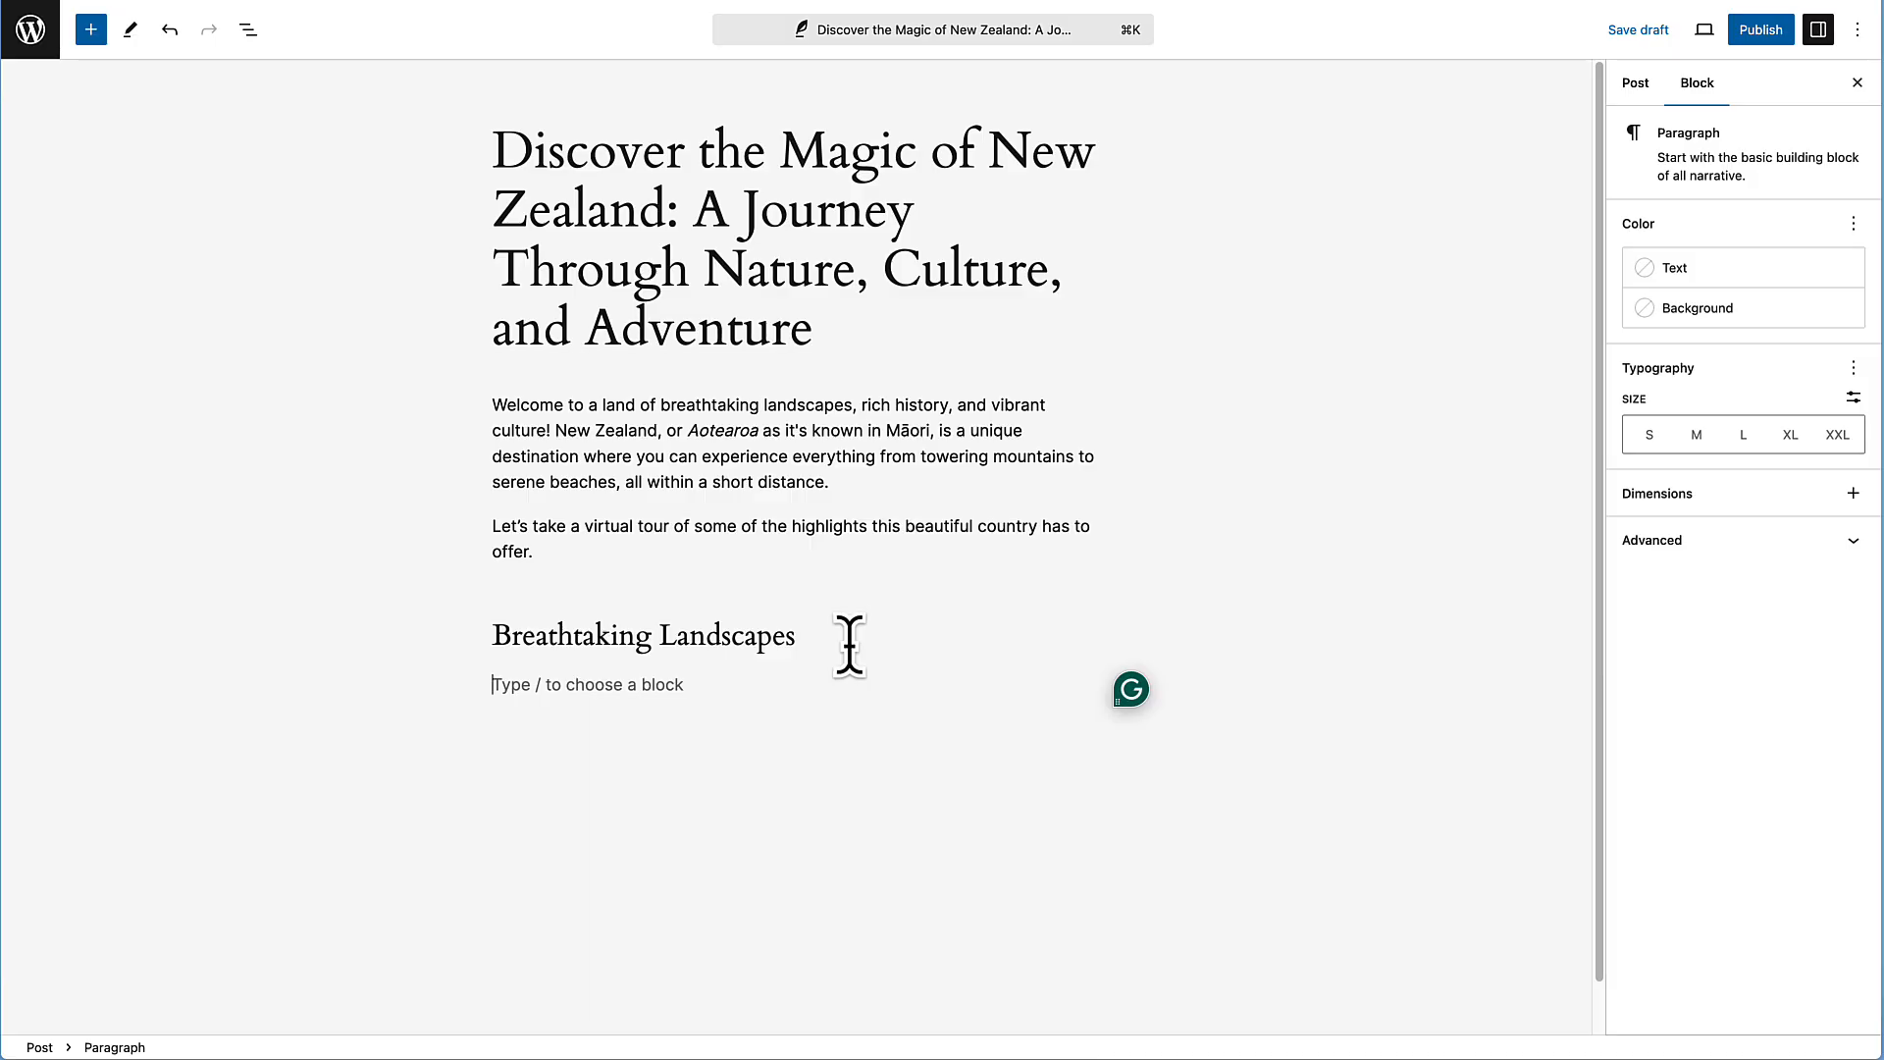
{"action": "left_click", "coordinate": [1881, 883]}
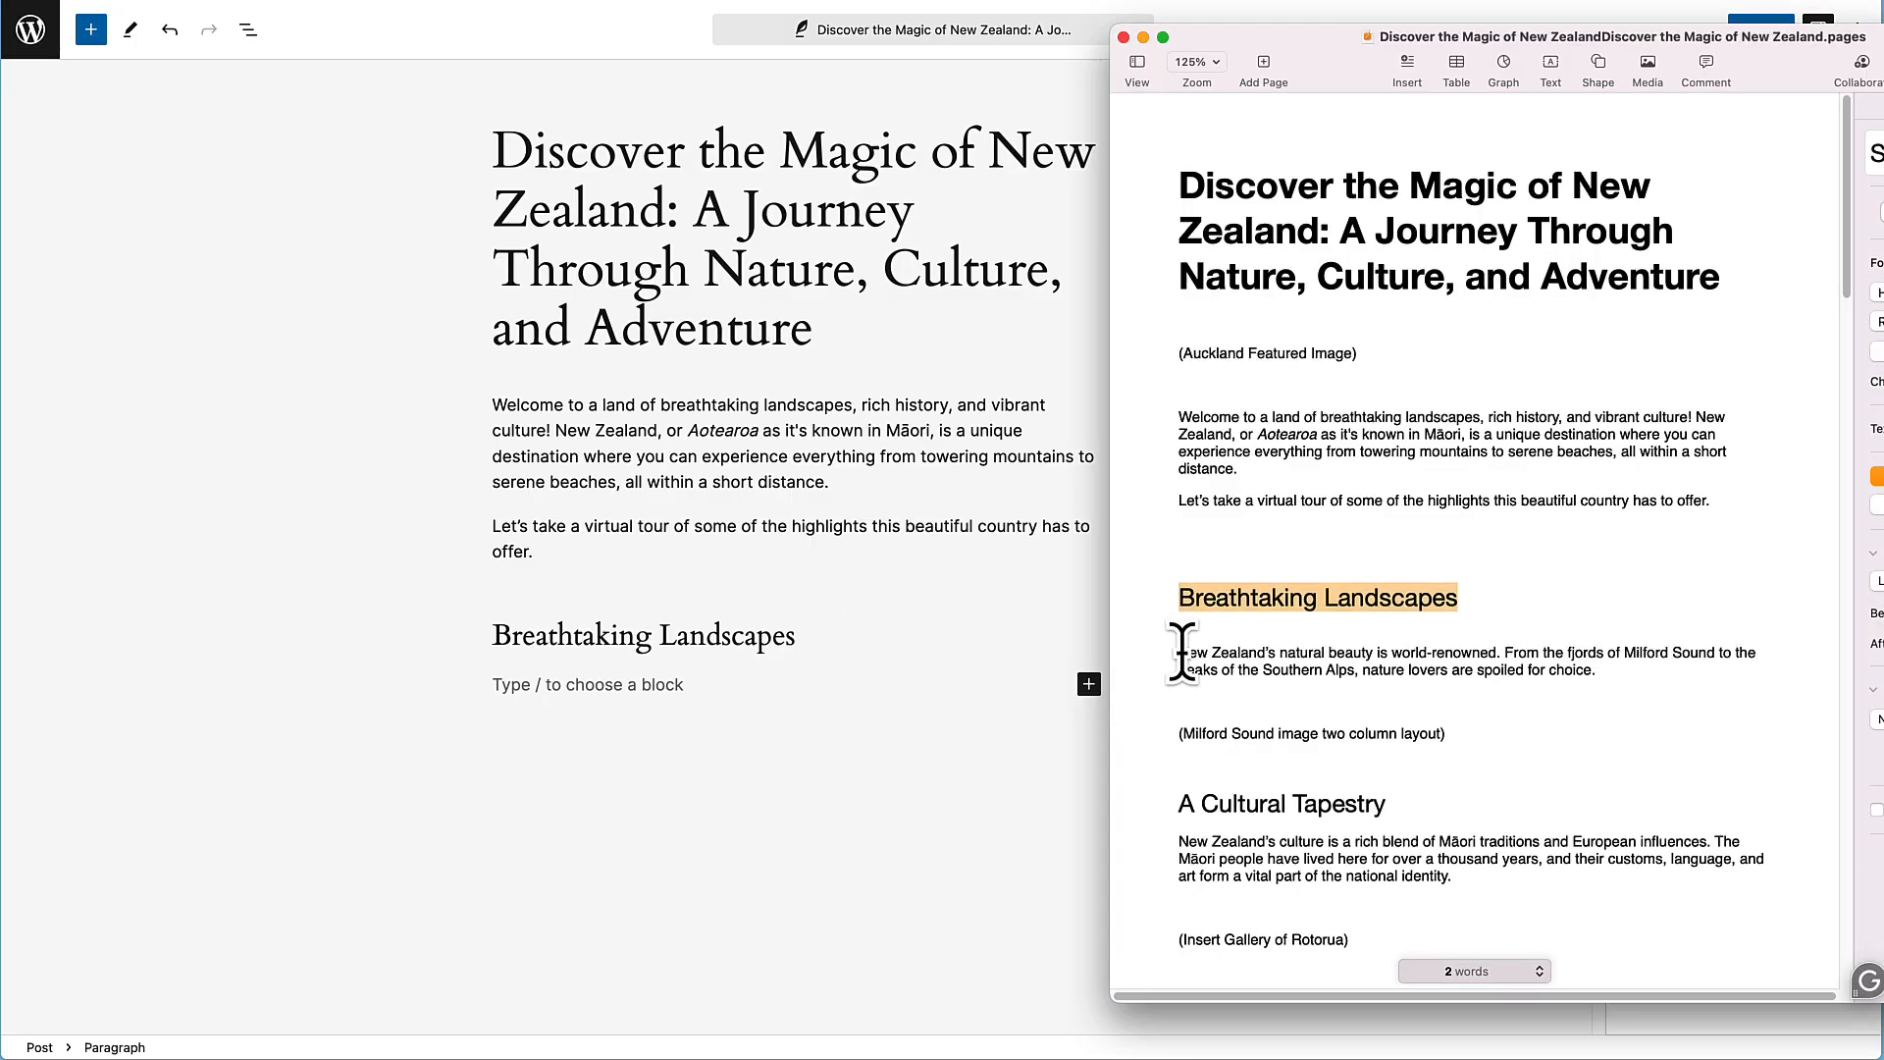
{"action": "left_click_drag", "start_coordinate": [1181, 652], "coordinate": [1632, 678]}
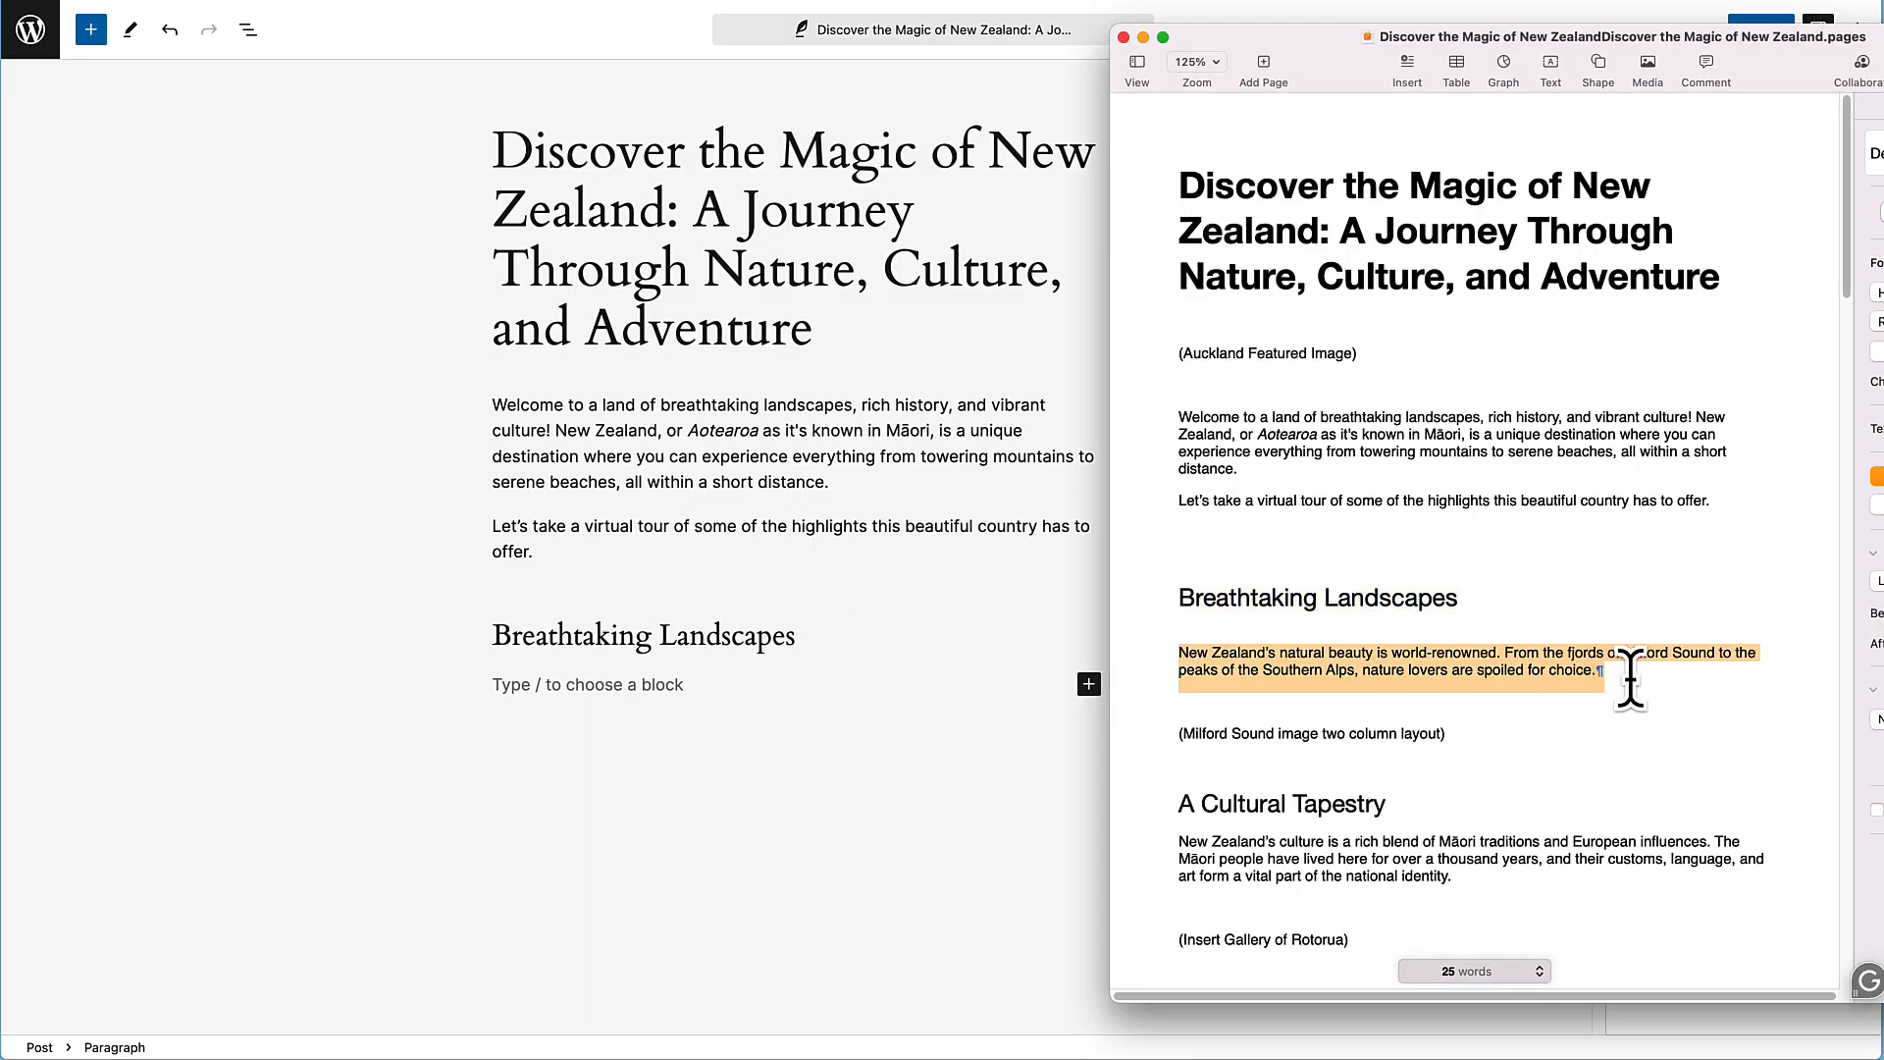
{"action": "key", "text": "super+c"}
{"action": "left_click", "coordinate": [673, 685]}
{"action": "key", "text": "super+v"}
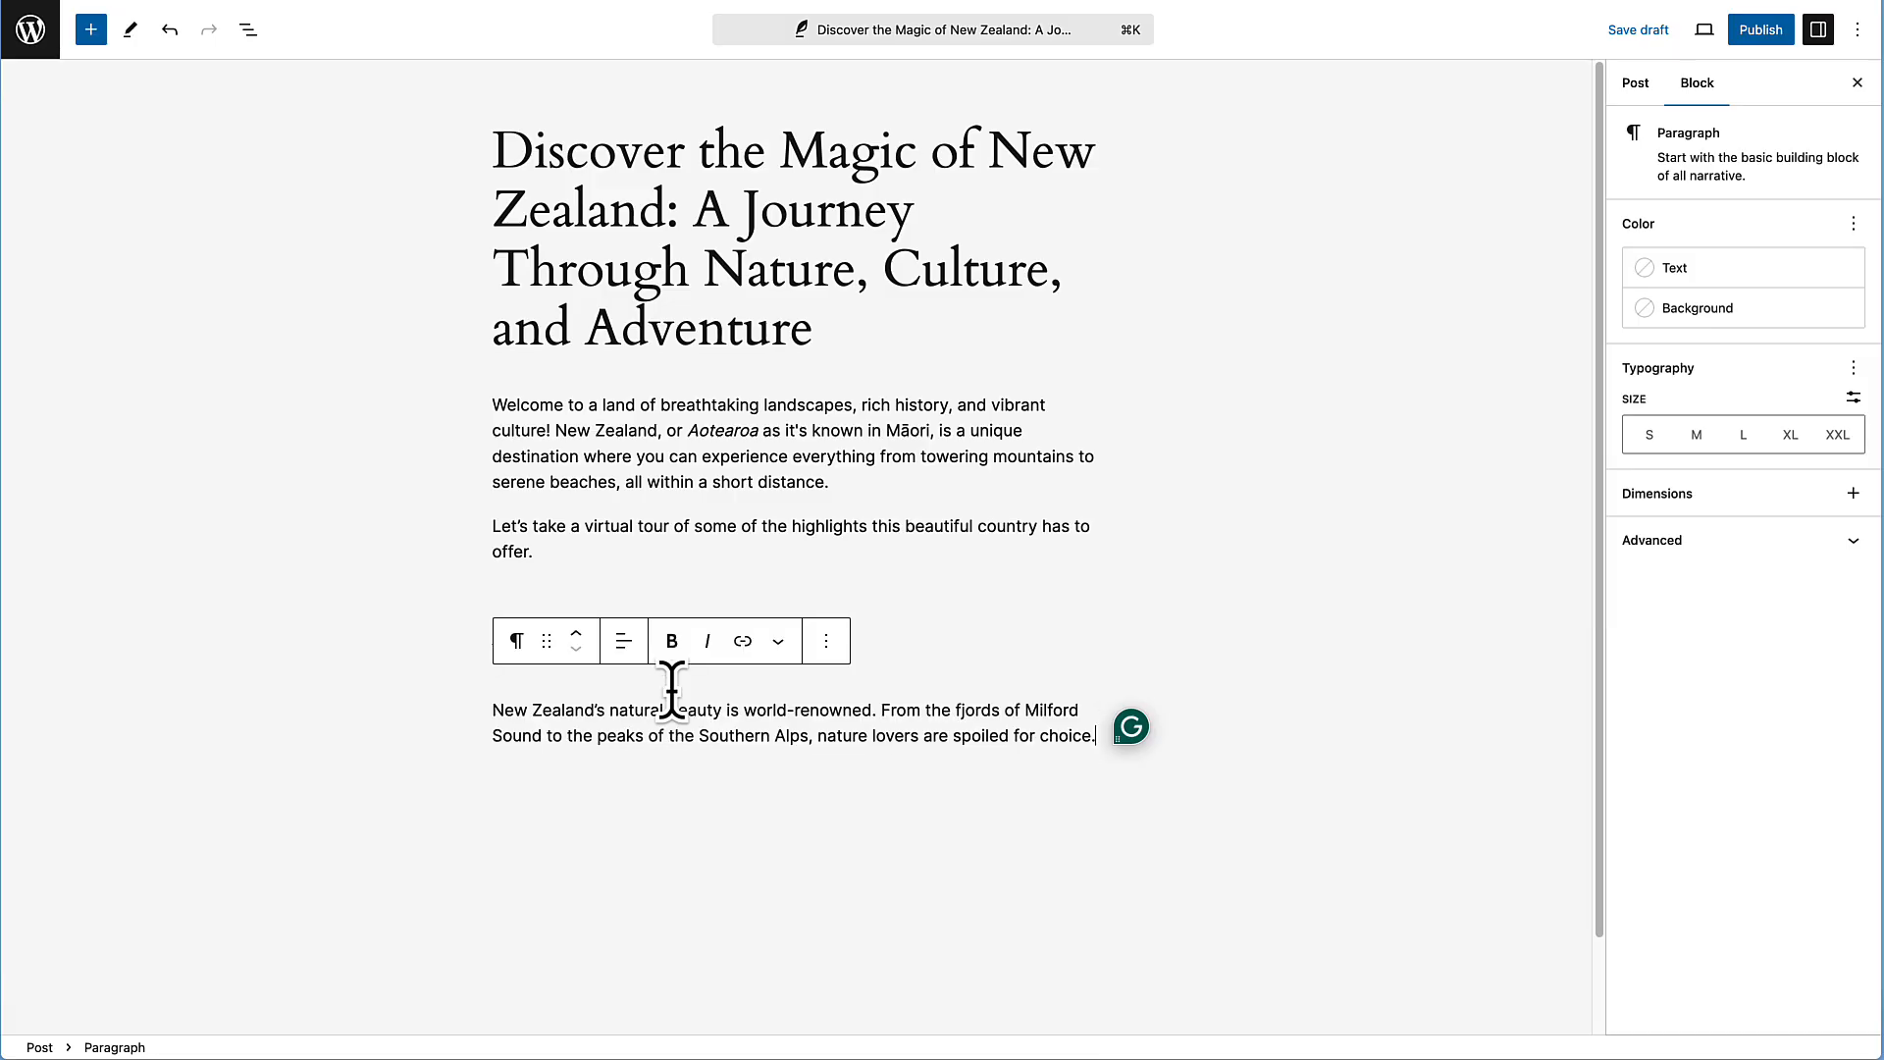
{"action": "left_click", "coordinate": [967, 771]}
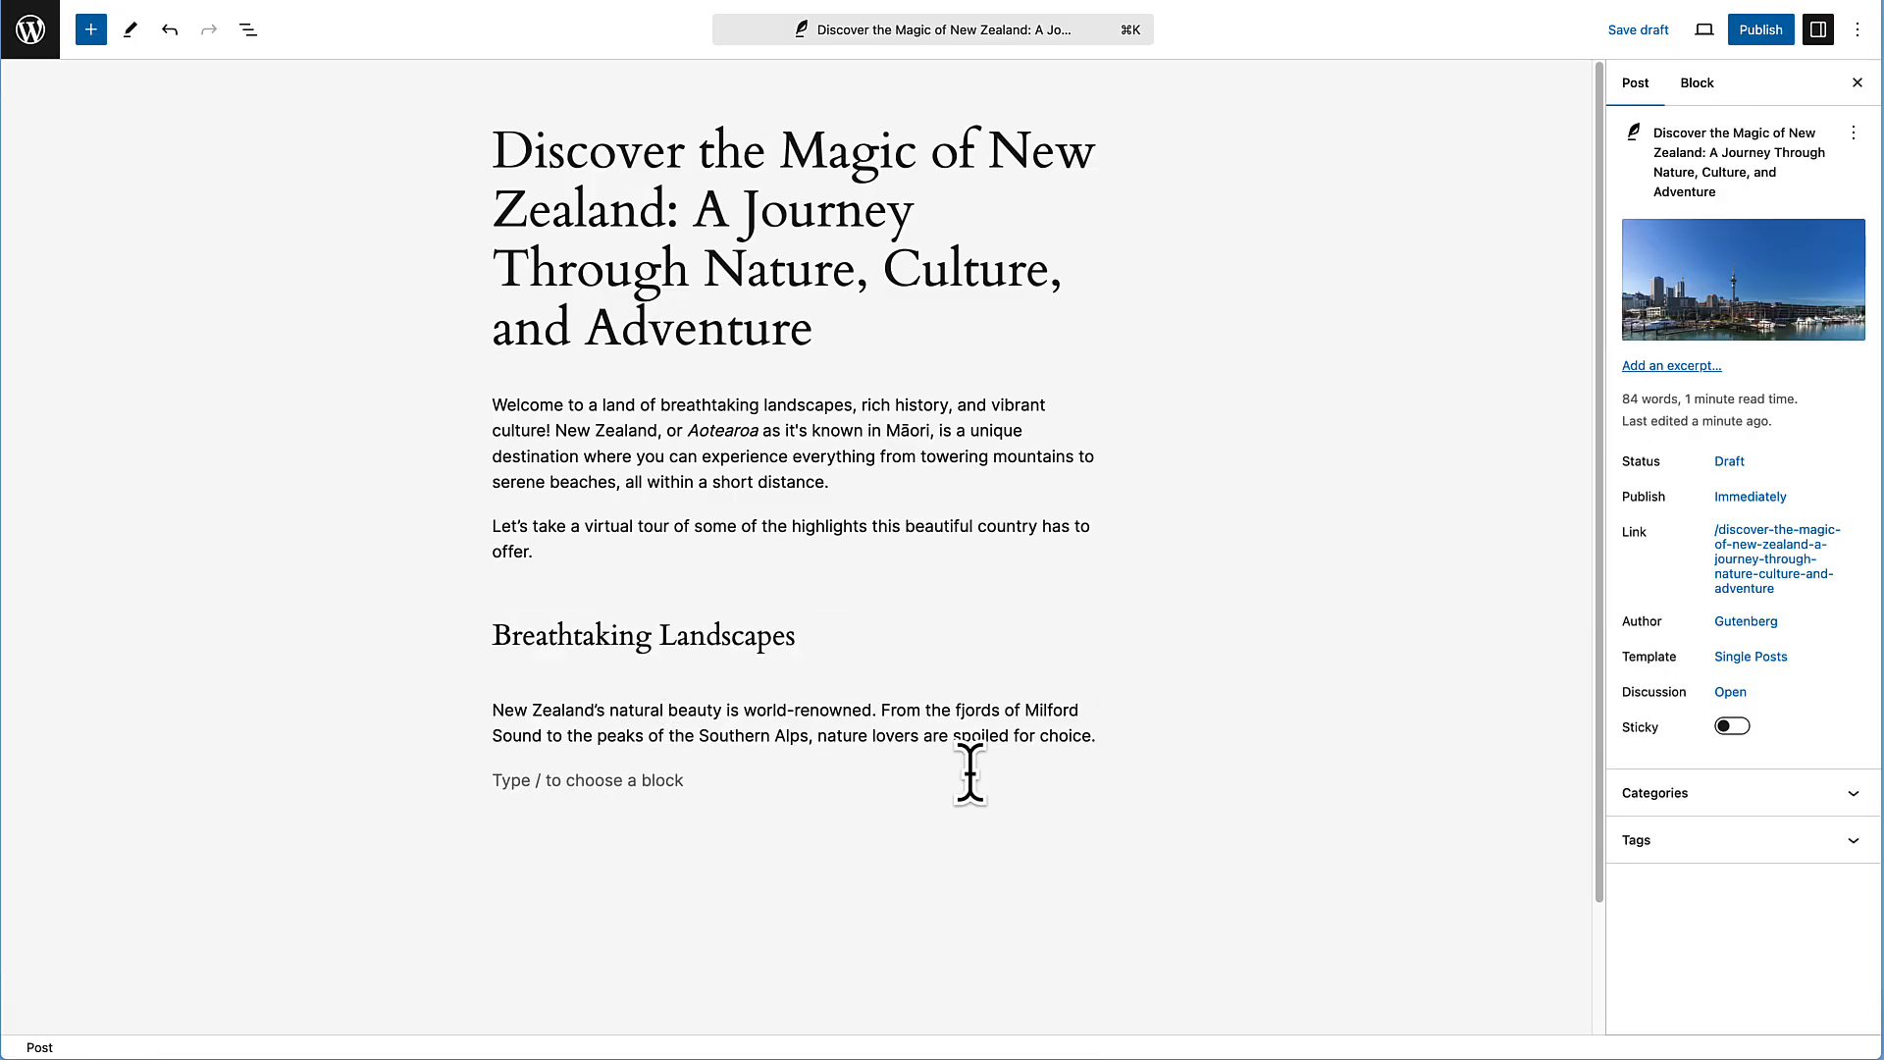
{"action": "left_click", "coordinate": [1880, 914]}
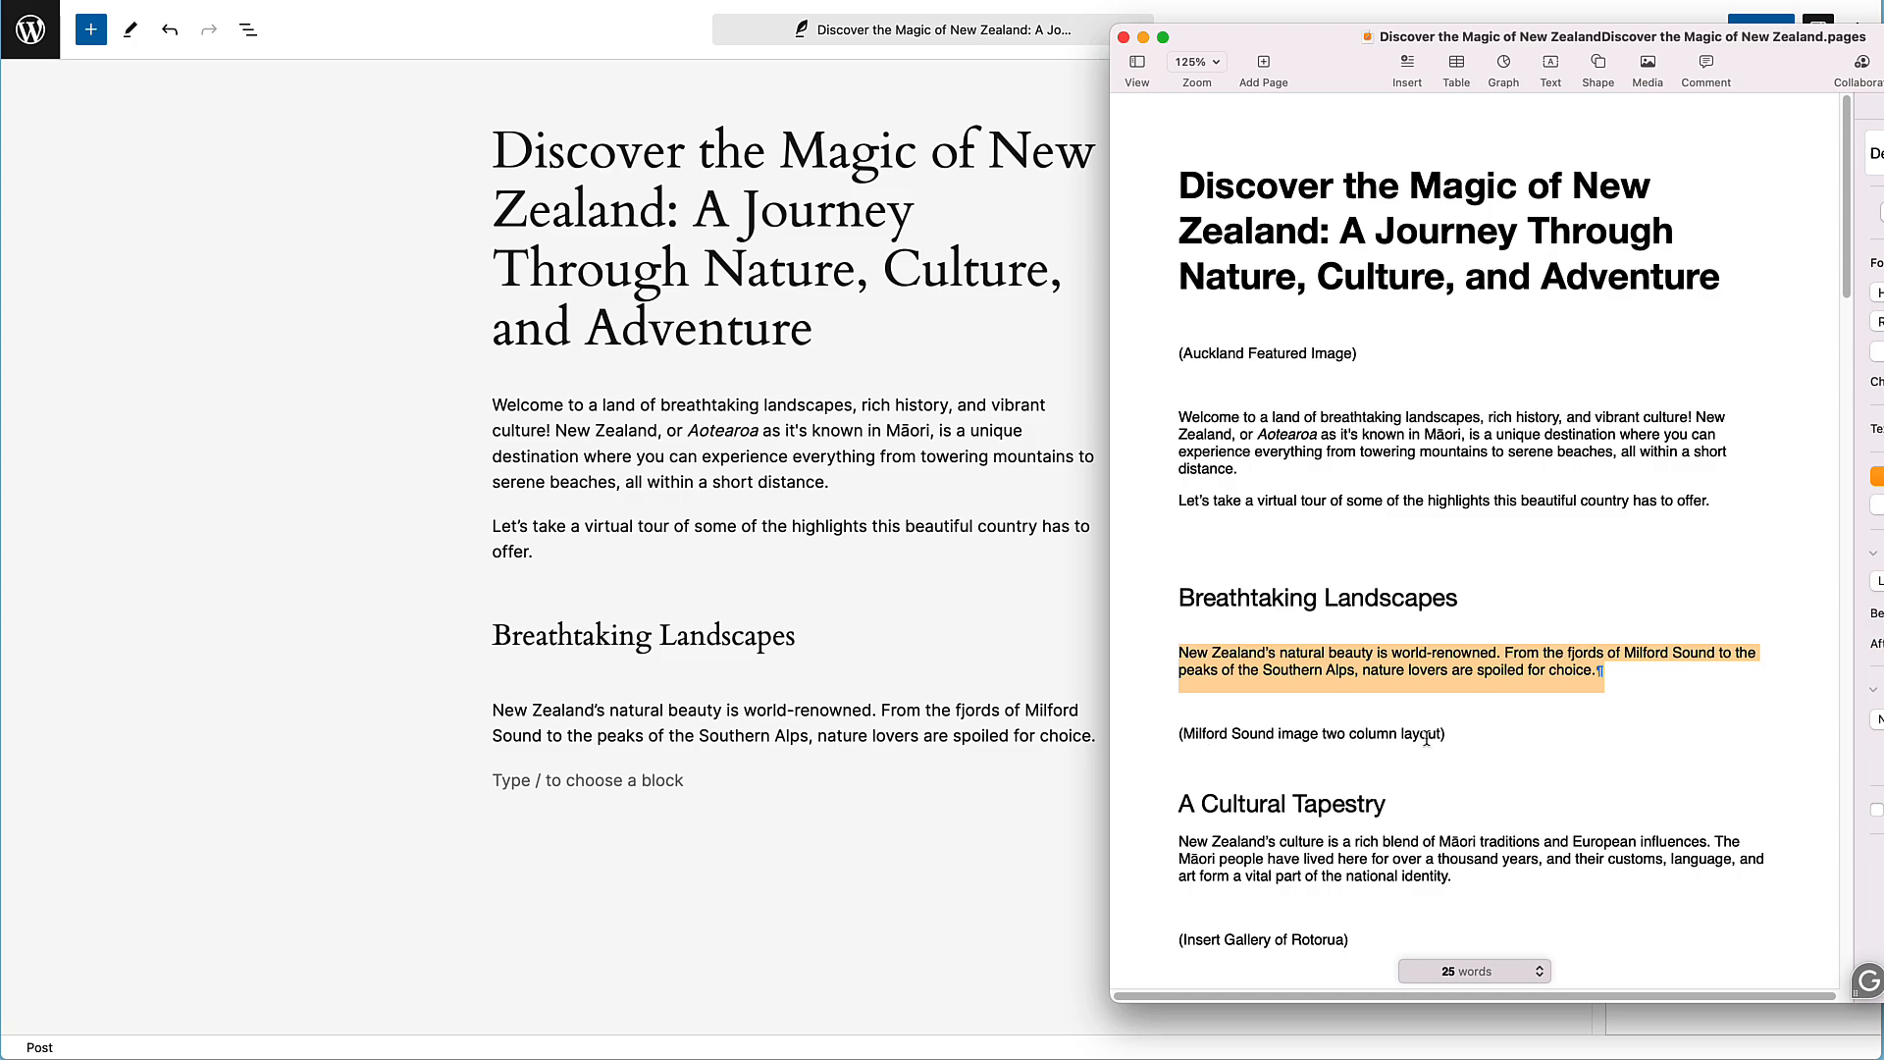
{"action": "left_click", "coordinate": [676, 793]}
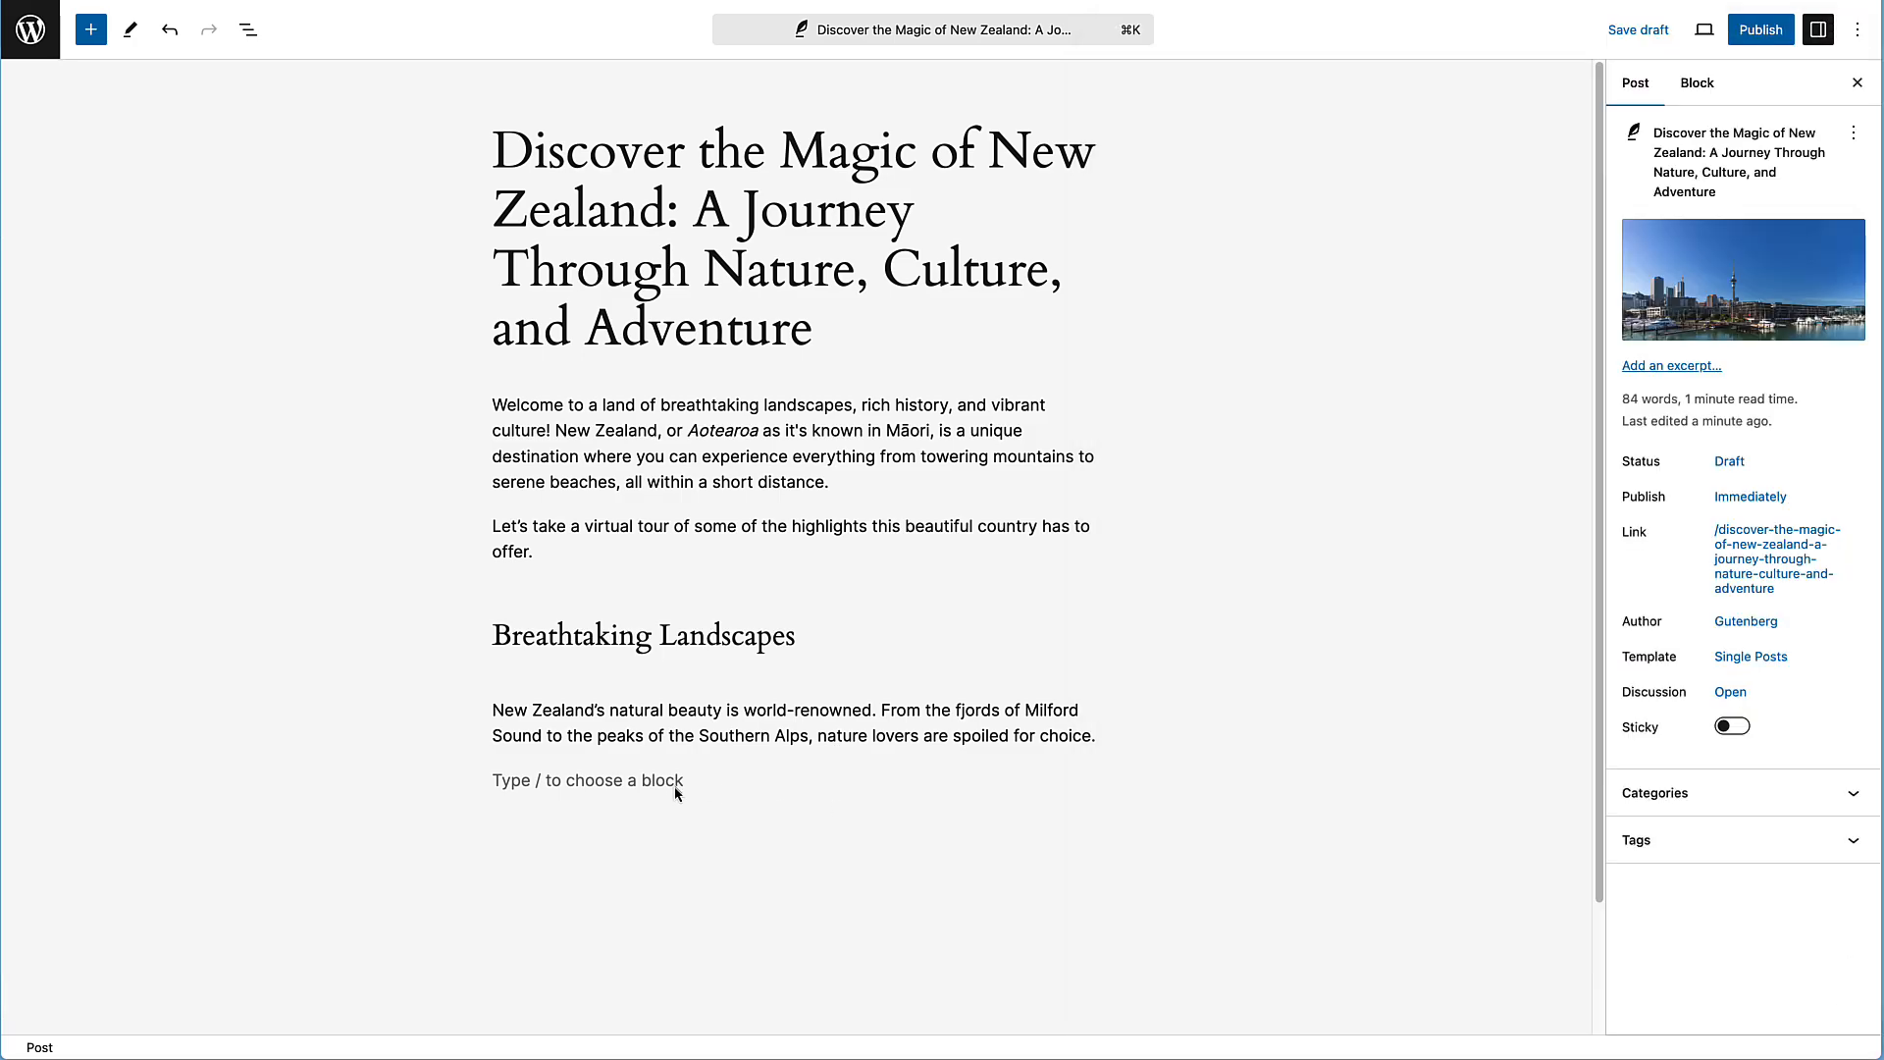
{"action": "left_click", "coordinate": [601, 776]}
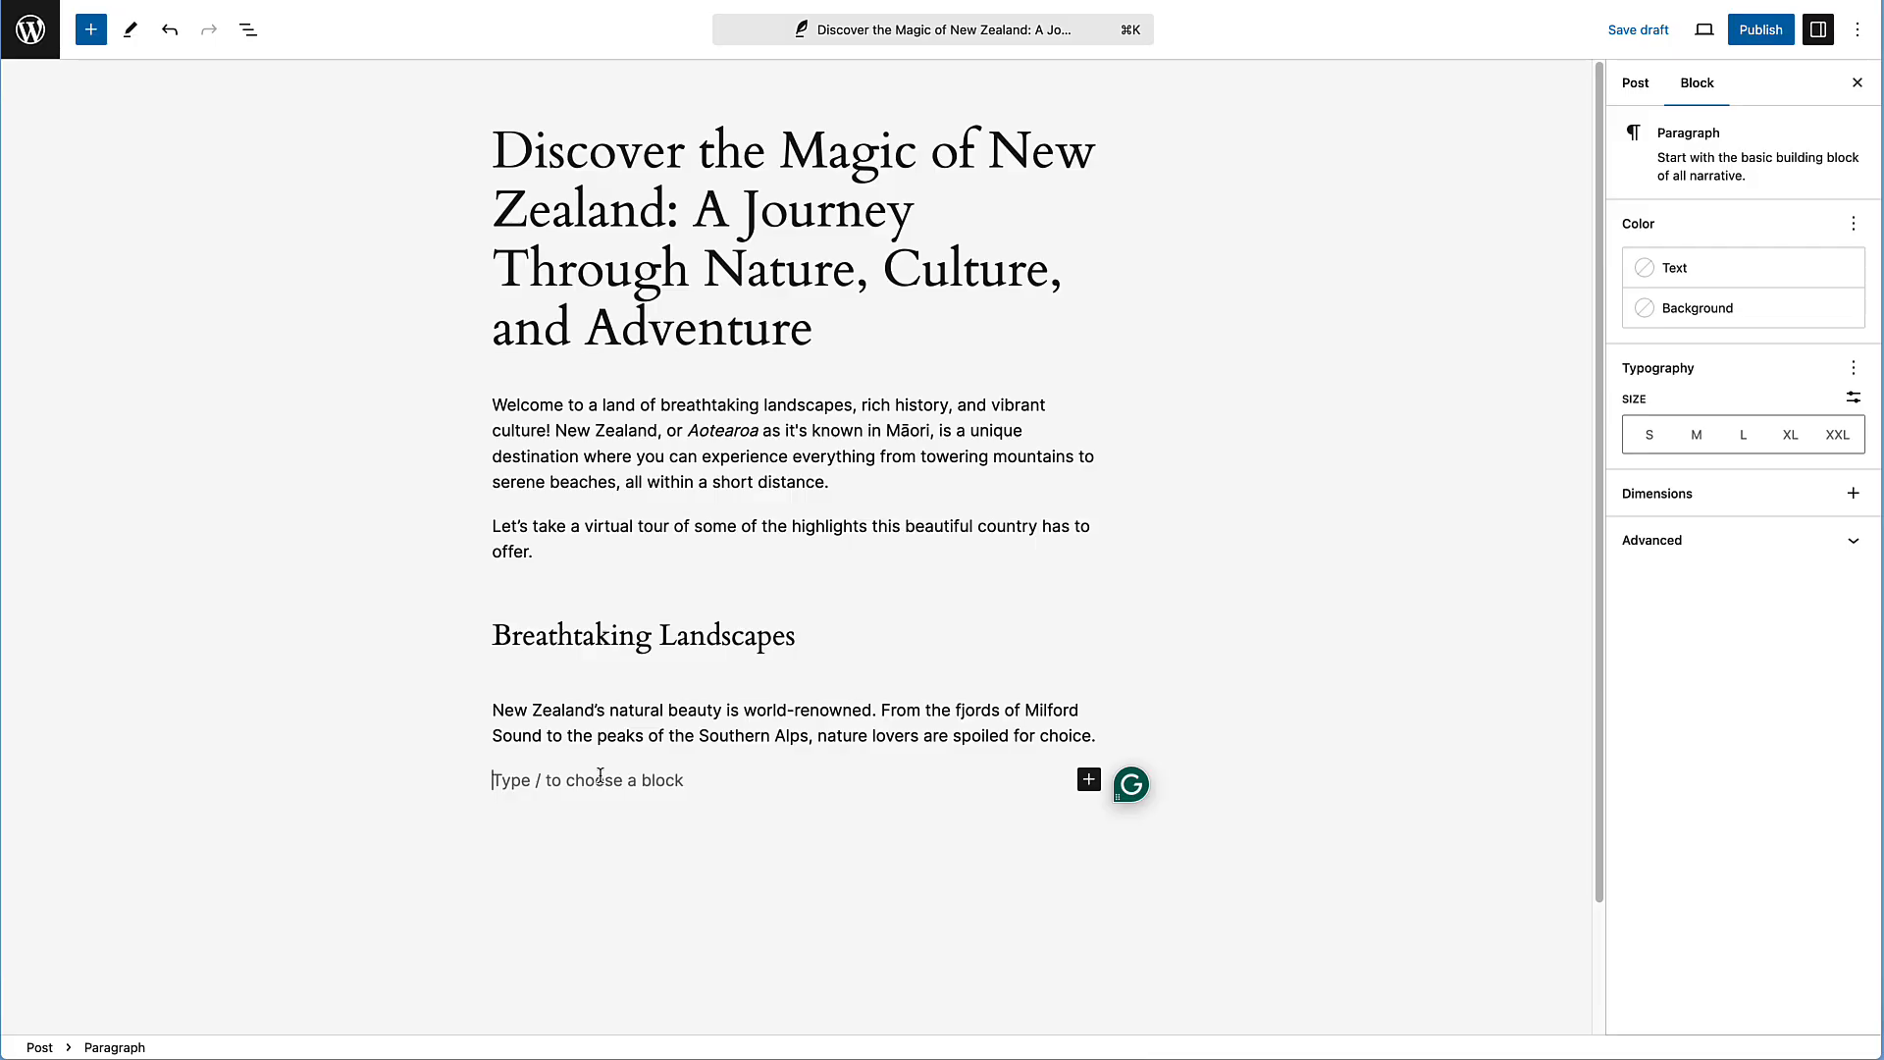
{"action": "type", "text": "/"}
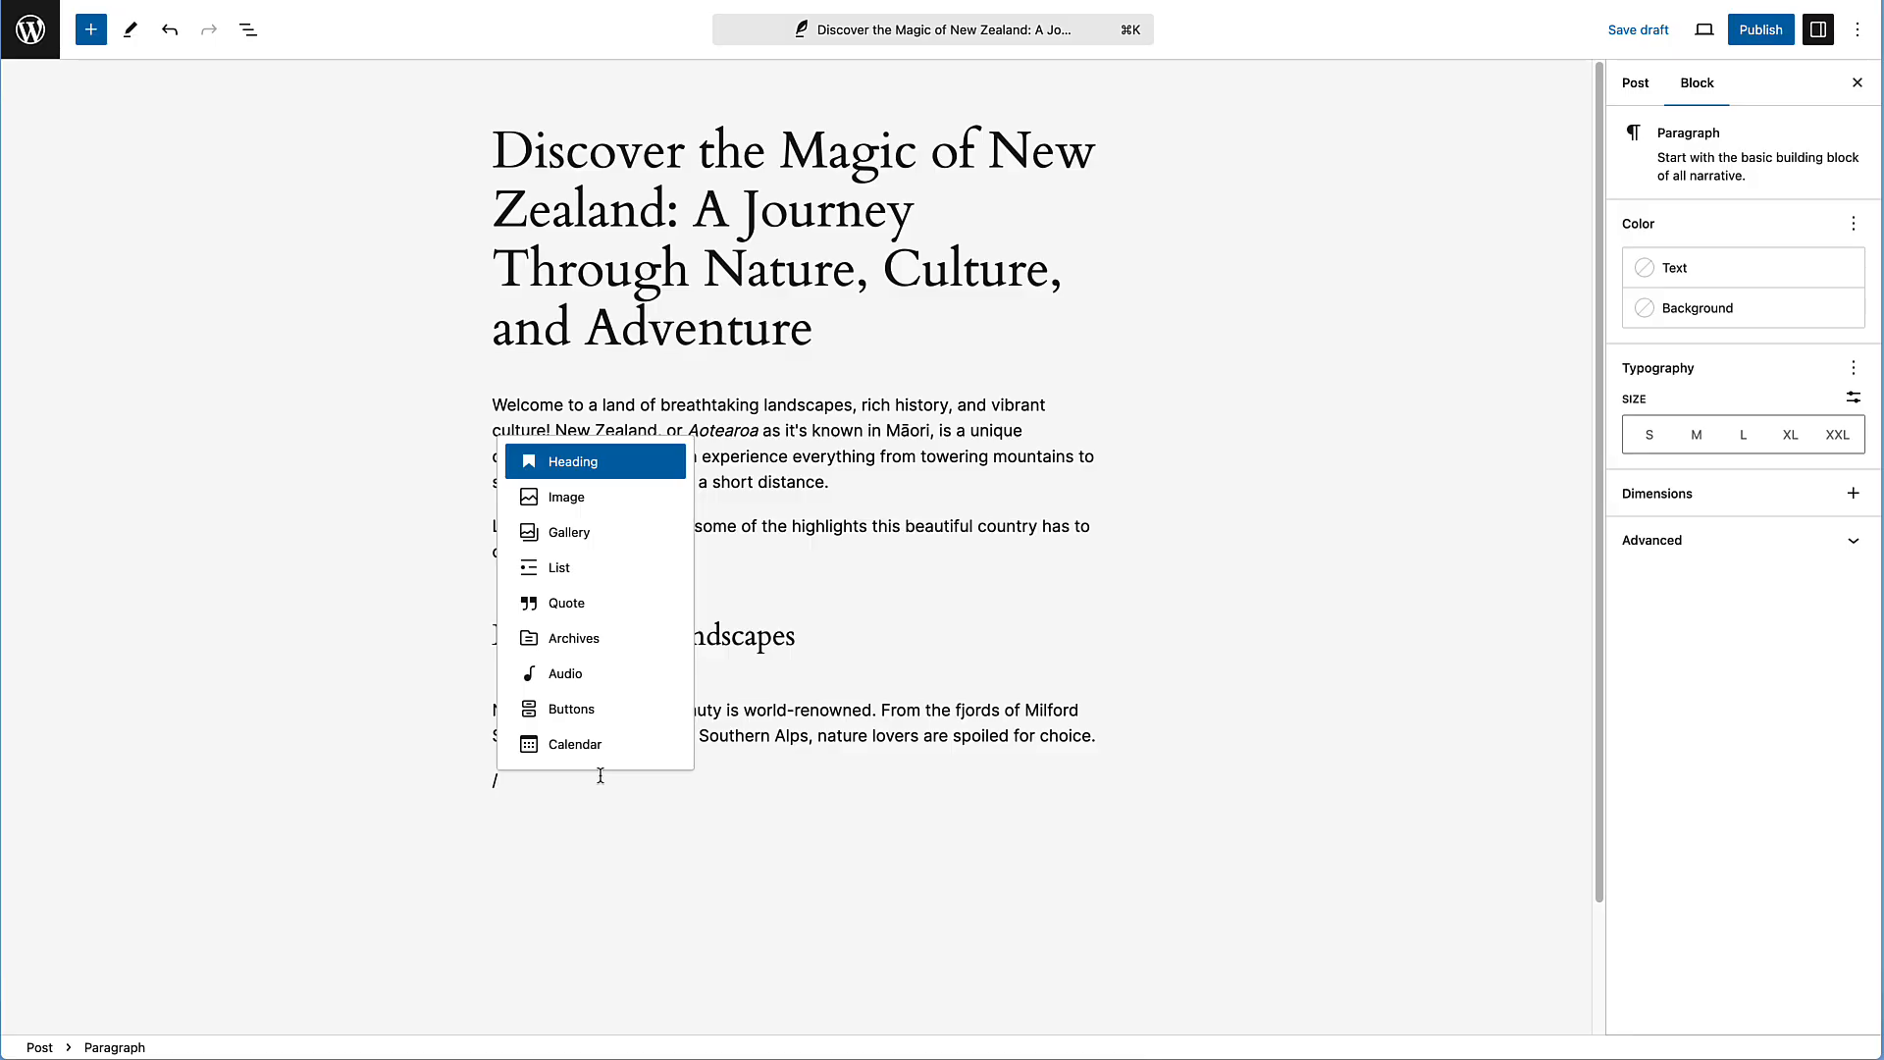
{"action": "type", "text": "col"}
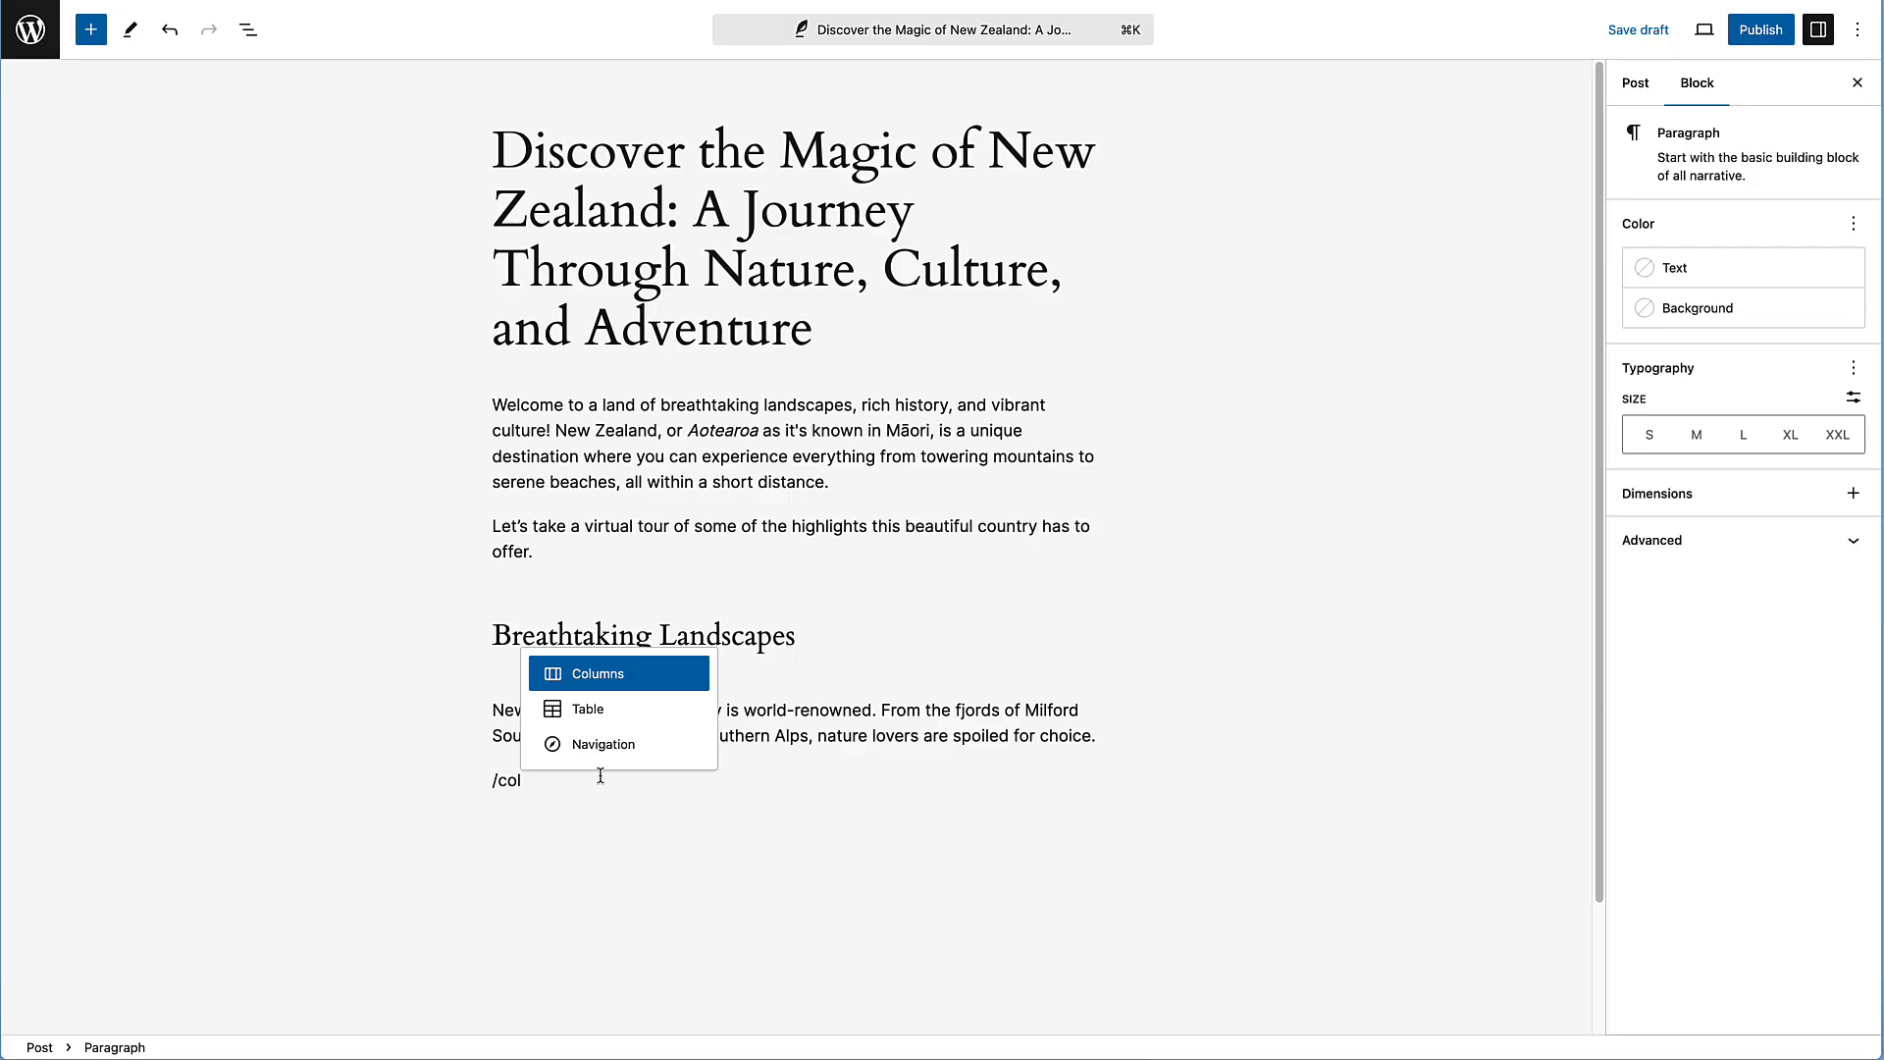
{"action": "key", "text": "BackSpace"}
{"action": "key", "text": "BackSpace"}
{"action": "key", "text": "BackSpace"}
{"action": "key", "text": "BackSpace"}
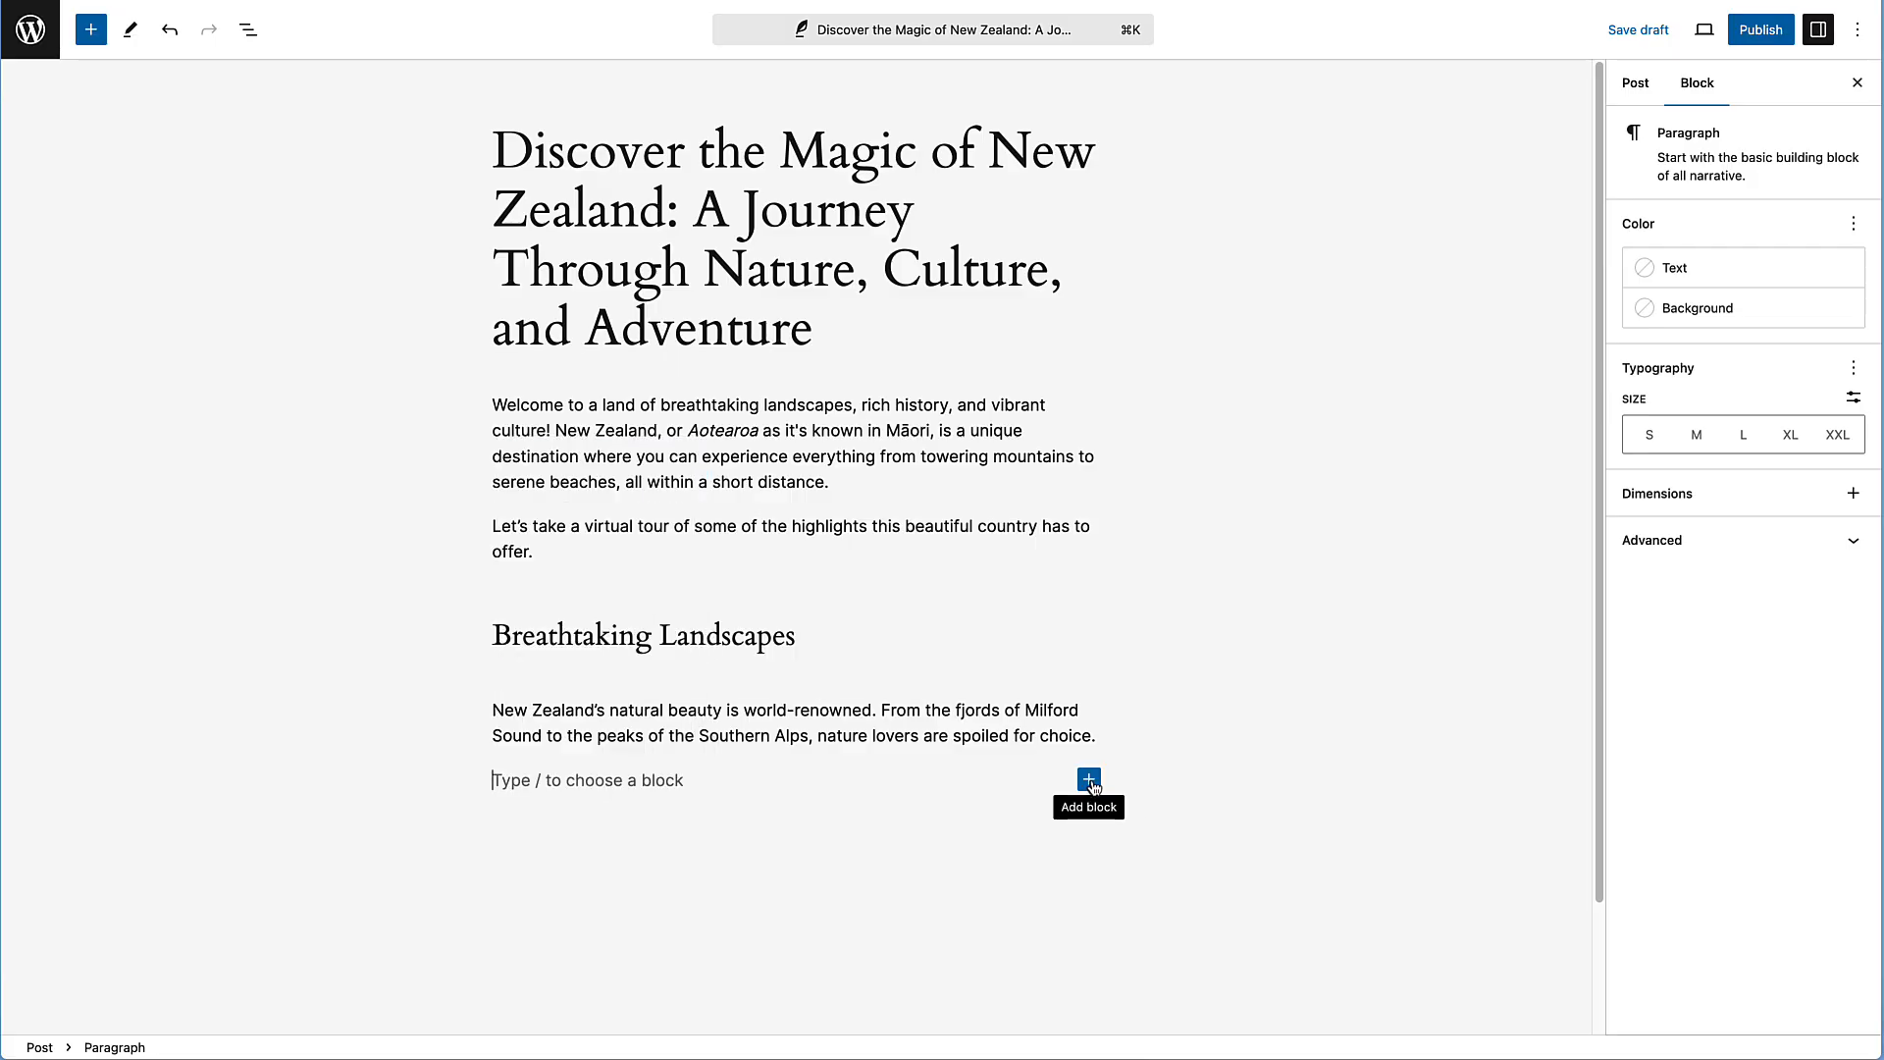
Insert a Columns block with two equal columns below the natural beauty paragraph, choosing it from the full block library
{"action": "left_click", "coordinate": [1090, 781]}
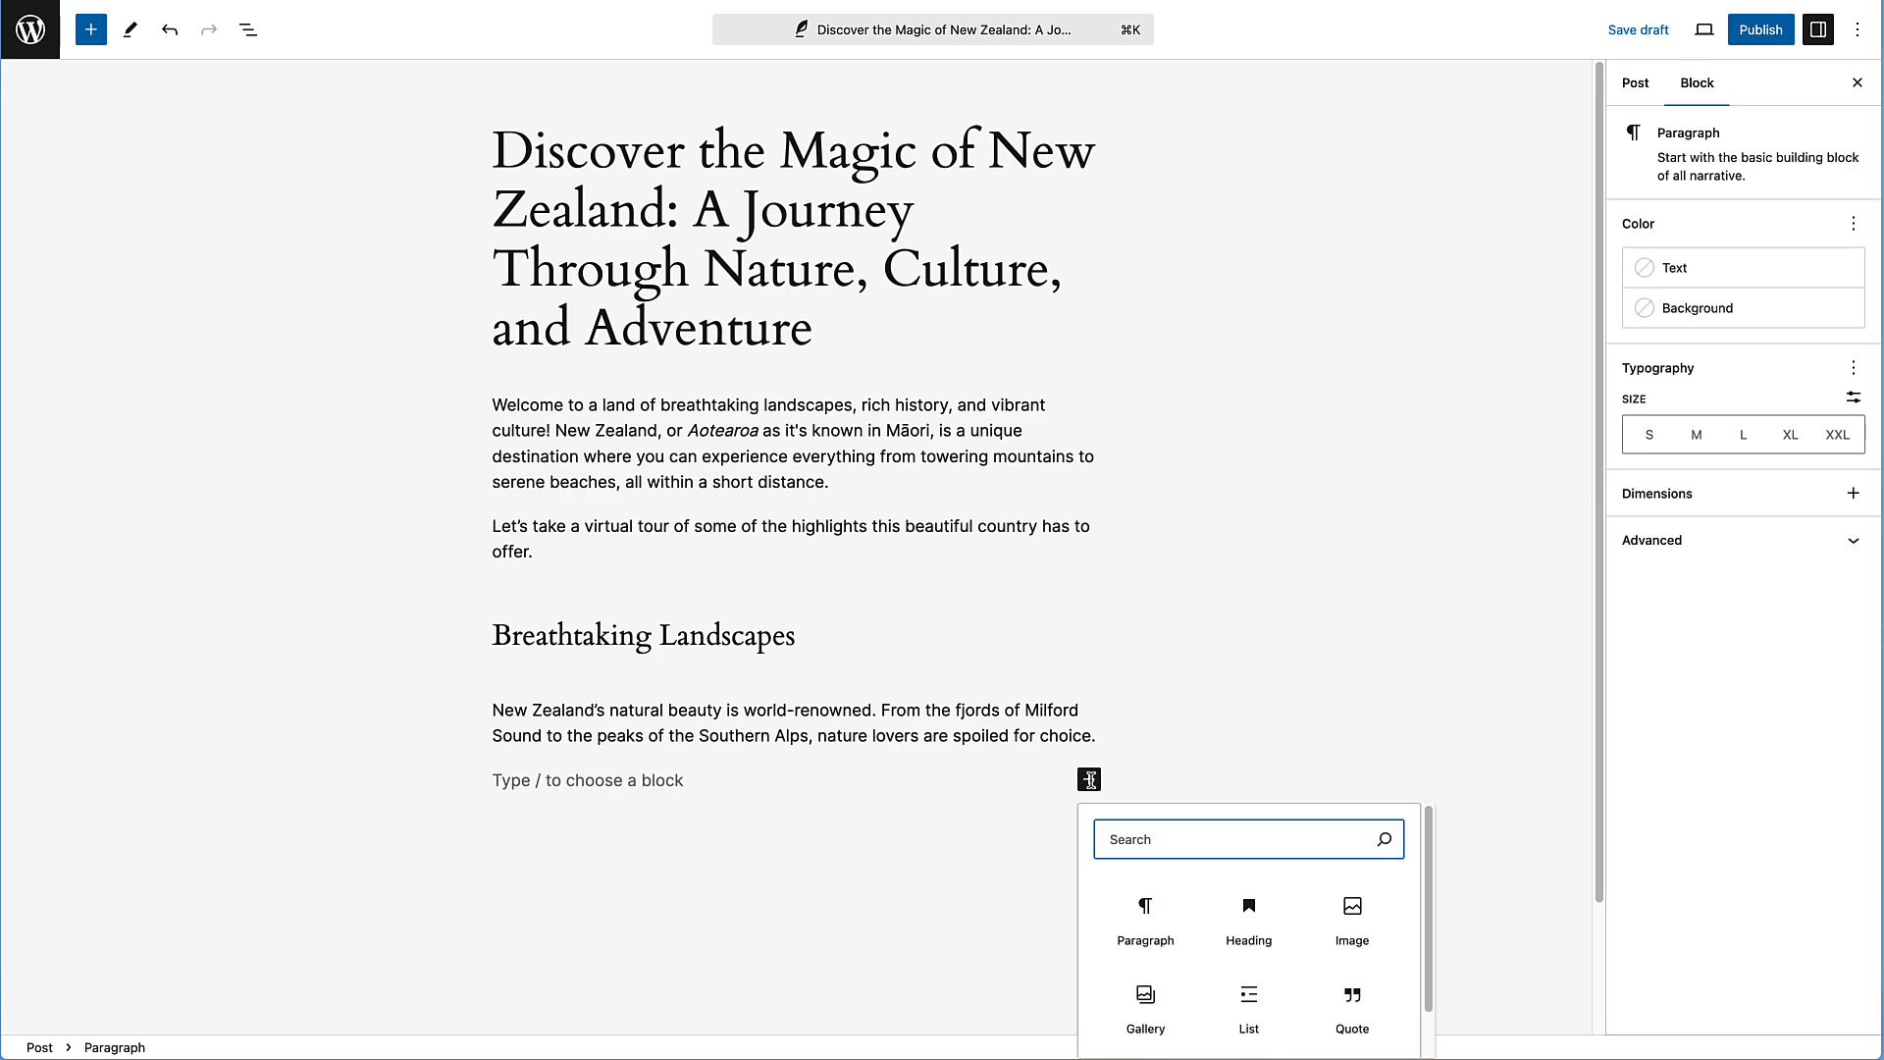
{"action": "scroll", "coordinate": [1266, 829], "scroll_direction": "down", "scroll_amount": 2}
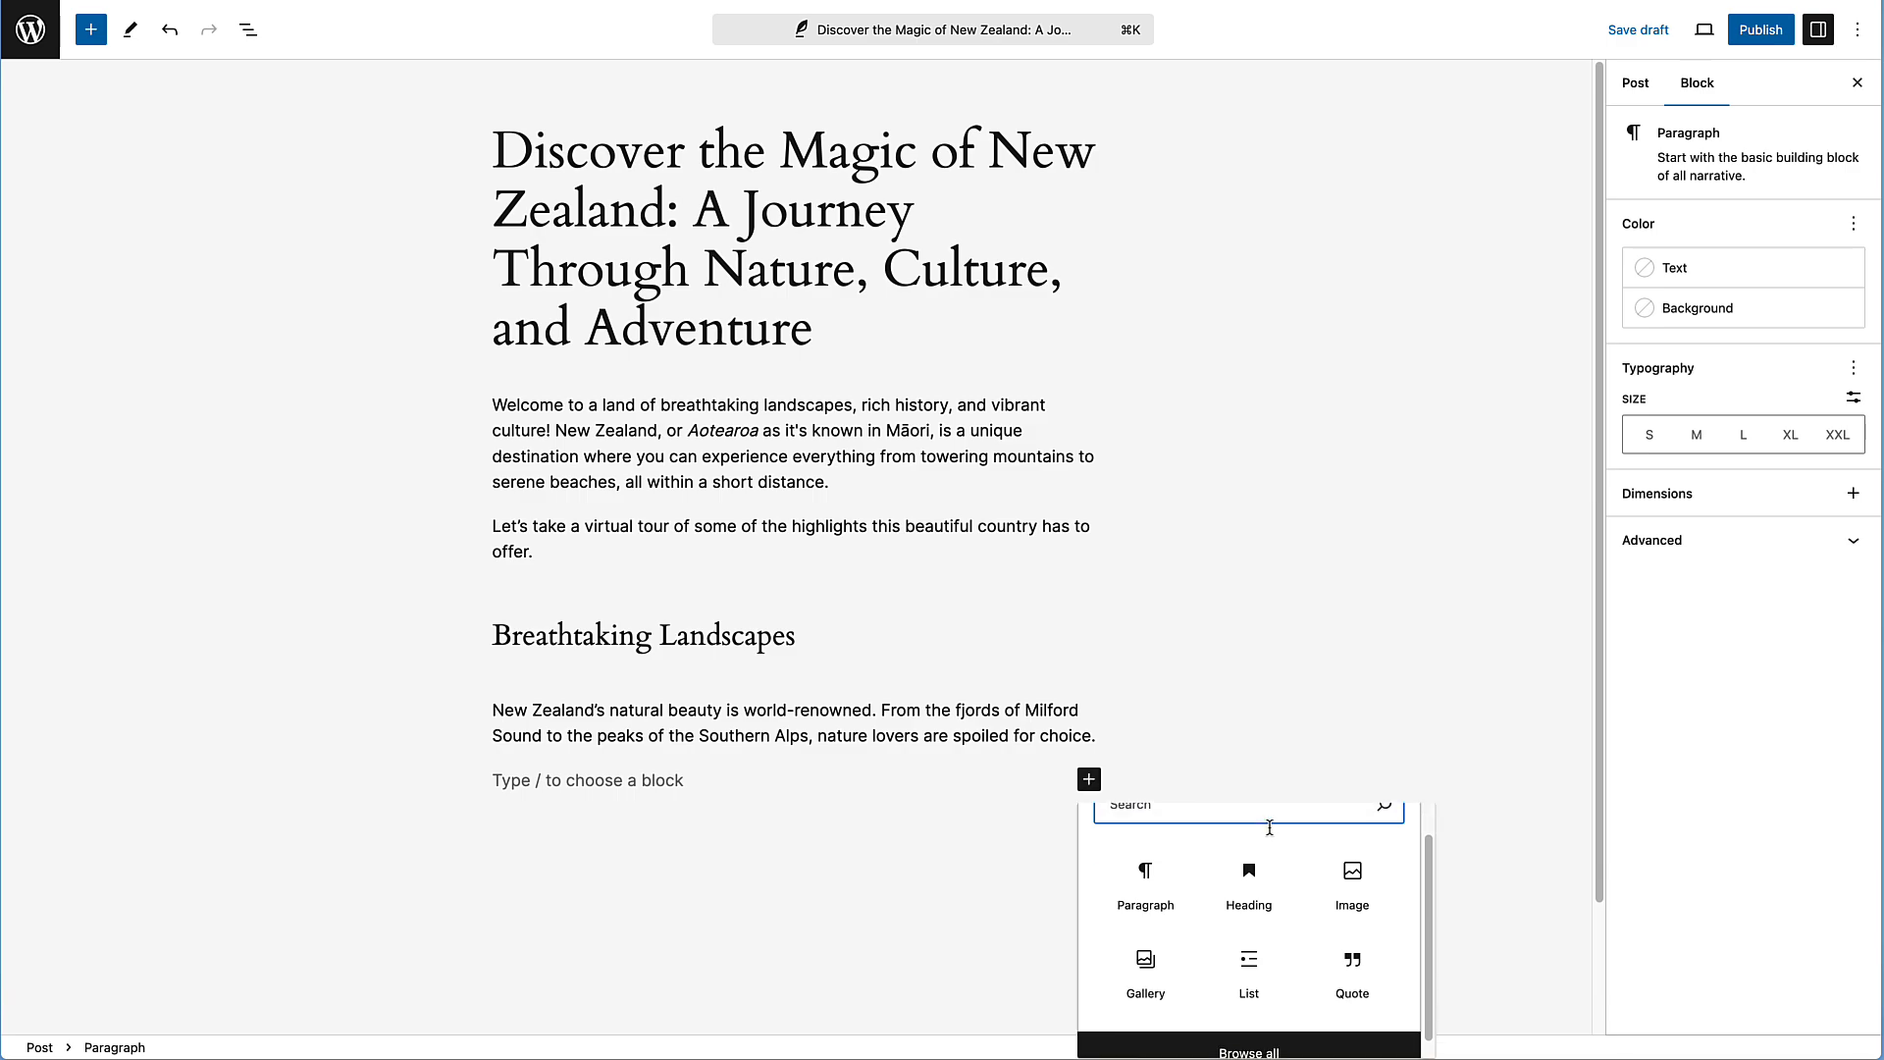
{"action": "left_click", "coordinate": [1252, 1033]}
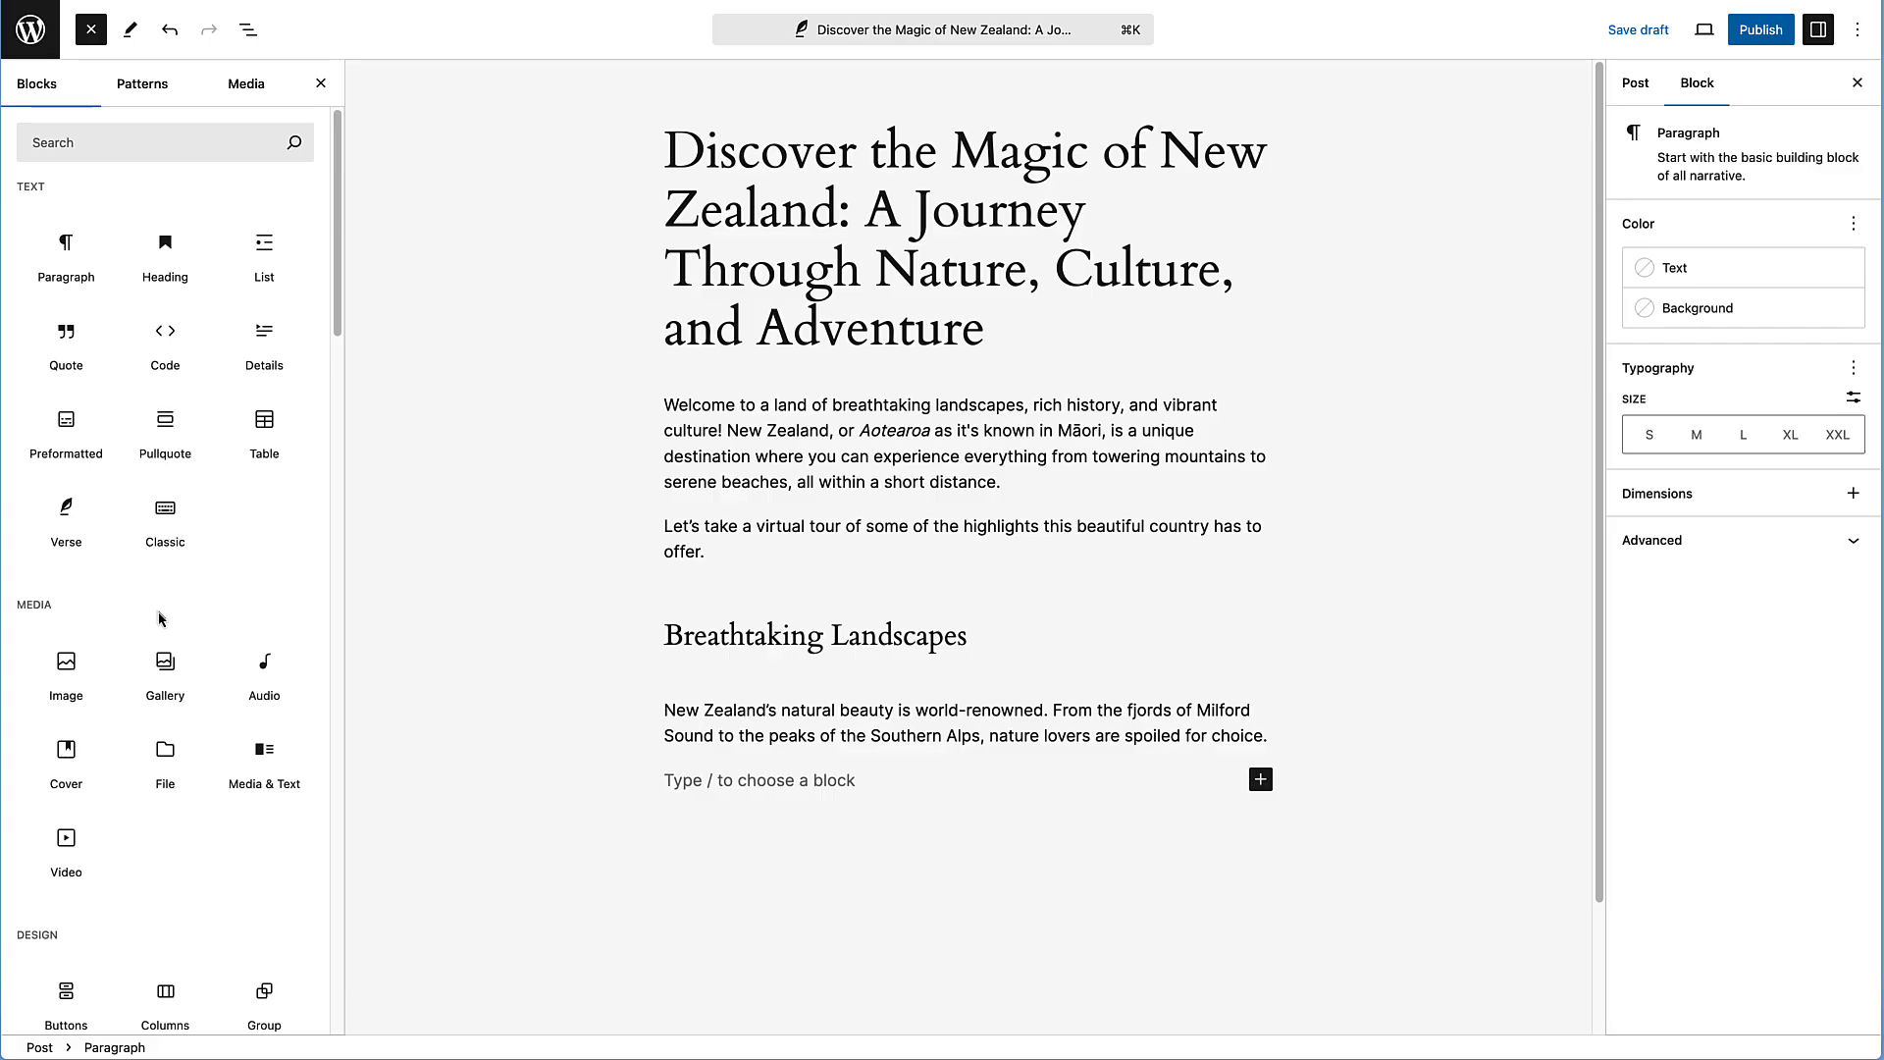
{"action": "left_click", "coordinate": [89, 151]}
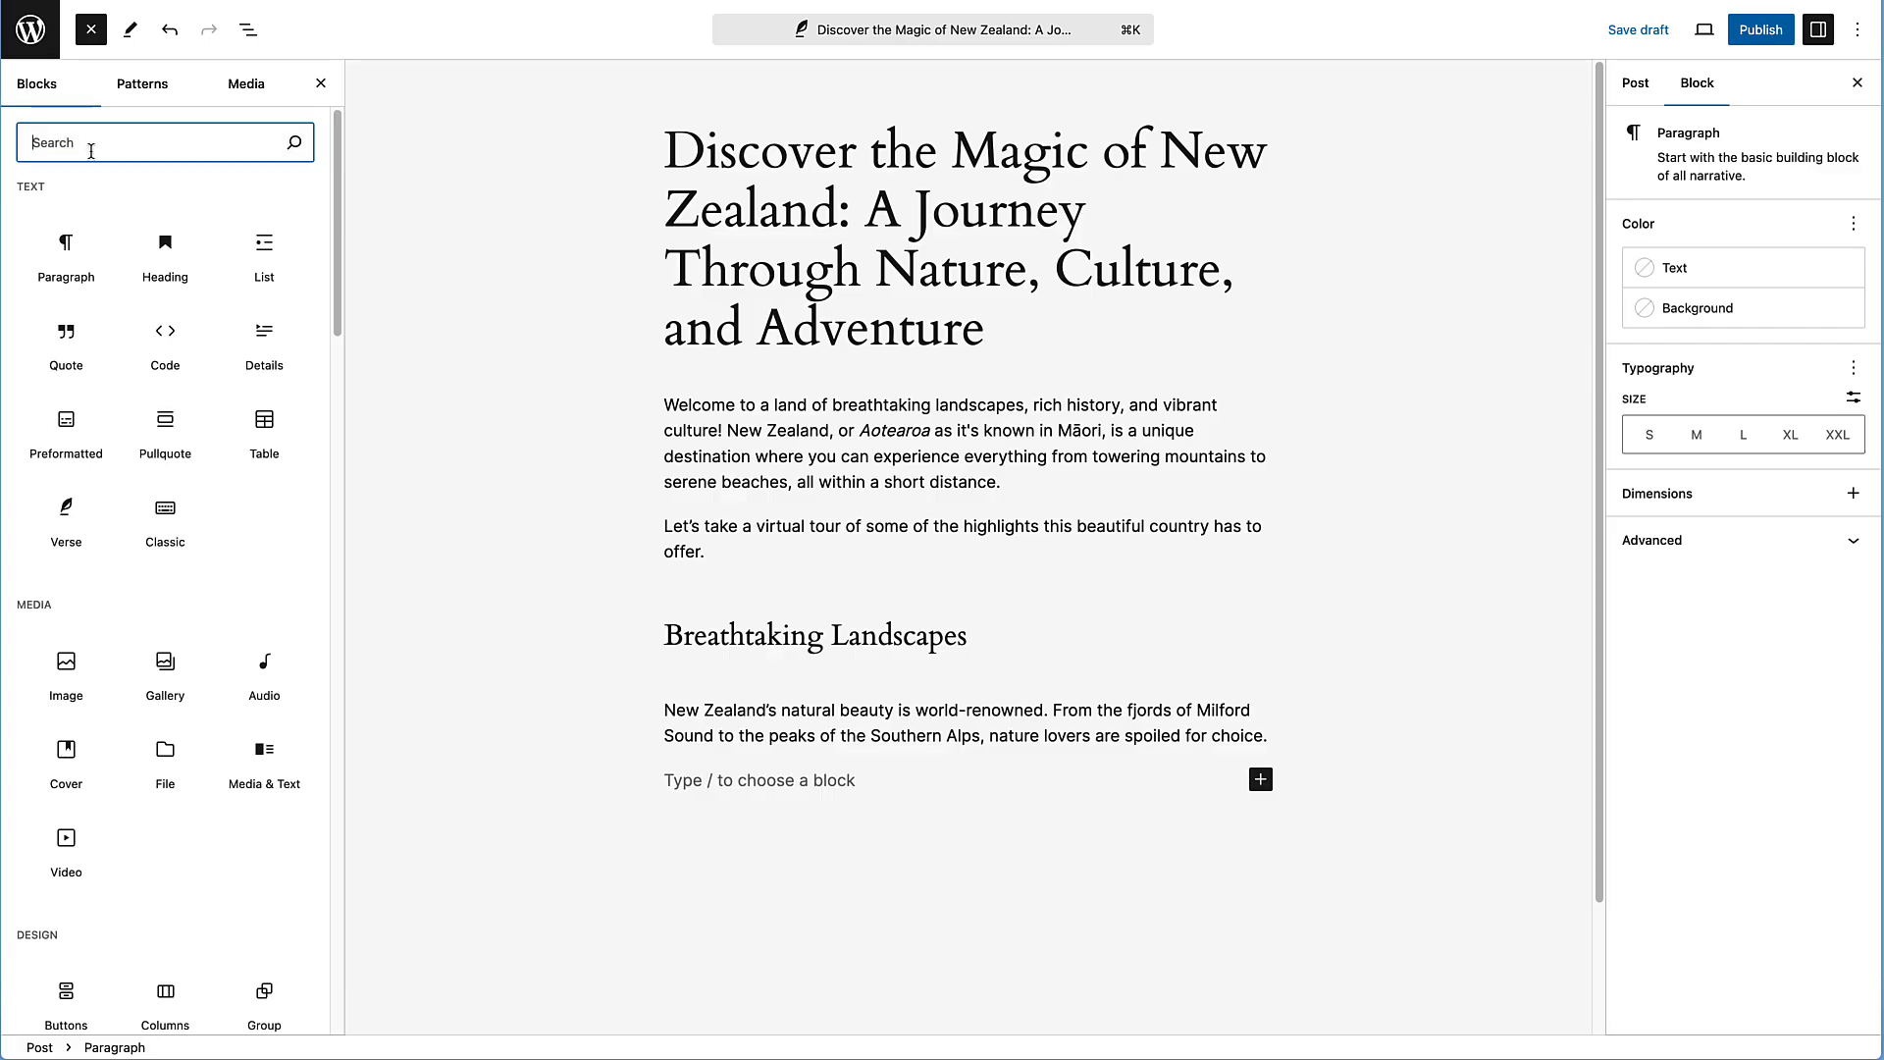
{"action": "scroll", "coordinate": [207, 540], "scroll_direction": "down", "scroll_amount": 2}
{"action": "scroll", "coordinate": [204, 543], "scroll_direction": "down", "scroll_amount": 2}
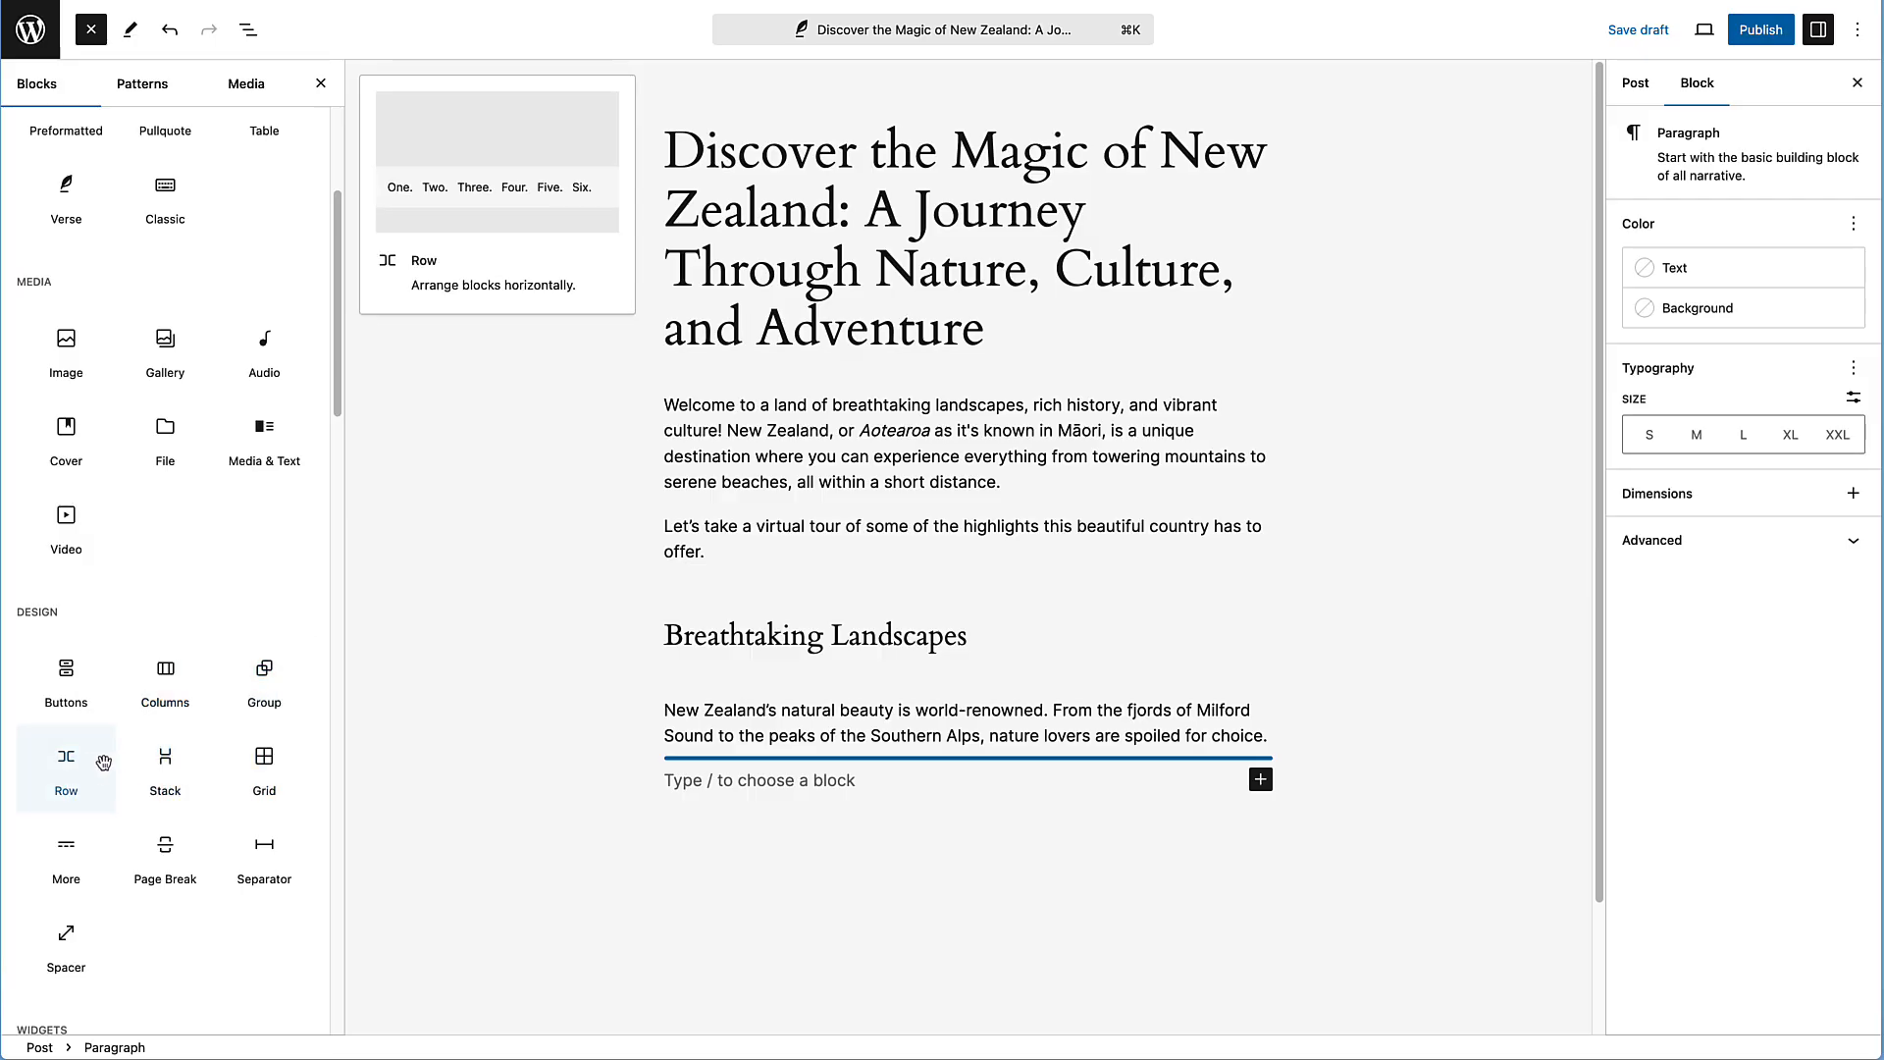
{"action": "left_click", "coordinate": [171, 675]}
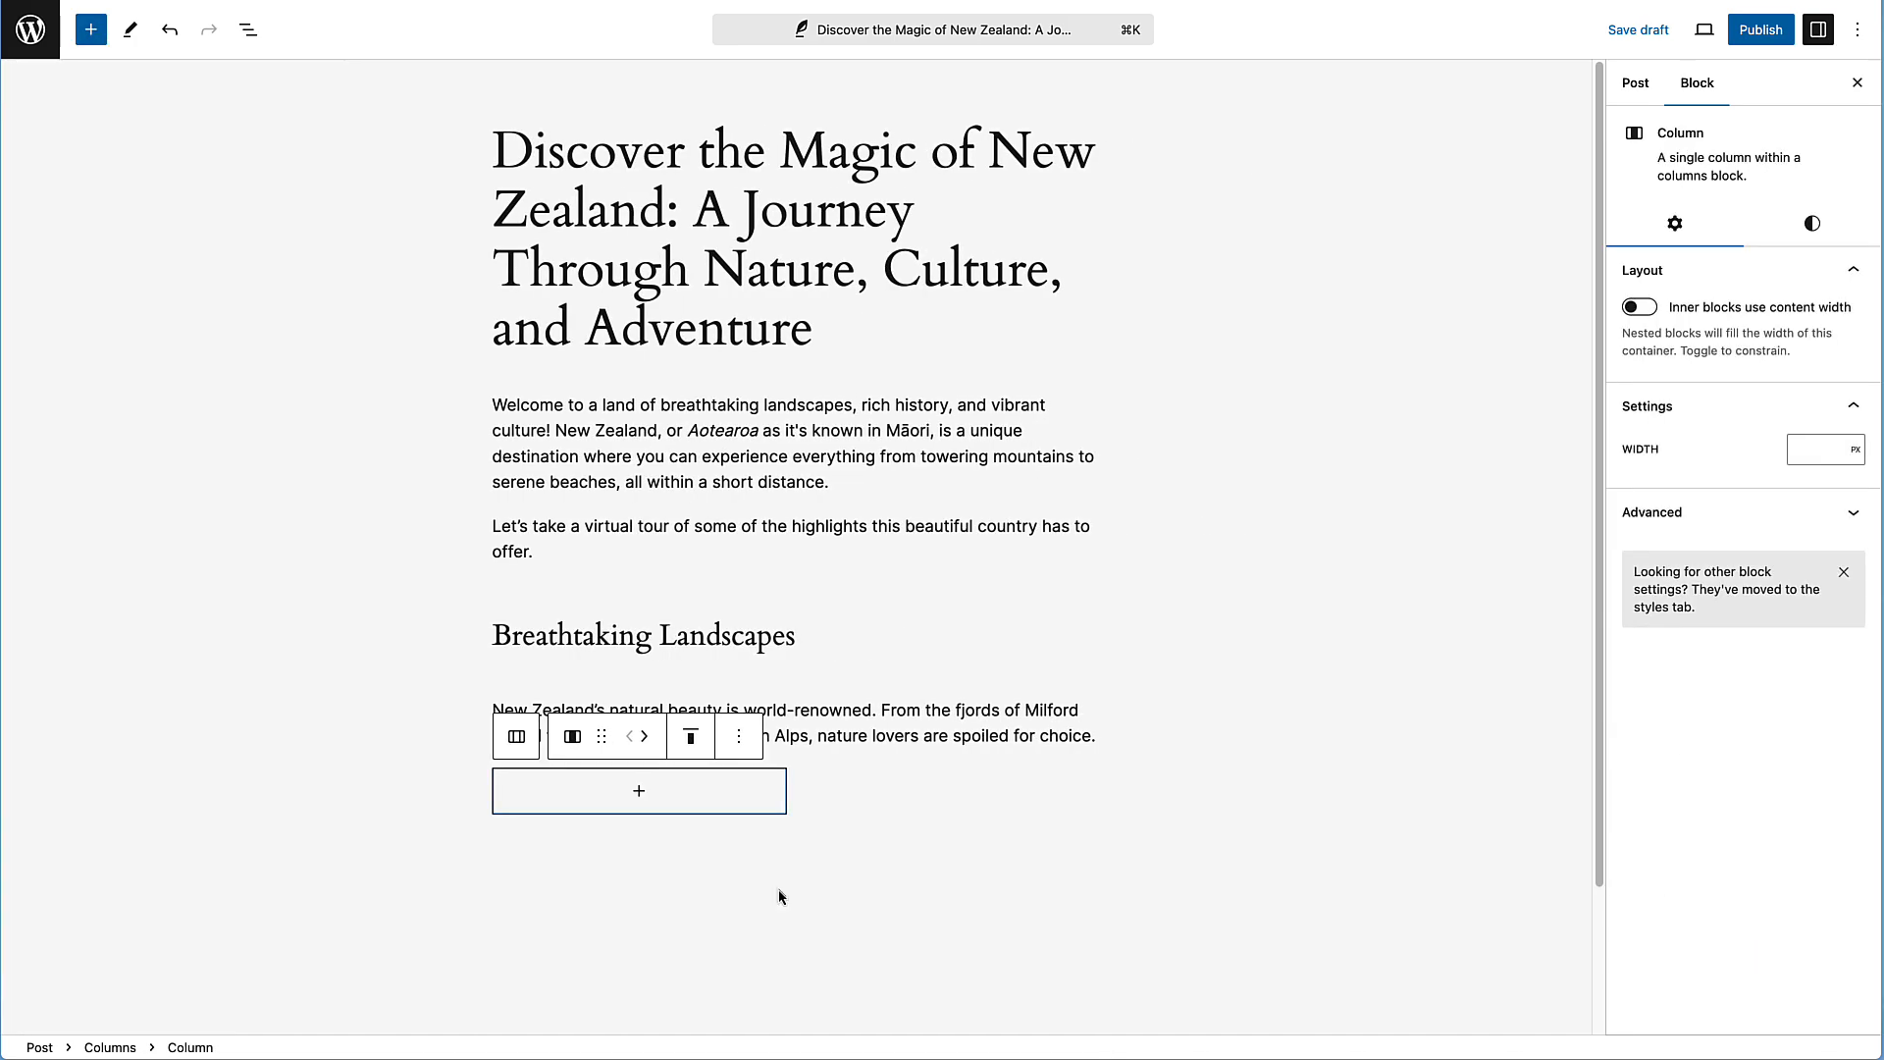
Add an Image block to the first column and upload the Milford Sound .webp file into it
{"action": "left_click", "coordinate": [640, 792]}
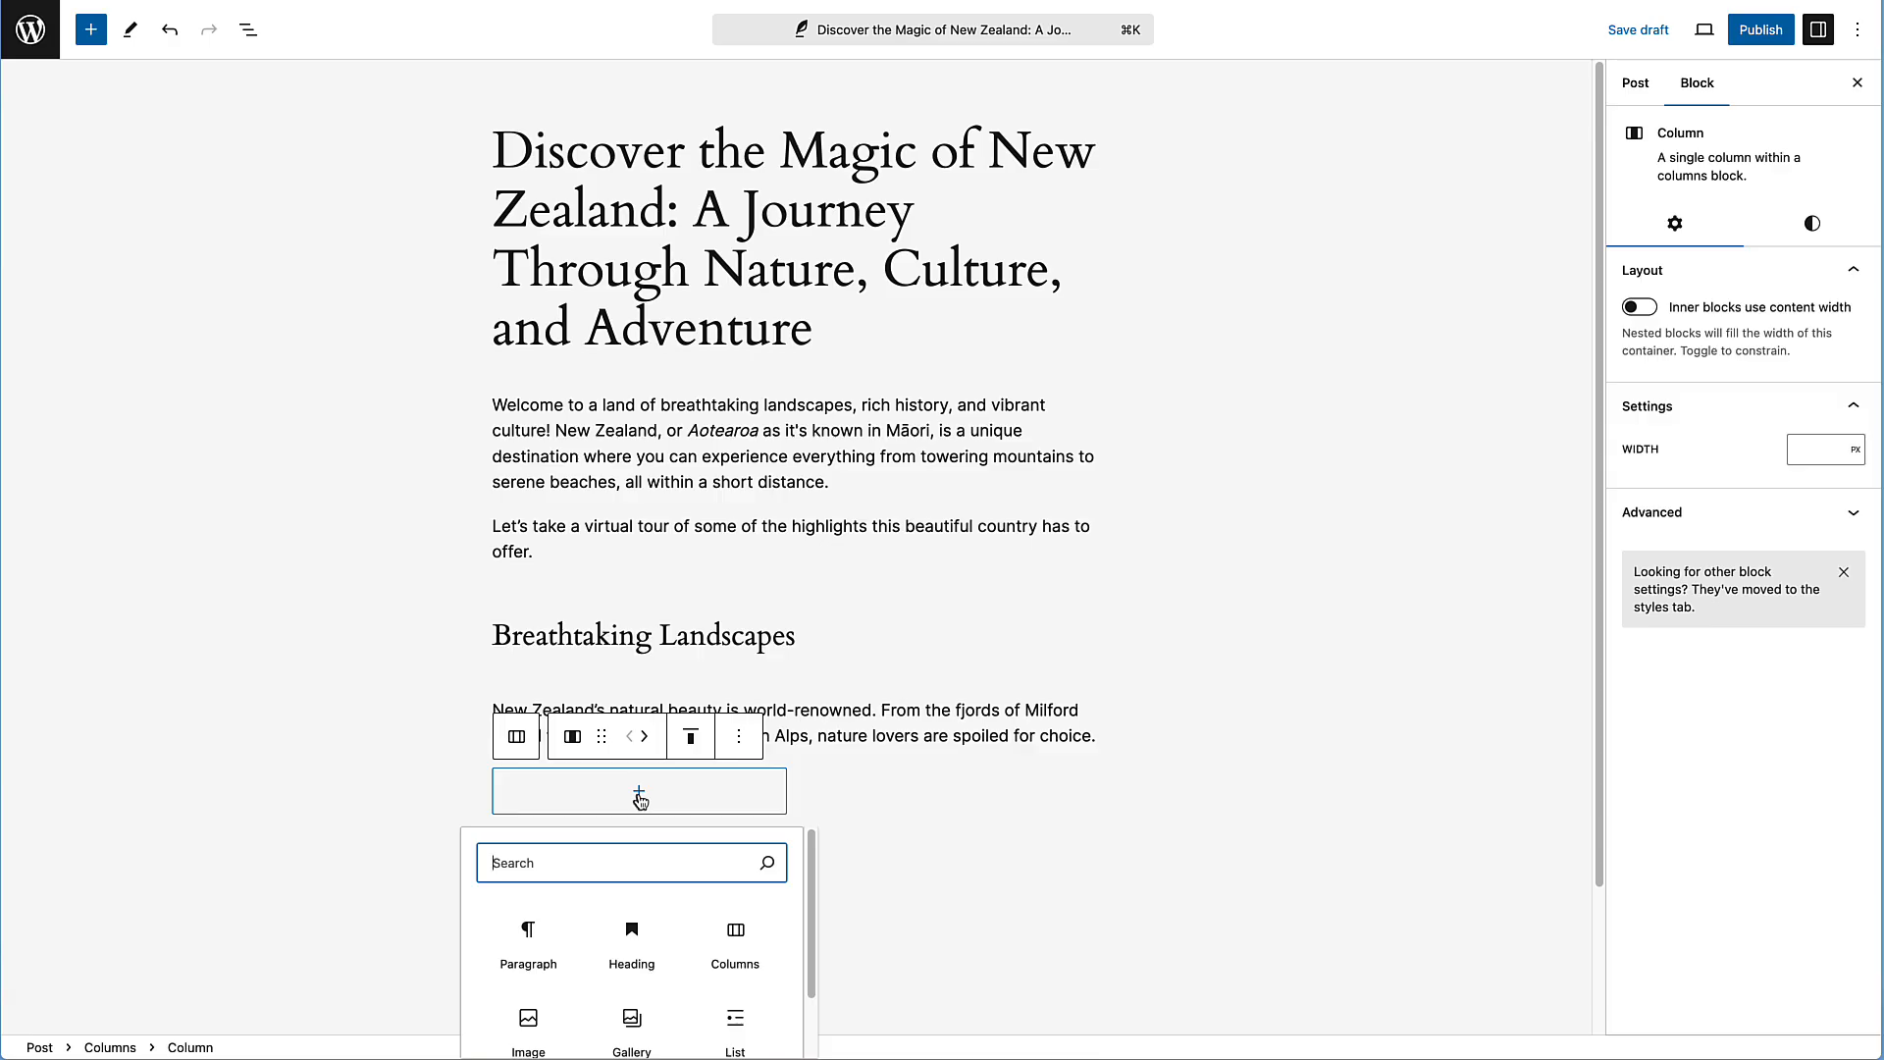
{"action": "type", "text": "image"}
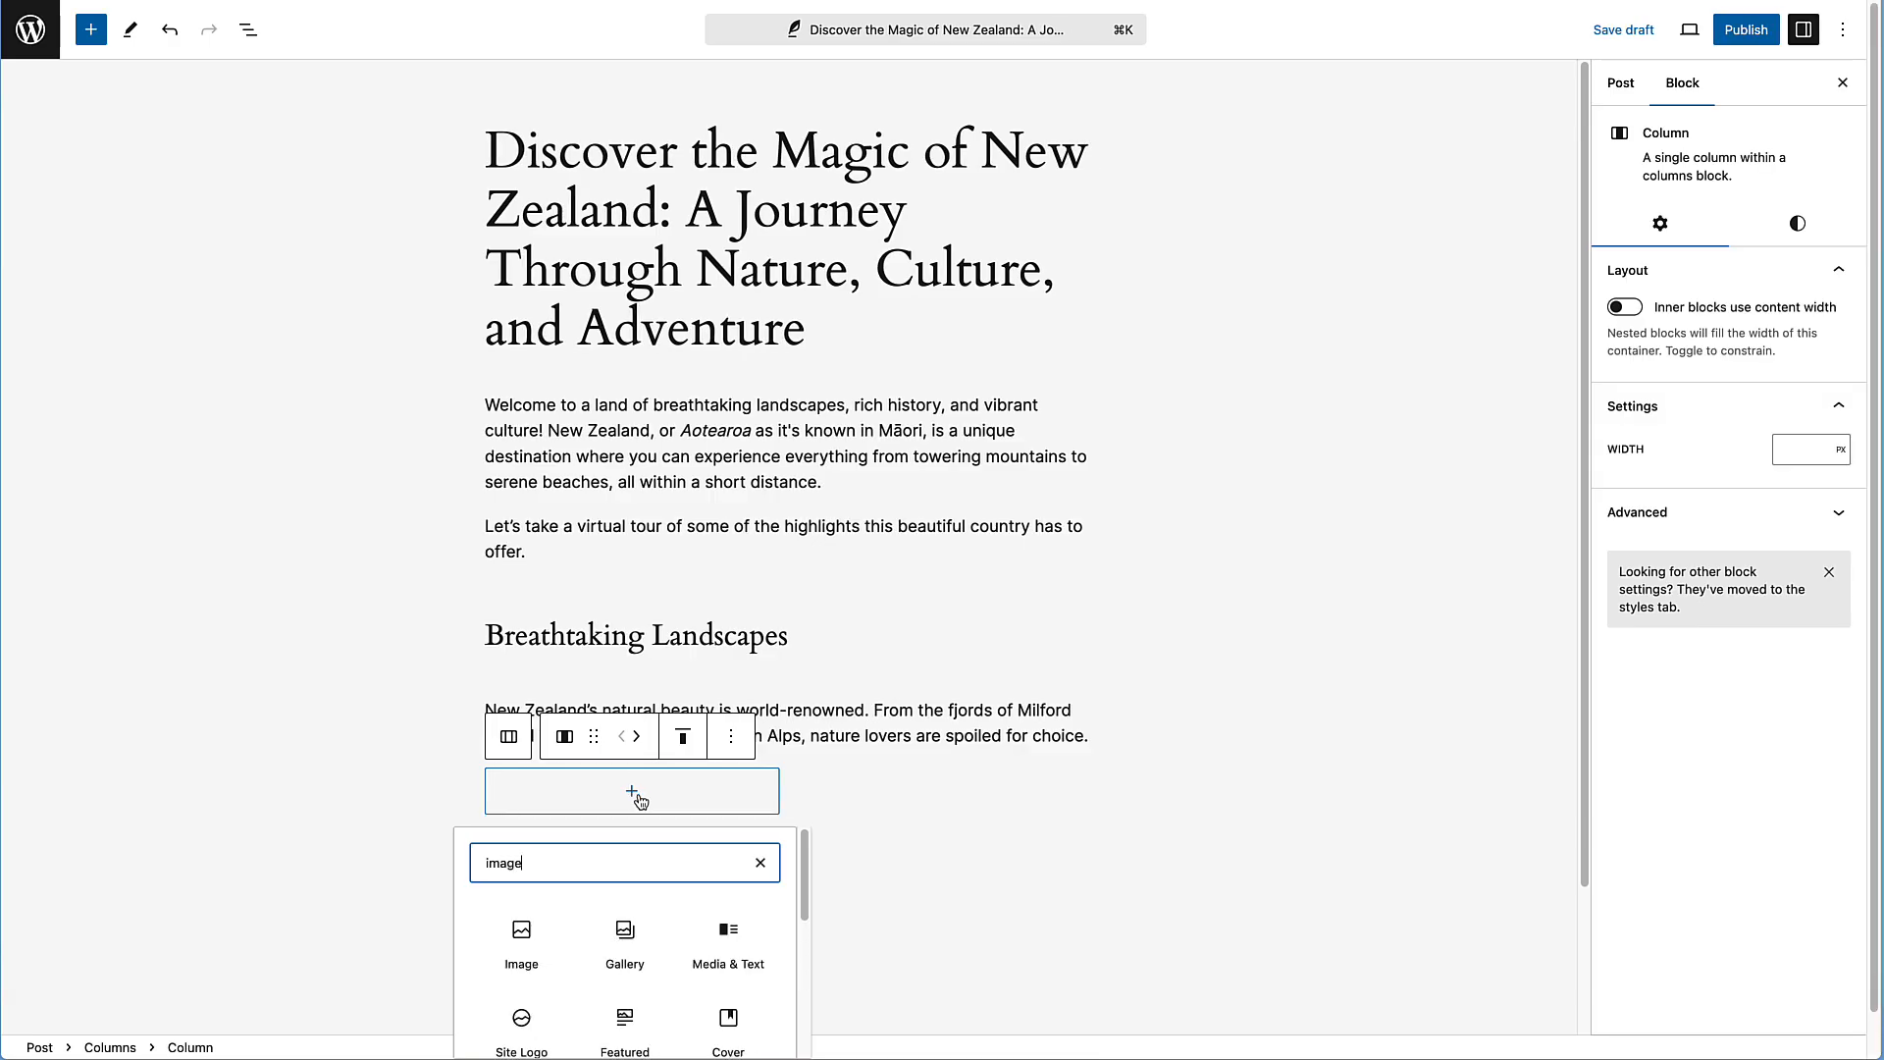
{"action": "left_click", "coordinate": [520, 945]}
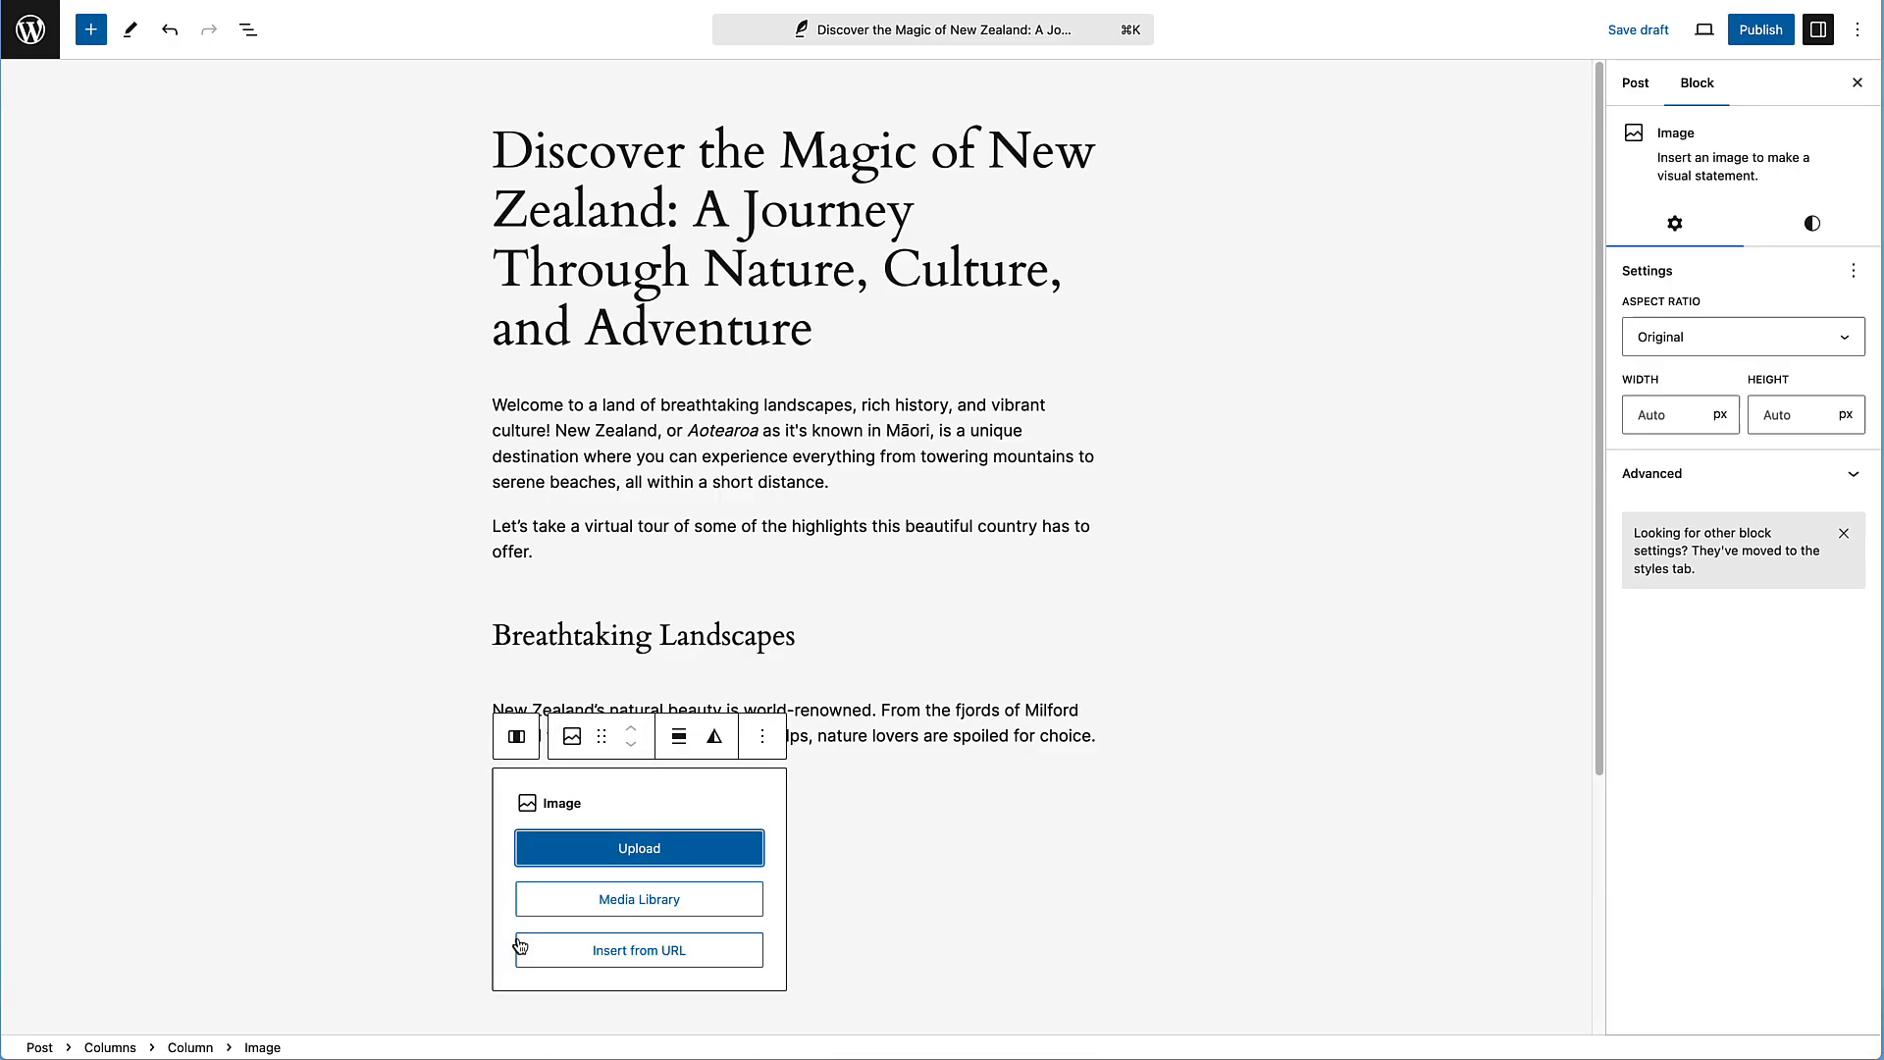
{"action": "left_click", "coordinate": [651, 852]}
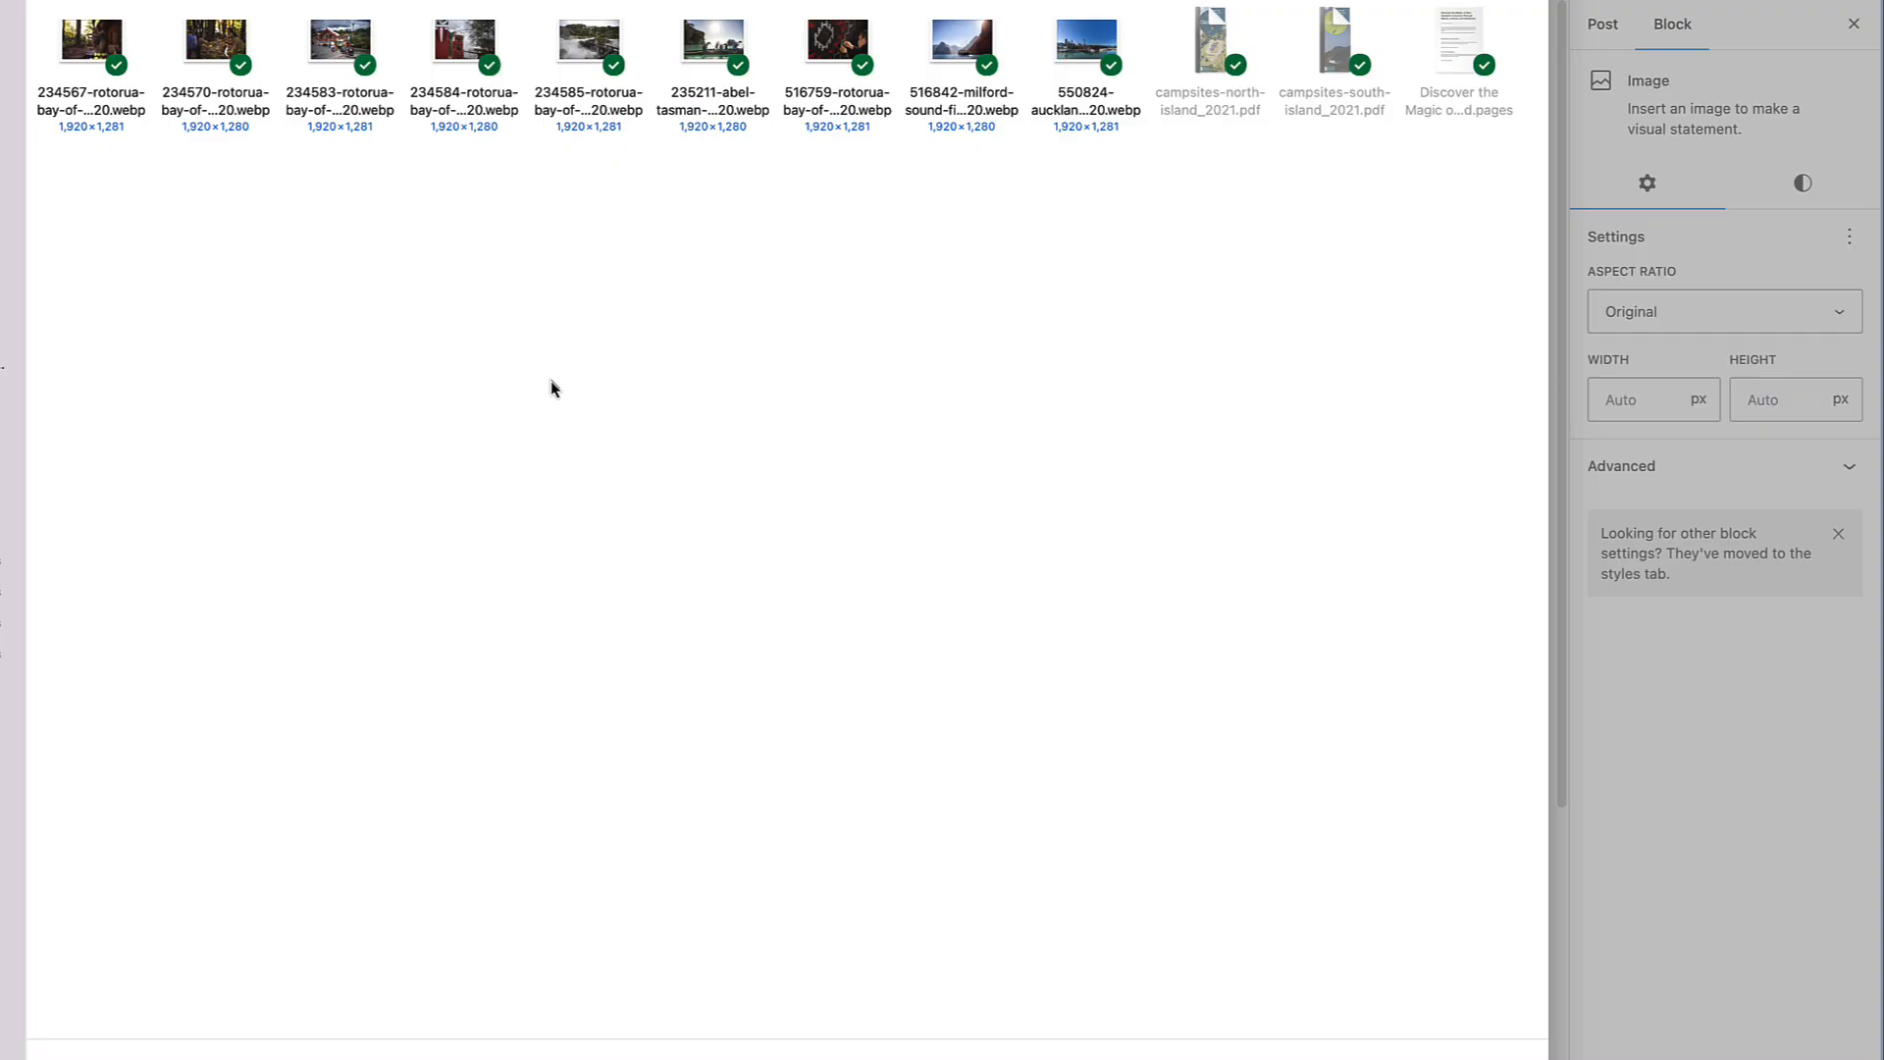
{"action": "left_click", "coordinate": [957, 41]}
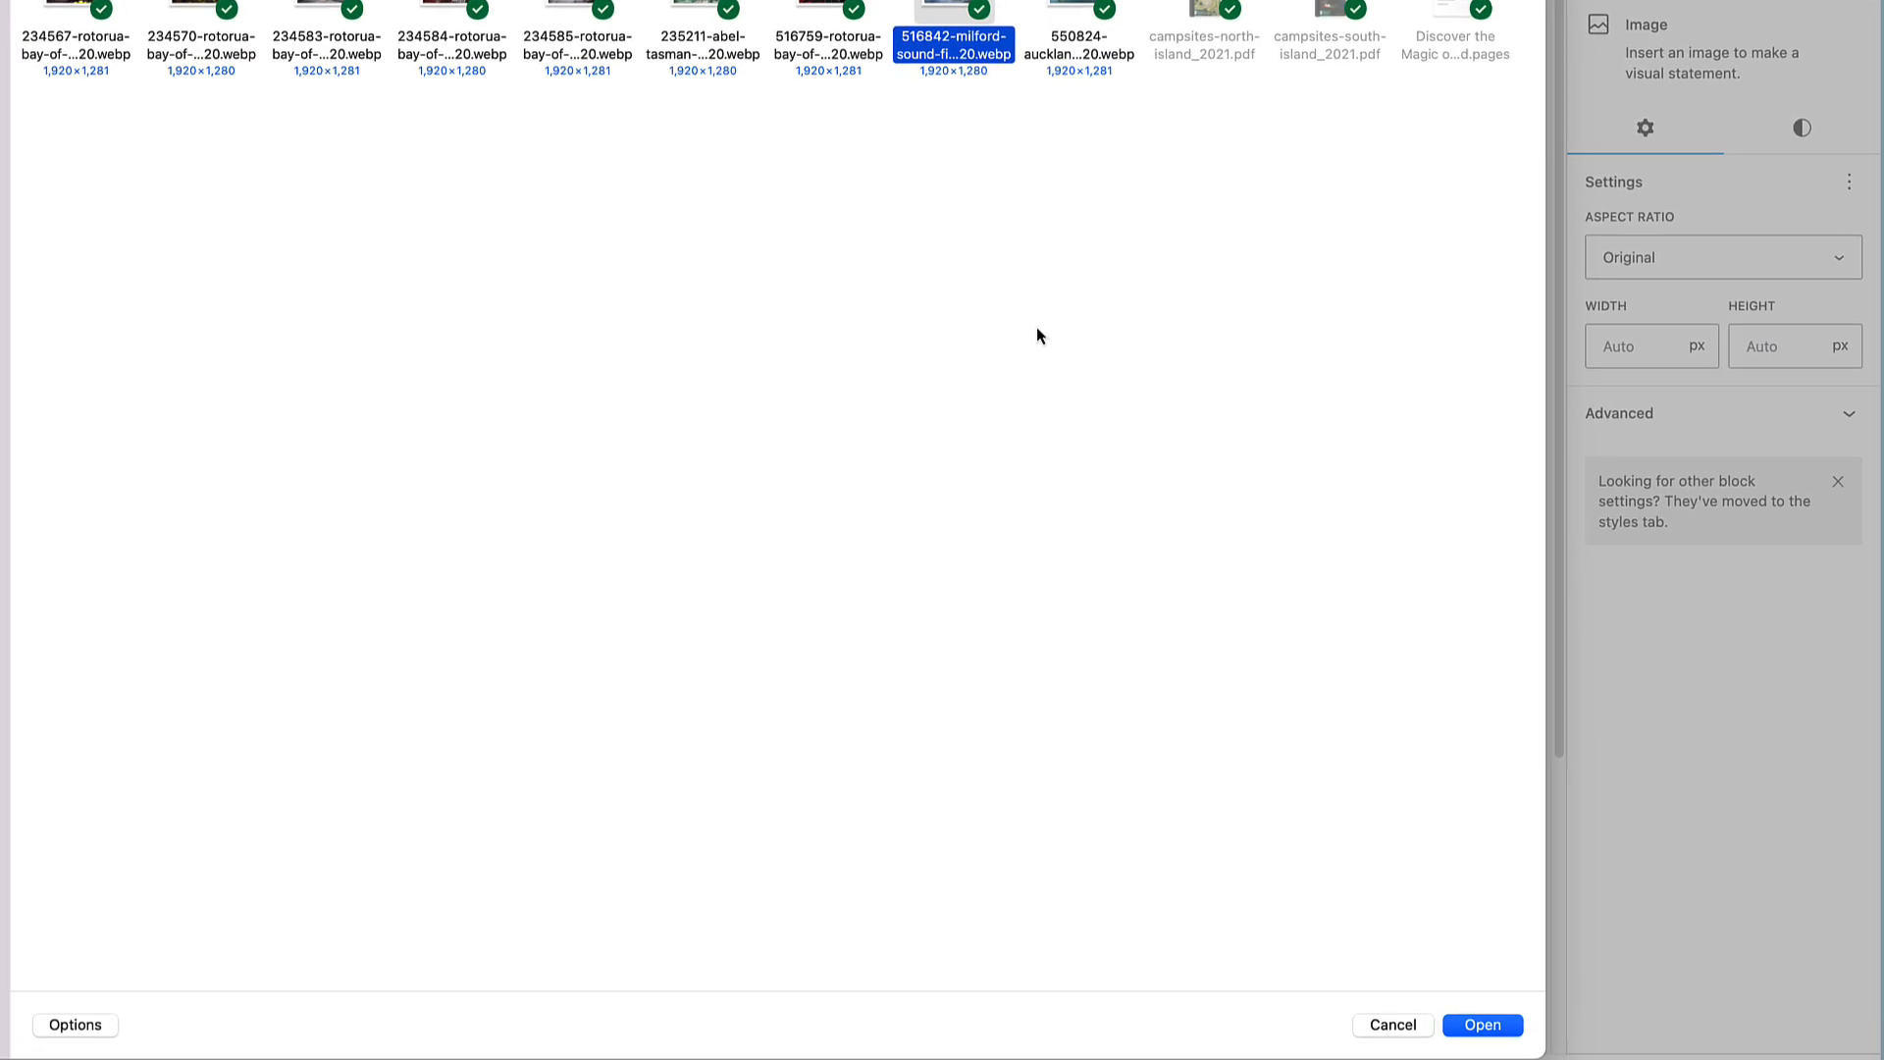
{"action": "left_click", "coordinate": [1481, 1002]}
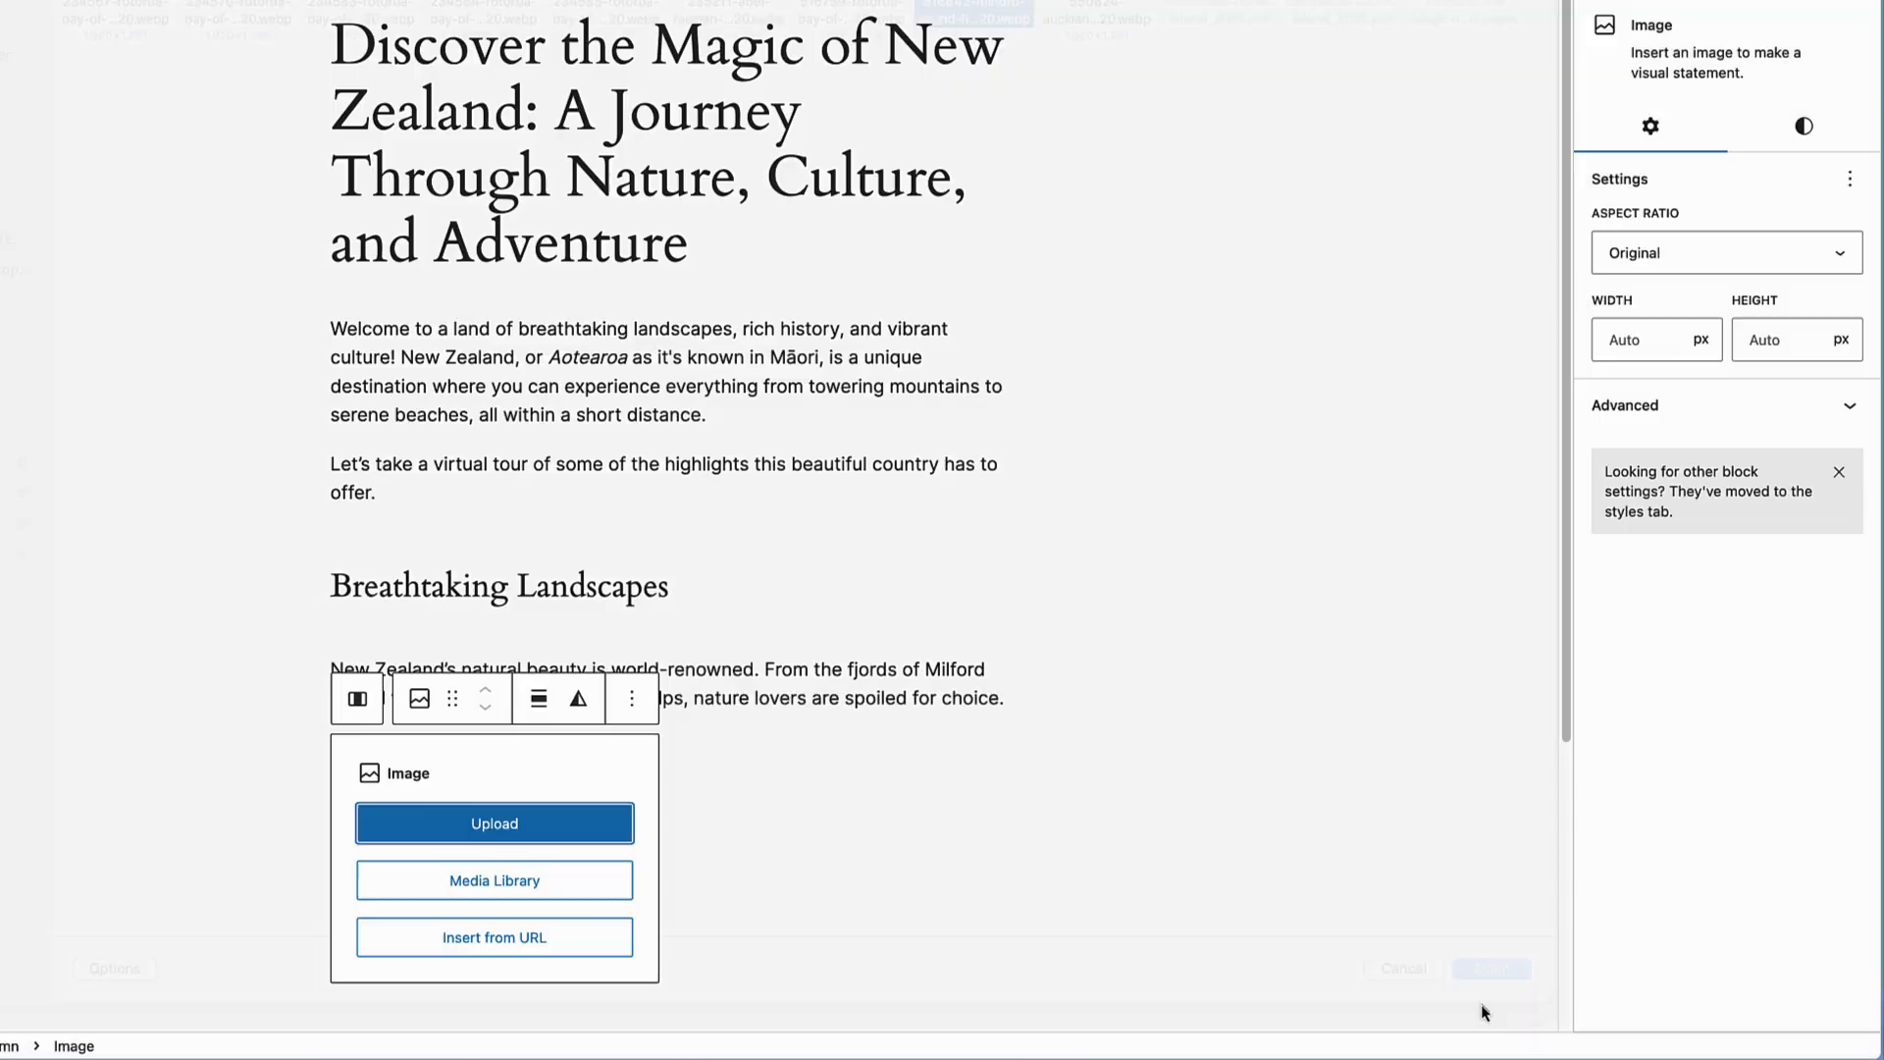
{"action": "left_click", "coordinate": [844, 800]}
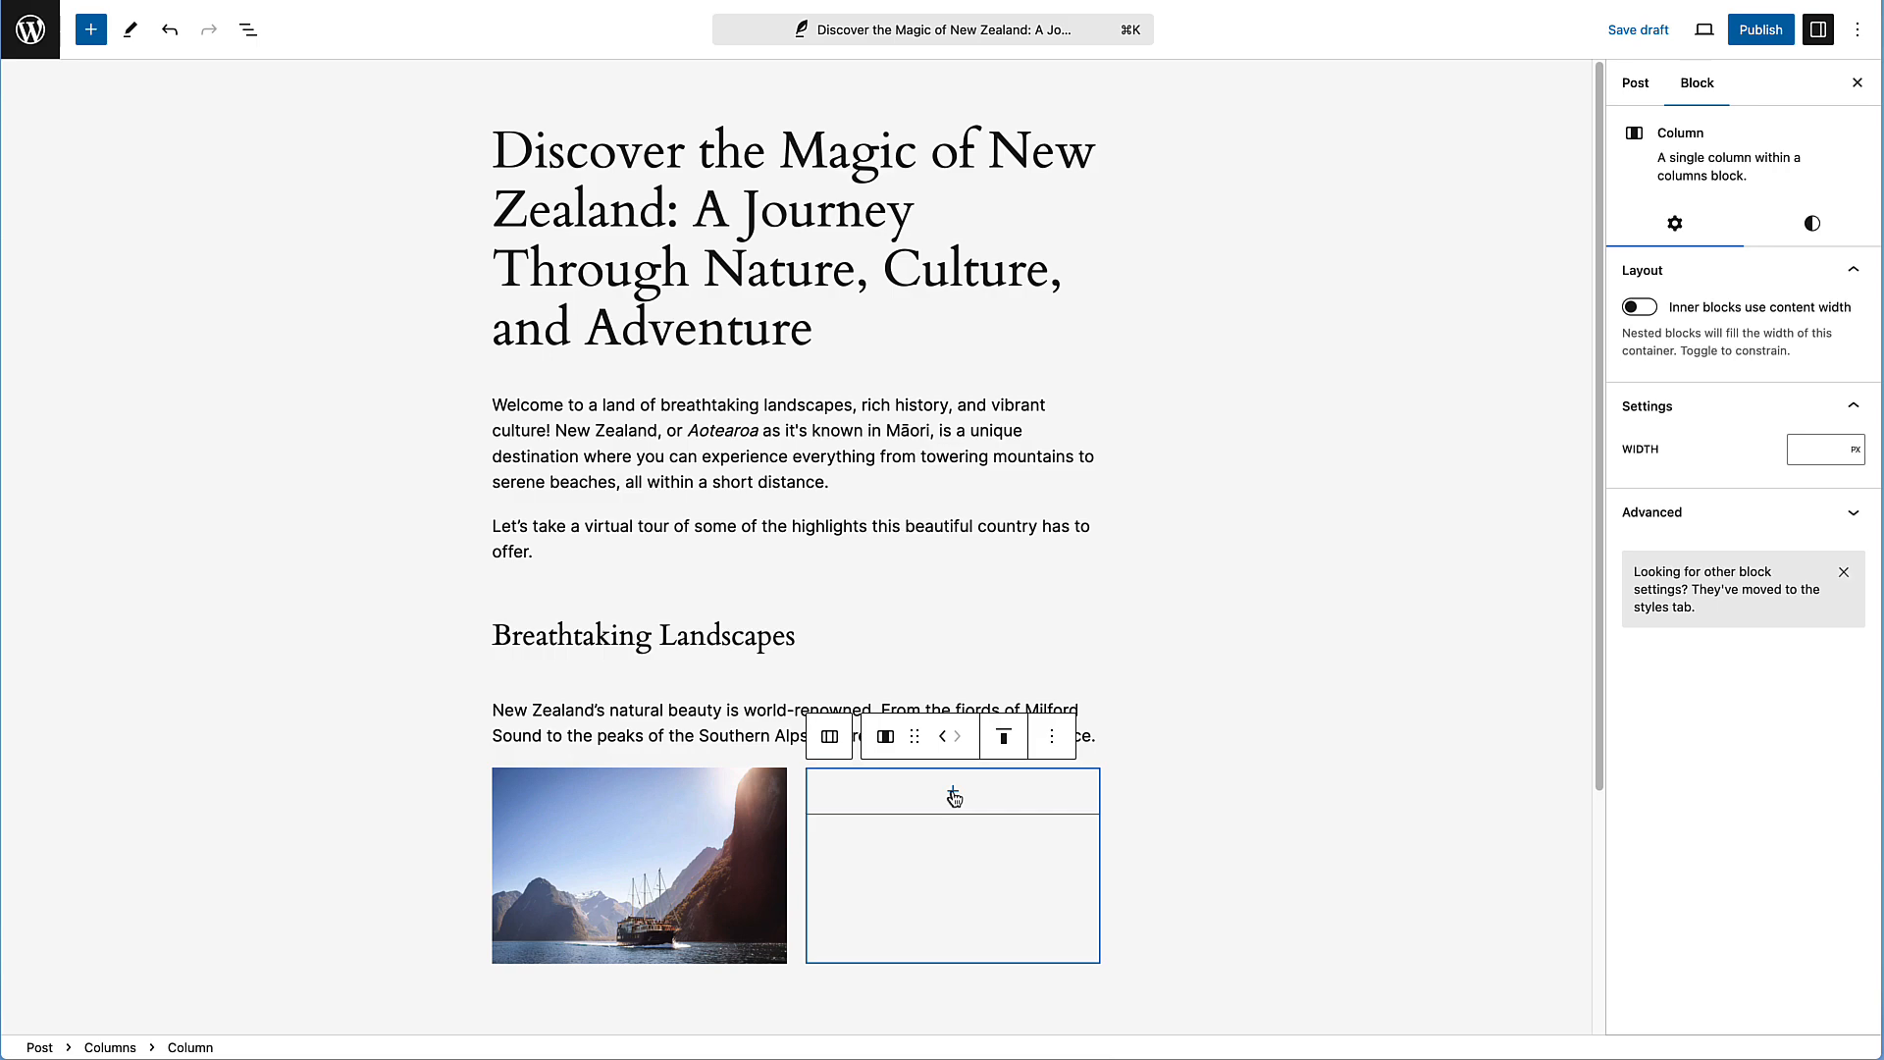
{"action": "left_click", "coordinate": [952, 795]}
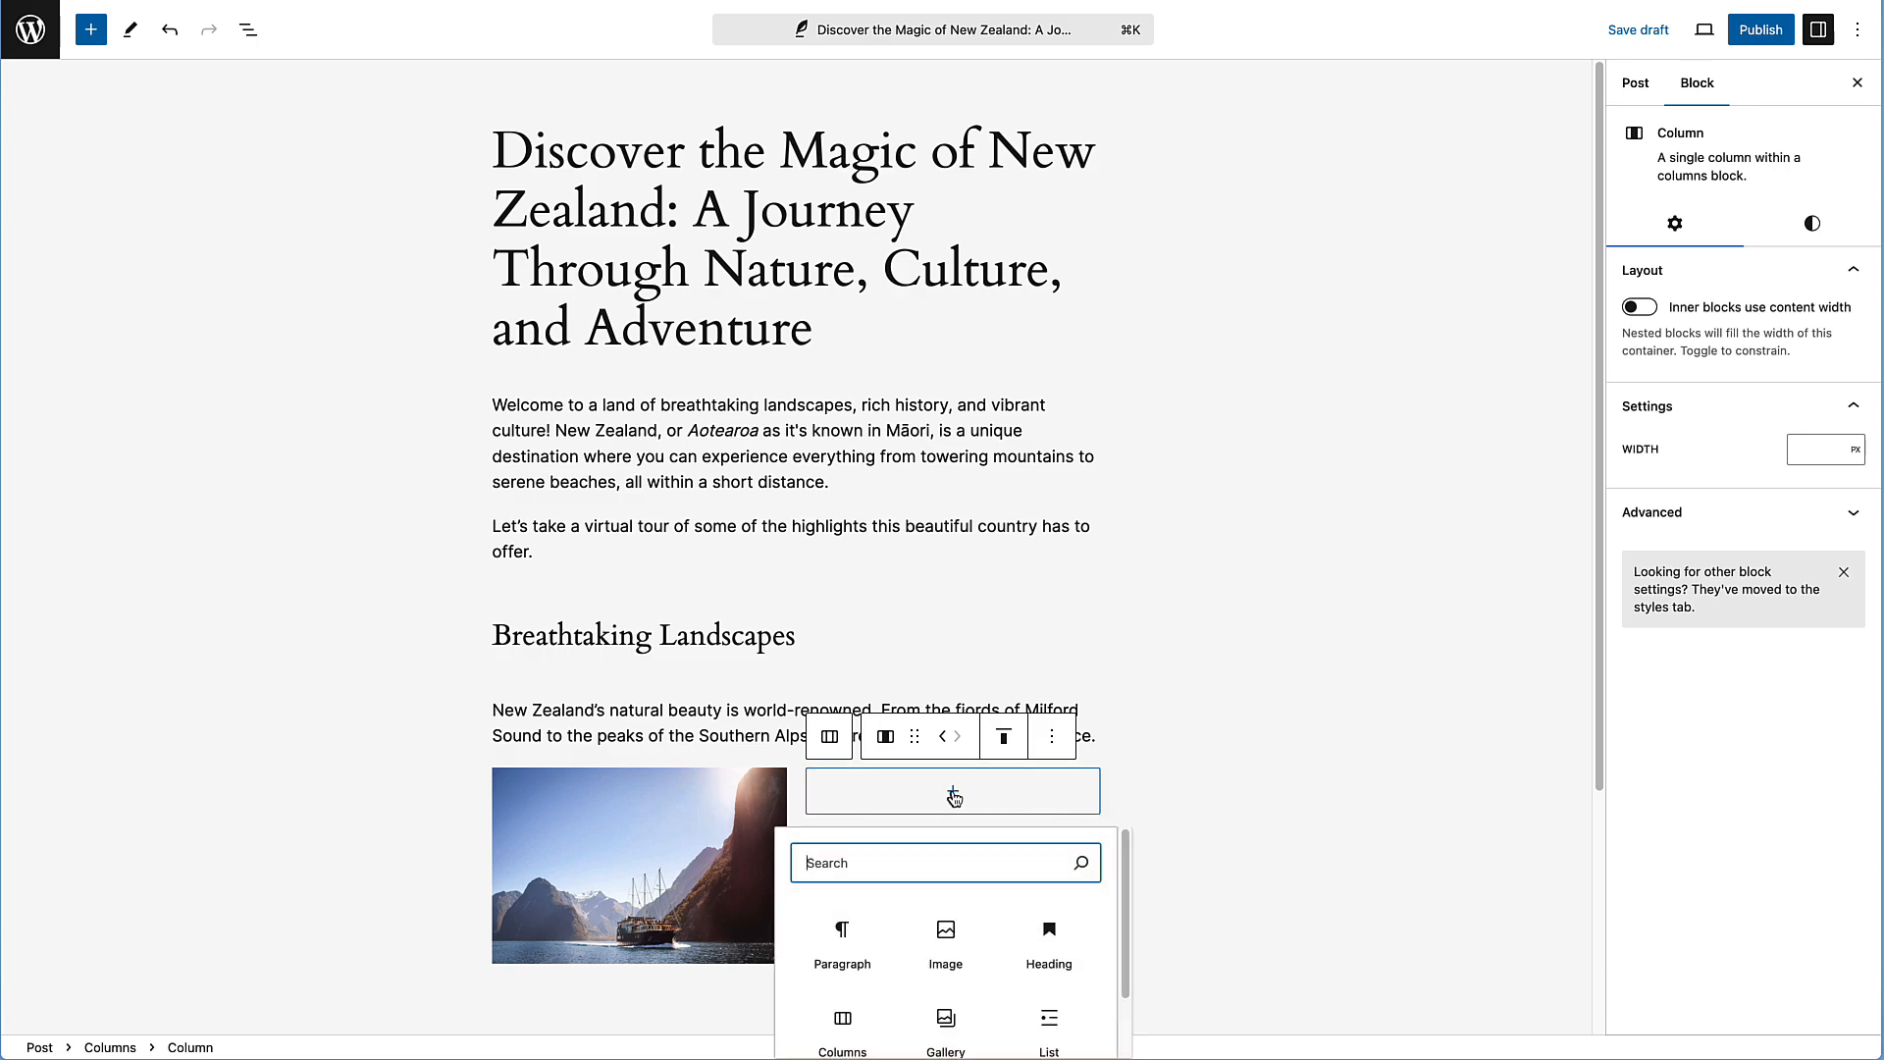
{"action": "left_click", "coordinate": [845, 937]}
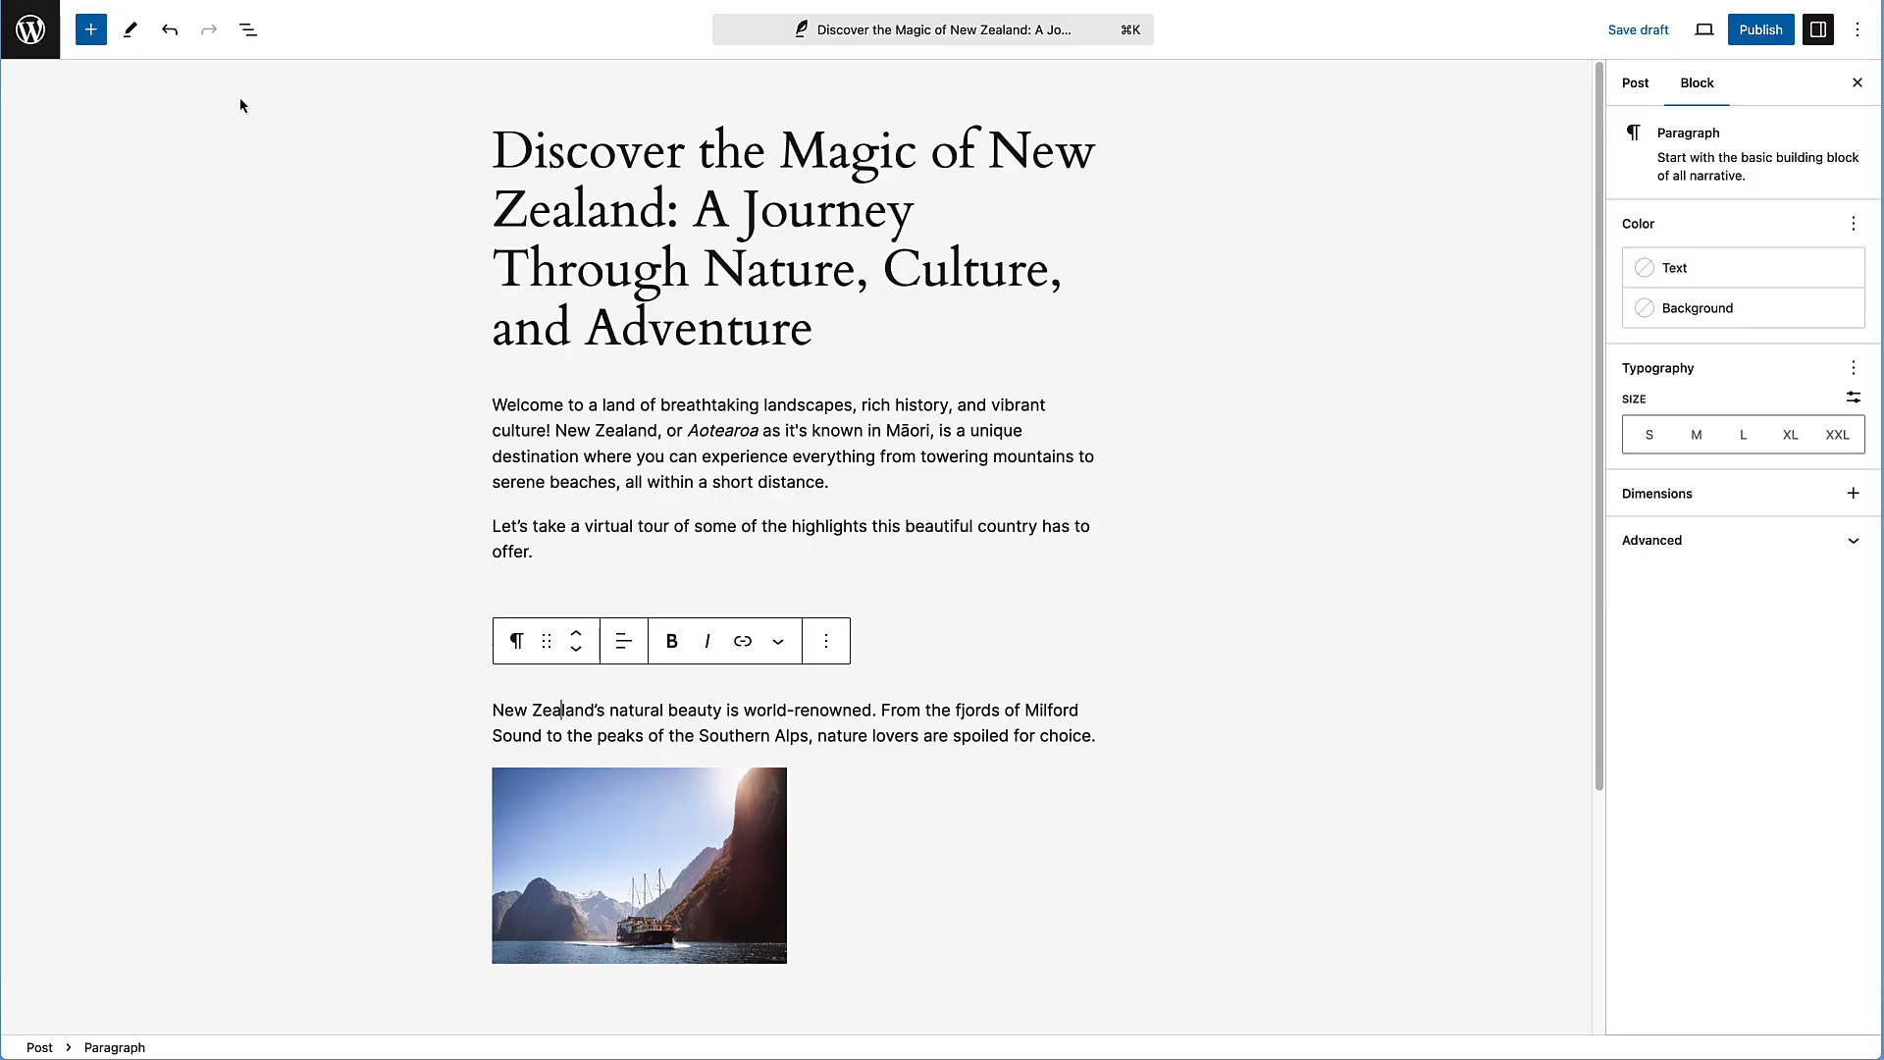
Move the paragraph about New Zealand's natural beauty into the empty second column using the List View
{"action": "left_click", "coordinate": [248, 30]}
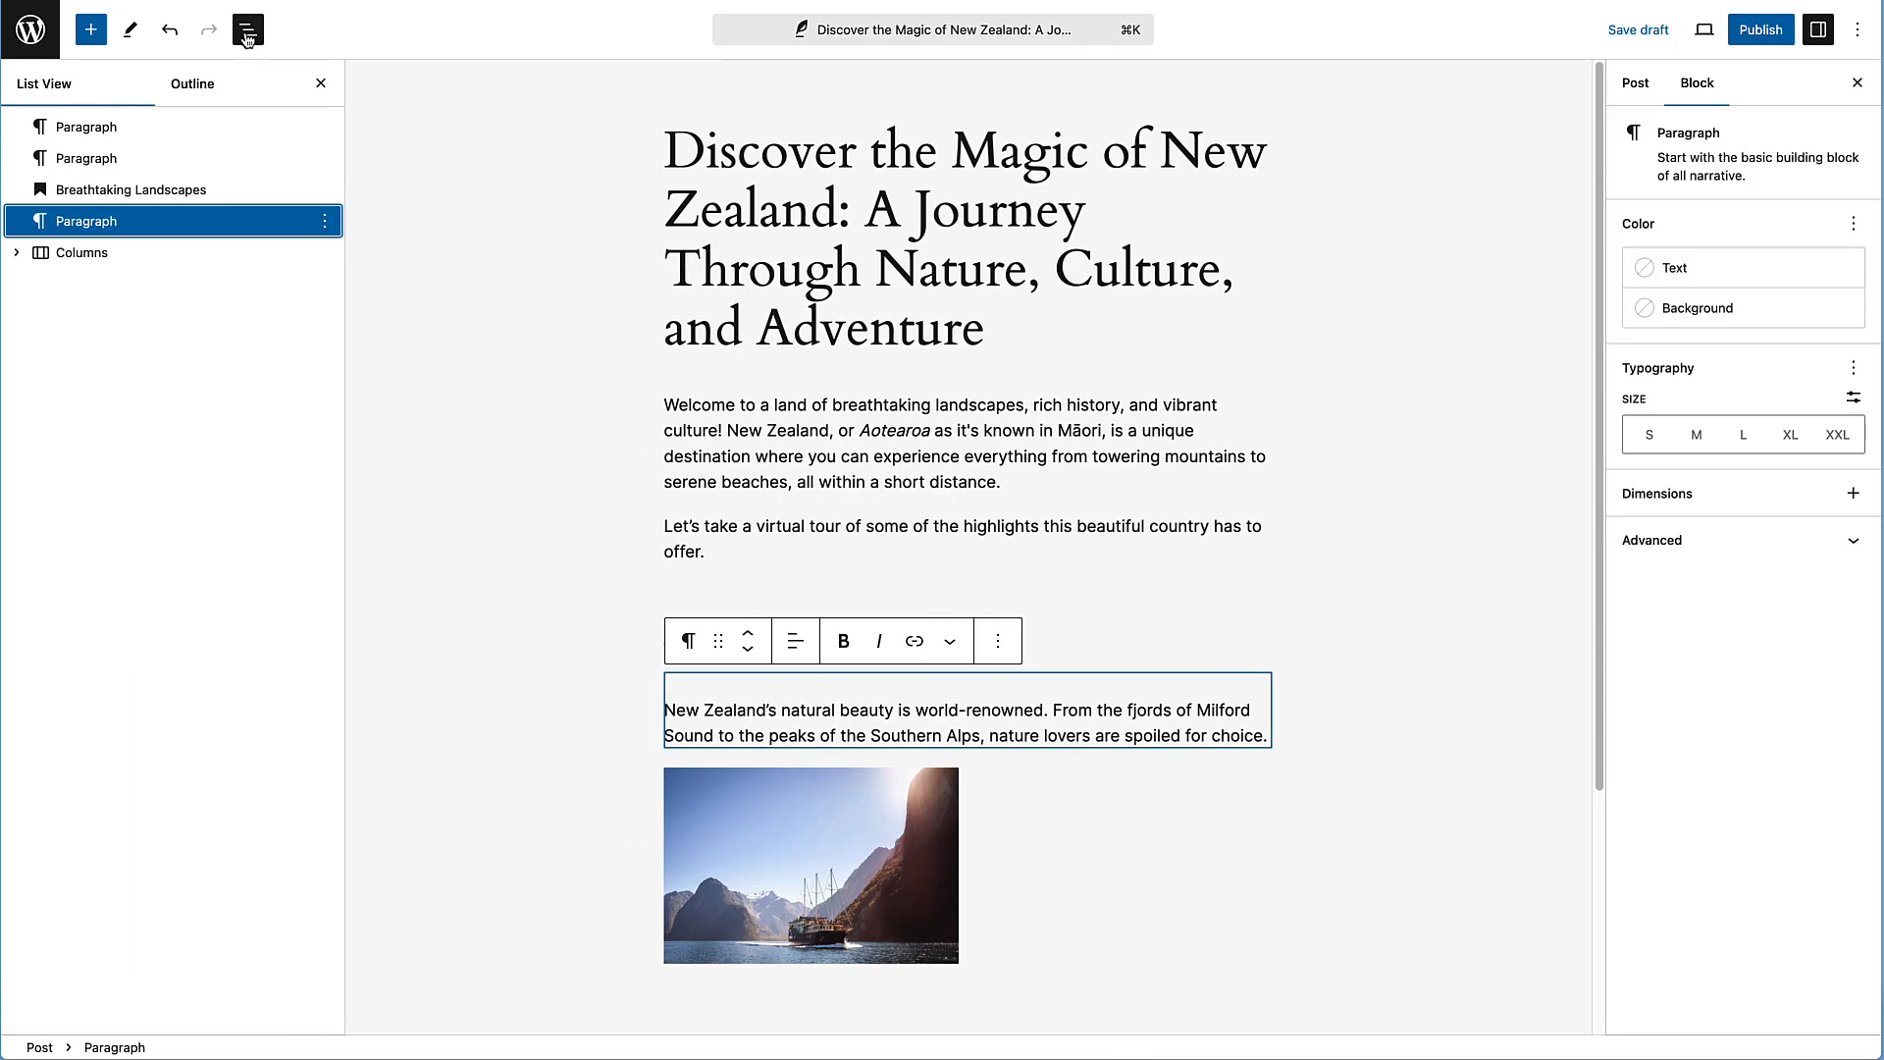
{"action": "left_click", "coordinate": [17, 253]}
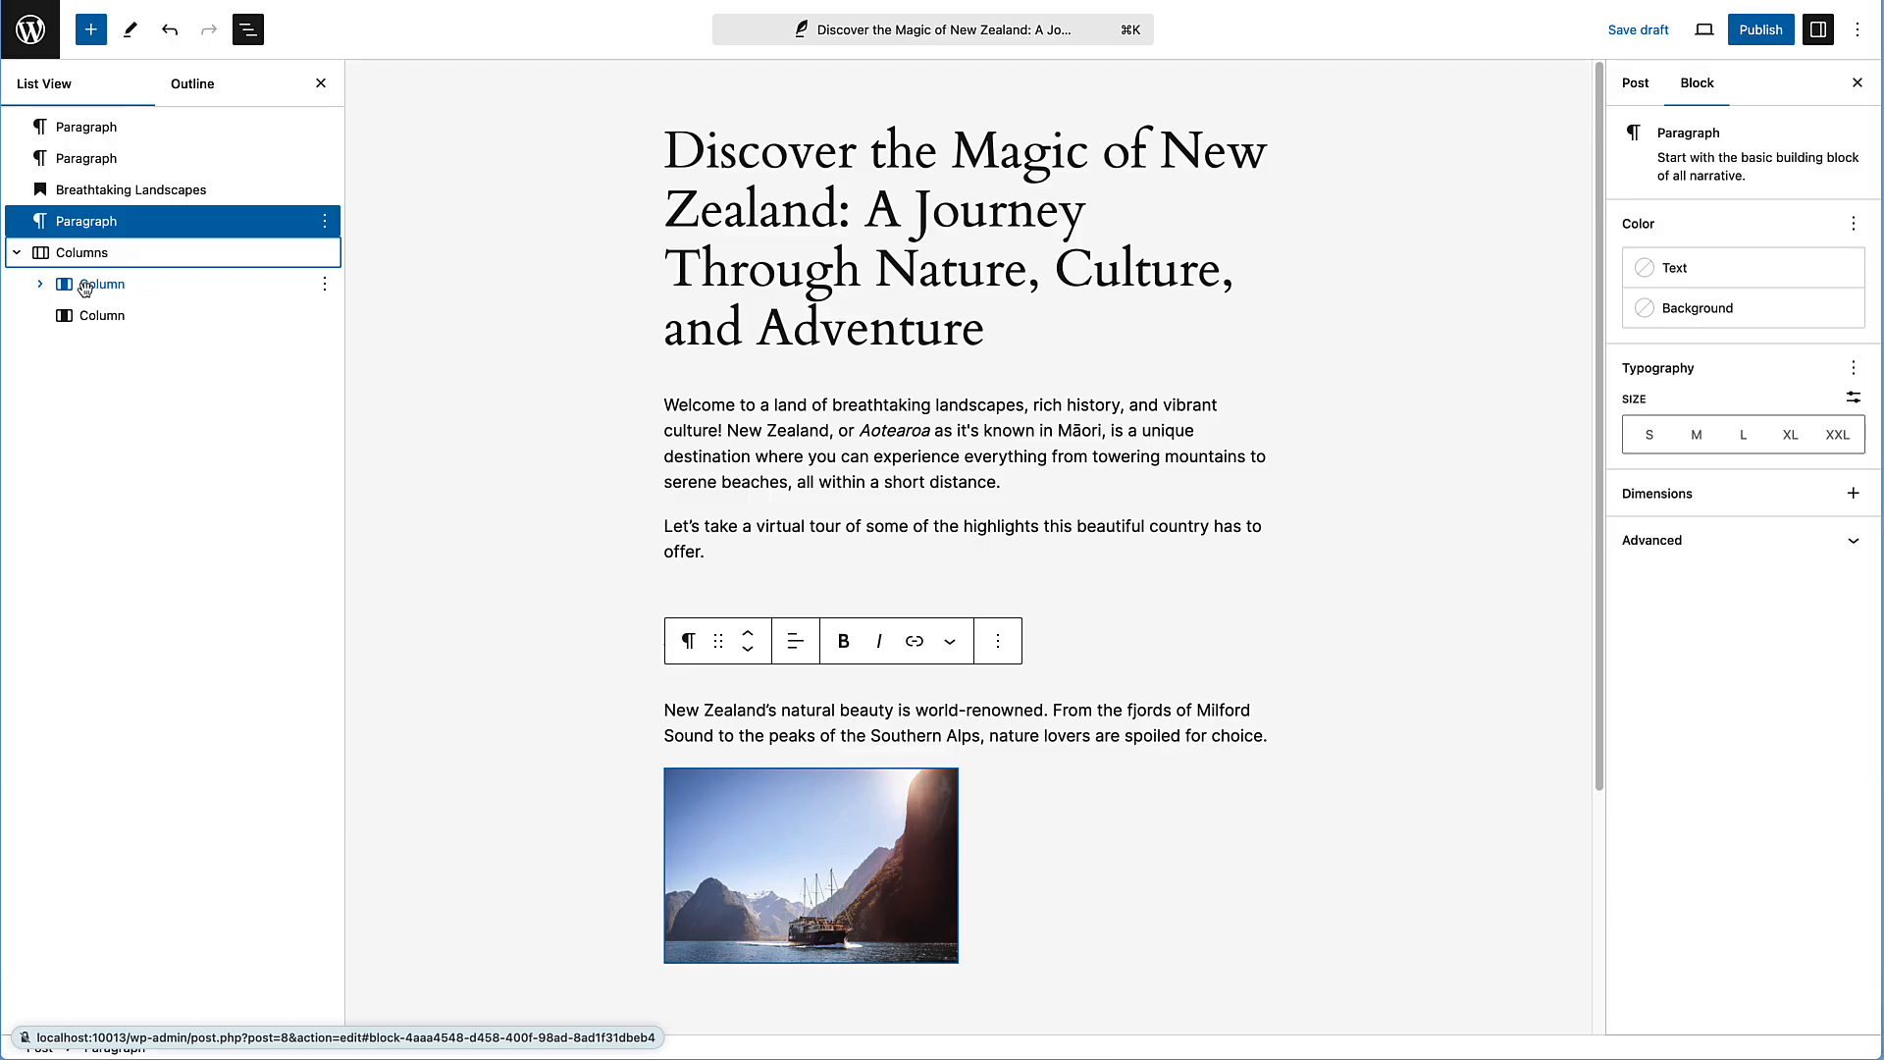
{"action": "left_click", "coordinate": [79, 316]}
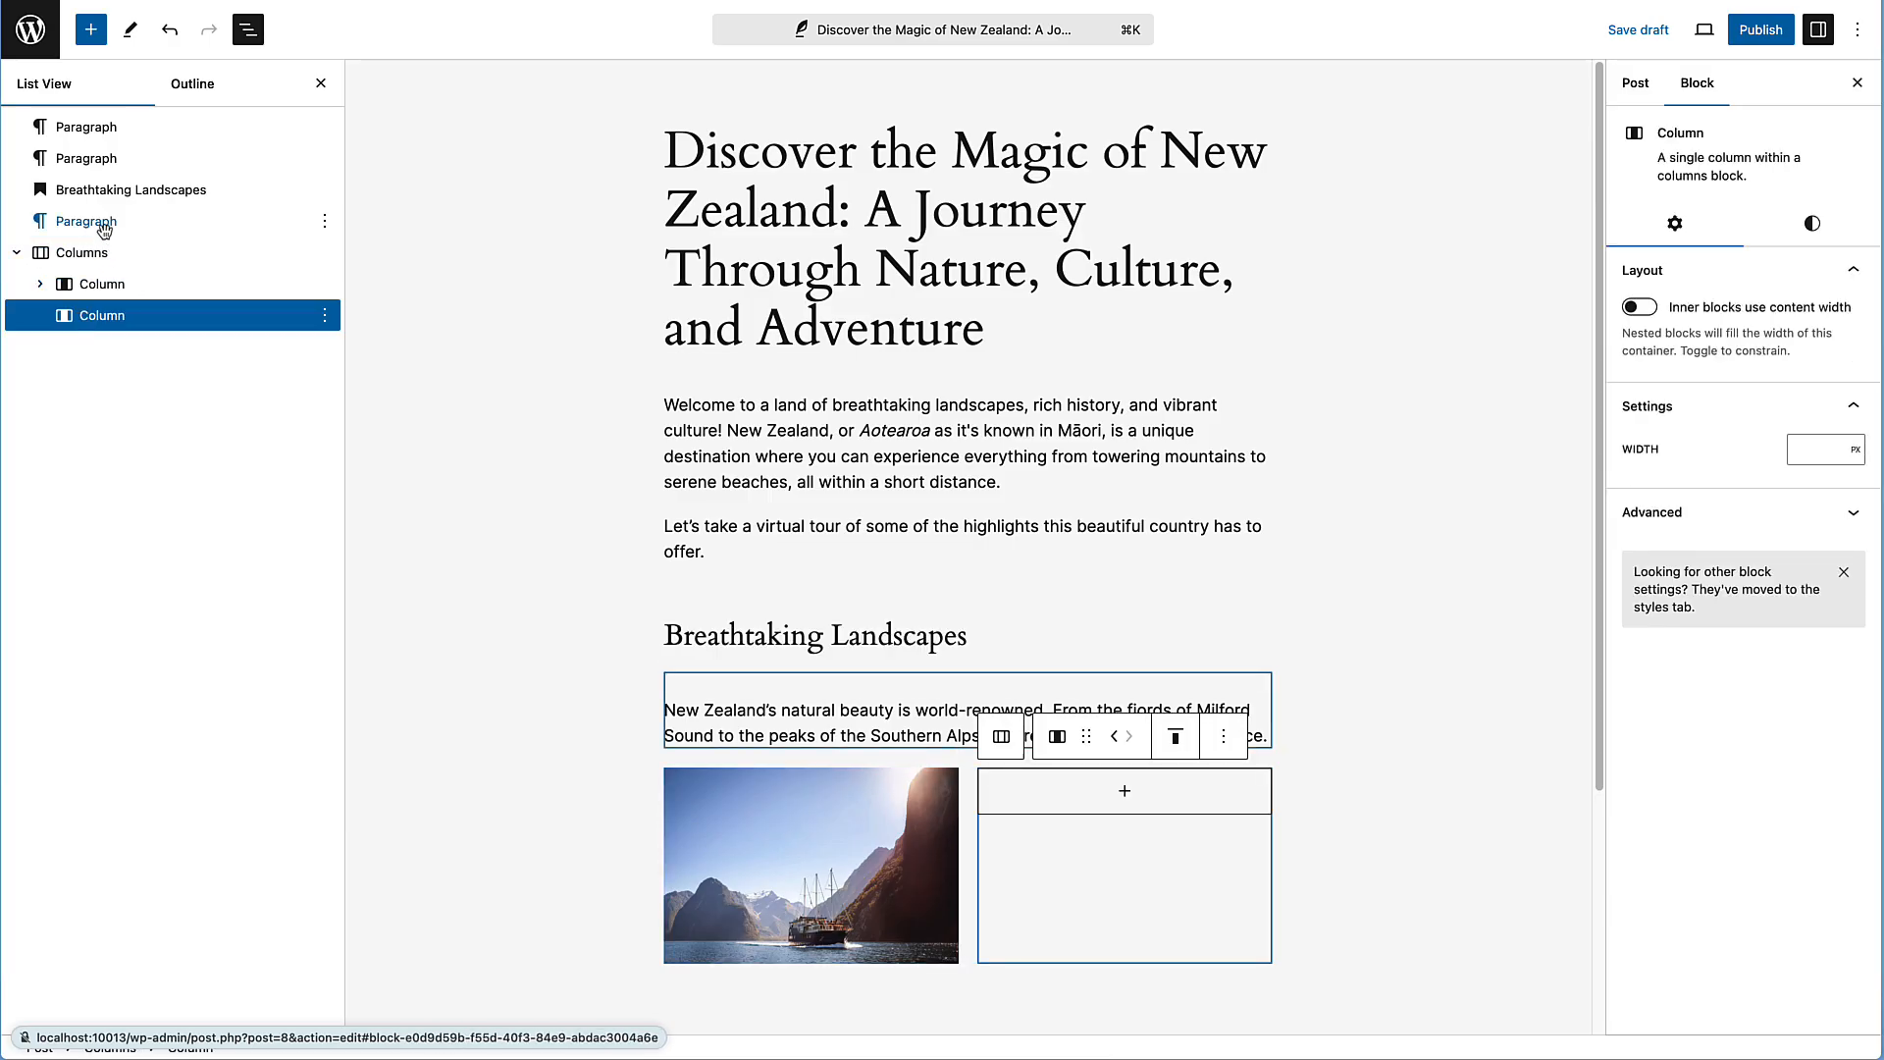
{"action": "left_click_drag", "start_coordinate": [86, 222], "coordinate": [142, 318]}
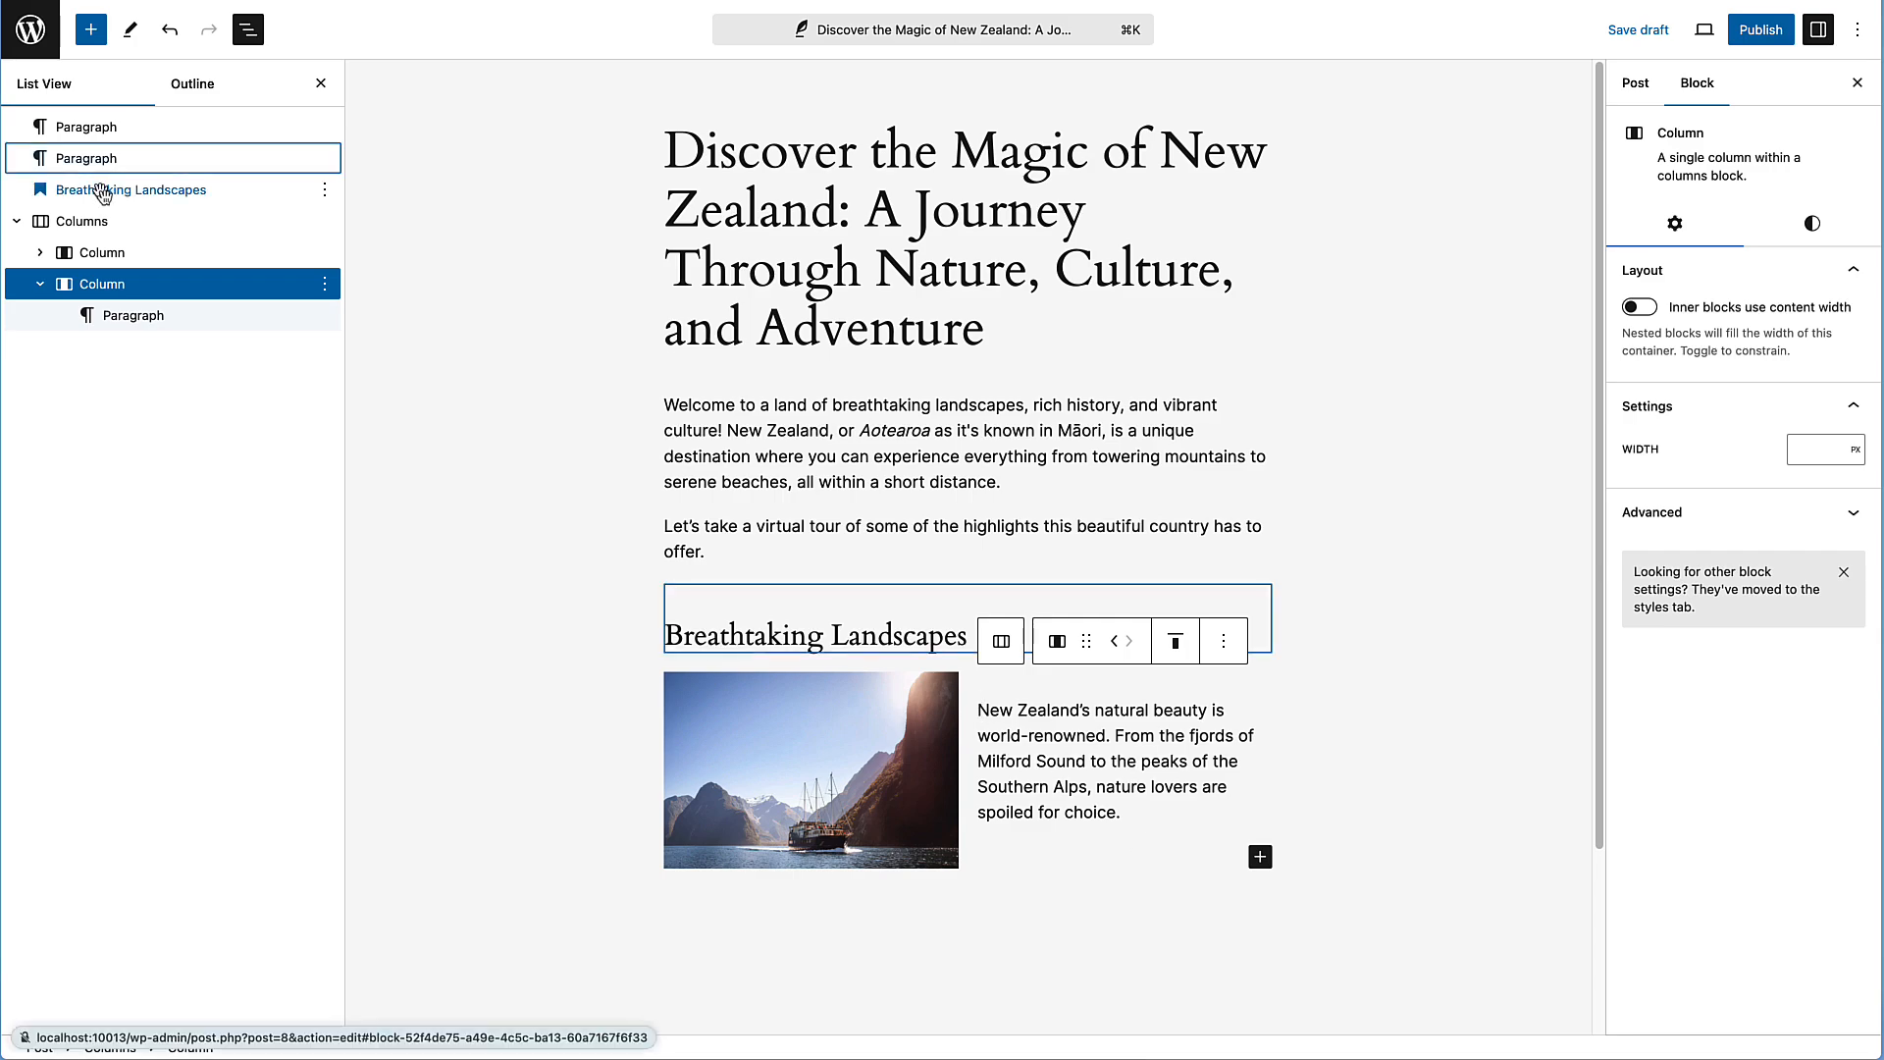
{"action": "mouse_move", "coordinate": [103, 193]}
{"action": "left_mouse_down"}
{"action": "mouse_move", "coordinate": [105, 148]}
{"action": "mouse_move", "coordinate": [106, 205]}
{"action": "left_mouse_up"}
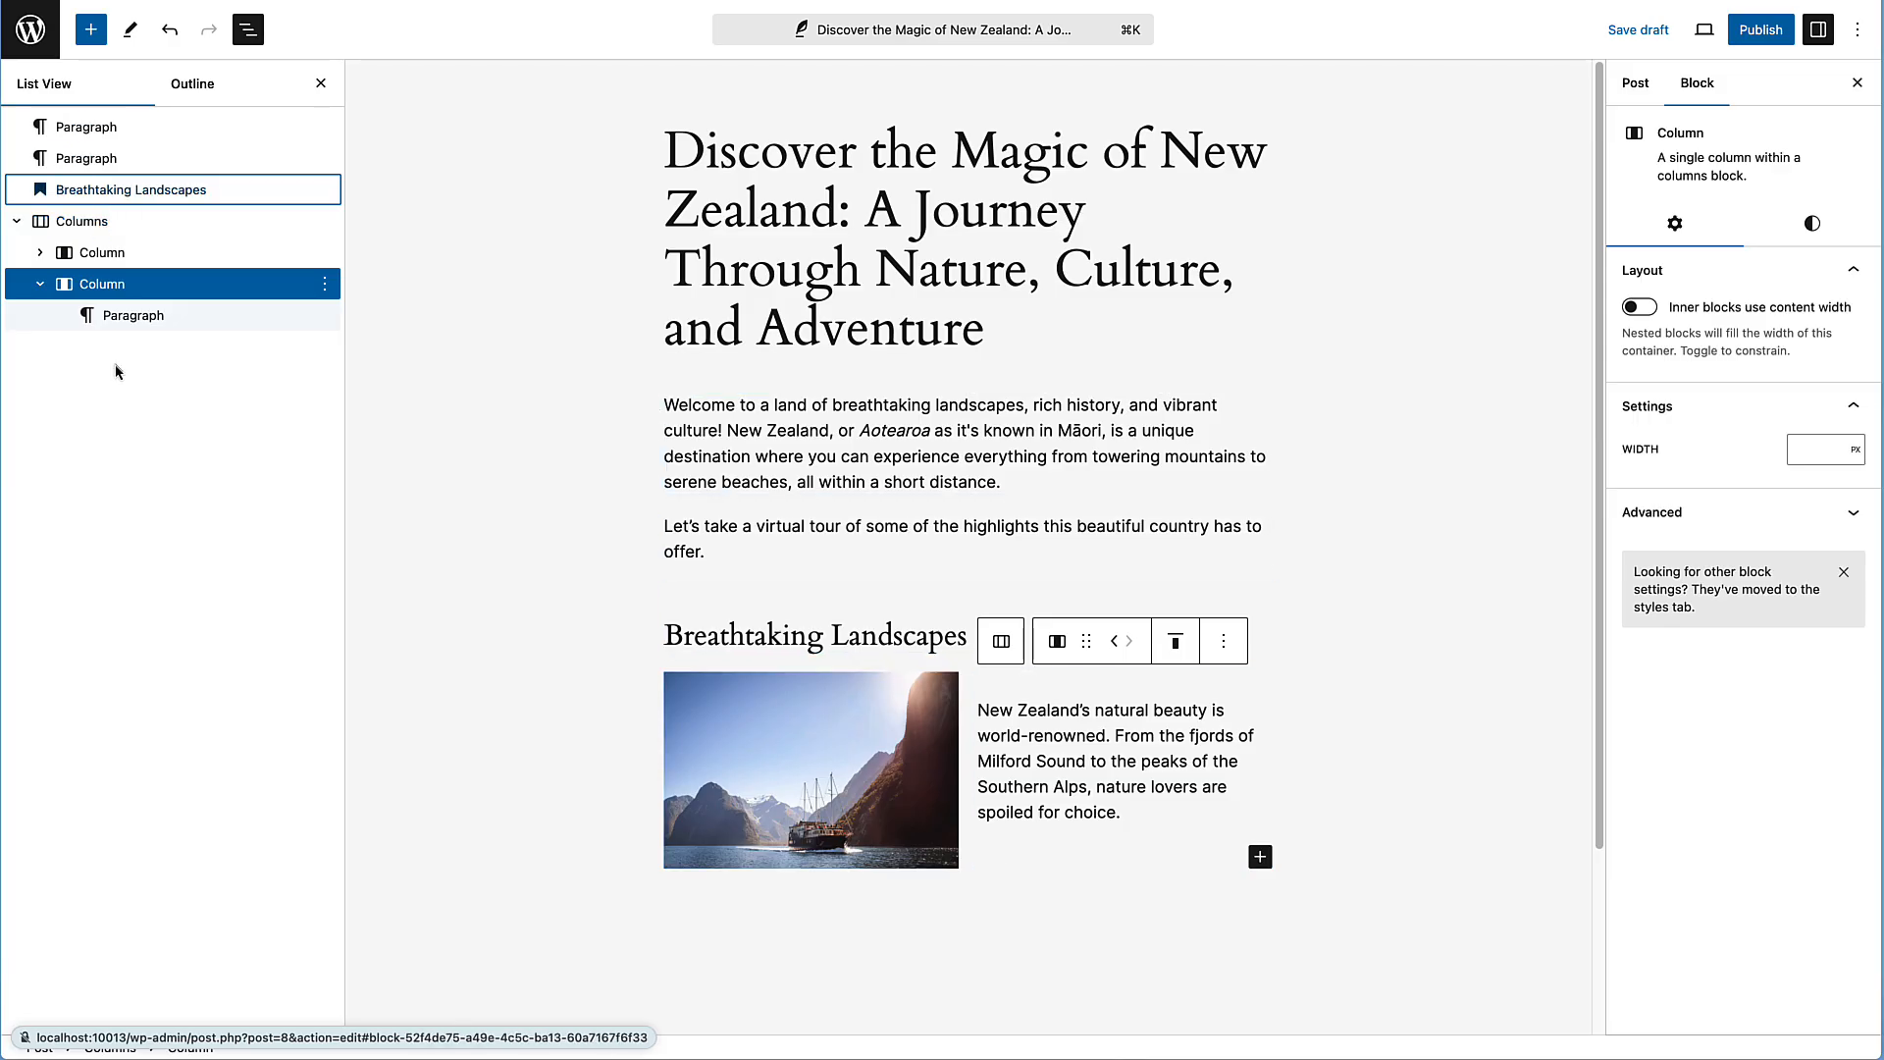
{"action": "left_click", "coordinate": [686, 589]}
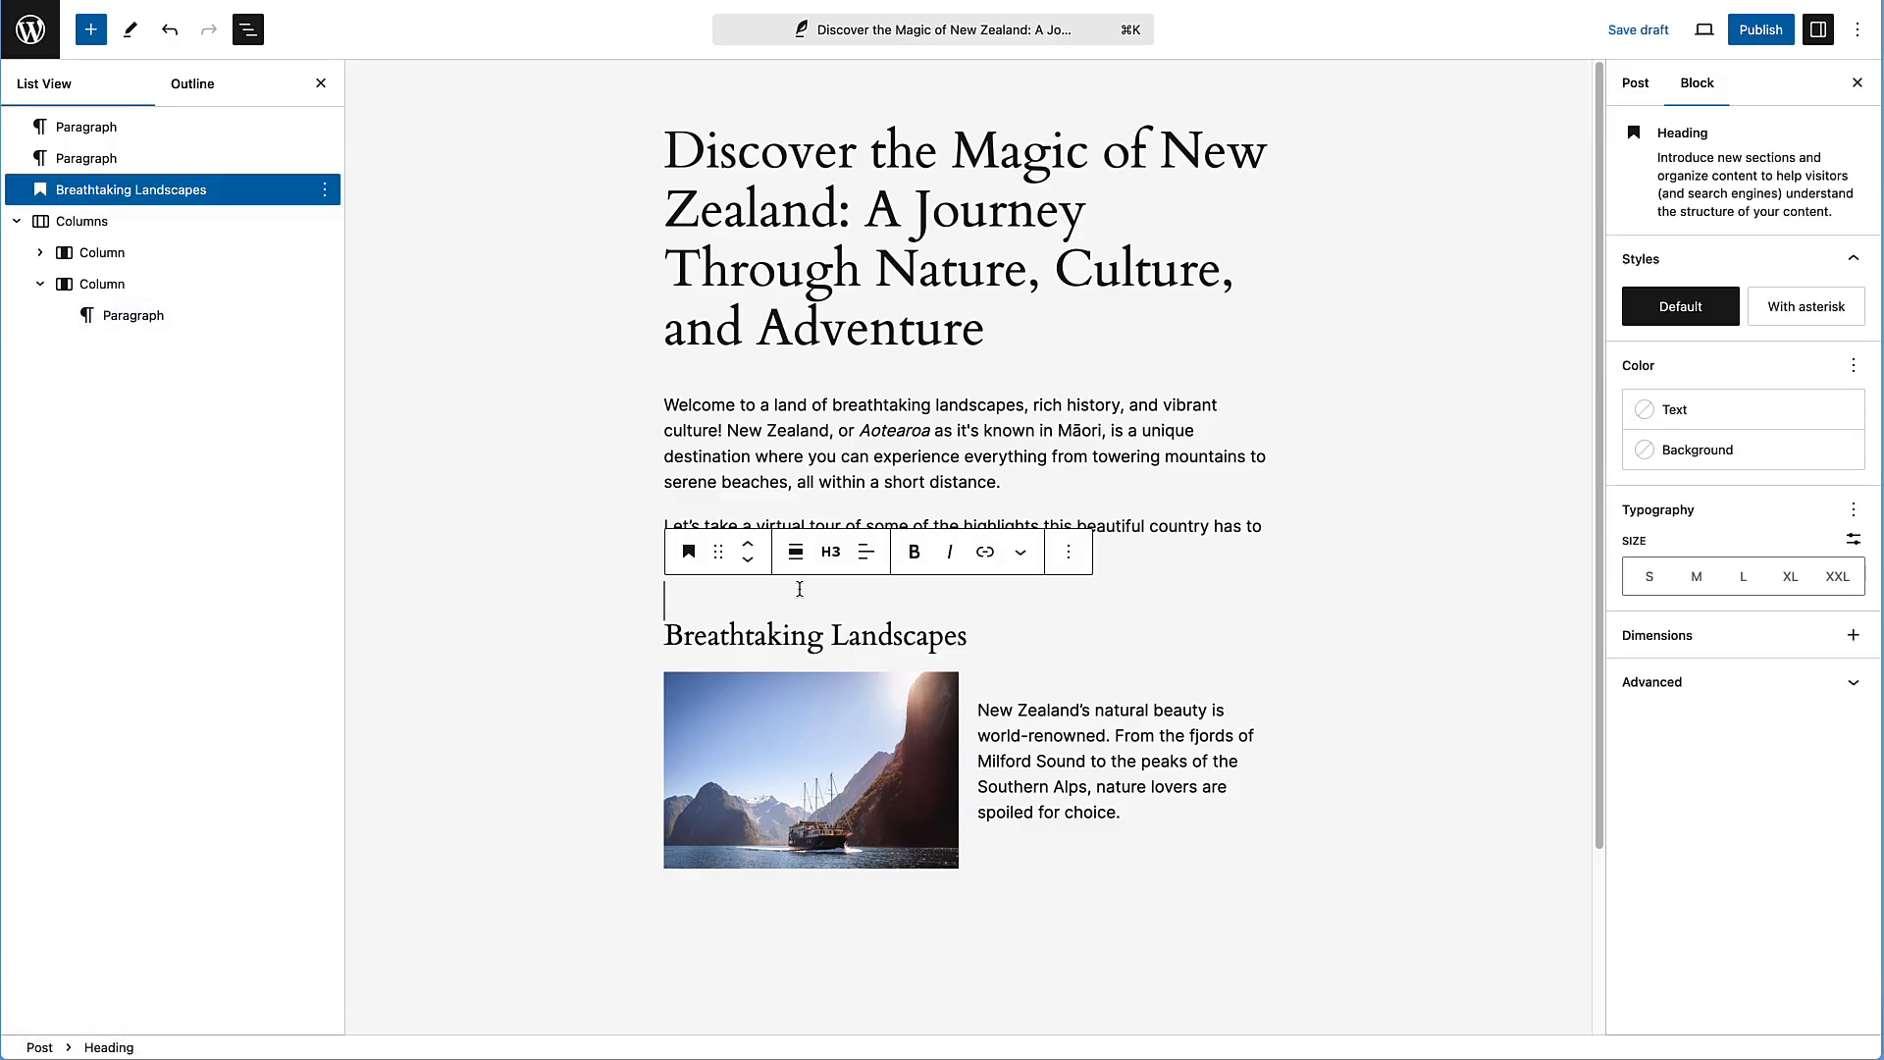
Remove the blank line before "Breathtaking Landscapes" and add a Heading block below the columns with the Pages document's text "A Cultural Tapestry"
{"action": "key", "text": "Delete"}
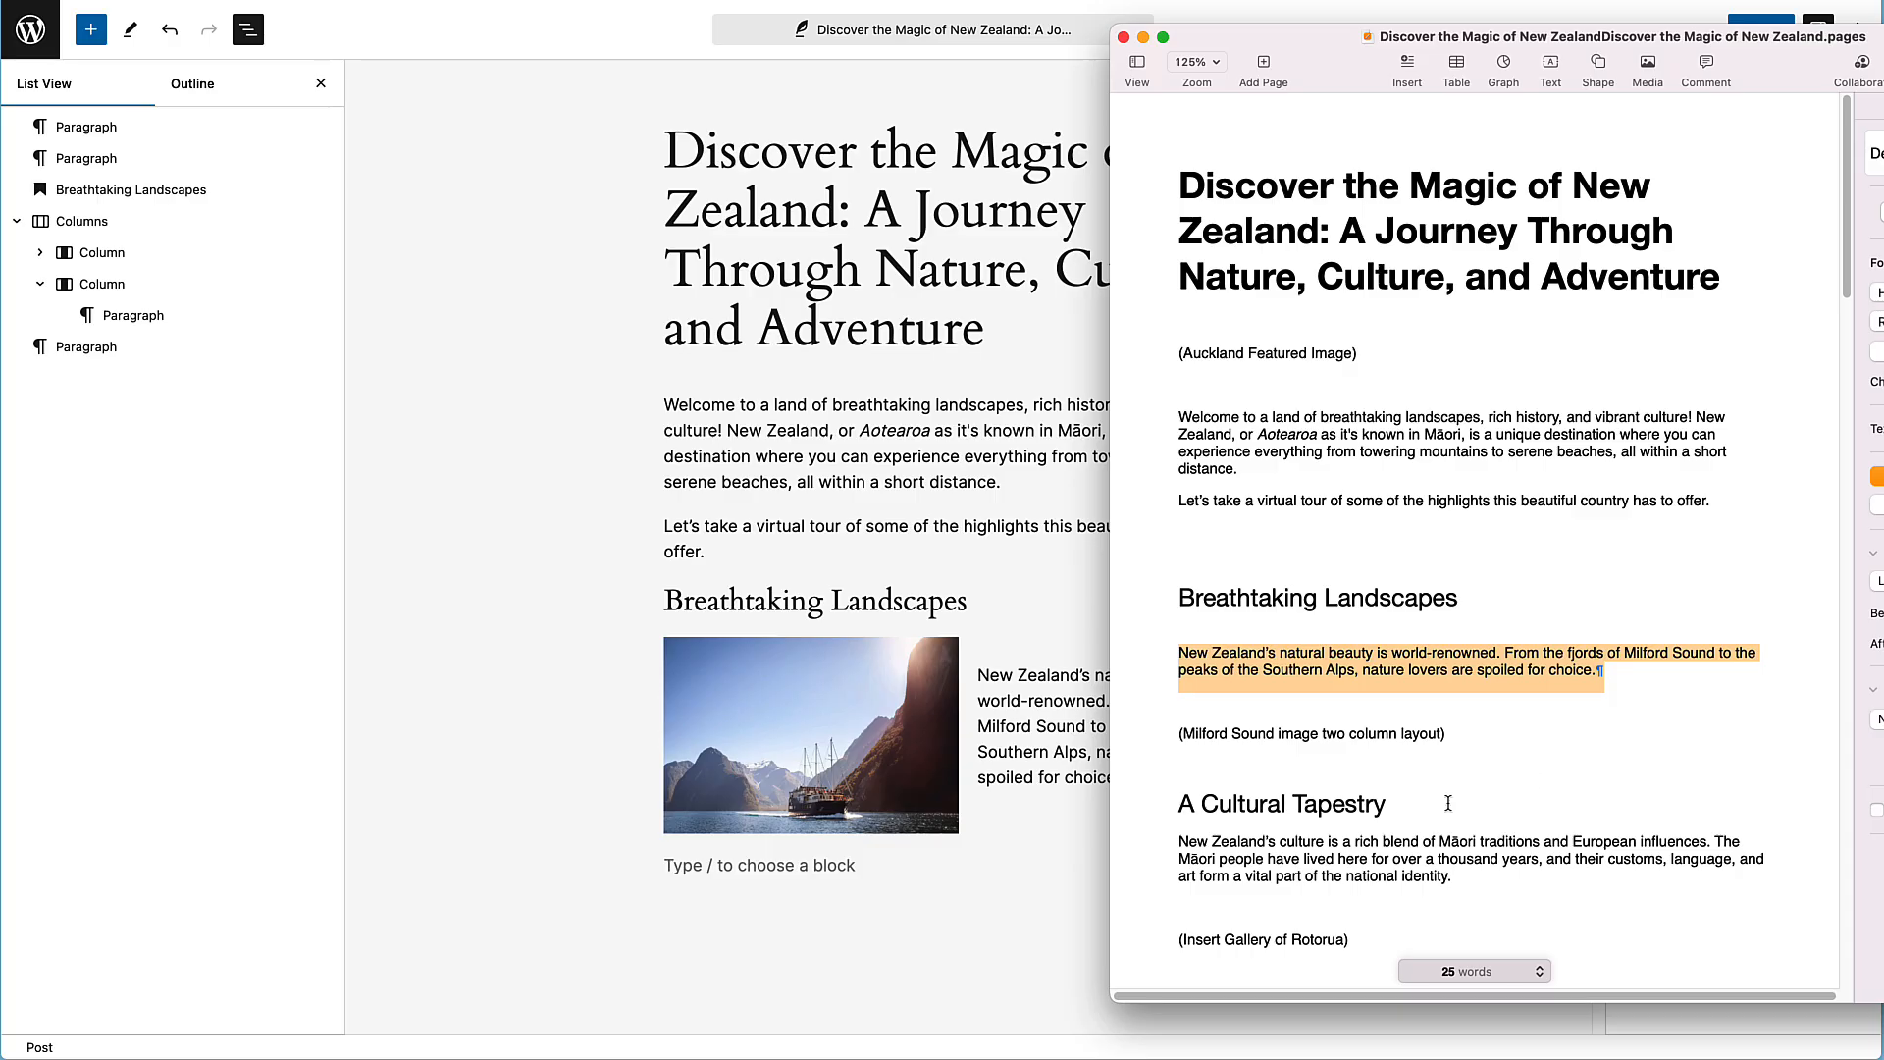
{"action": "left_click_drag", "start_coordinate": [1442, 804], "coordinate": [1138, 810]}
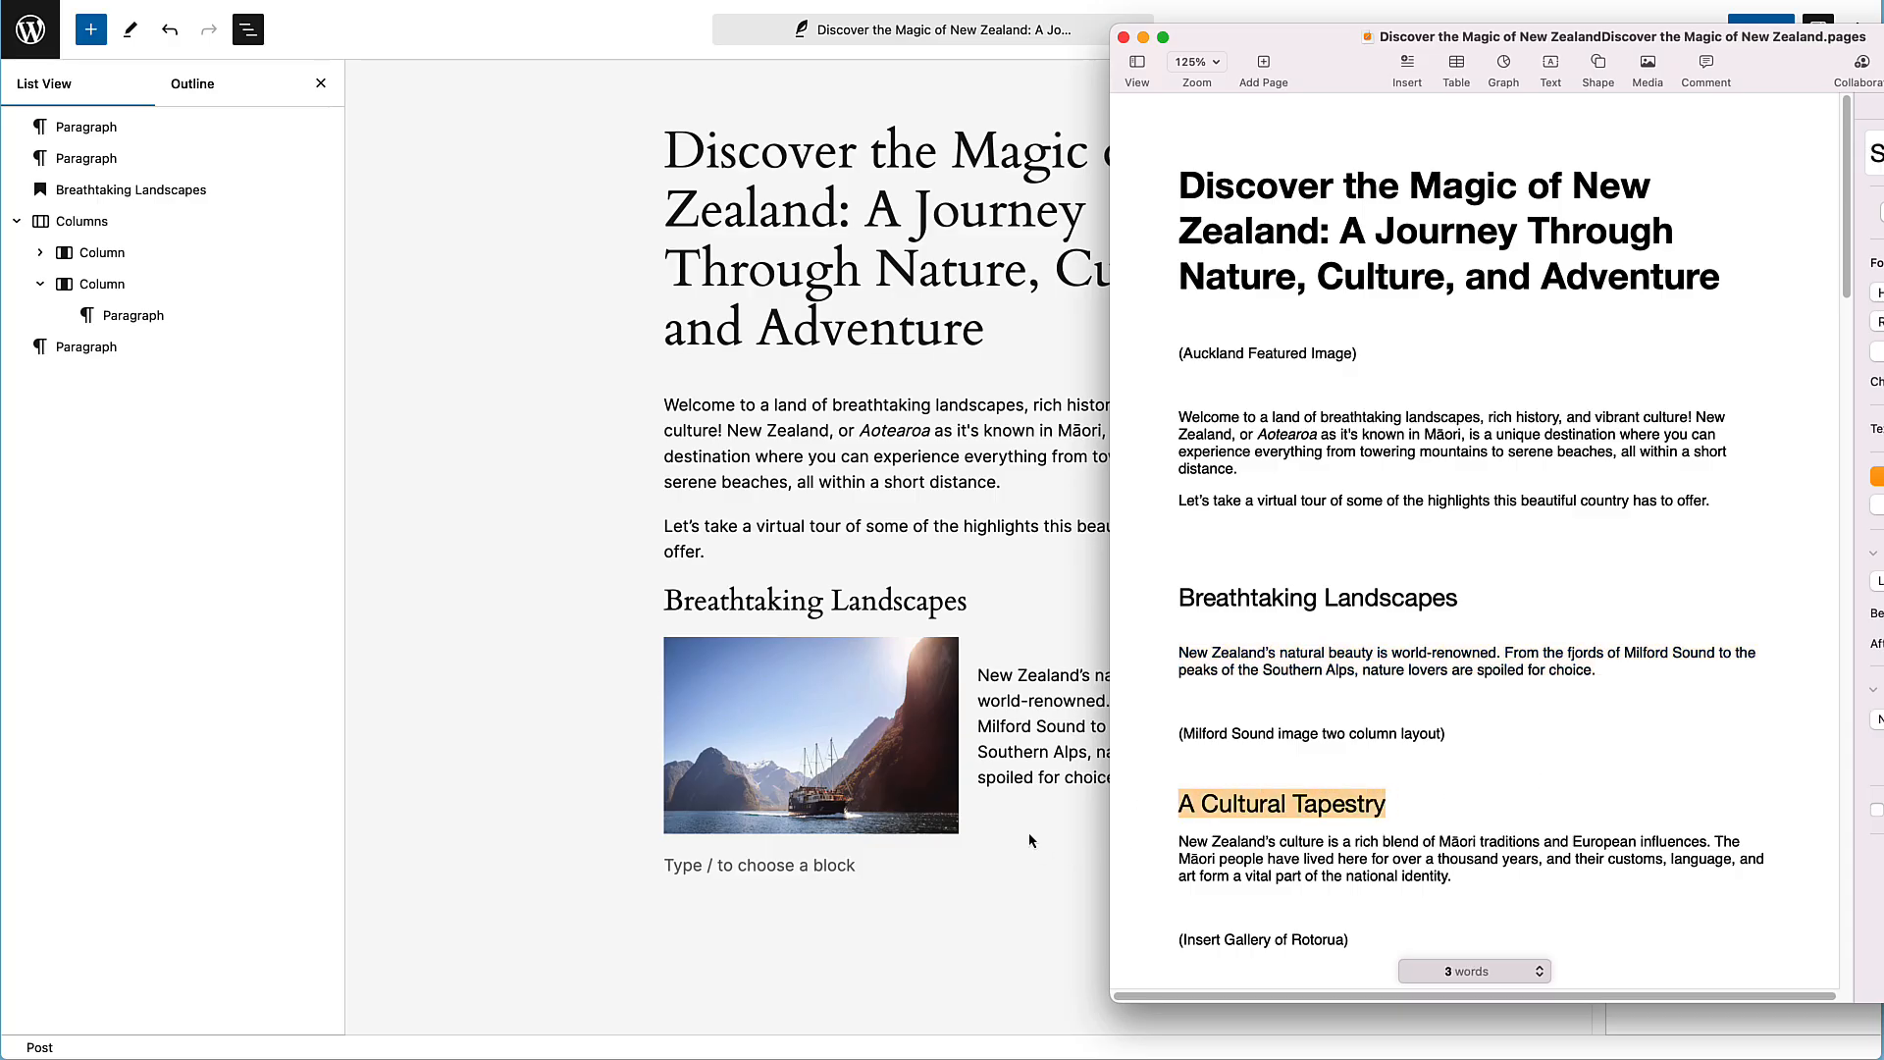
{"action": "left_click", "coordinate": [969, 854]}
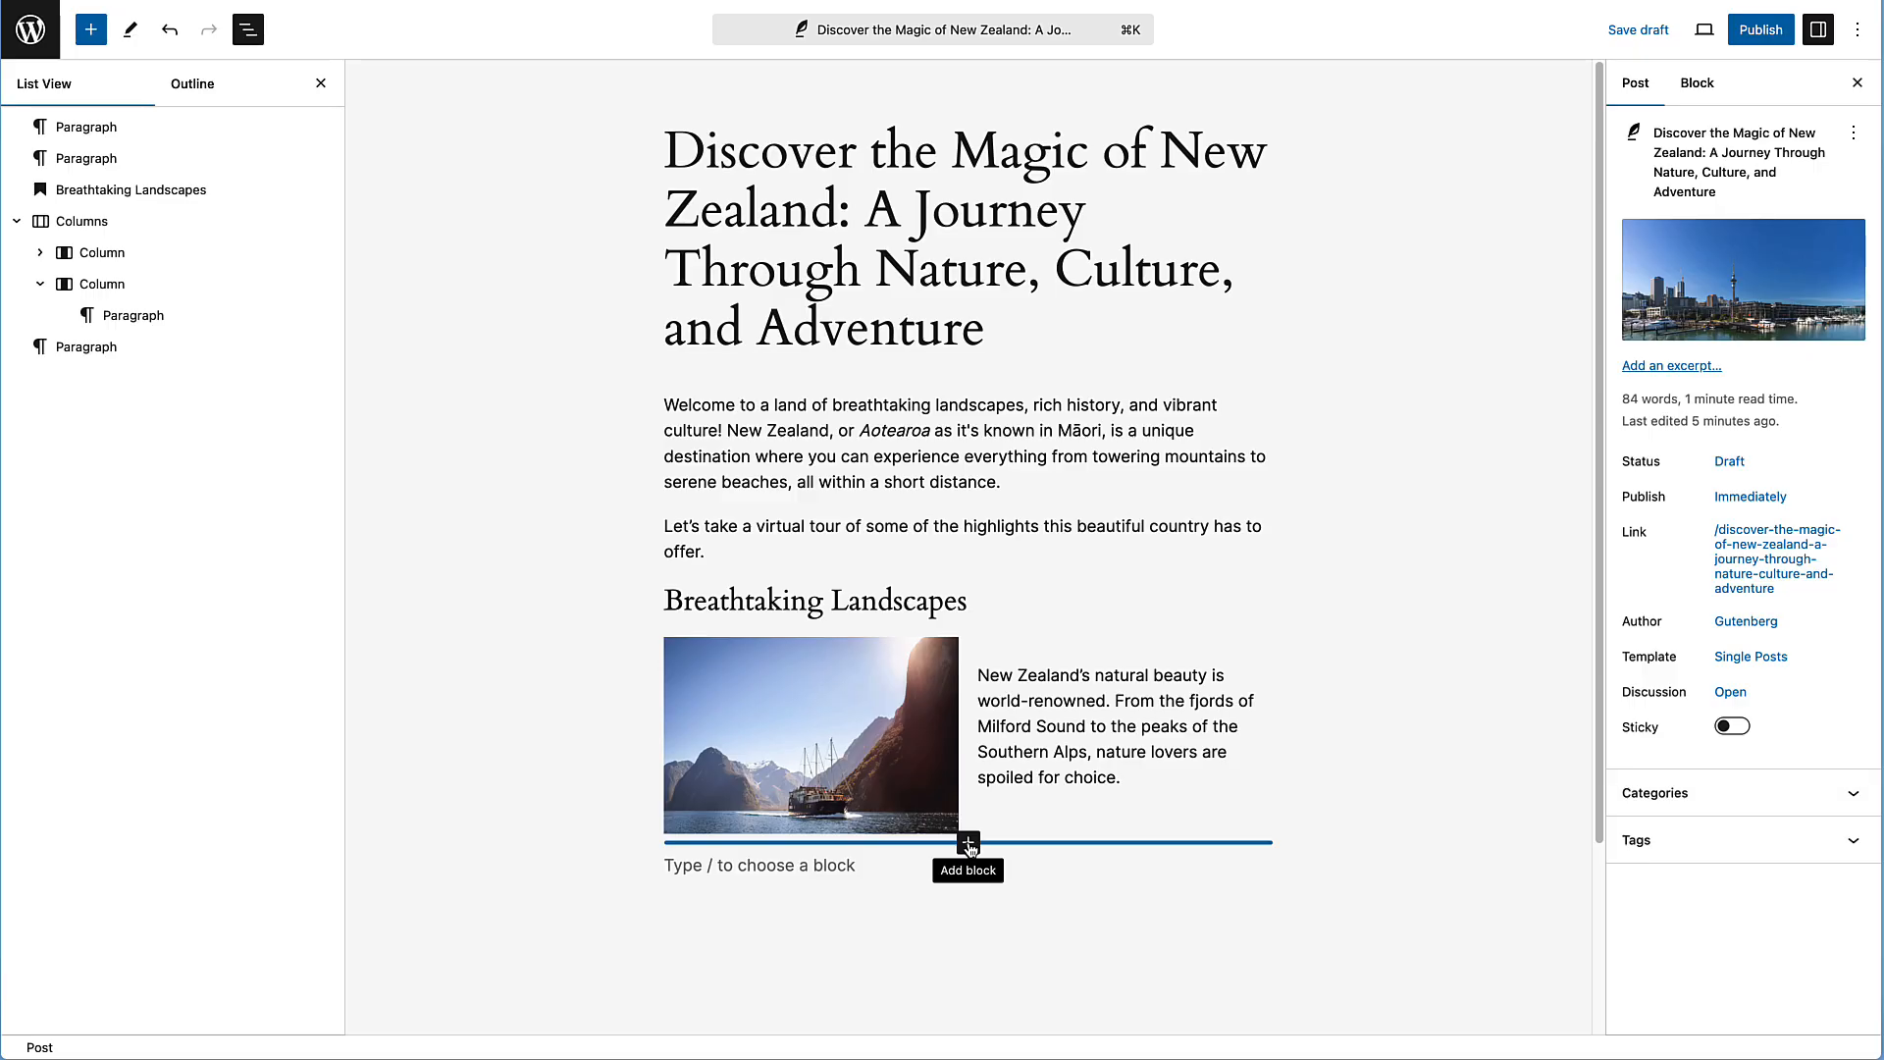
{"action": "left_click", "coordinate": [968, 844]}
{"action": "type", "text": "head"}
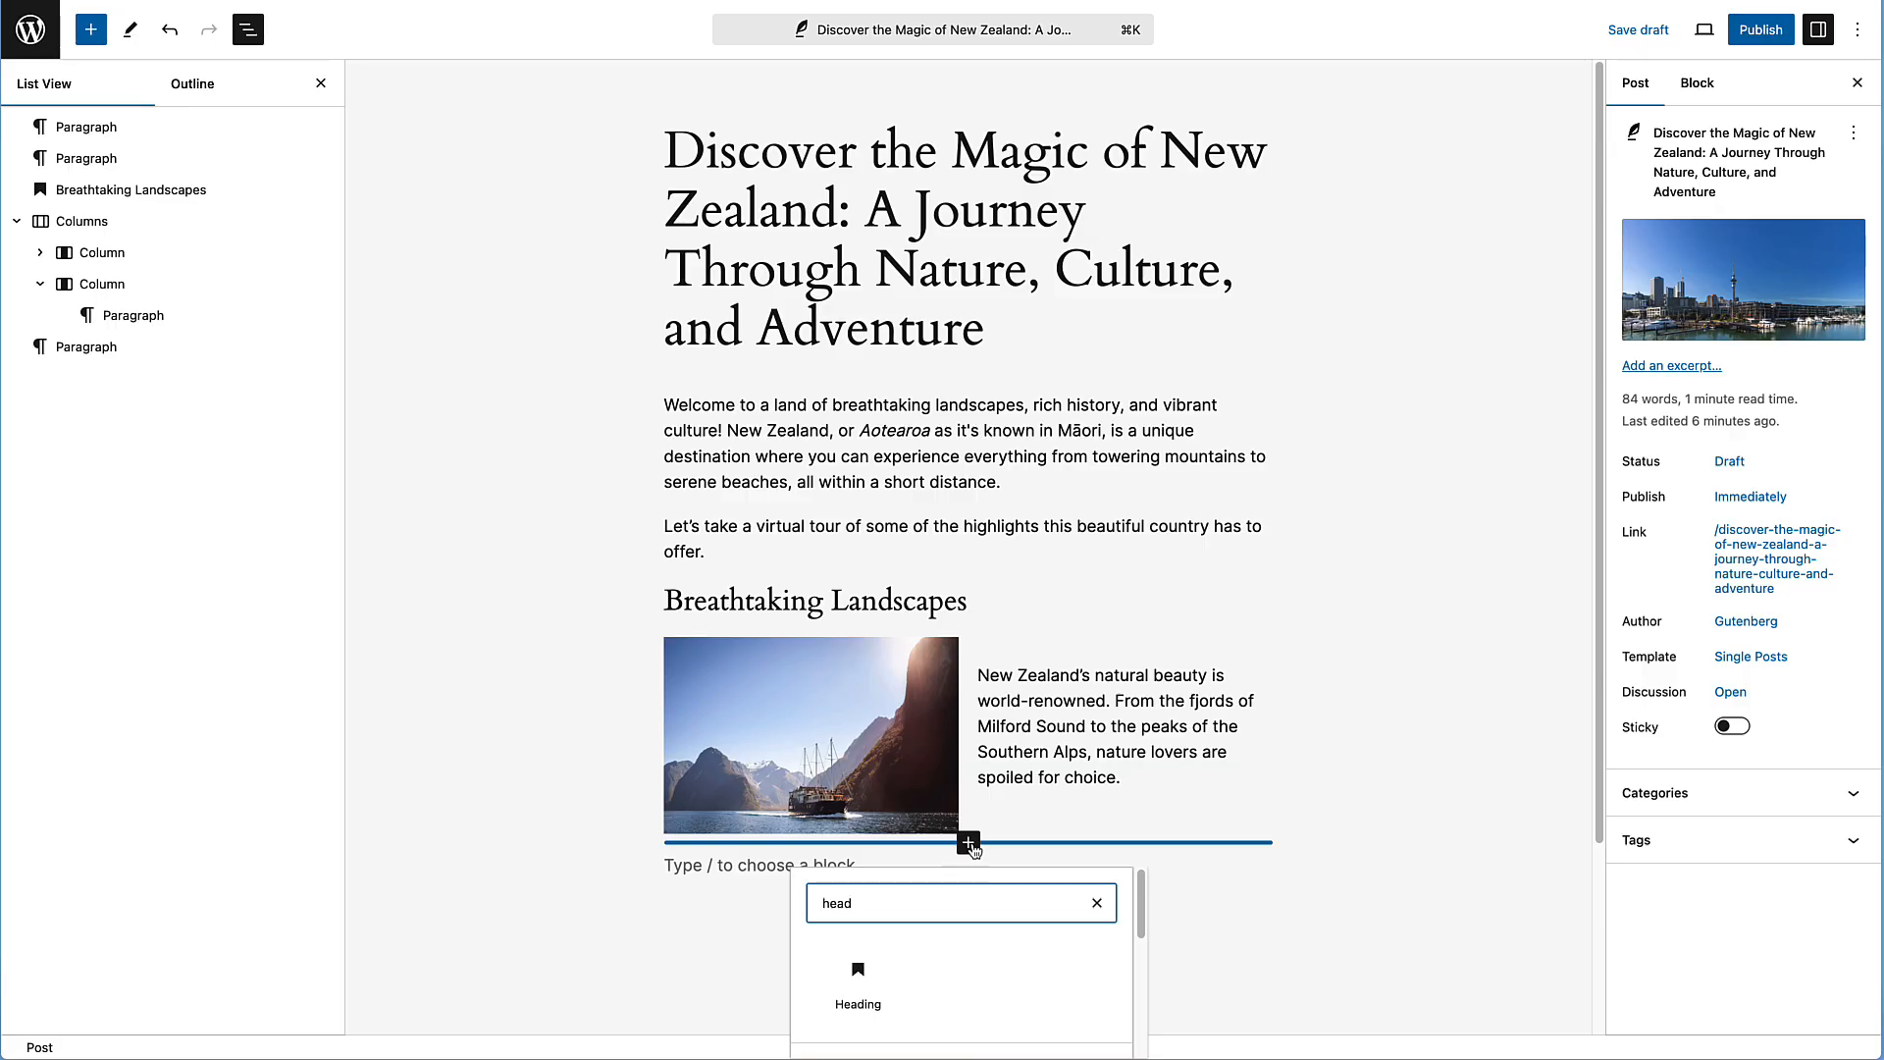
{"action": "left_click", "coordinate": [854, 986]}
{"action": "type", "text": "A Cultural Tapestry"}
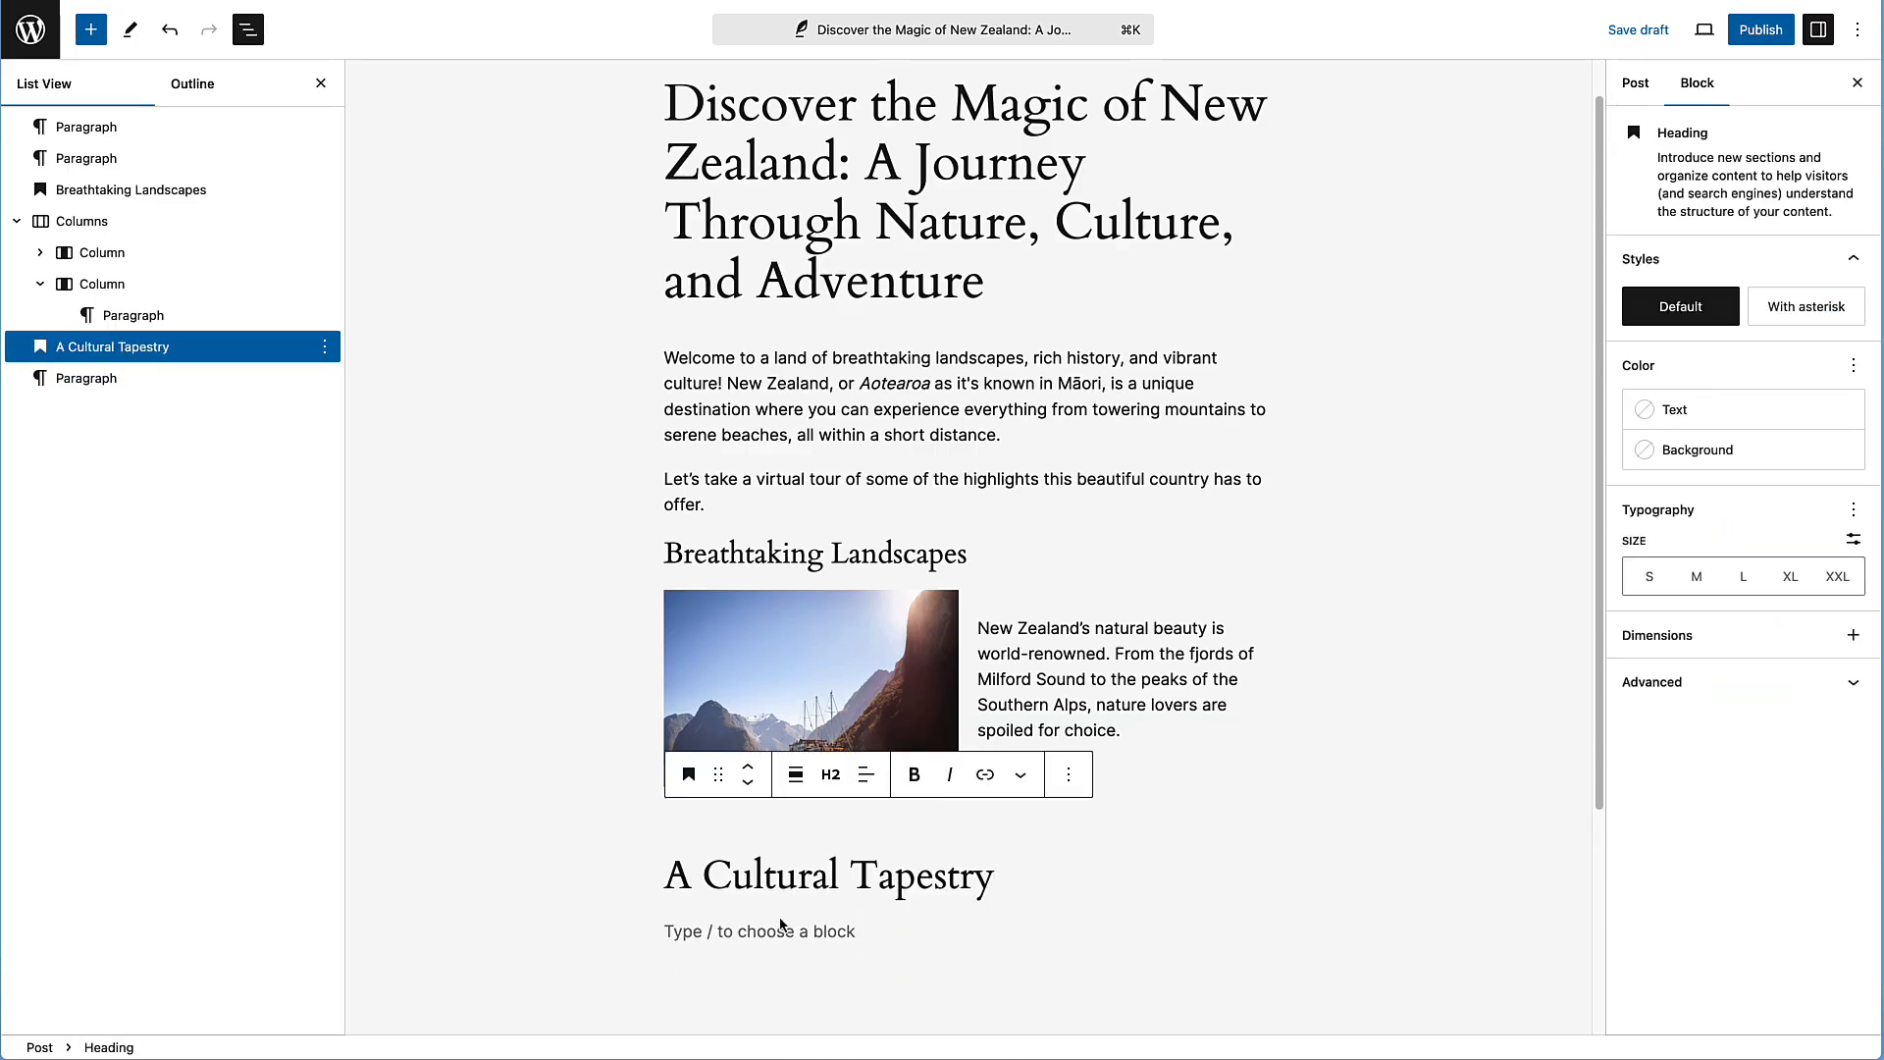
Remove the blank line inside the "A Cultural Tapestry" heading and insert an empty paragraph above it
{"action": "left_click", "coordinate": [719, 848]}
{"action": "key", "text": "Delete"}
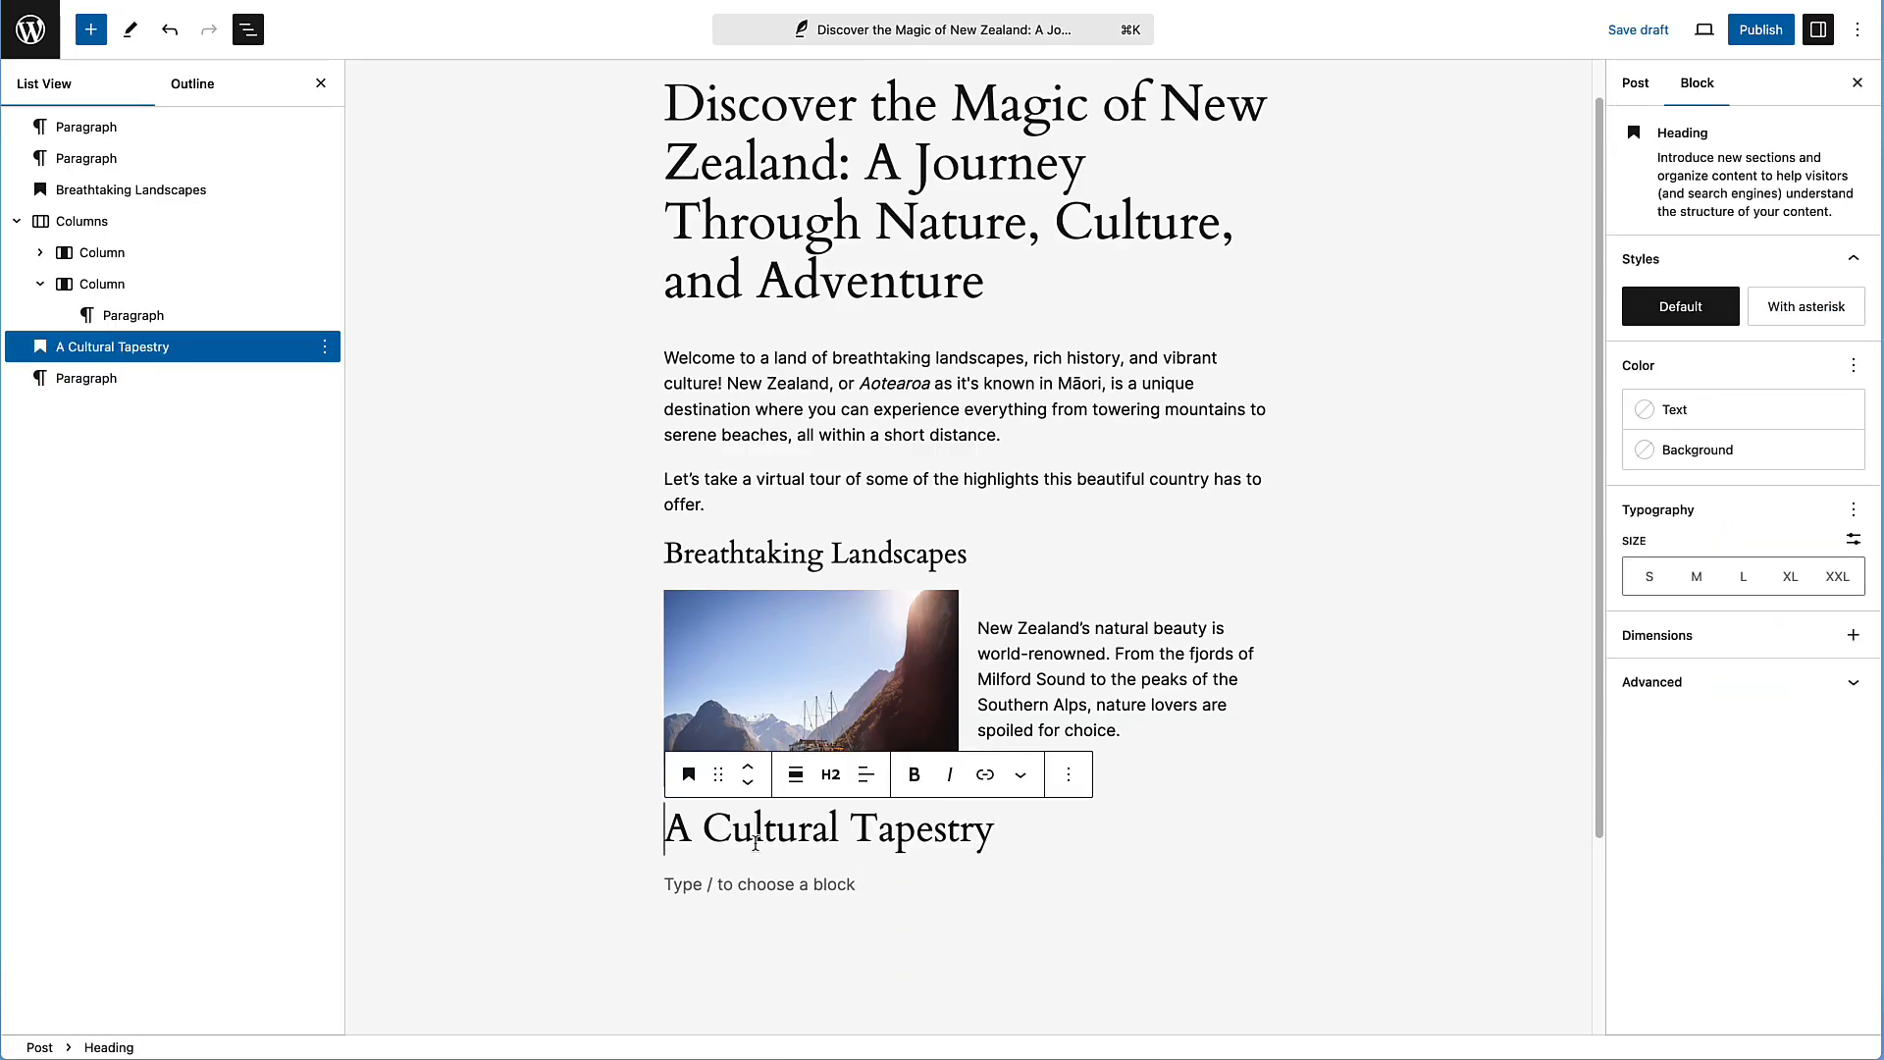
{"action": "key", "text": "Return"}
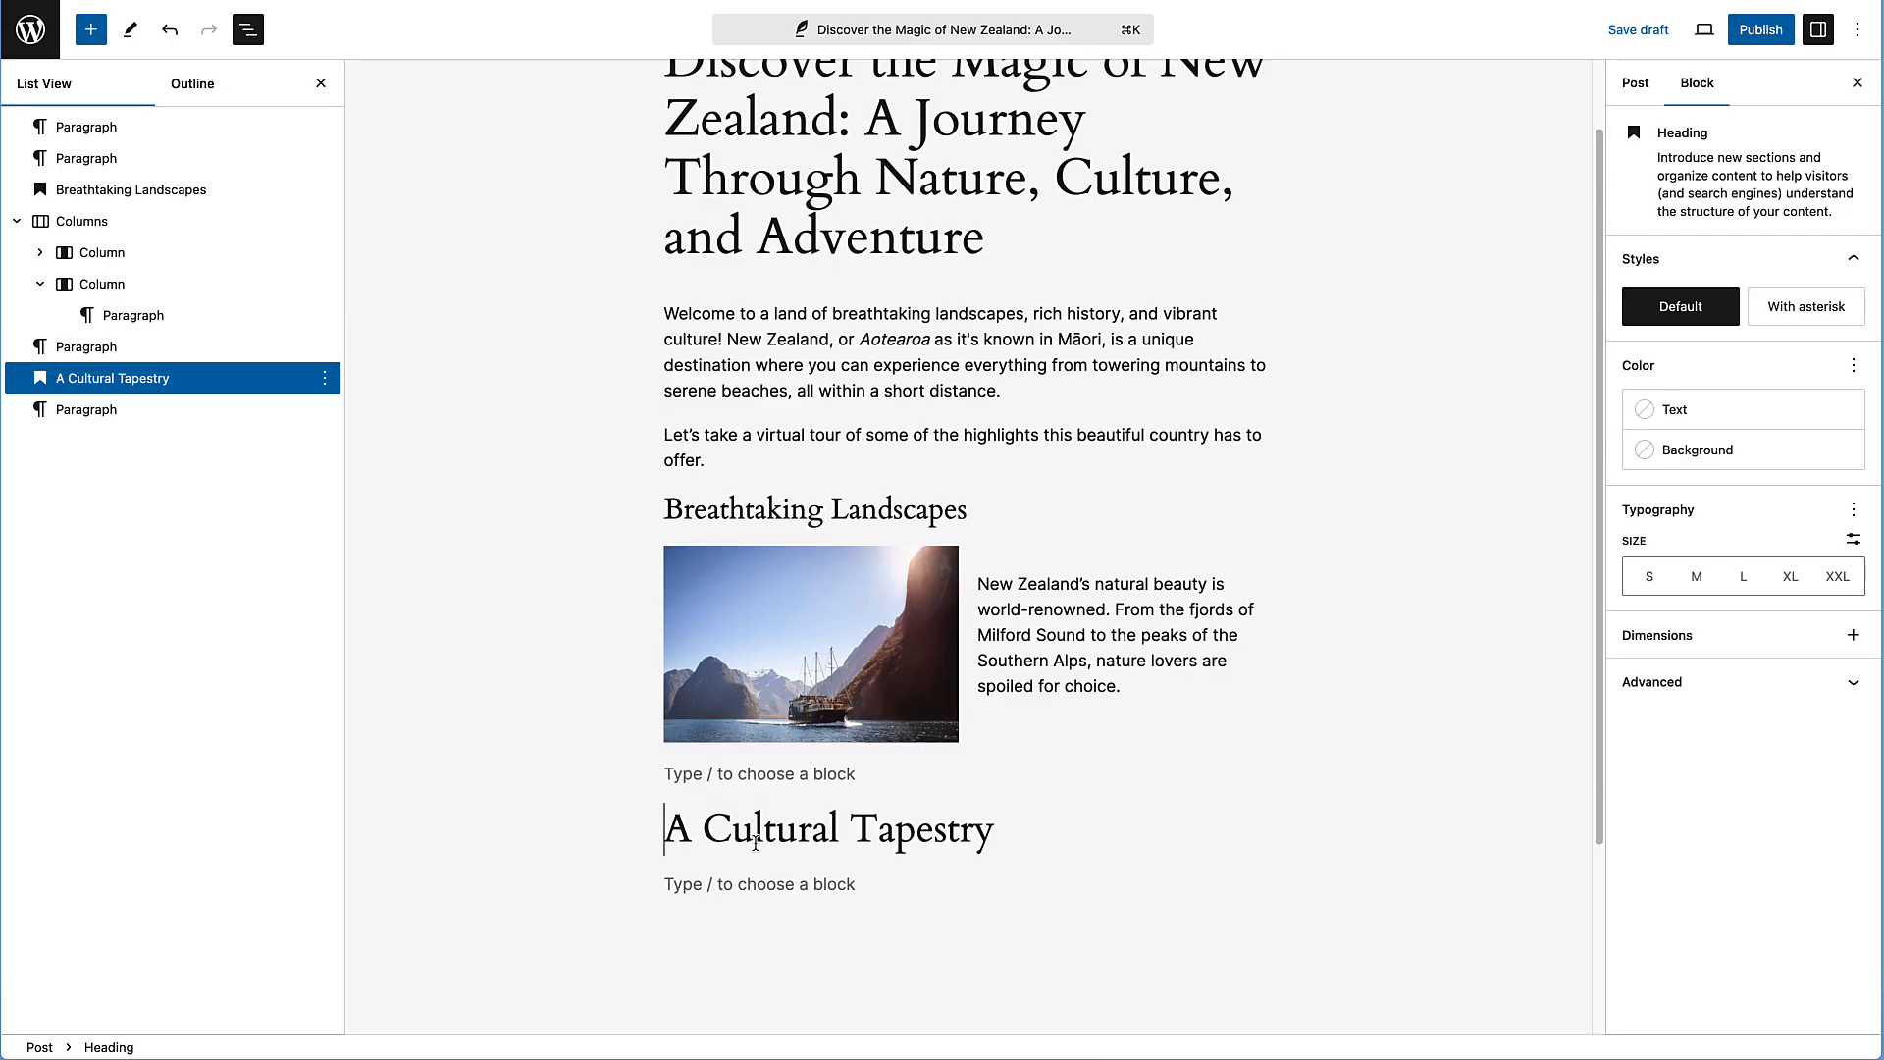
Copy the Pages document's paragraph about New Zealand's culture into the block below "A Cultural Tapestry" and start an empty block beneath it
{"action": "key", "text": "super+Tab"}
{"action": "left_click", "coordinate": [1469, 793]}
{"action": "left_click_drag", "start_coordinate": [1469, 792], "coordinate": [1177, 756]}
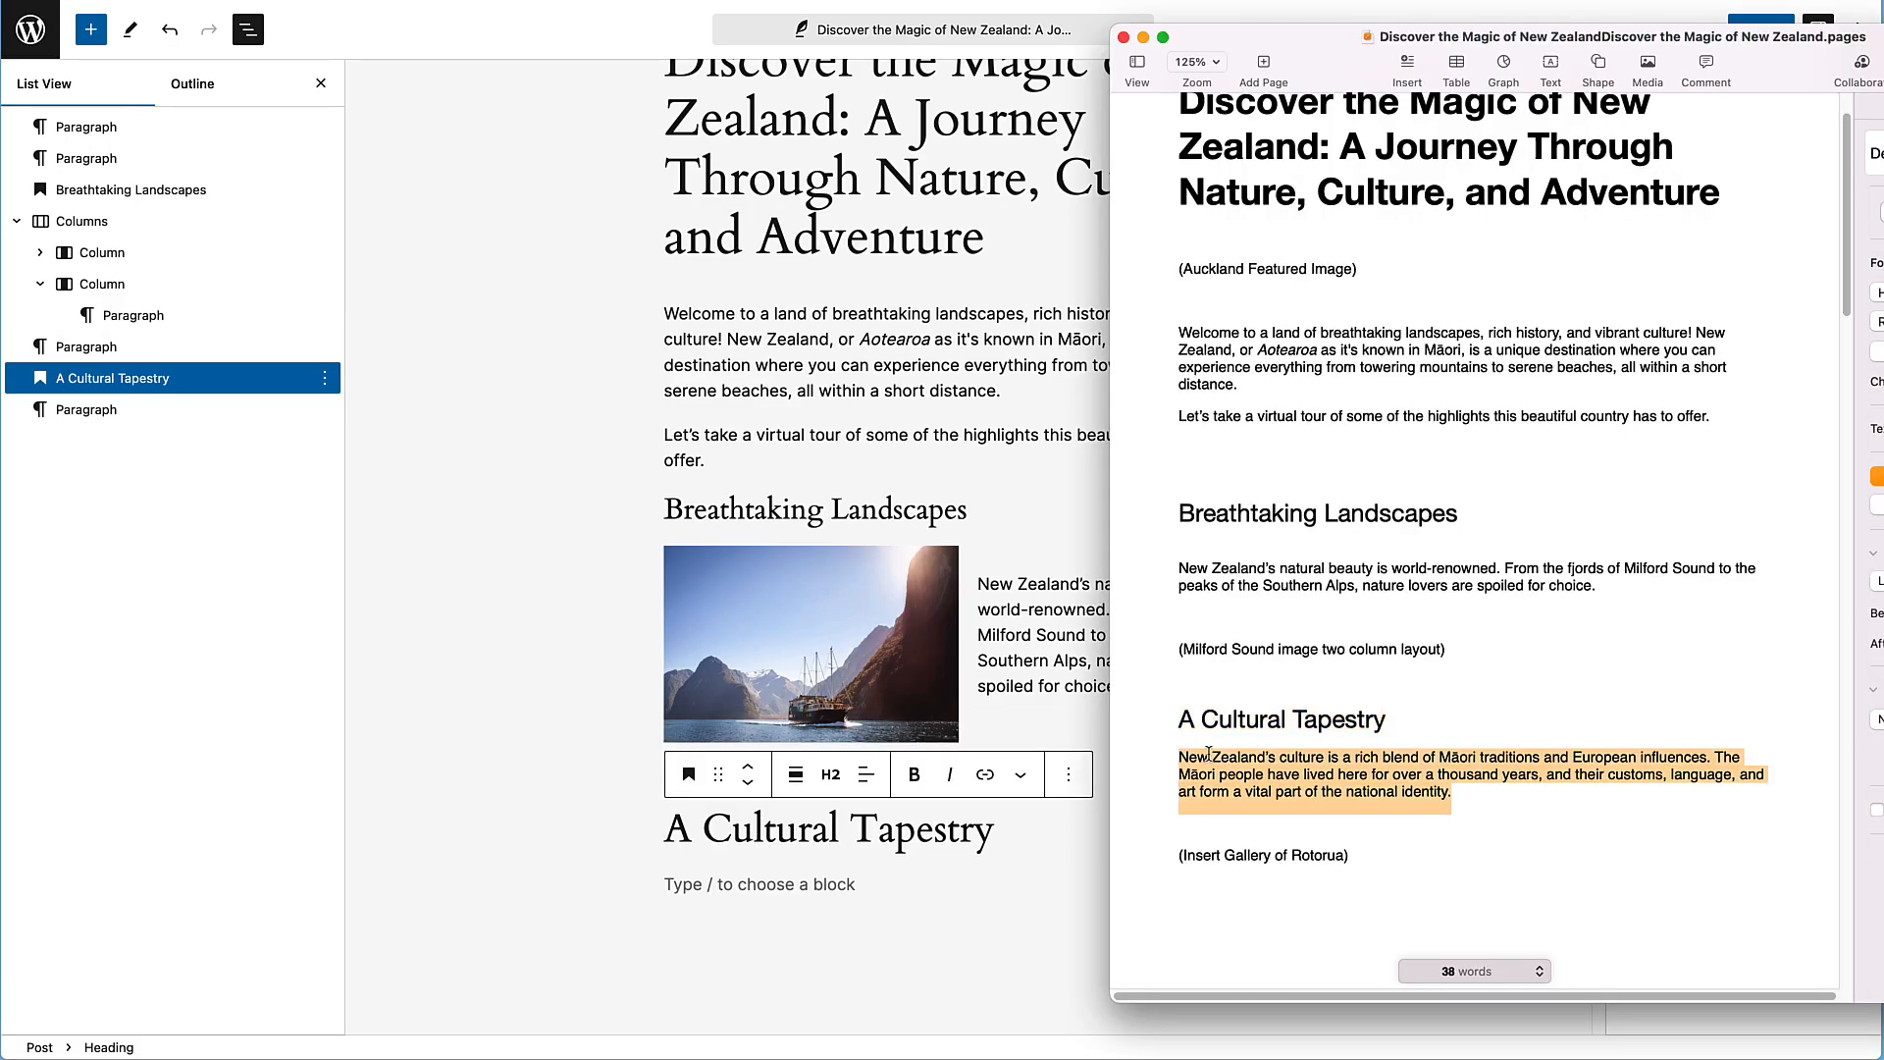
{"action": "key", "text": "super+c"}
{"action": "left_click", "coordinate": [821, 883]}
{"action": "key", "text": "super+v"}
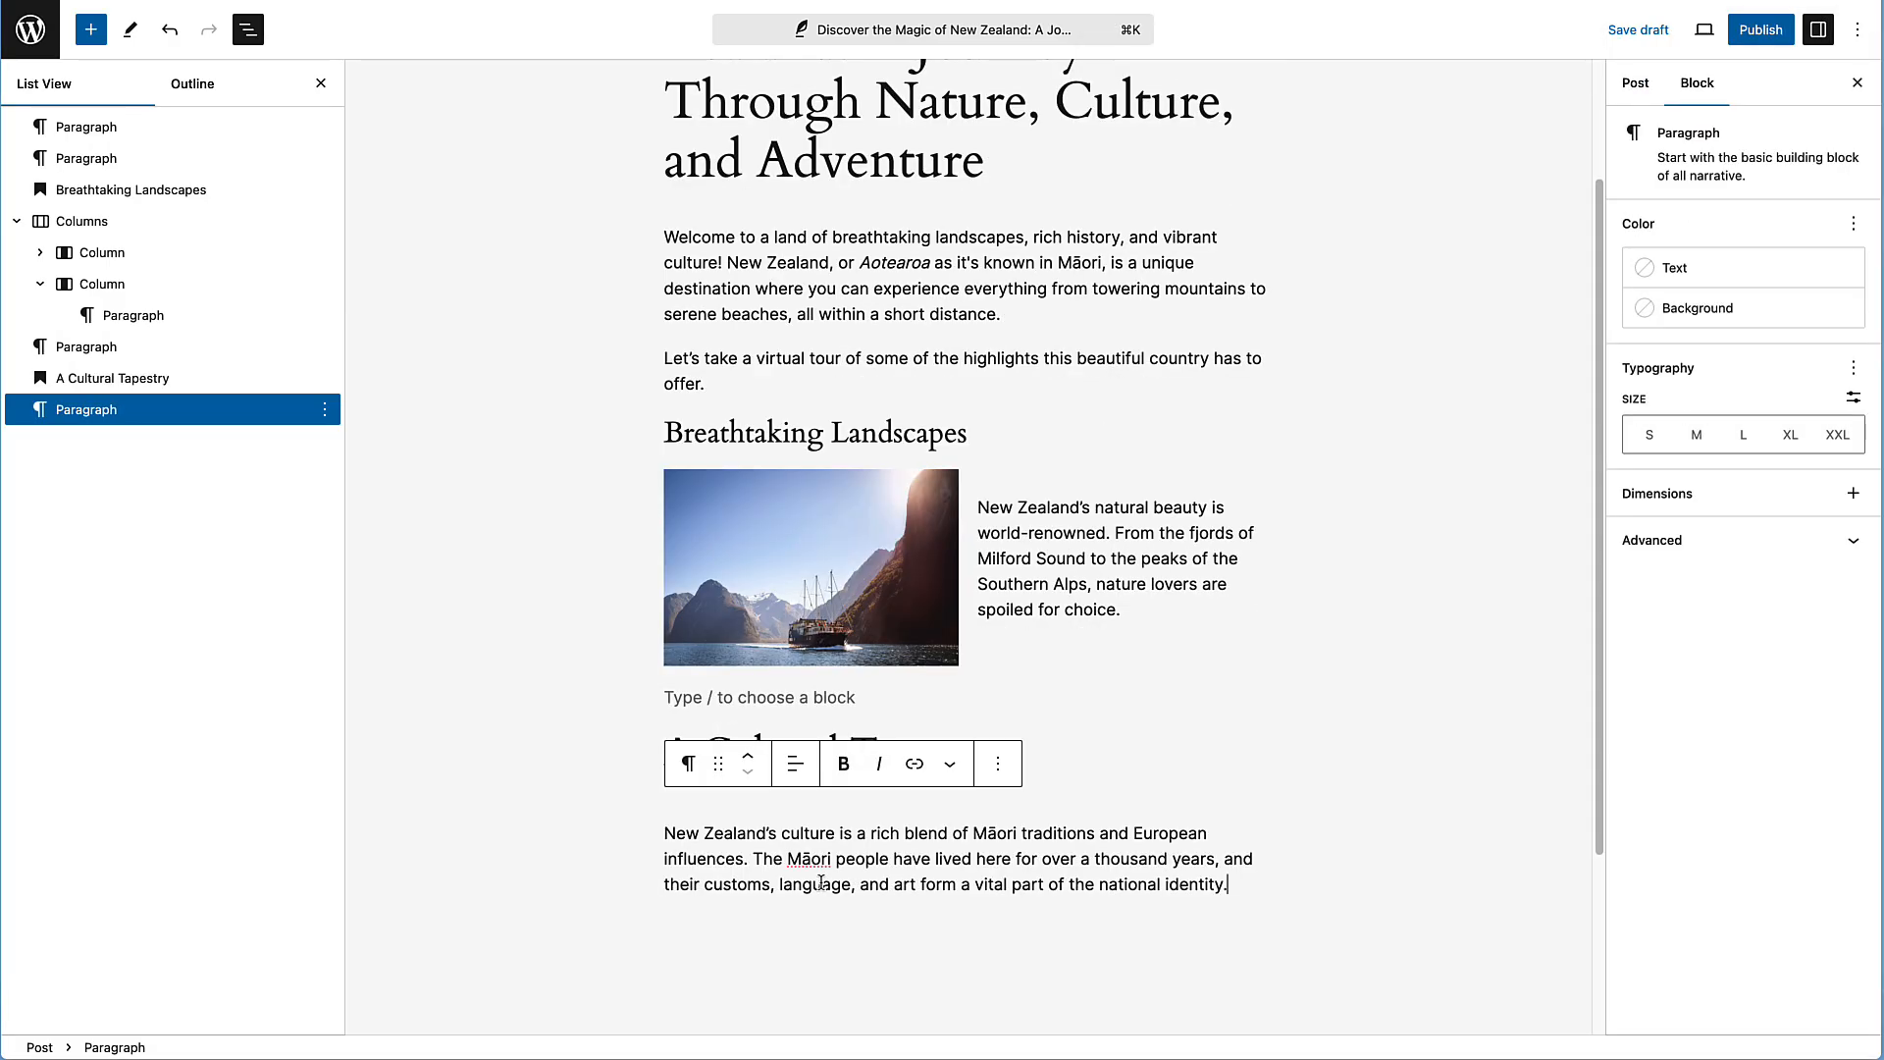
{"action": "key", "text": "Return"}
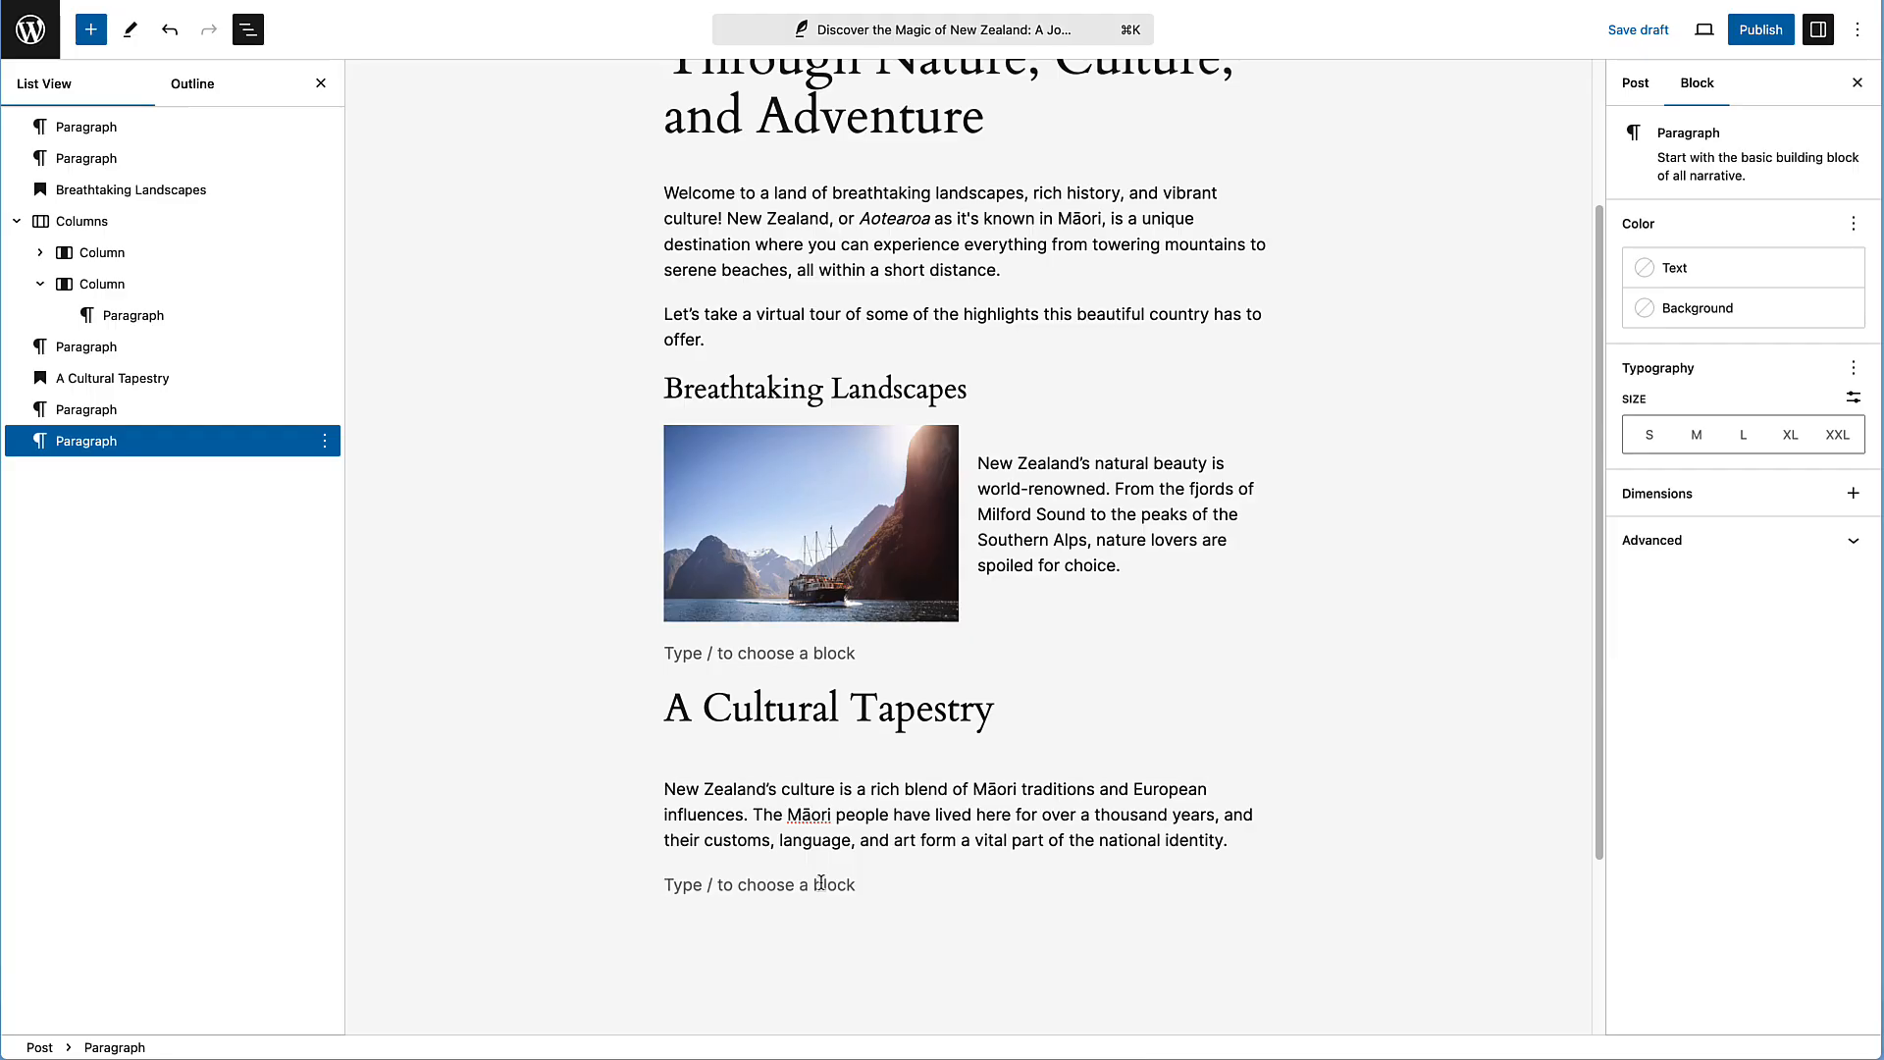
{"action": "key", "text": "super+Tab"}
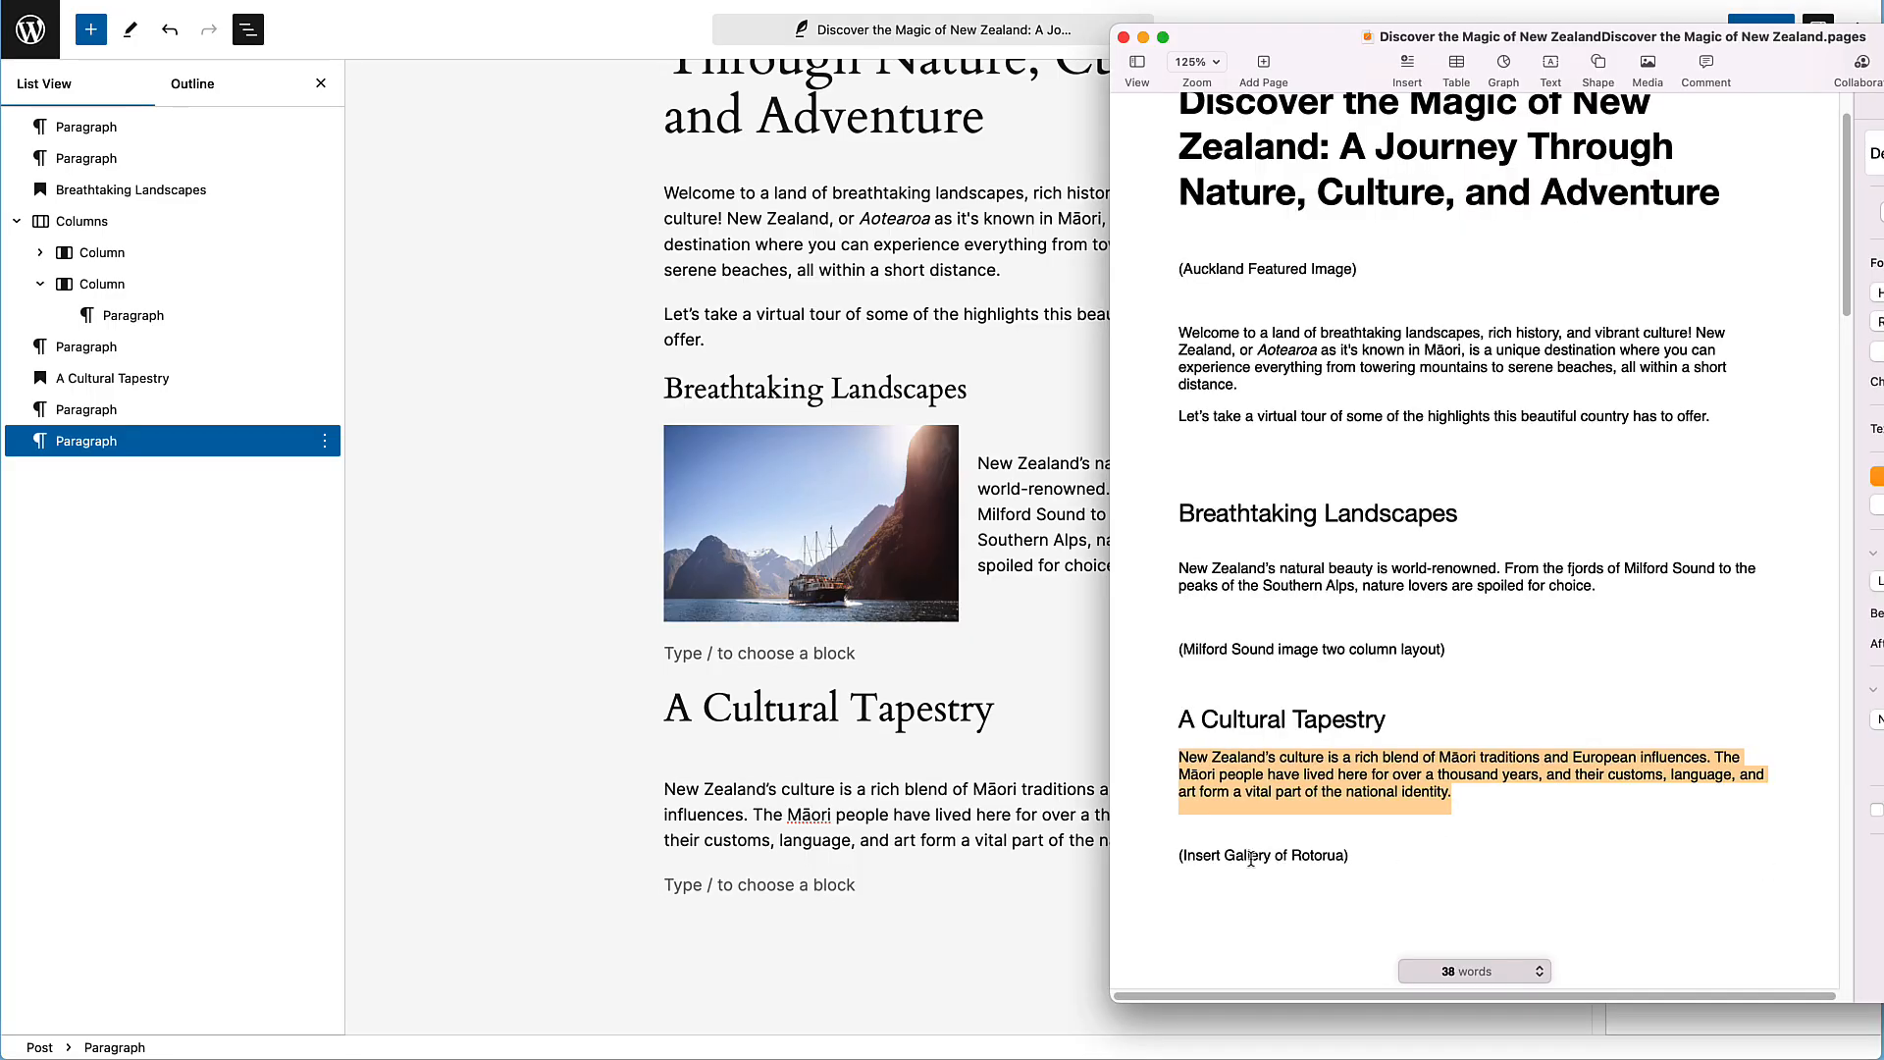
{"action": "left_click", "coordinate": [704, 904]}
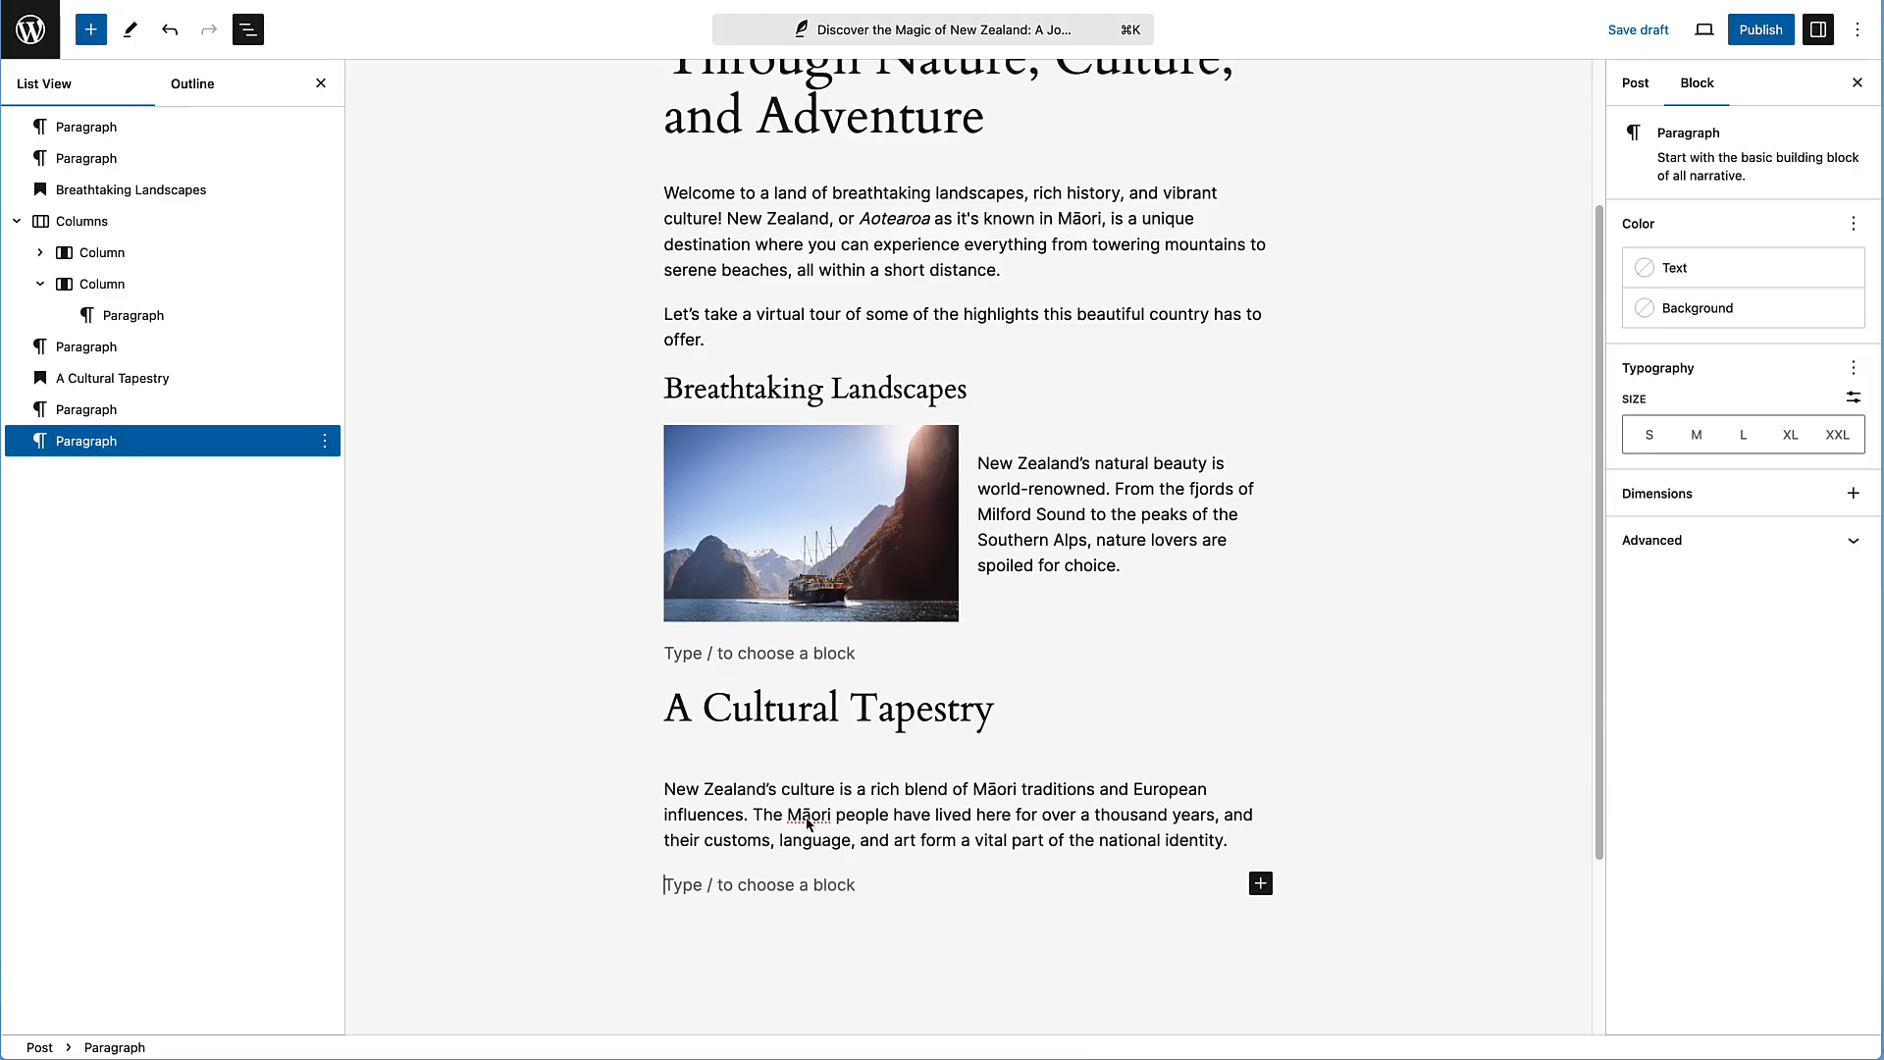
Publish the post, leave the editor and open the site's Media Library
{"action": "left_click", "coordinate": [1760, 30]}
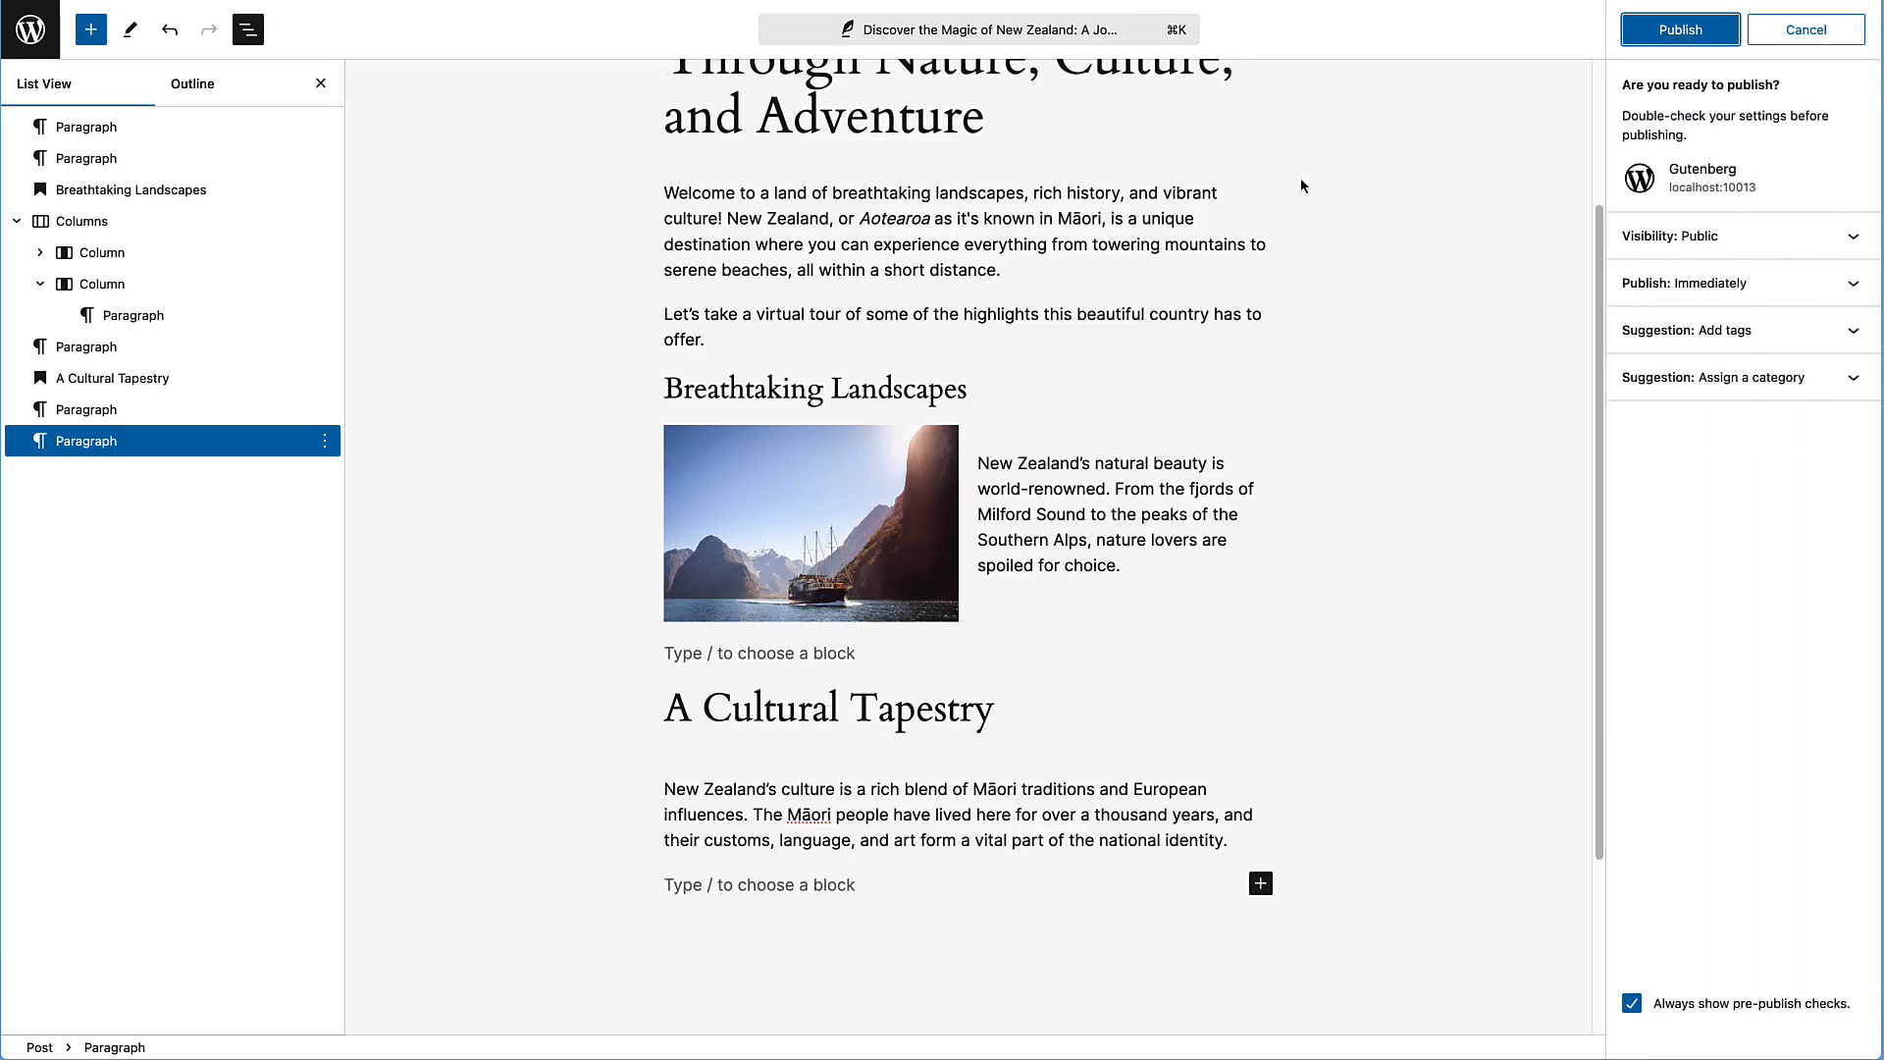
{"action": "left_click", "coordinate": [1669, 31]}
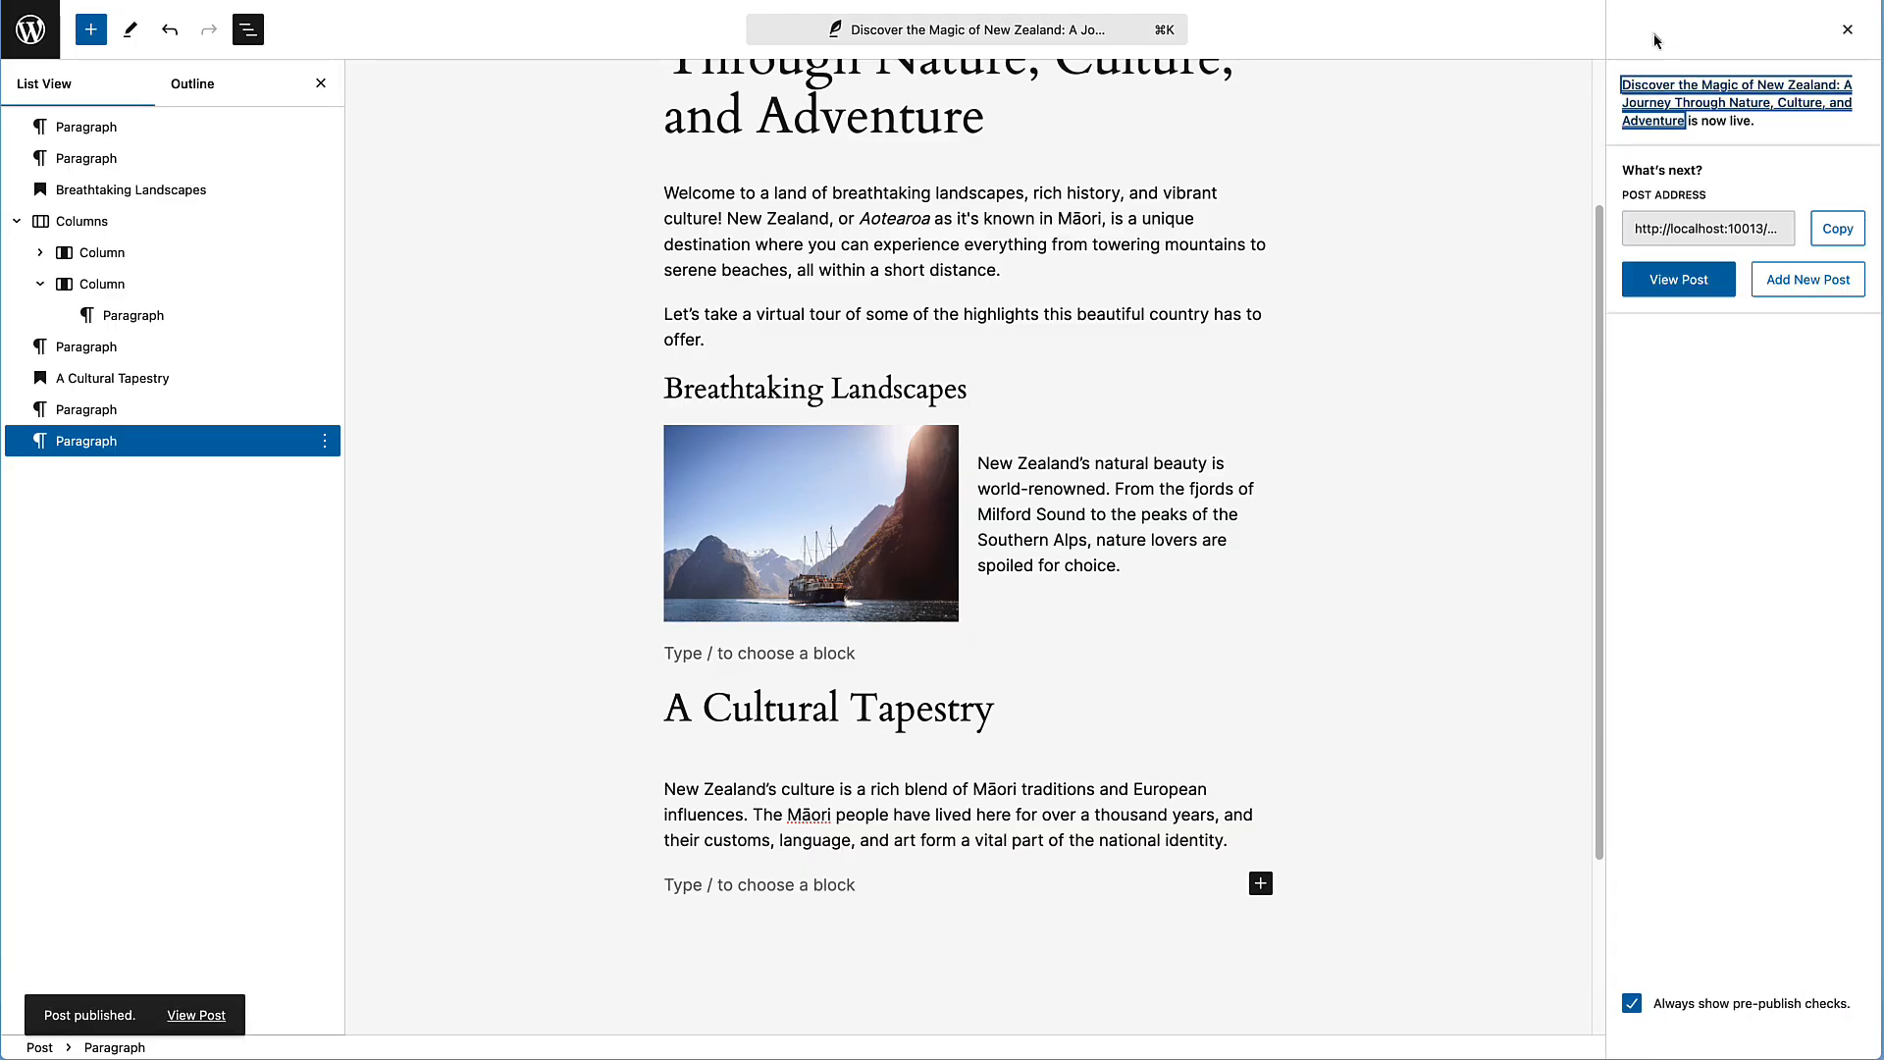
{"action": "left_click", "coordinate": [33, 31]}
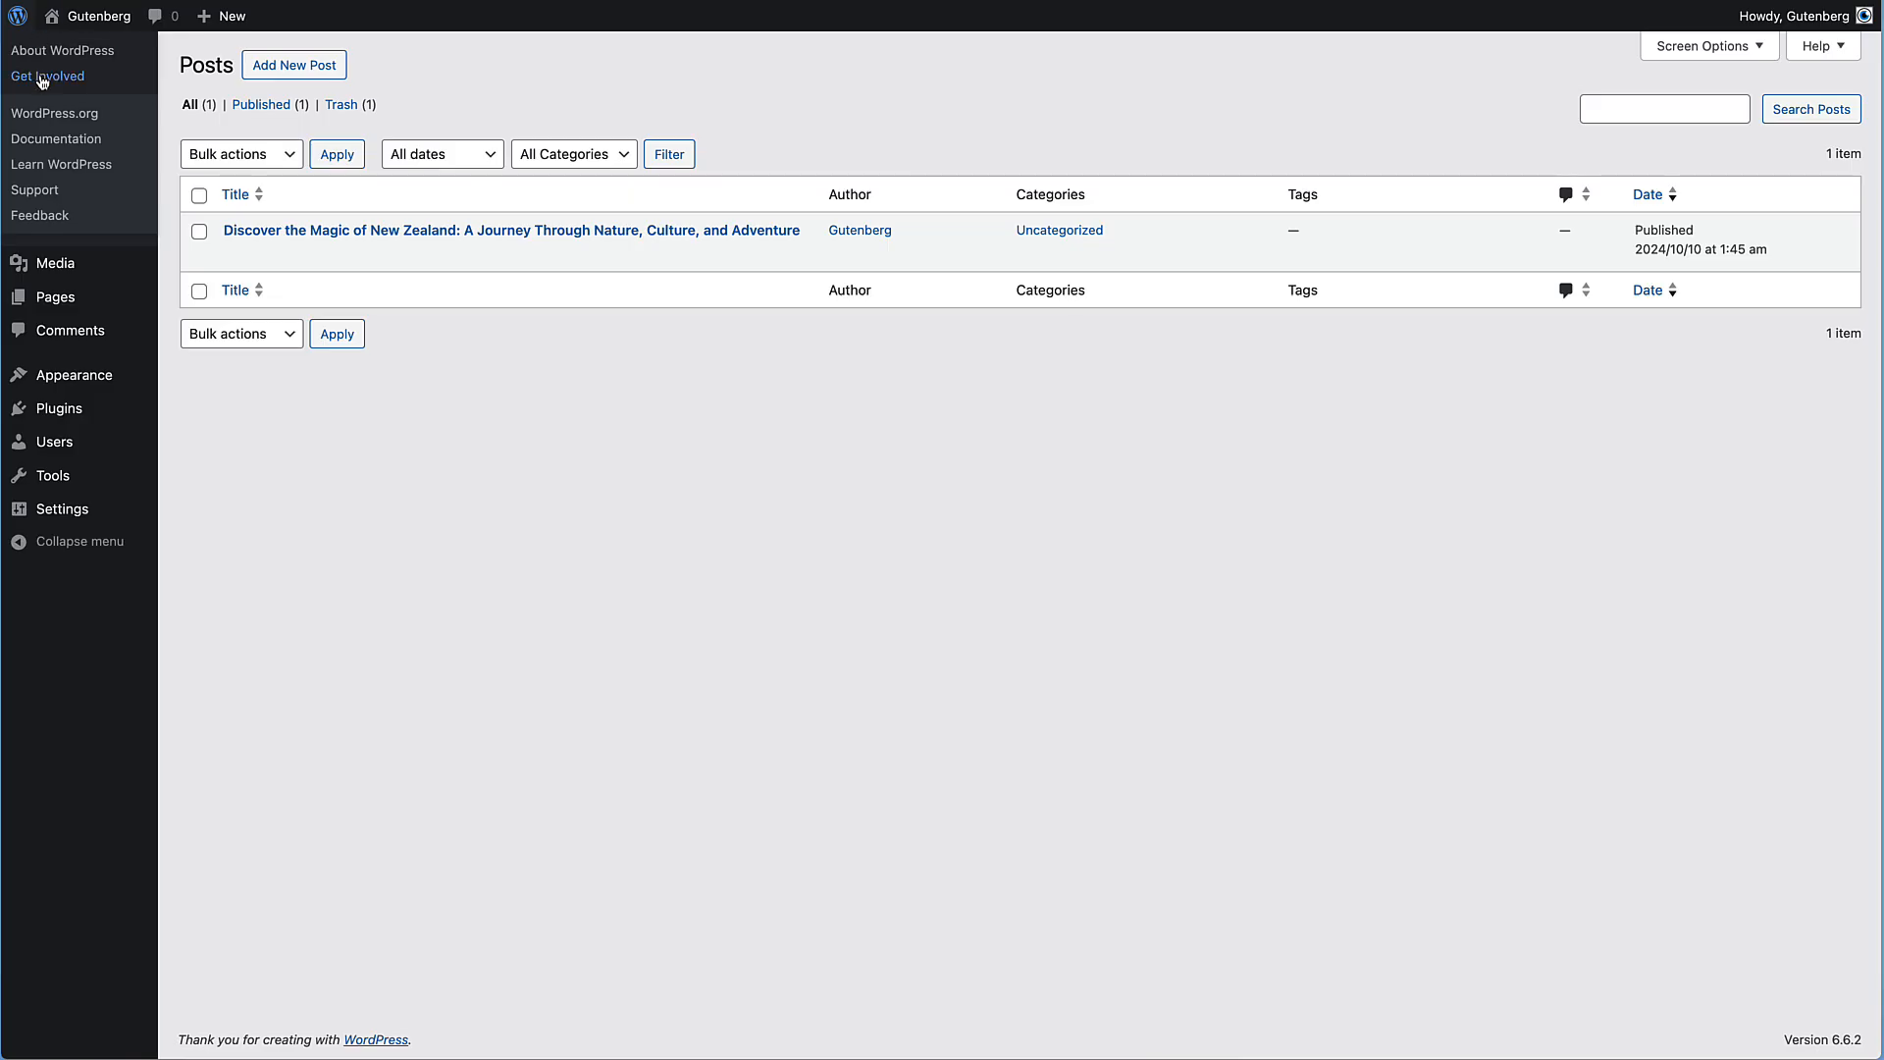
{"action": "mouse_move", "coordinate": [69, 267]}
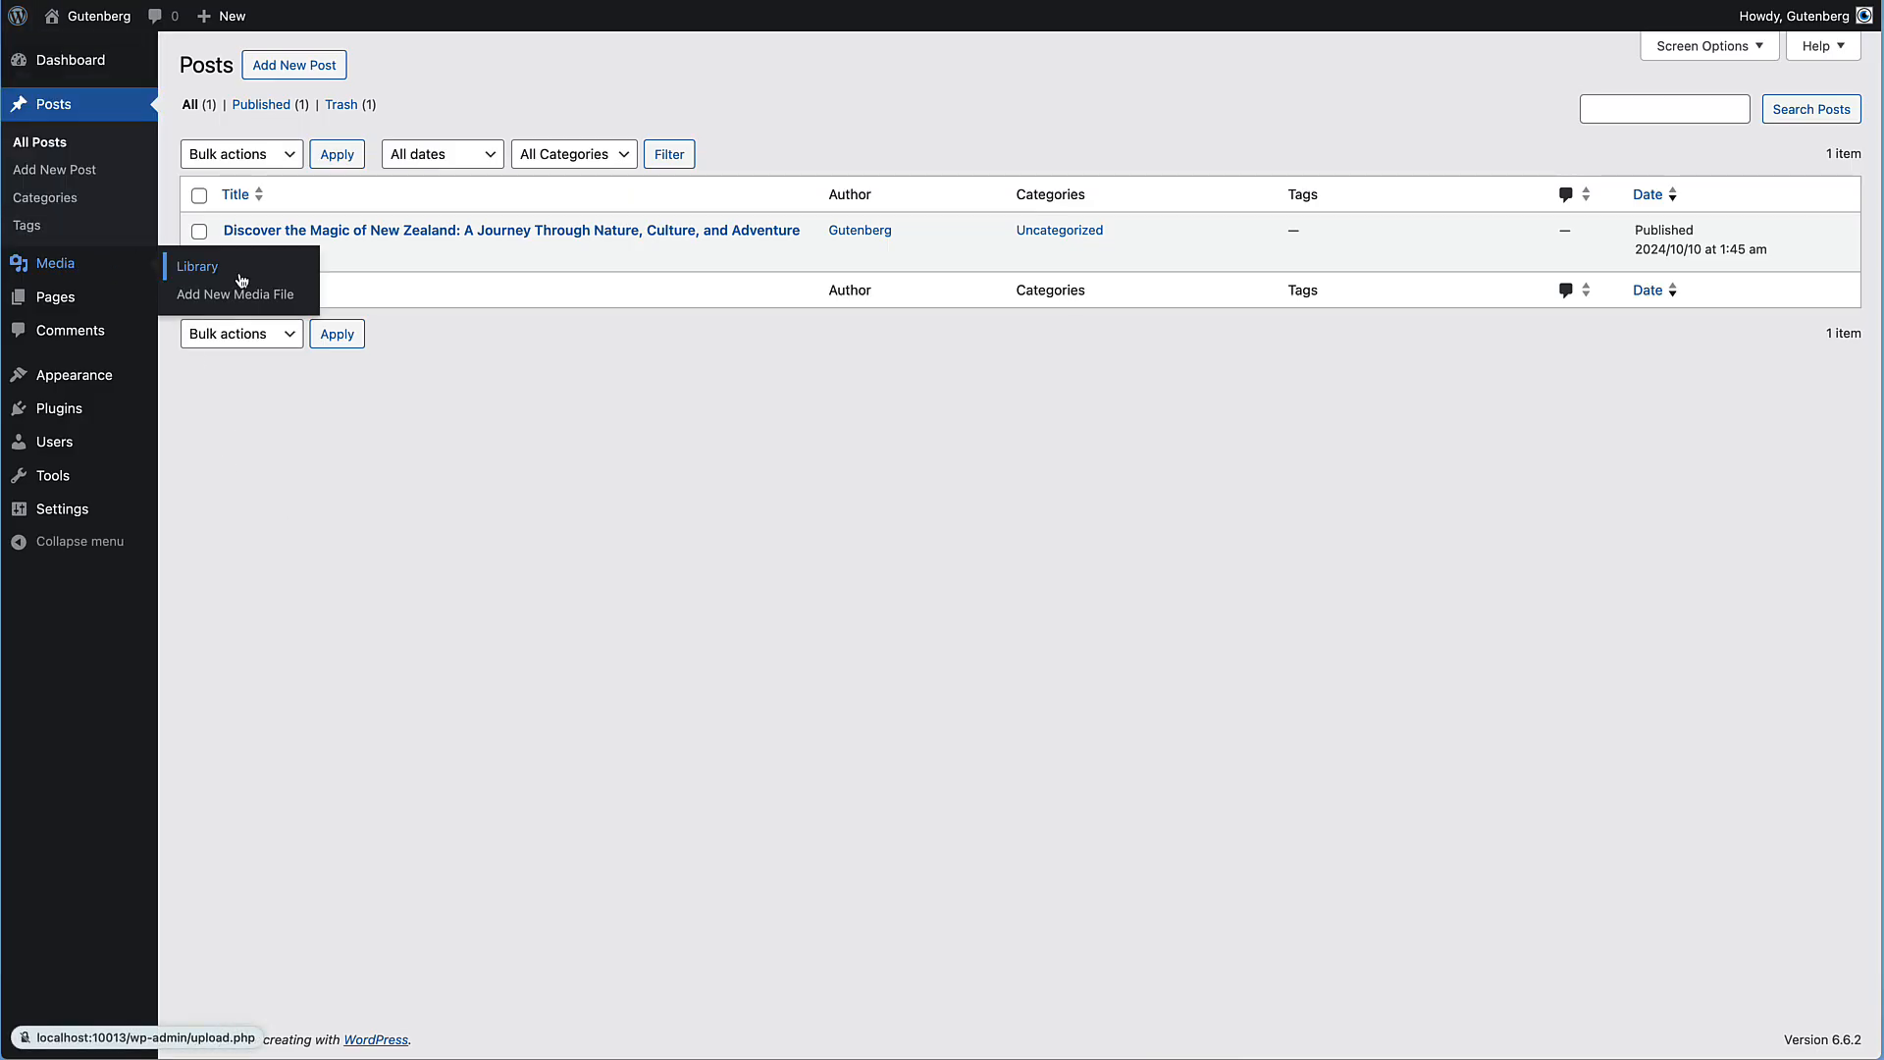
{"action": "left_click", "coordinate": [201, 268]}
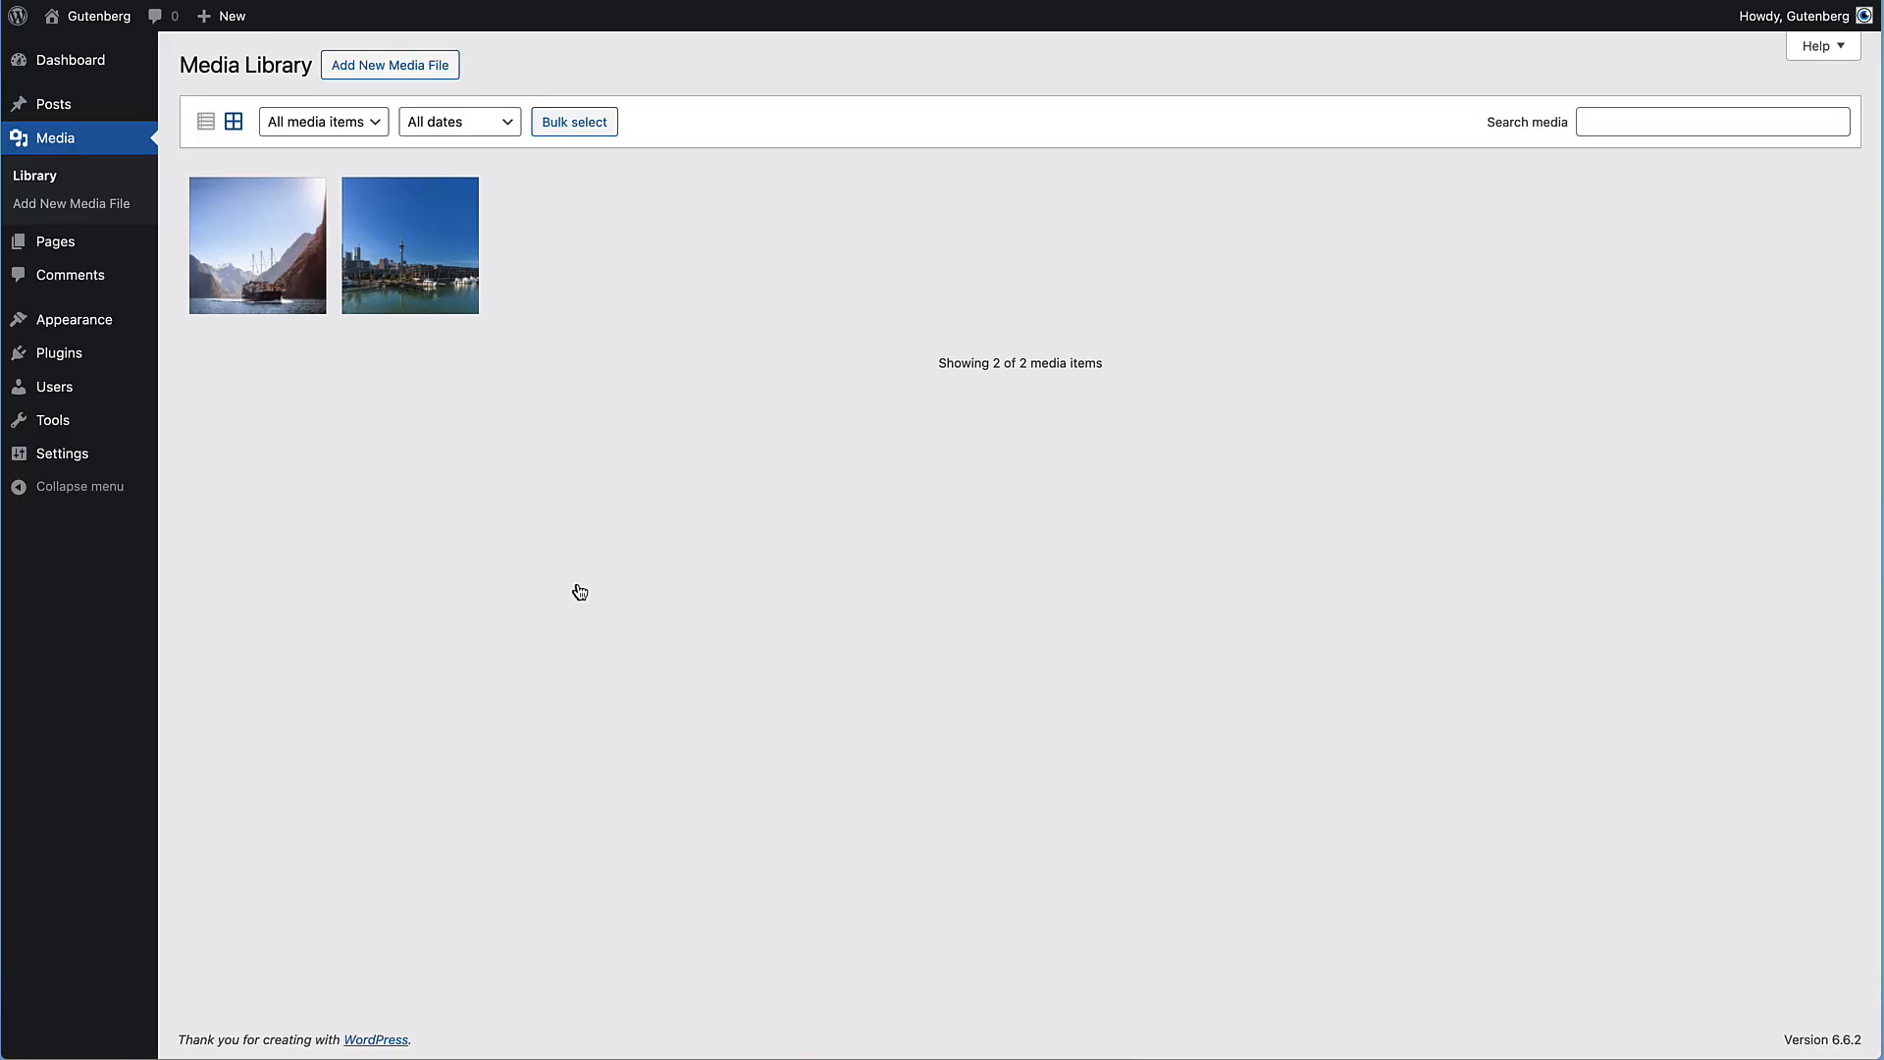
Upload the six Rotorua images, the Abel Tasman image and the north- and south-island campsites PDFs from the Blogging with Gutenburg folder
{"action": "key", "text": "super+Tab"}
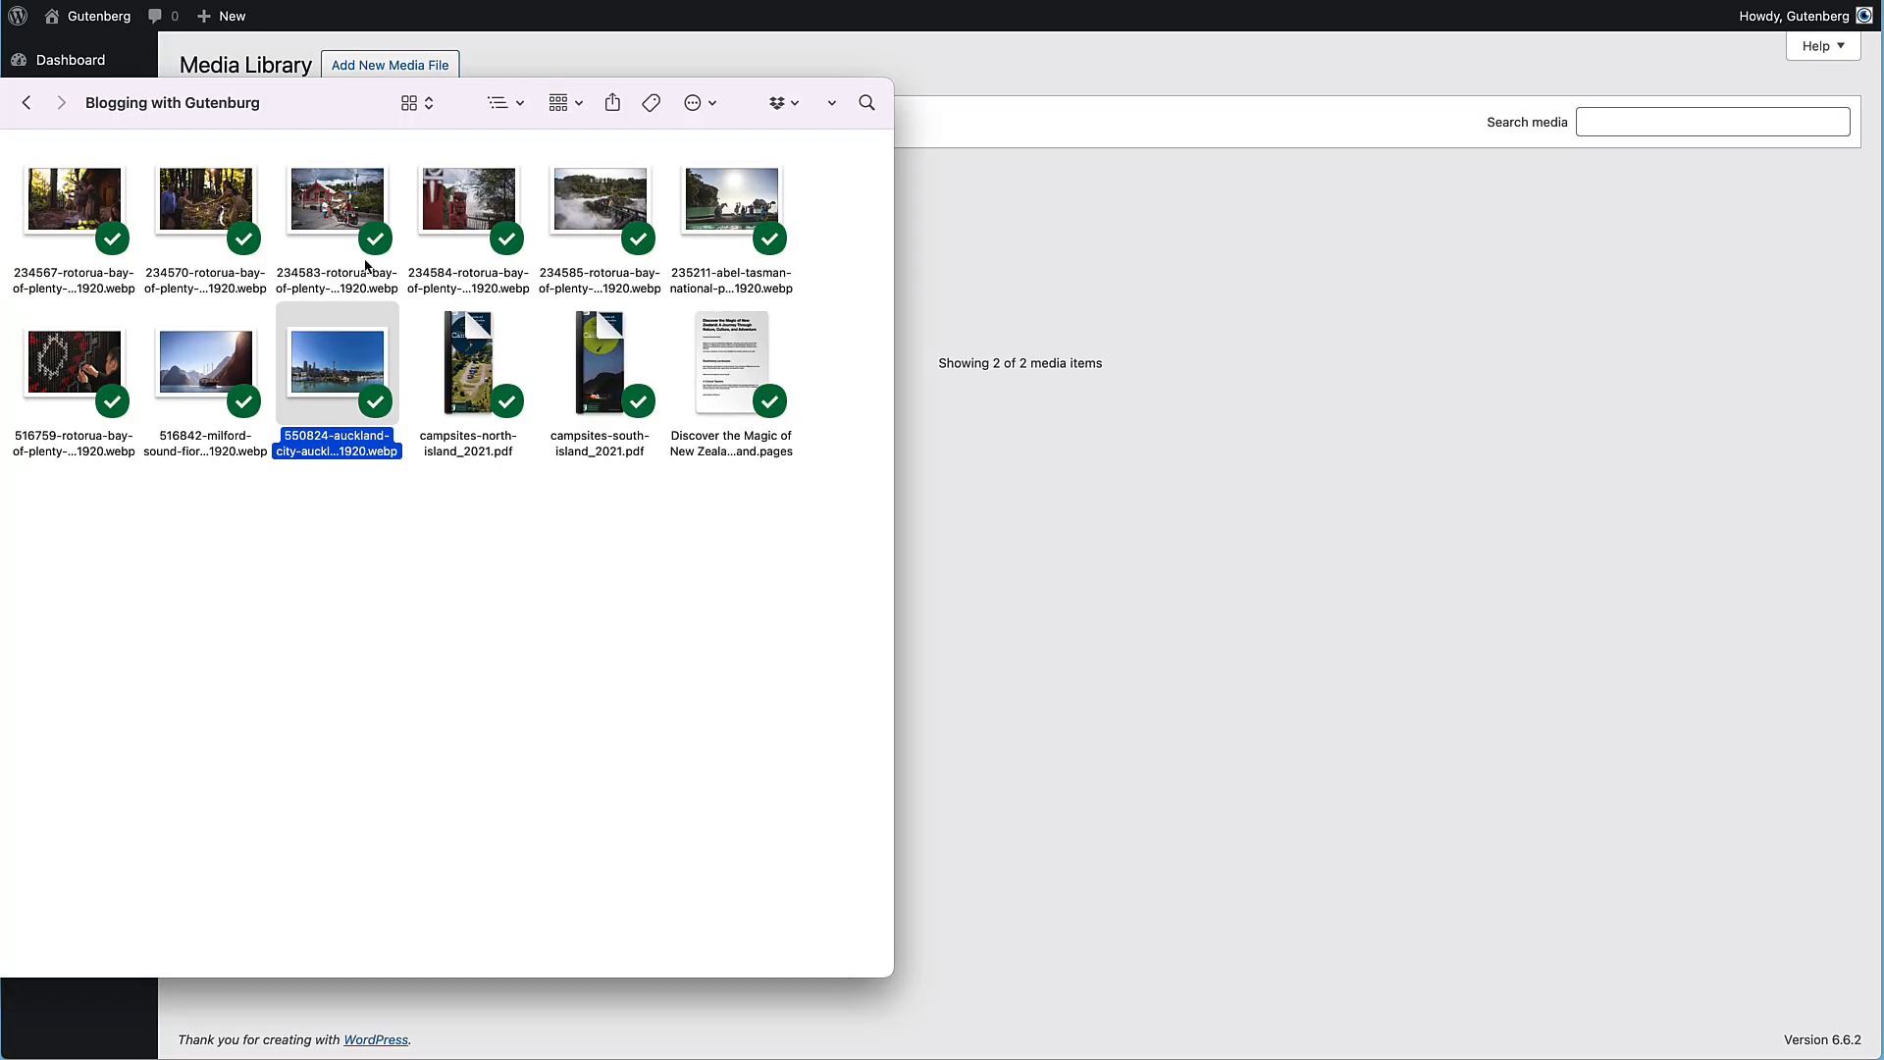
{"action": "left_click_drag", "start_coordinate": [351, 118], "coordinate": [1043, 590]}
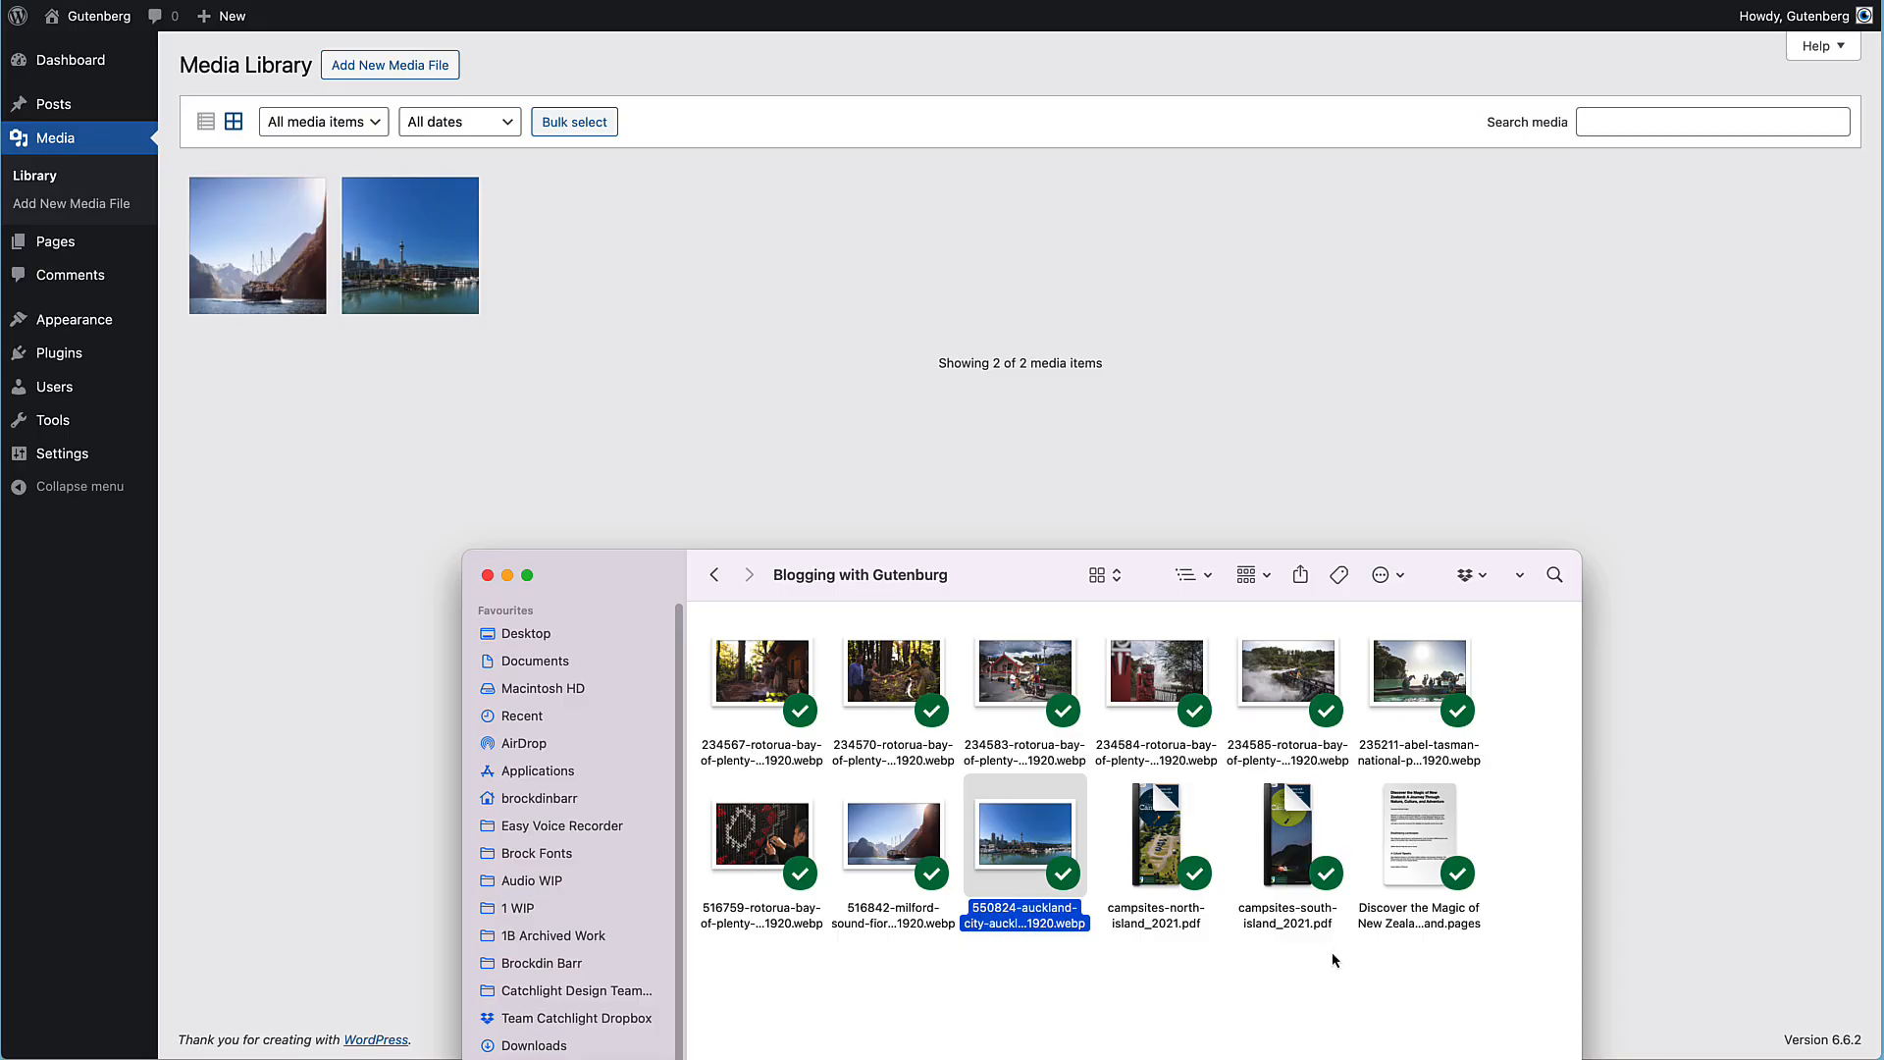
{"action": "left_click_drag", "start_coordinate": [1328, 952], "coordinate": [800, 842]}
{"action": "left_click", "coordinate": [1524, 700]}
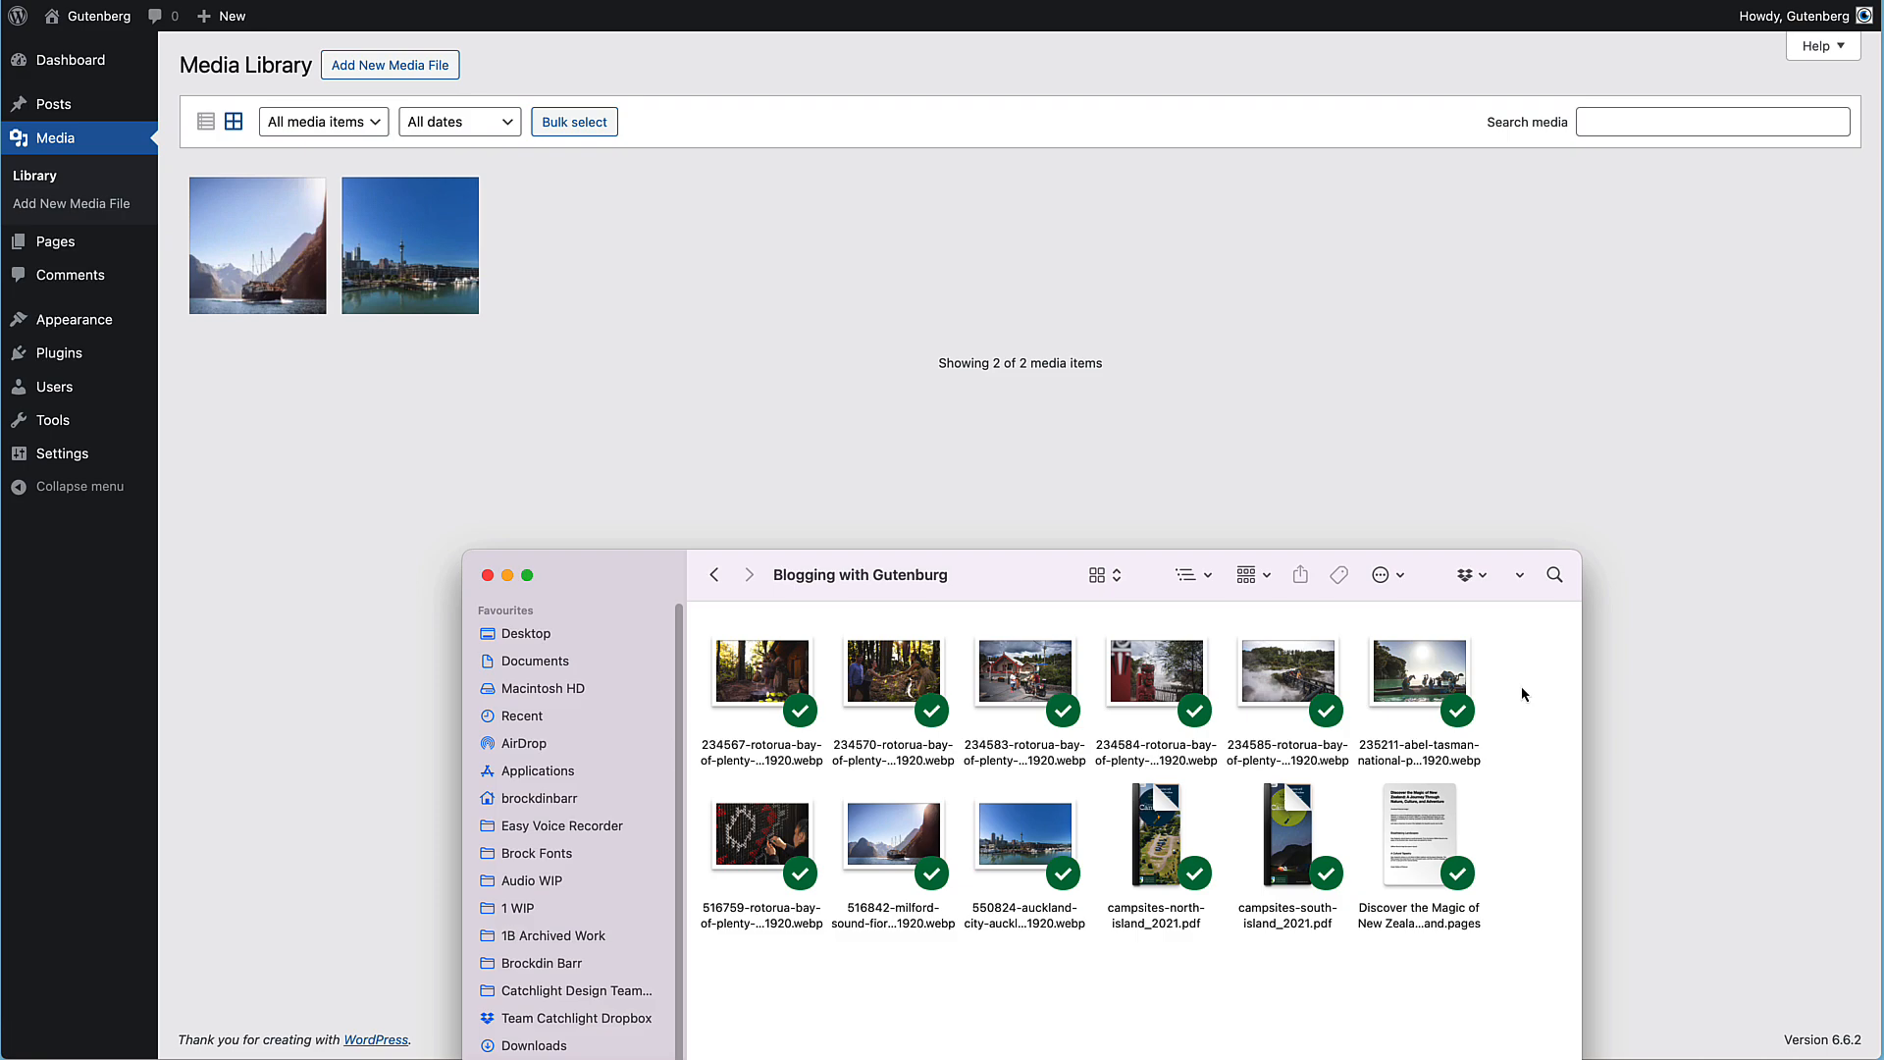
{"action": "left_click_drag", "start_coordinate": [1524, 695], "coordinate": [824, 673]}
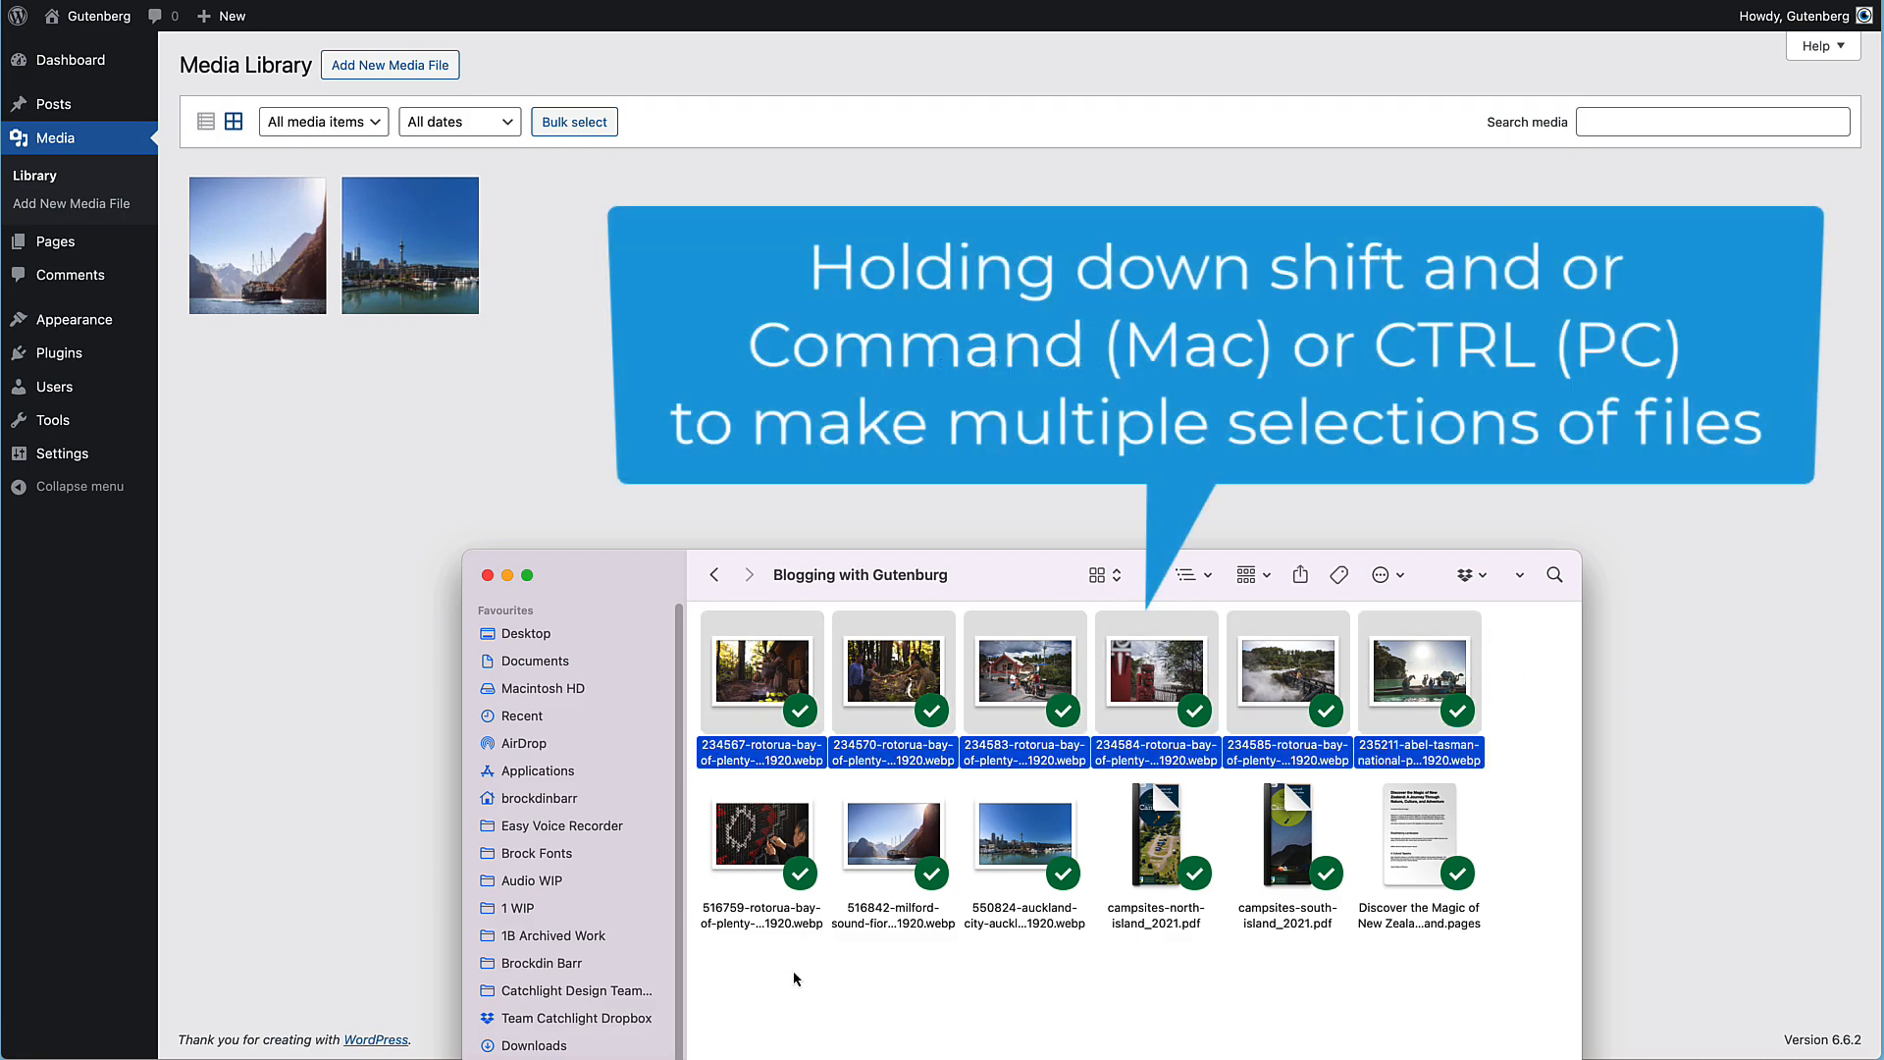
{"action": "left_click", "coordinate": [775, 842], "text": "super"}
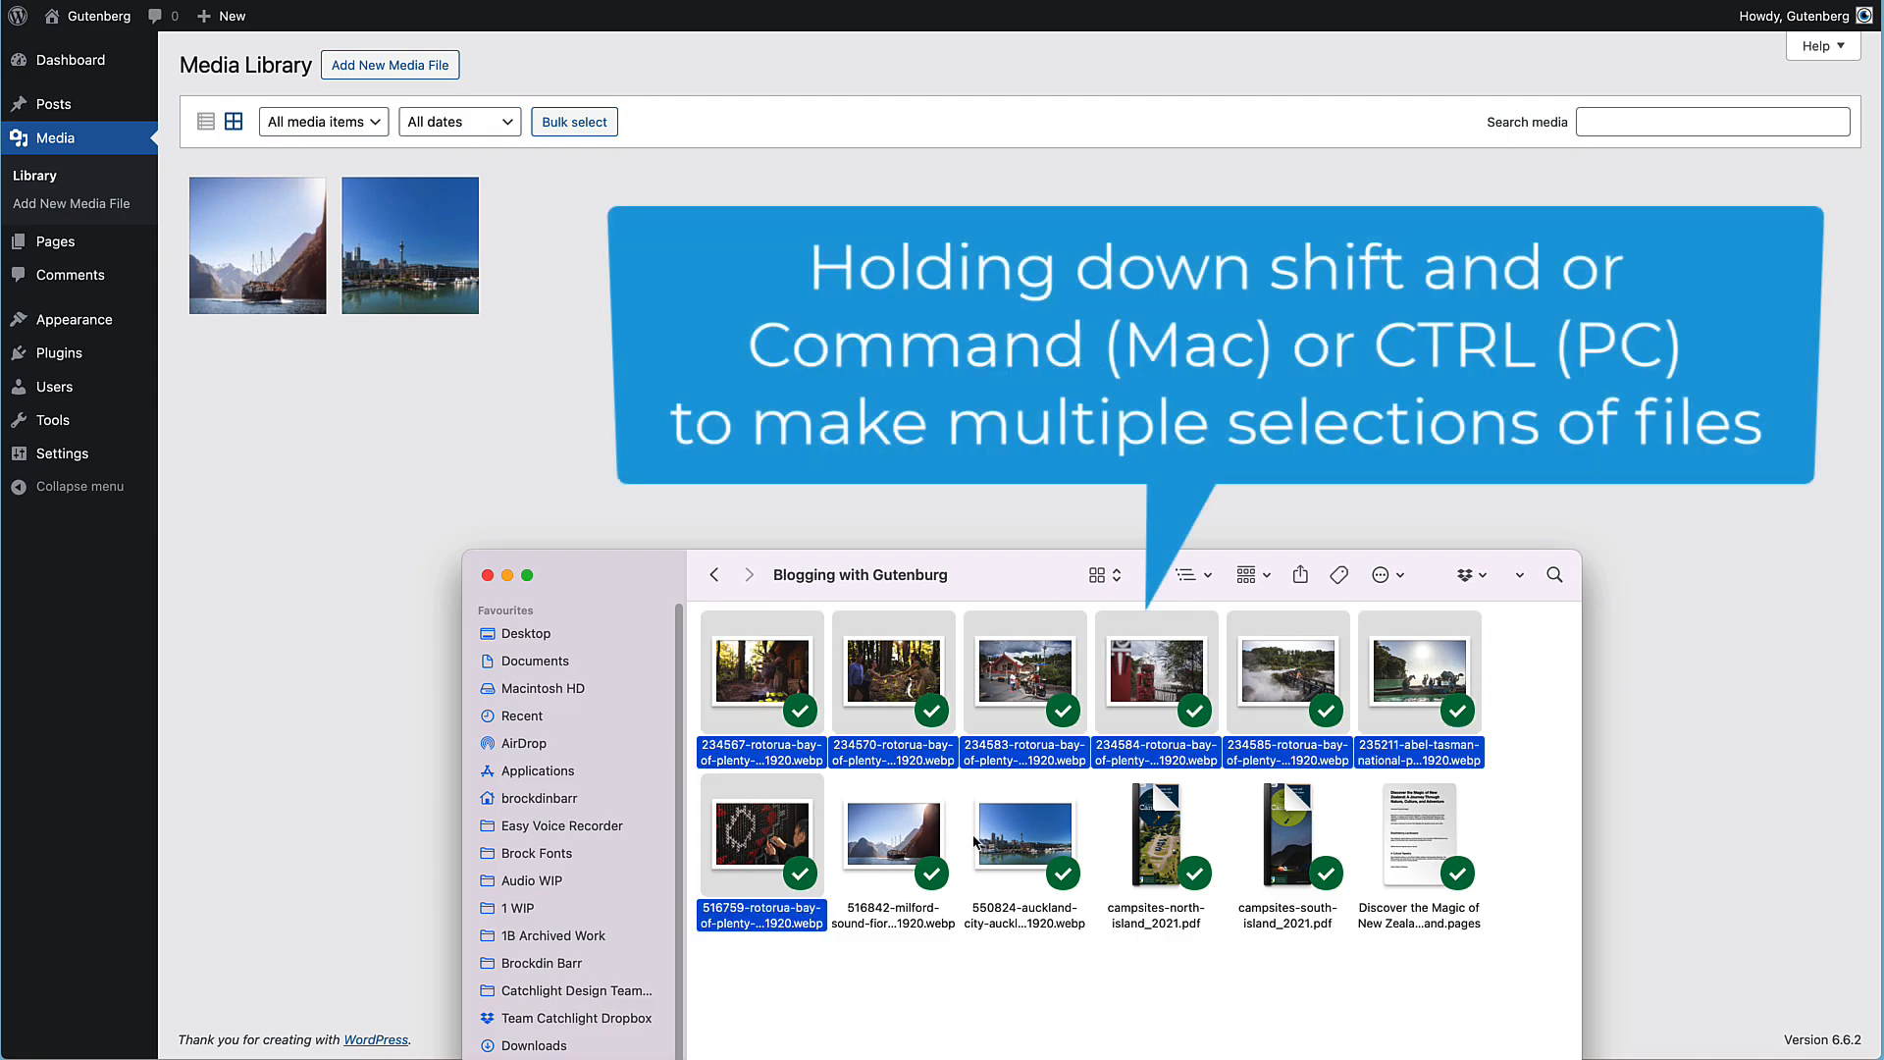
{"action": "left_click", "coordinate": [1162, 835], "text": "super"}
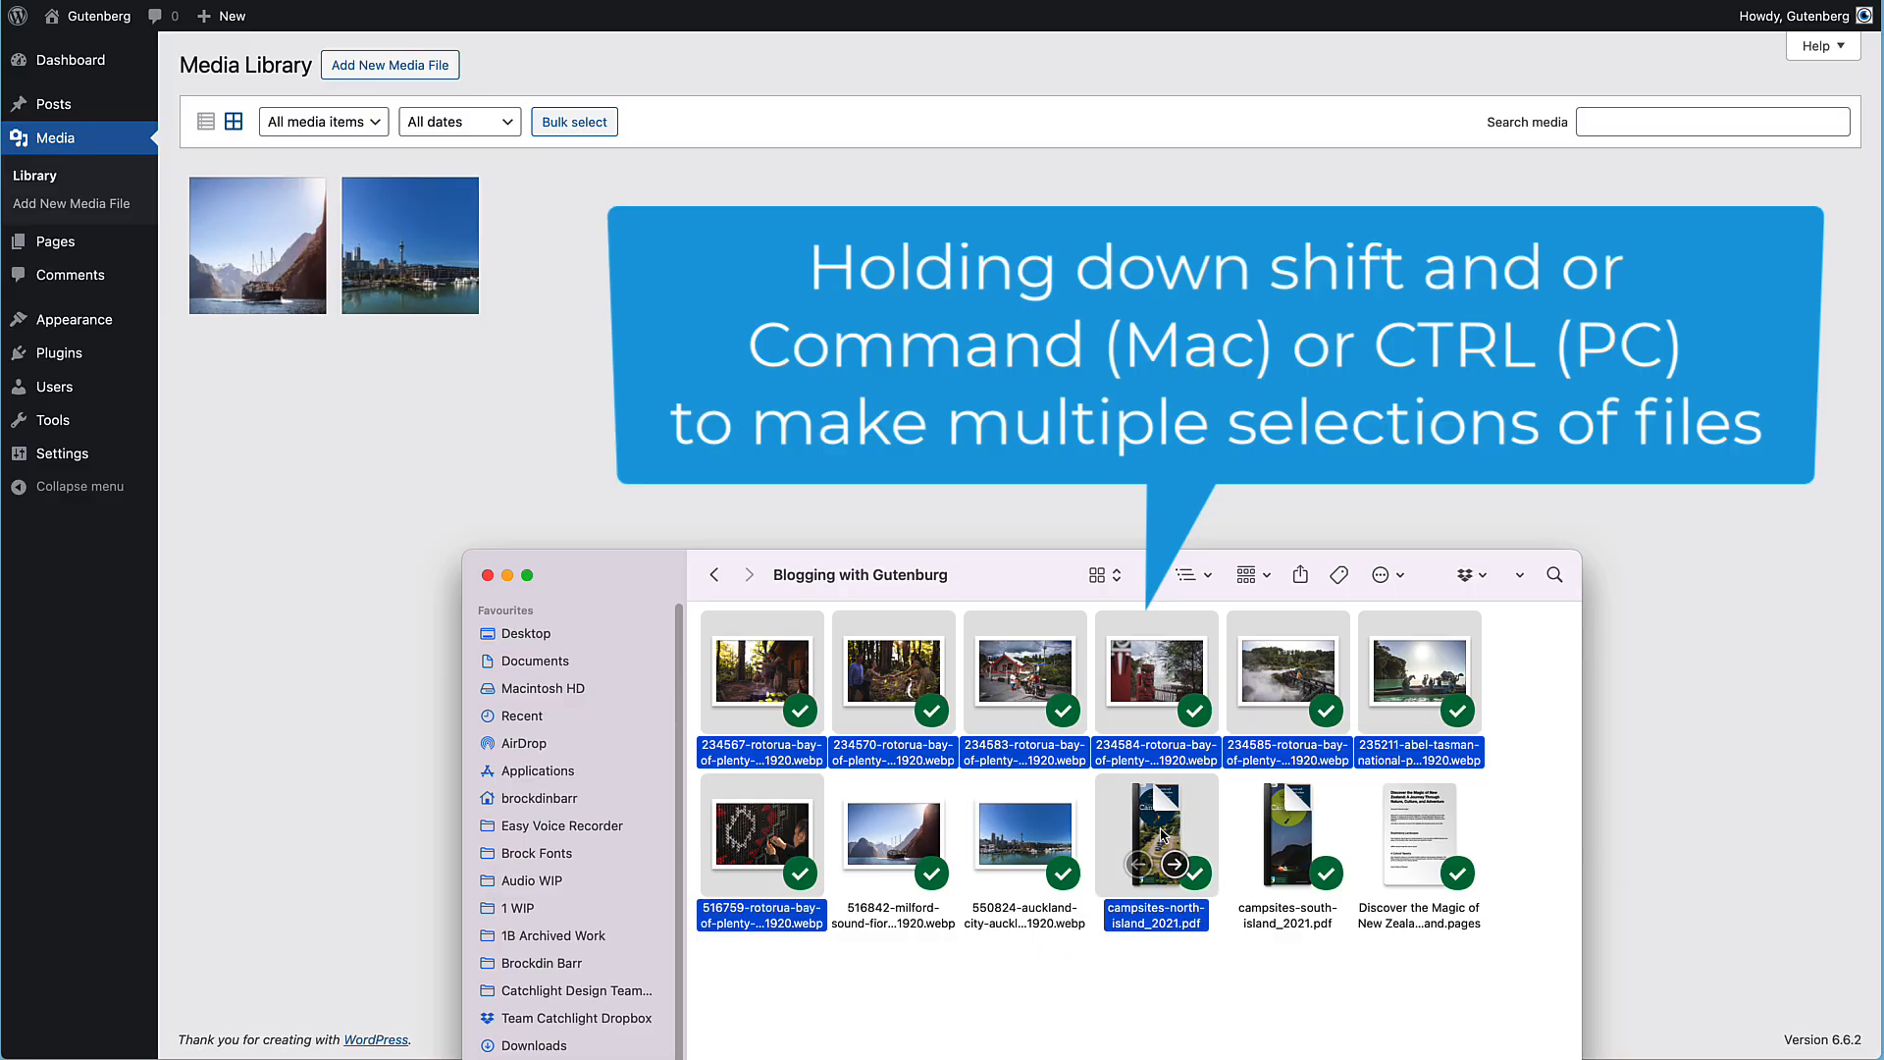
{"action": "left_click", "coordinate": [1292, 835], "text": "super"}
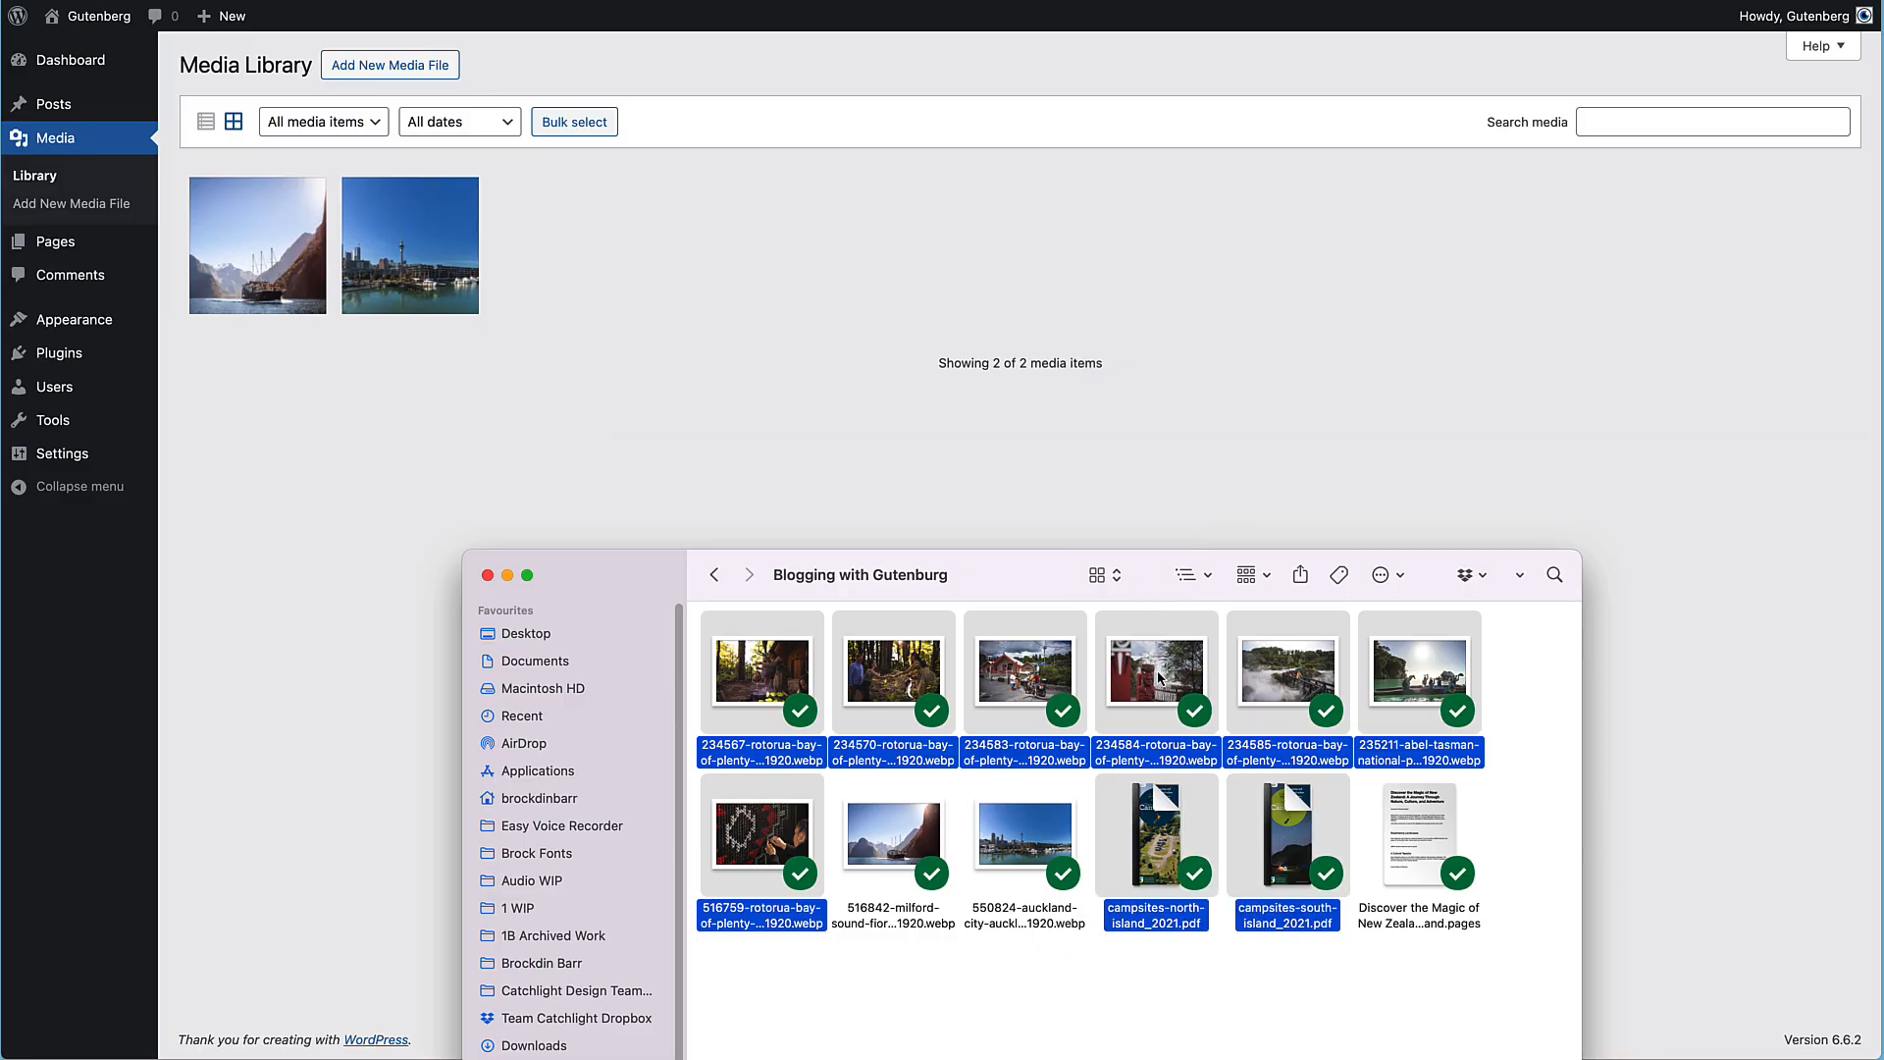
{"action": "left_click_drag", "start_coordinate": [1158, 675], "coordinate": [946, 353]}
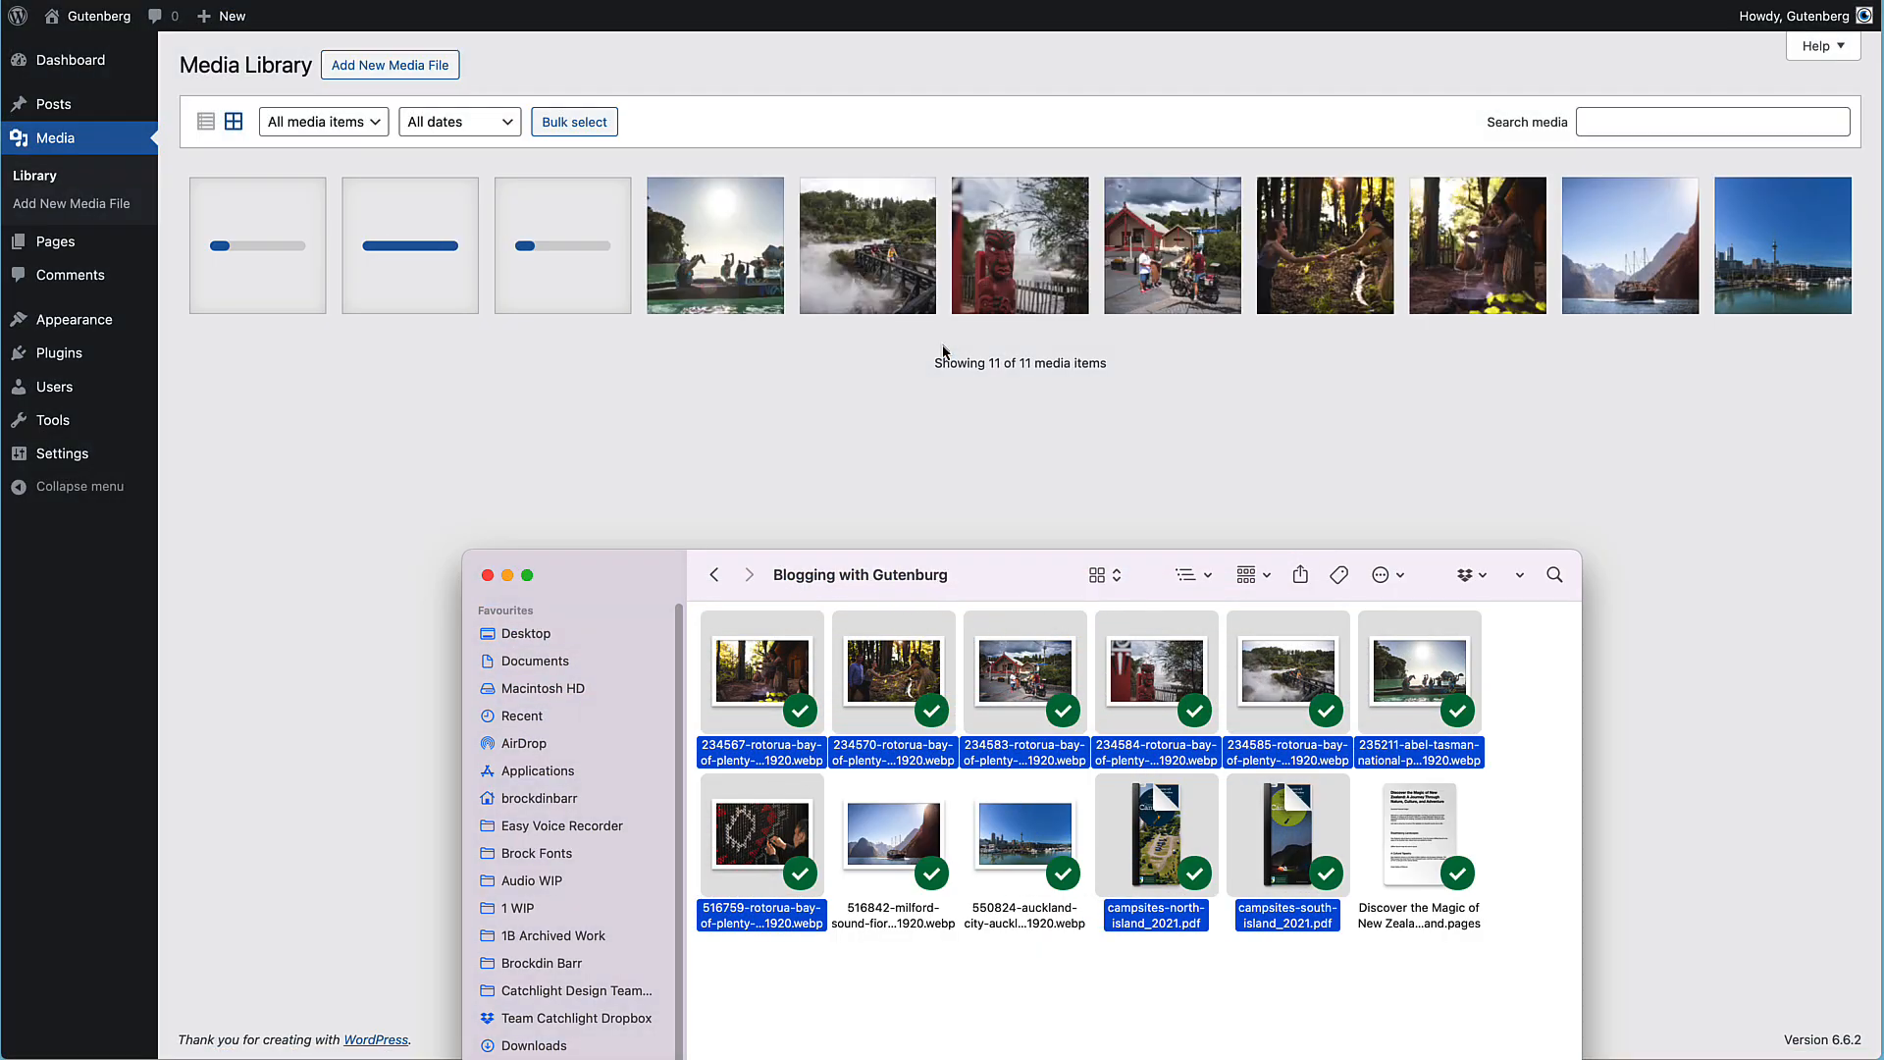
{"action": "left_click", "coordinate": [962, 530]}
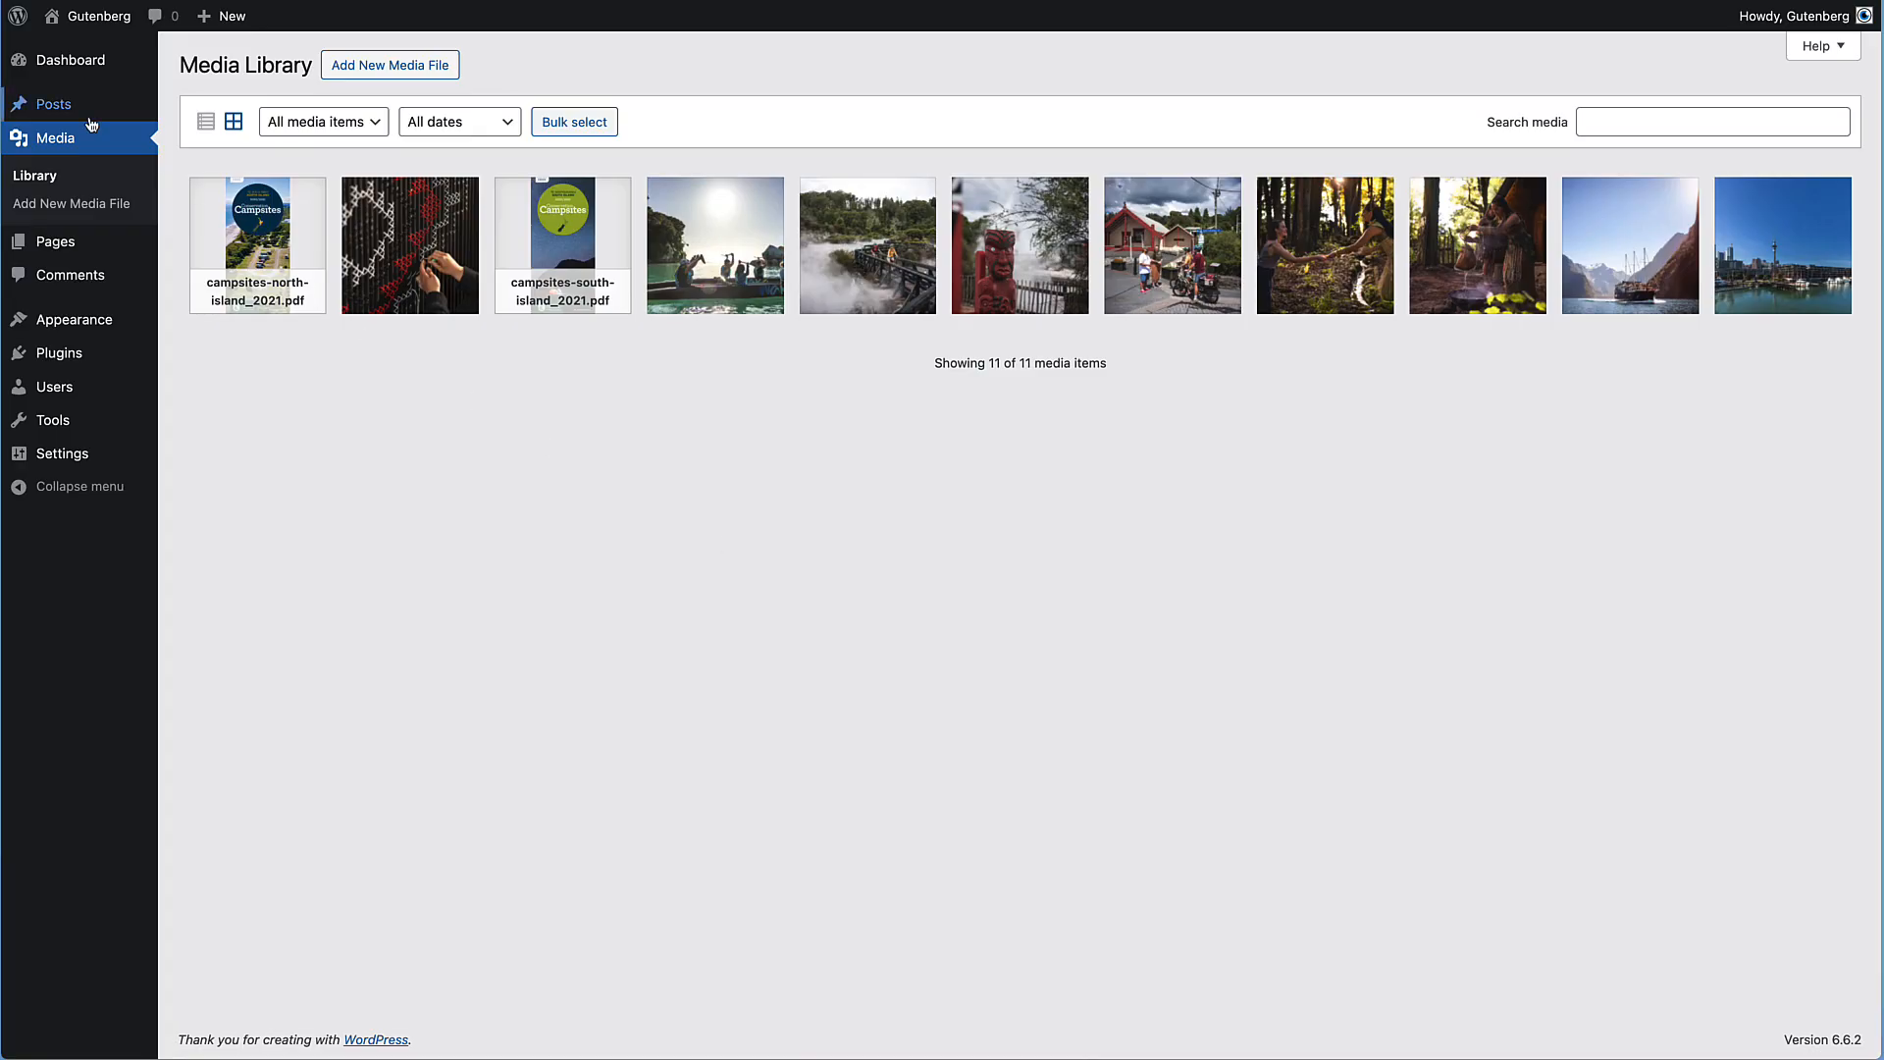
Reopen the "Discover the Magic of New Zealand" post for editing from the list of all posts
{"action": "mouse_move", "coordinate": [64, 108]}
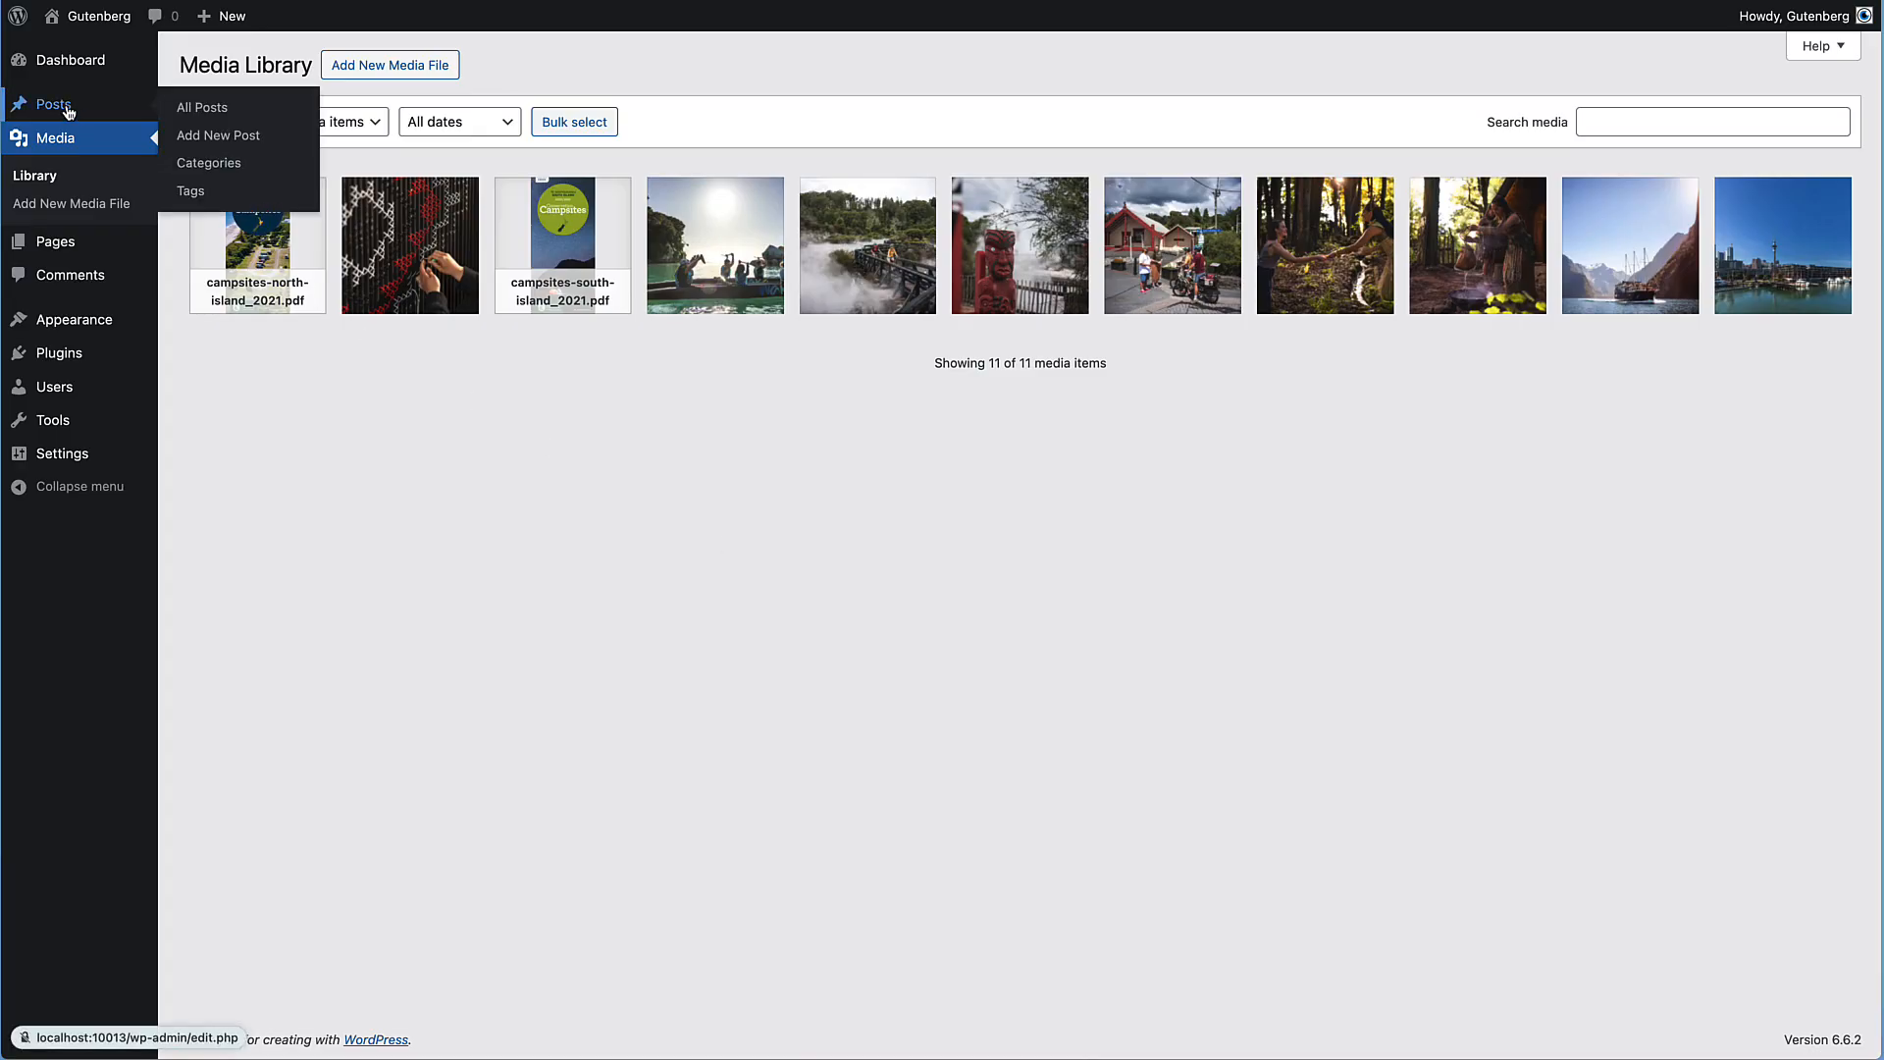
{"action": "left_click", "coordinate": [213, 113]}
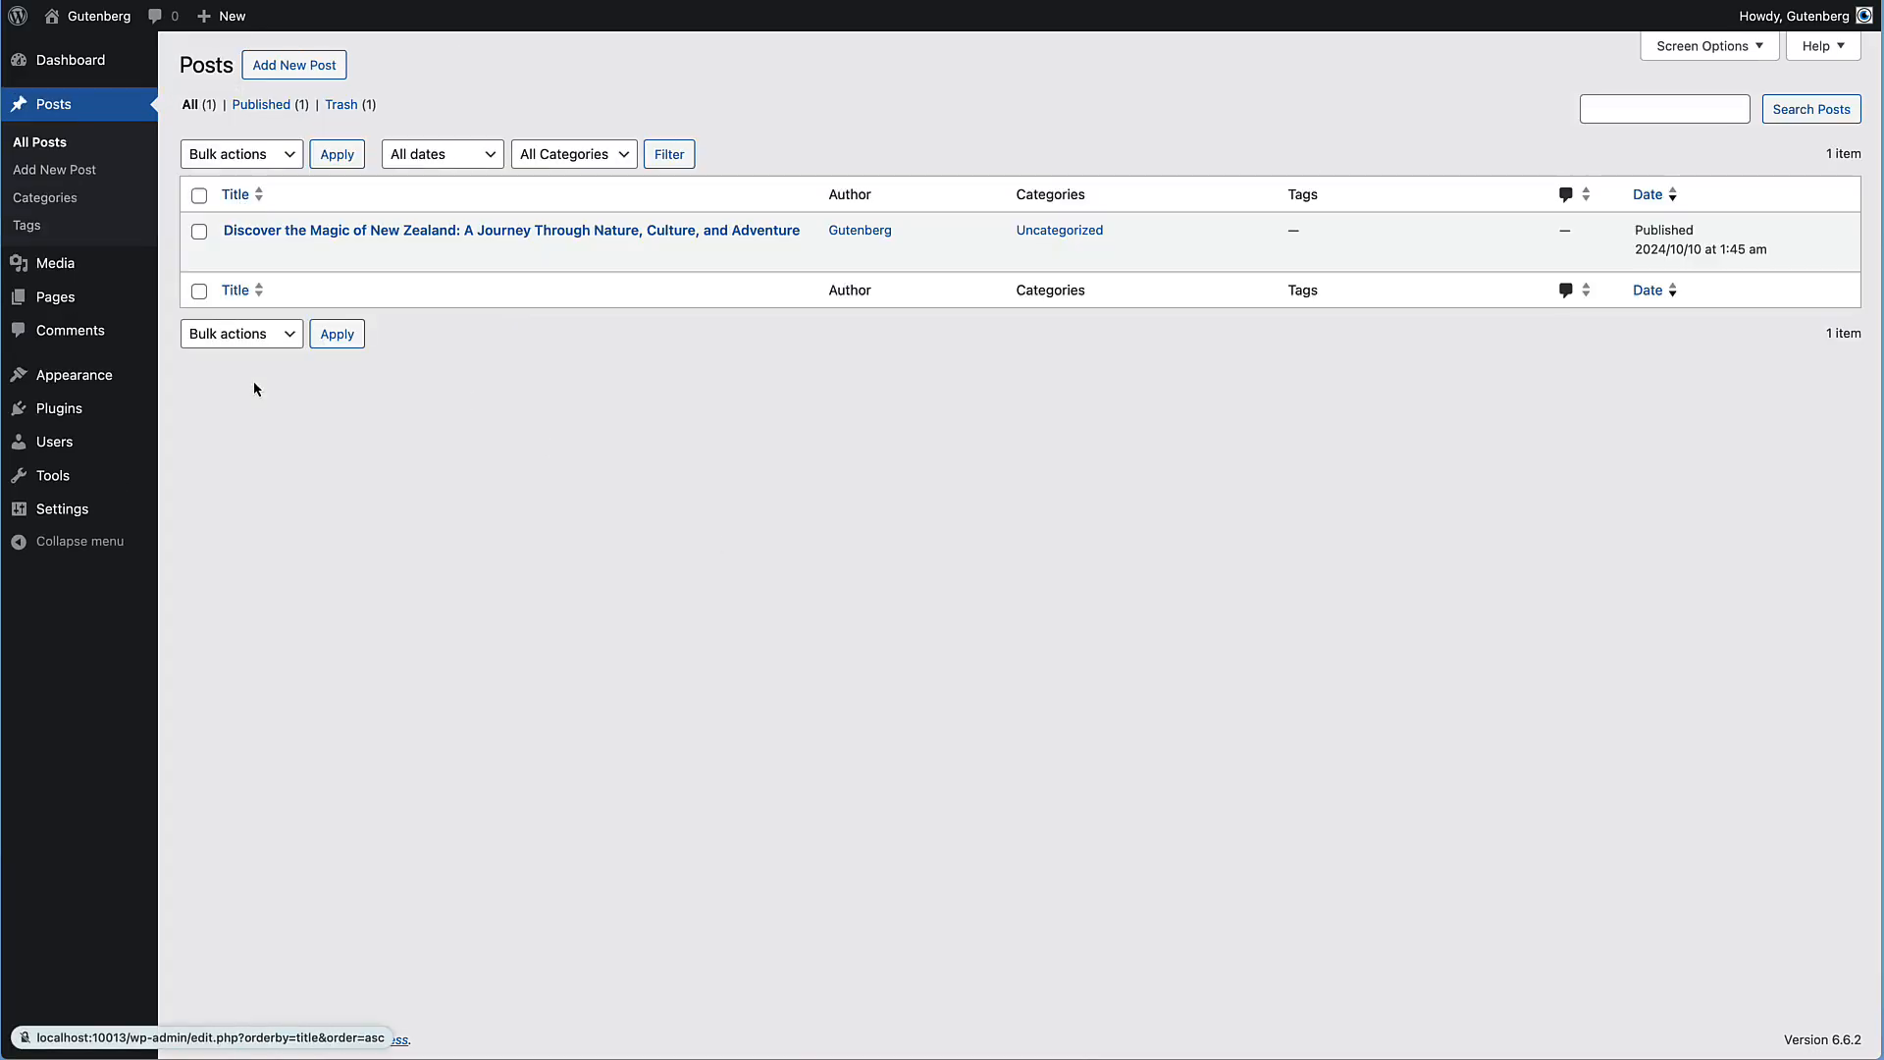
{"action": "mouse_move", "coordinate": [267, 257]}
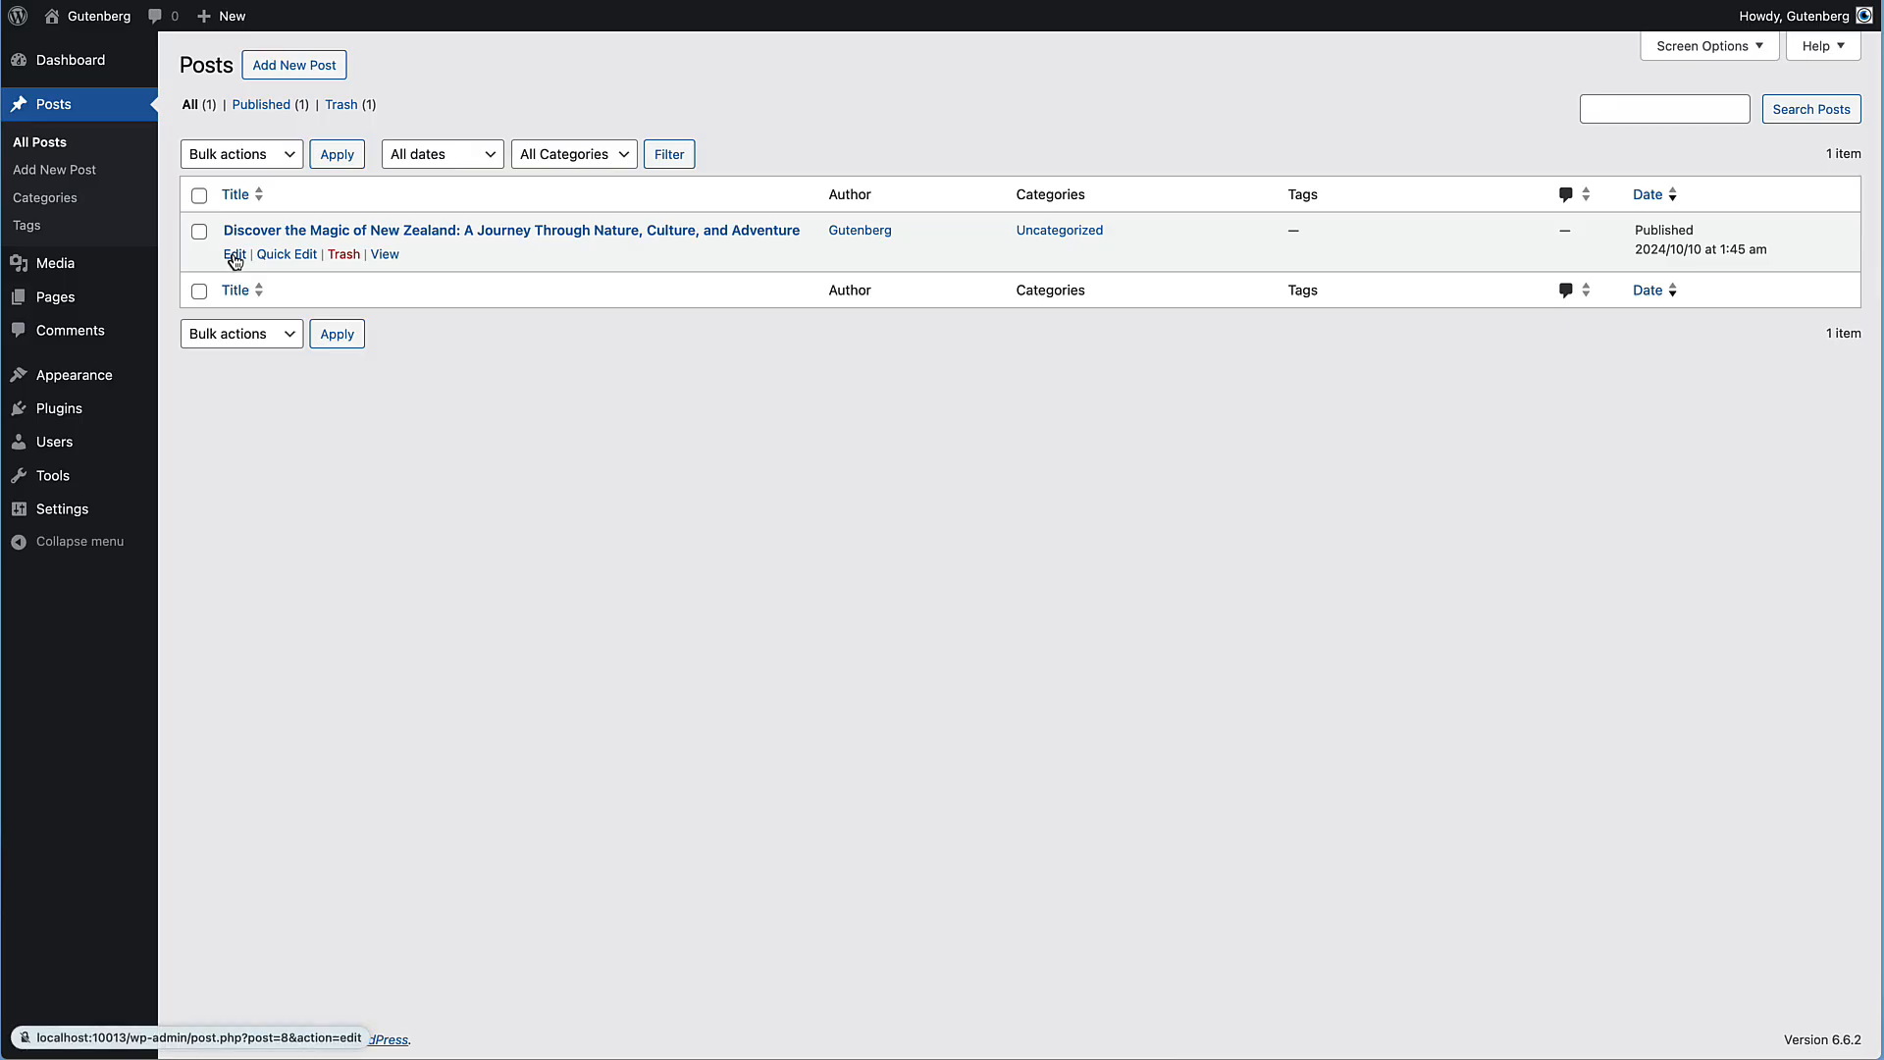
{"action": "left_click", "coordinate": [236, 258]}
Insert a Gallery block in the empty block below the culture paragraph and open the Media Library to choose its images
{"action": "scroll", "coordinate": [364, 670], "scroll_direction": "down", "scroll_amount": 5}
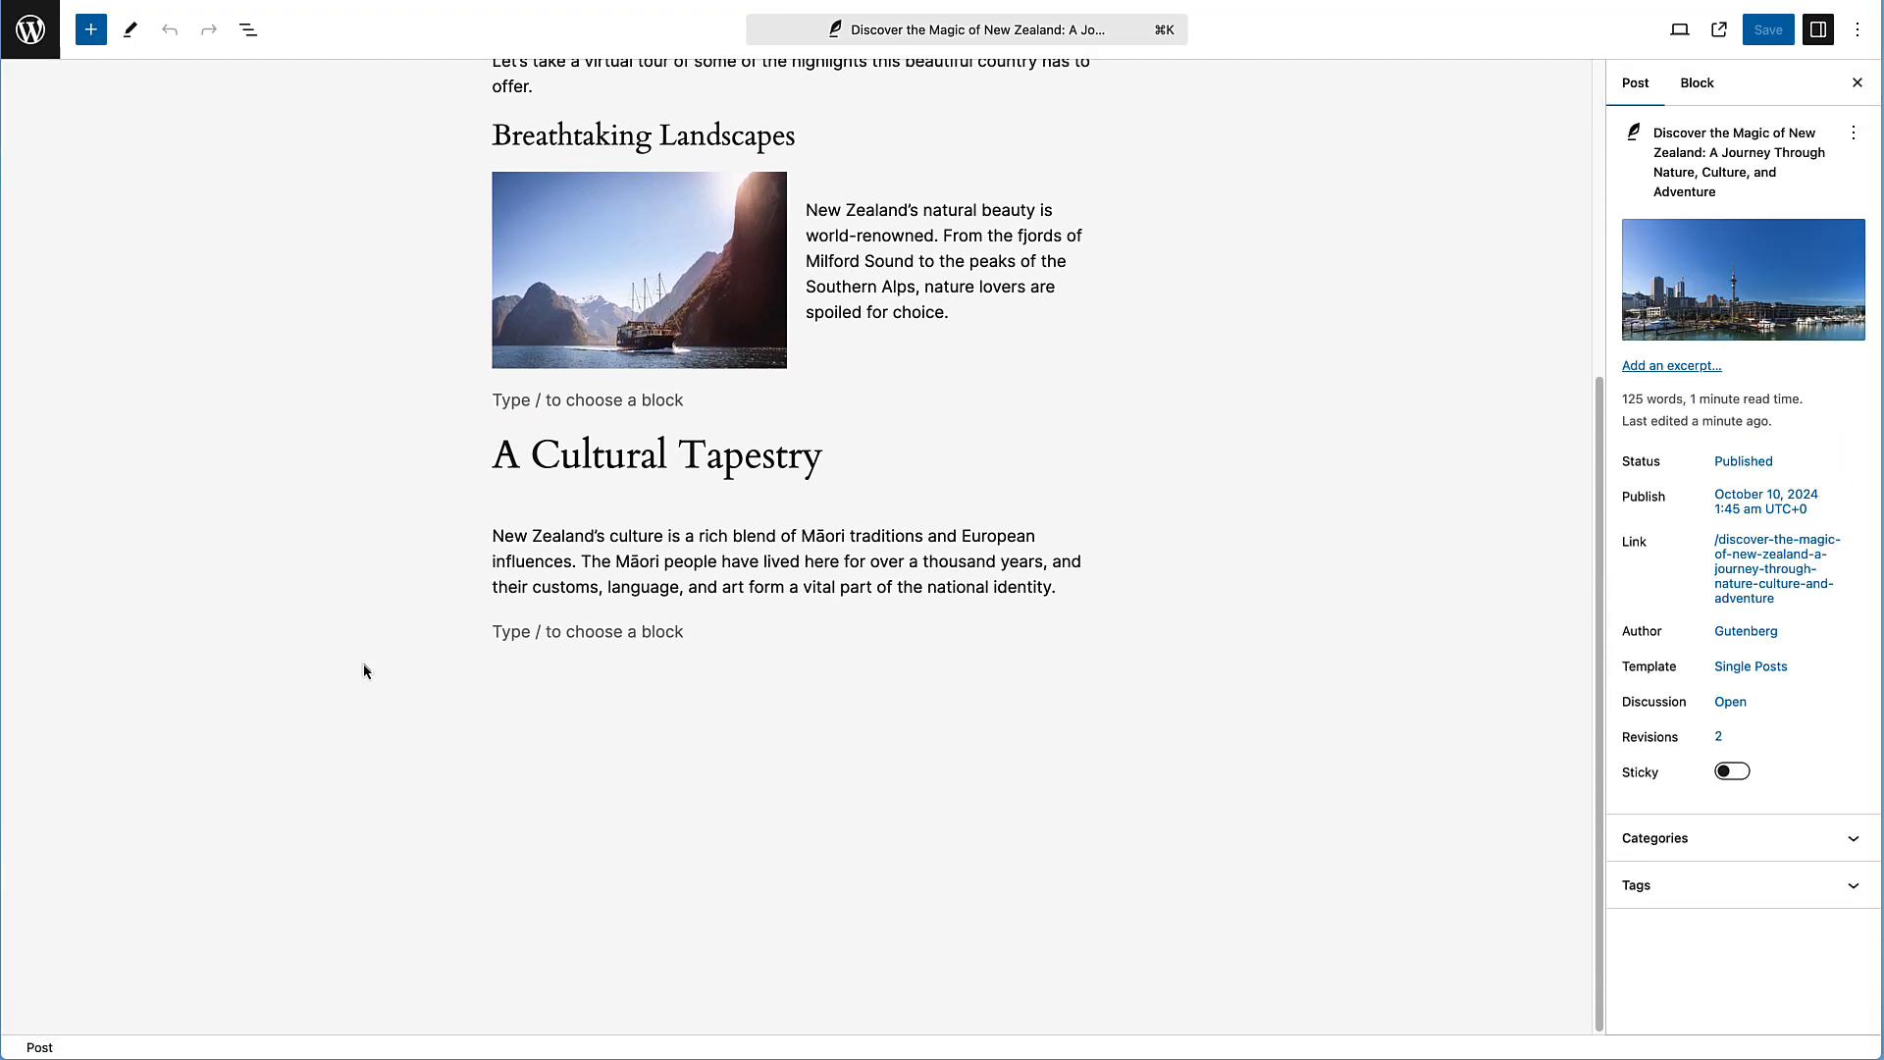
{"action": "left_click", "coordinate": [547, 631]}
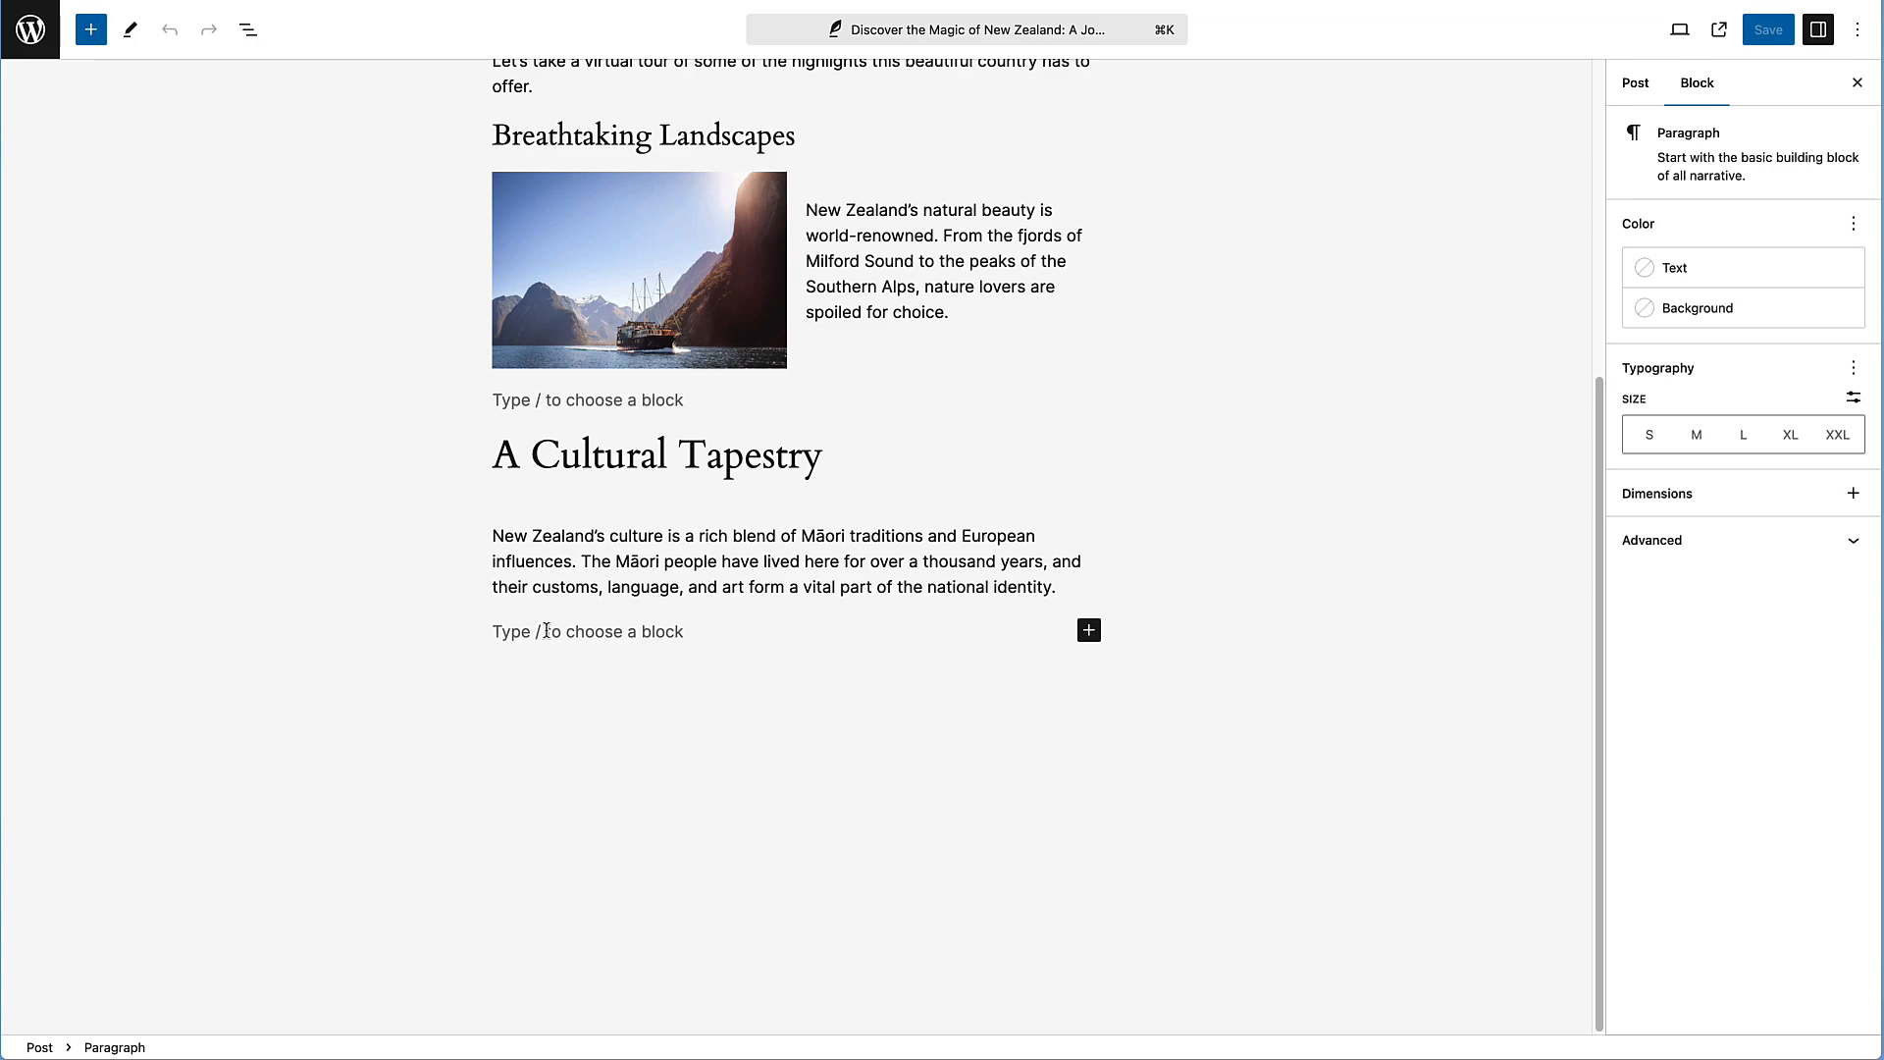
{"action": "left_click", "coordinate": [1094, 639]}
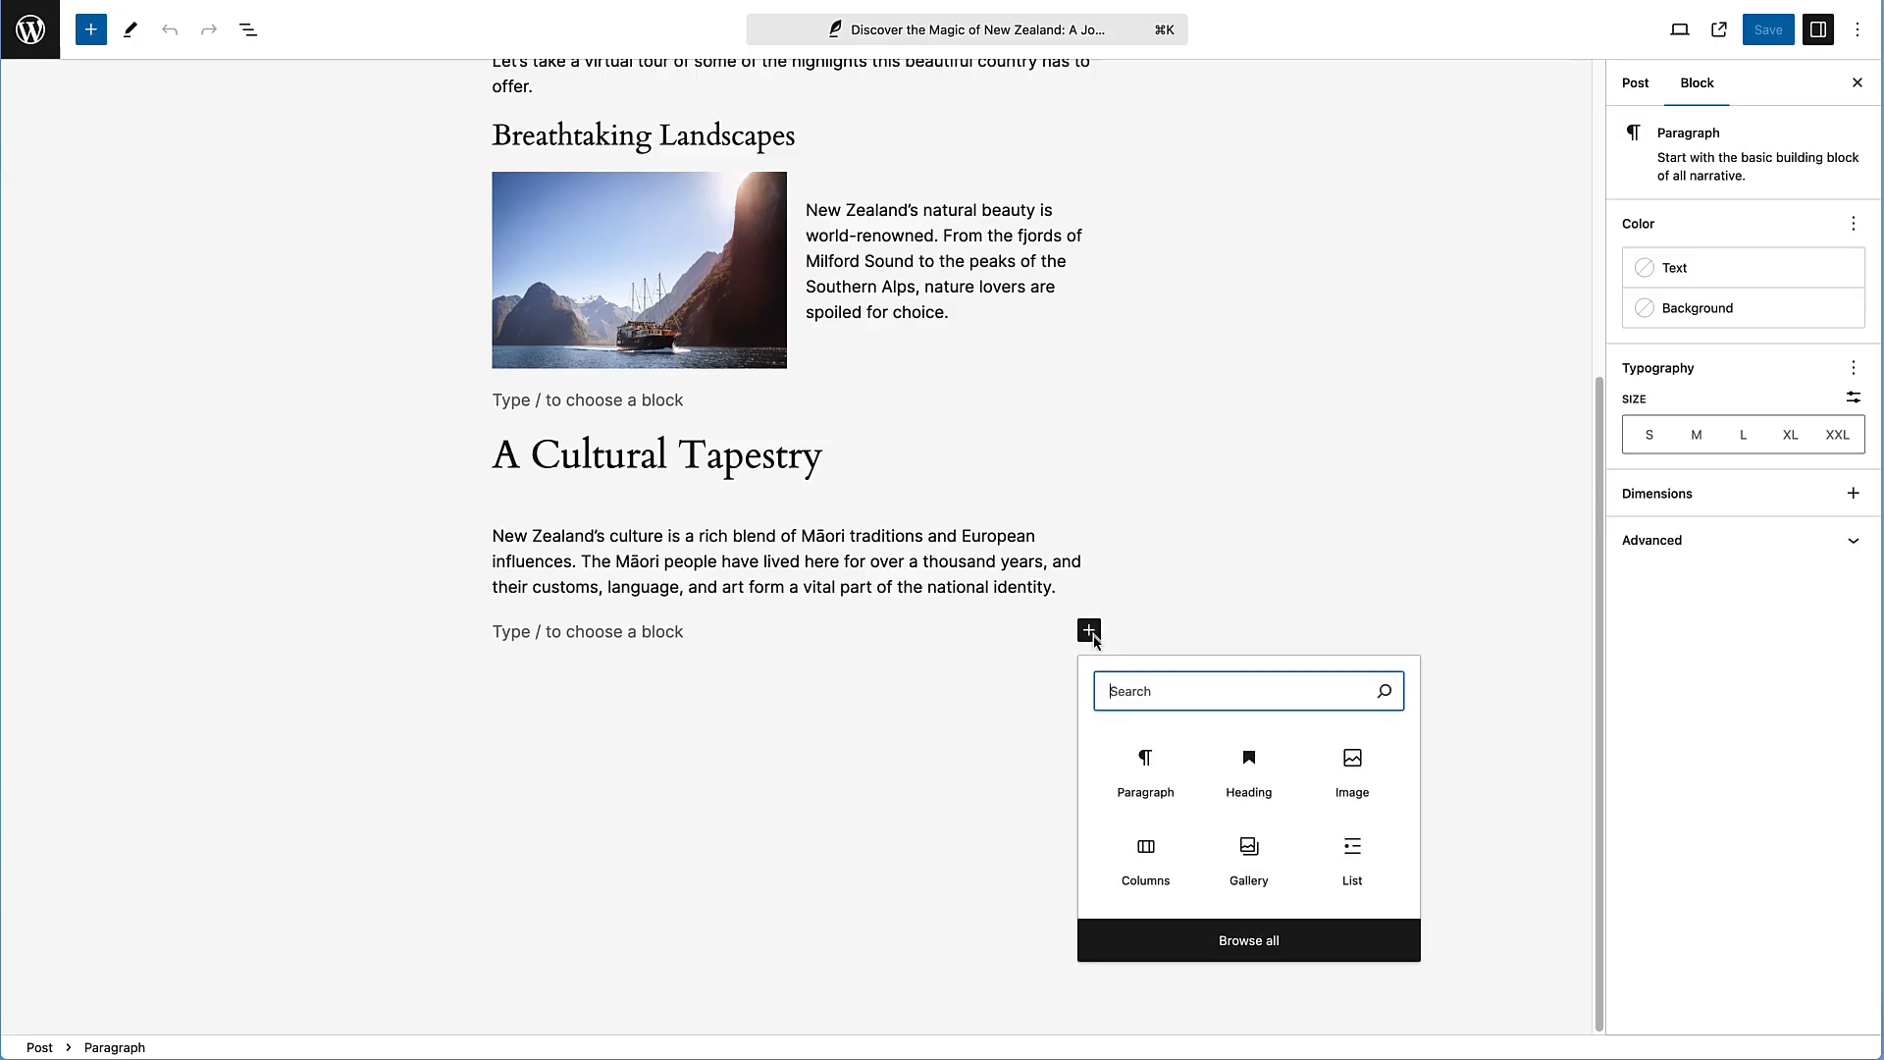
{"action": "type", "text": "gal"}
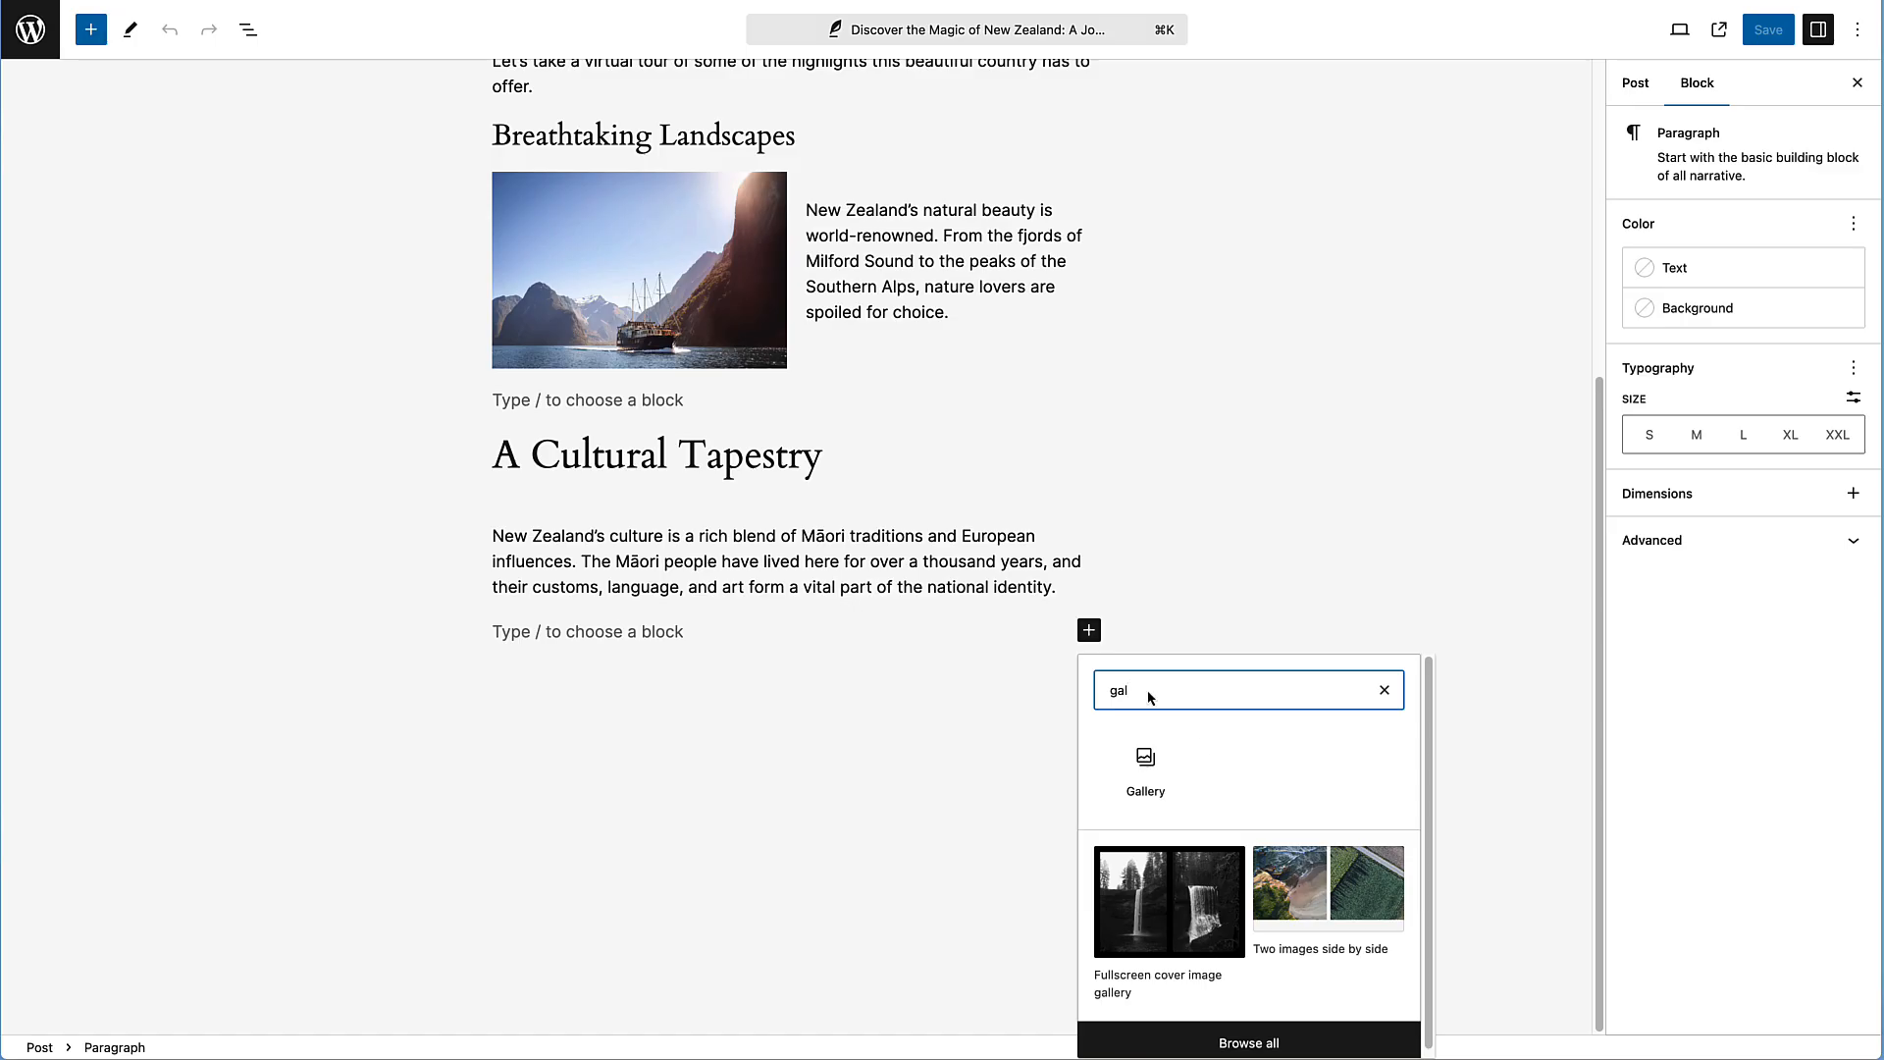
{"action": "left_click", "coordinate": [1146, 768]}
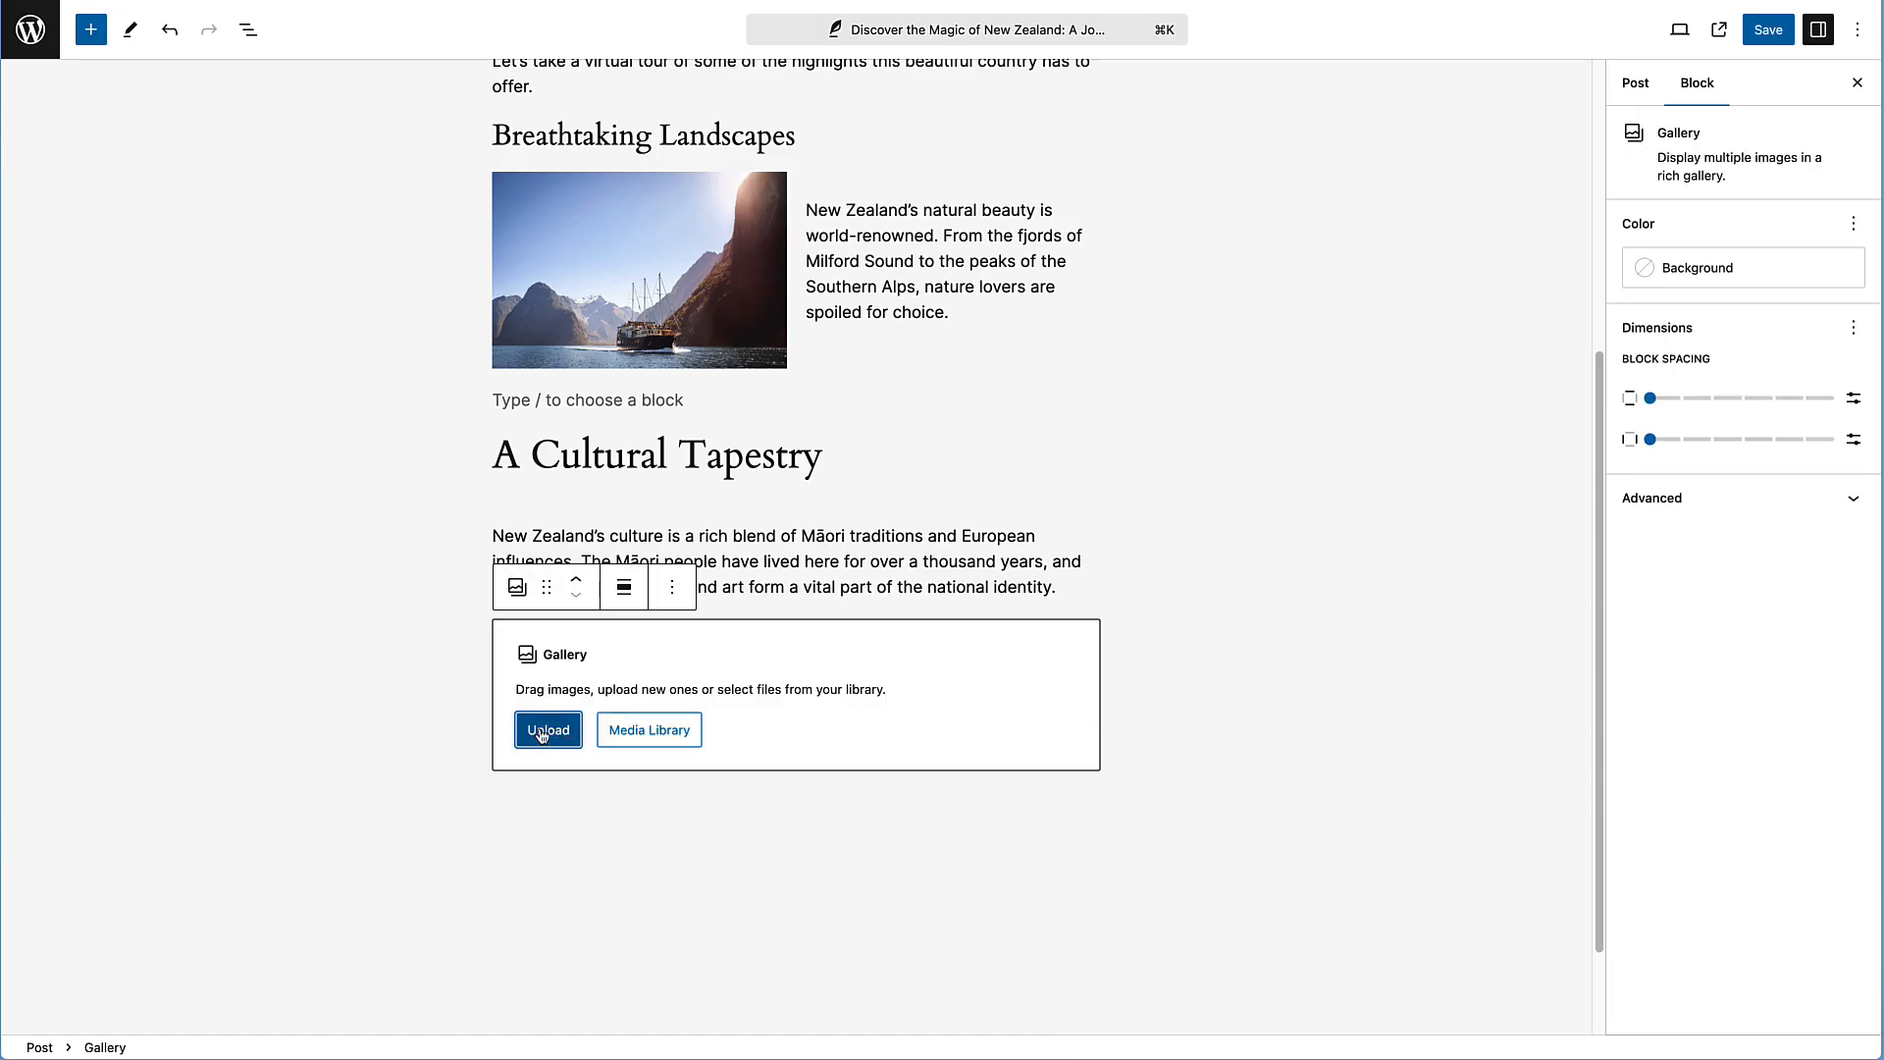
{"action": "left_click", "coordinate": [647, 733]}
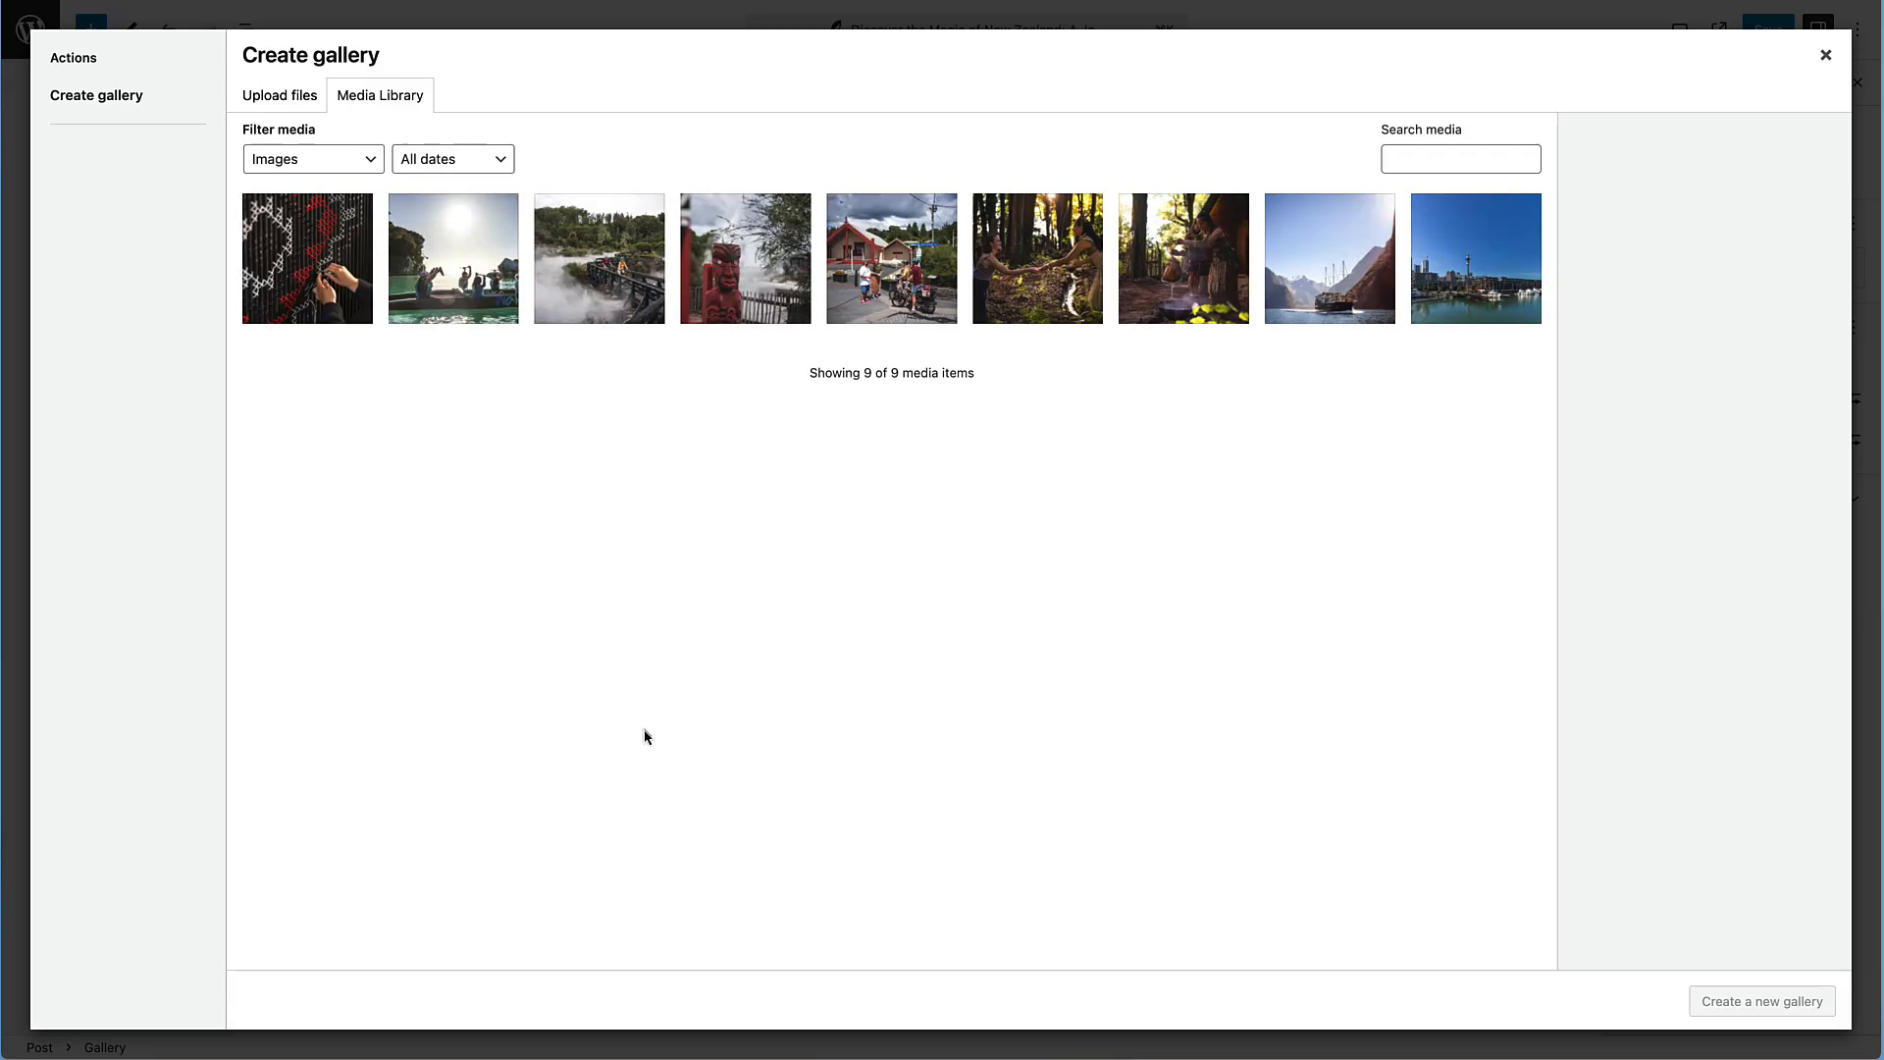
Select the six Rotorua images and the Abel Tasman image and create a new gallery from them
{"action": "left_click", "coordinate": [312, 273]}
{"action": "left_click", "coordinate": [469, 270]}
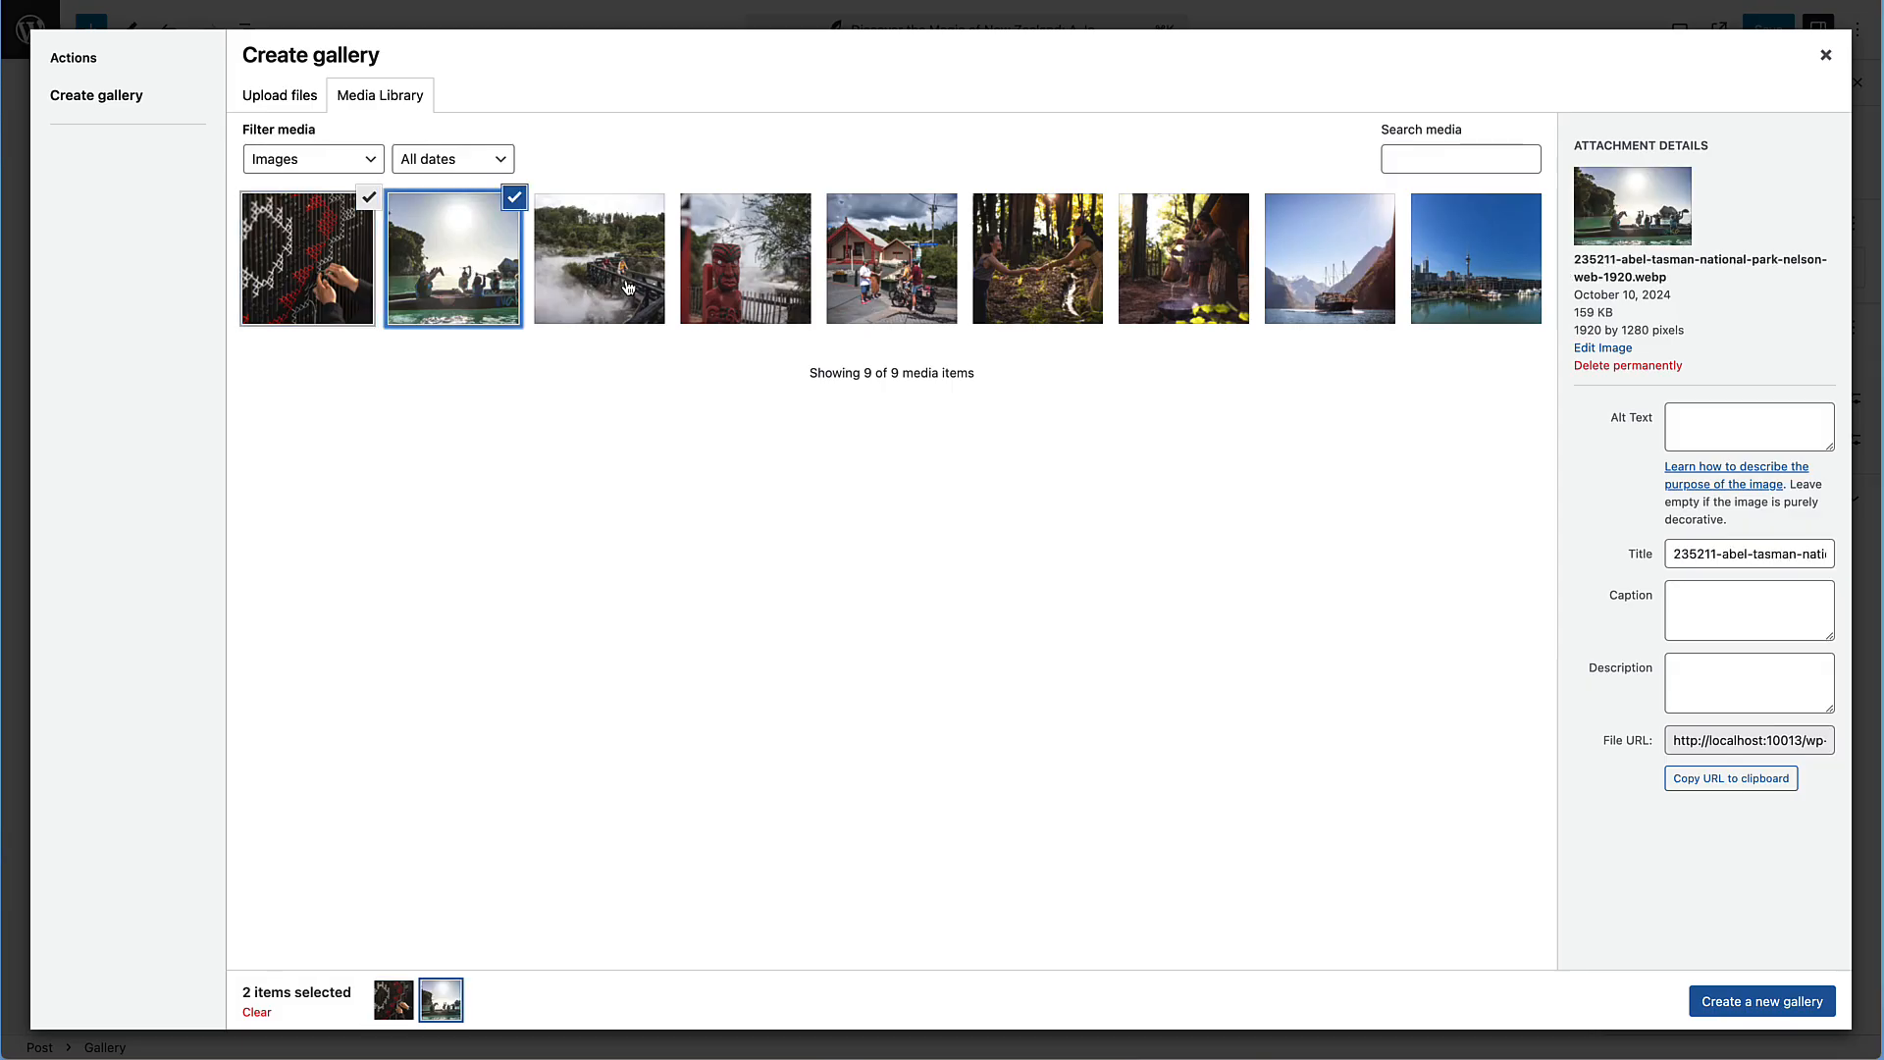
{"action": "left_click", "coordinate": [597, 289]}
{"action": "left_click", "coordinate": [785, 298]}
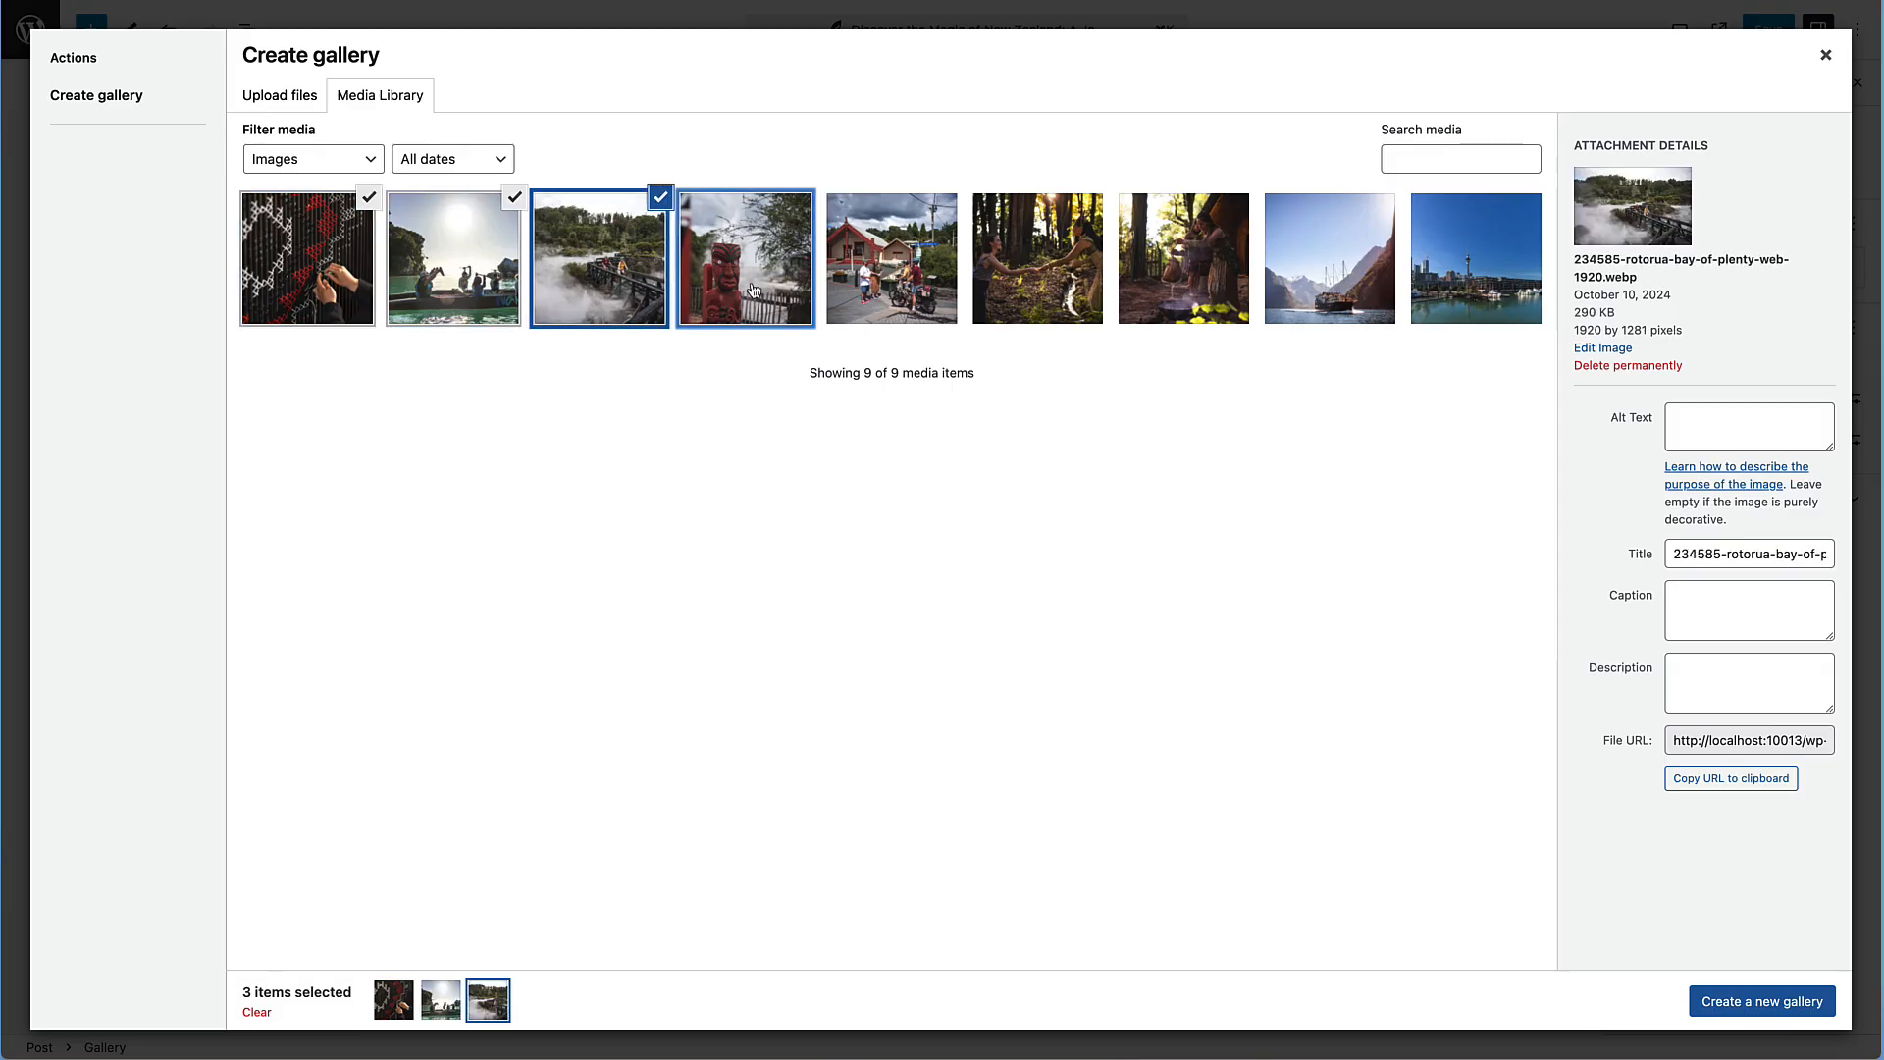
{"action": "left_click", "coordinate": [891, 286]}
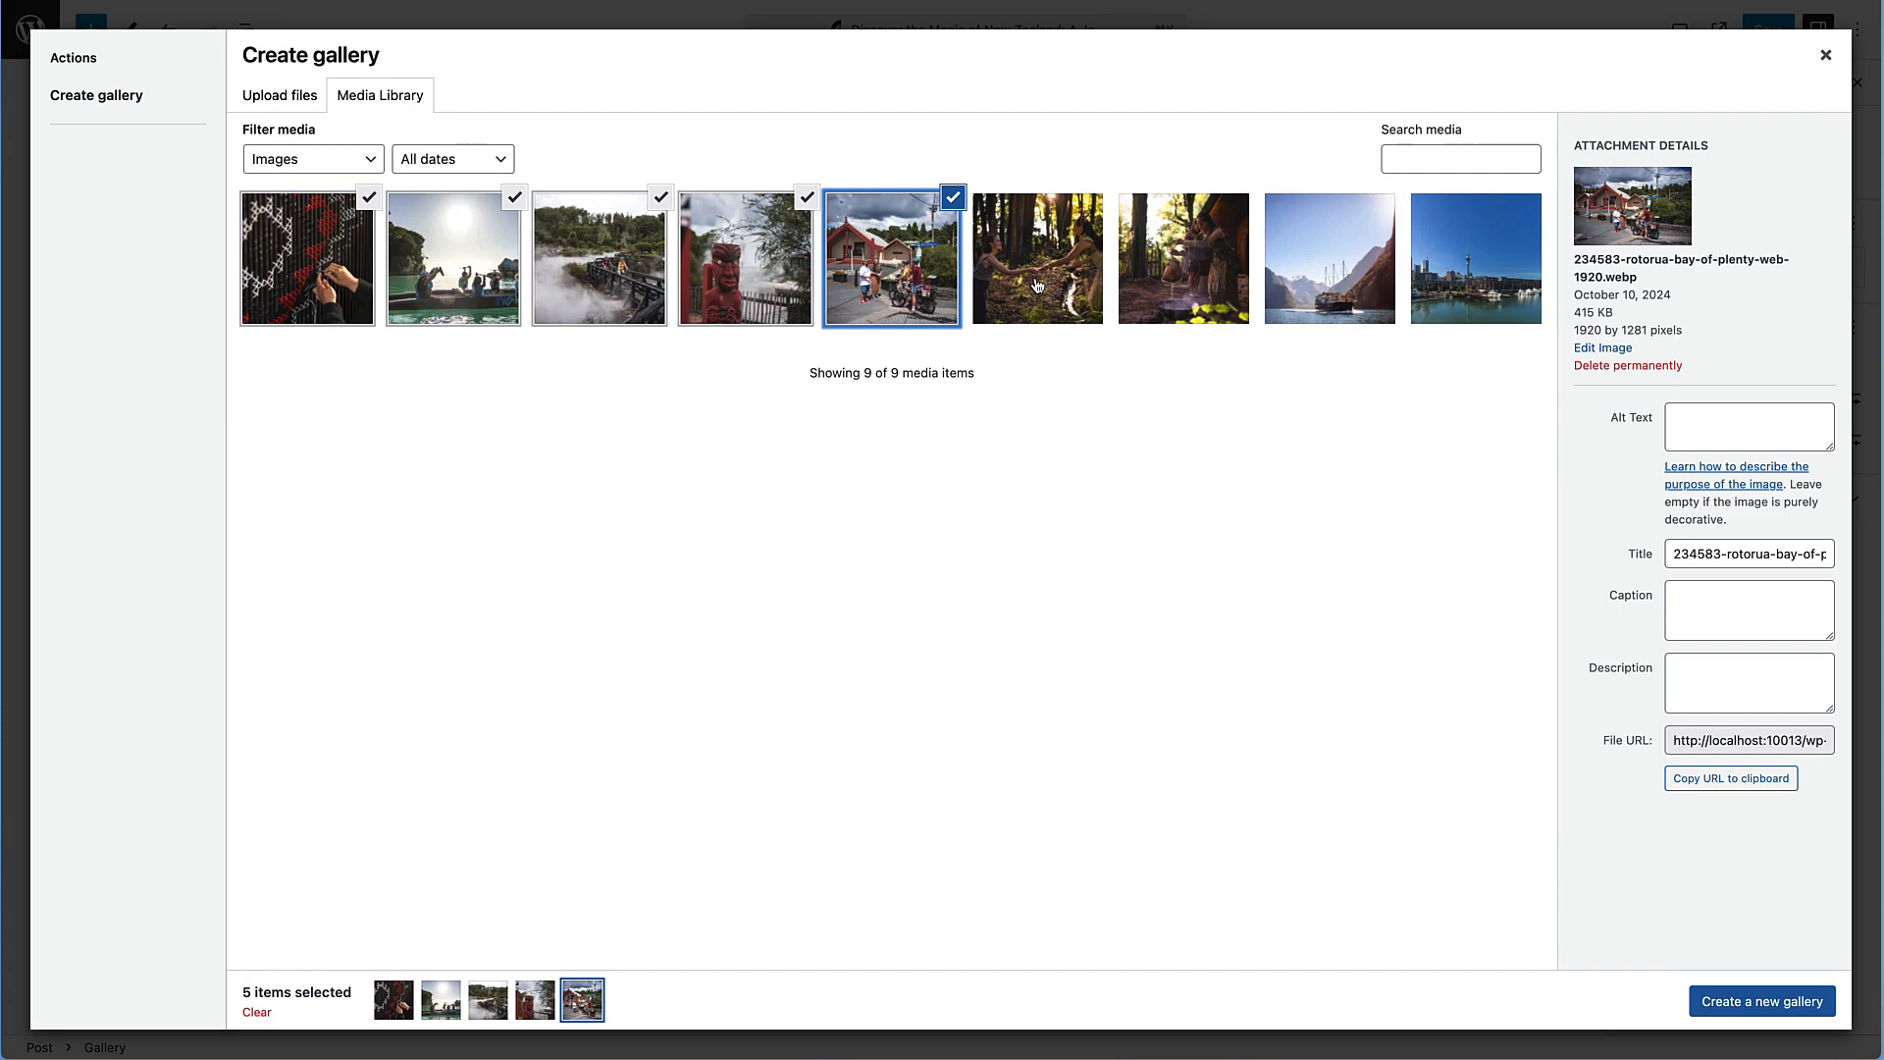
{"action": "left_click", "coordinate": [1038, 285]}
{"action": "left_click", "coordinate": [1149, 309]}
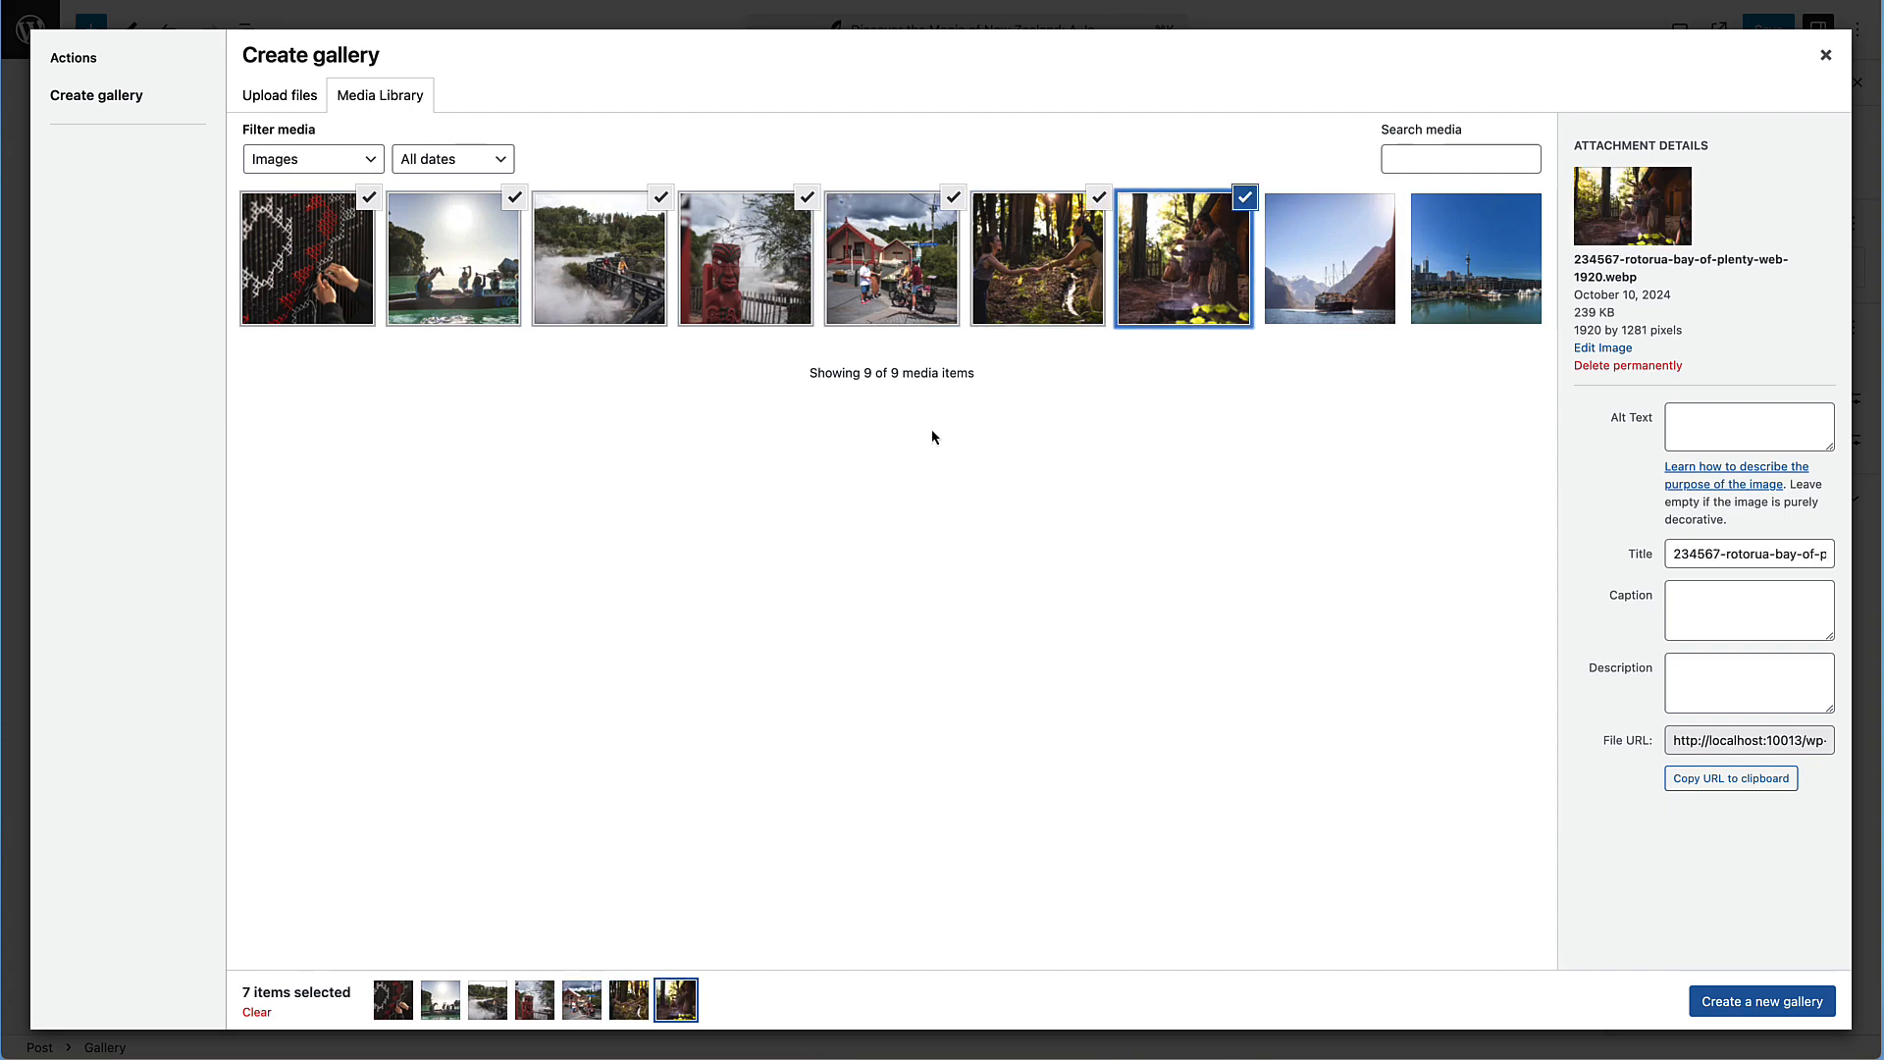
{"action": "left_click", "coordinate": [1745, 1004]}
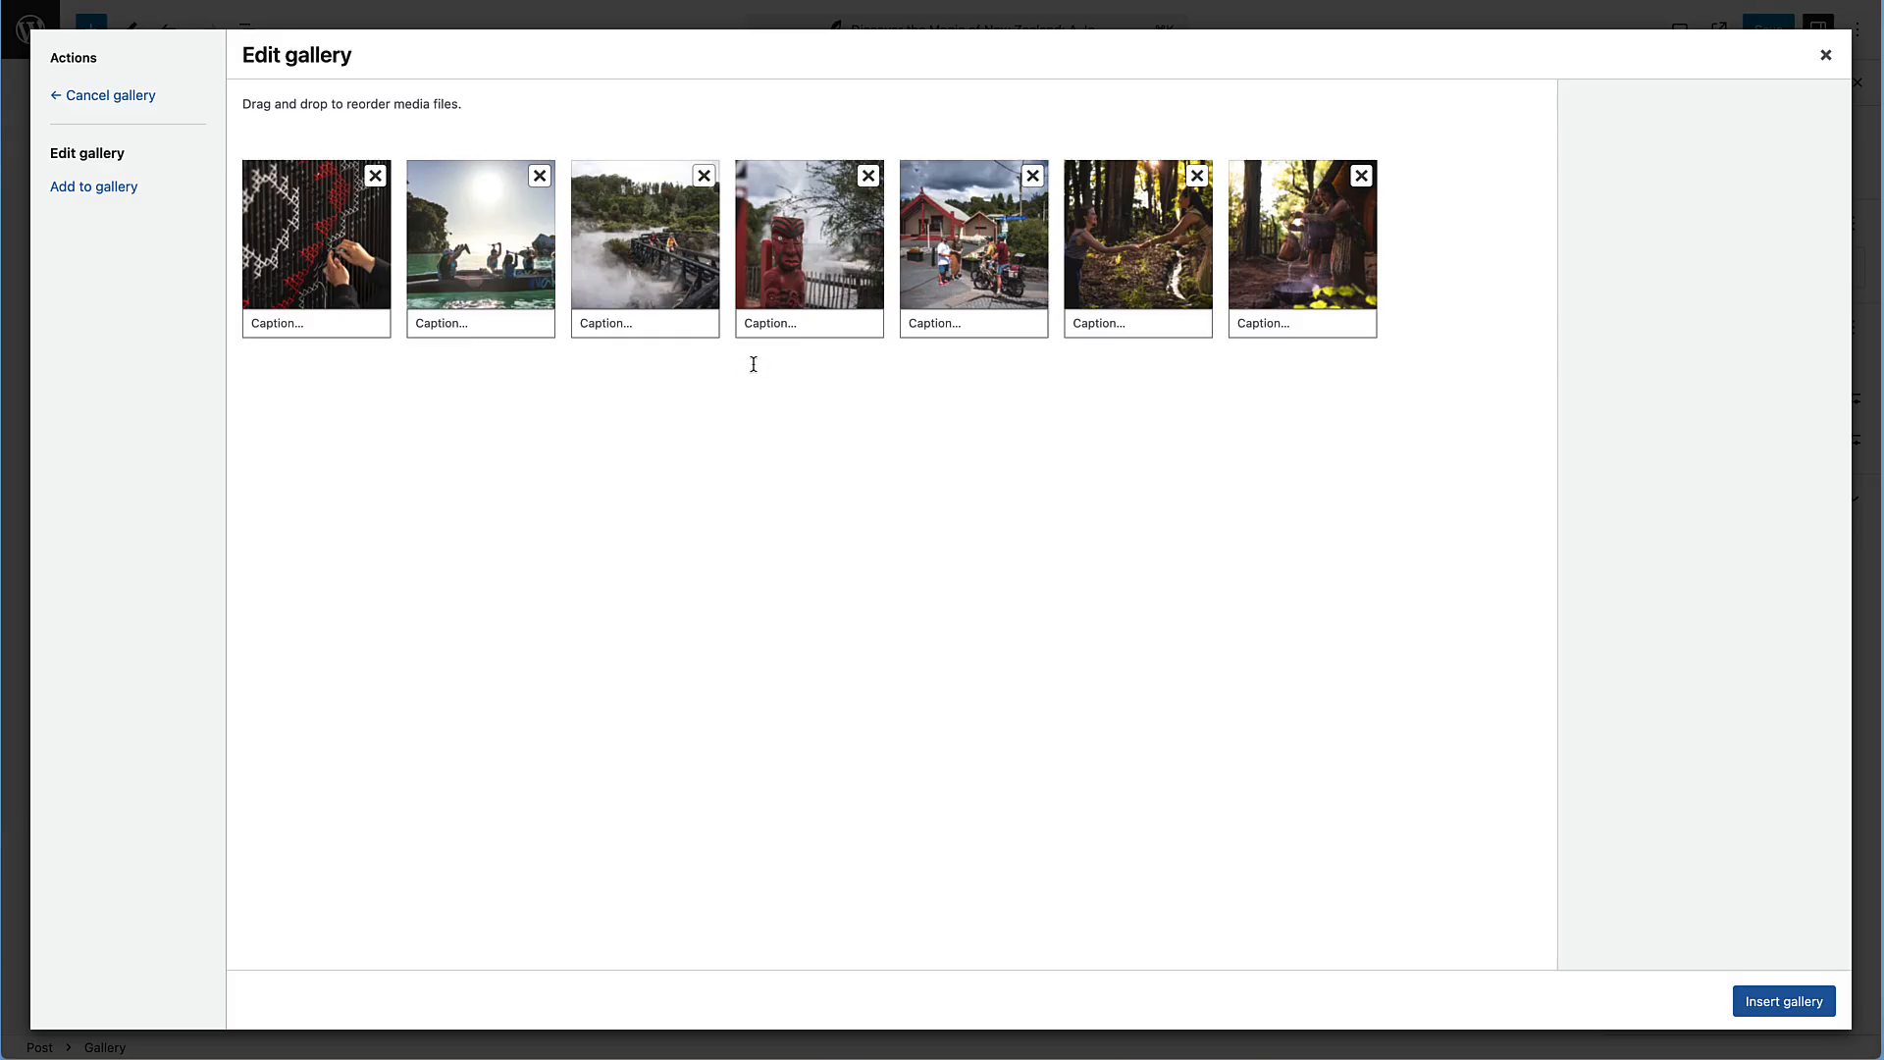
Reorder the gallery as forest greeting, meeting house, steaming boardwalk, red carving, weaving, canoe and cooking scene, and insert it into the post
{"action": "left_click_drag", "start_coordinate": [804, 233], "coordinate": [884, 260]}
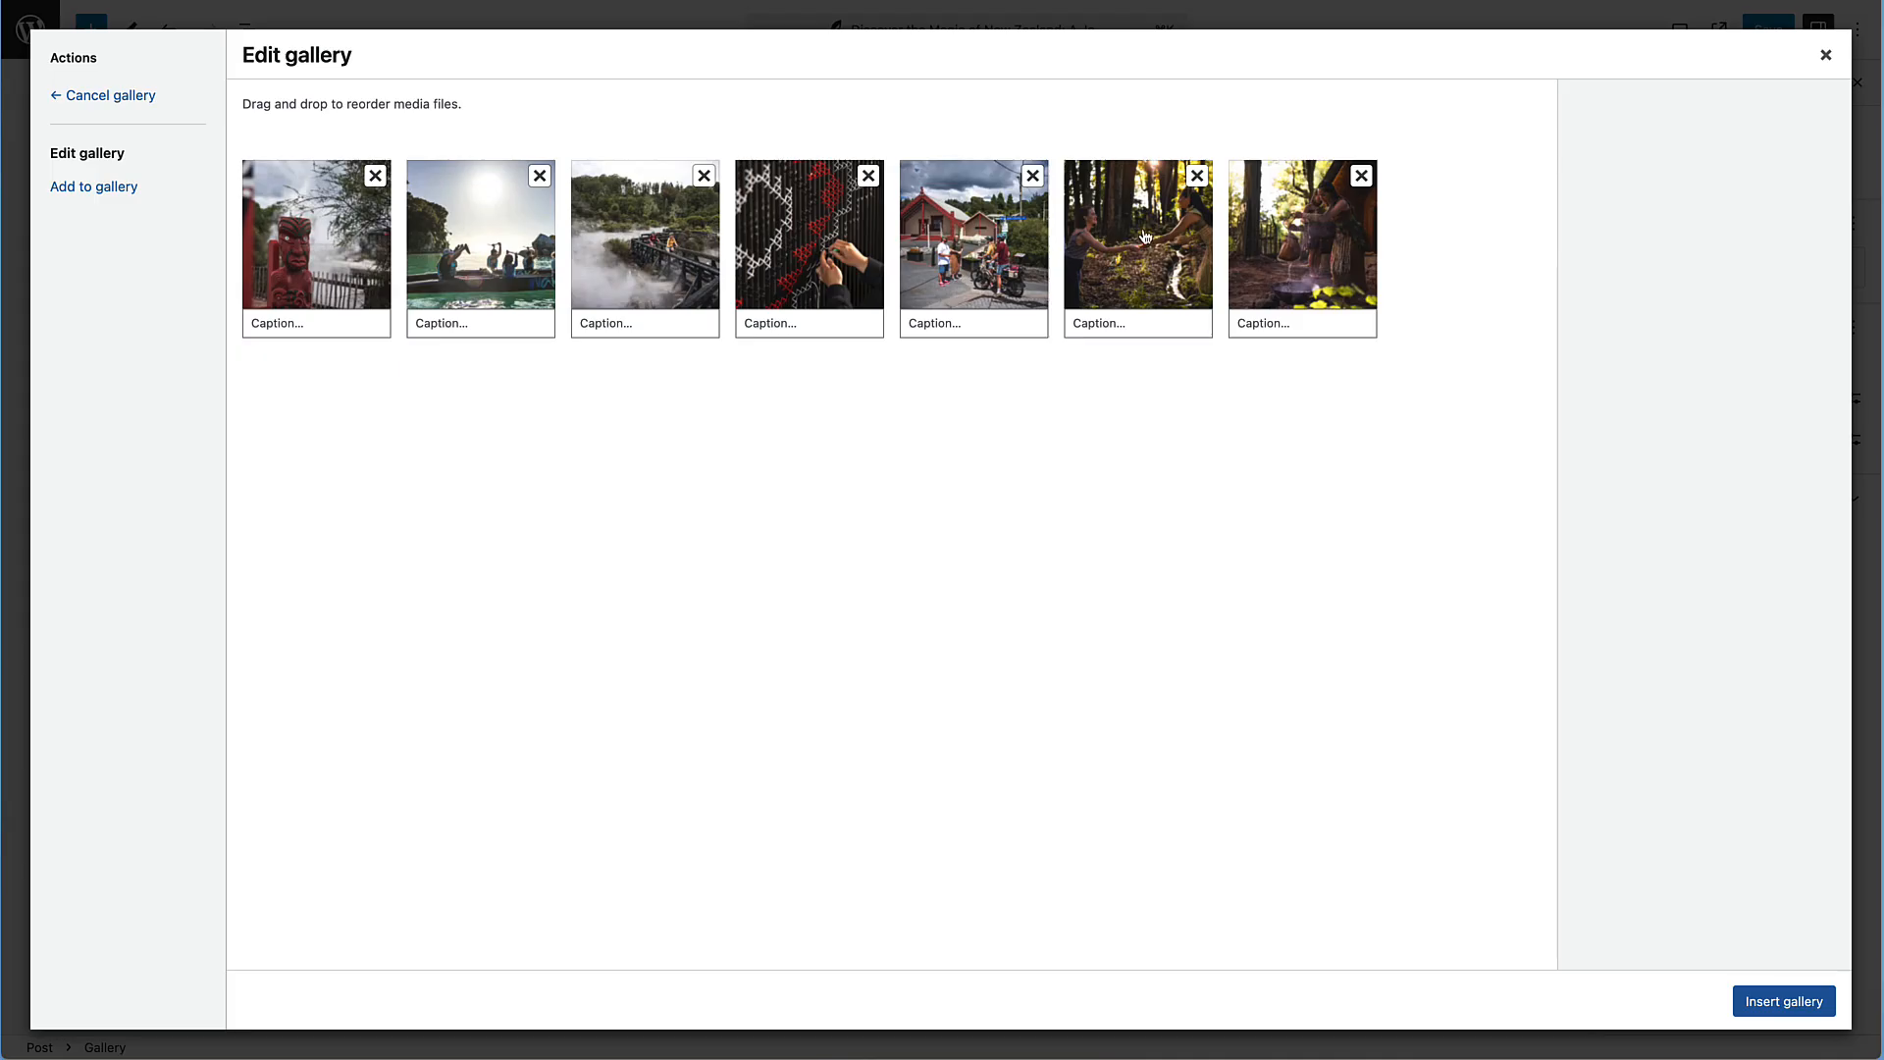
{"action": "left_click_drag", "start_coordinate": [1143, 235], "coordinate": [319, 235]}
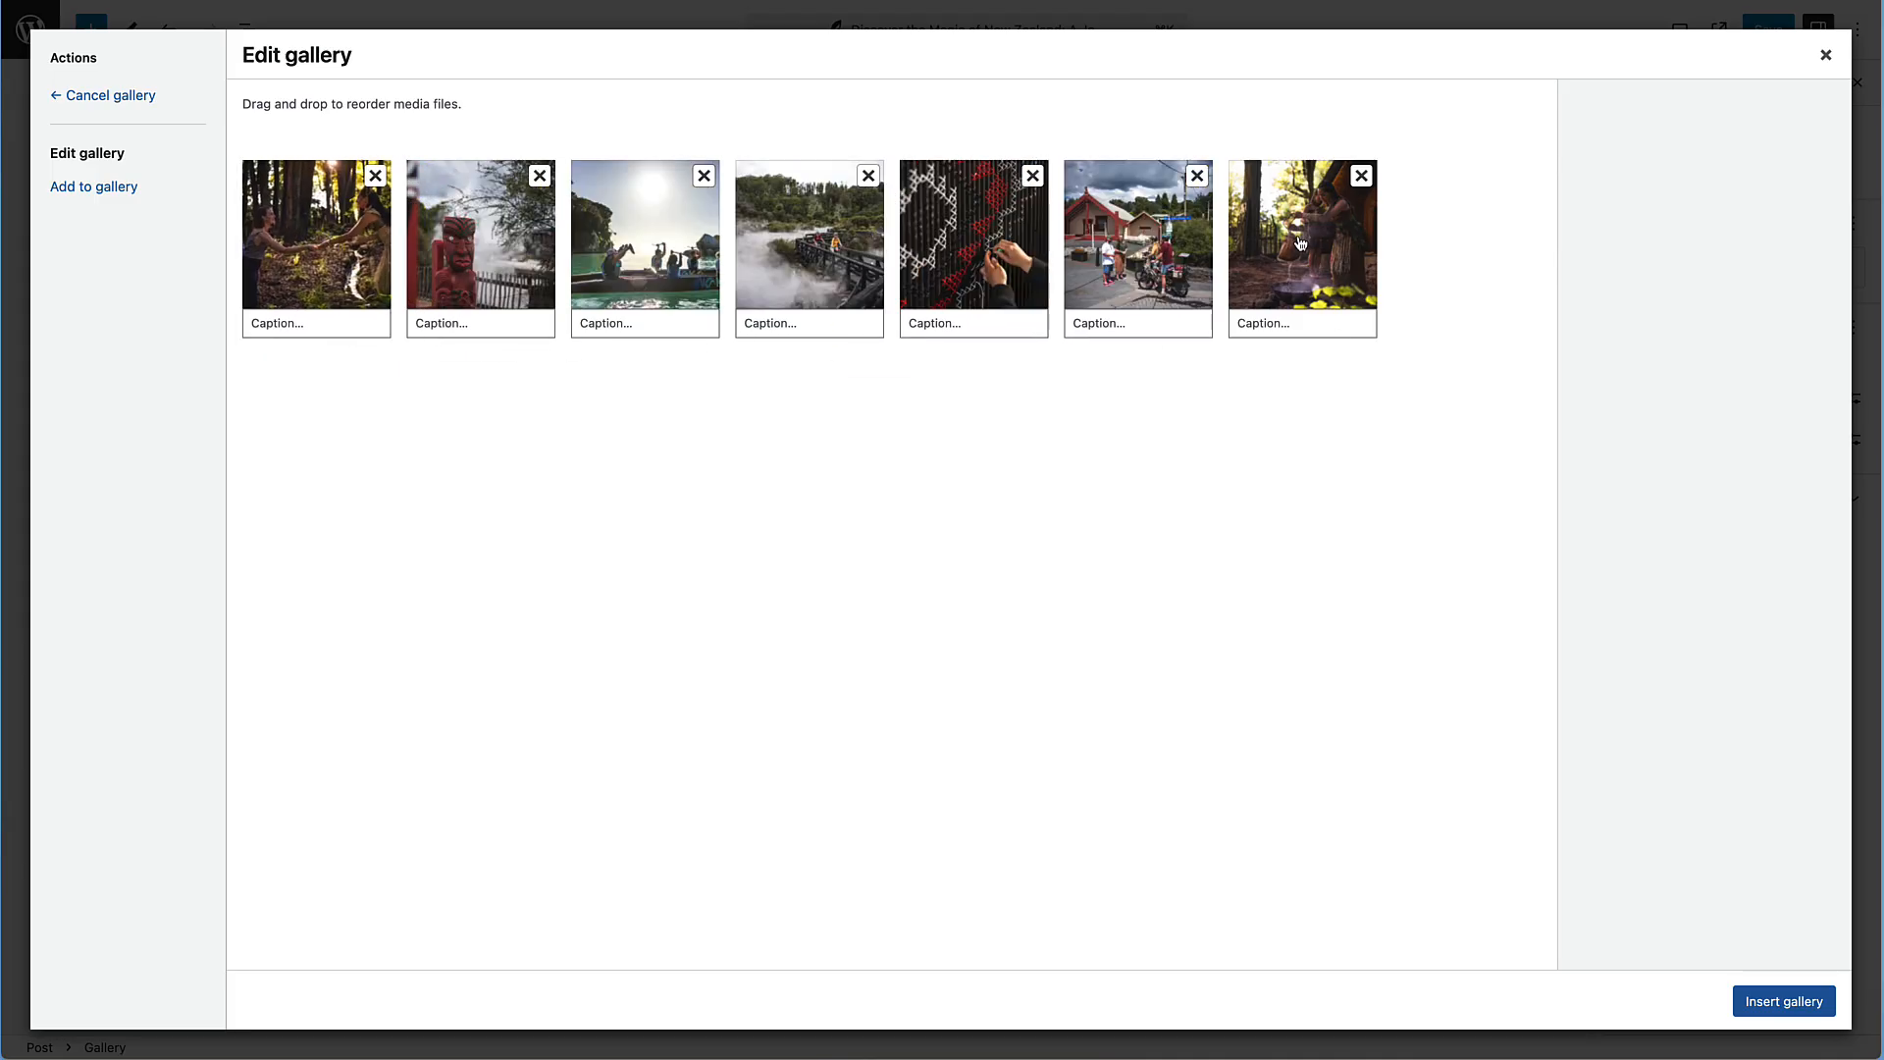
{"action": "left_click_drag", "start_coordinate": [1129, 256], "coordinate": [509, 258]}
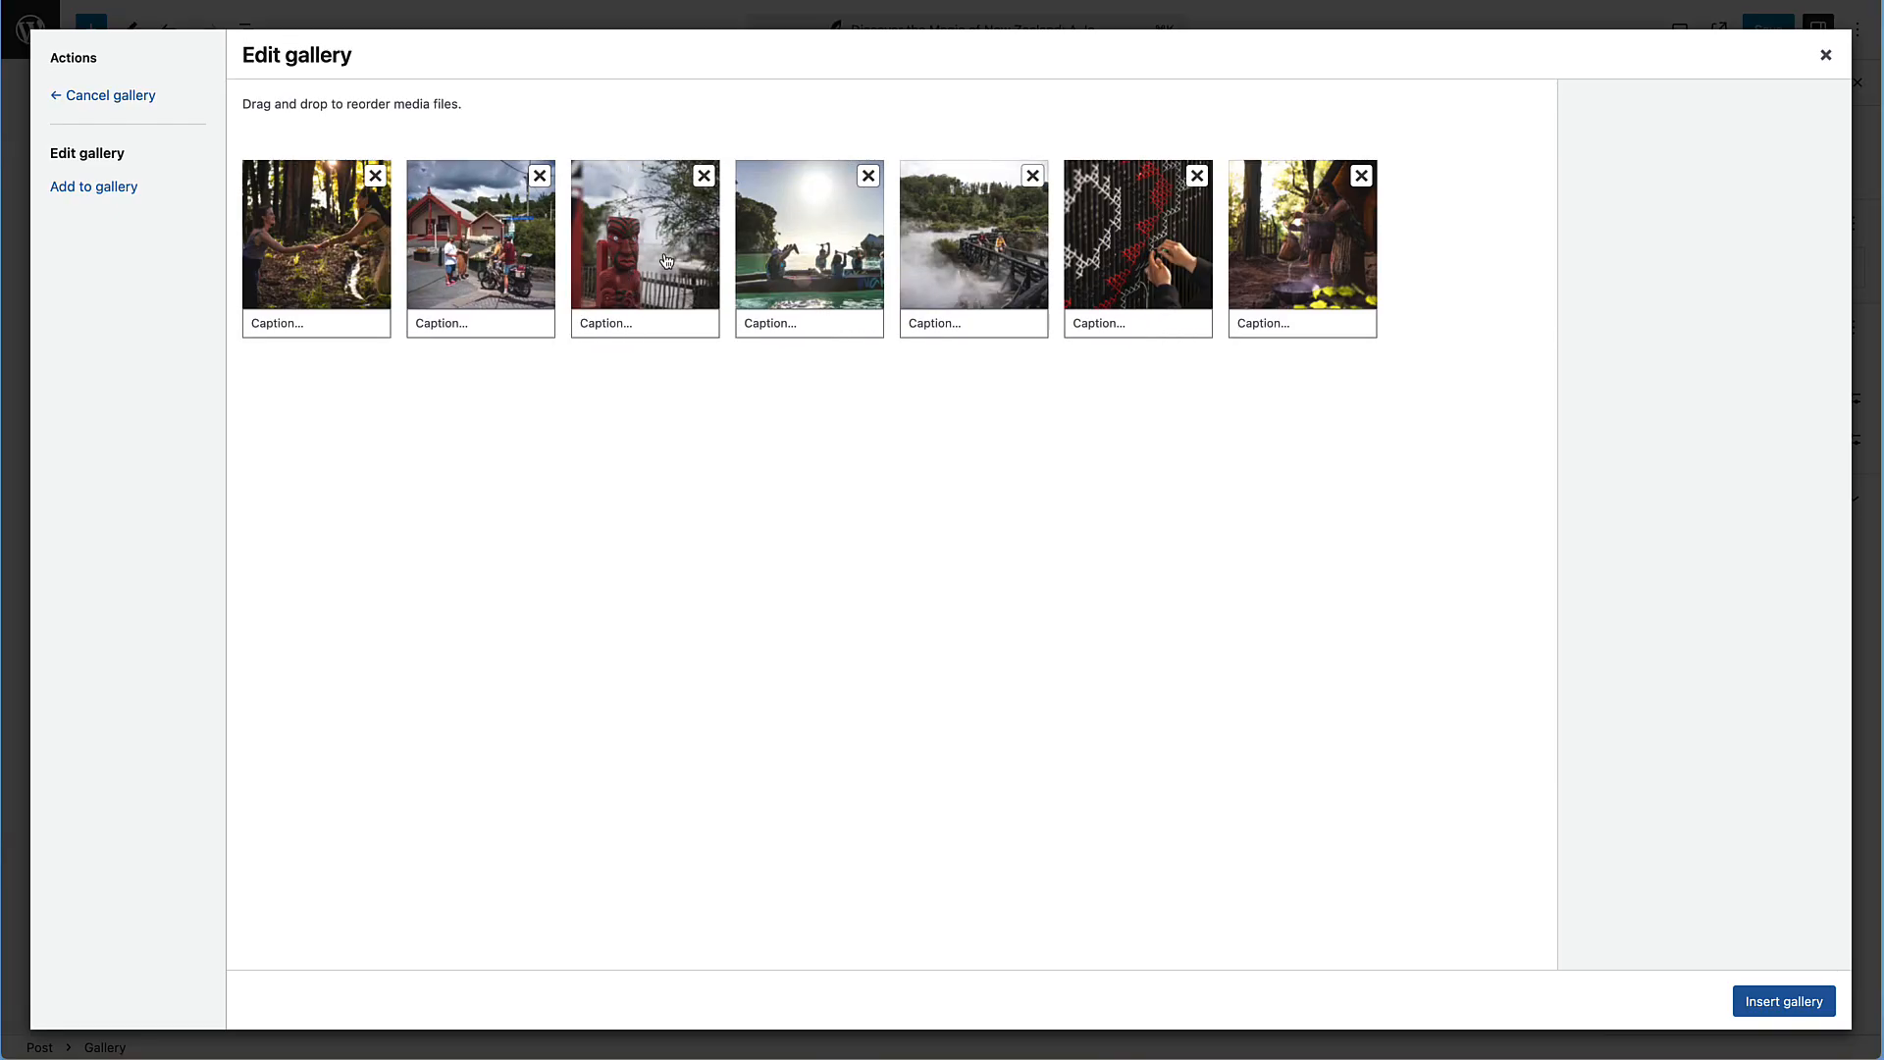
{"action": "left_click_drag", "start_coordinate": [665, 260], "coordinate": [981, 263]}
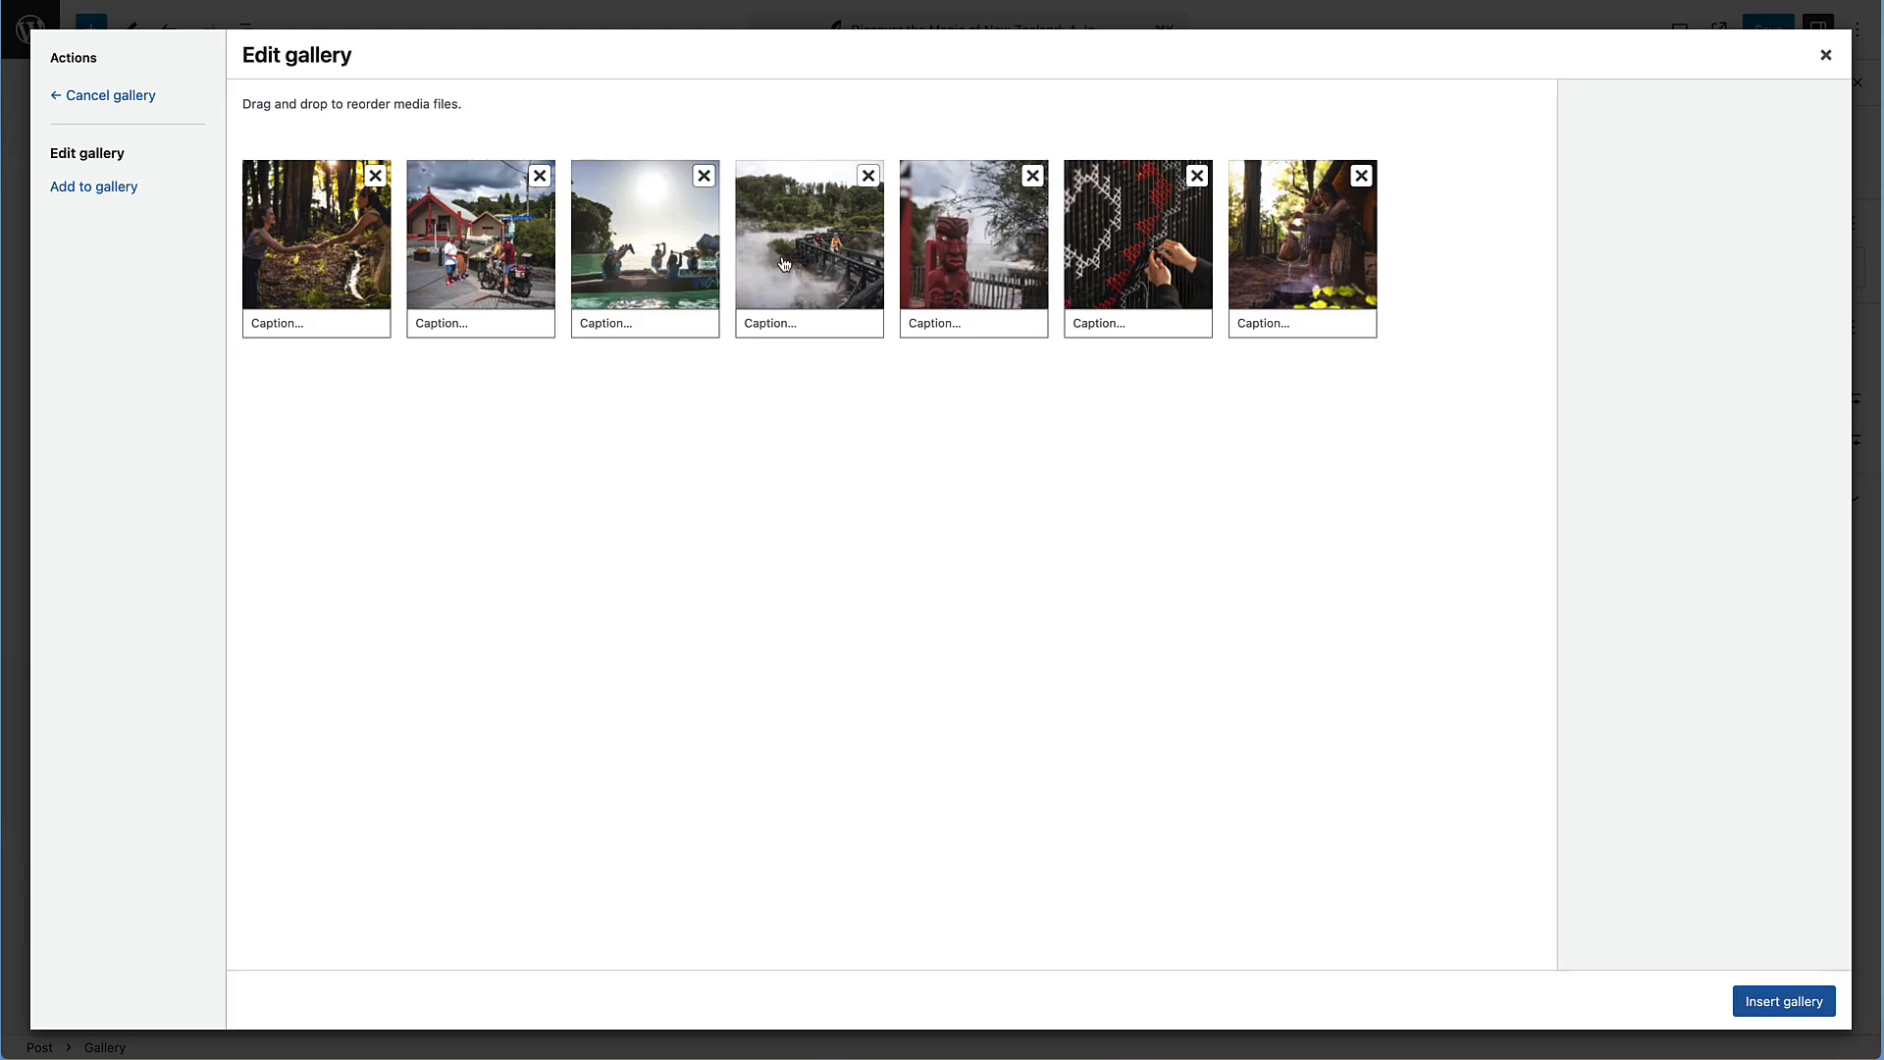
{"action": "left_click_drag", "start_coordinate": [684, 265], "coordinate": [1138, 246]}
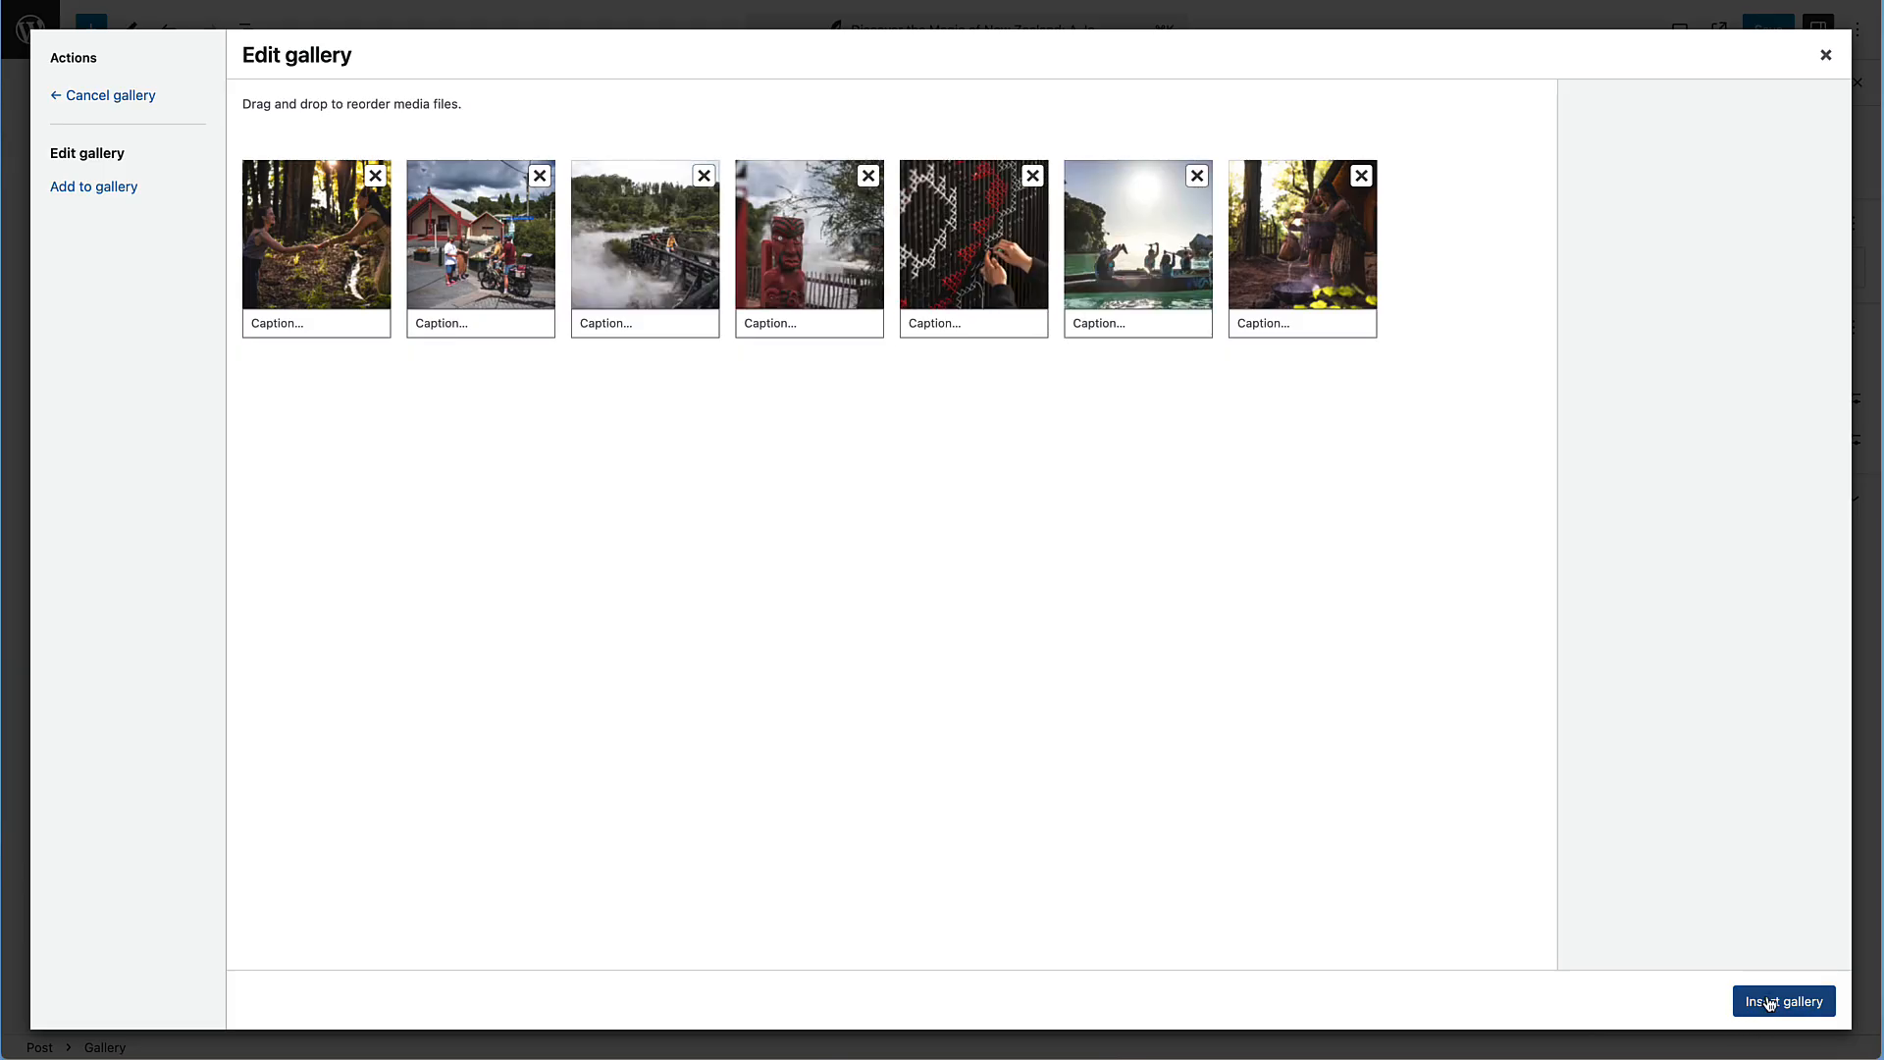
{"action": "left_click", "coordinate": [1769, 1002]}
{"action": "scroll", "coordinate": [1209, 920], "scroll_direction": "down", "scroll_amount": 3}
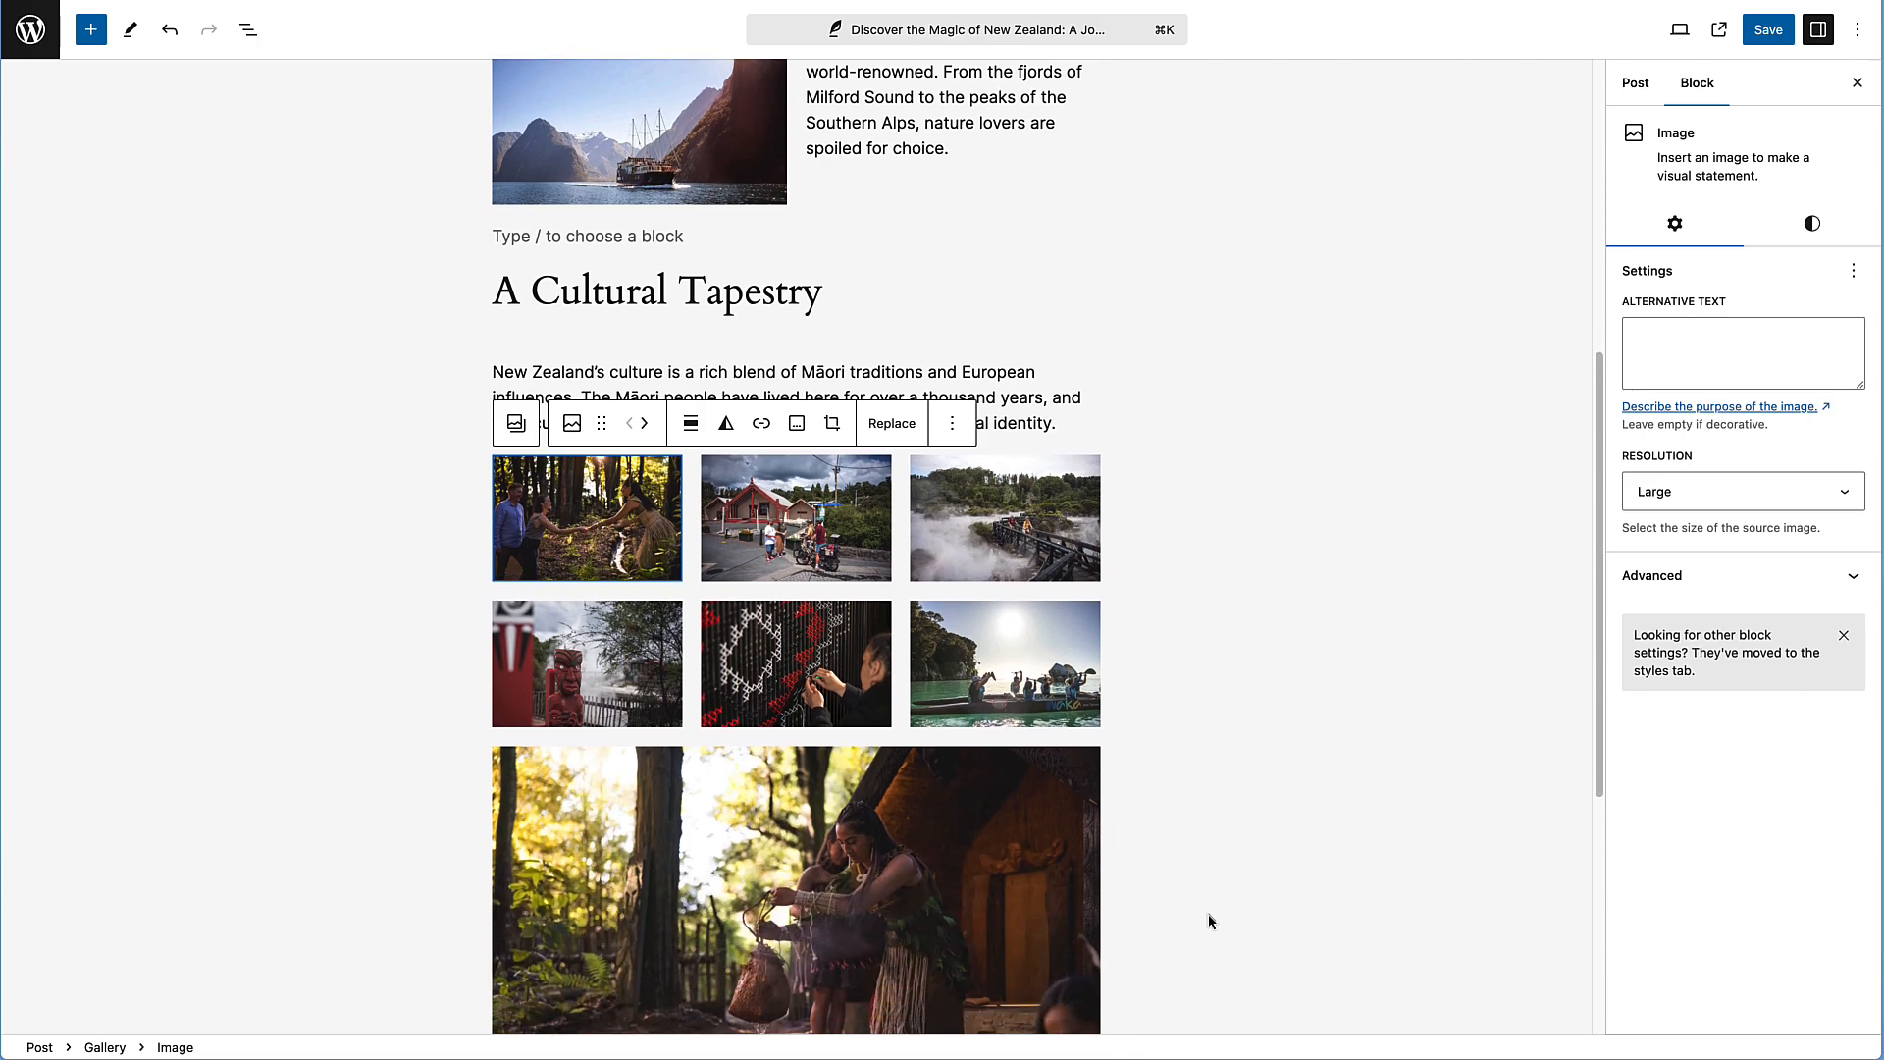
{"action": "scroll", "coordinate": [1209, 919], "scroll_direction": "down", "scroll_amount": 3}
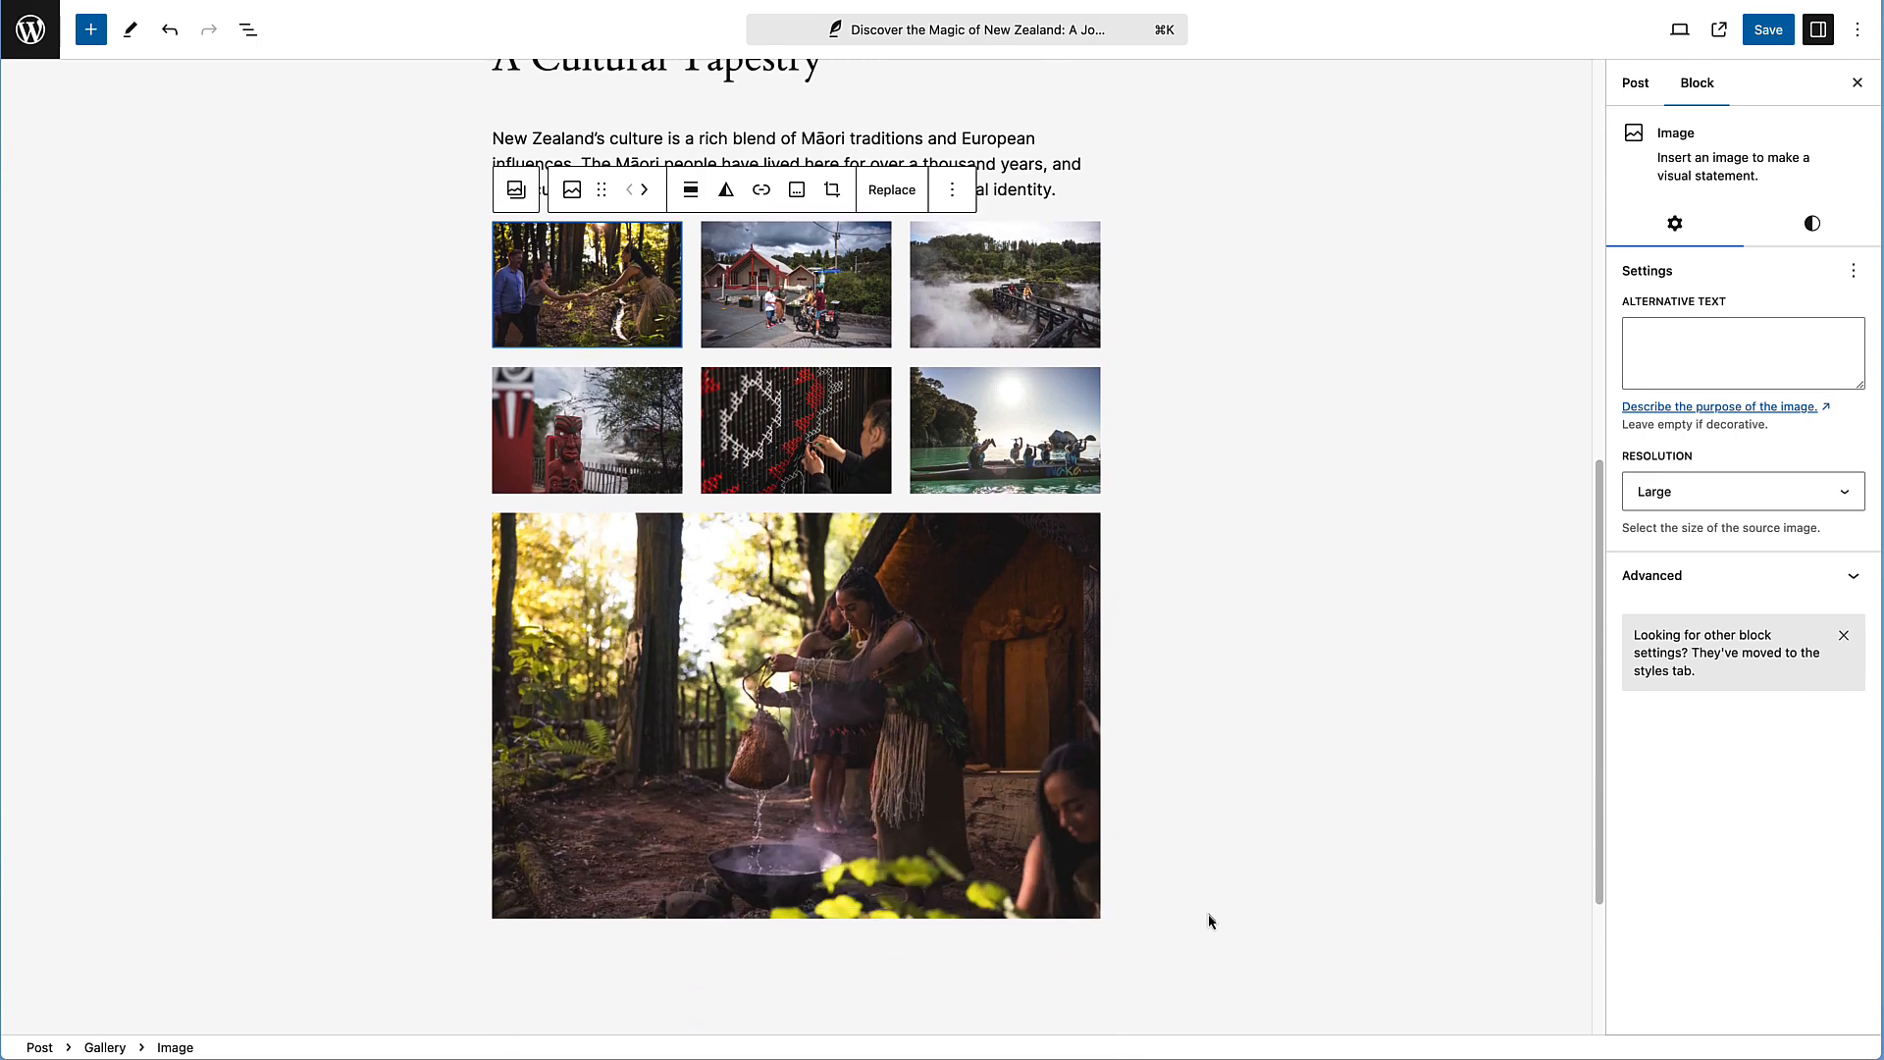
Remove the steaming boardwalk image from the gallery through its Media Library selection and update the gallery
{"action": "left_click", "coordinate": [1001, 435]}
{"action": "left_click", "coordinate": [935, 336]}
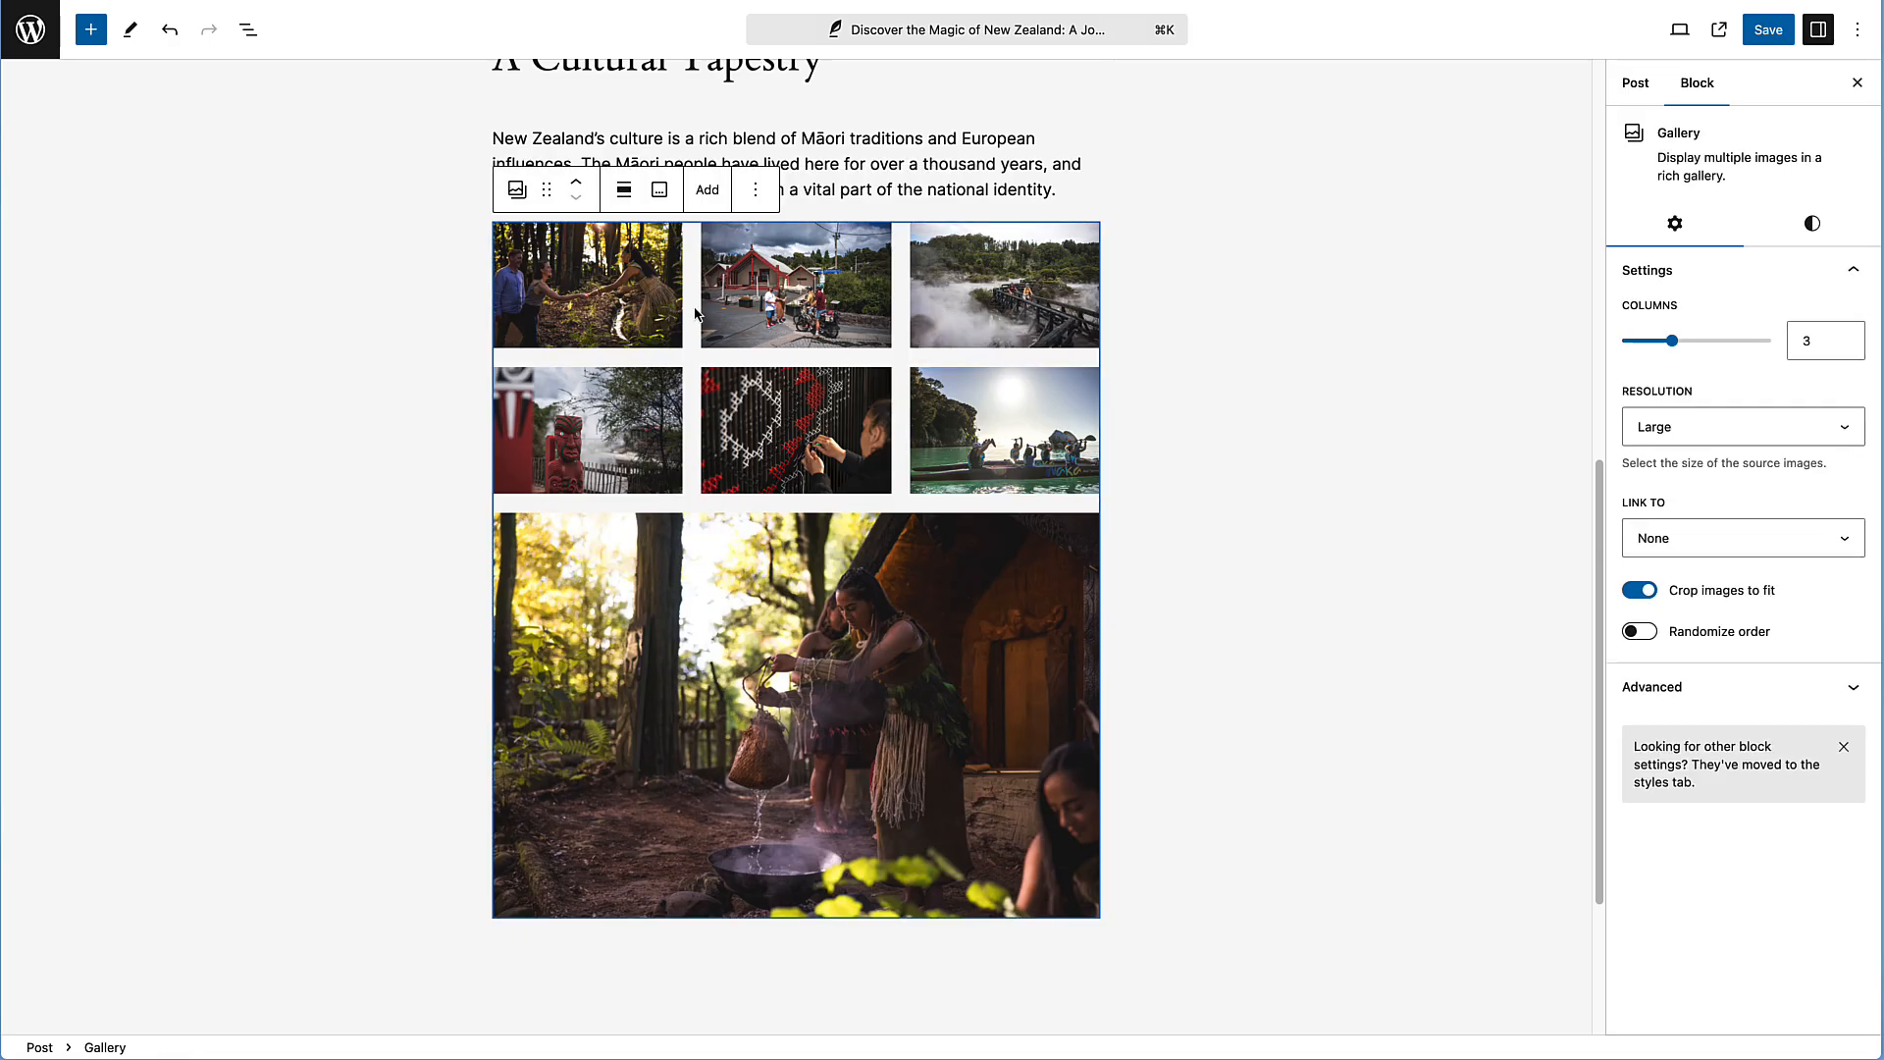
{"action": "left_click", "coordinate": [707, 190]}
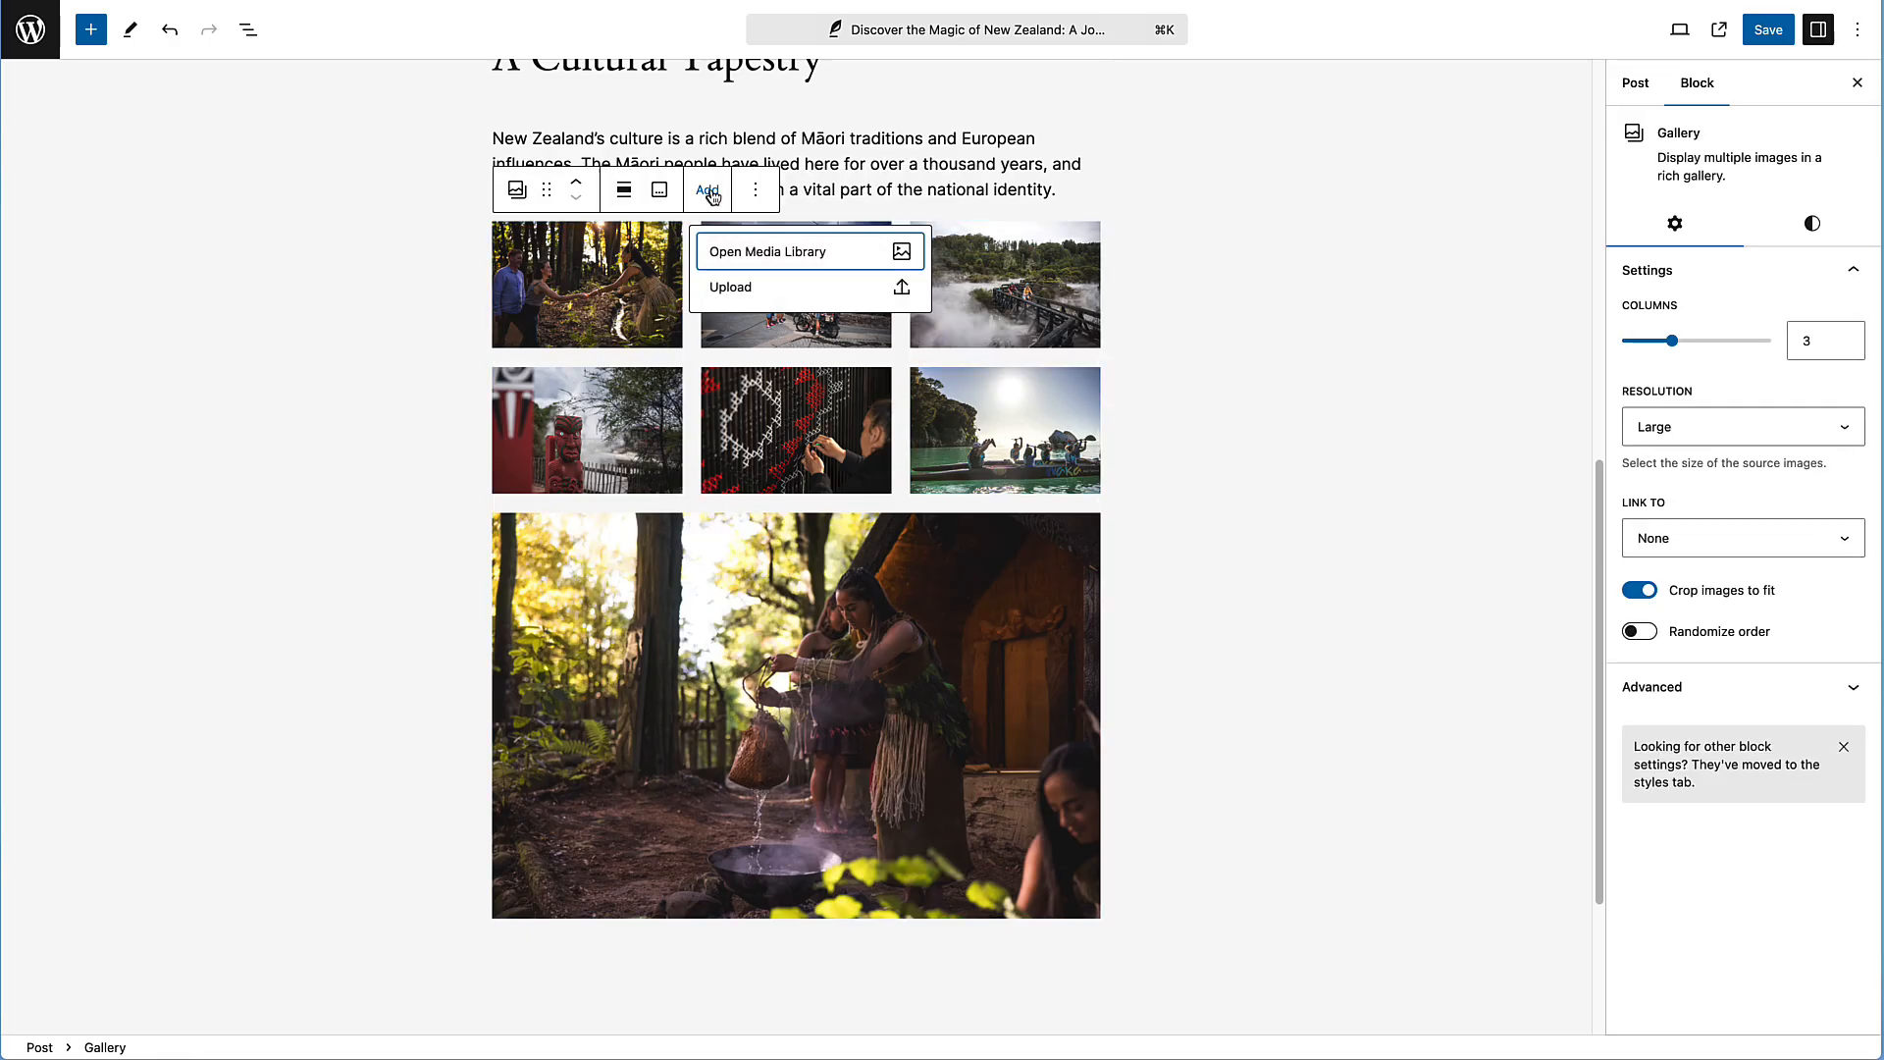
{"action": "left_click", "coordinate": [748, 255]}
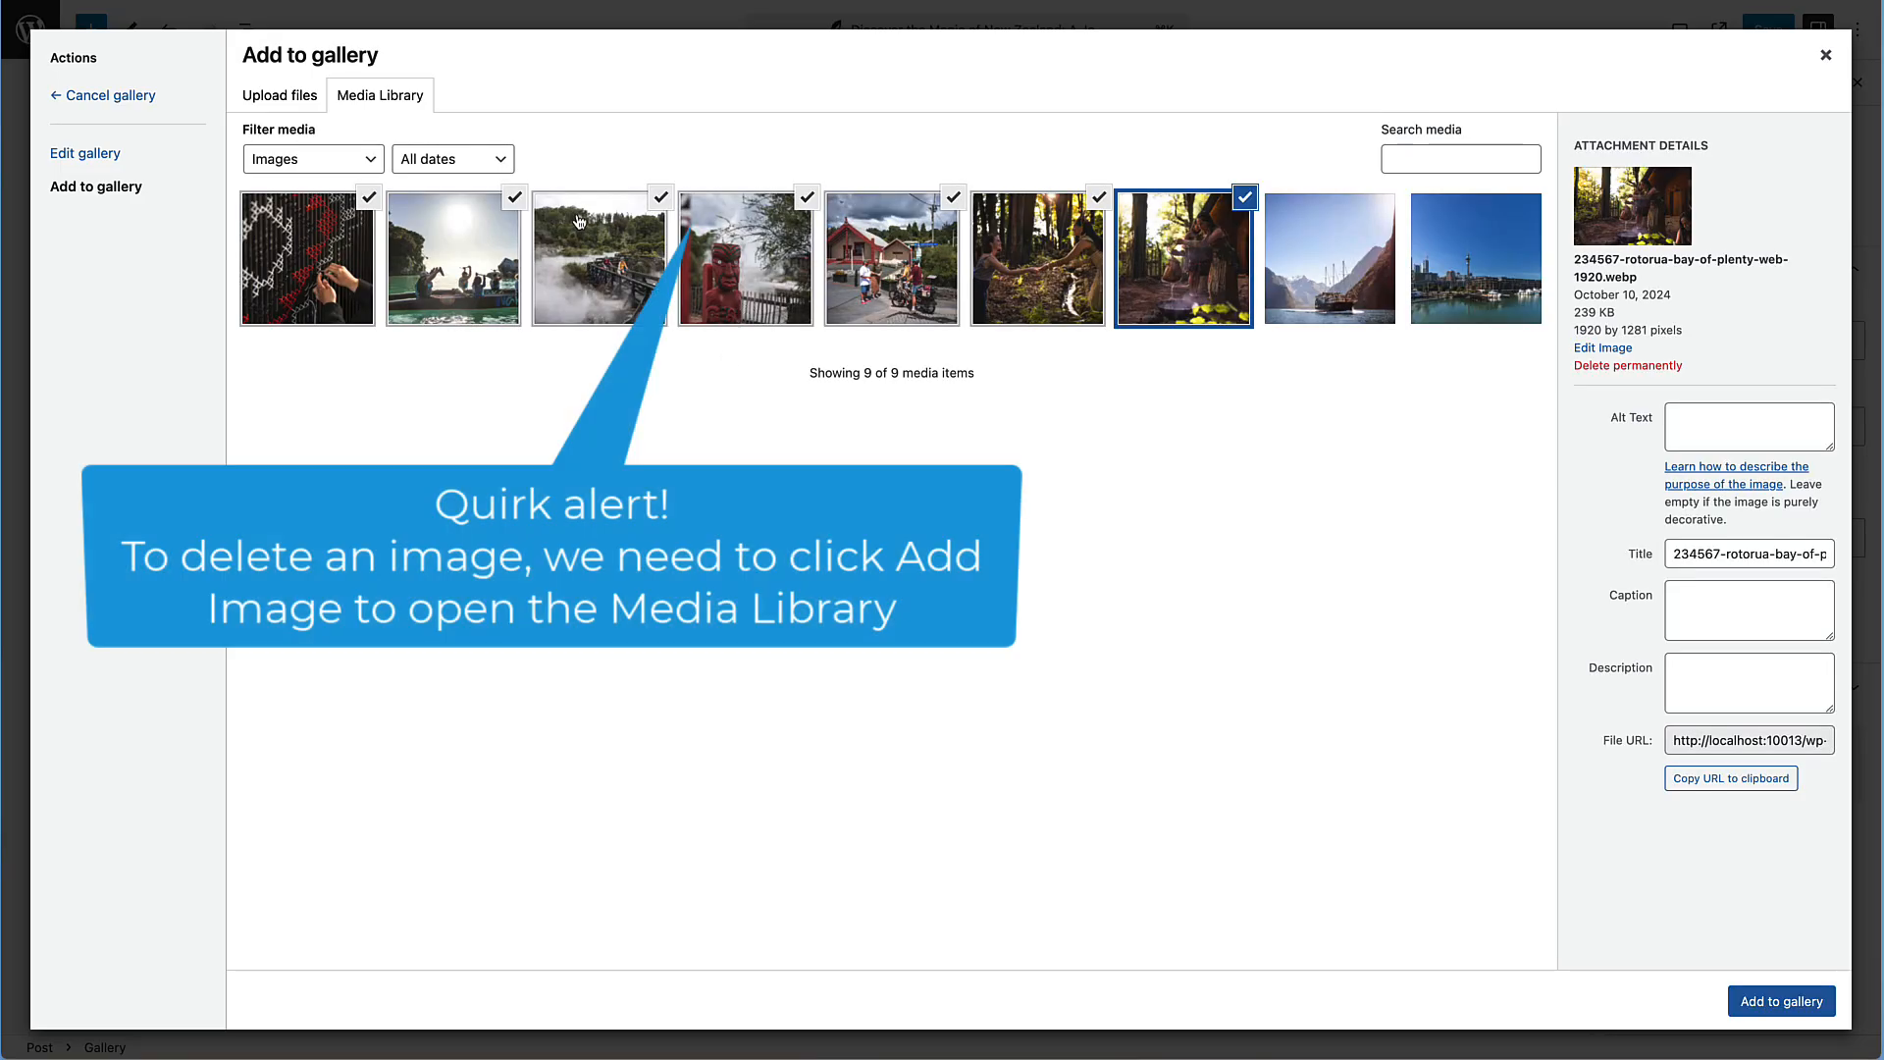
{"action": "left_click", "coordinate": [662, 200]}
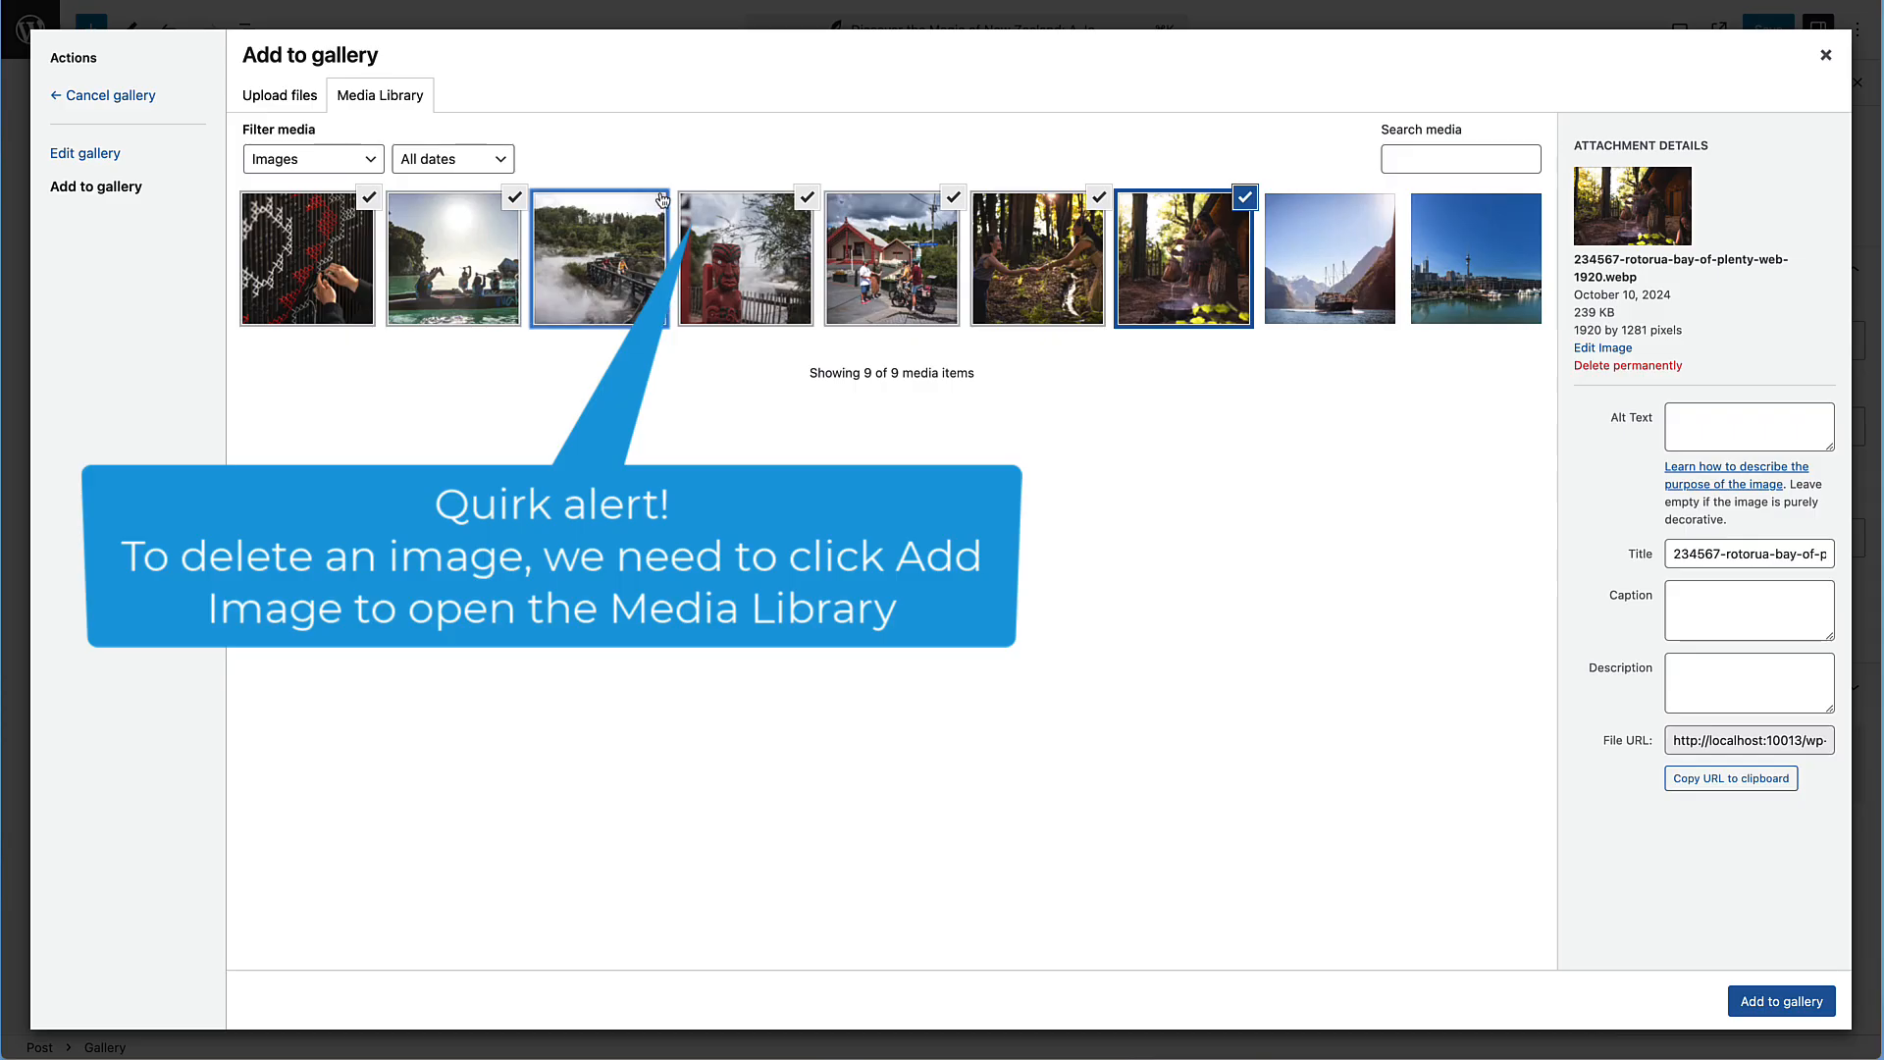
{"action": "left_click", "coordinate": [1781, 1001]}
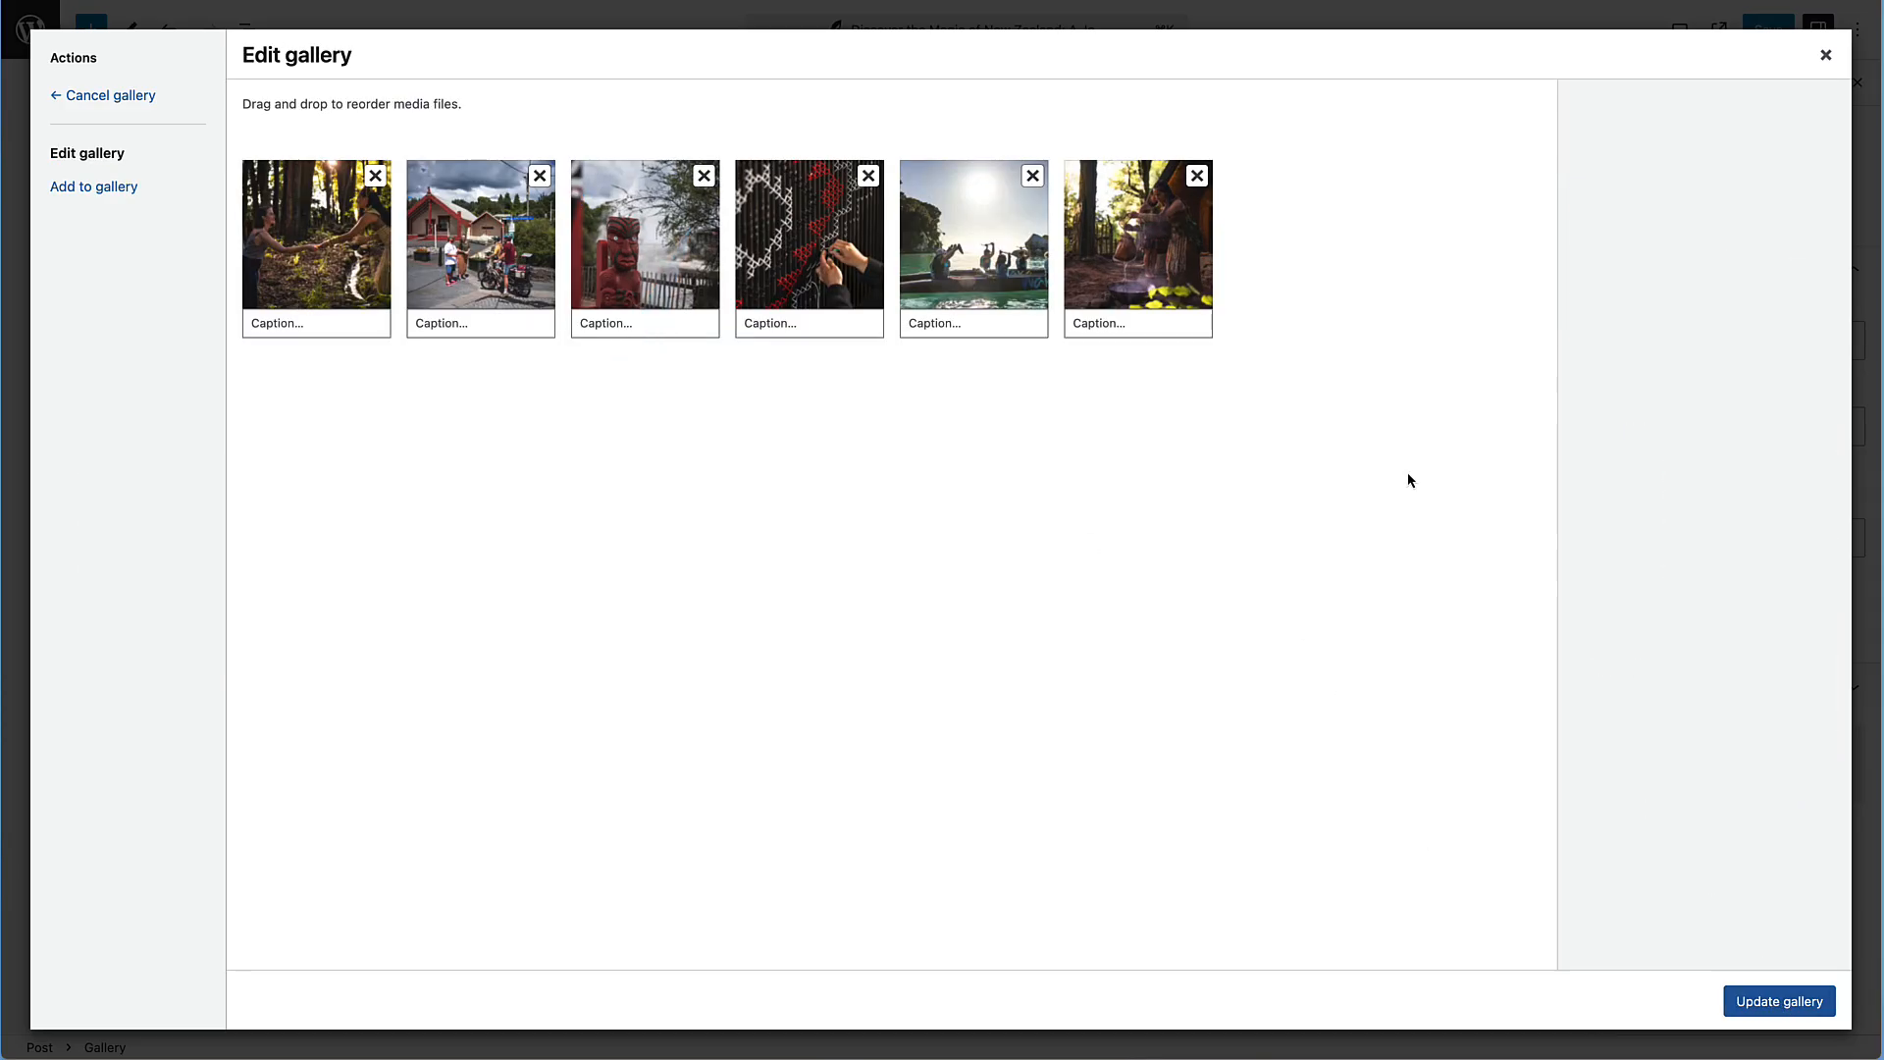
{"action": "left_click", "coordinate": [1784, 1002]}
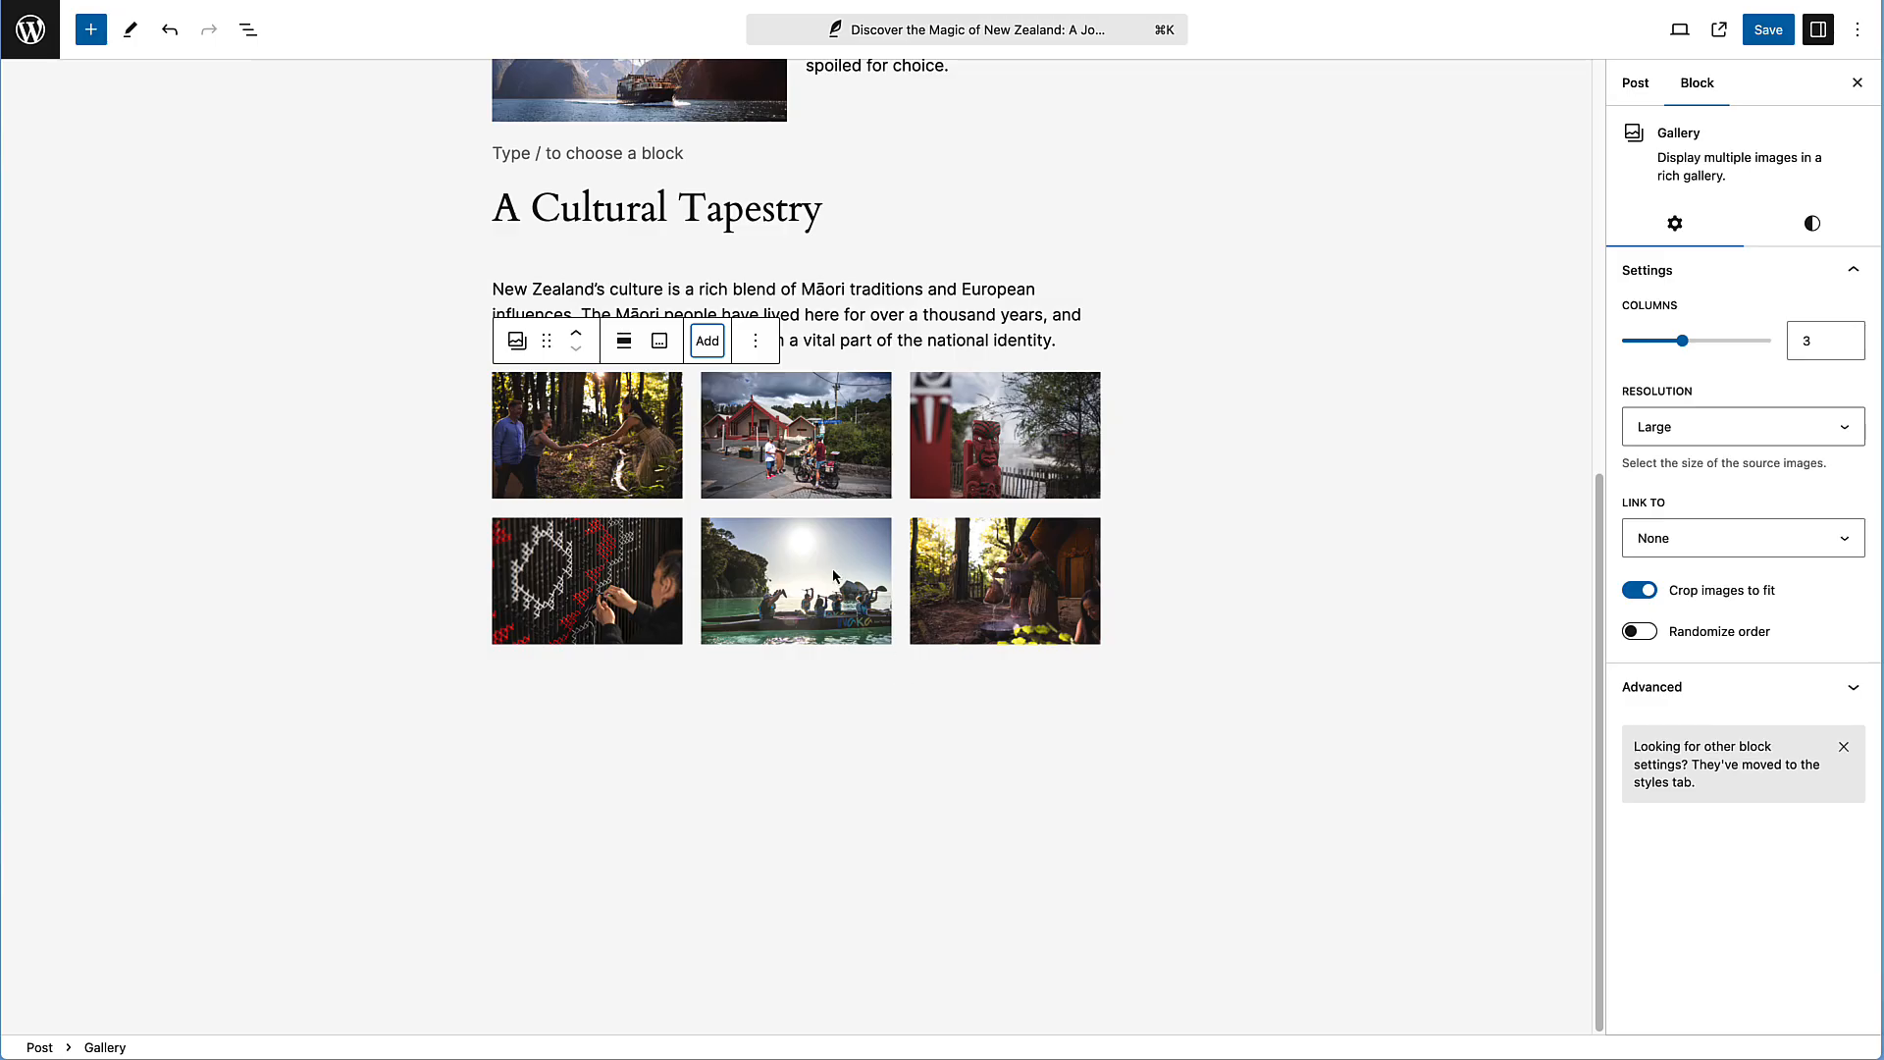
Remove the forest greeting image from the gallery through its Media Library selection and update the gallery
{"action": "left_click", "coordinate": [896, 609]}
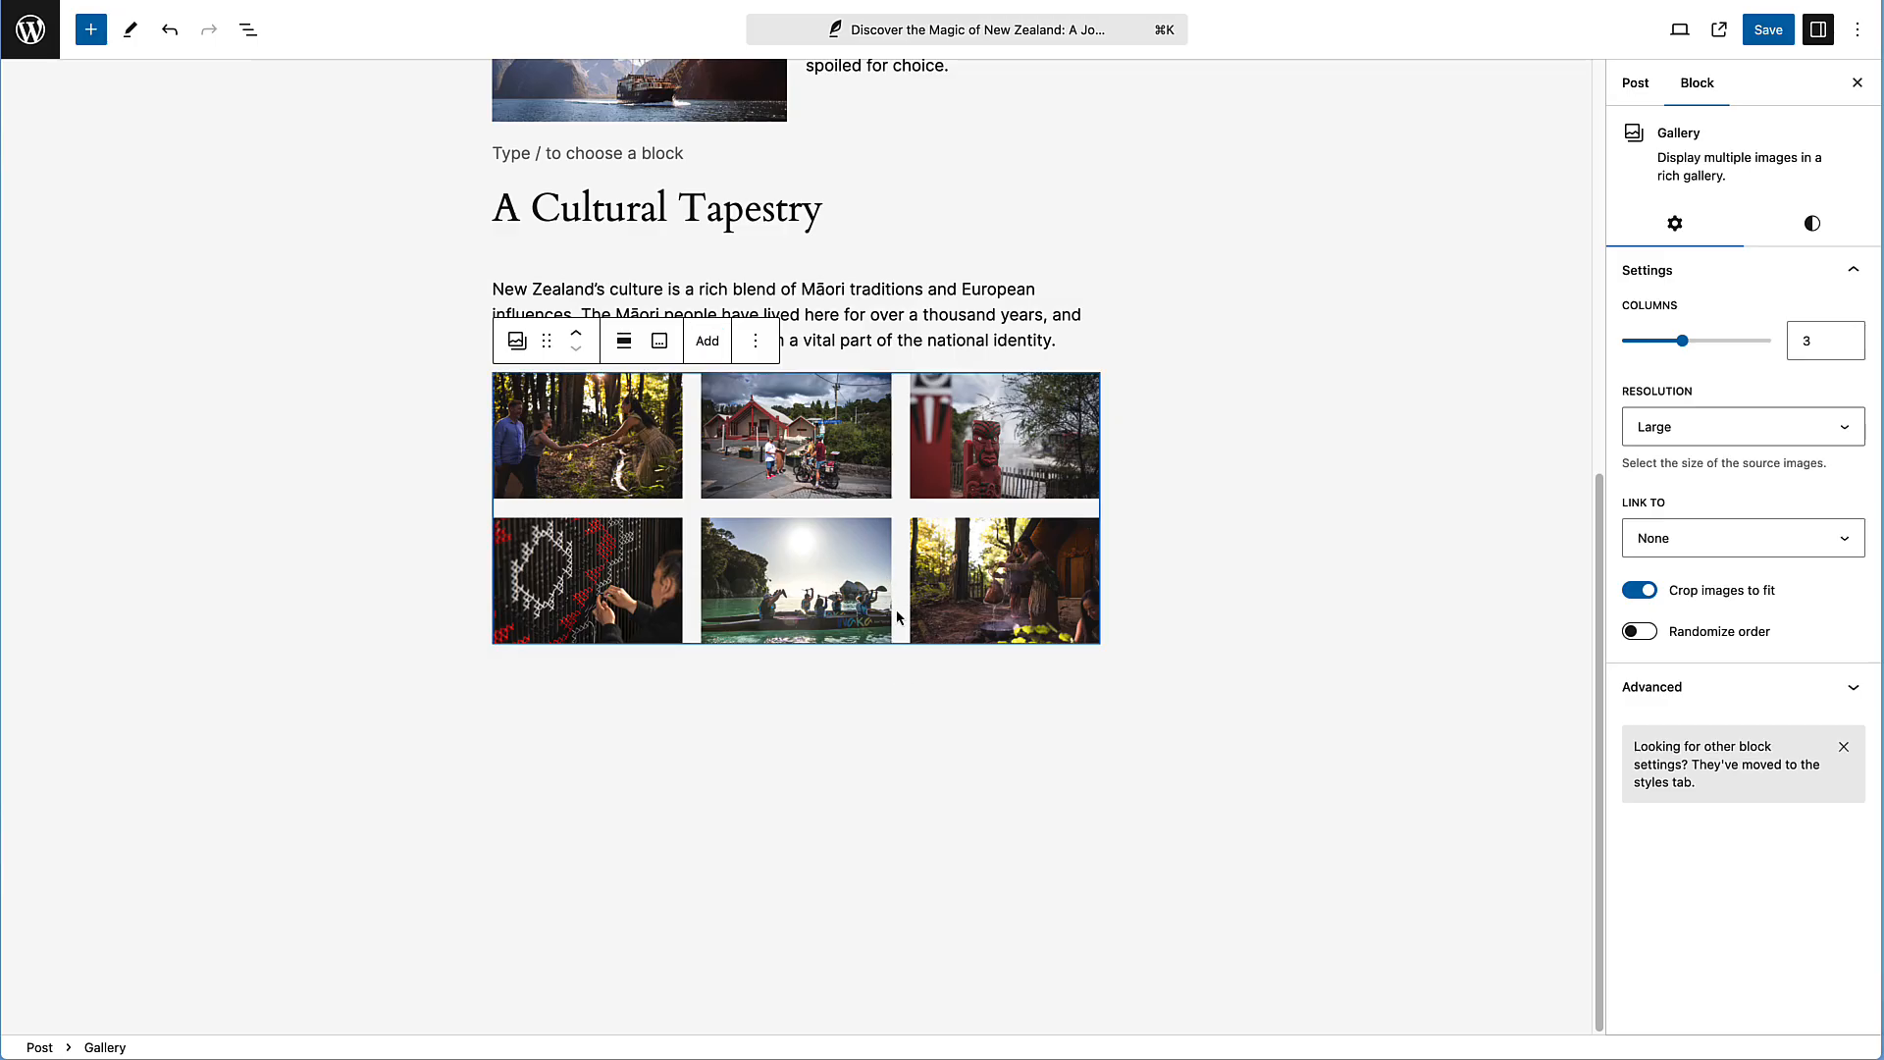
{"action": "left_click", "coordinate": [708, 341]}
{"action": "left_click", "coordinate": [780, 415]}
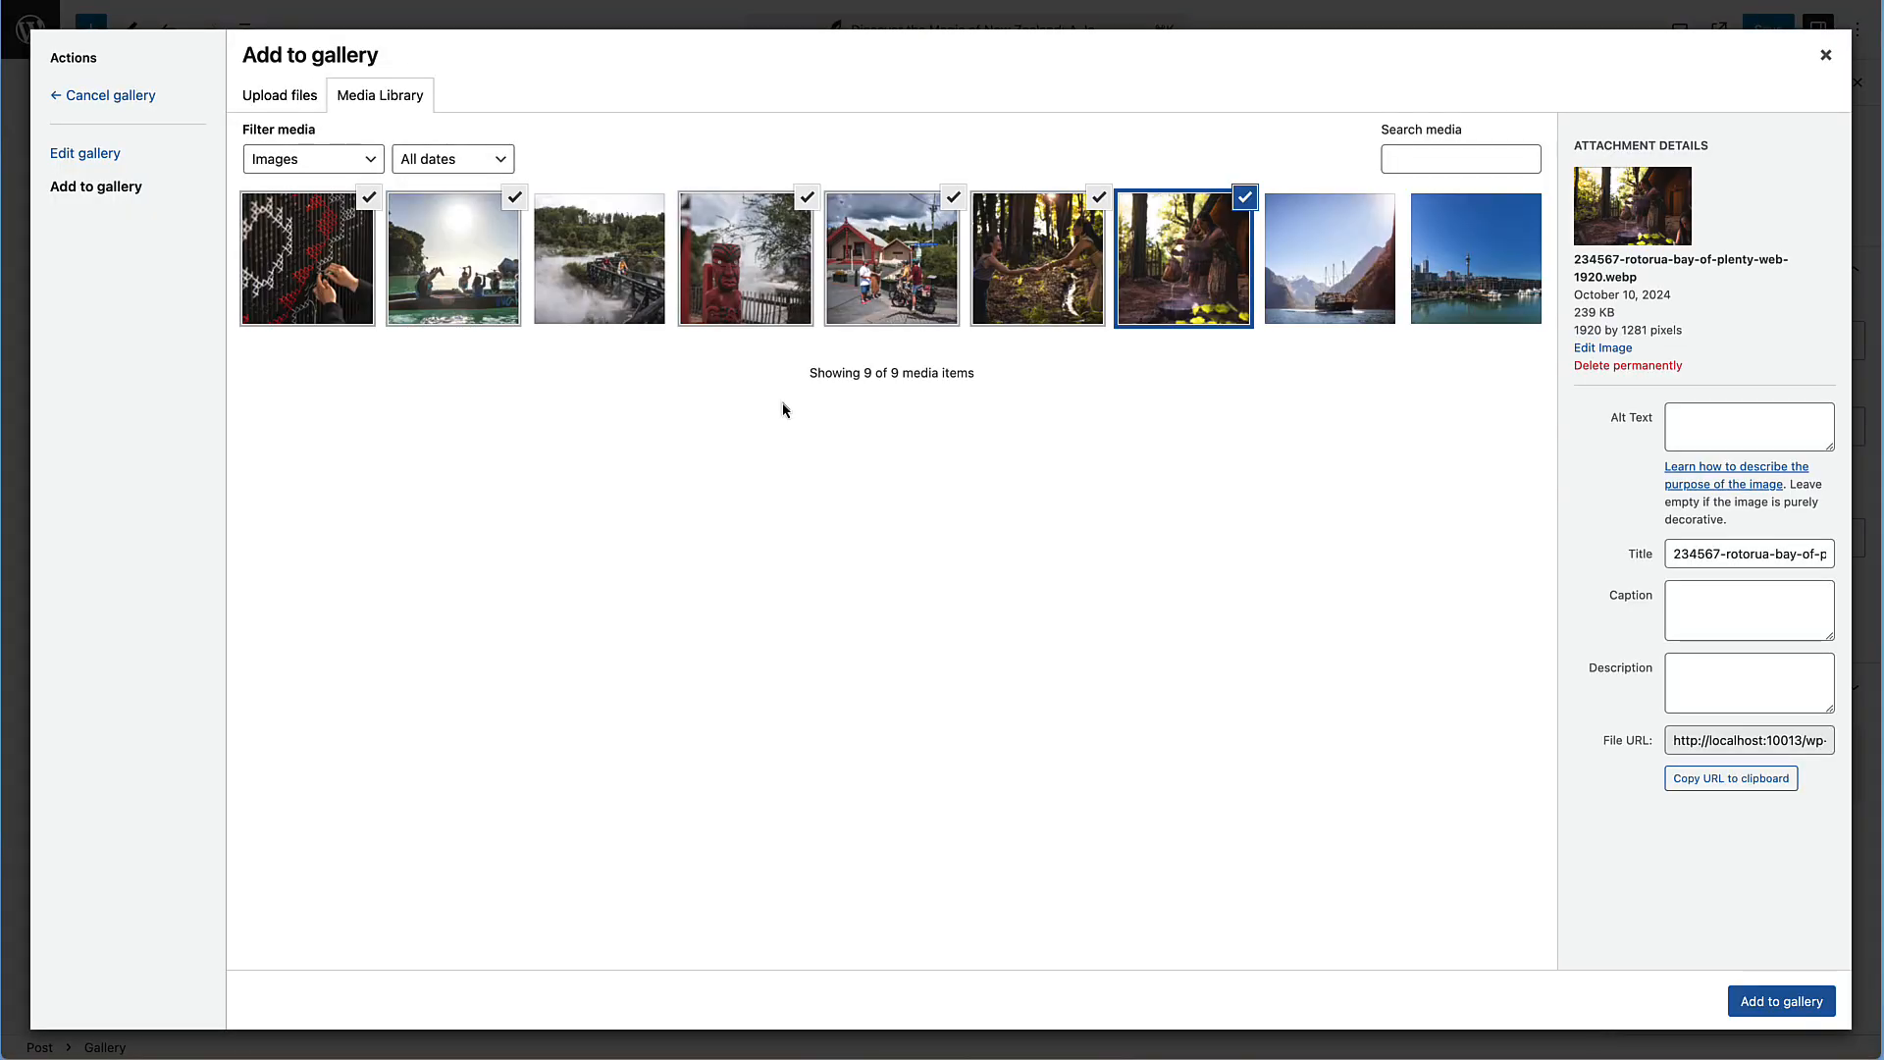
{"action": "left_click", "coordinate": [1099, 198]}
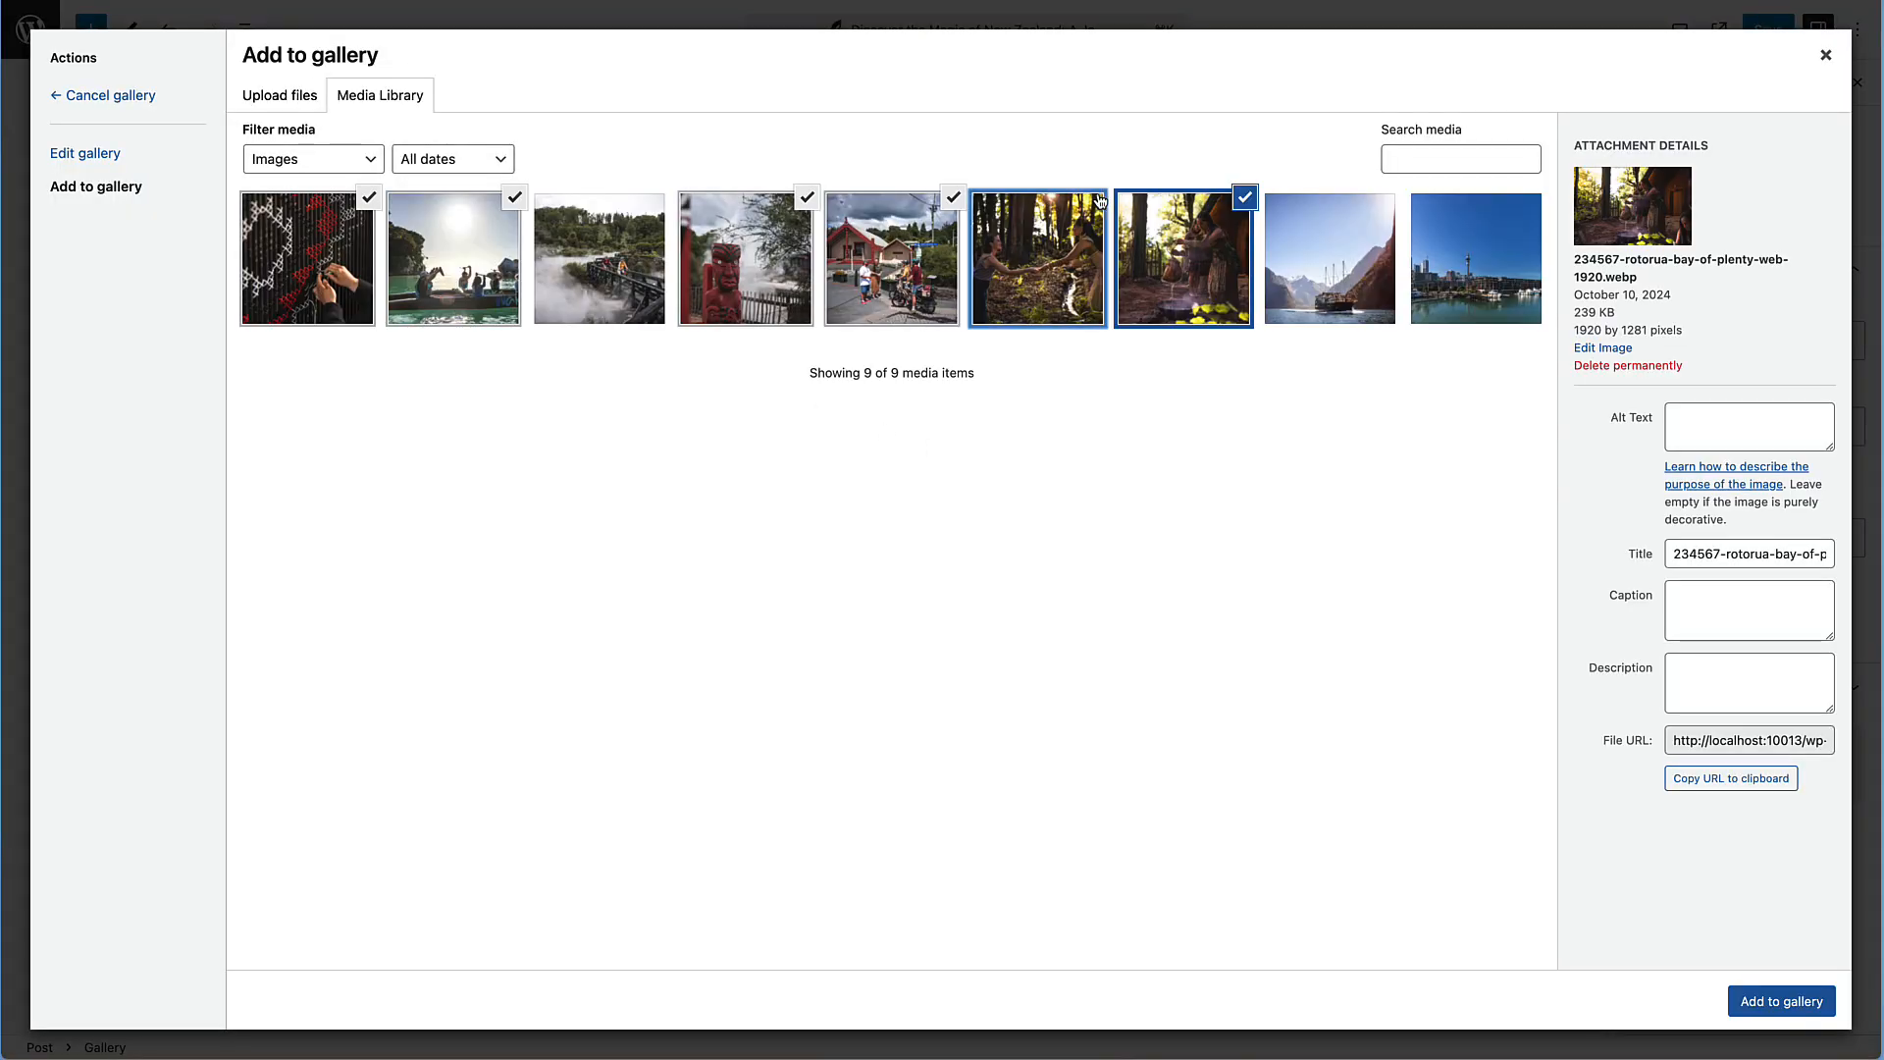
{"action": "left_click", "coordinate": [1794, 1004]}
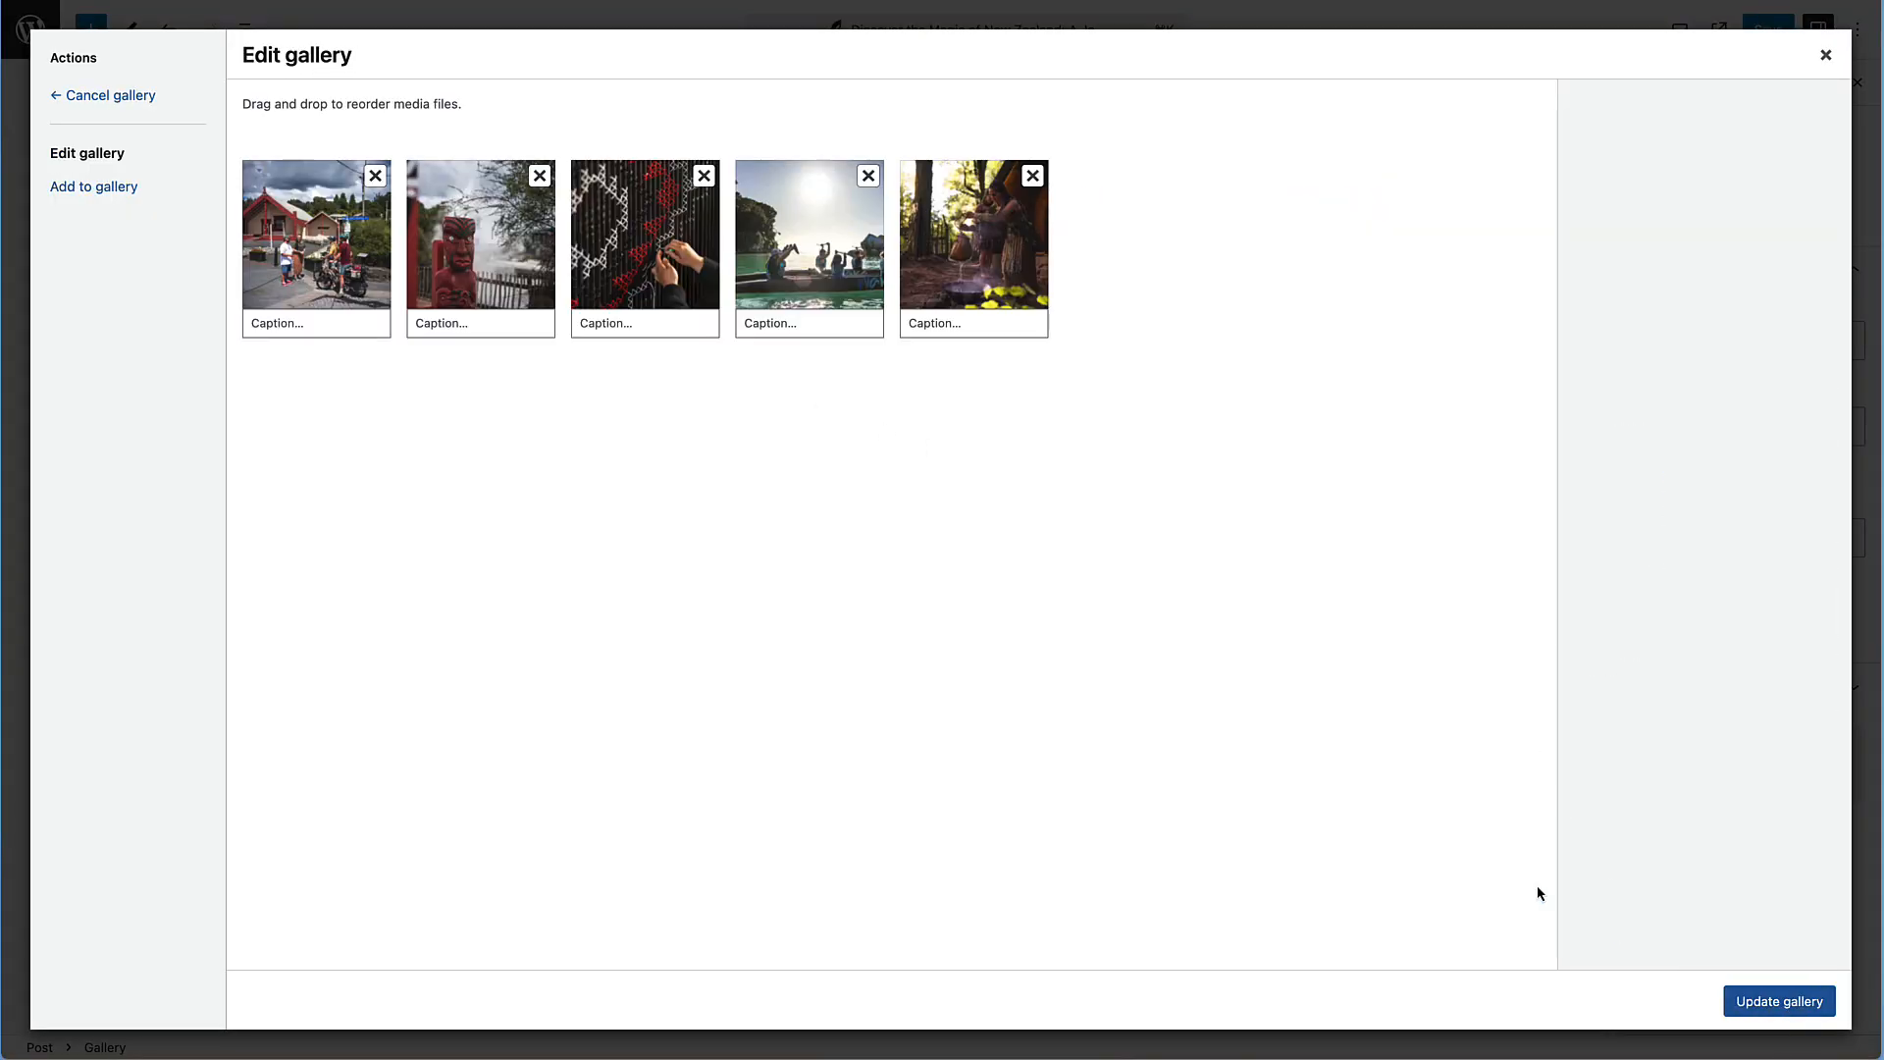
{"action": "left_click", "coordinate": [1761, 1001]}
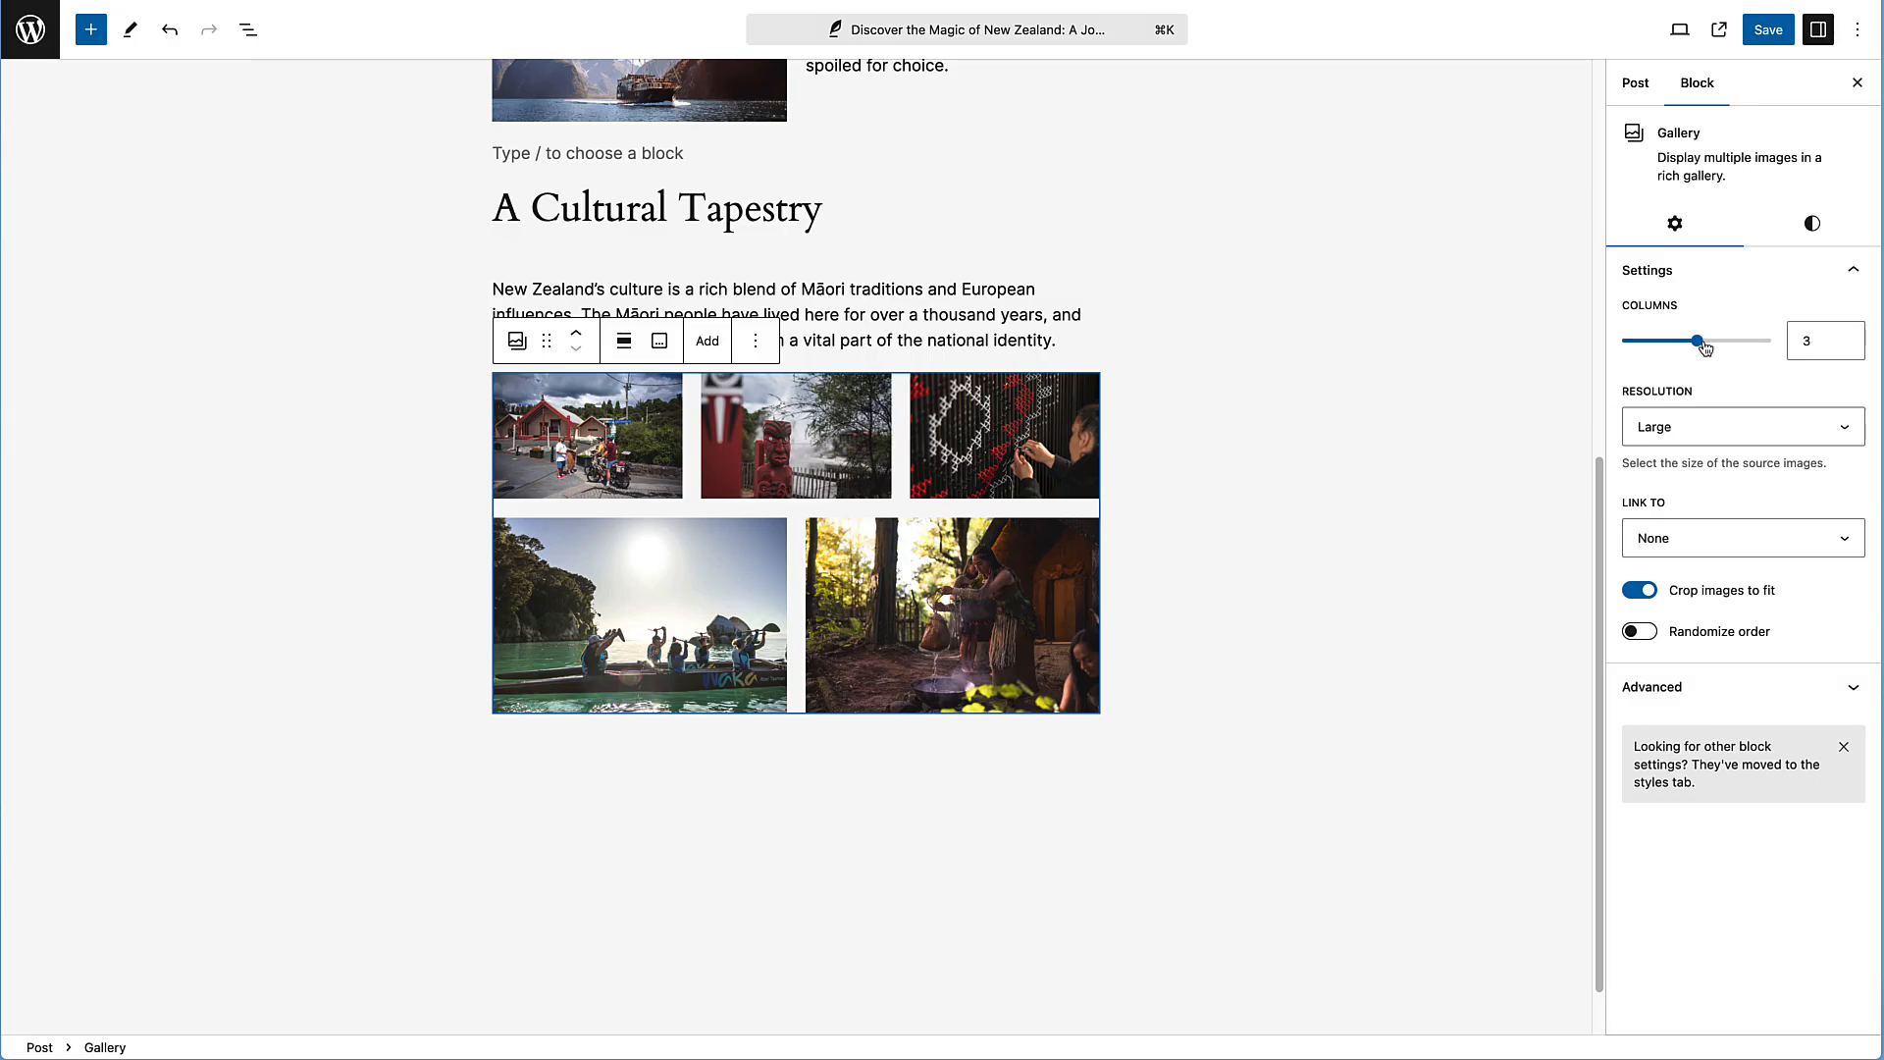
Try the gallery with 2 columns, return it to 3 columns, and set its alignment to Wide width
{"action": "left_click_drag", "start_coordinate": [1699, 346], "coordinate": [1674, 347]}
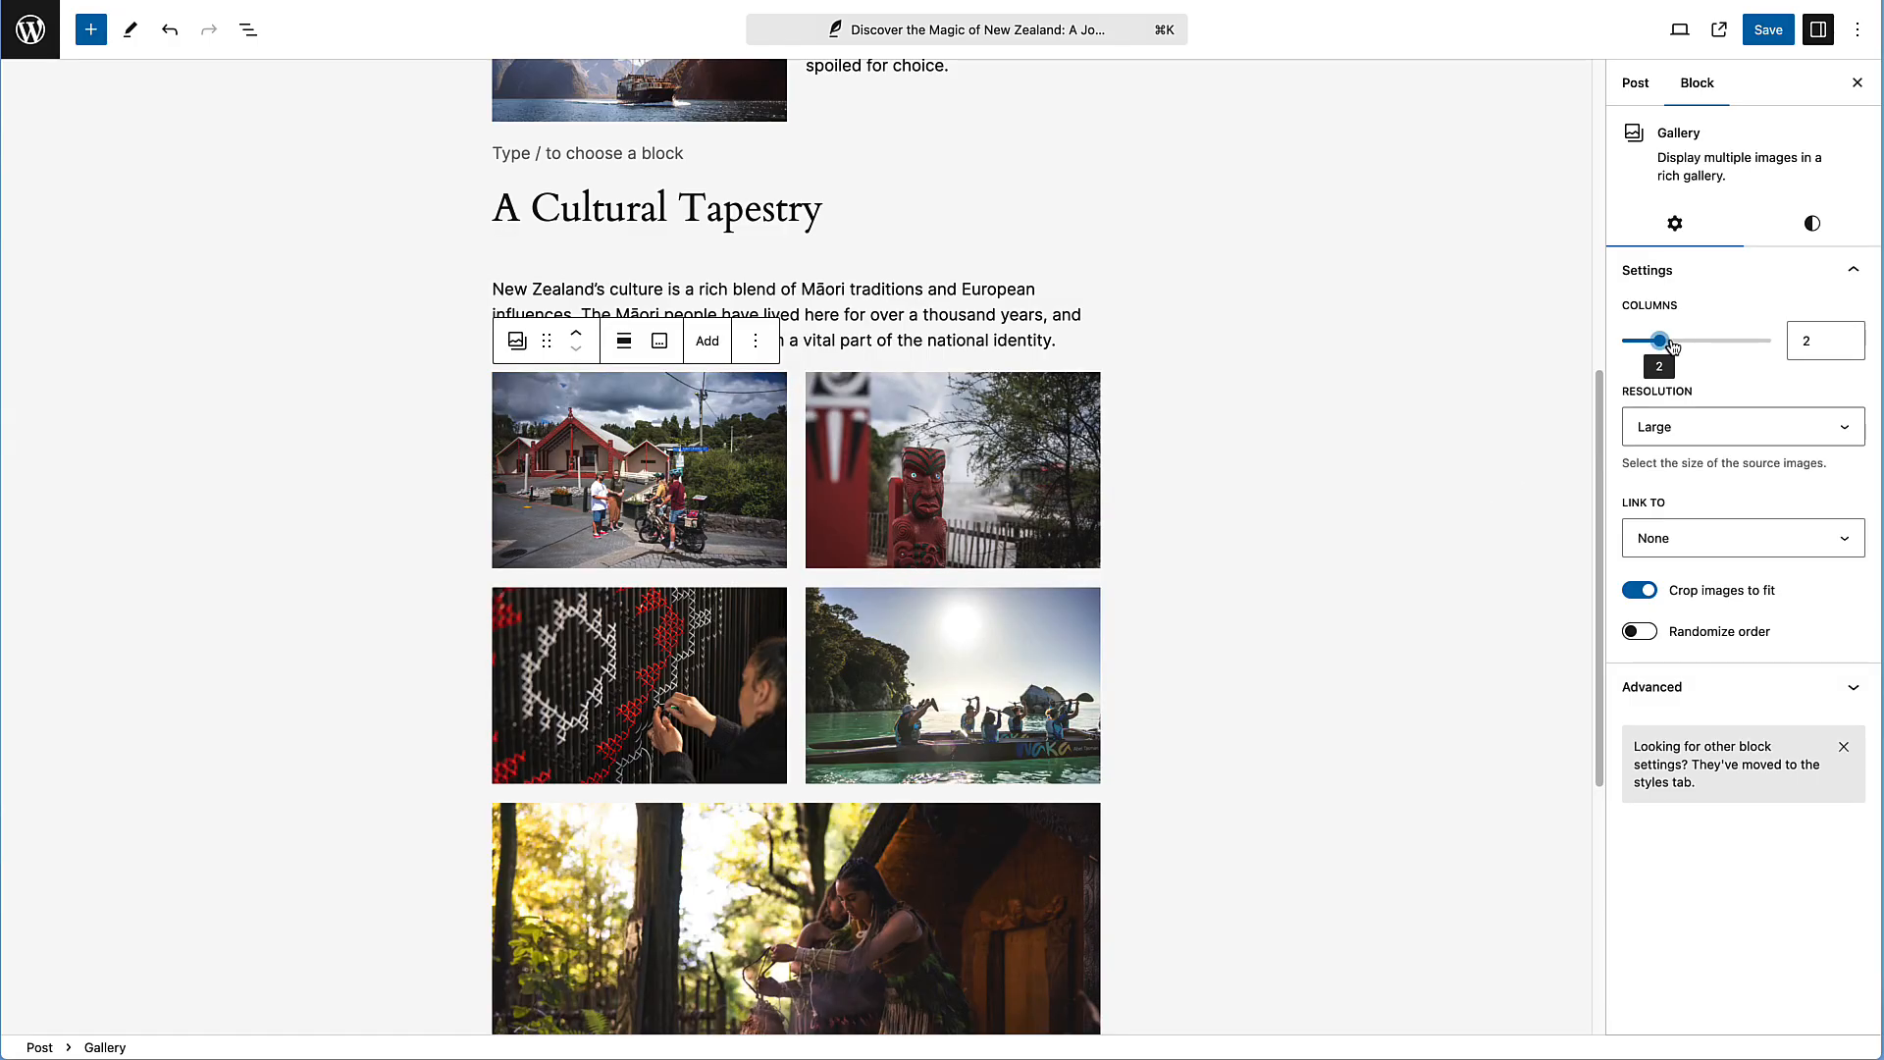
{"action": "left_click_drag", "start_coordinate": [1658, 347], "coordinate": [1703, 342]}
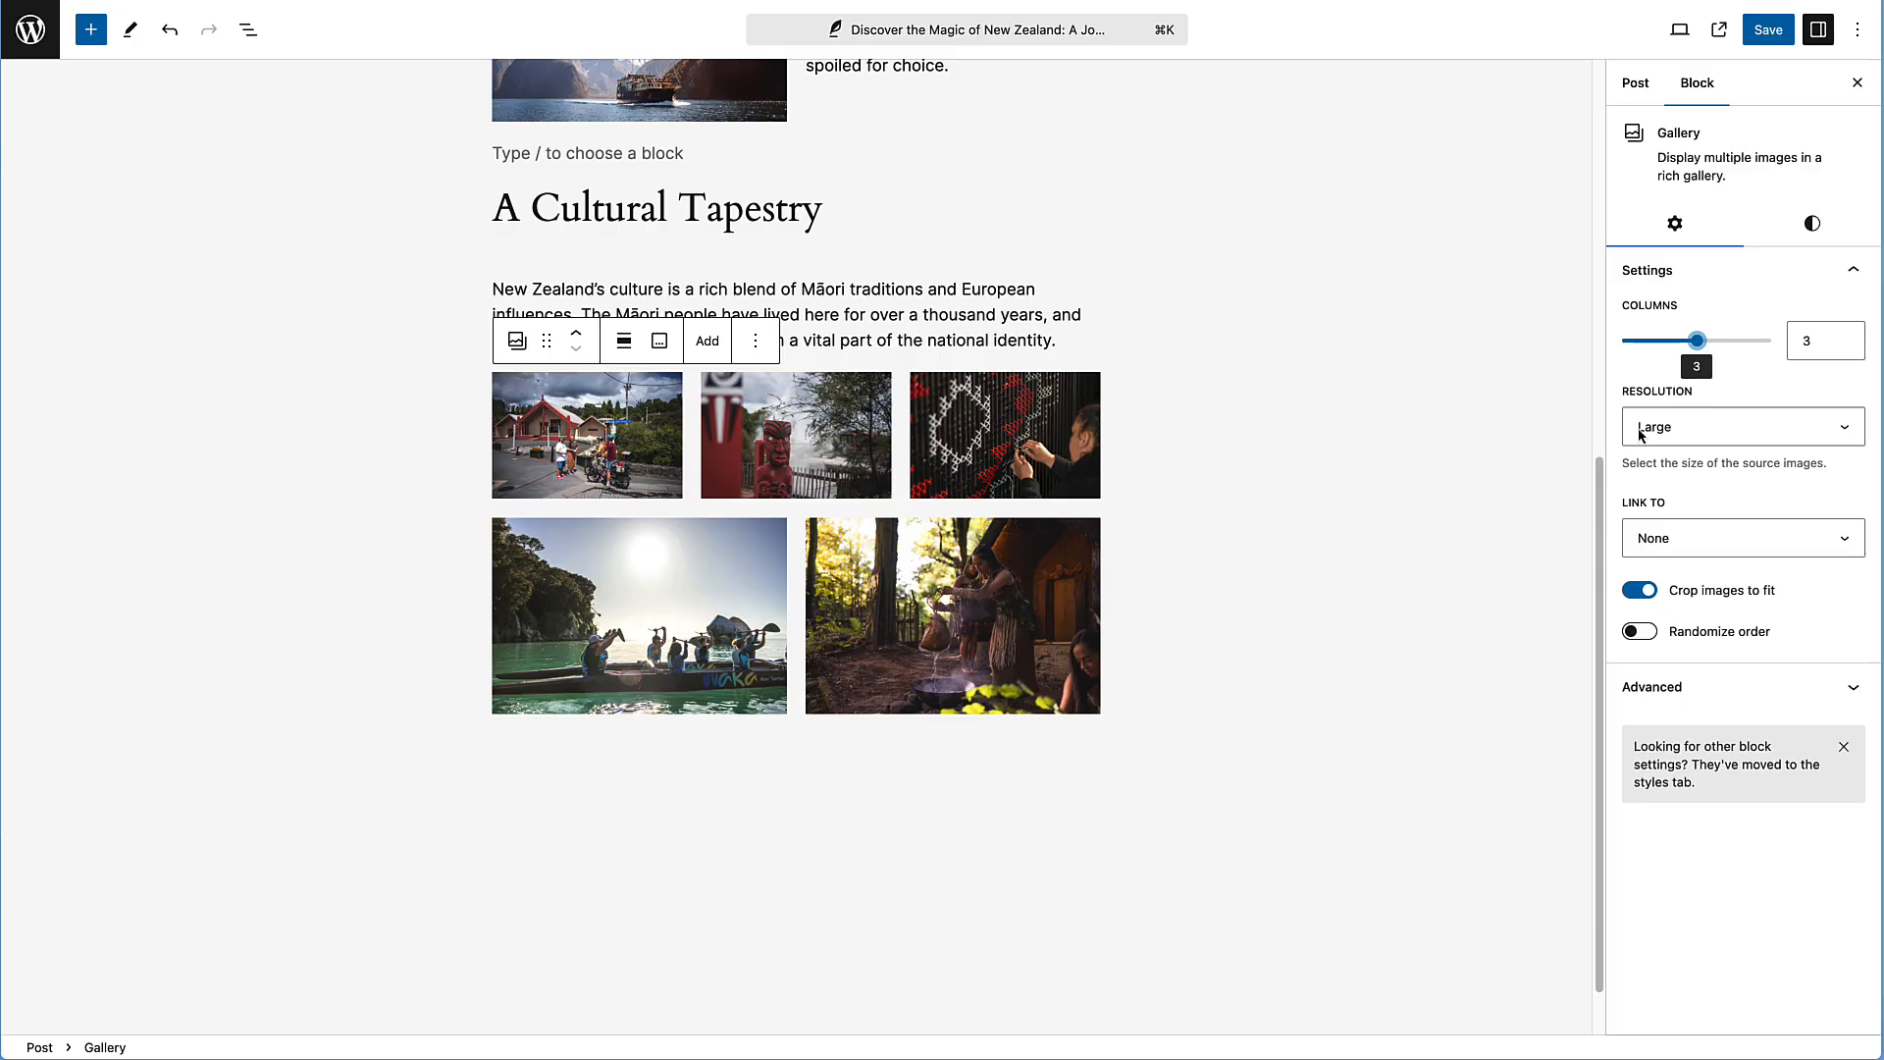
{"action": "left_click", "coordinate": [625, 350]}
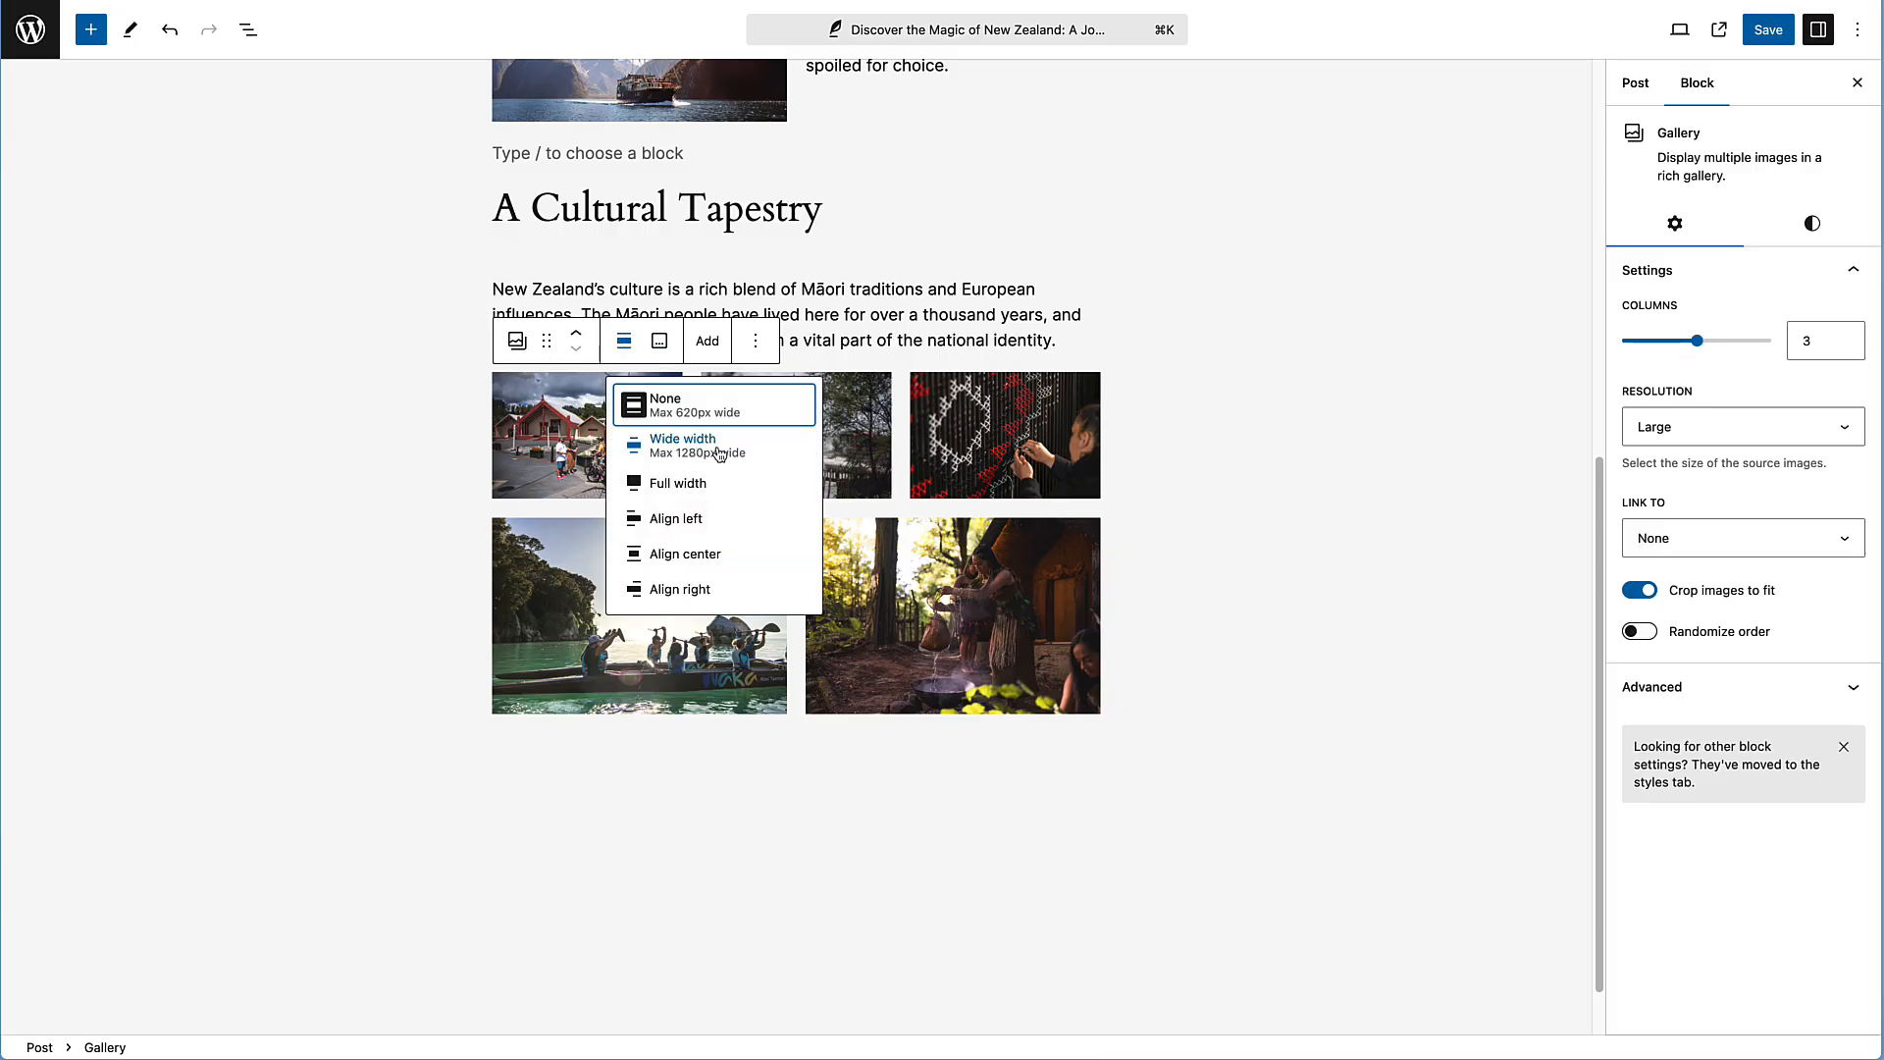
{"action": "left_click", "coordinate": [699, 452]}
{"action": "left_click", "coordinate": [1086, 341]}
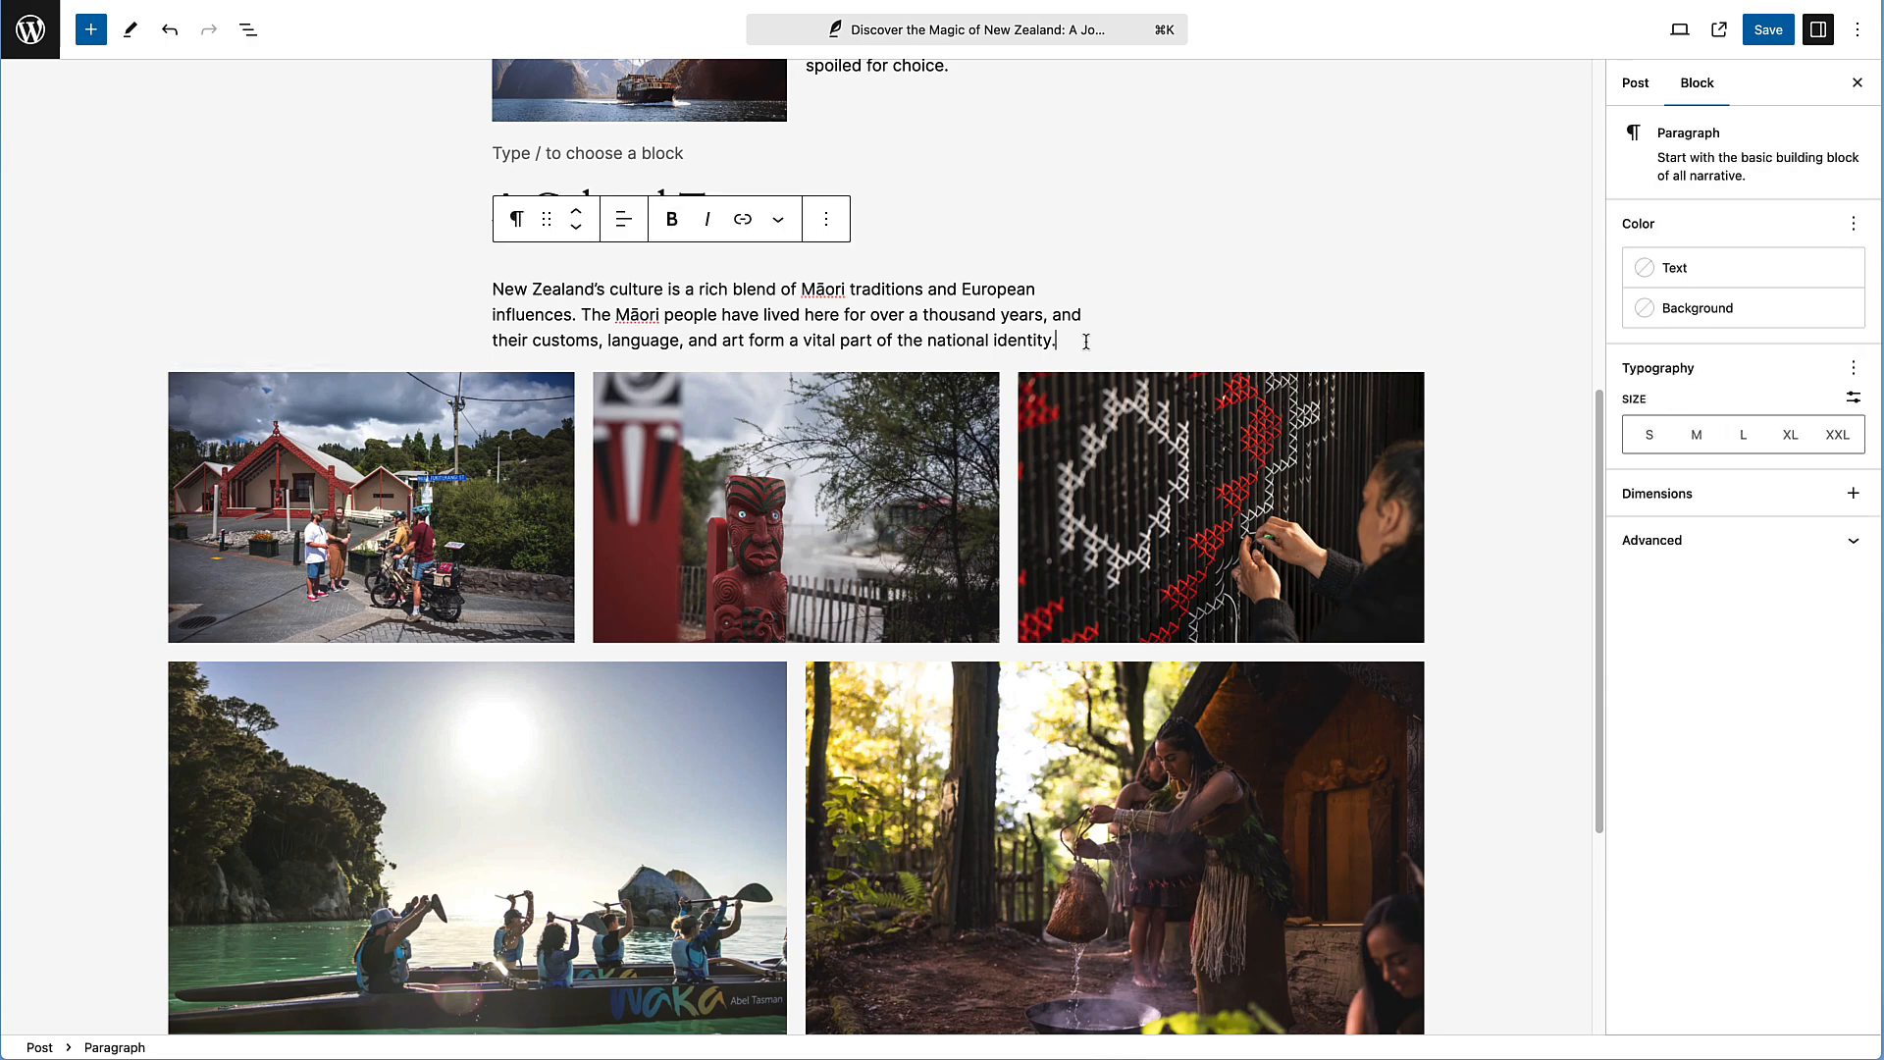
{"action": "key", "text": "Return"}
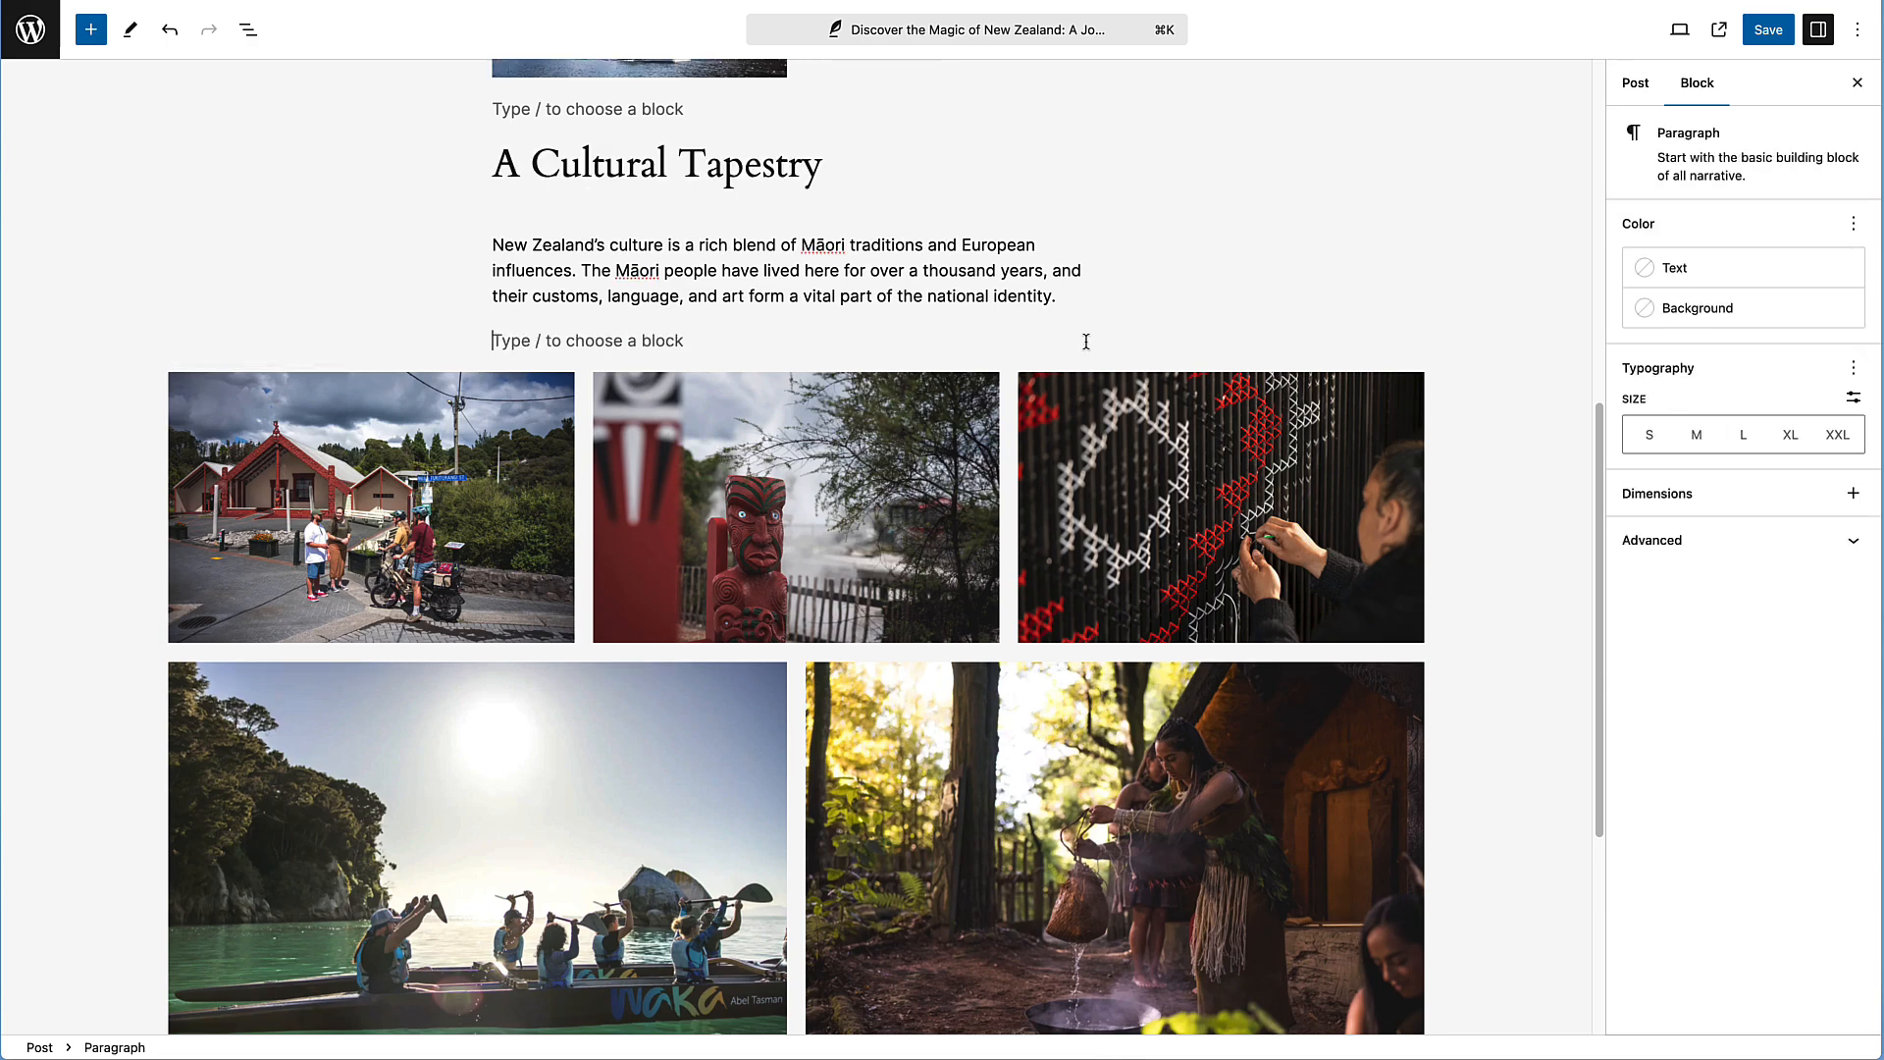
{"action": "key", "text": "BackSpace"}
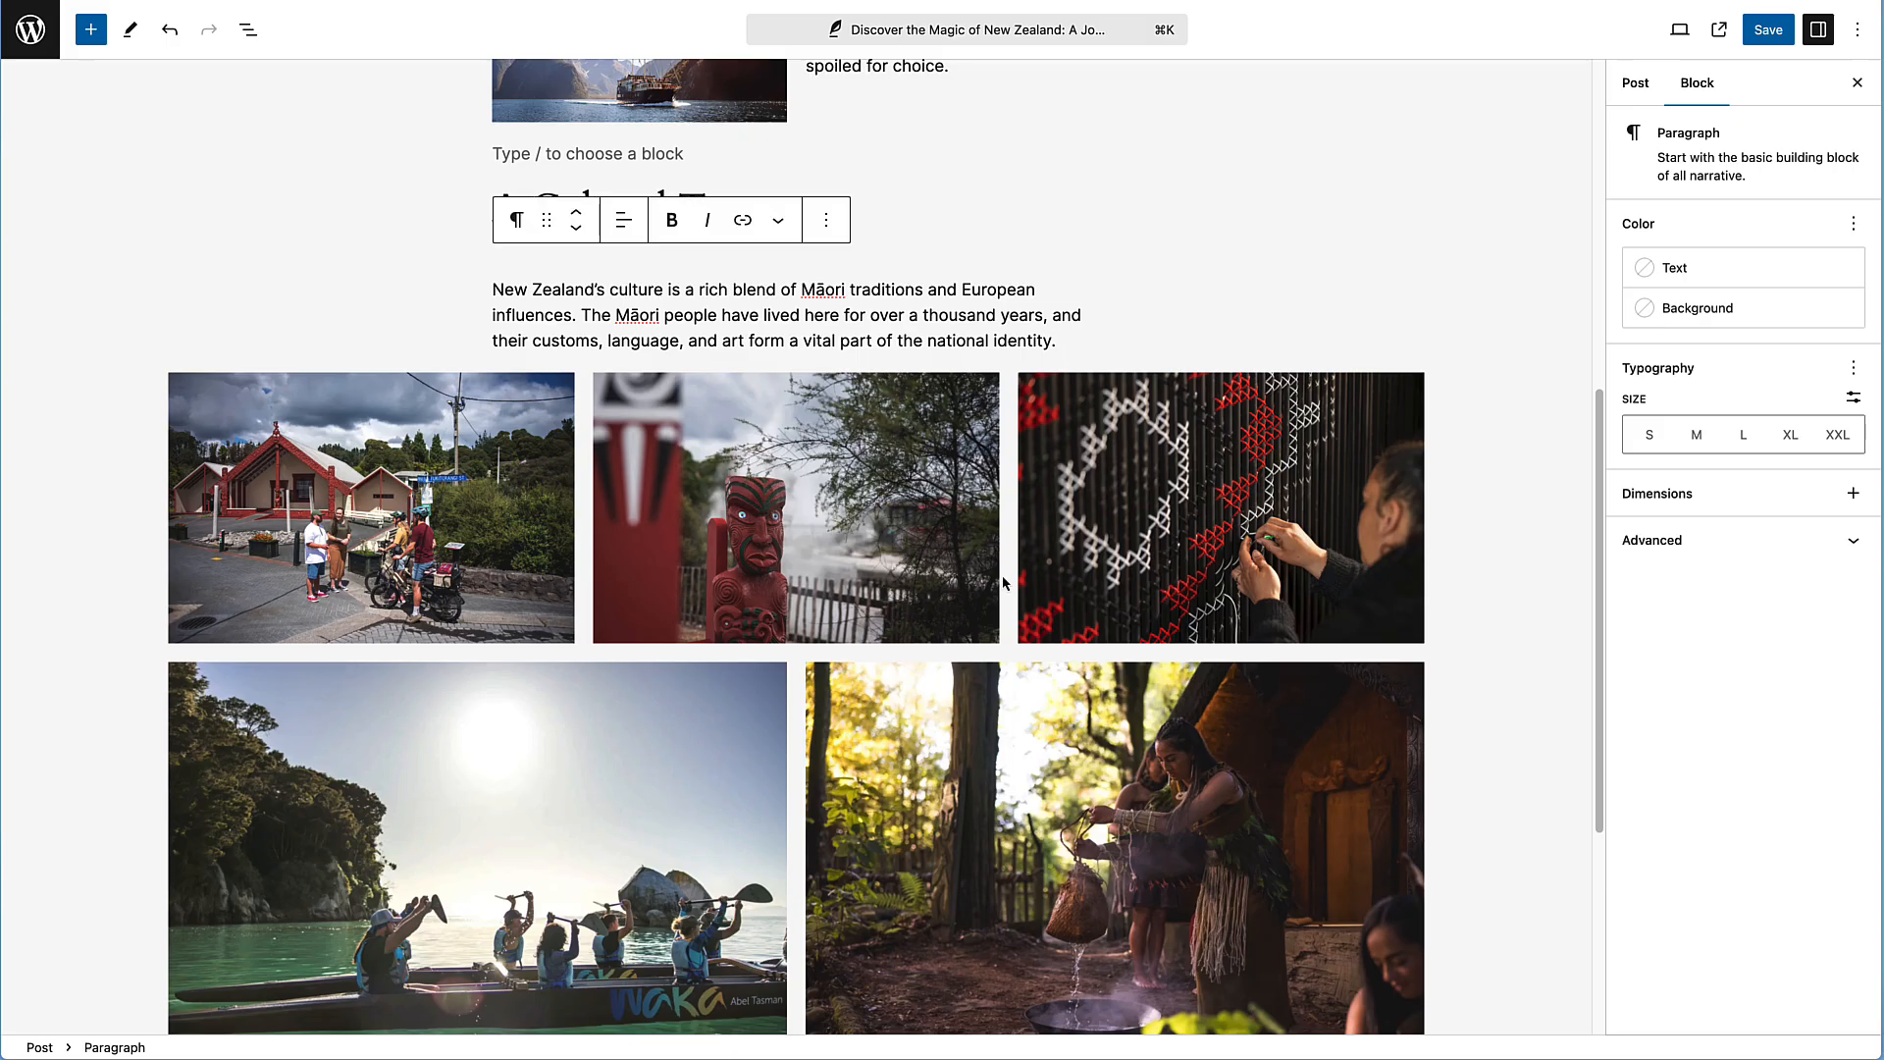
Select the whole gallery and set its vertical and horizontal block spacing to 3
{"action": "left_click", "coordinate": [1020, 592]}
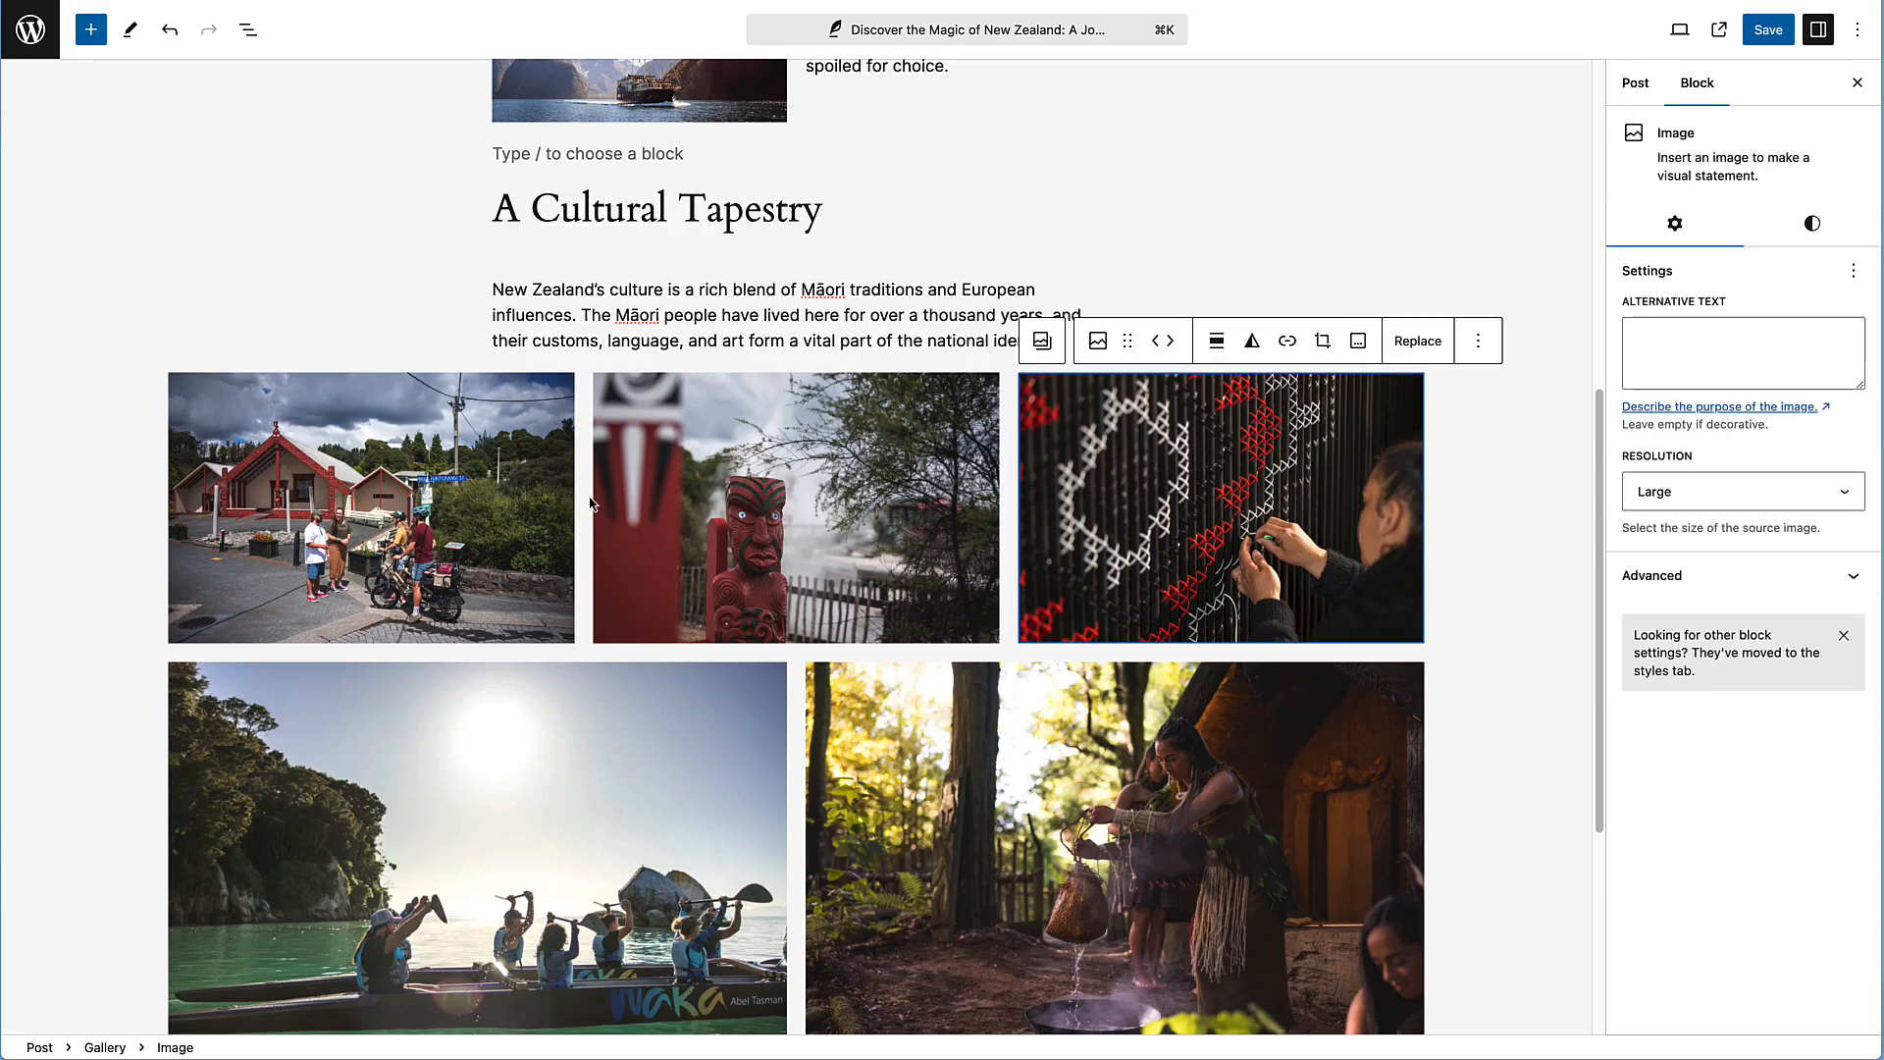
{"action": "left_click", "coordinate": [396, 471]}
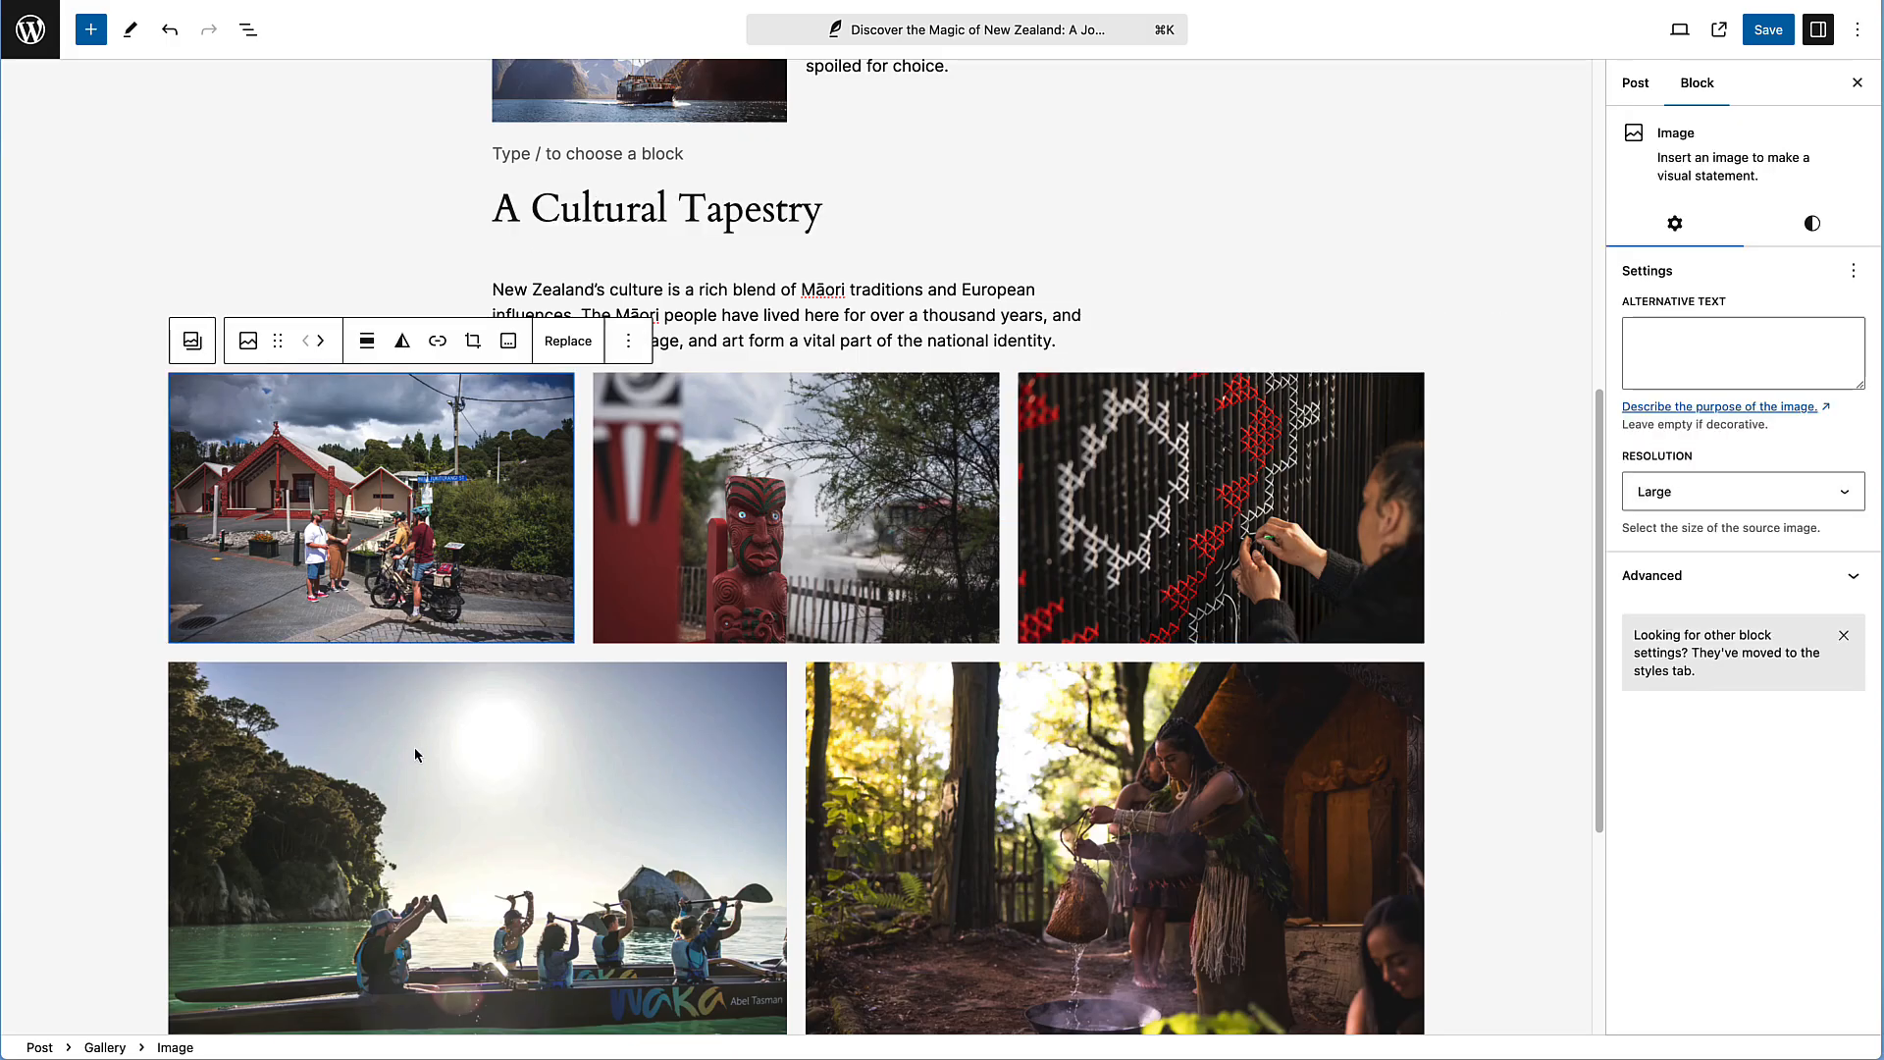
{"action": "left_click", "coordinate": [409, 655]}
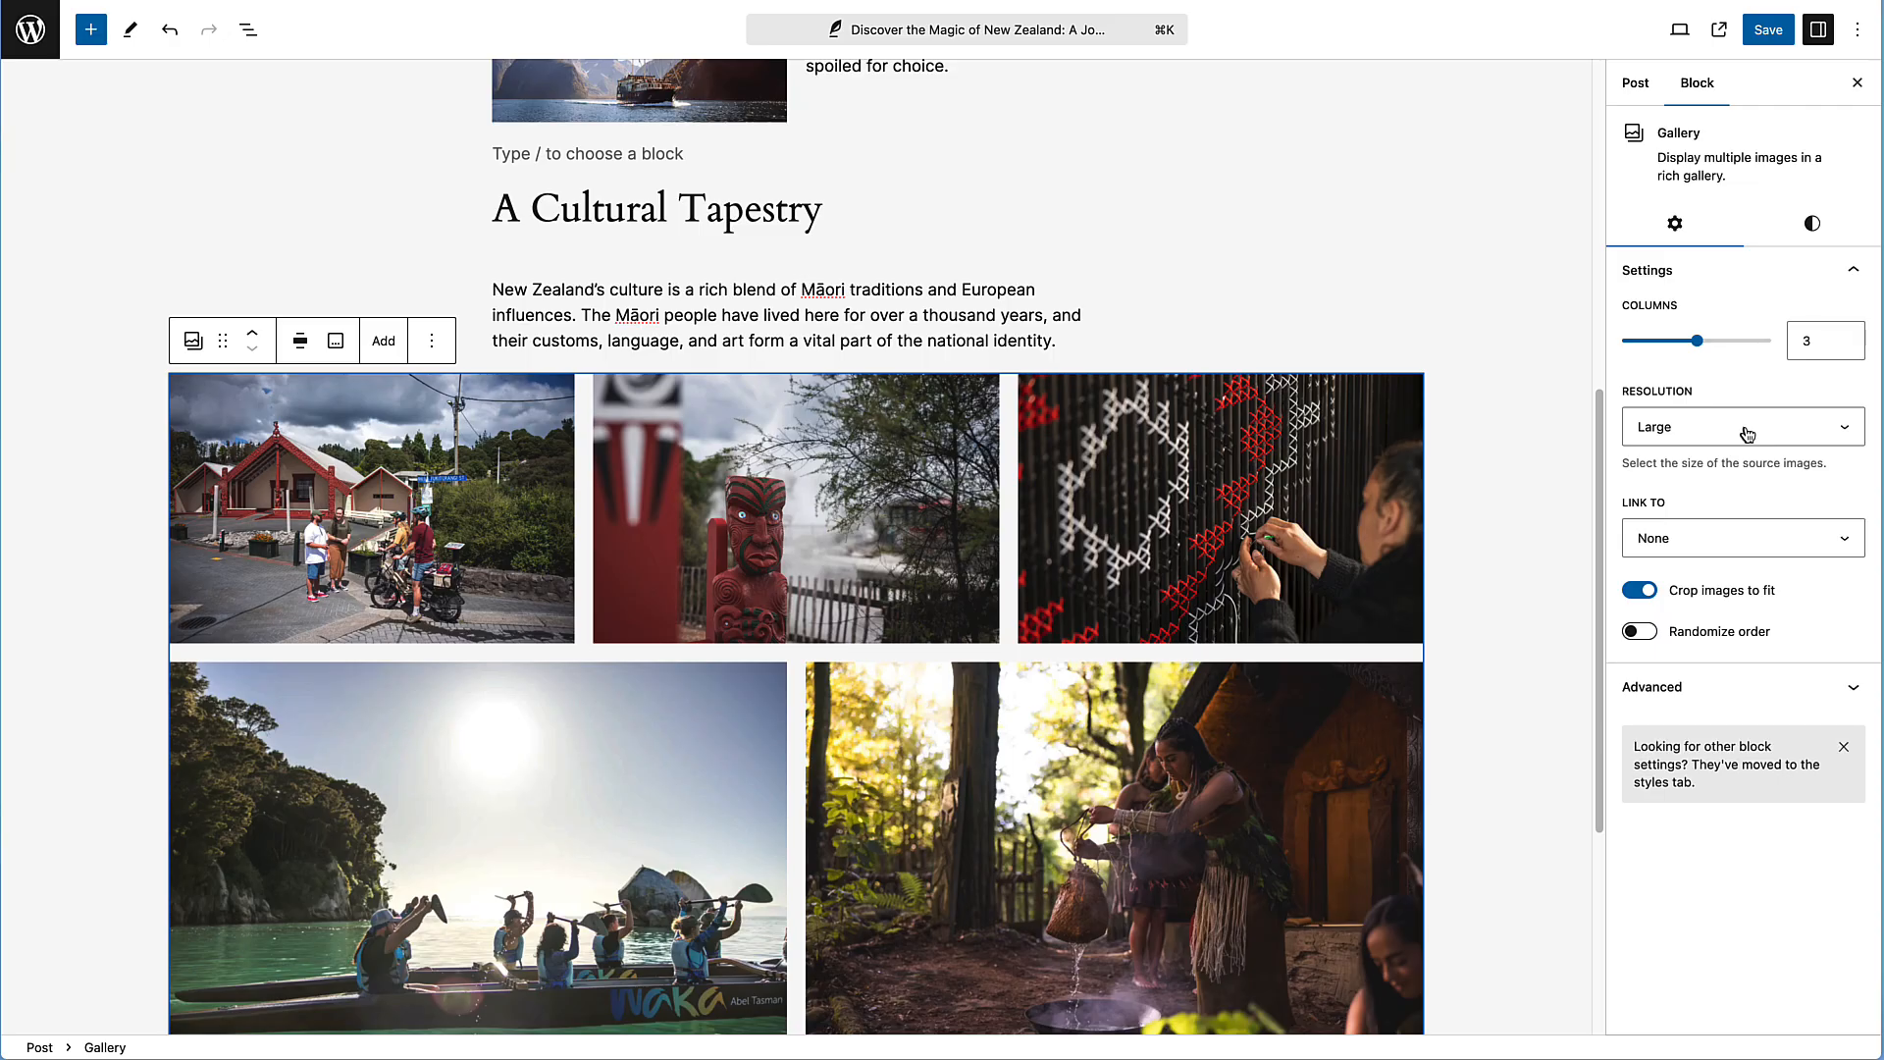
{"action": "left_click", "coordinate": [1636, 88]}
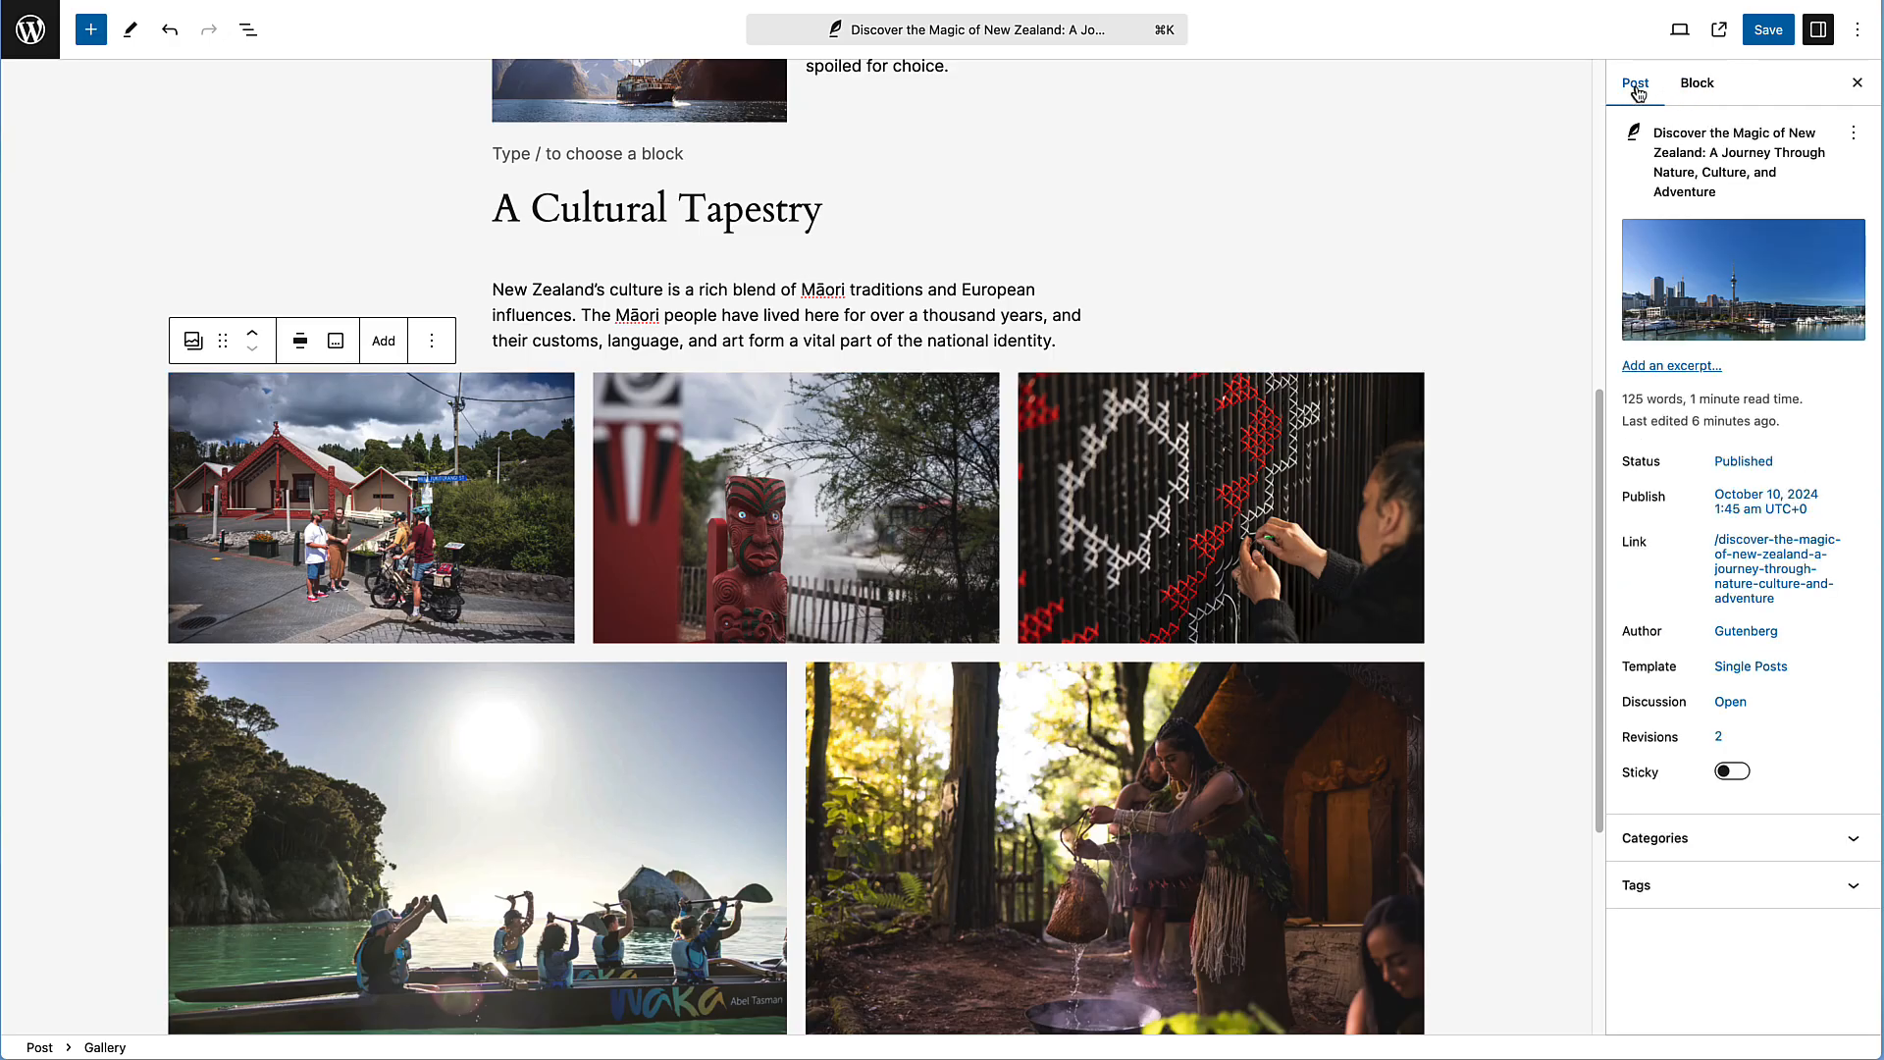
{"action": "left_click", "coordinate": [1699, 96]}
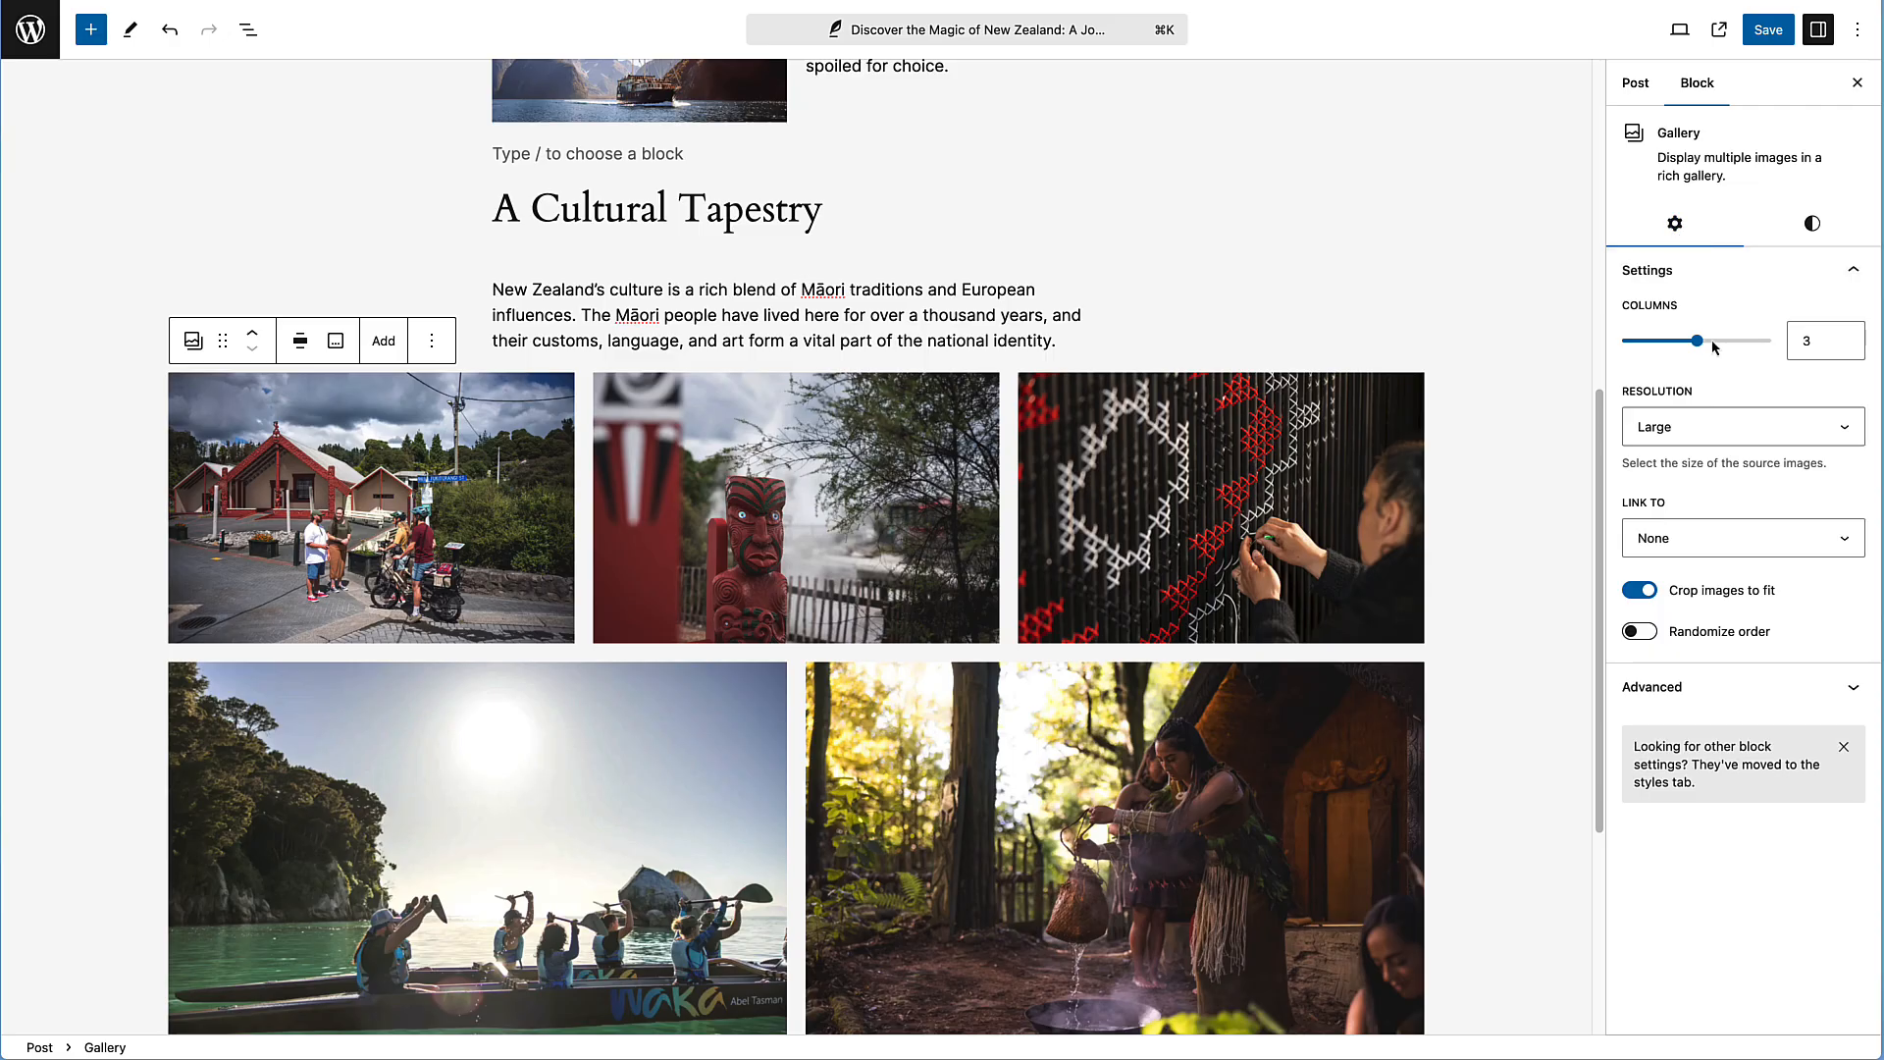
{"action": "left_click", "coordinate": [1813, 228]}
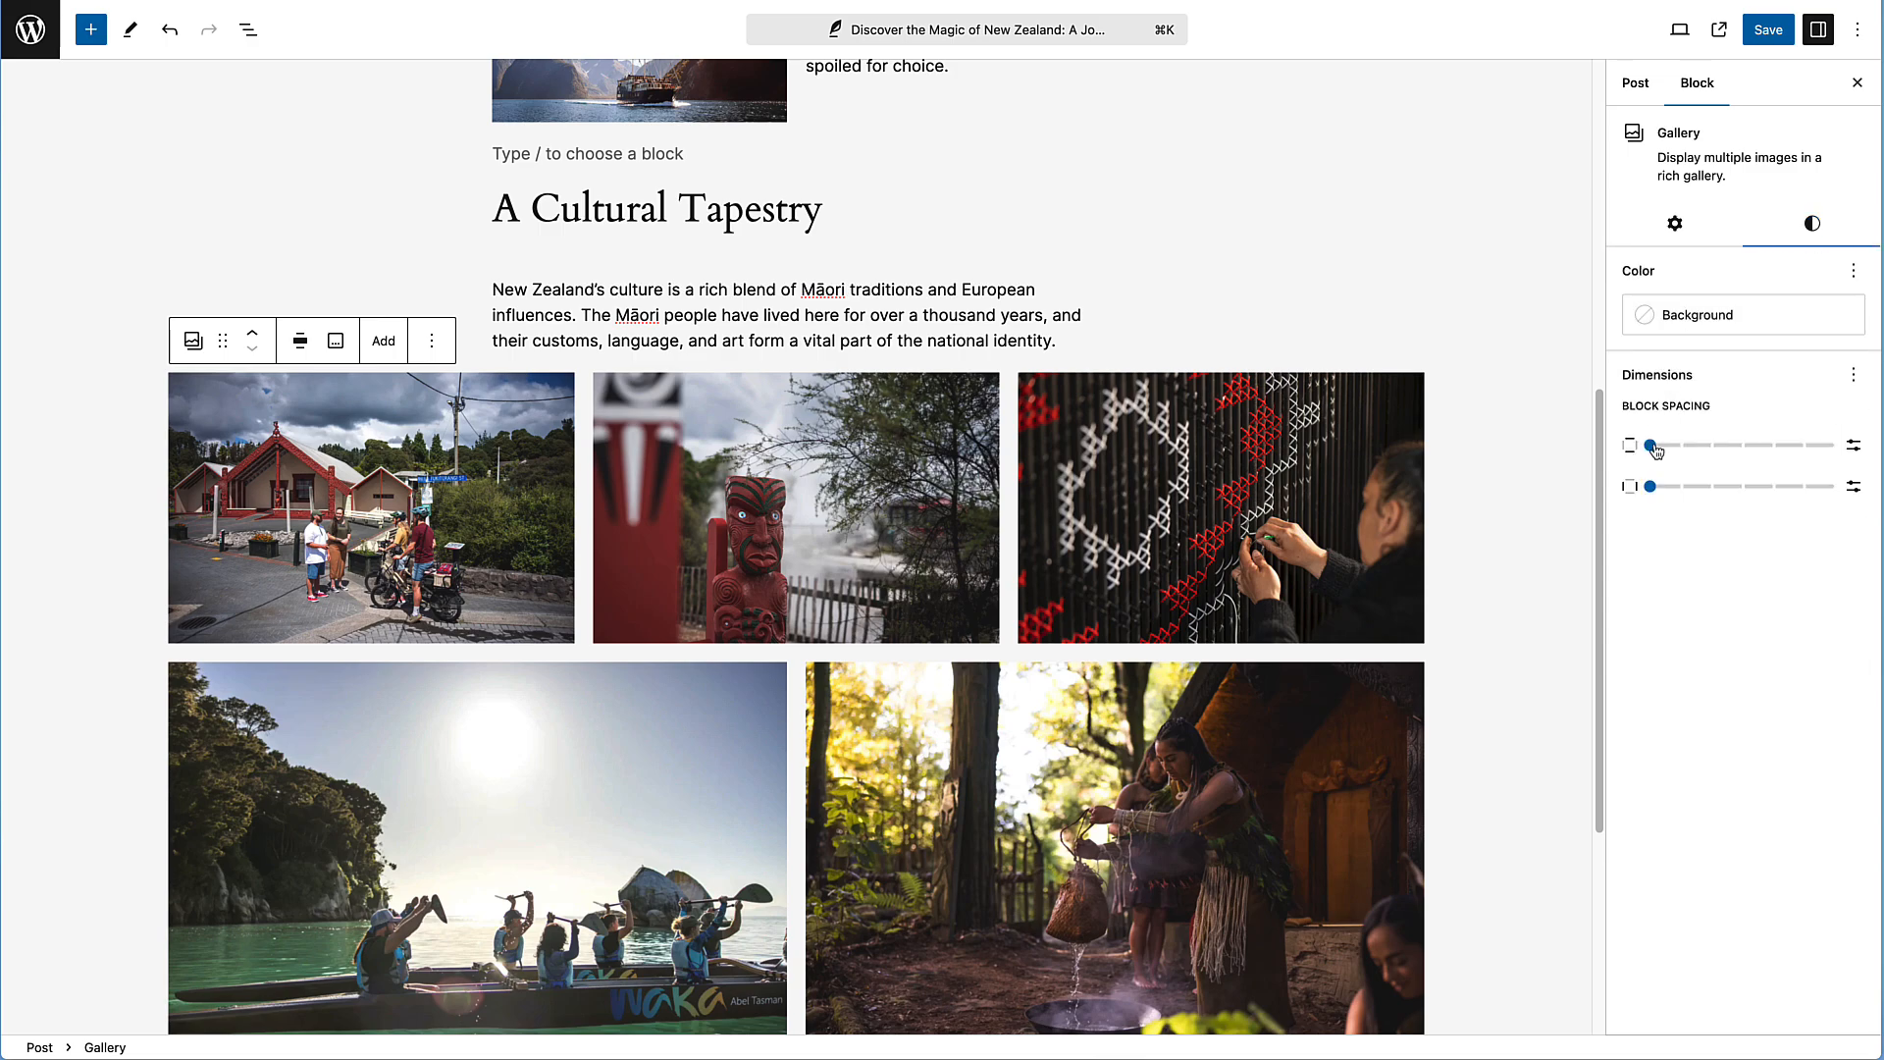
{"action": "left_click_drag", "start_coordinate": [1655, 450], "coordinate": [1748, 492]}
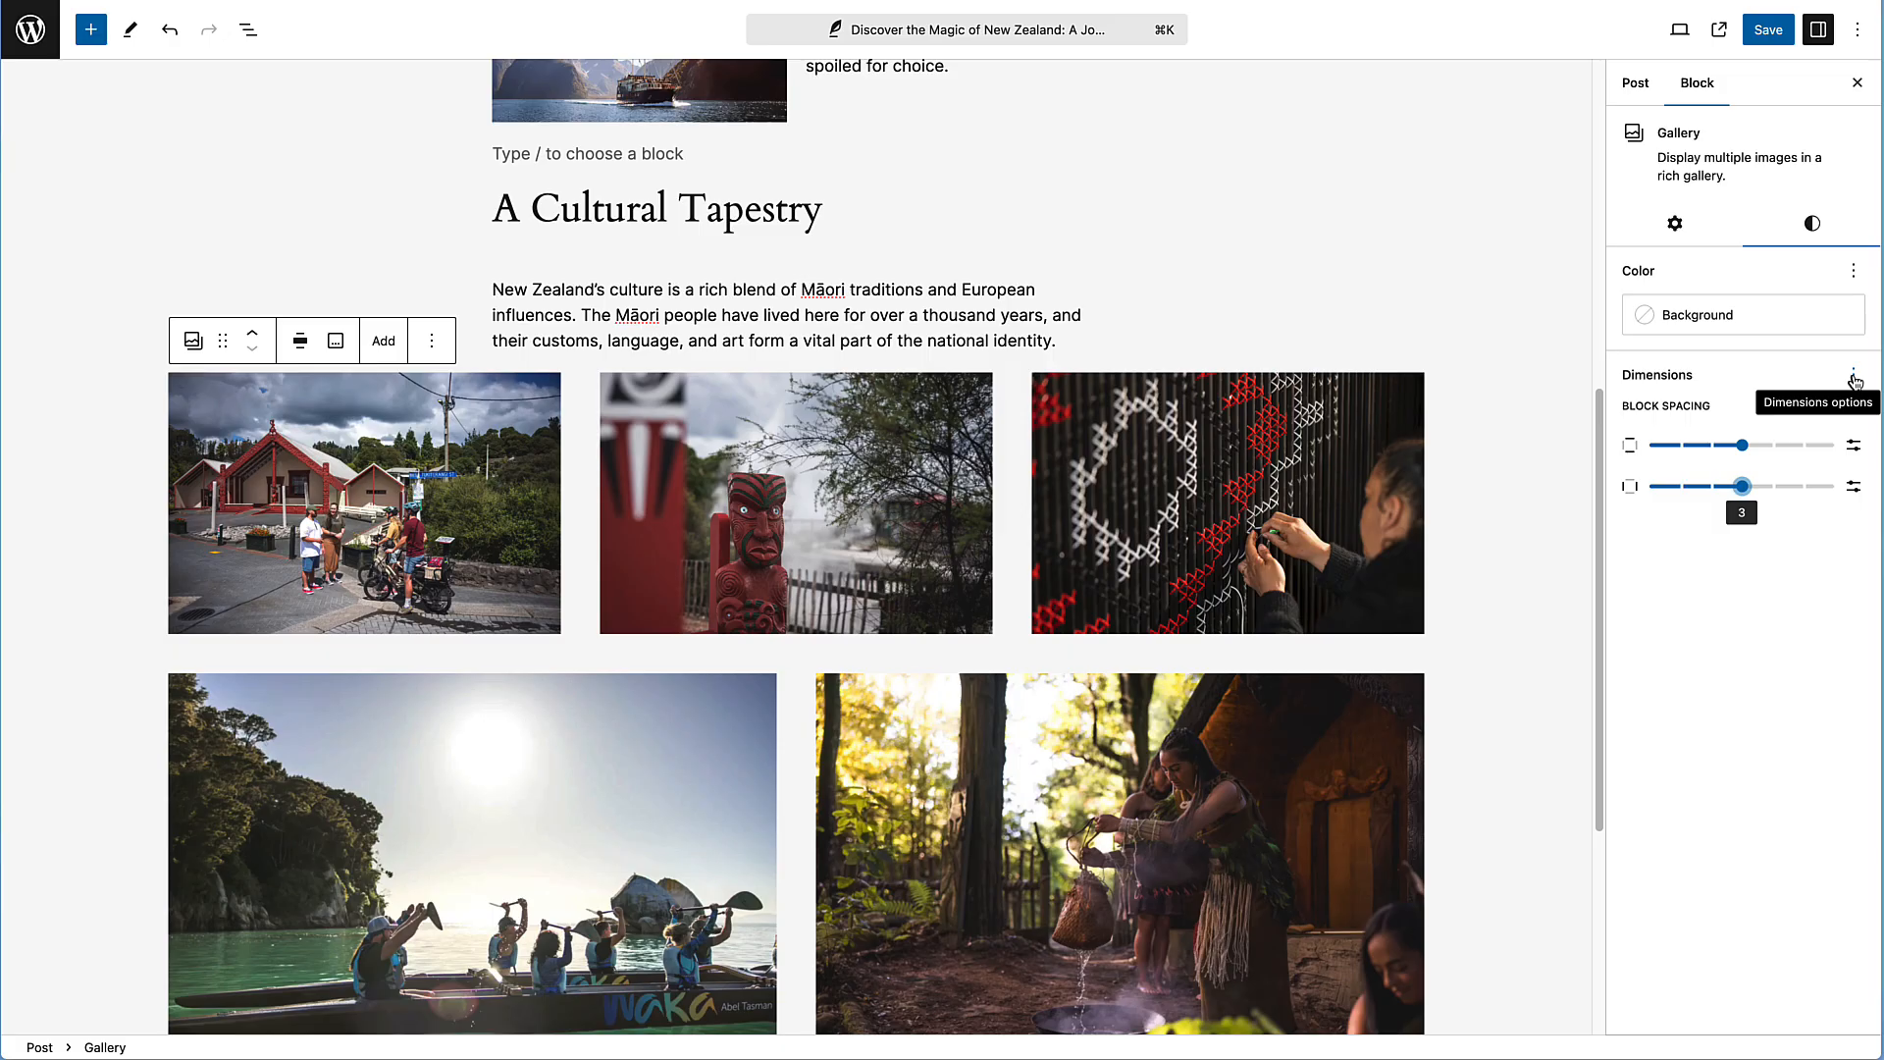
Enable the margin option for the gallery and set its top and bottom margin to 4
{"action": "left_click", "coordinate": [1855, 381]}
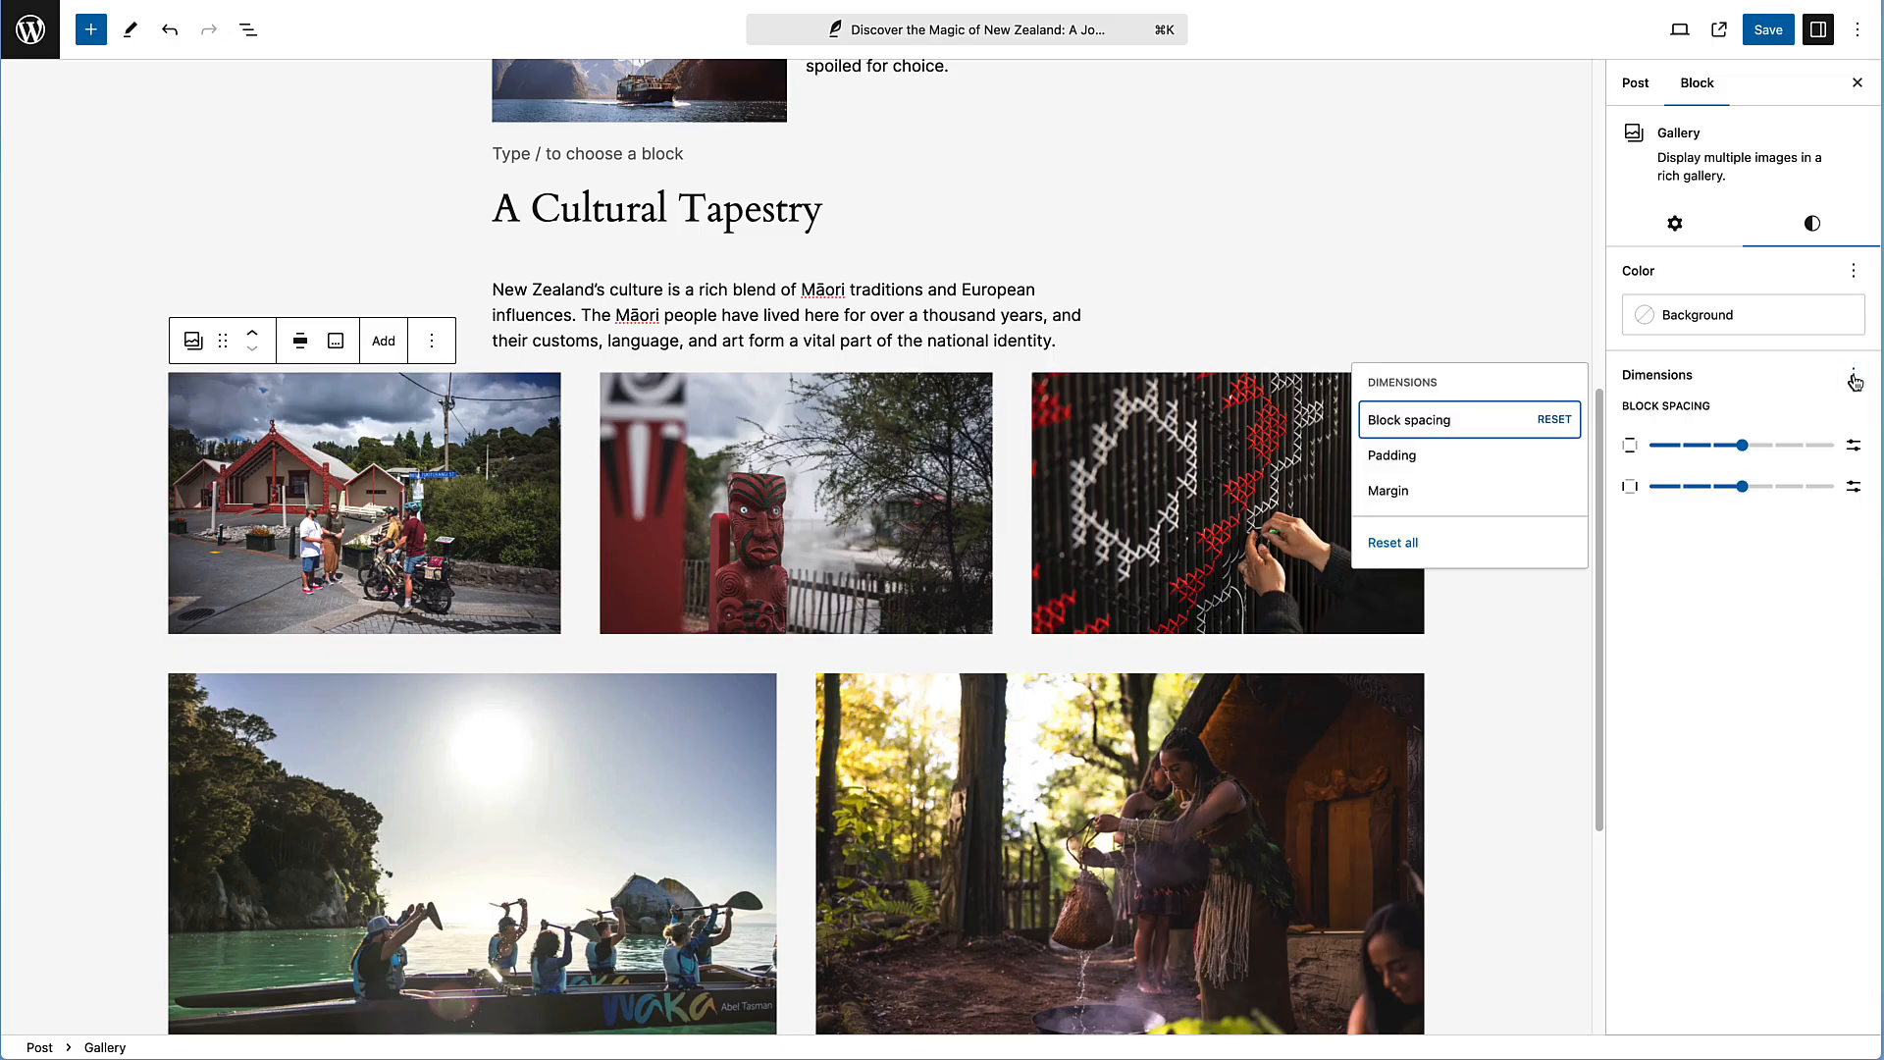
{"action": "left_click", "coordinate": [1411, 497]}
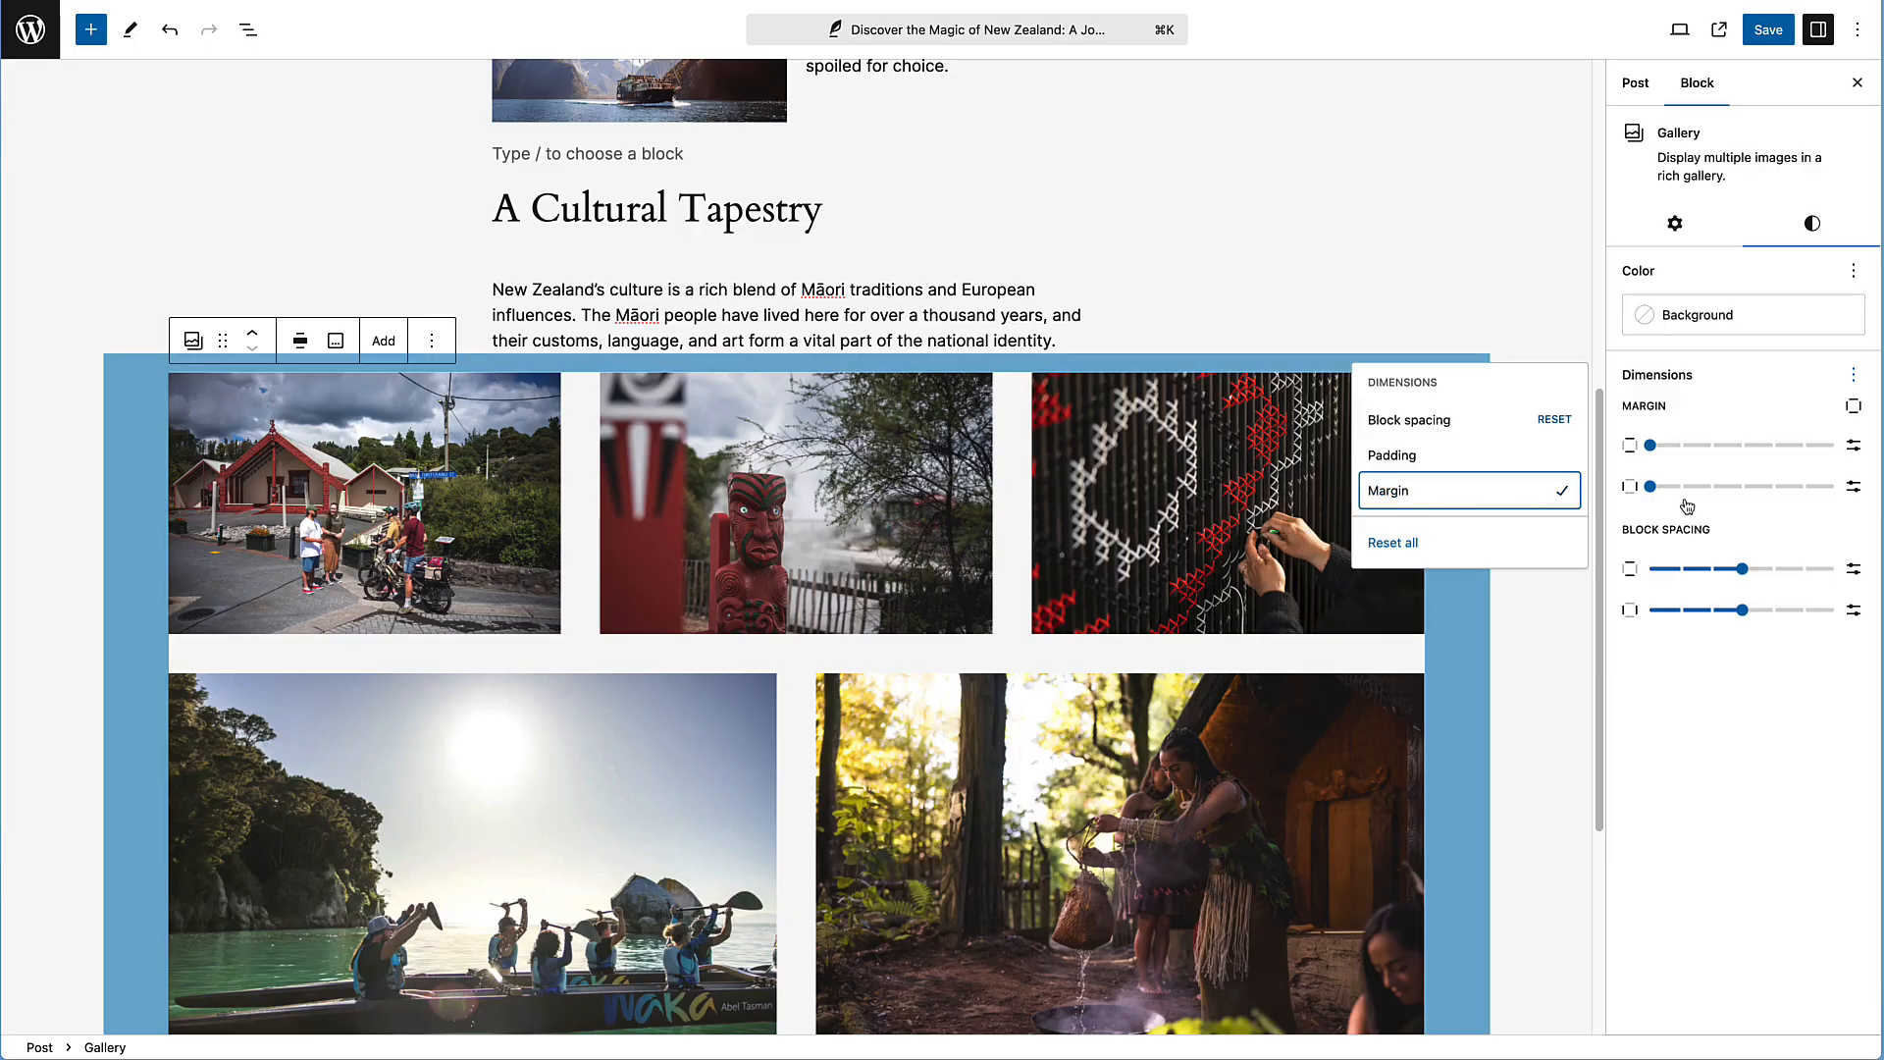
{"action": "left_click_drag", "start_coordinate": [1651, 444], "coordinate": [1766, 447]}
{"action": "scroll", "coordinate": [1457, 474], "scroll_direction": "down", "scroll_amount": 3}
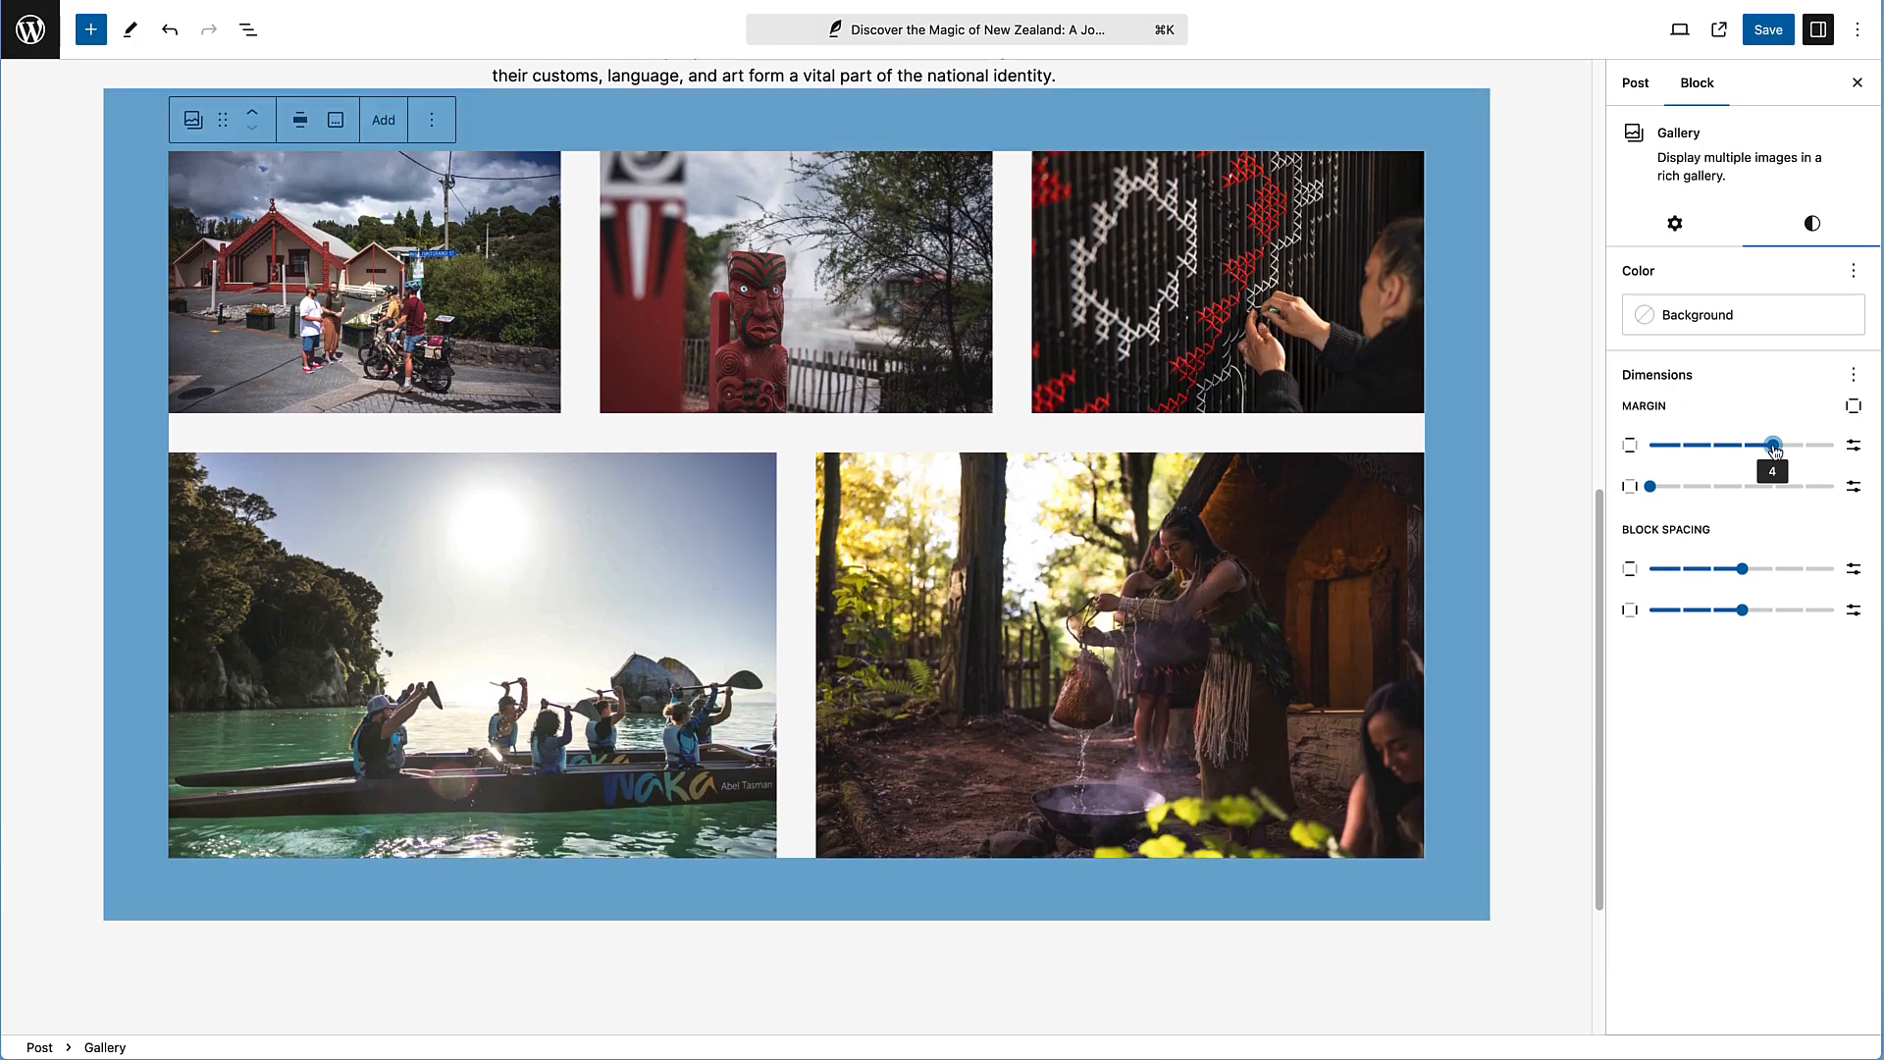
{"action": "mouse_move", "coordinate": [1769, 440]}
{"action": "left_mouse_down"}
{"action": "mouse_move", "coordinate": [1729, 452]}
{"action": "mouse_move", "coordinate": [1773, 447]}
{"action": "left_mouse_up"}
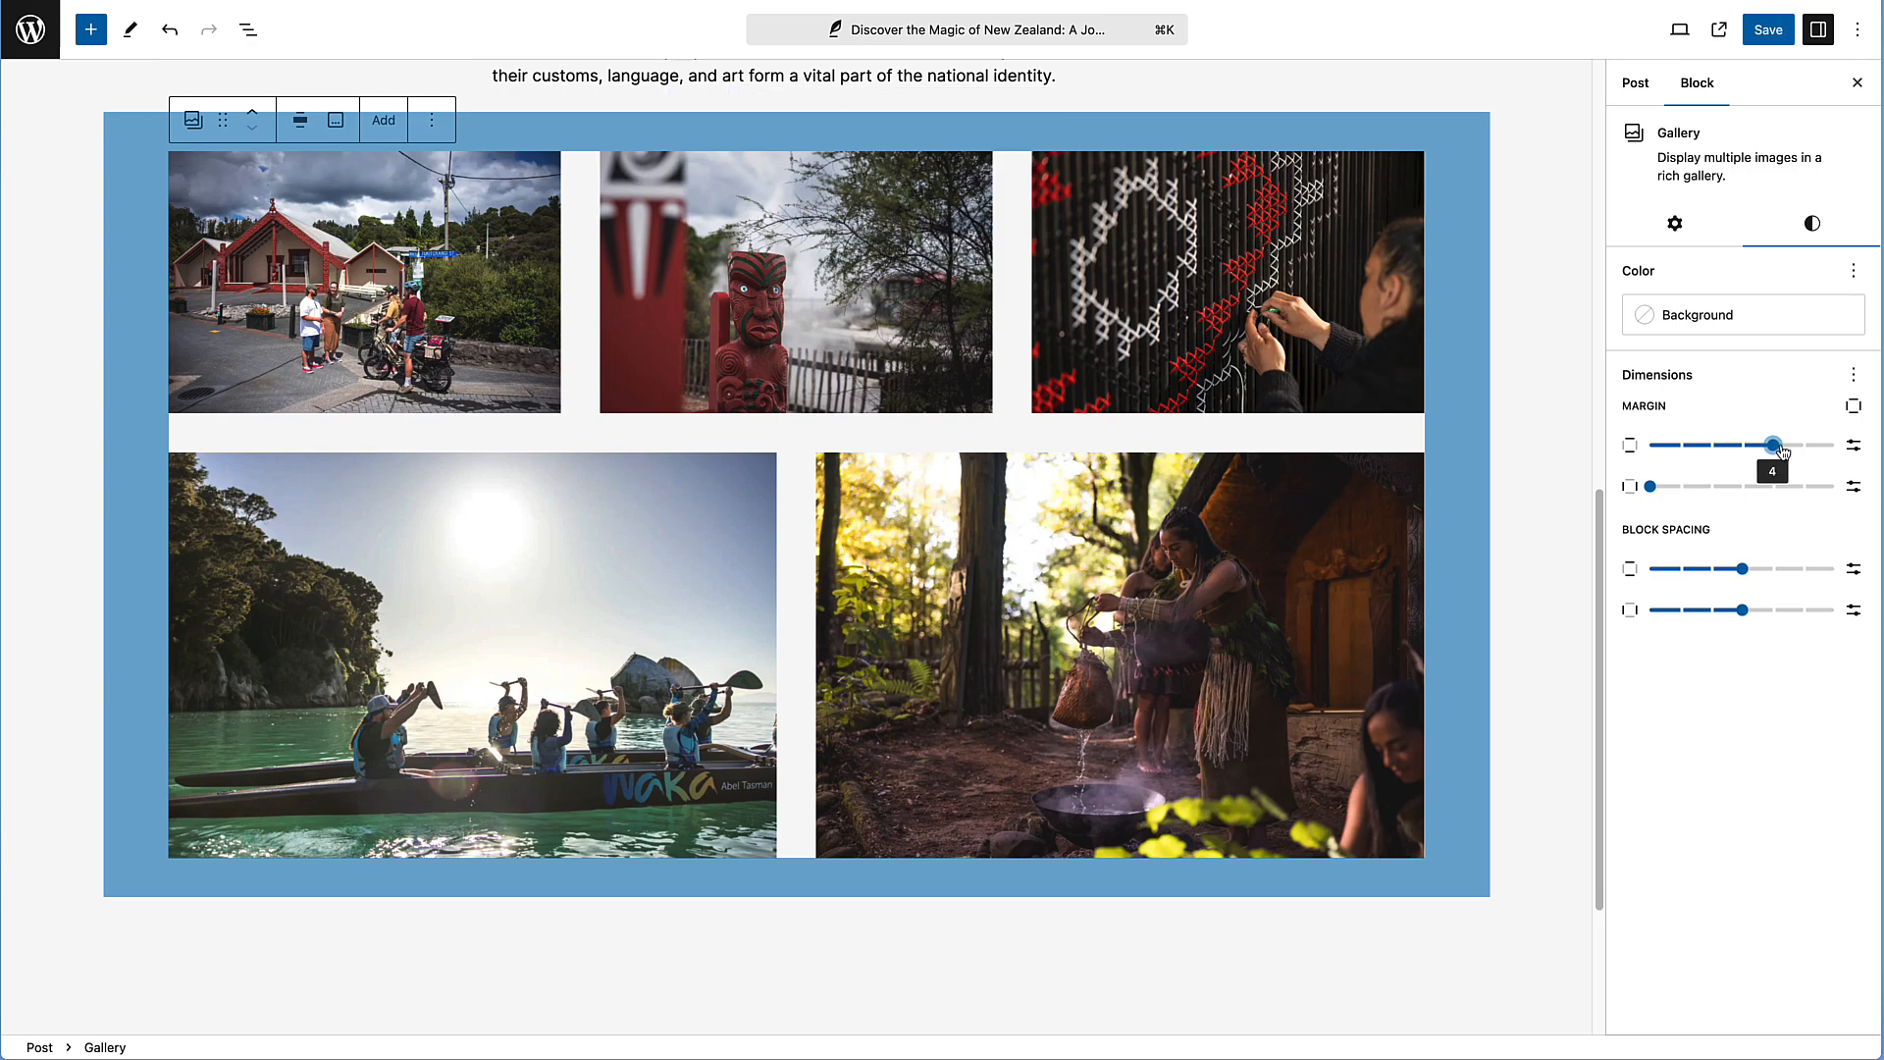
Save the post and review the published version with the updated gallery layout
{"action": "scroll", "coordinate": [1354, 482], "scroll_direction": "up", "scroll_amount": 3}
{"action": "scroll", "coordinate": [1354, 483], "scroll_direction": "up", "scroll_amount": 6}
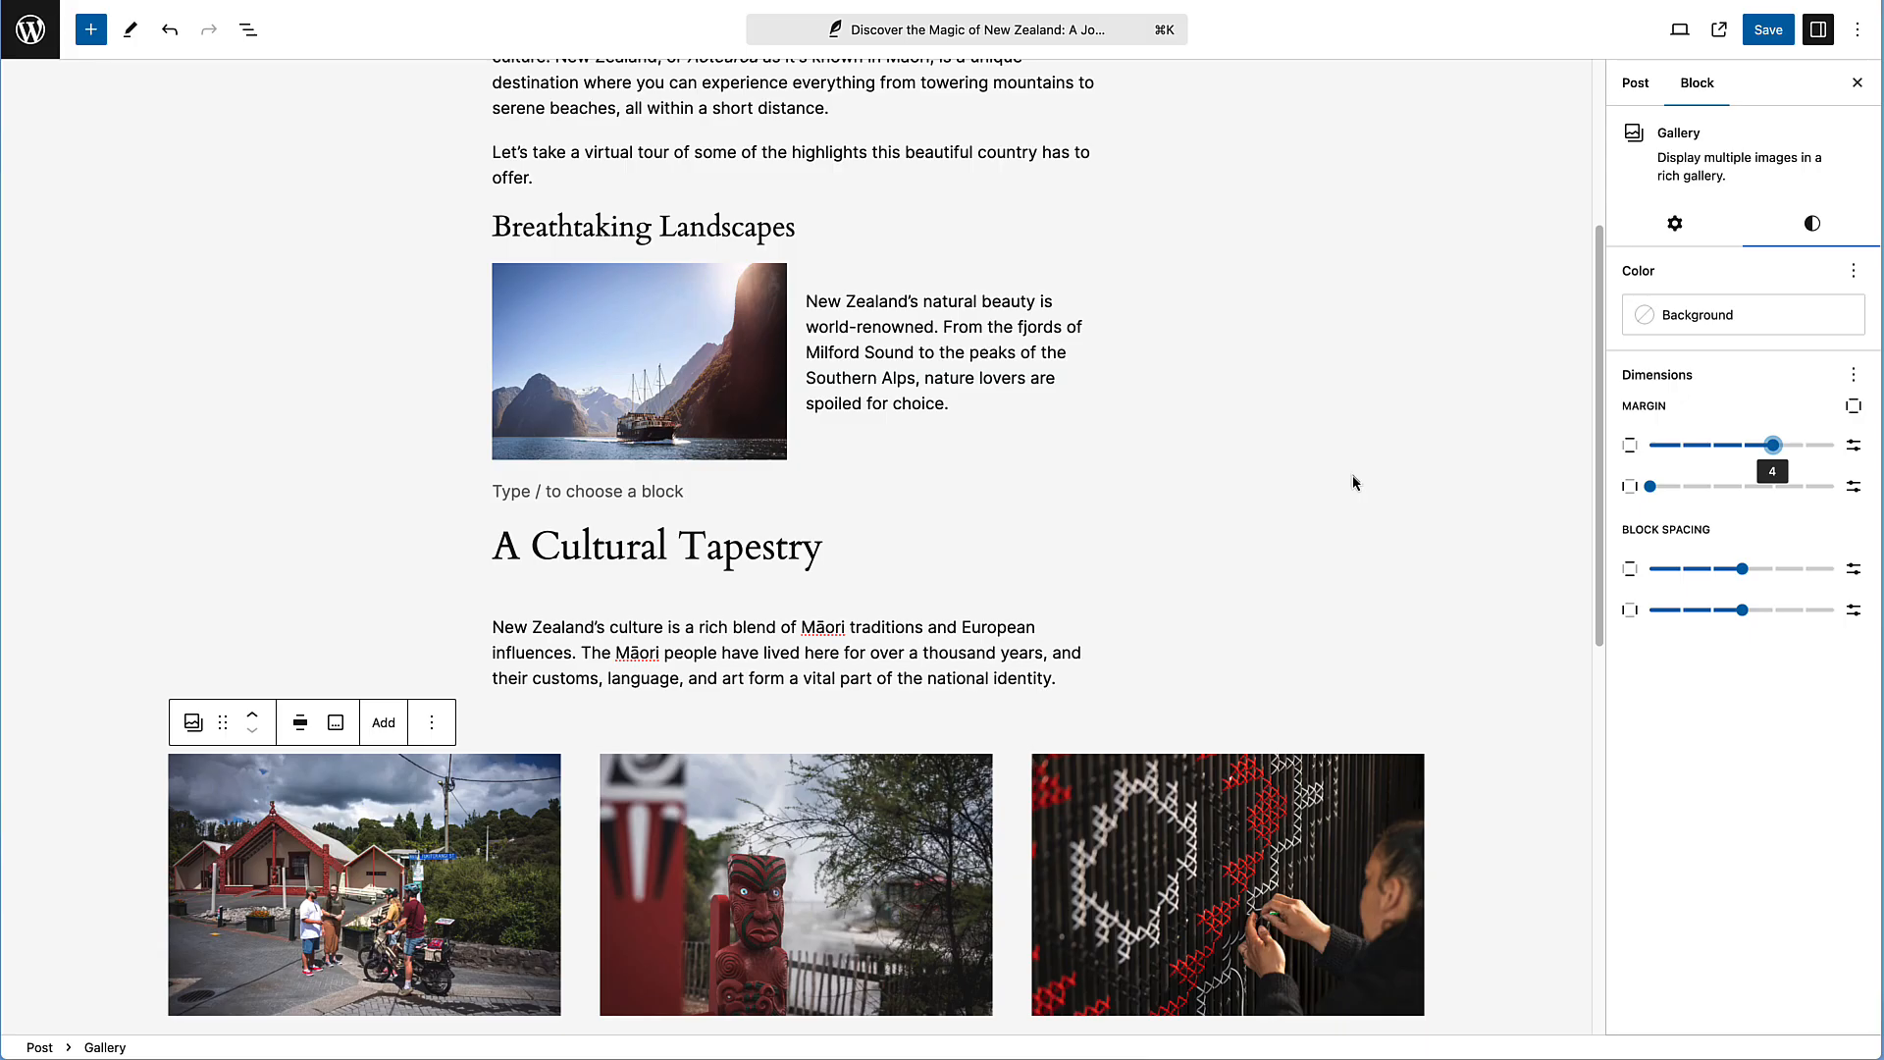
{"action": "left_click", "coordinate": [1768, 30]}
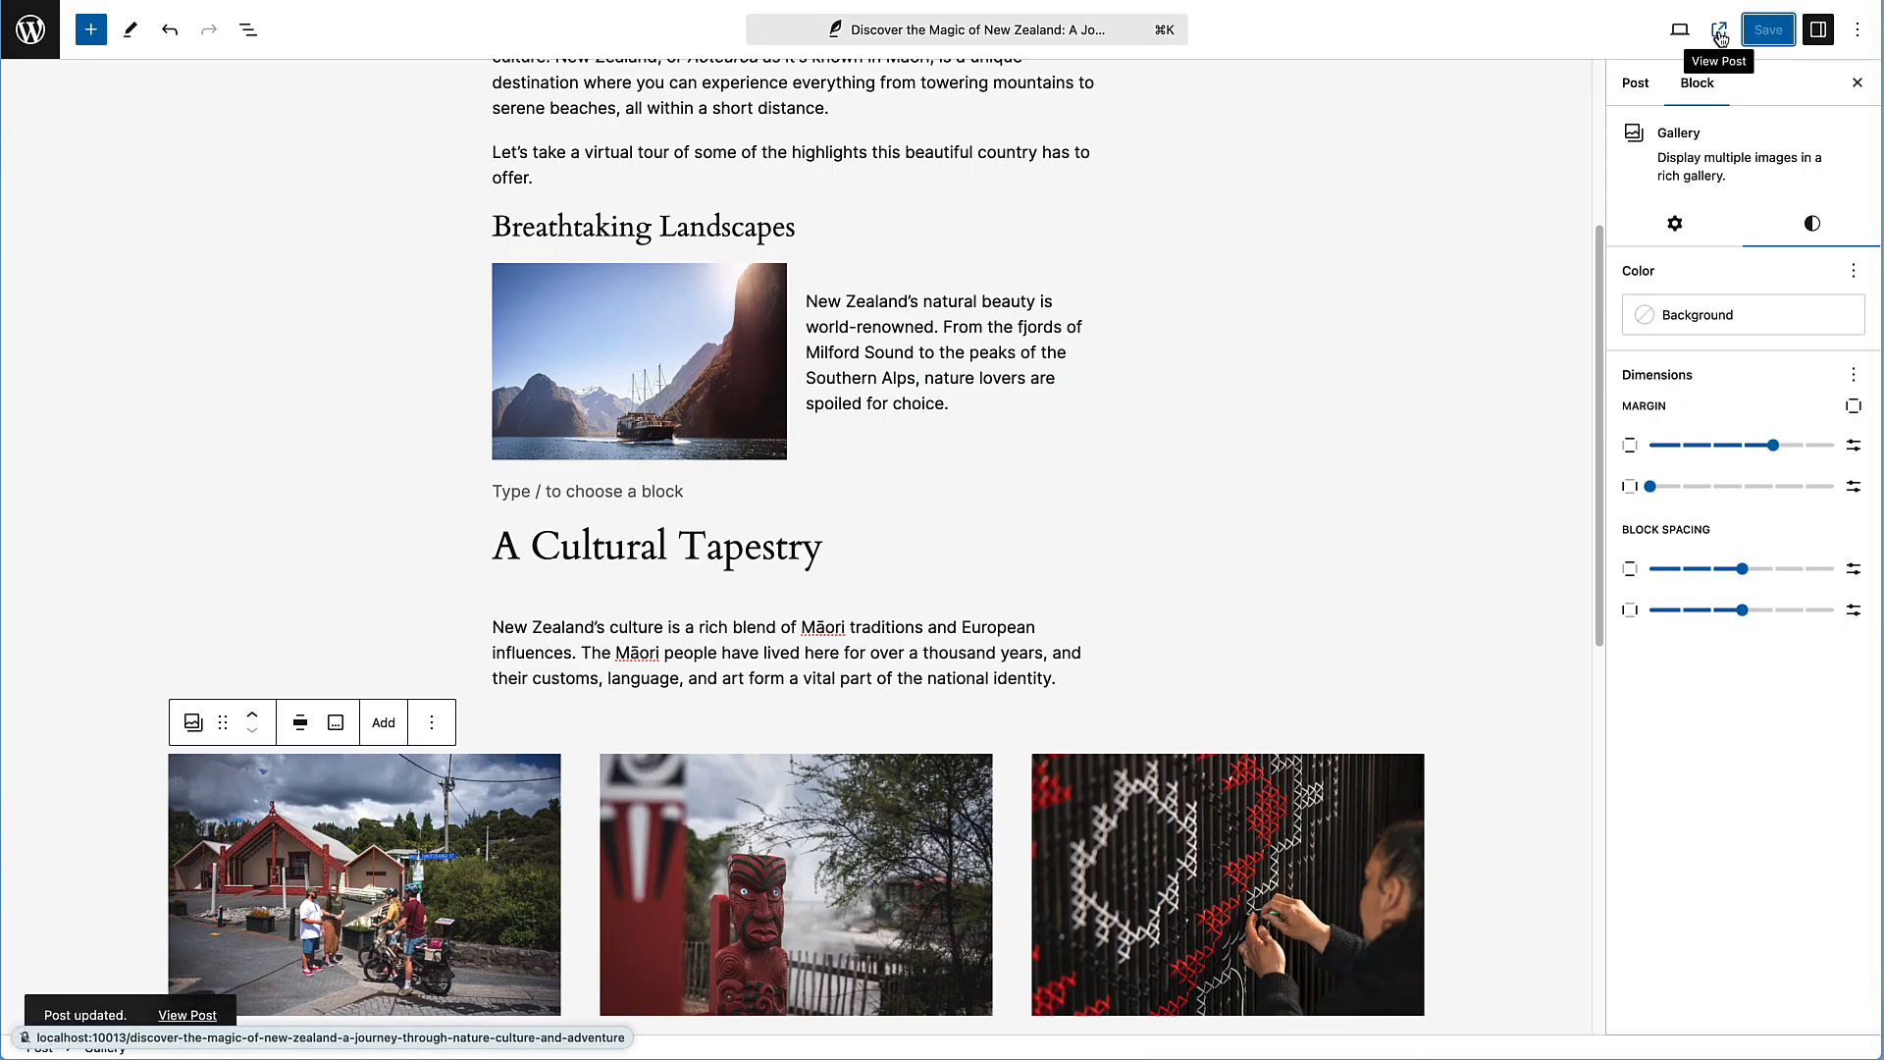
{"action": "left_click", "coordinate": [1719, 32]}
{"action": "scroll", "coordinate": [1272, 391], "scroll_direction": "down", "scroll_amount": 13}
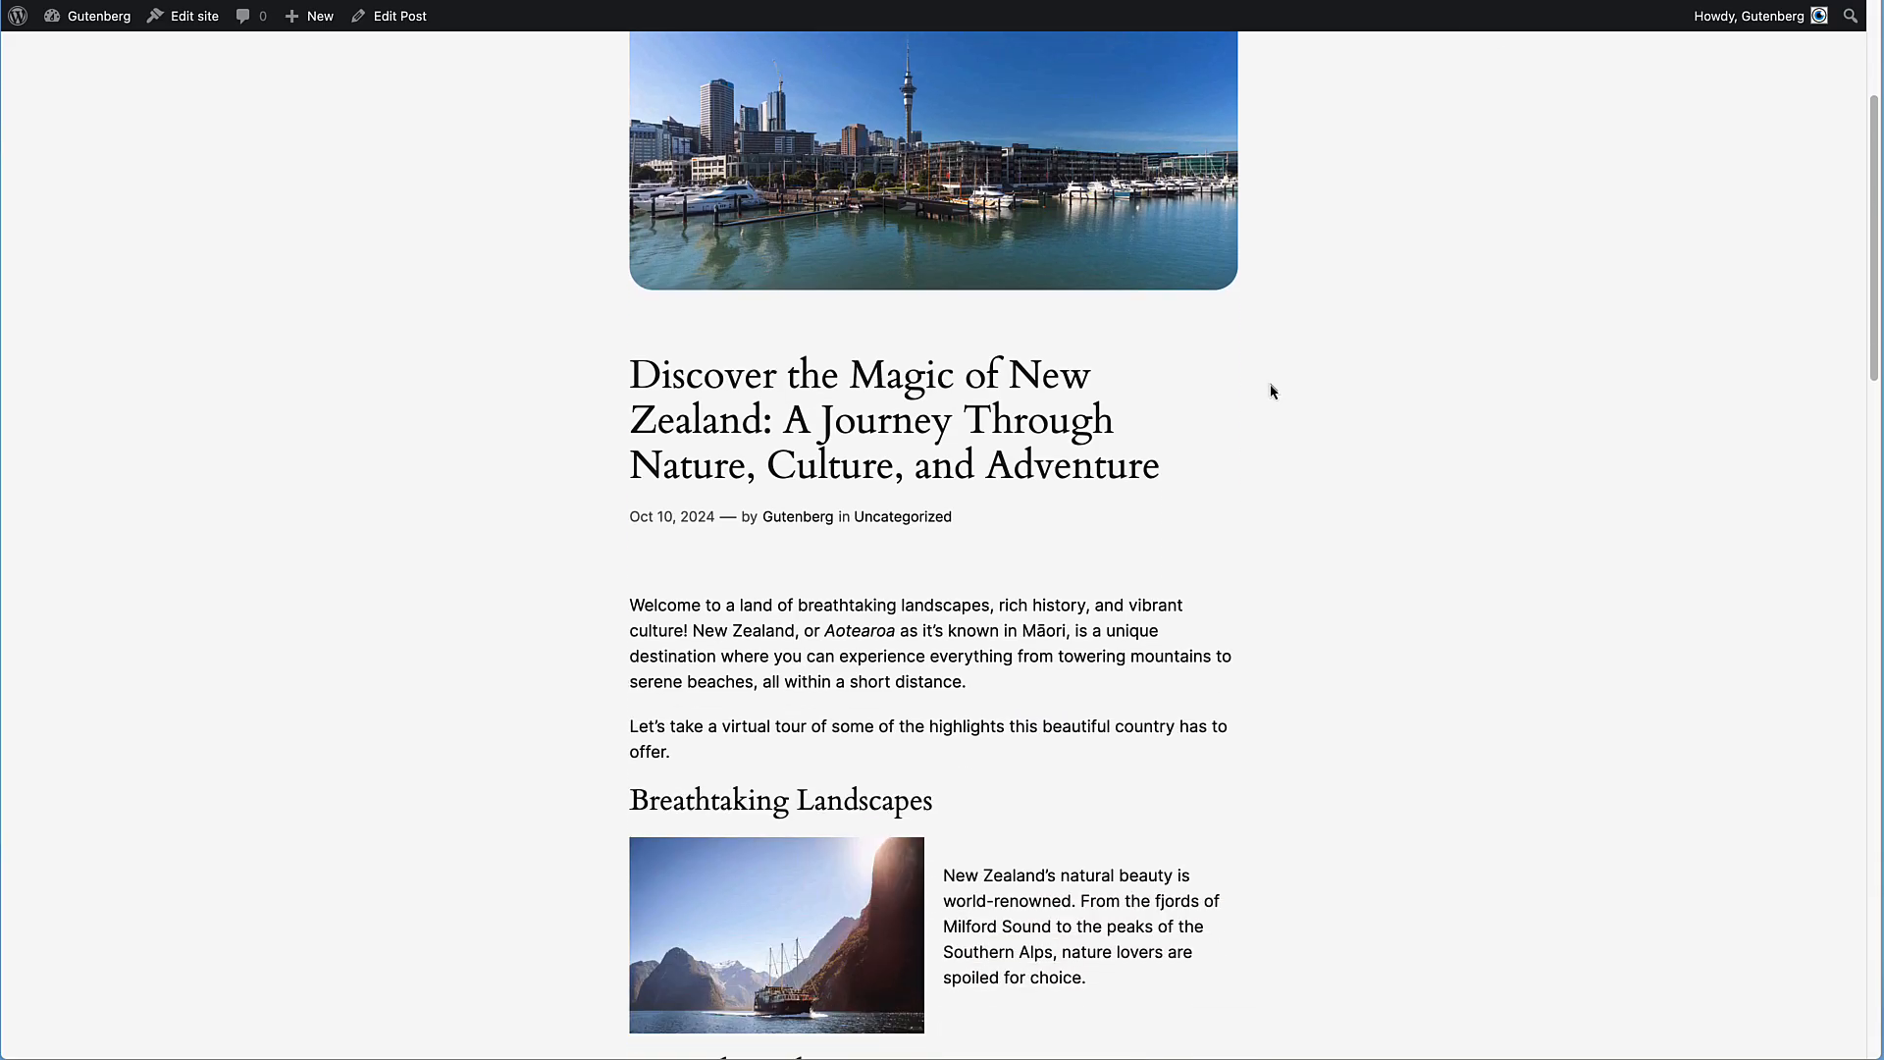
{"action": "scroll", "coordinate": [1272, 391], "scroll_direction": "down", "scroll_amount": 1}
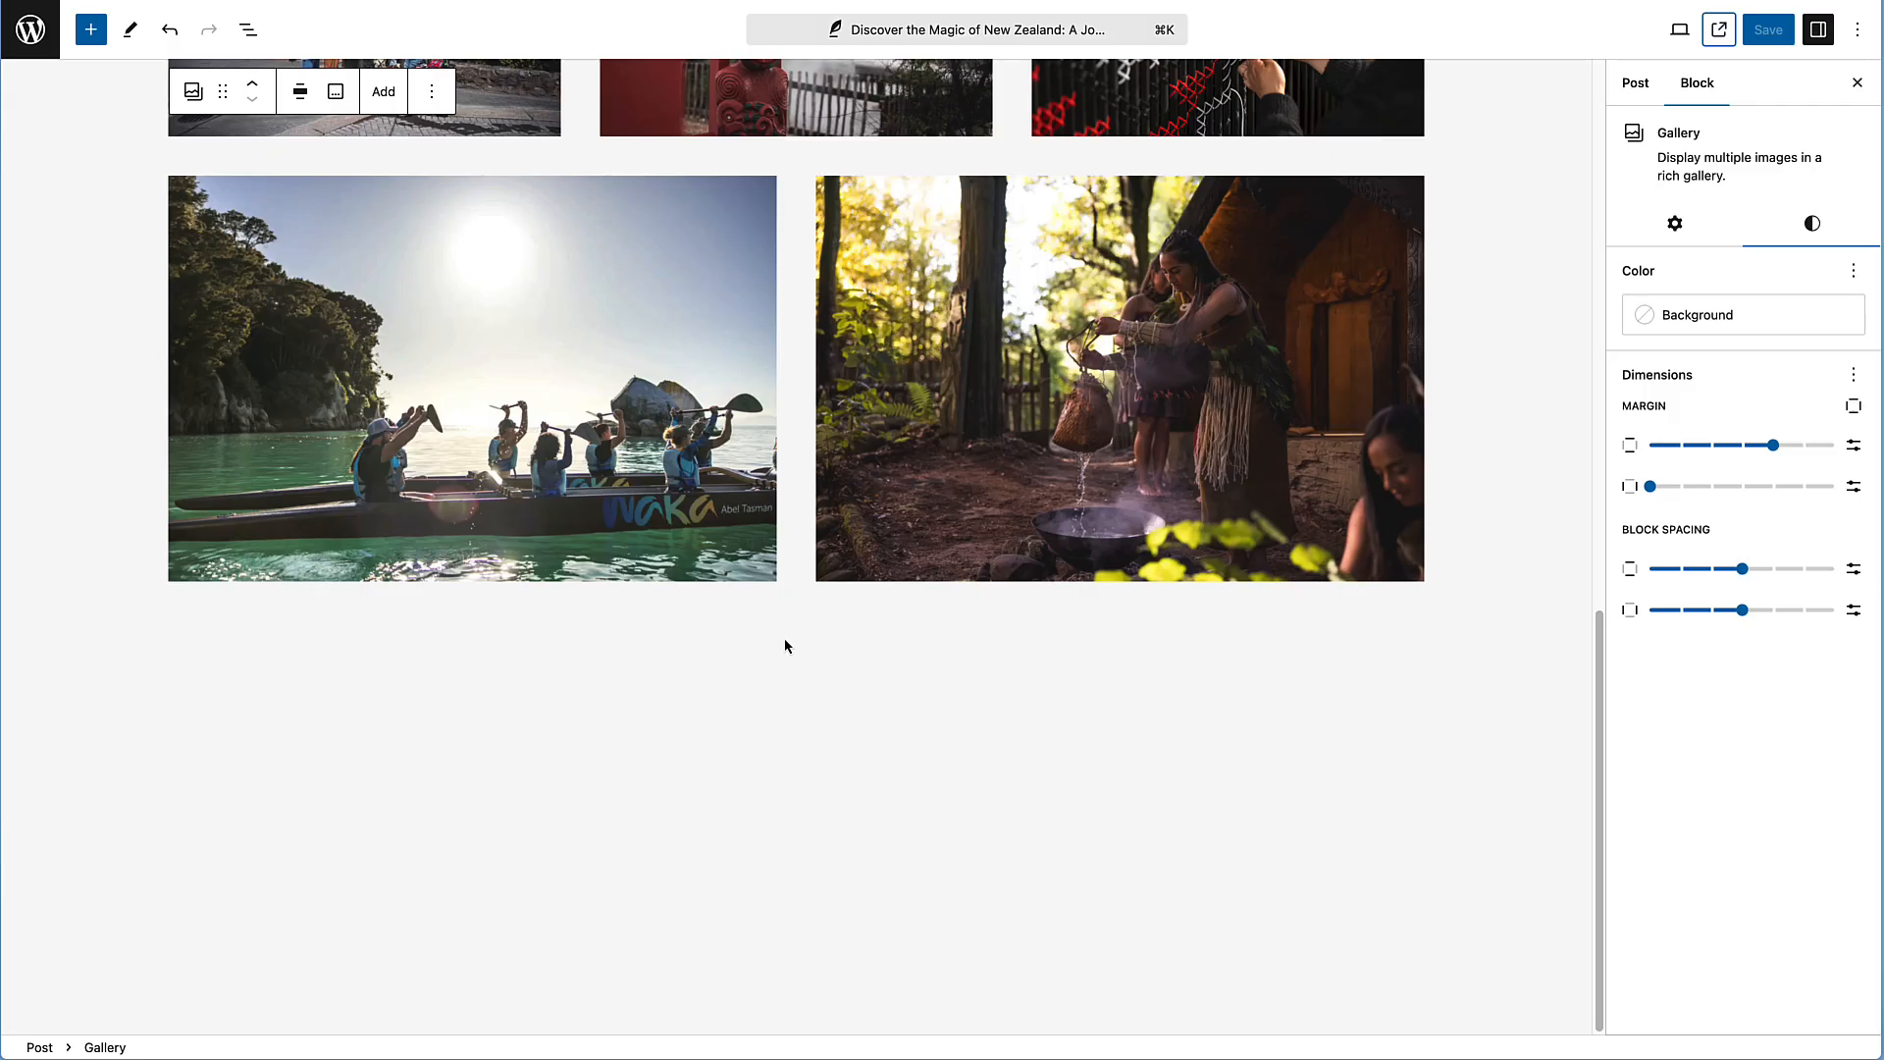
Add a heading block below the gallery with the text "Adventure Capital of the World" from the Pages document
{"action": "left_click", "coordinate": [775, 638]}
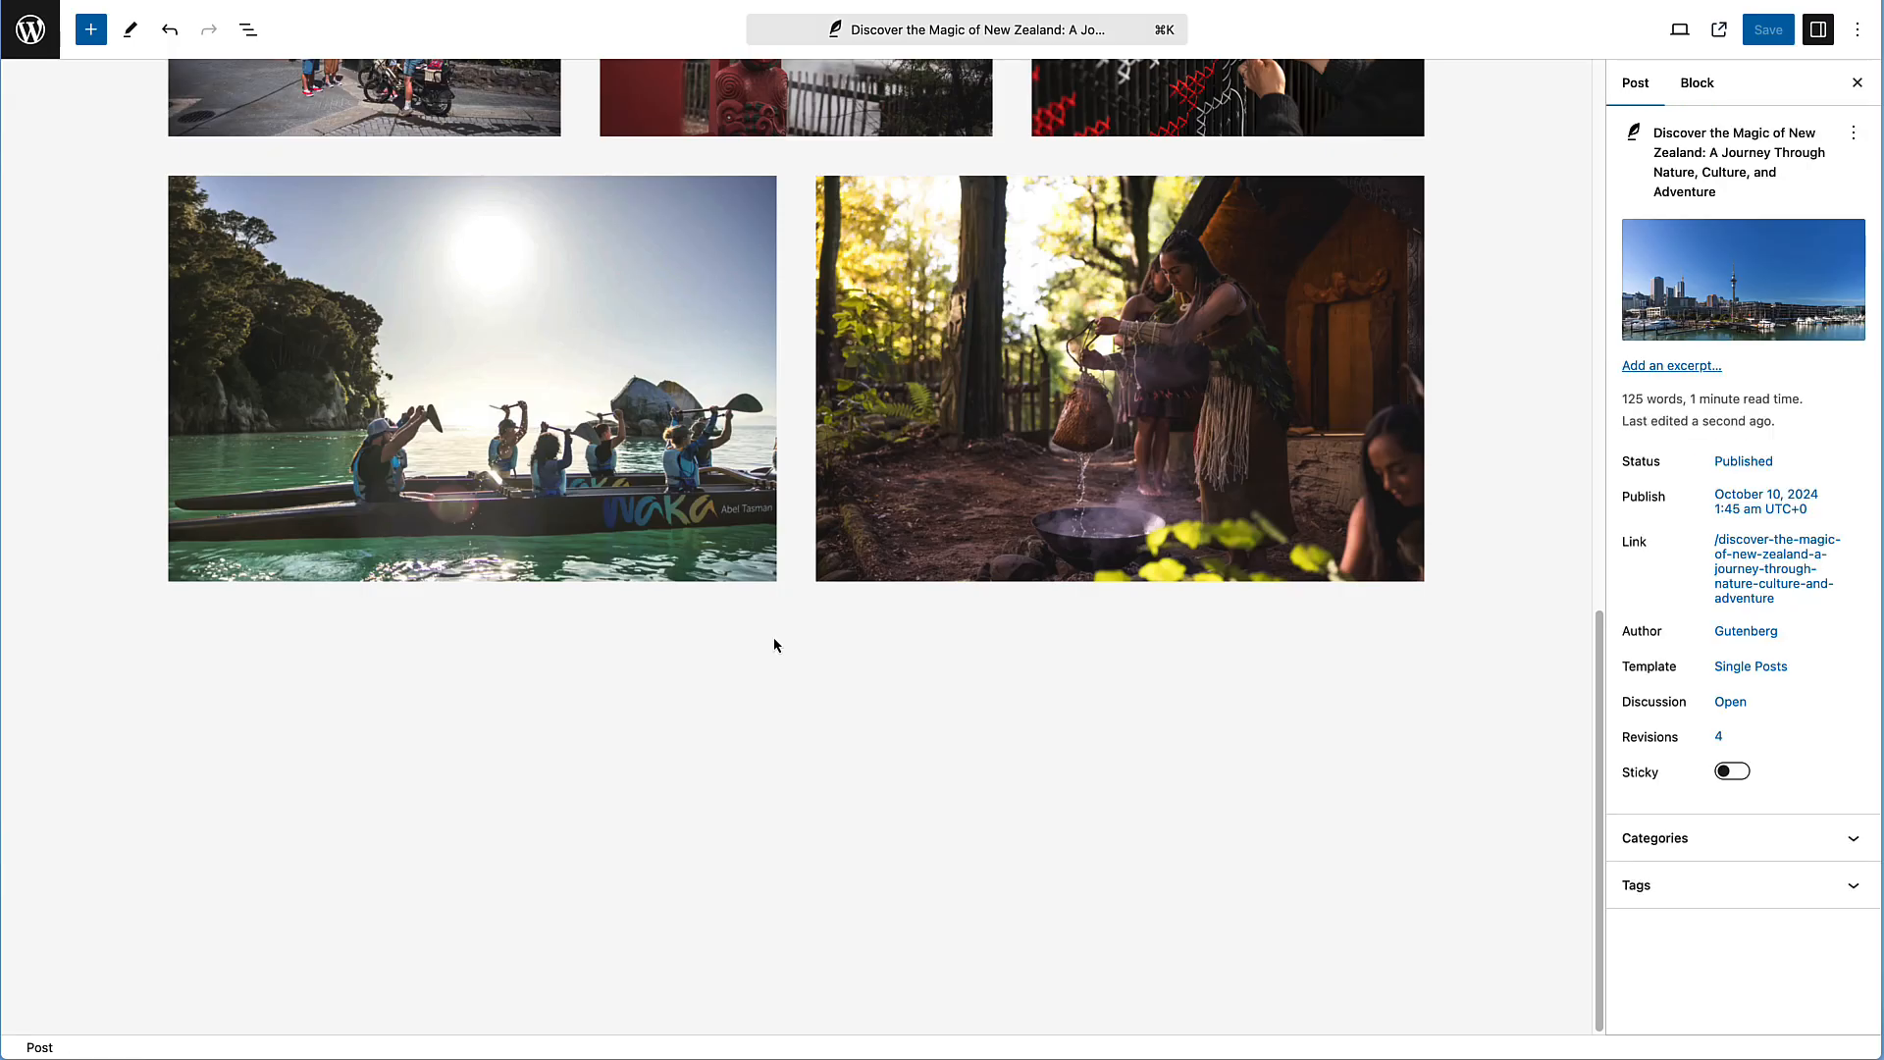
{"action": "left_click", "coordinate": [756, 703]}
{"action": "key", "text": "super+Tab"}
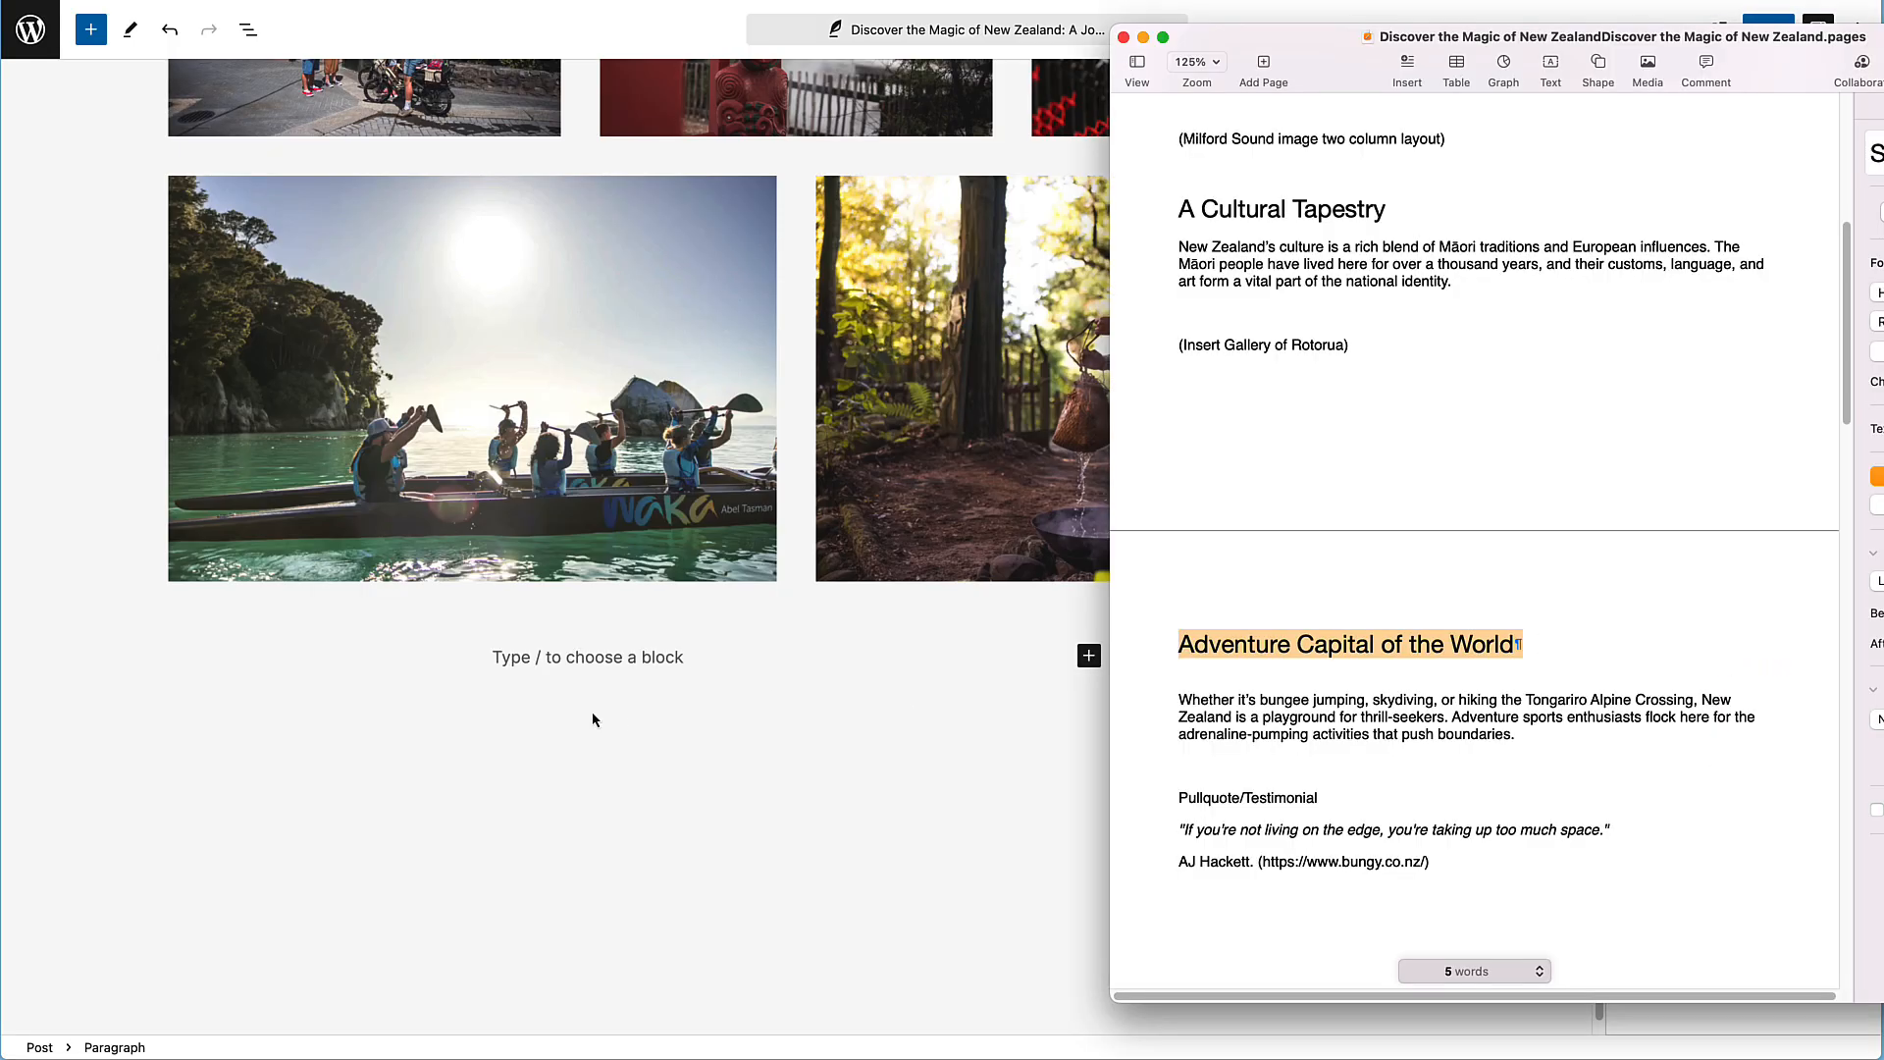
{"action": "left_click", "coordinate": [625, 664]}
{"action": "type", "text": "/"}
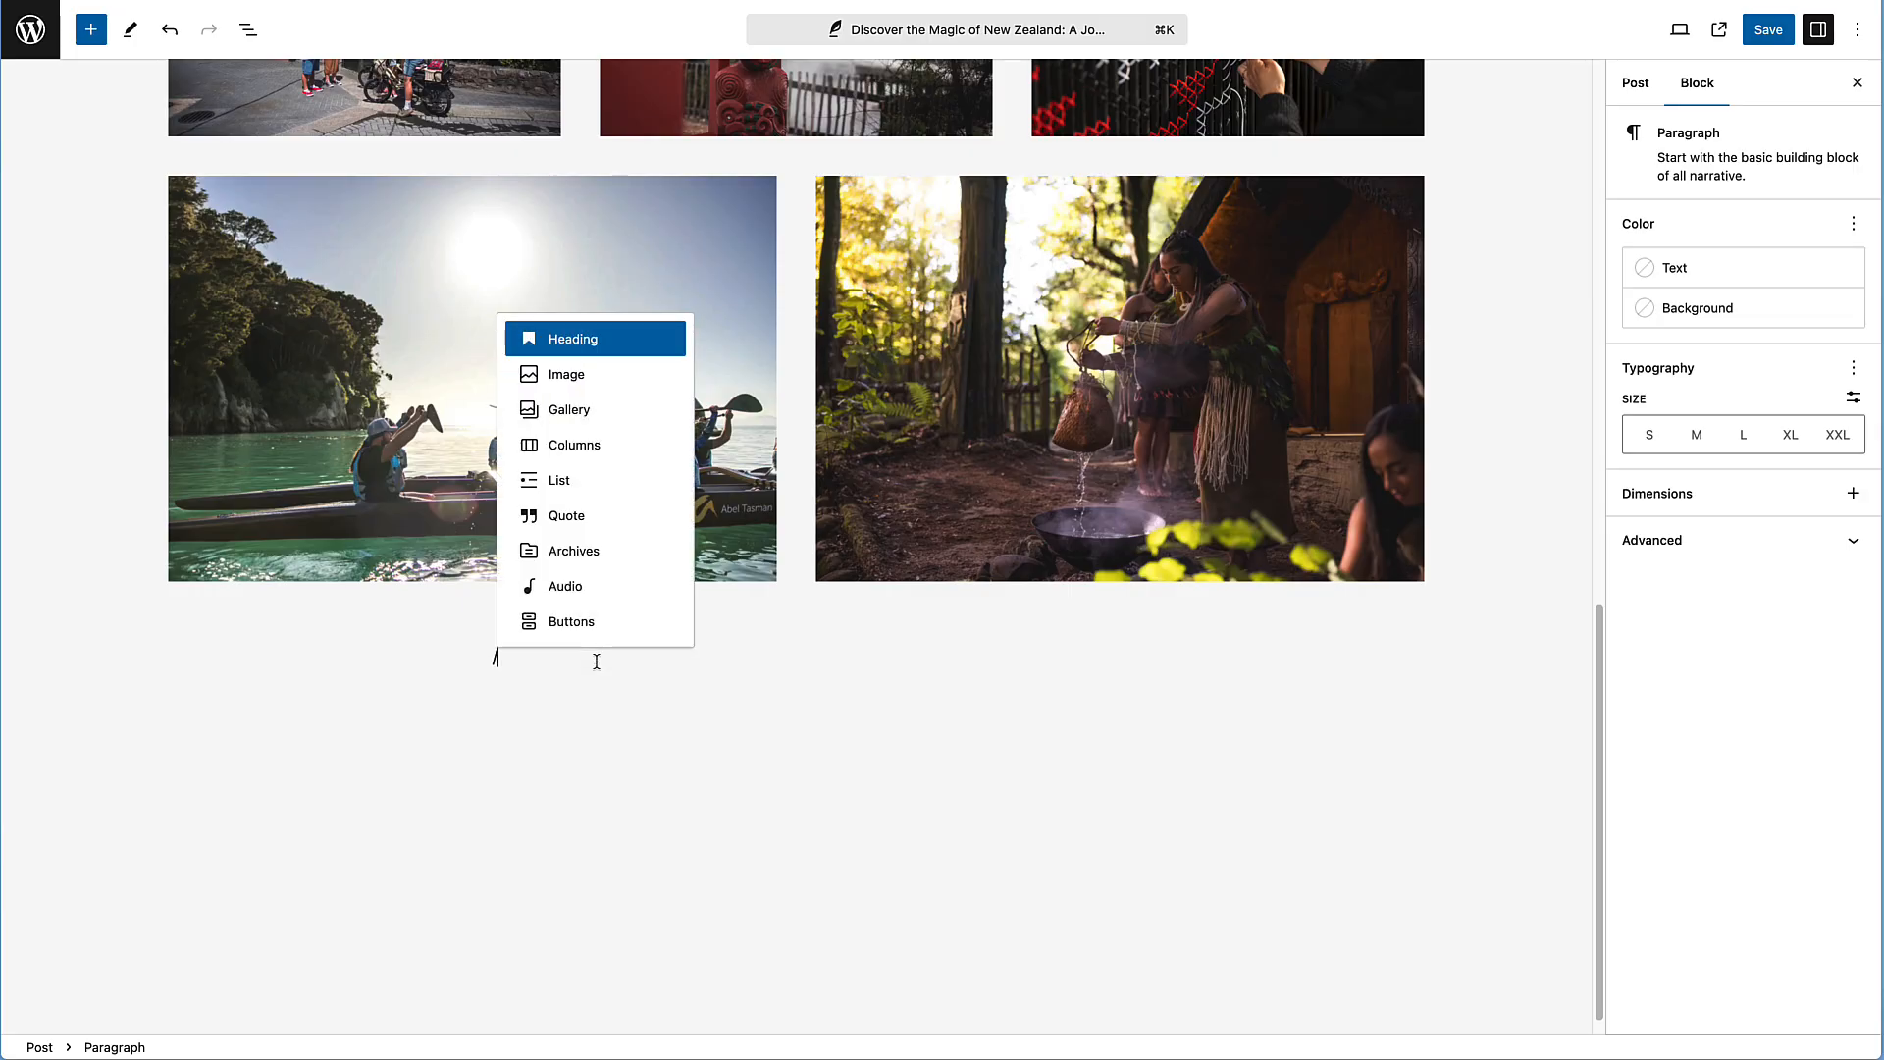
{"action": "type", "text": "head"}
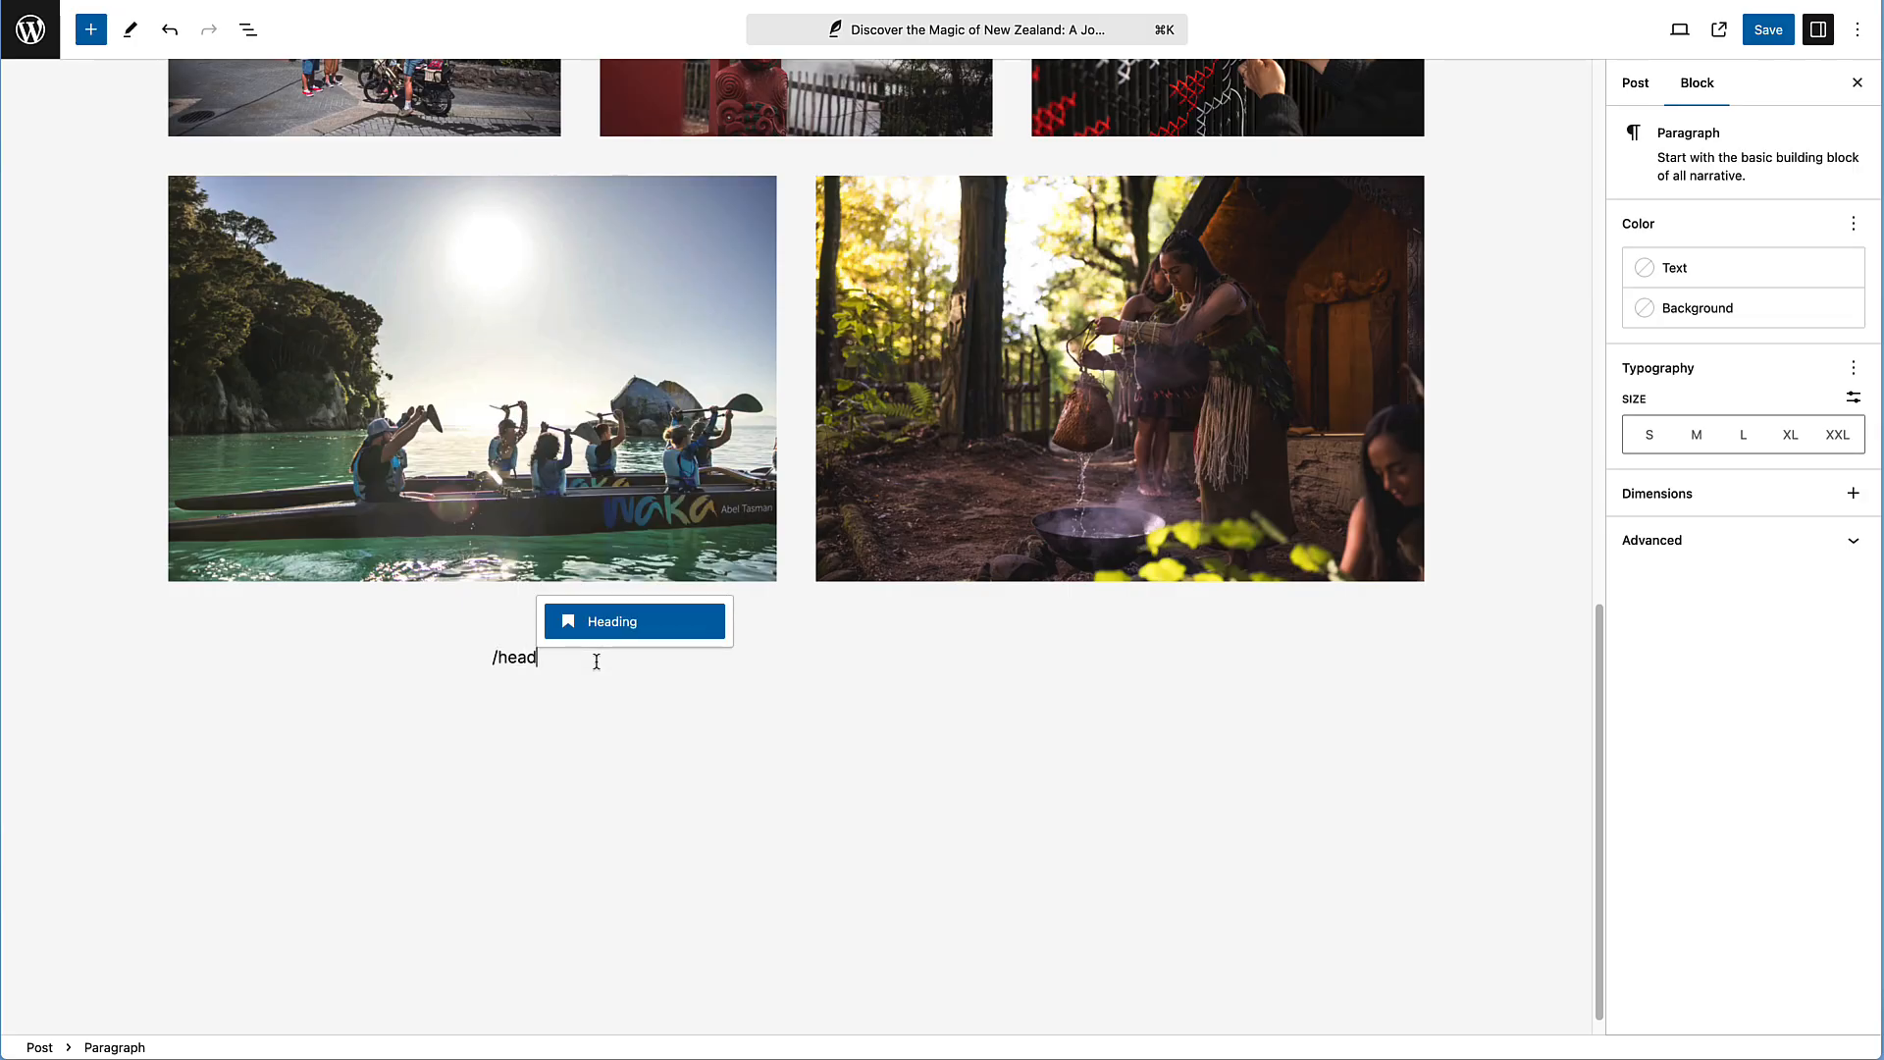
{"action": "key", "text": "Return"}
{"action": "type", "text": "Adventure Capital of the World"}
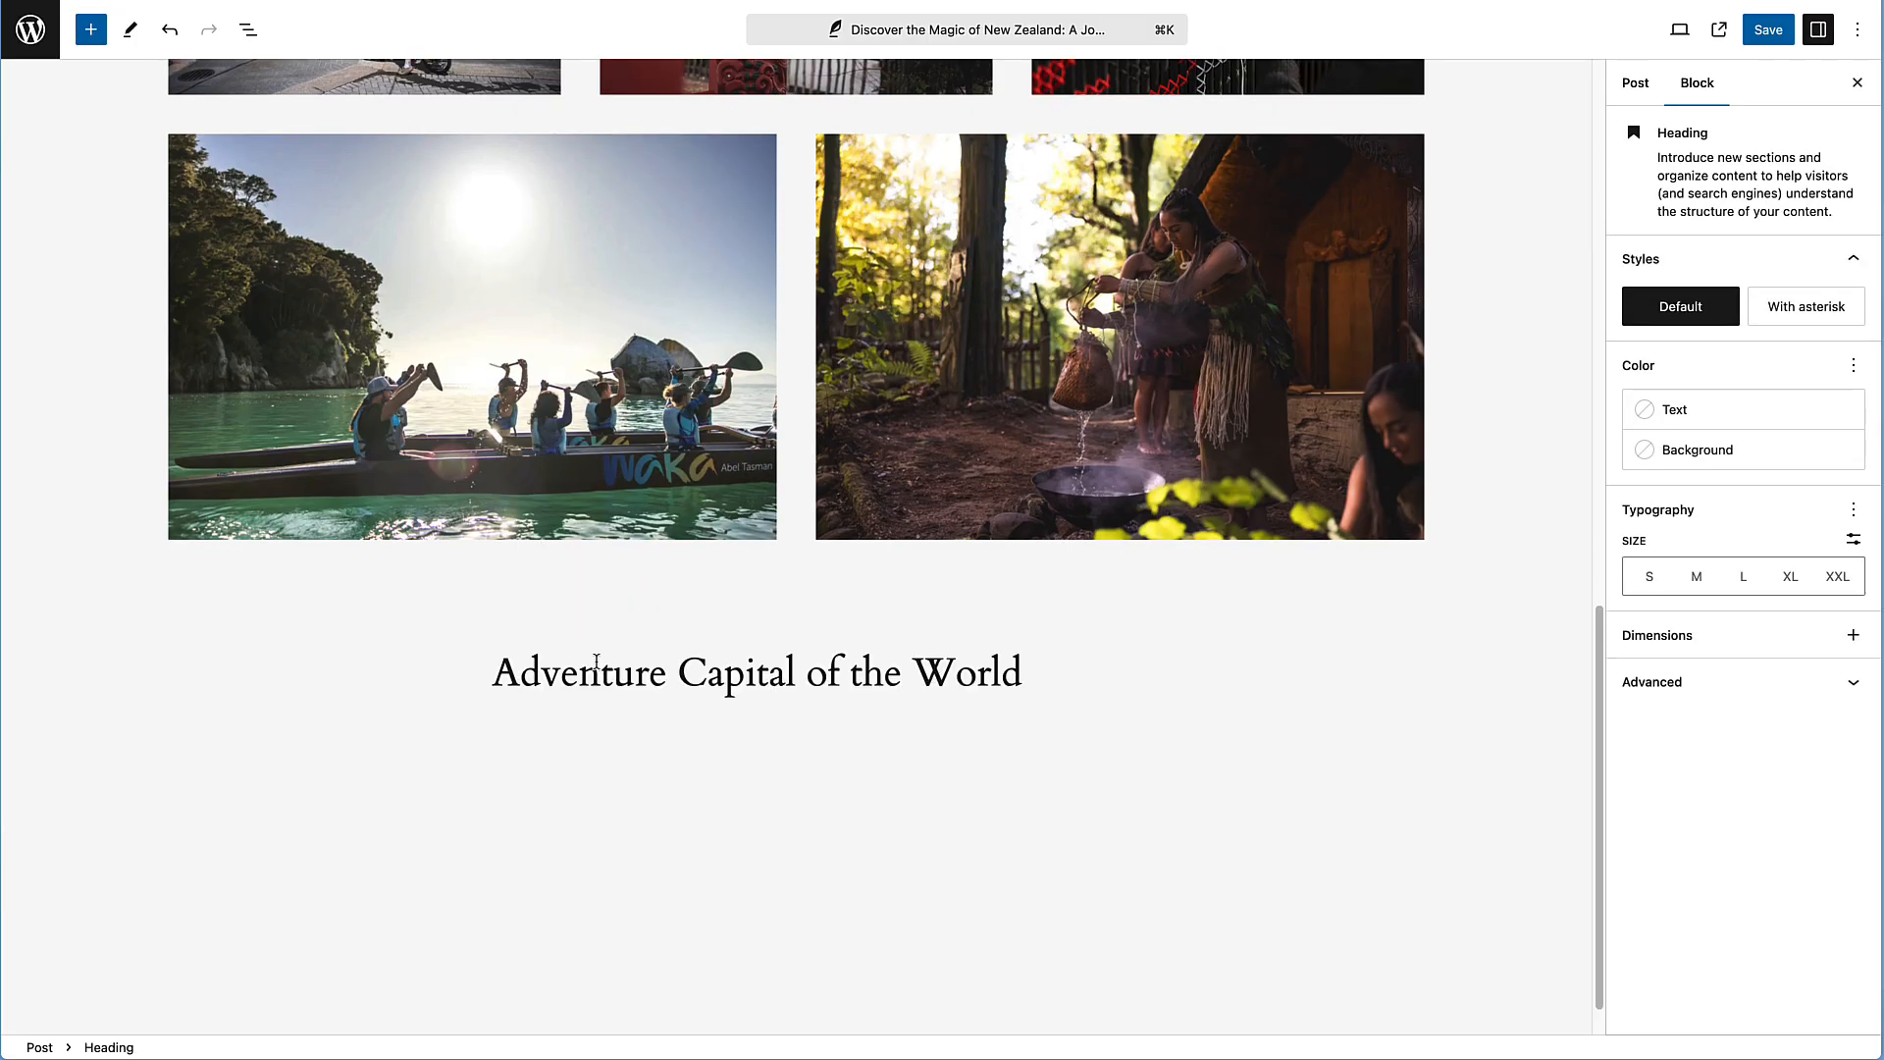
Copy the paragraph beginning "Whether it's bungee jumping, skydiving" from the Pages document and paste it below the Adventure Capital of the World heading
{"action": "key", "text": "Return"}
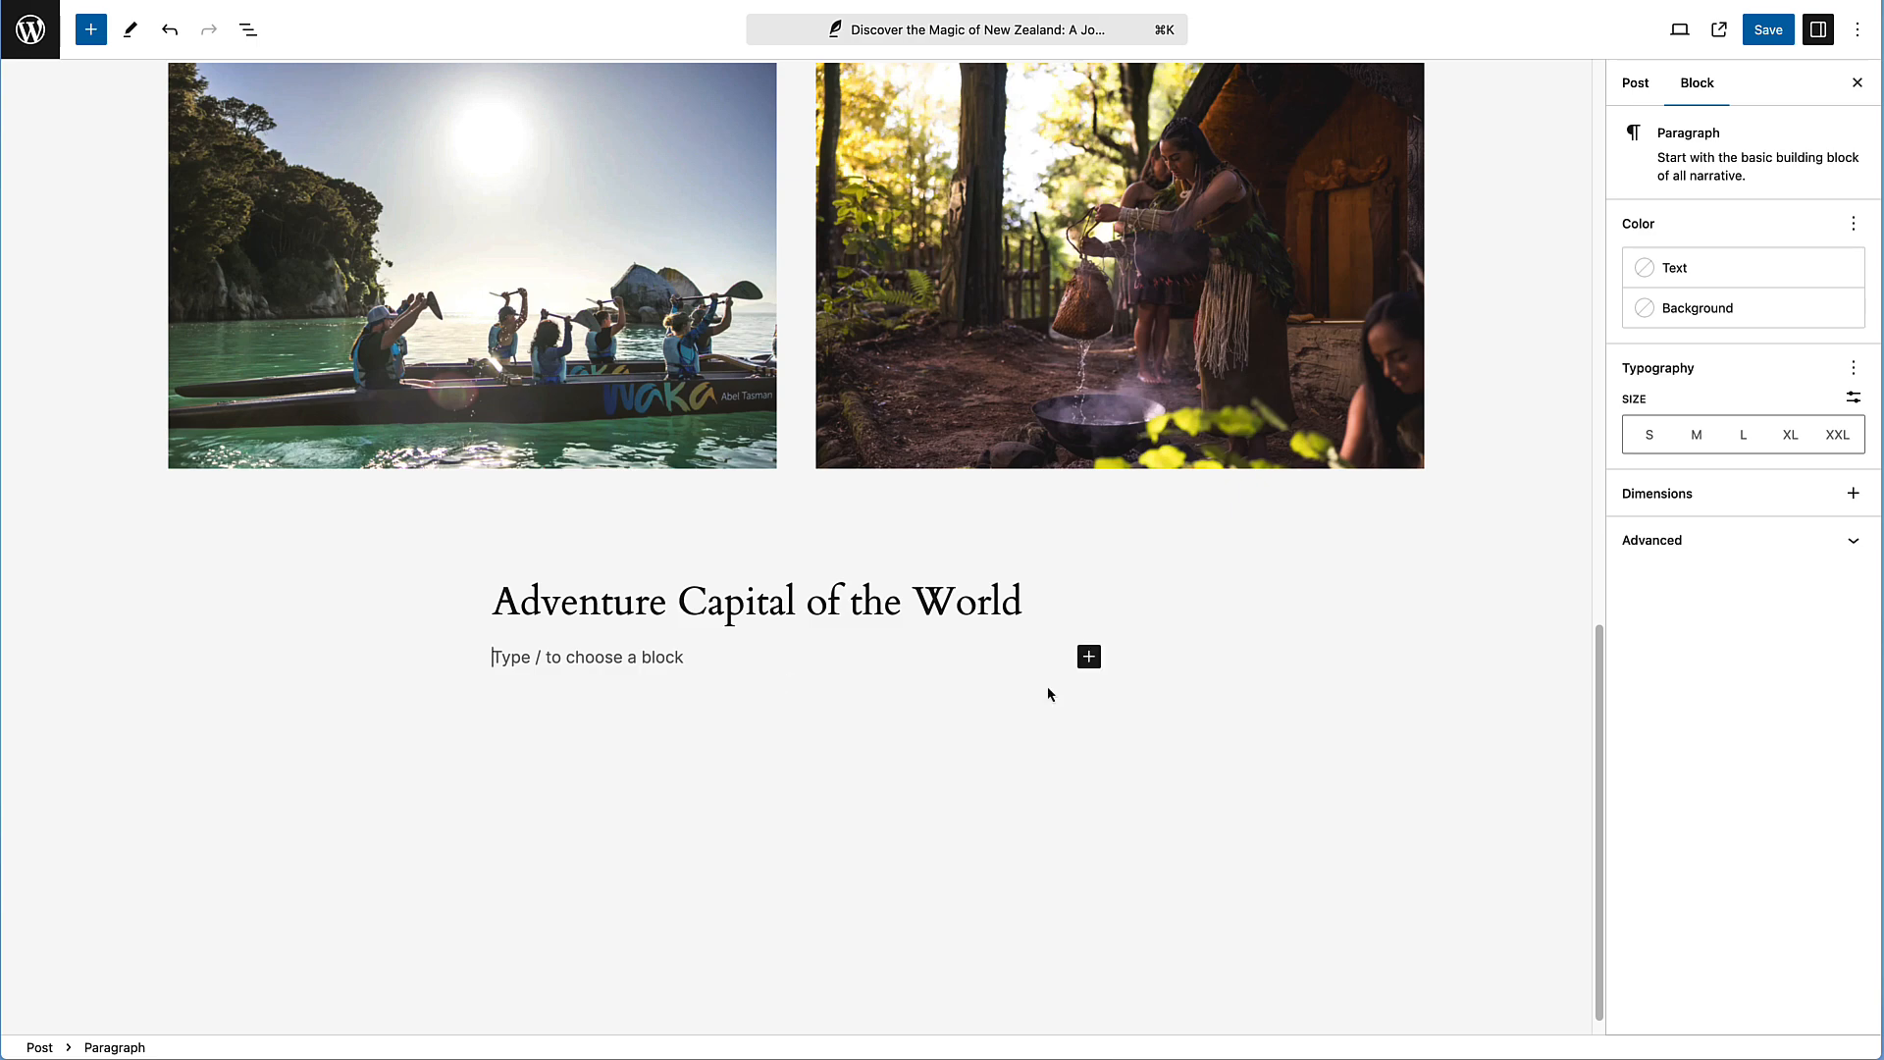
{"action": "key", "text": "super+Tab"}
{"action": "left_click_drag", "start_coordinate": [1178, 698], "coordinate": [1520, 736]}
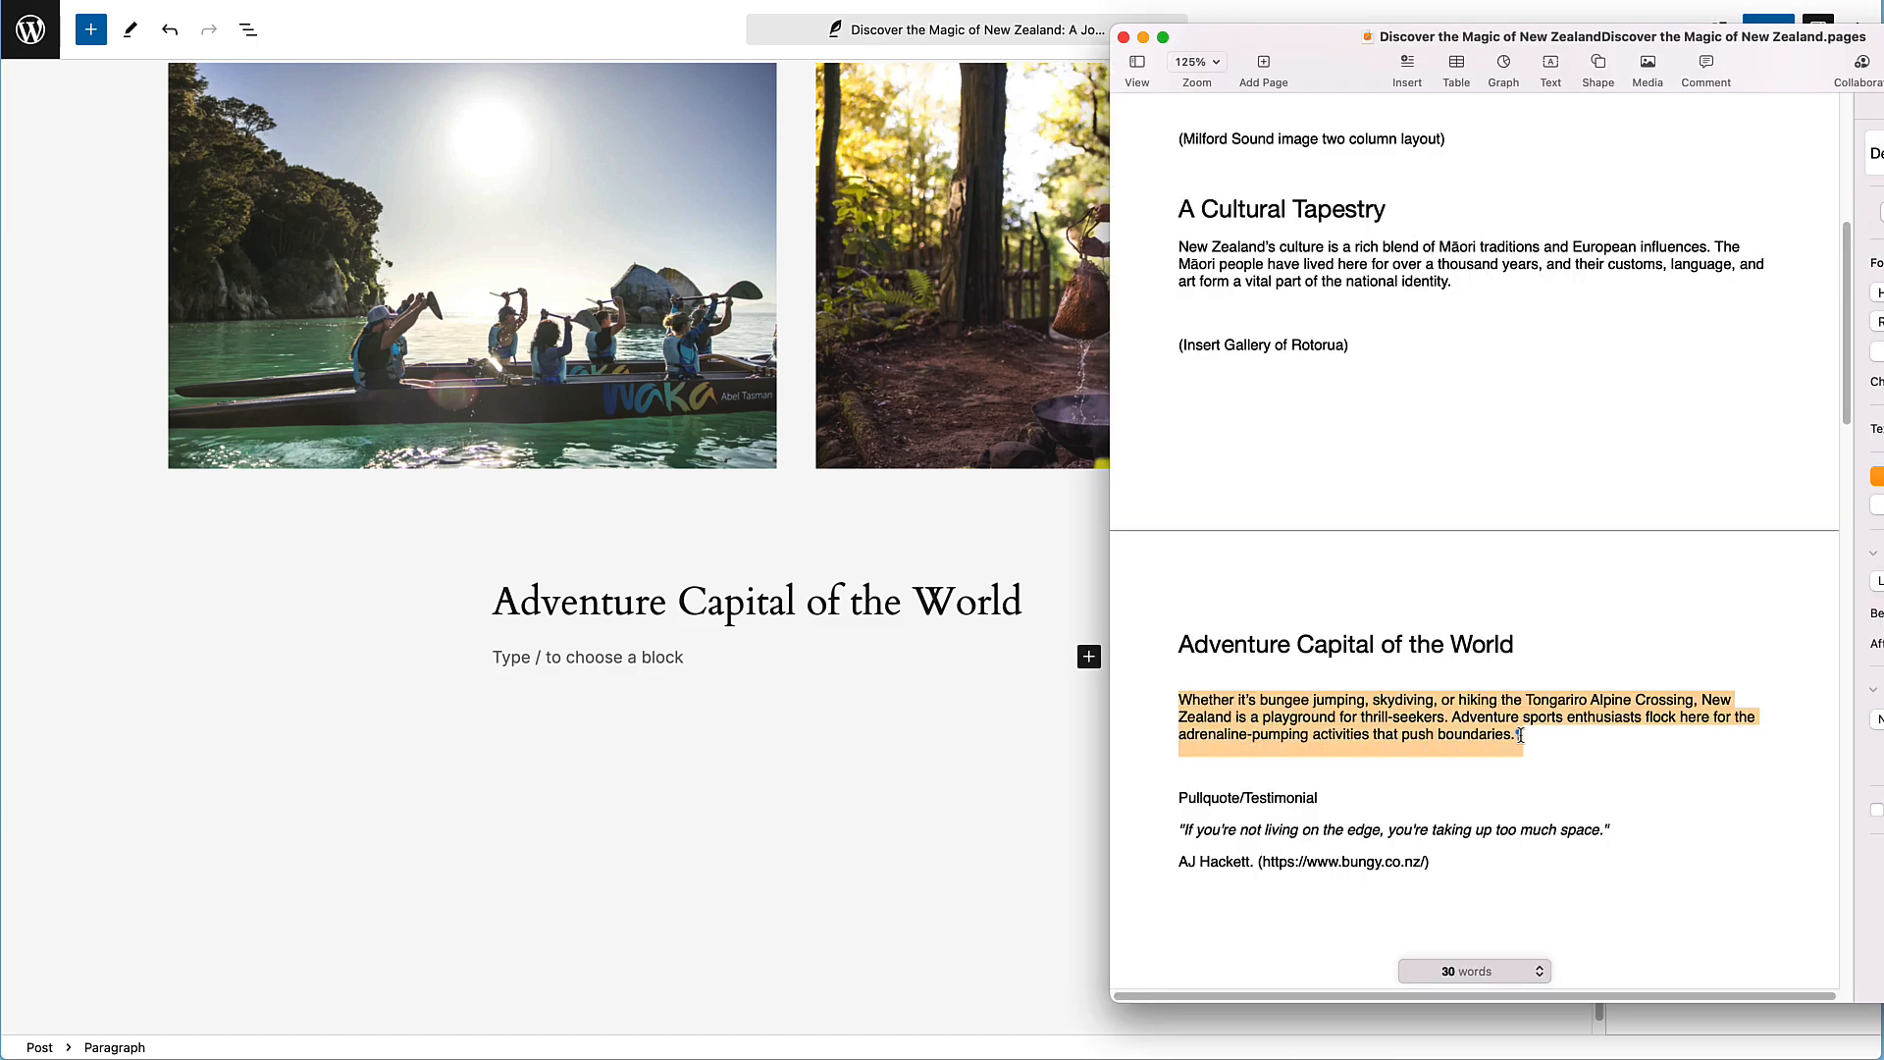
{"action": "key", "text": "super+c"}
{"action": "key", "text": "super+Tab"}
{"action": "key", "text": "super+v"}
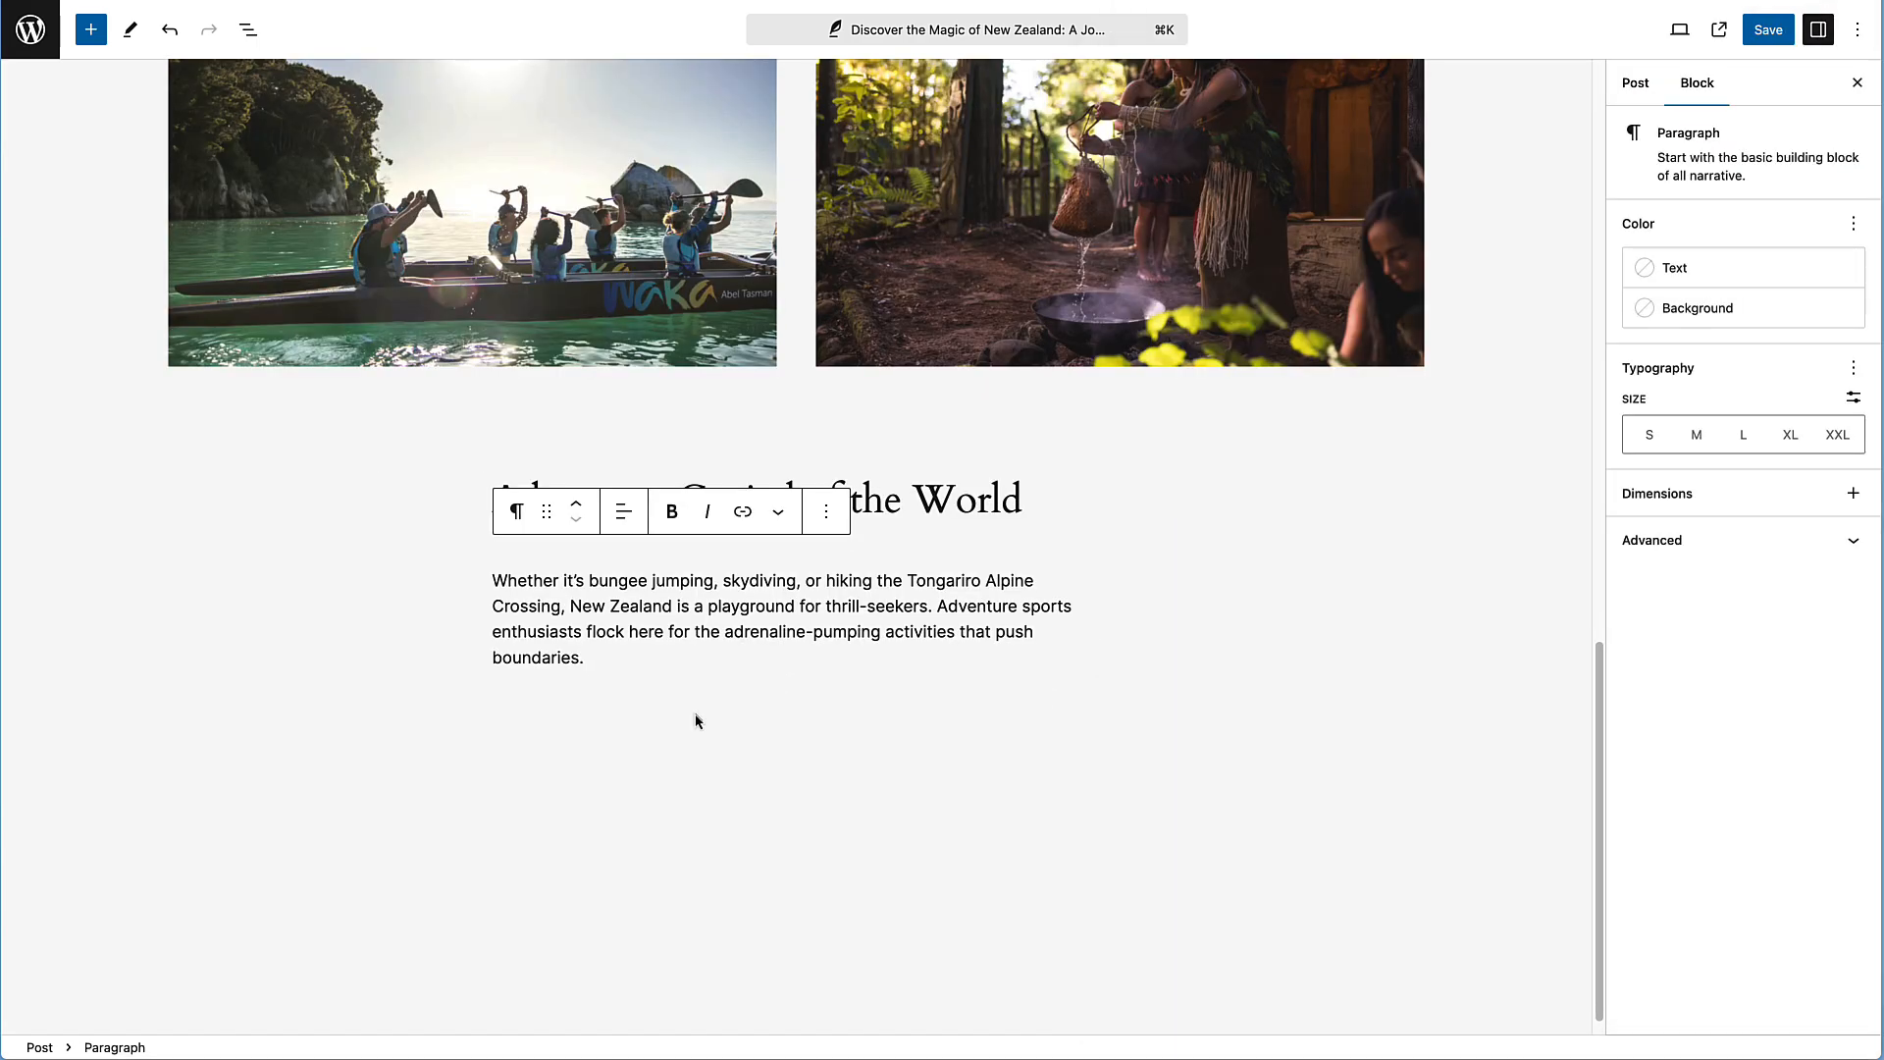
Insert a Pullquote block below the adventure paragraph, finding it with the block search "pul"
{"action": "key", "text": "Return"}
{"action": "key", "text": "super+Tab"}
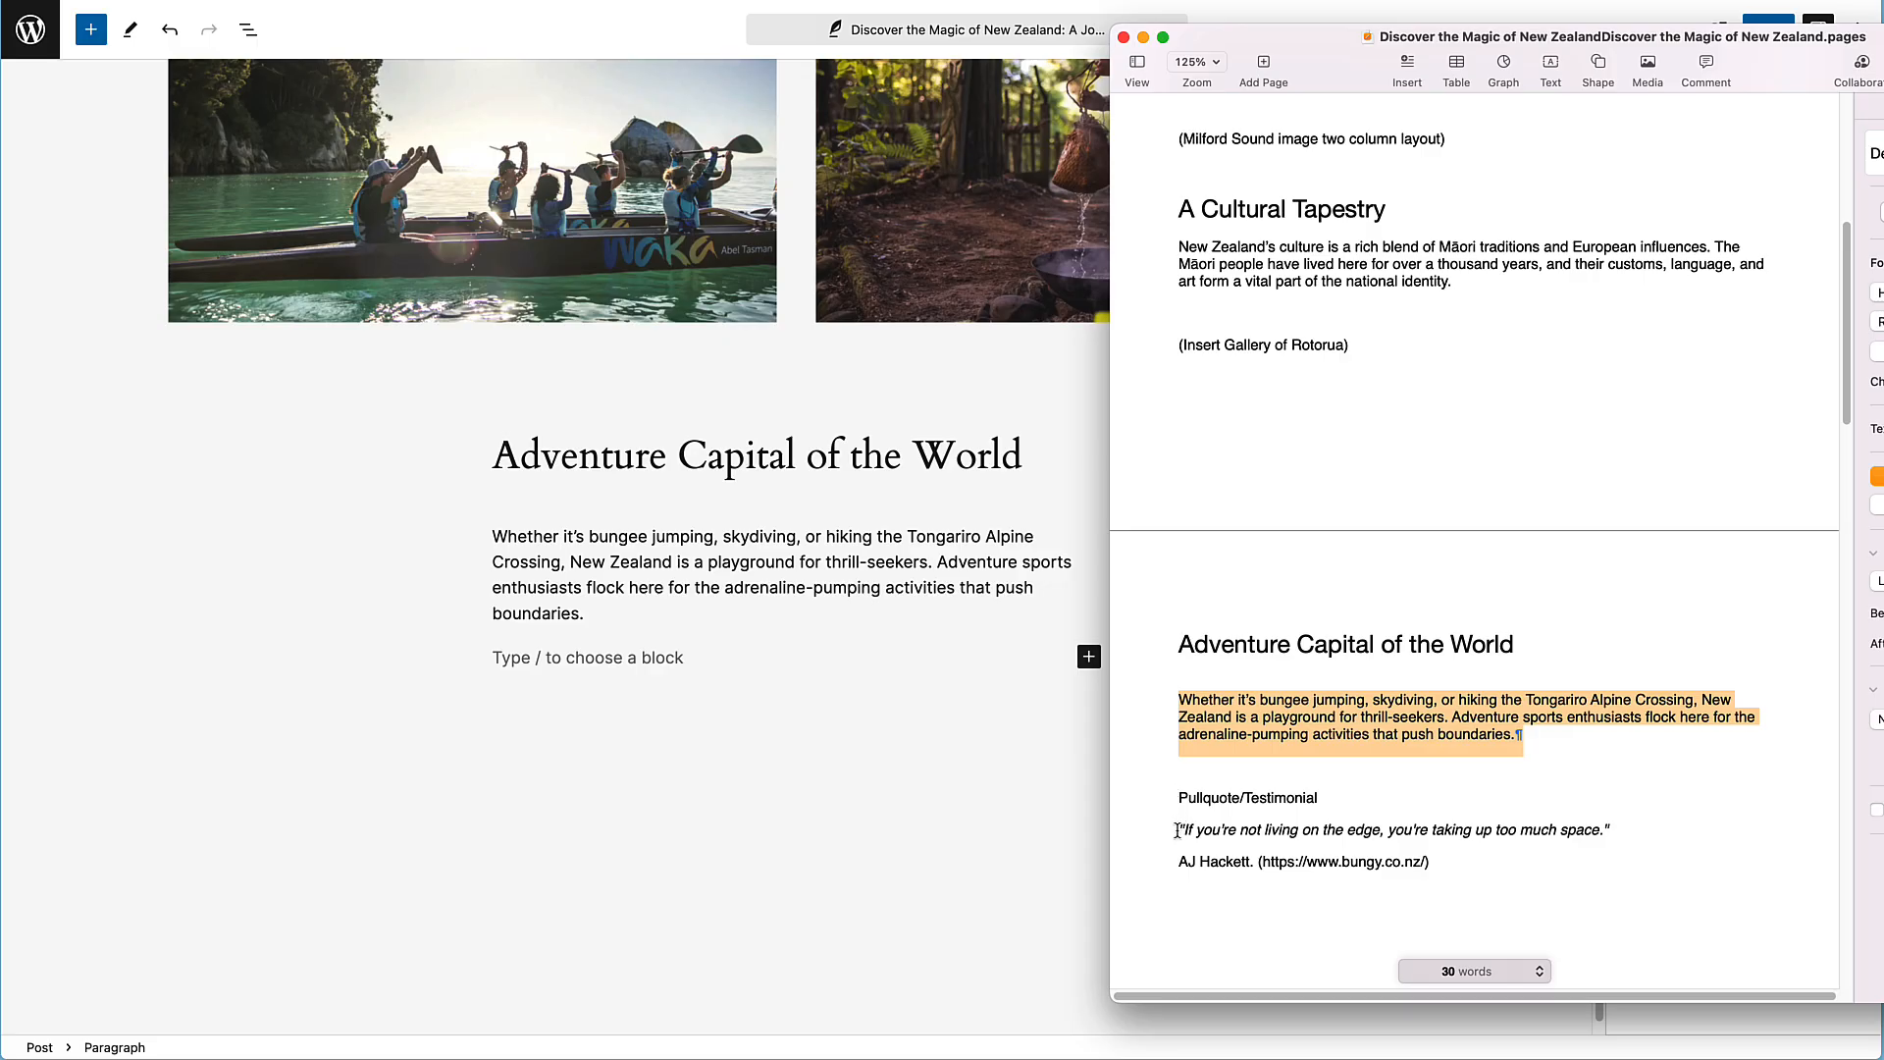
{"action": "left_click", "coordinate": [679, 796]}
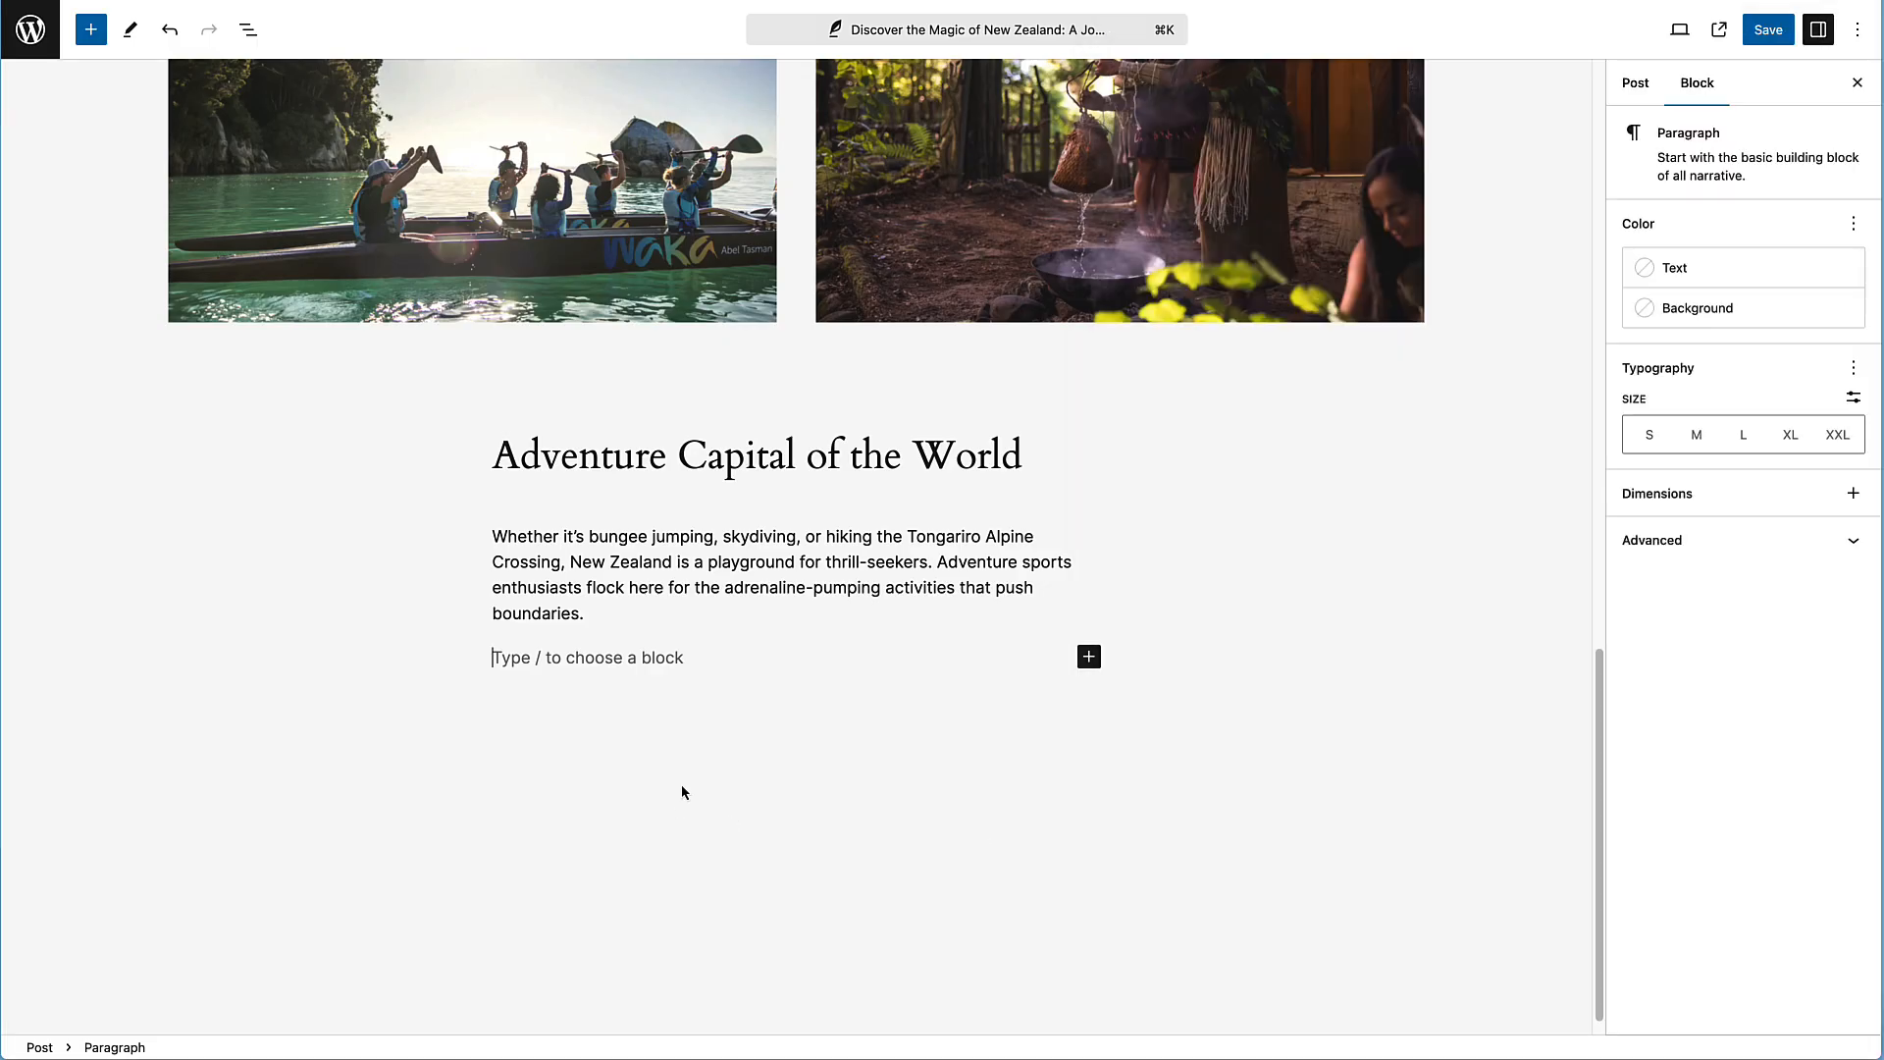
{"action": "left_click", "coordinate": [1089, 656]}
{"action": "type", "text": "pul"}
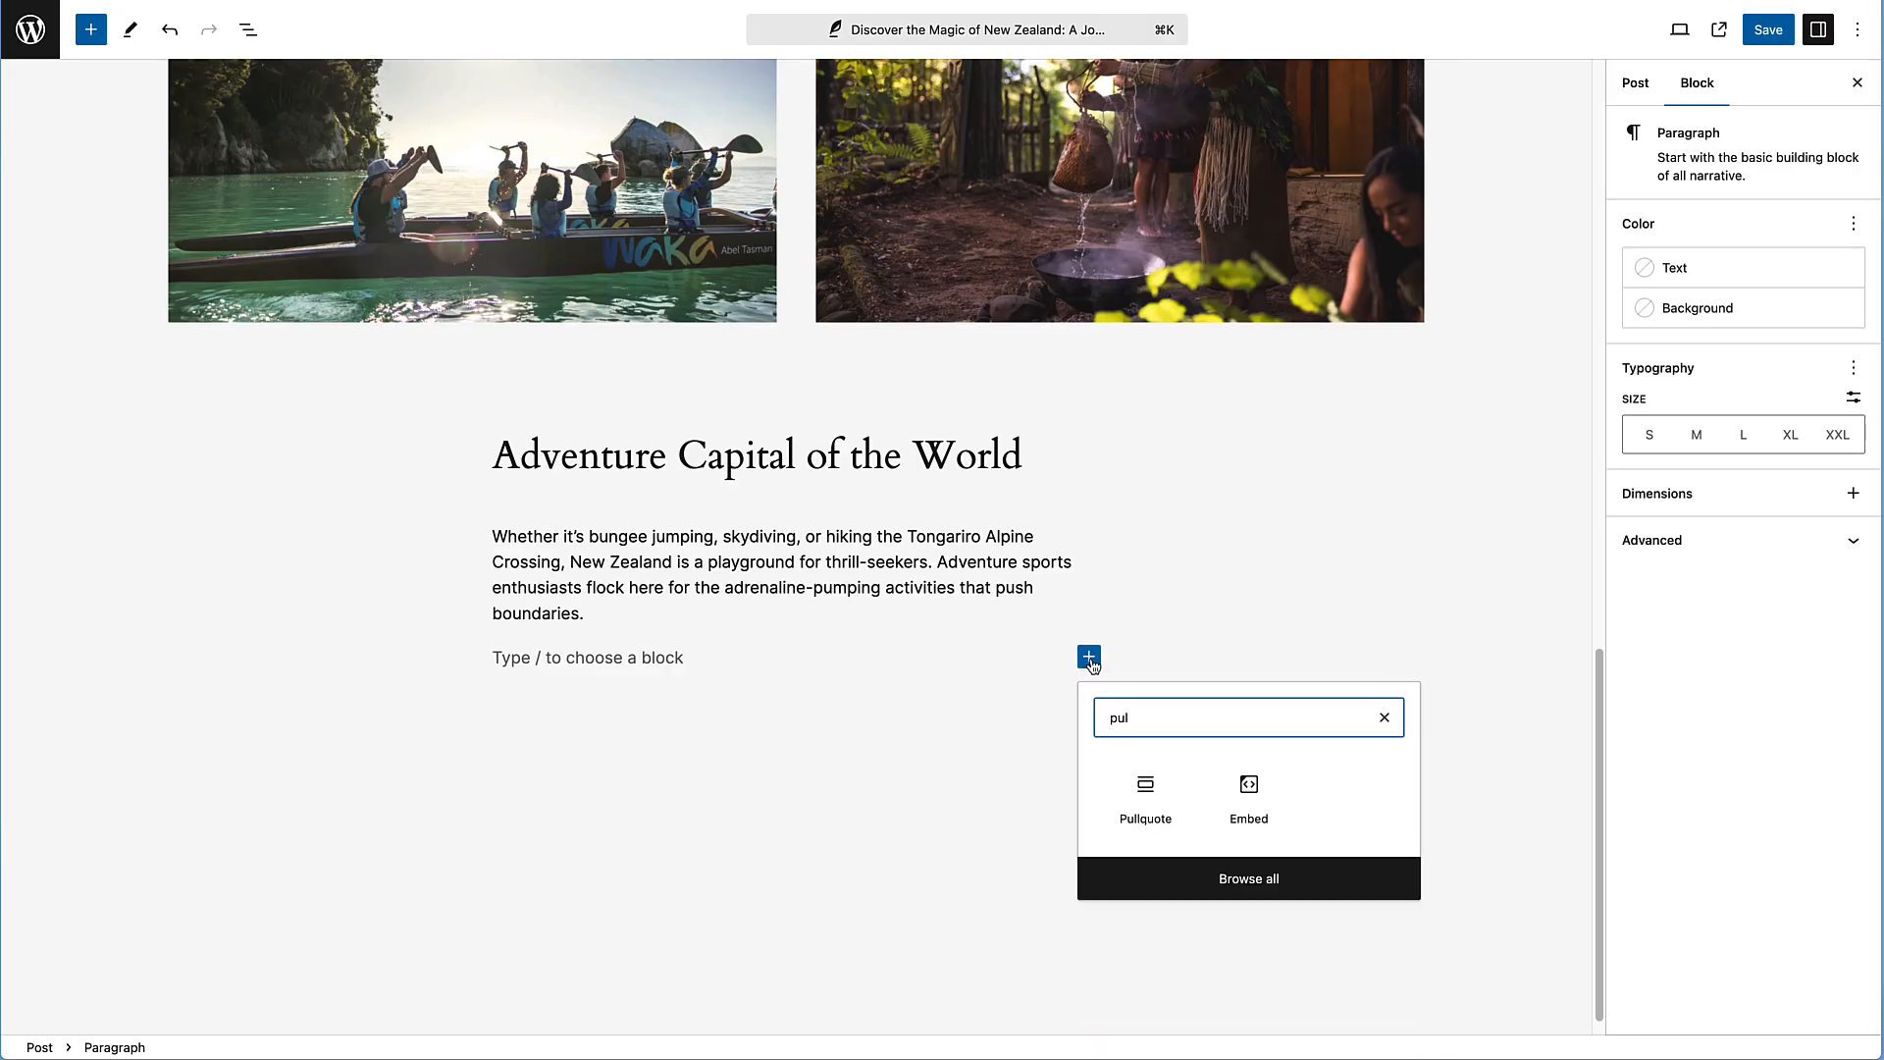
{"action": "left_click", "coordinate": [1145, 799]}
Copy the quote "If you're not living on the edge, you're taking up too much space." from Pages into the pullquote
{"action": "key", "text": "super+Tab"}
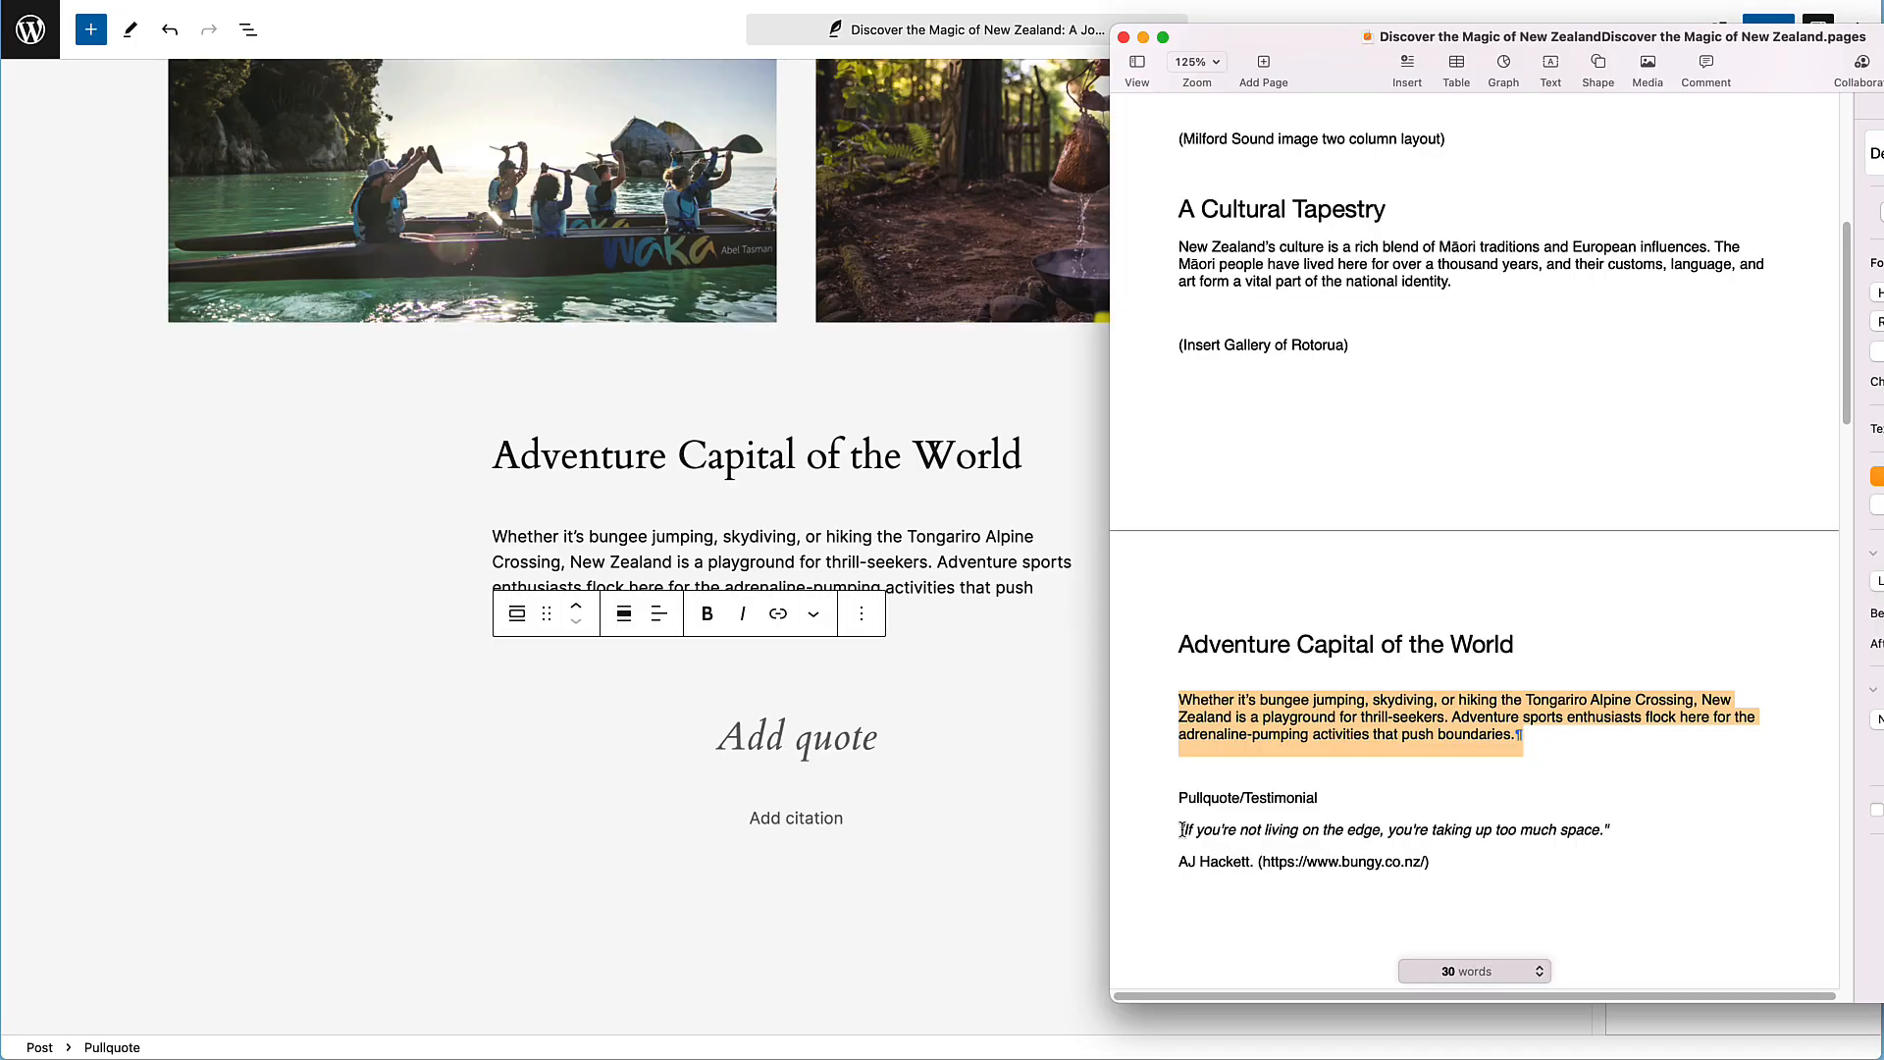
{"action": "left_click_drag", "start_coordinate": [1182, 829], "coordinate": [1606, 829]}
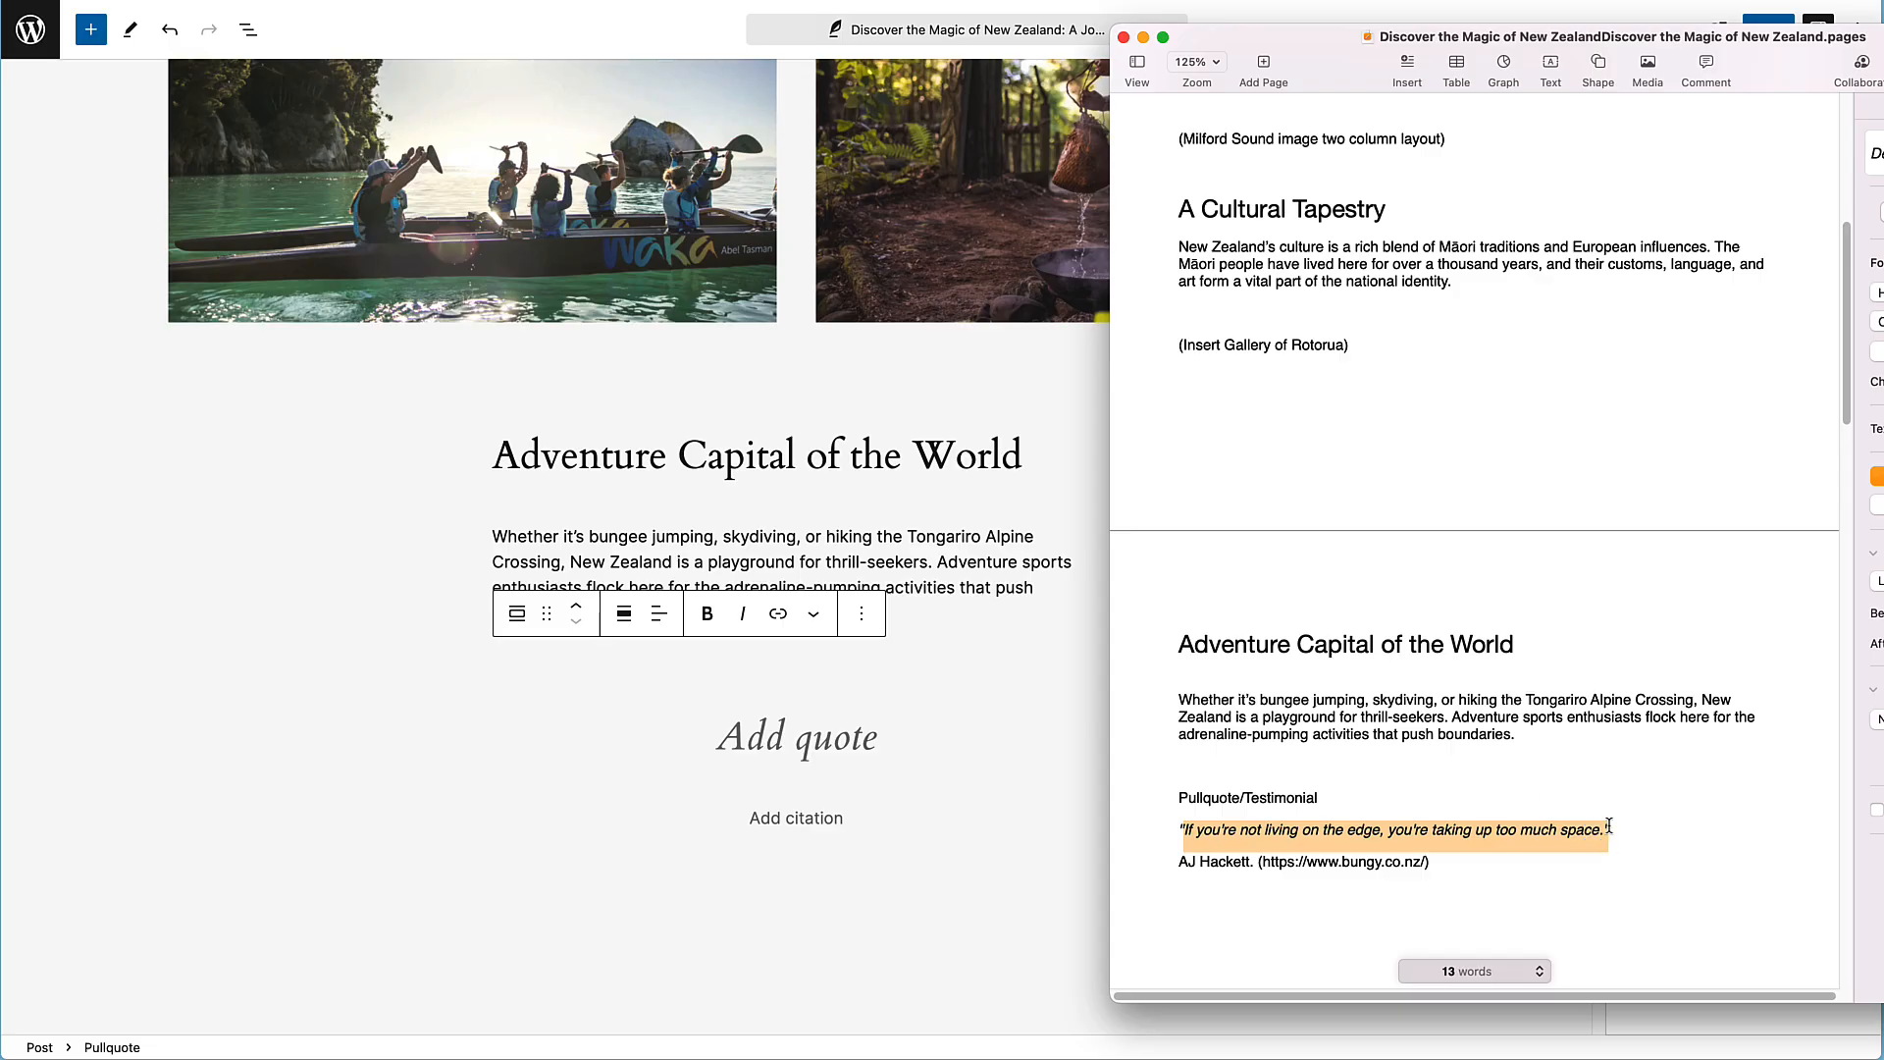
{"action": "left_click", "coordinate": [788, 747]}
{"action": "scroll", "coordinate": [815, 746], "scroll_direction": "down", "scroll_amount": 3}
{"action": "key", "text": "super+v"}
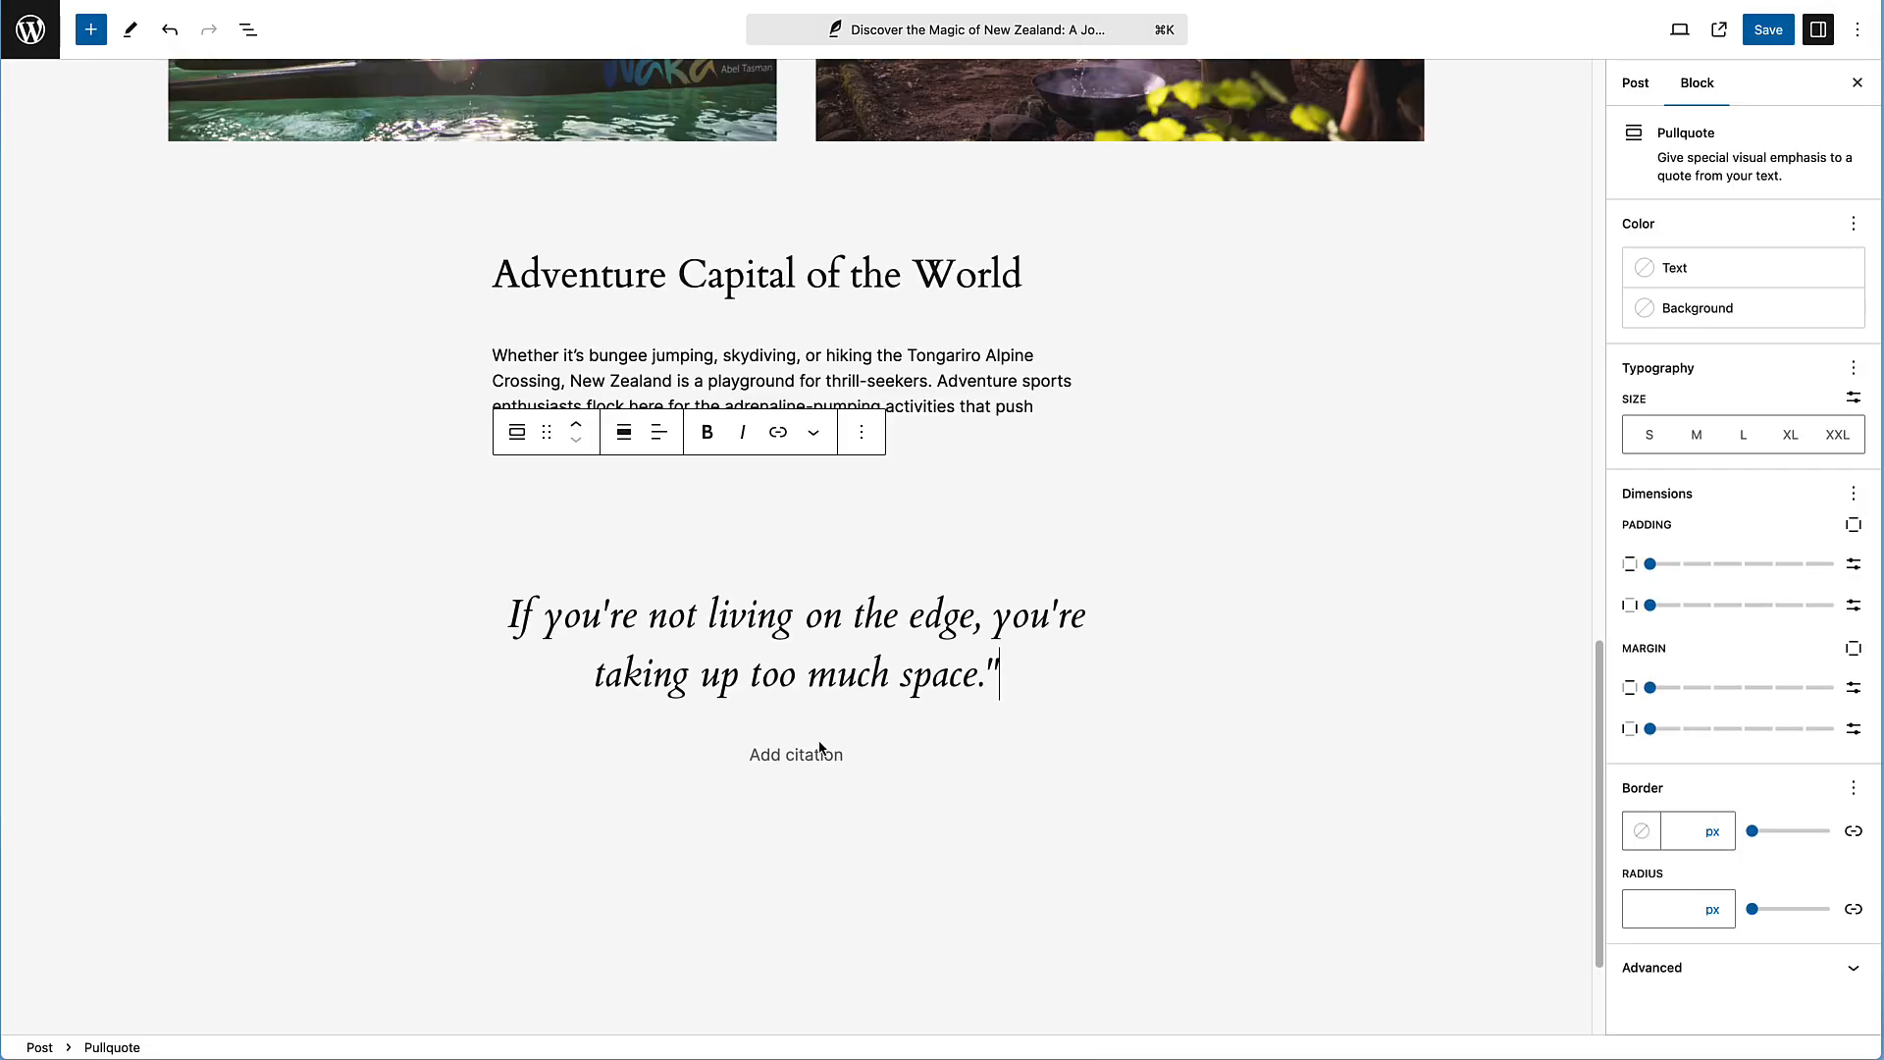
Copy the quote author's name from the Pages document and paste it as the pullquote's citation
{"action": "key", "text": "super+Tab"}
{"action": "left_click_drag", "start_coordinate": [1254, 862], "coordinate": [1178, 863]}
{"action": "key", "text": "super+c"}
{"action": "key", "text": "super+Tab"}
{"action": "left_click", "coordinate": [889, 753]}
{"action": "key", "text": "super+v"}
Set the pullquote's text color to Contrast / Two and its background to the custom light grey #EBEDED
{"action": "left_click", "coordinate": [1674, 267]}
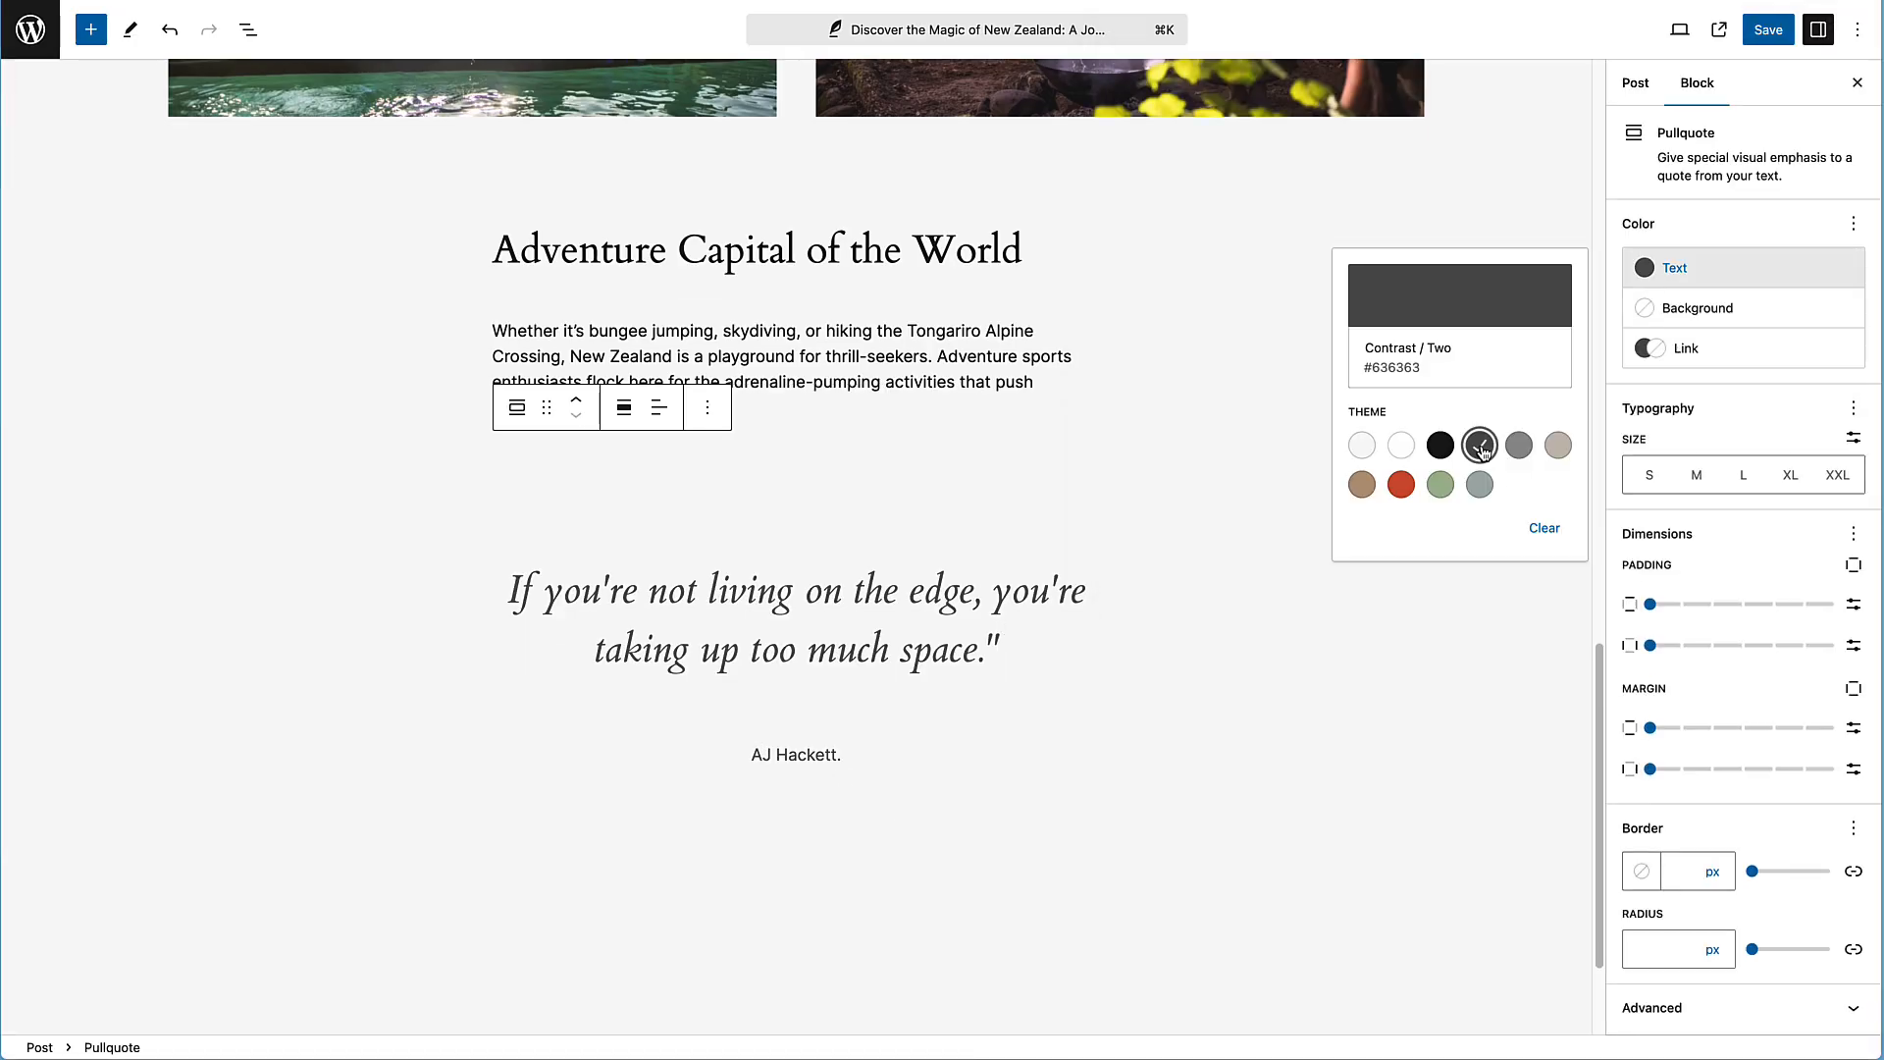
{"action": "left_click", "coordinate": [1712, 309]}
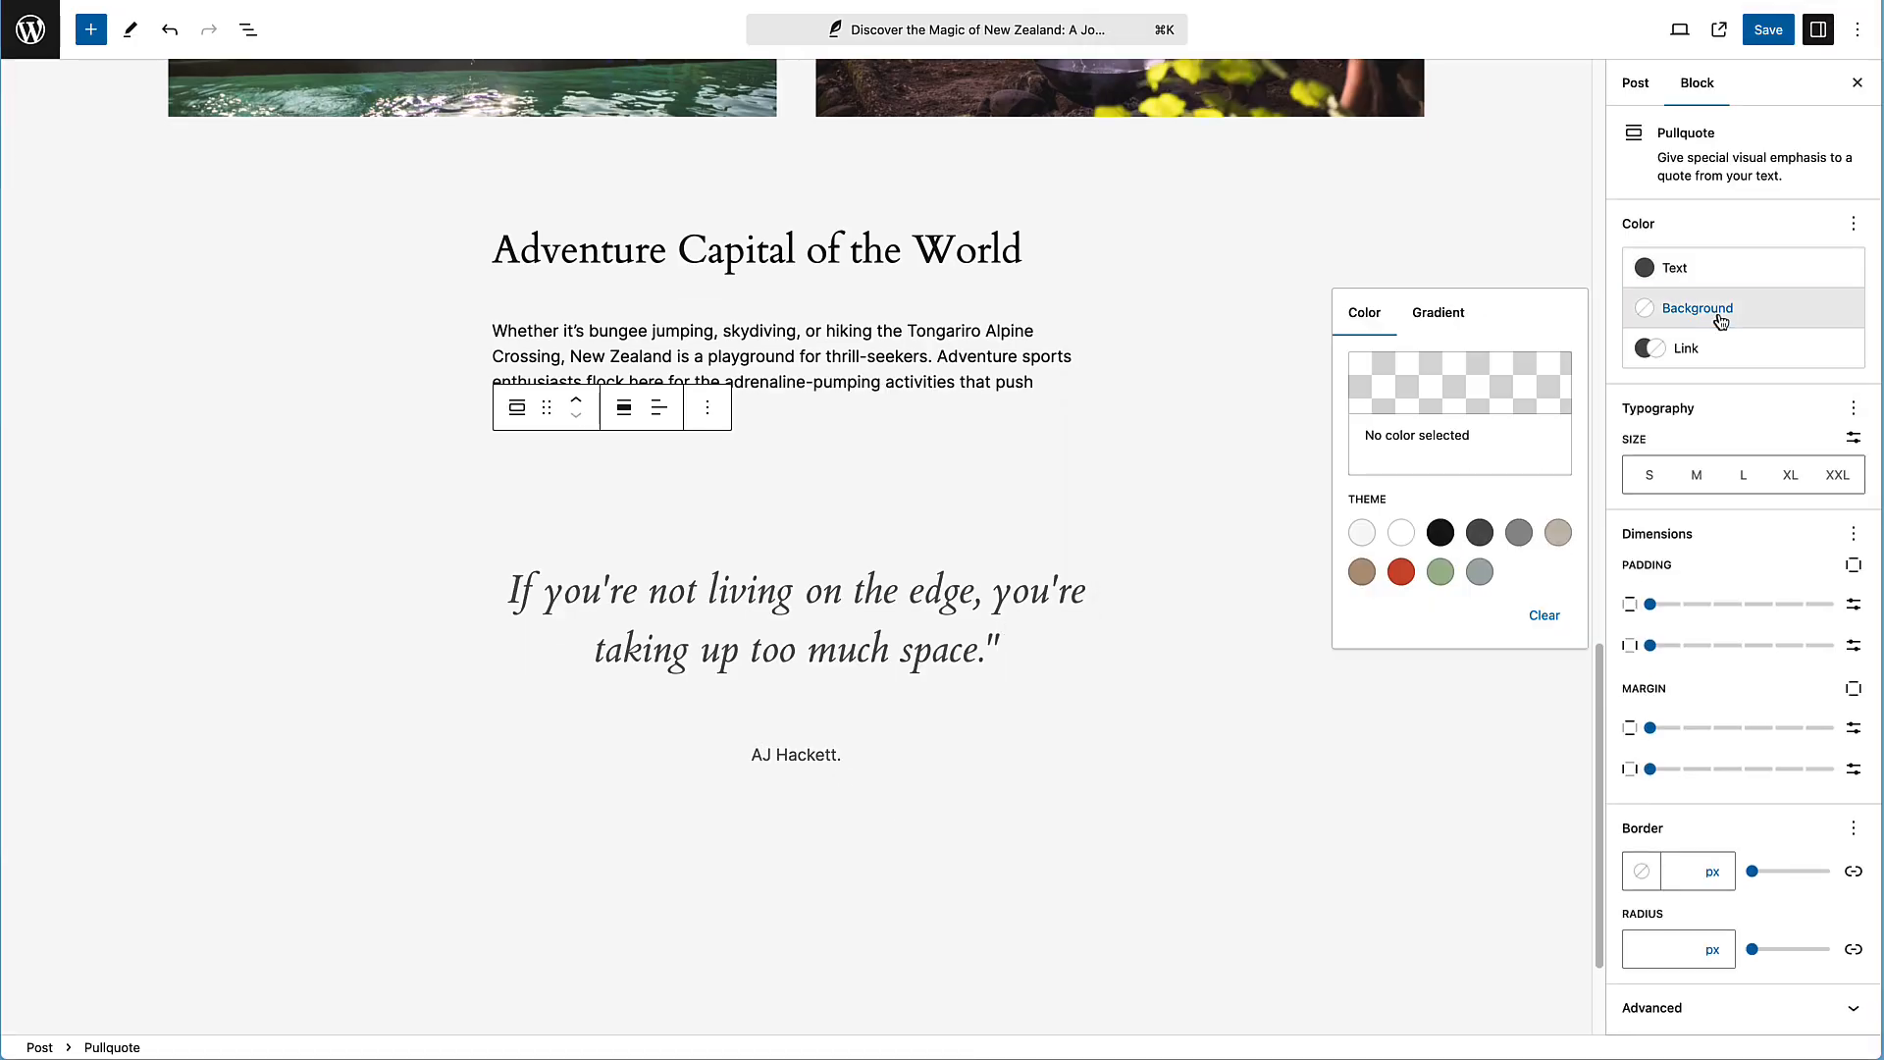
{"action": "left_click", "coordinate": [1480, 572]}
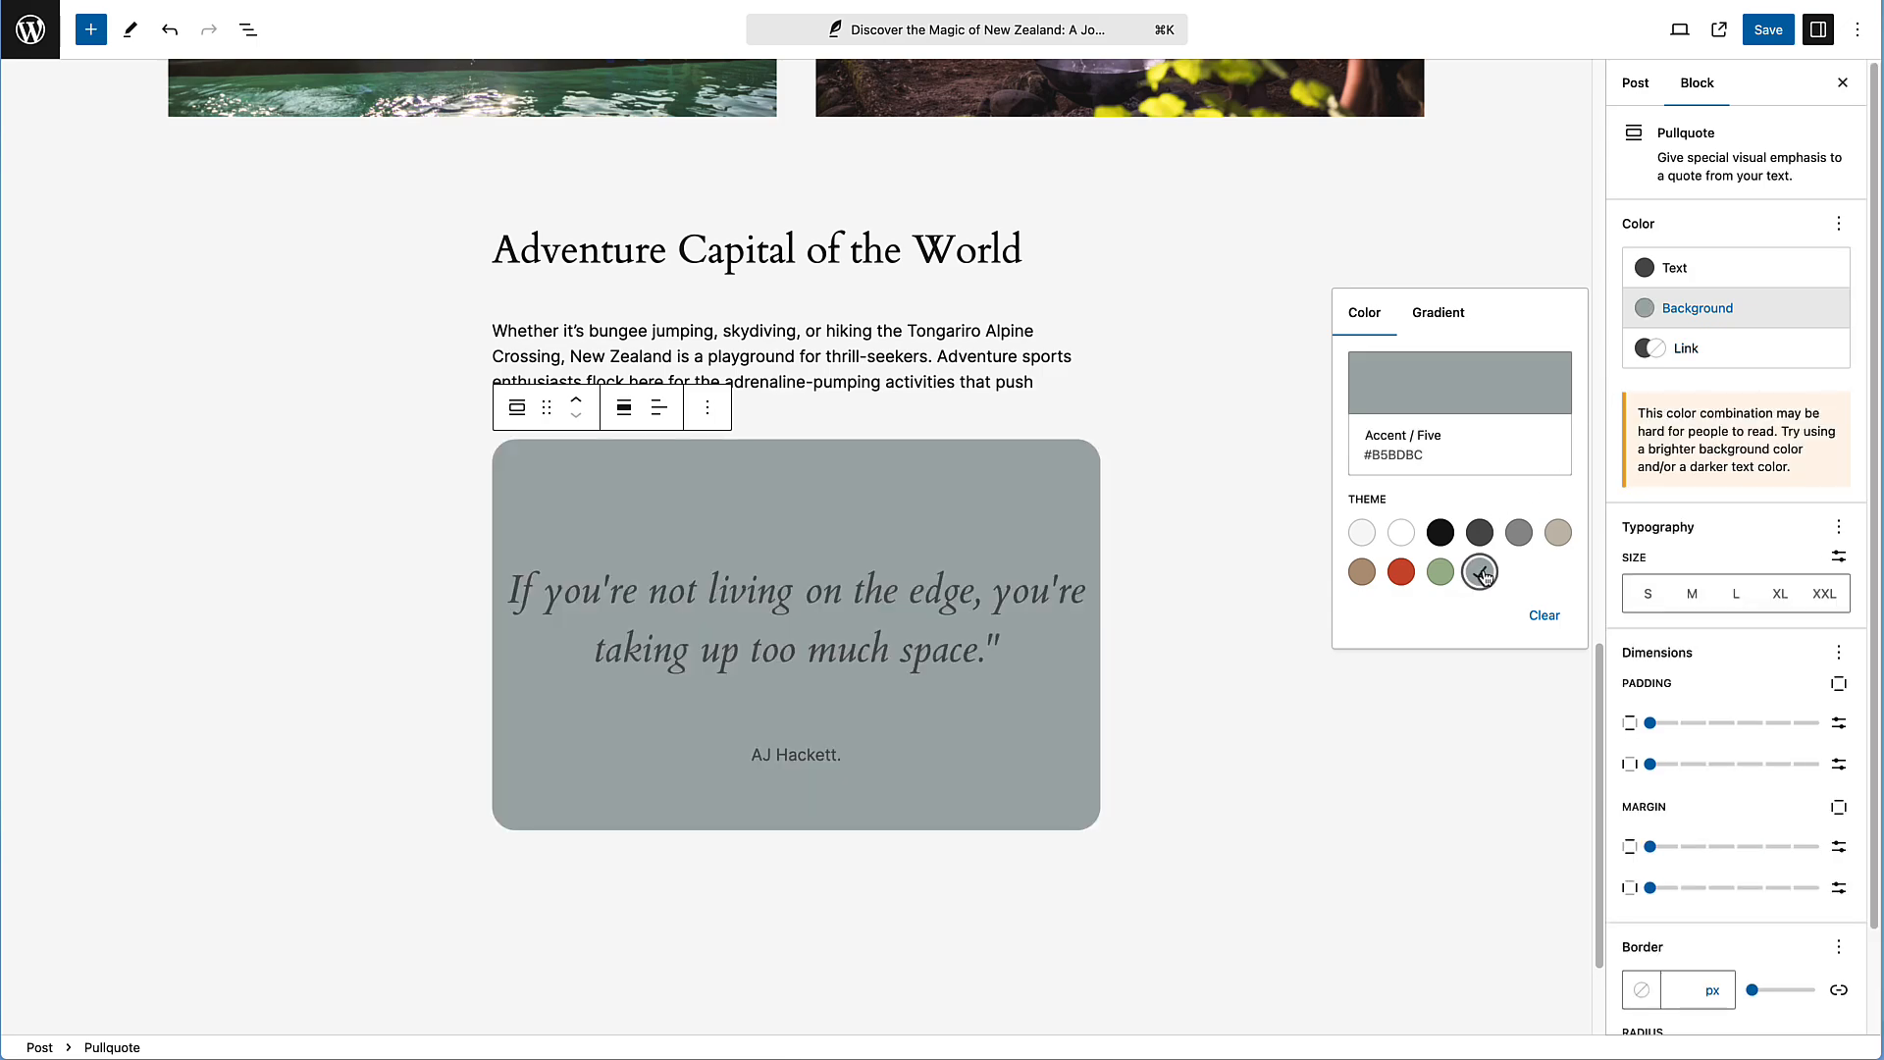
{"action": "left_click", "coordinate": [1460, 386]}
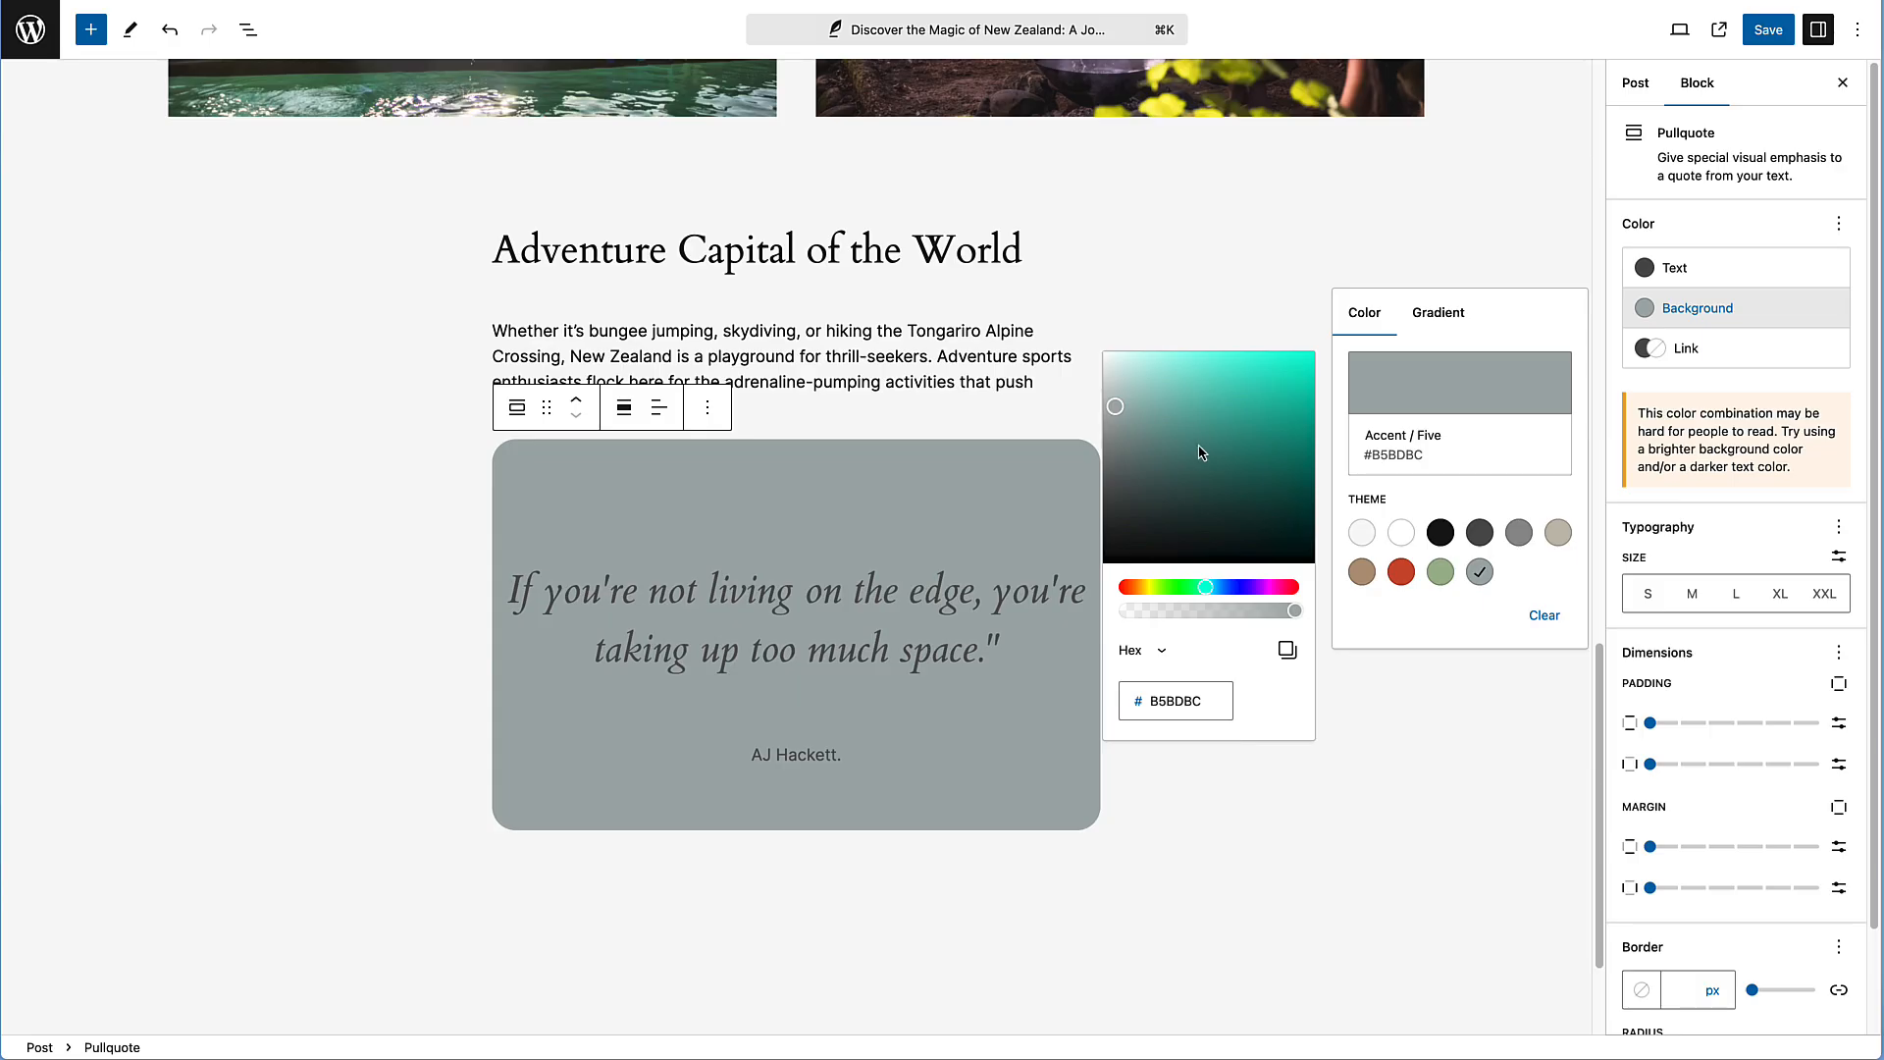
{"action": "left_click_drag", "start_coordinate": [1110, 379], "coordinate": [1109, 367]}
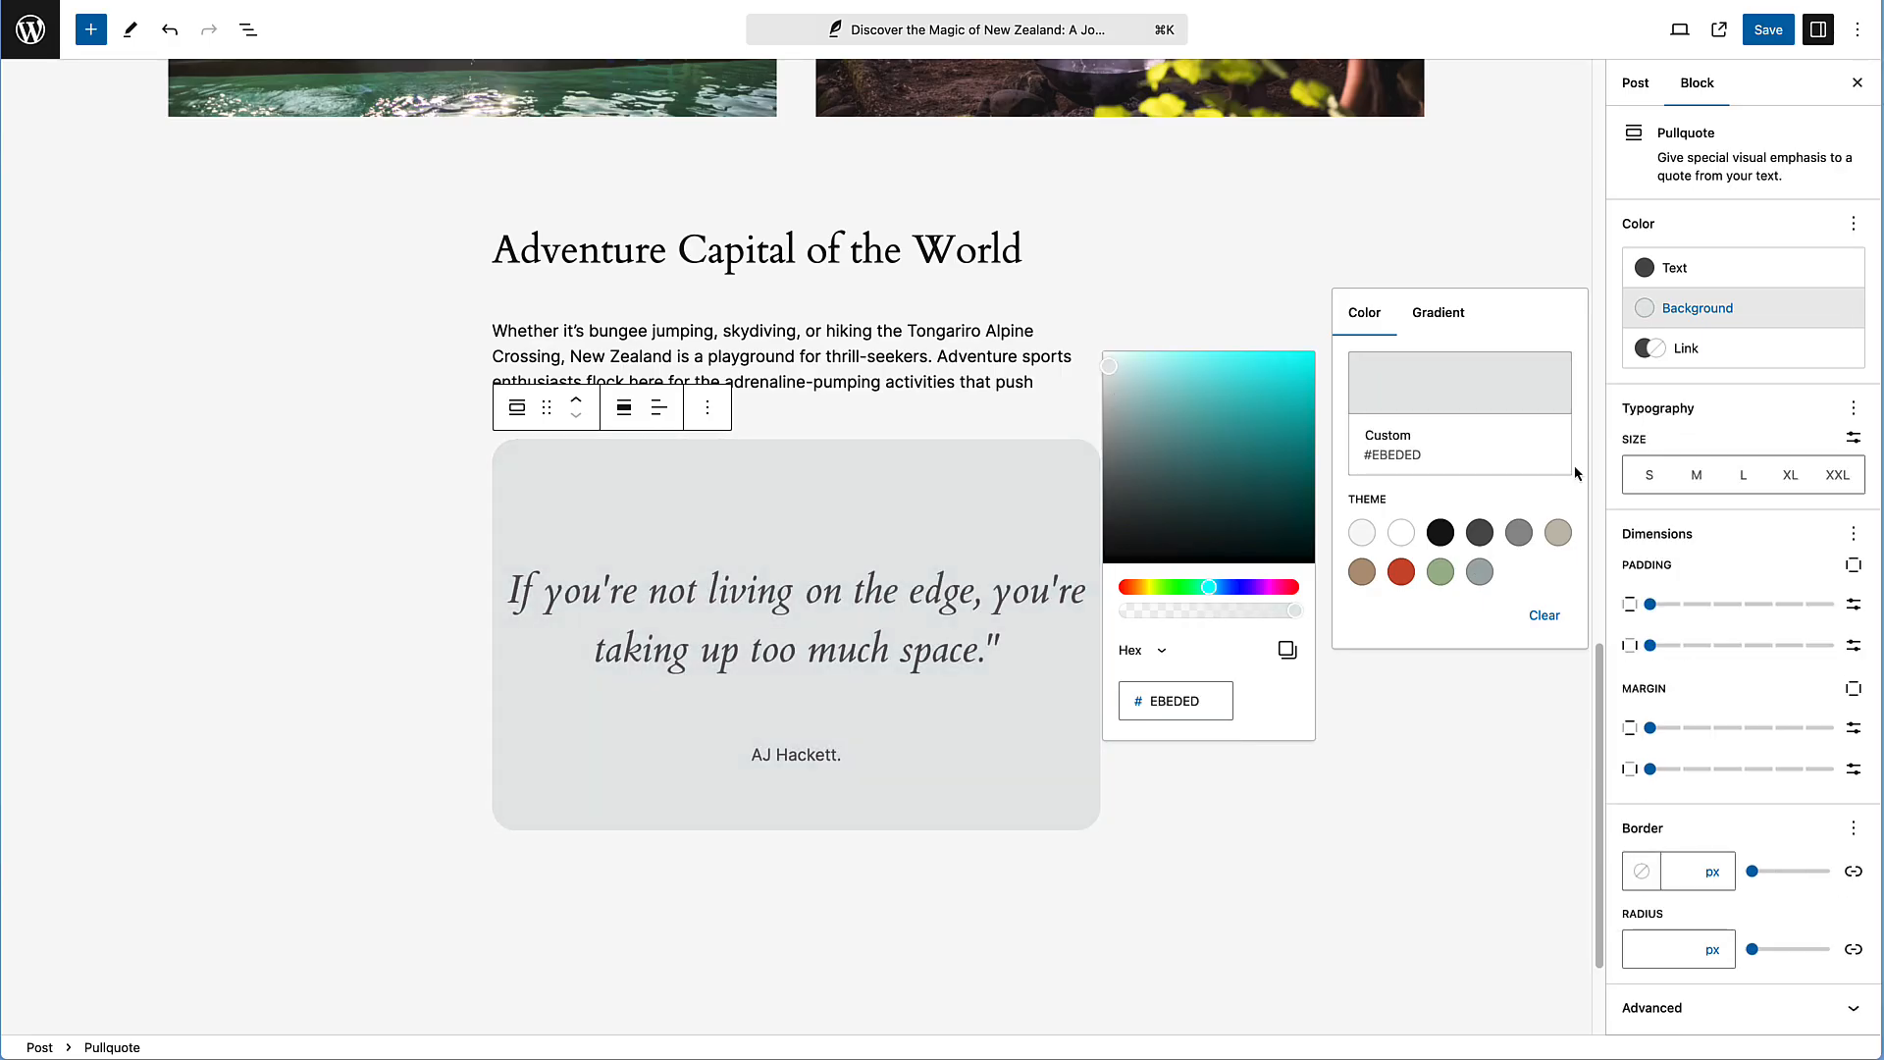
{"action": "left_click", "coordinate": [1727, 576]}
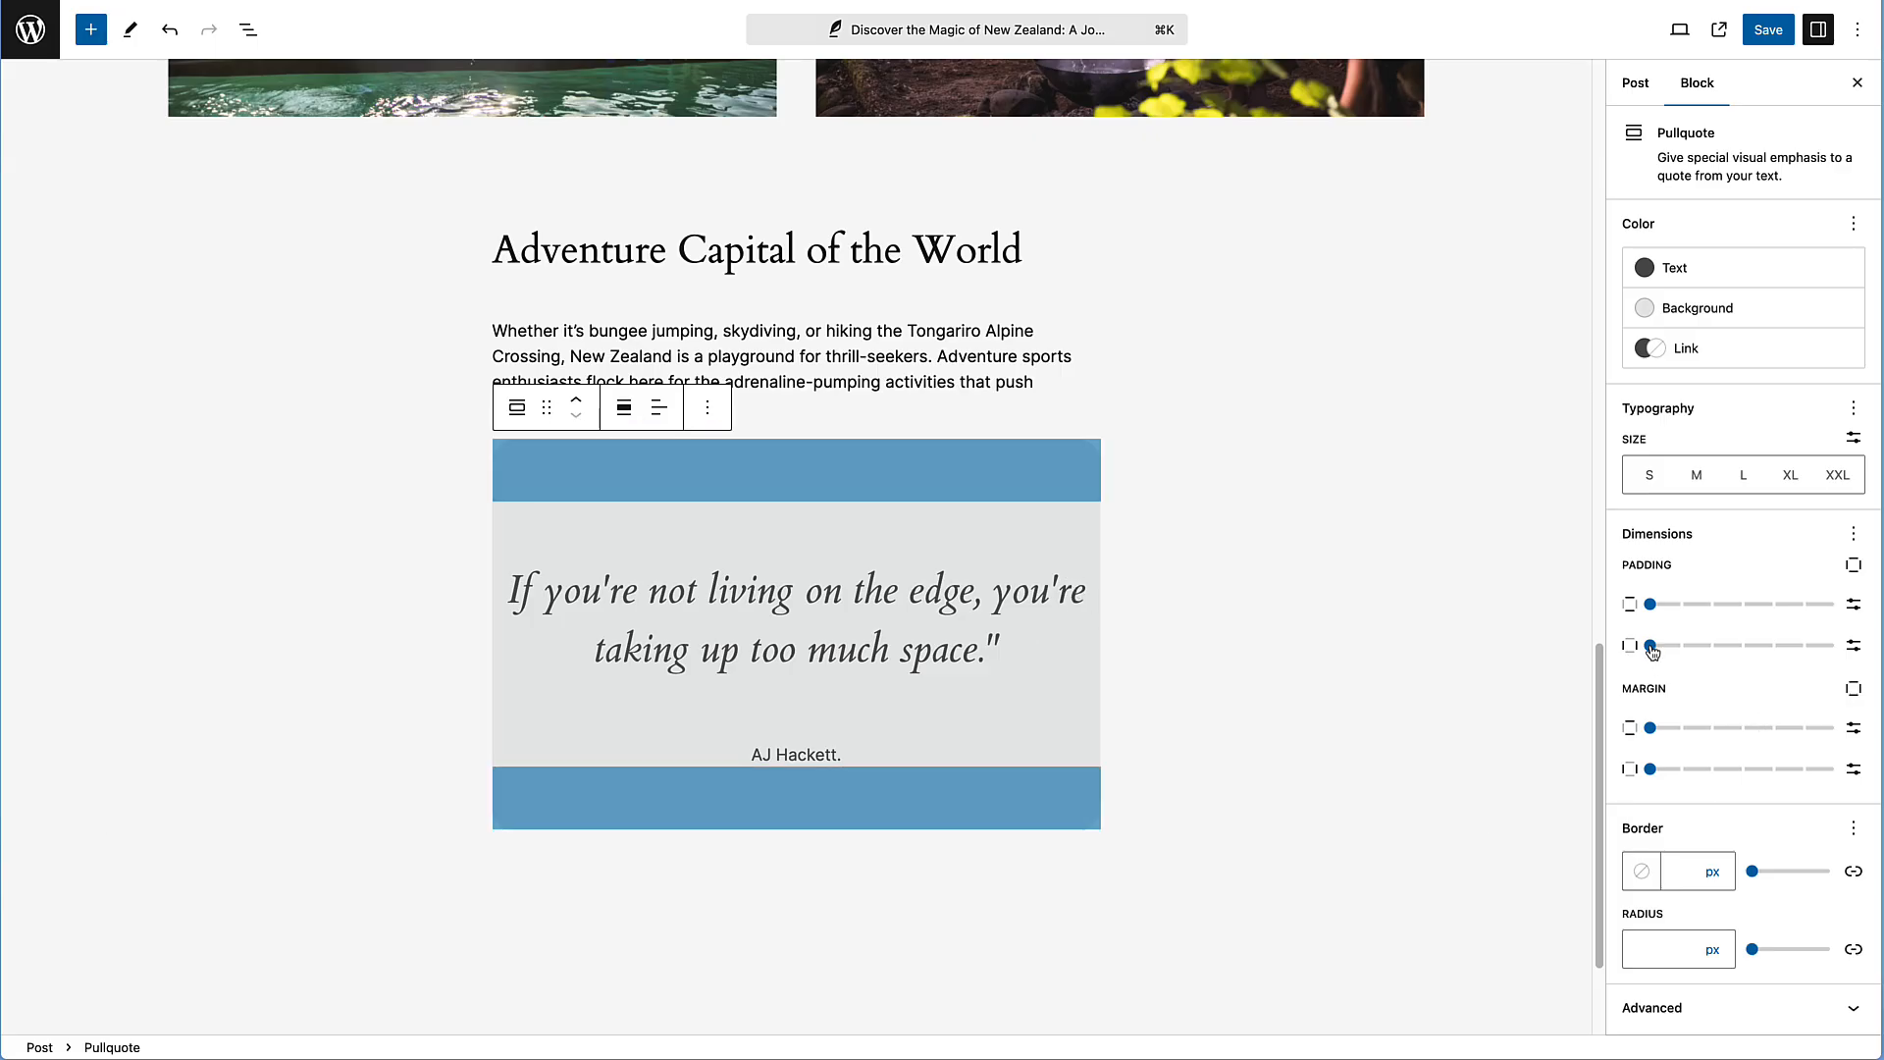
Increase the pullquote's horizontal padding to the middle of its scale and add a 1 px border in Accent / Five
{"action": "left_click_drag", "start_coordinate": [1652, 650], "coordinate": [1744, 655]}
{"action": "left_click", "coordinate": [1641, 871]}
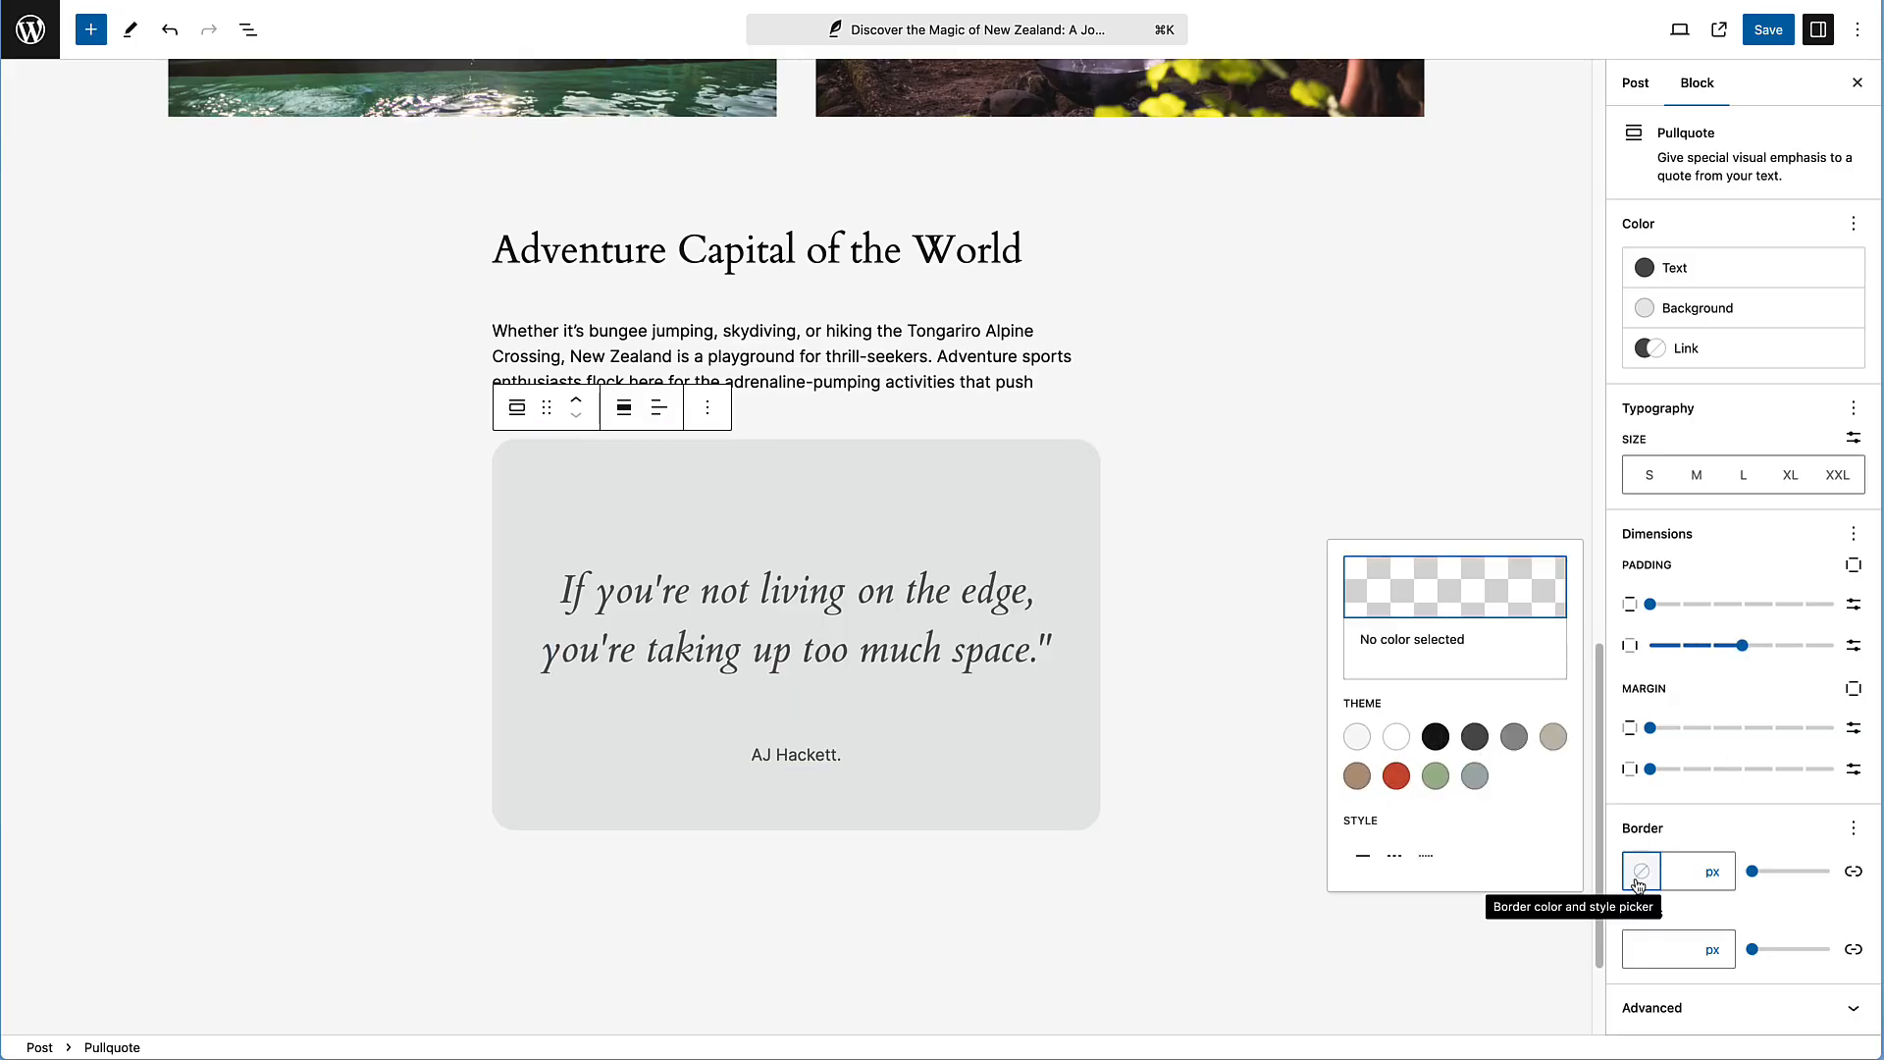
{"action": "left_click", "coordinate": [1474, 775]}
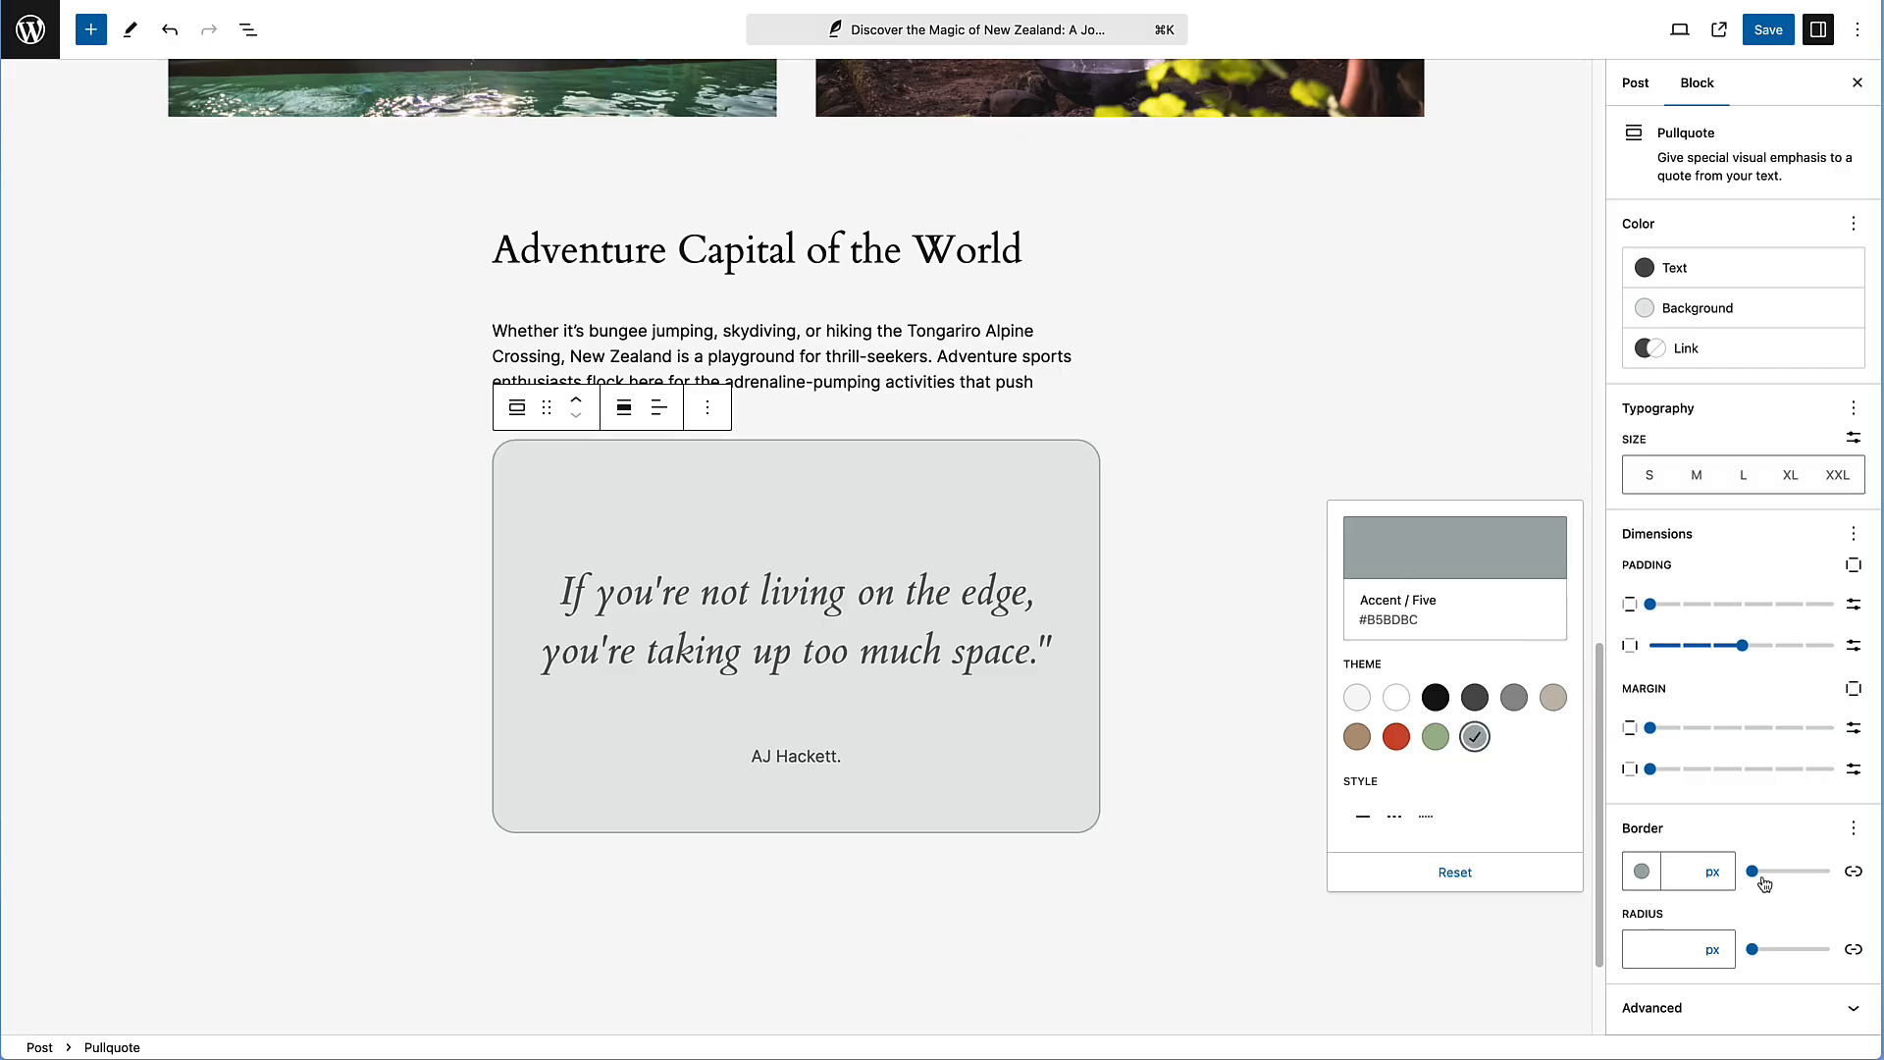
{"action": "left_click", "coordinate": [1677, 870]}
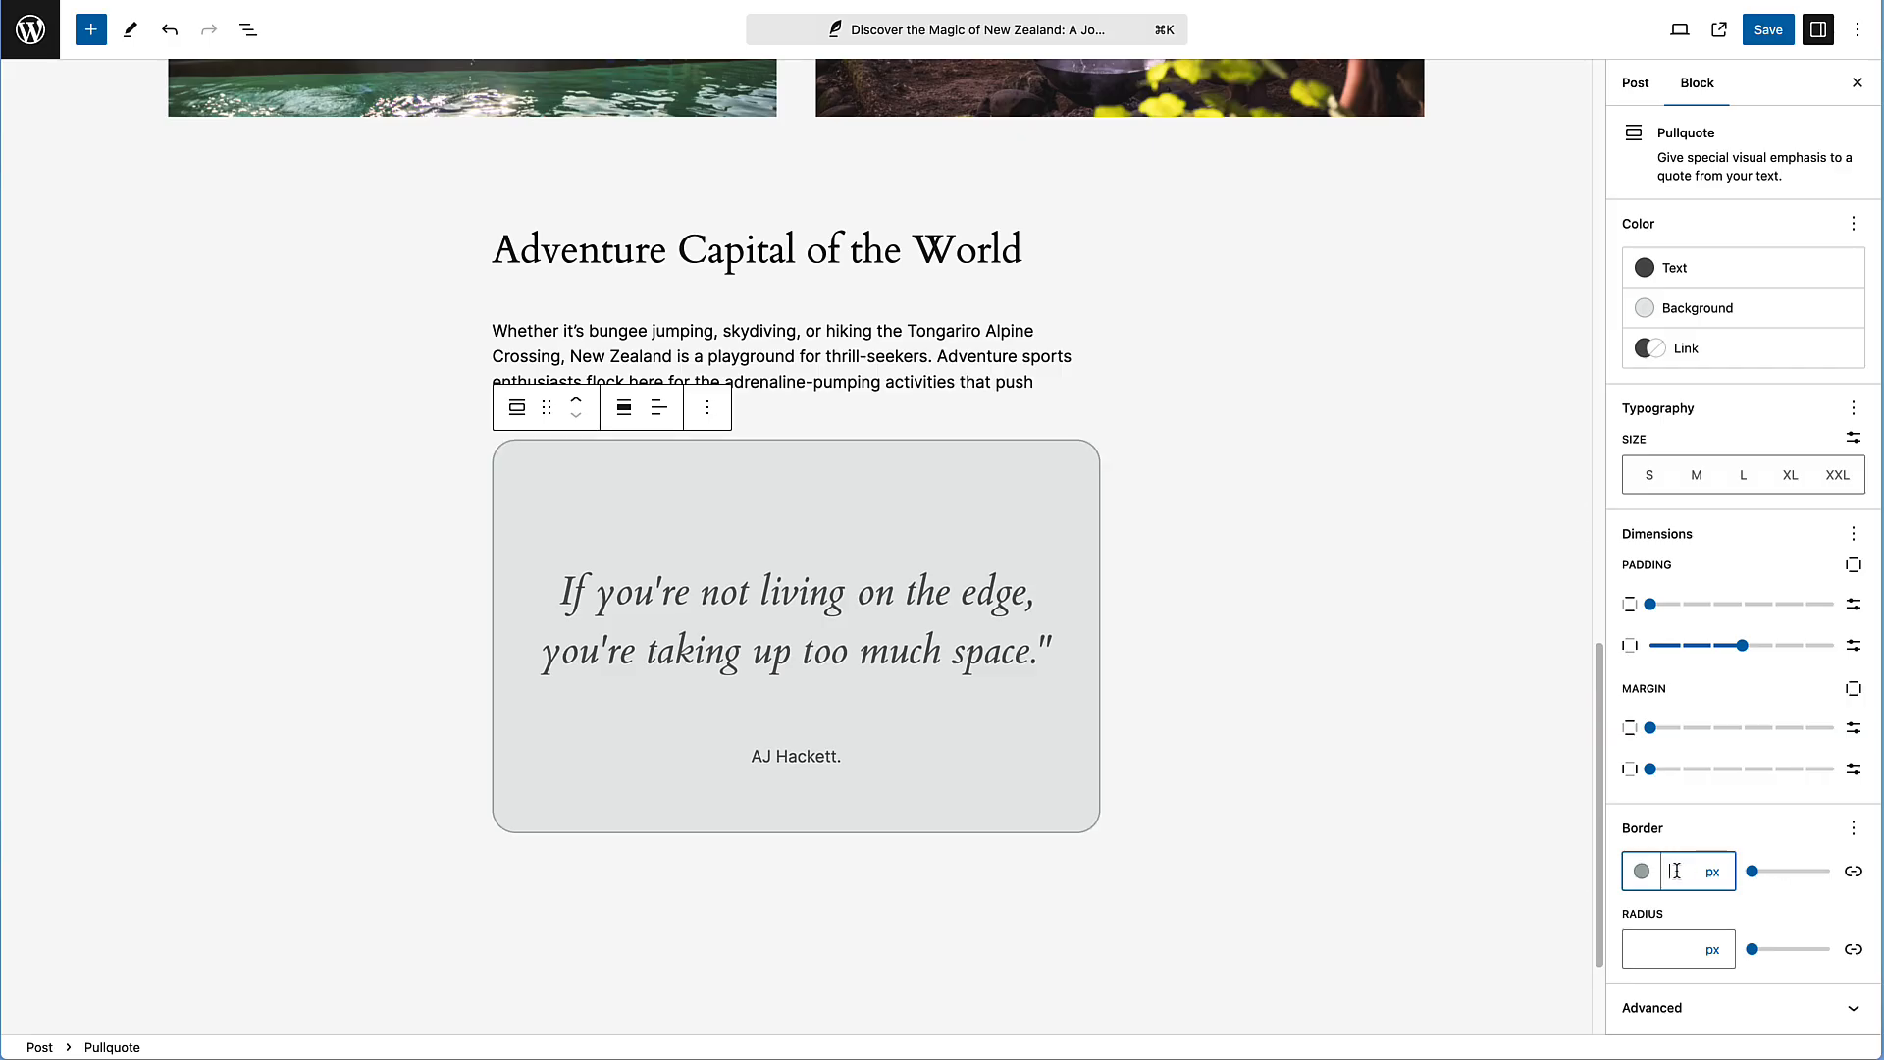
{"action": "type", "text": "1"}
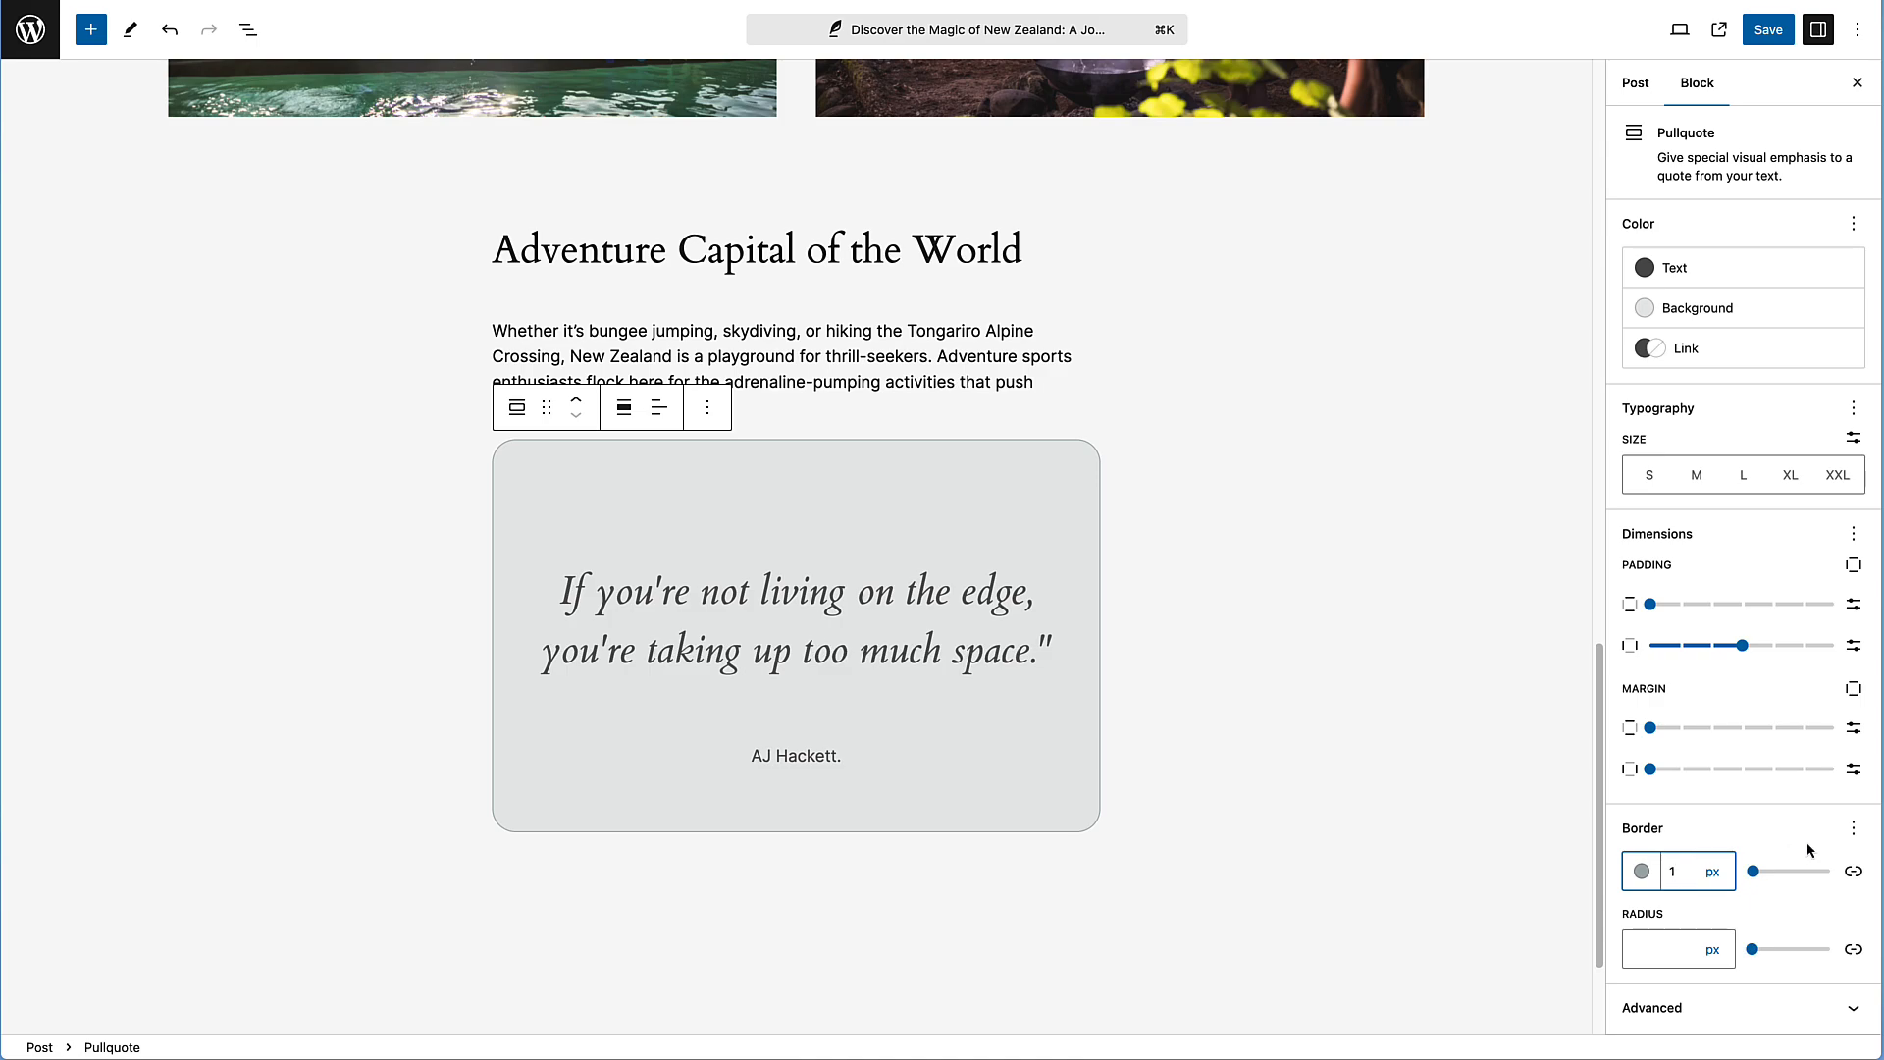
{"action": "left_click", "coordinate": [1758, 841]}
Set the pullquote's border radius to 10 px
{"action": "left_click", "coordinate": [1656, 954]}
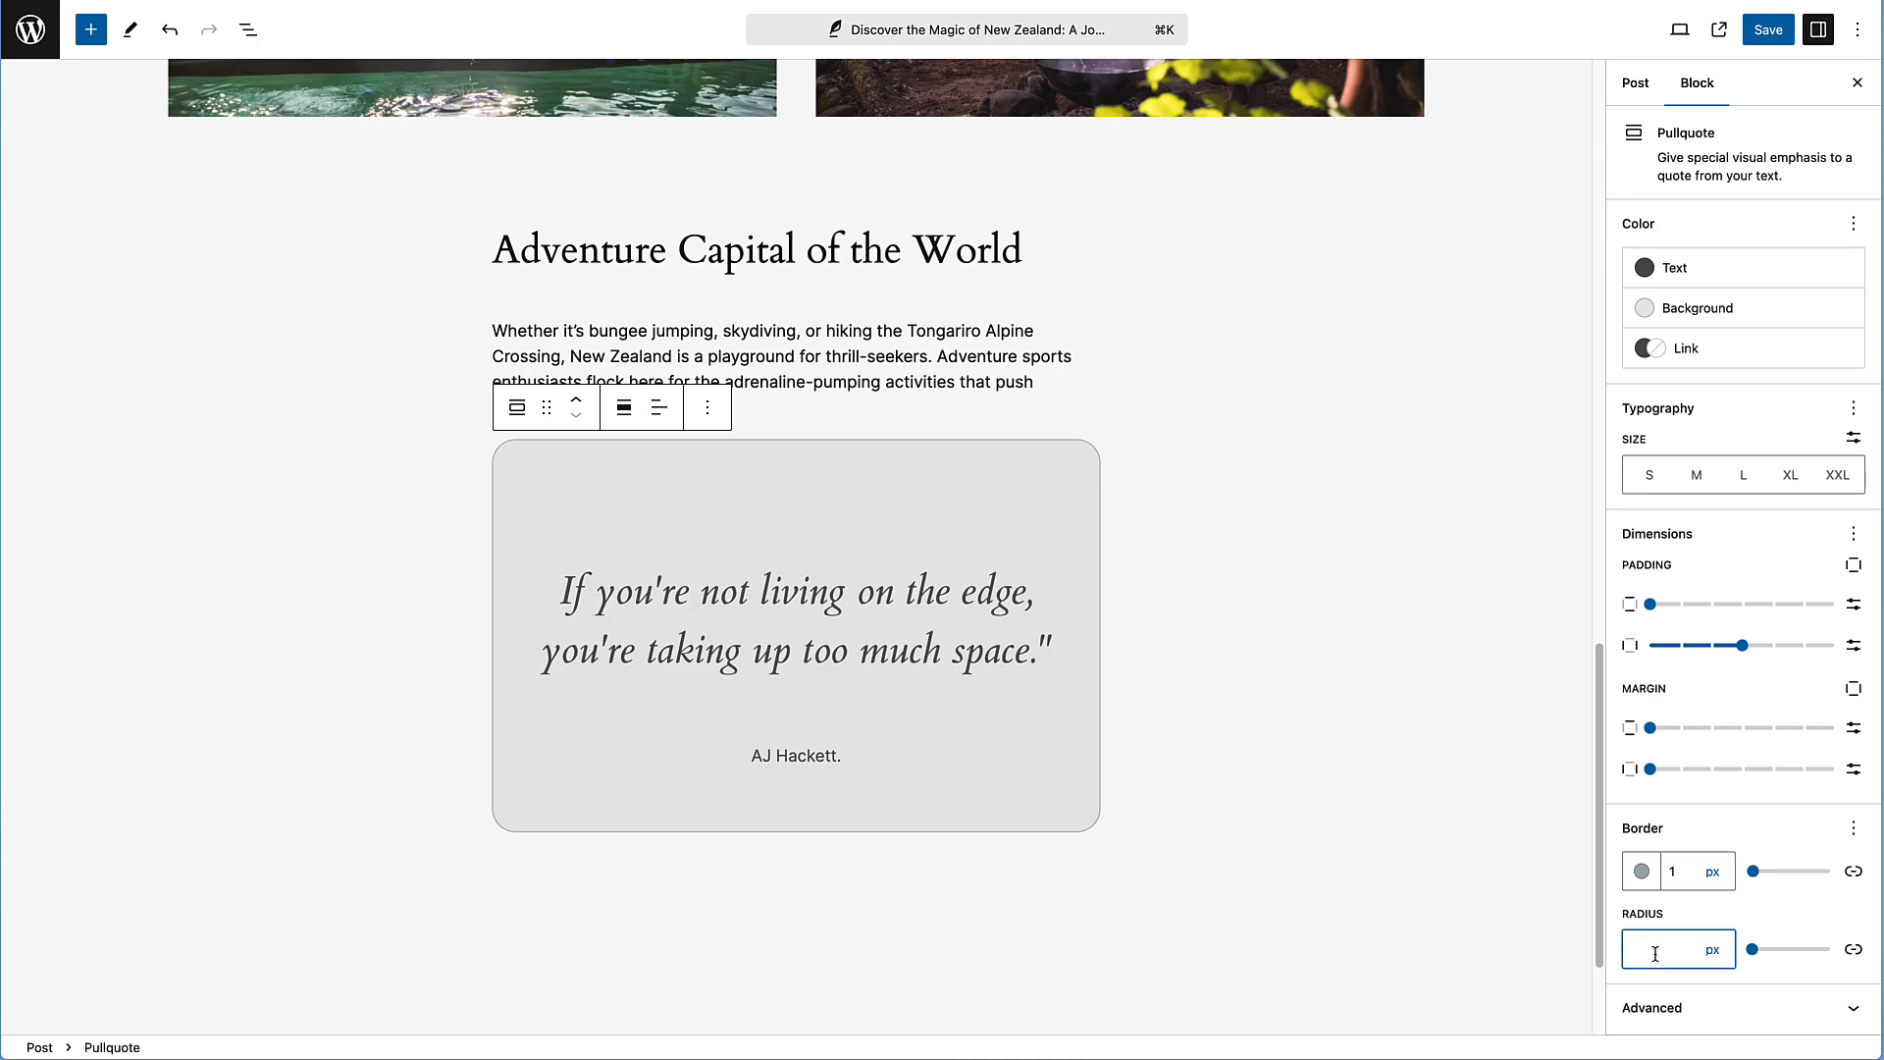
{"action": "type", "text": "20"}
{"action": "type", "text": "10"}
{"action": "left_click", "coordinate": [1775, 816]}
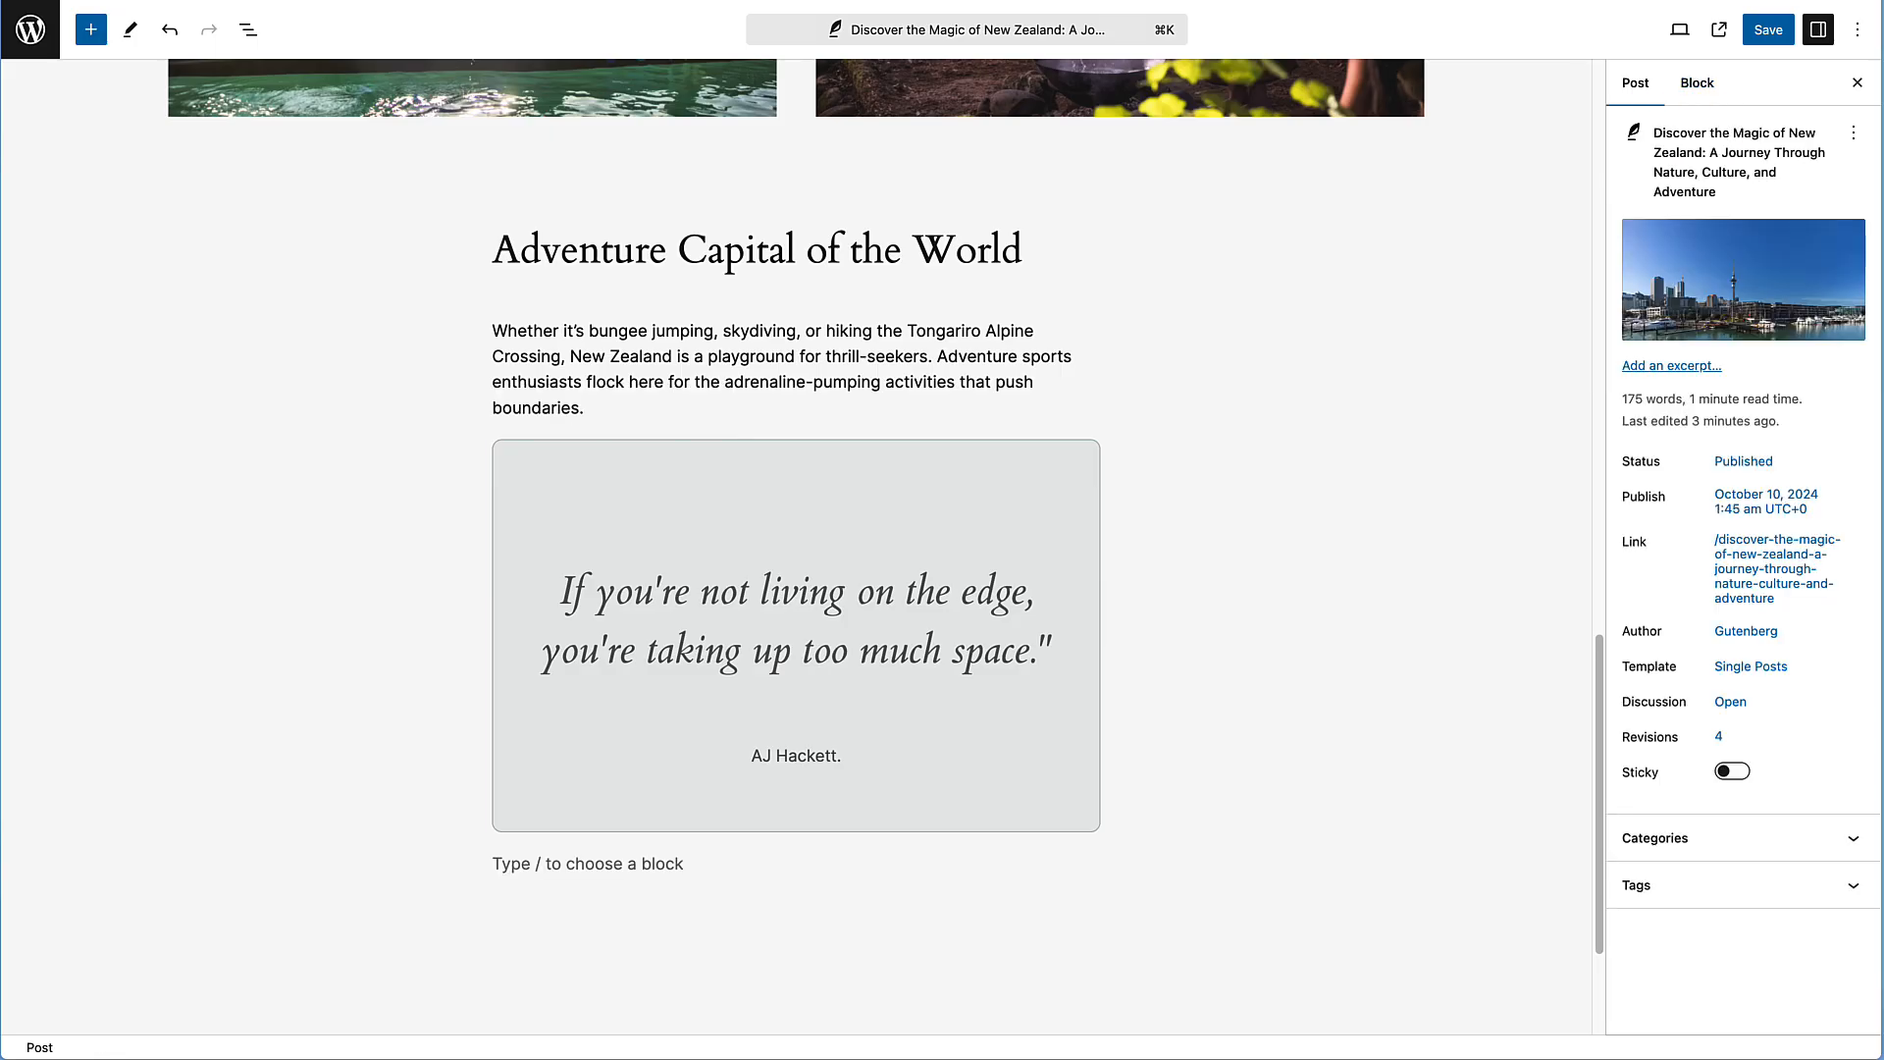
{"action": "key", "text": "super+Tab"}
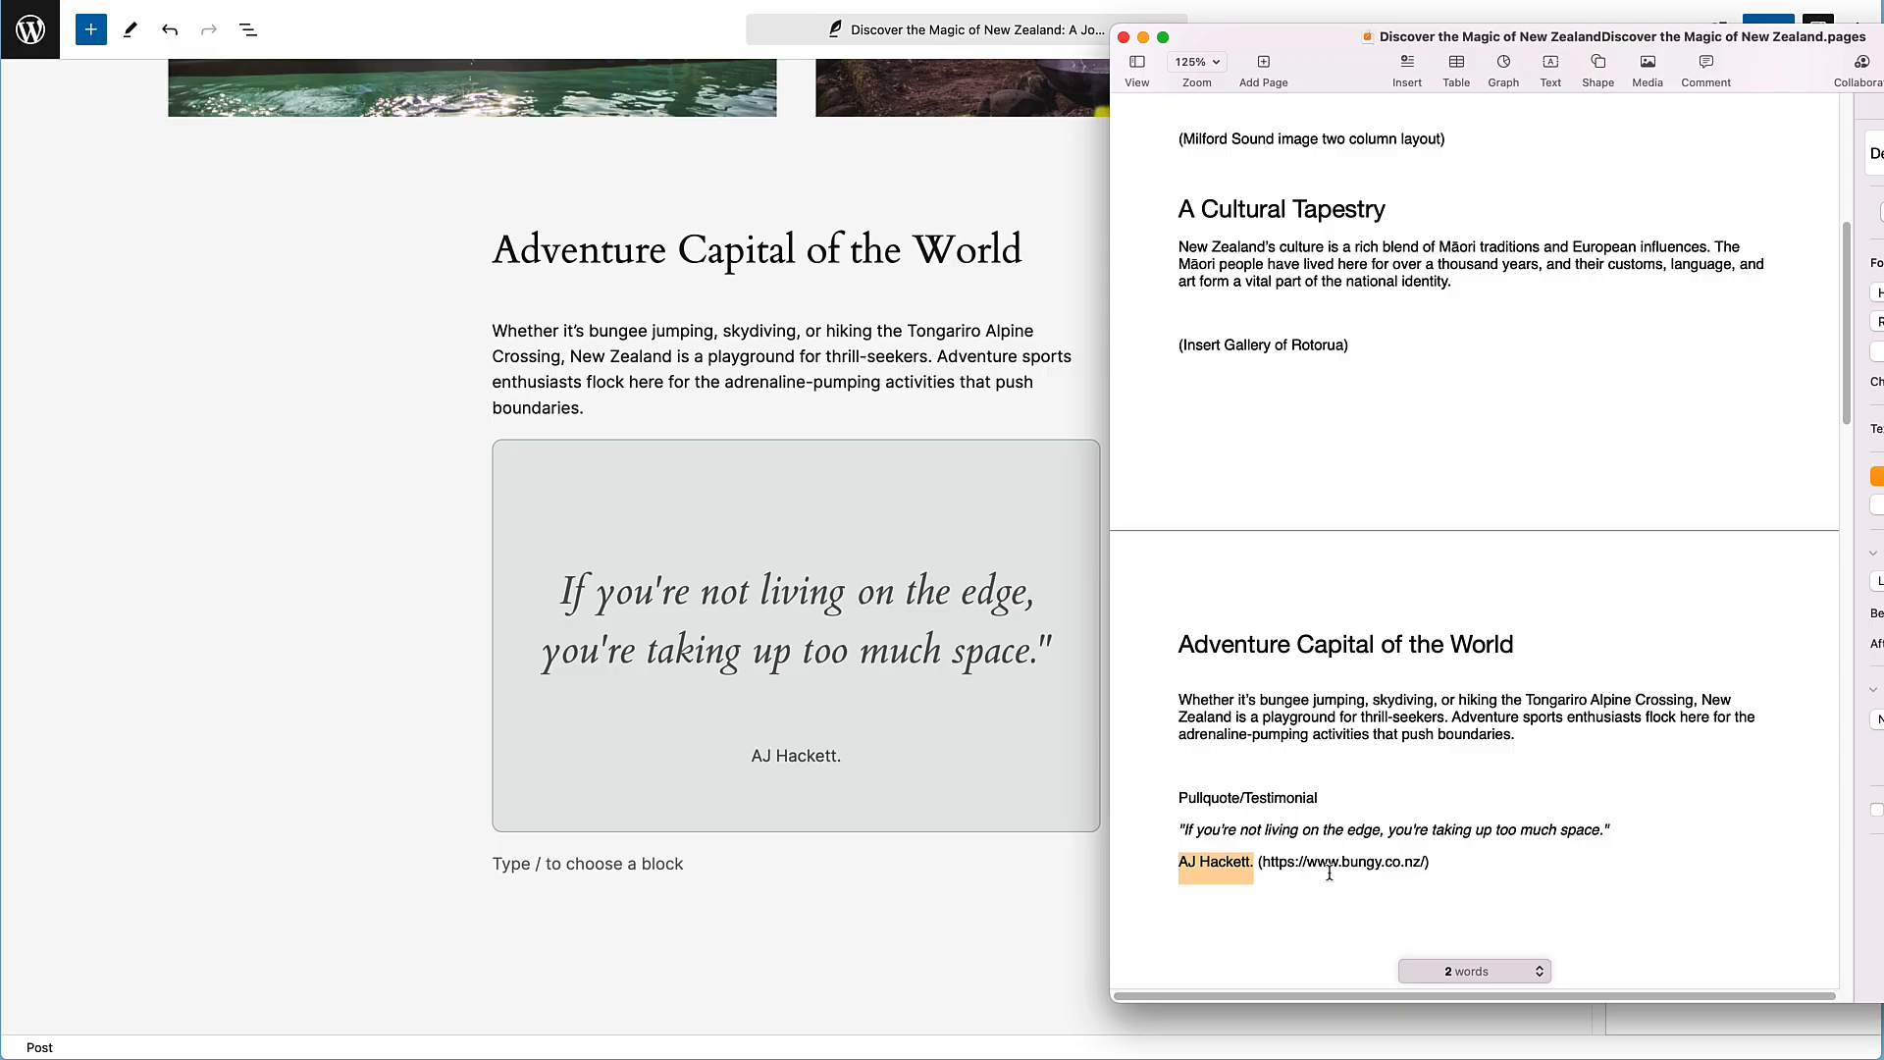
{"action": "left_click_drag", "start_coordinate": [1426, 862], "coordinate": [1265, 861]}
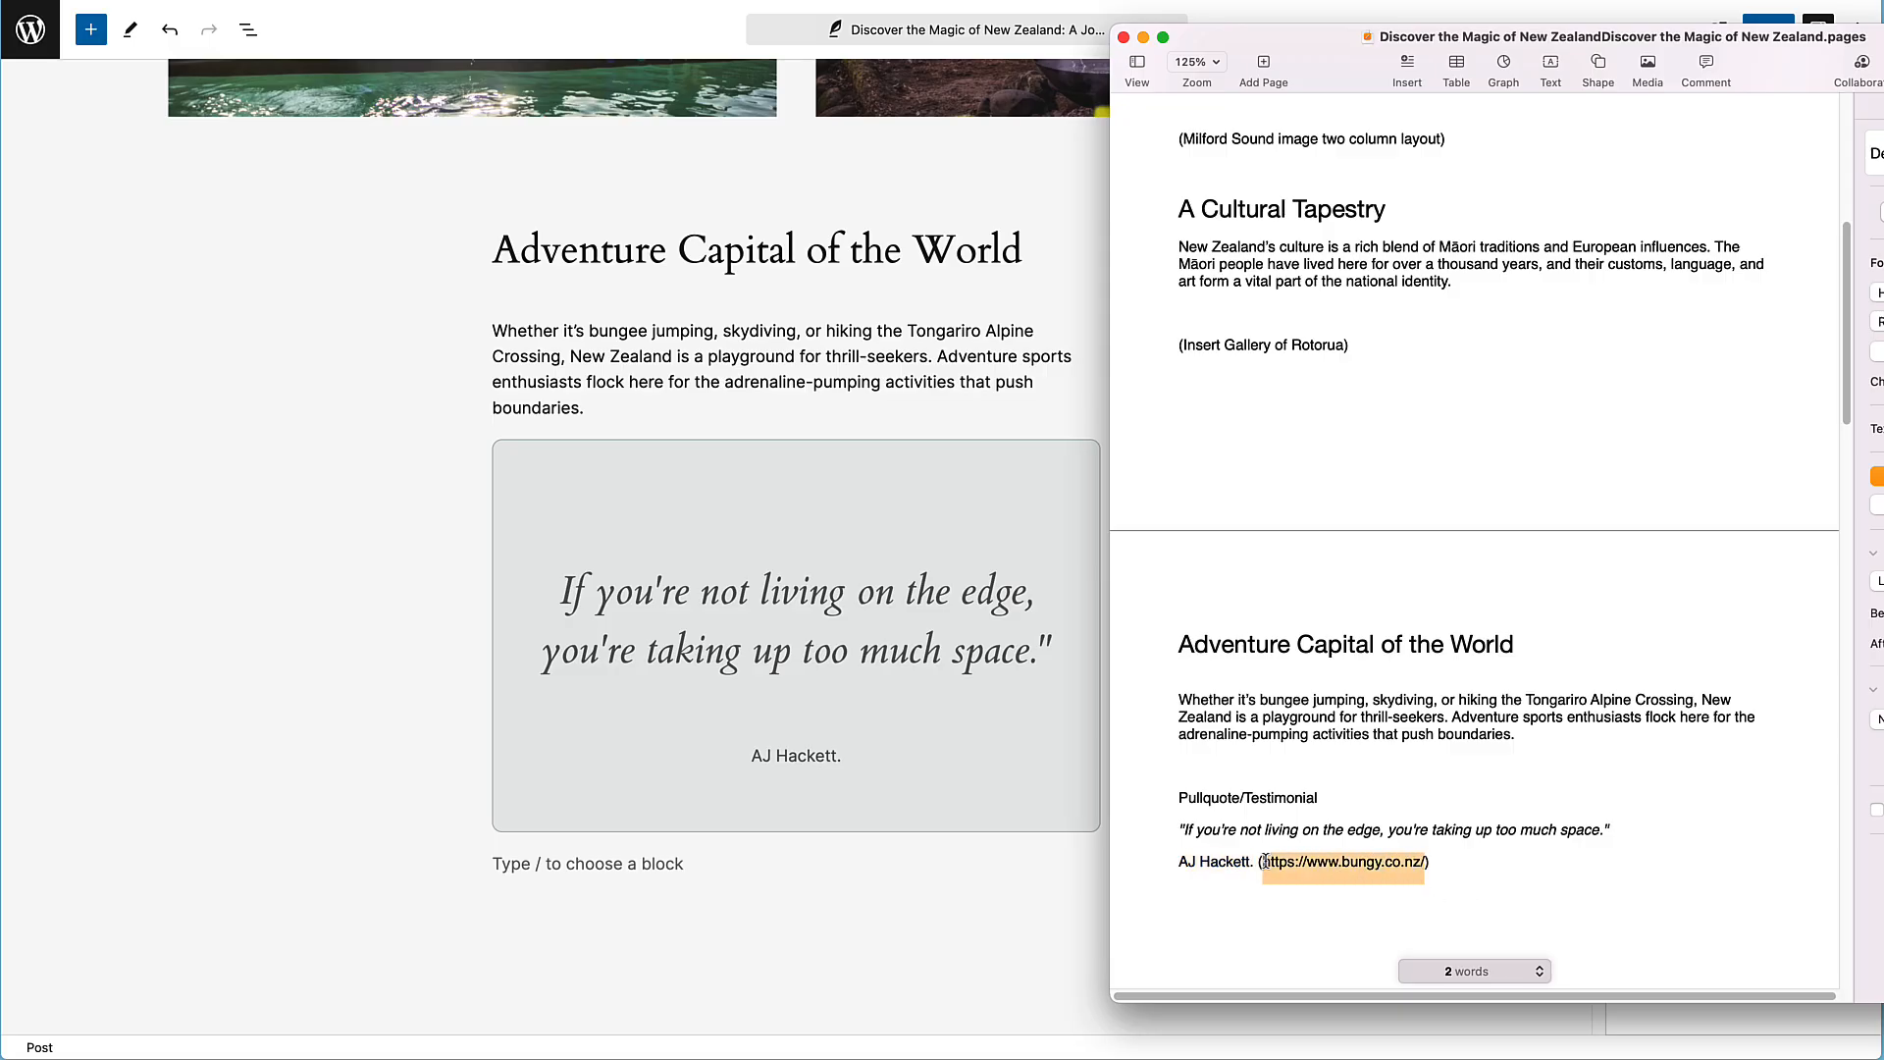
{"action": "right_click", "coordinate": [1355, 862]}
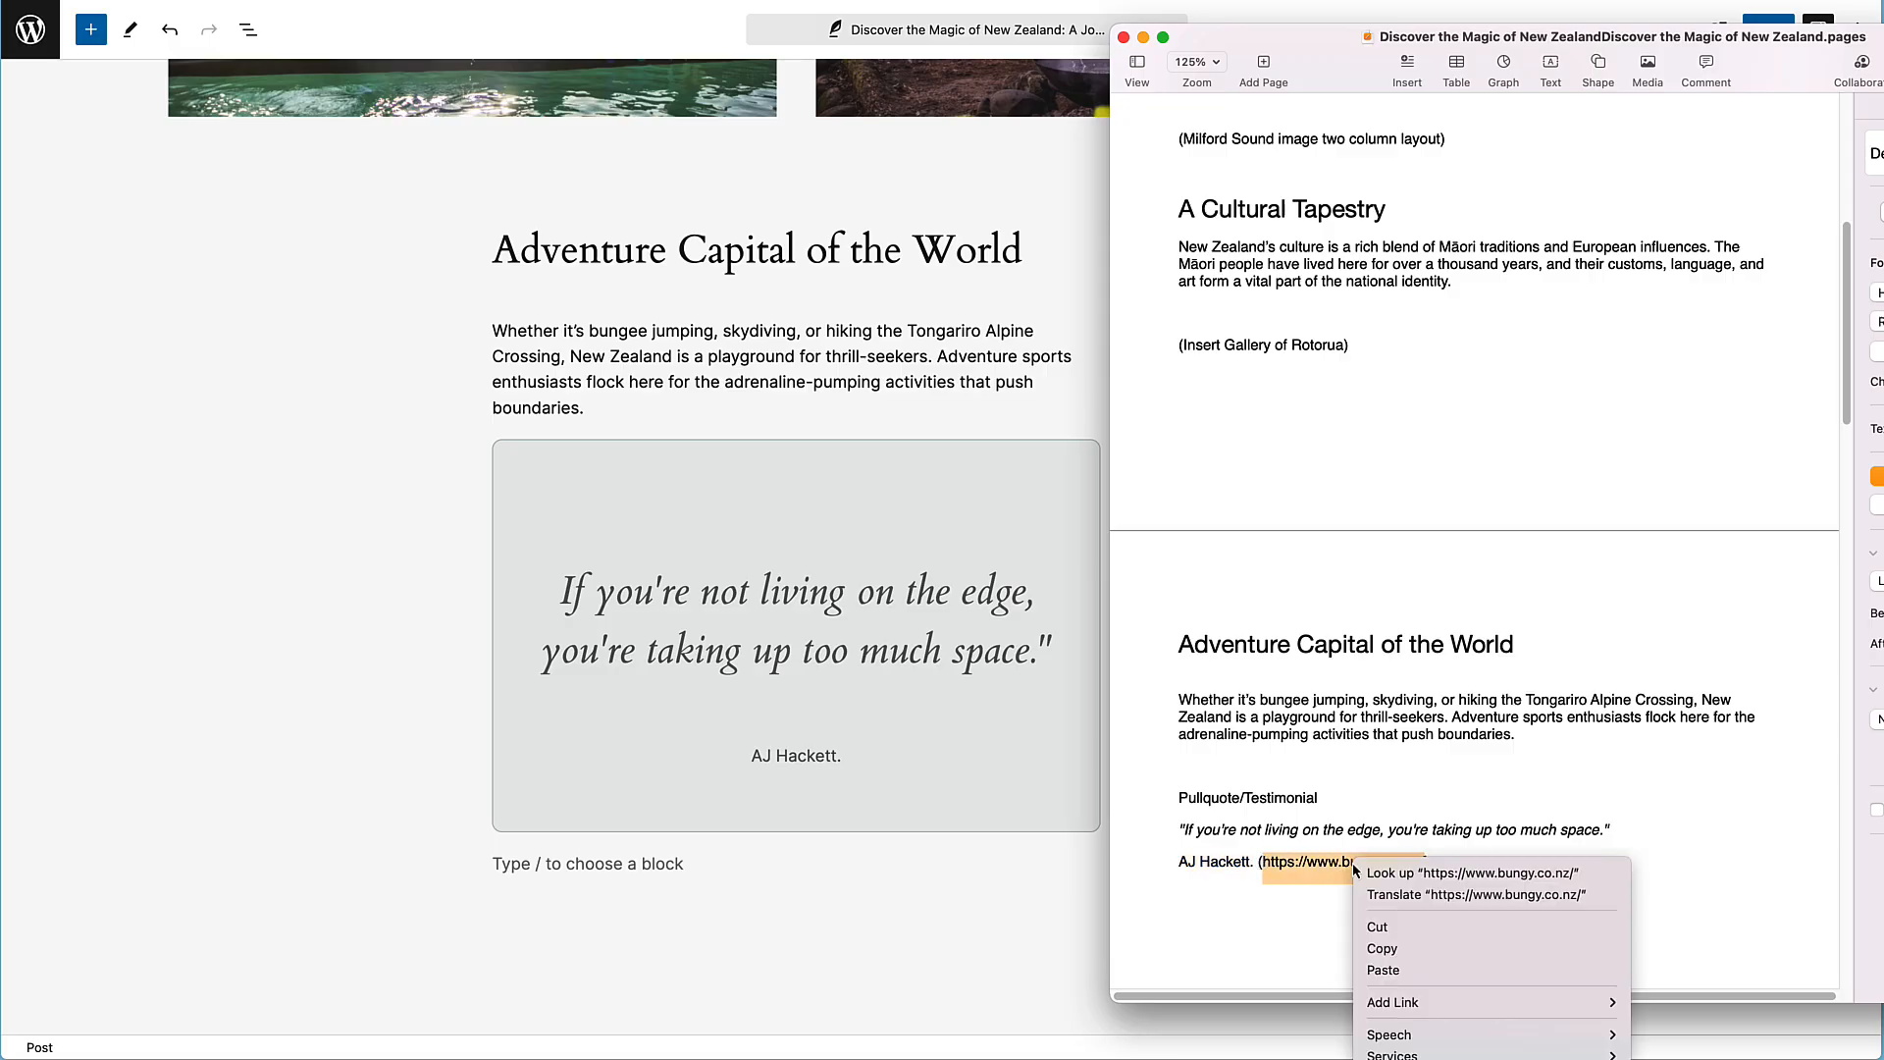
{"action": "left_click", "coordinate": [1392, 950]}
{"action": "left_click", "coordinate": [880, 756]}
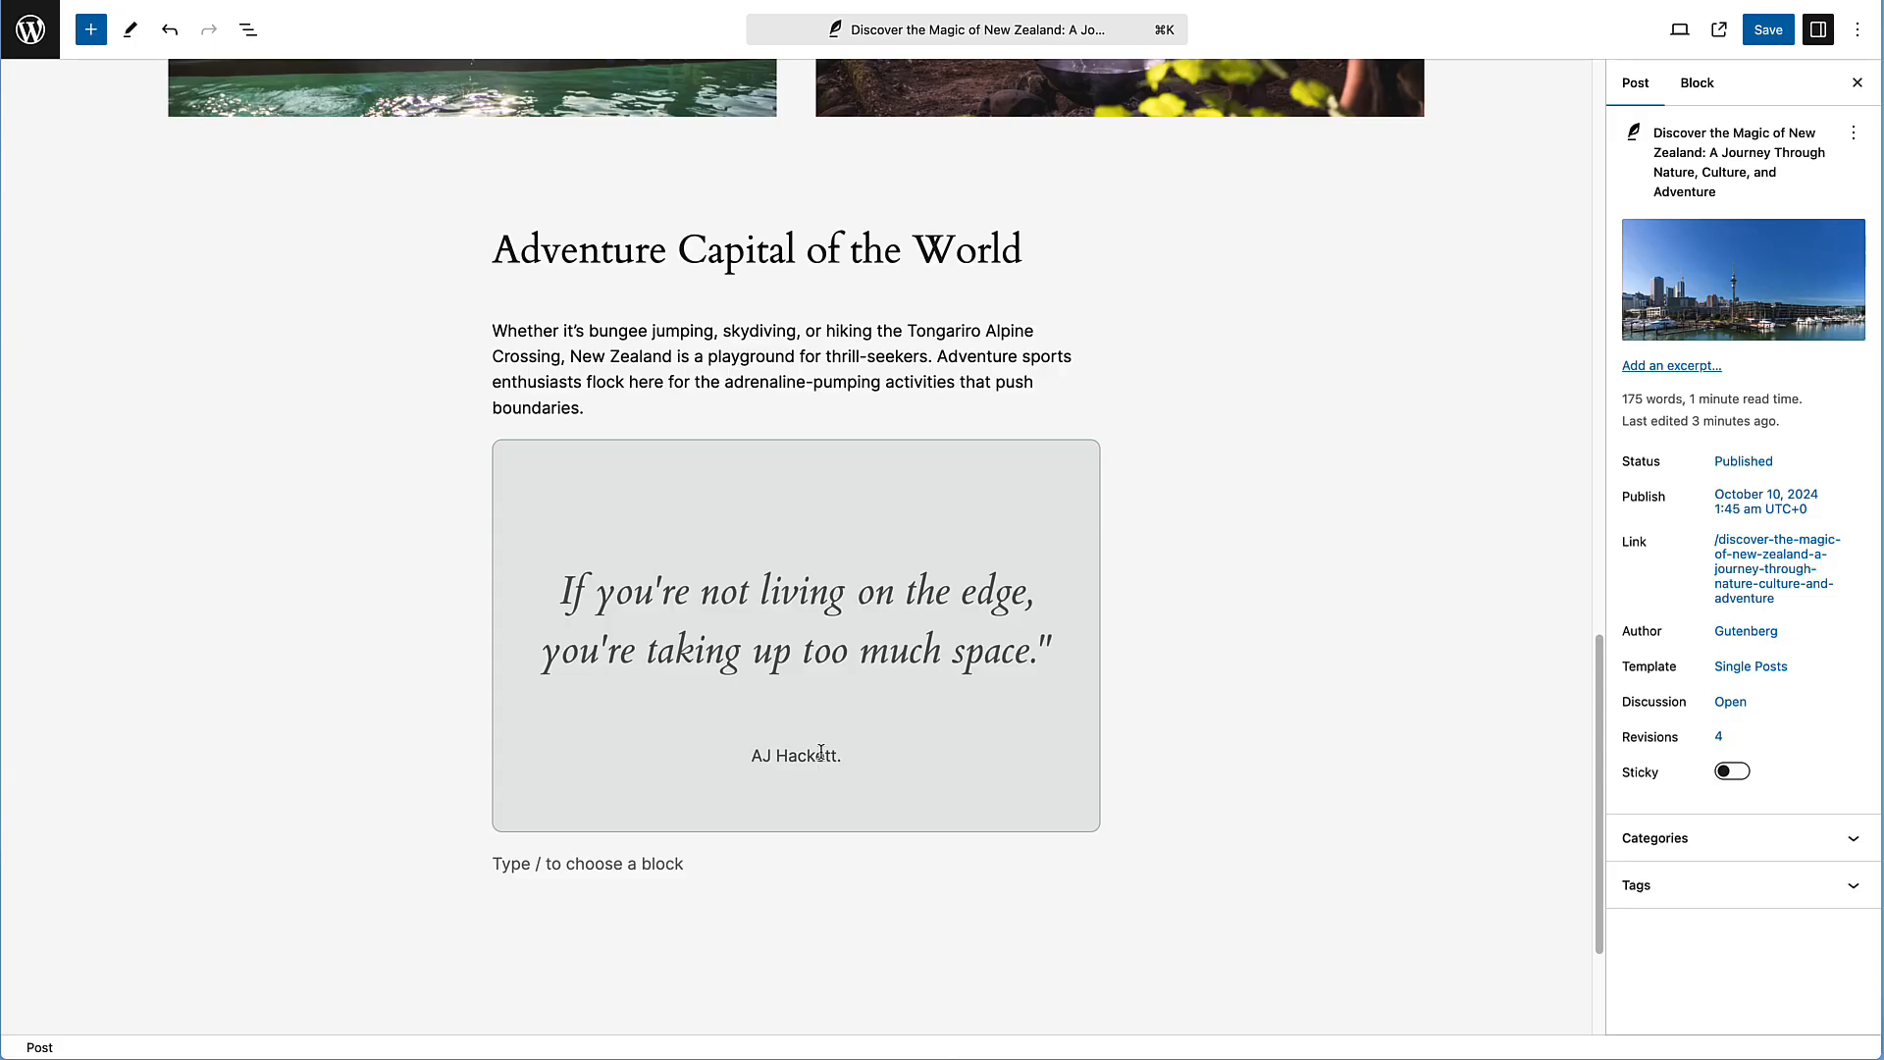
{"action": "left_click_drag", "start_coordinate": [837, 757], "coordinate": [752, 731]}
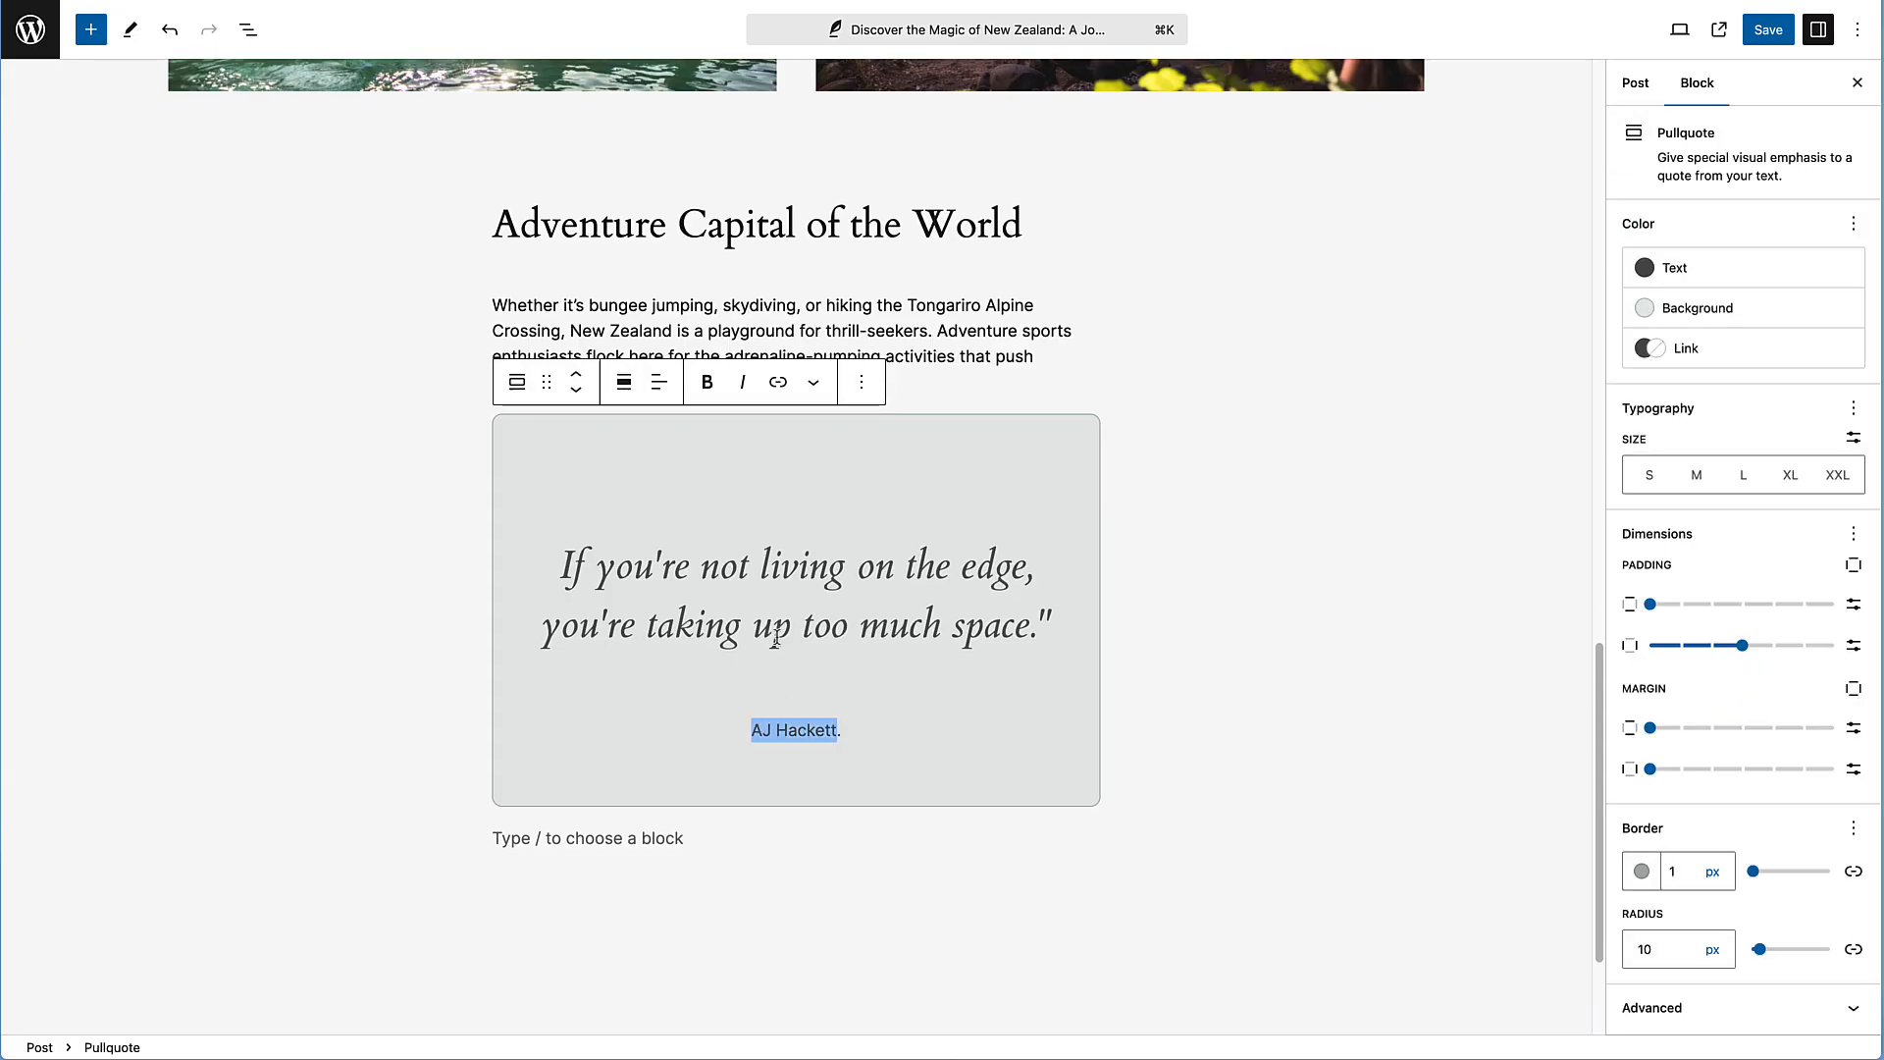
{"action": "left_click", "coordinate": [775, 383]}
{"action": "key", "text": "super+v"}
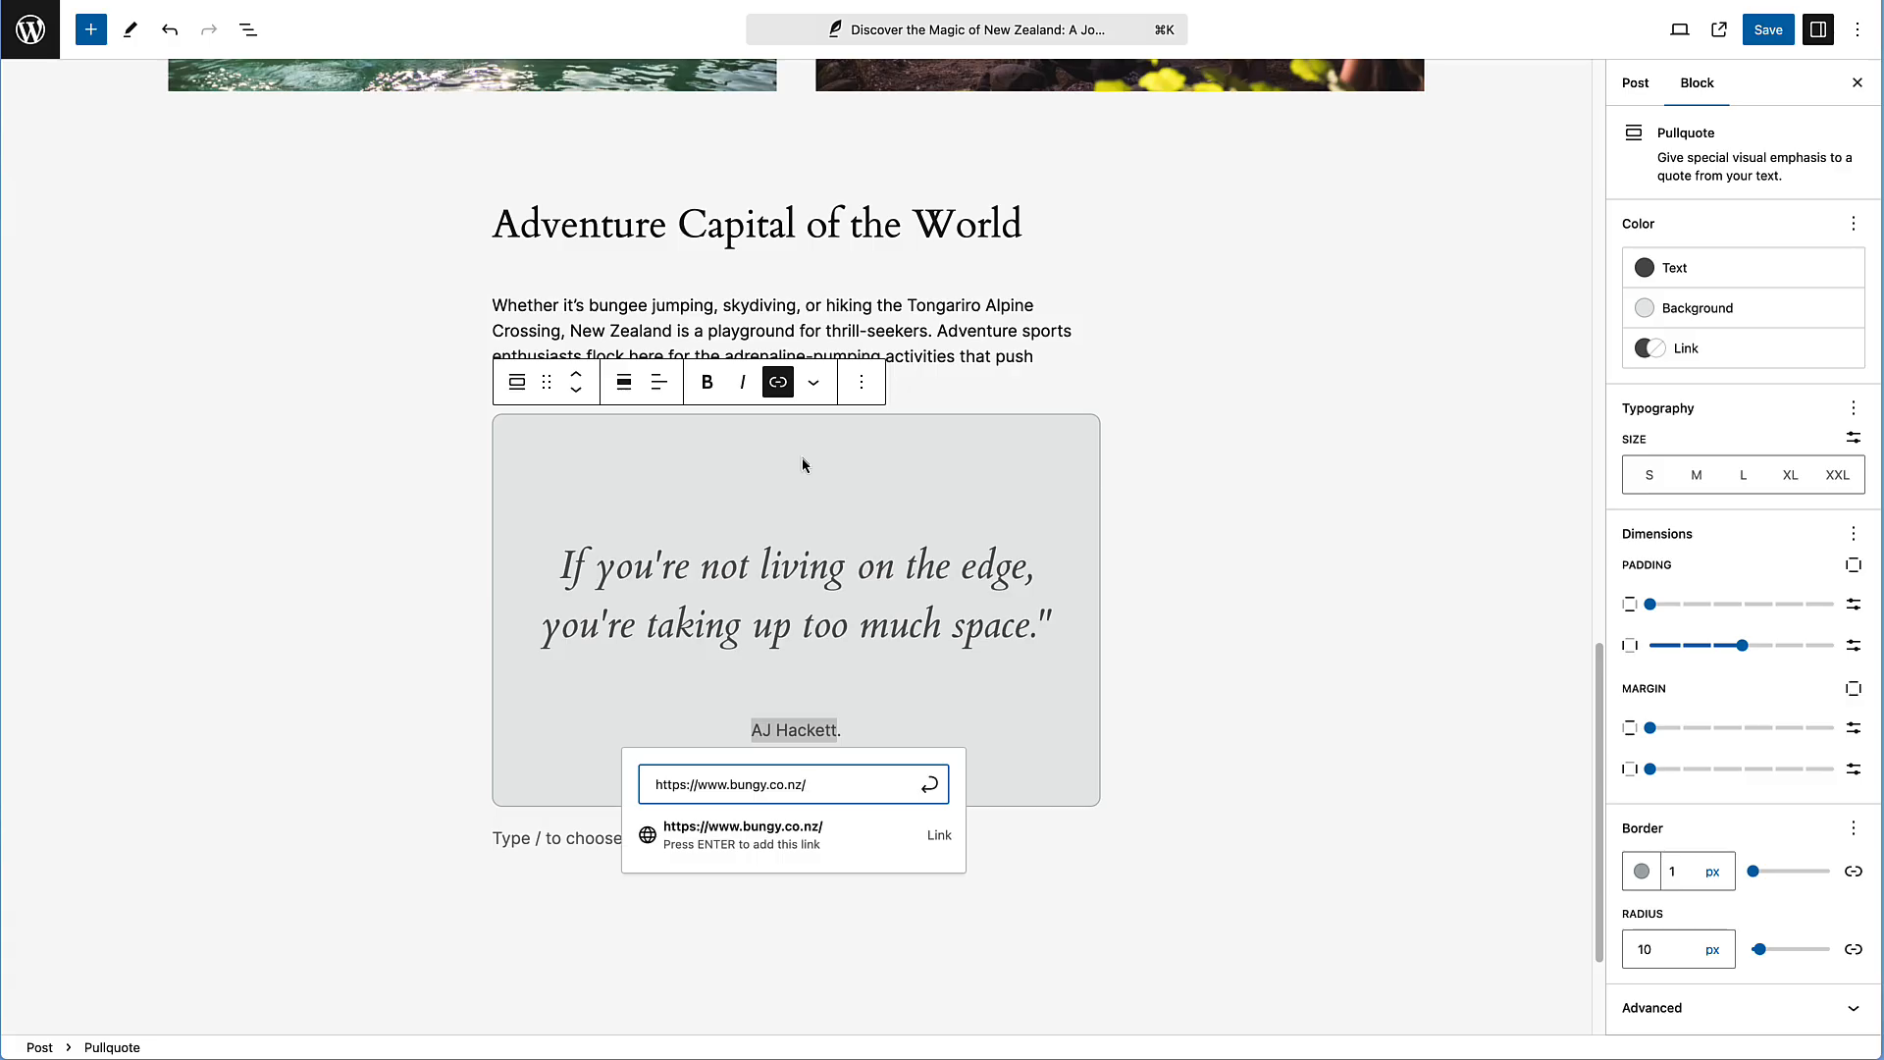
{"action": "left_click", "coordinate": [931, 789]}
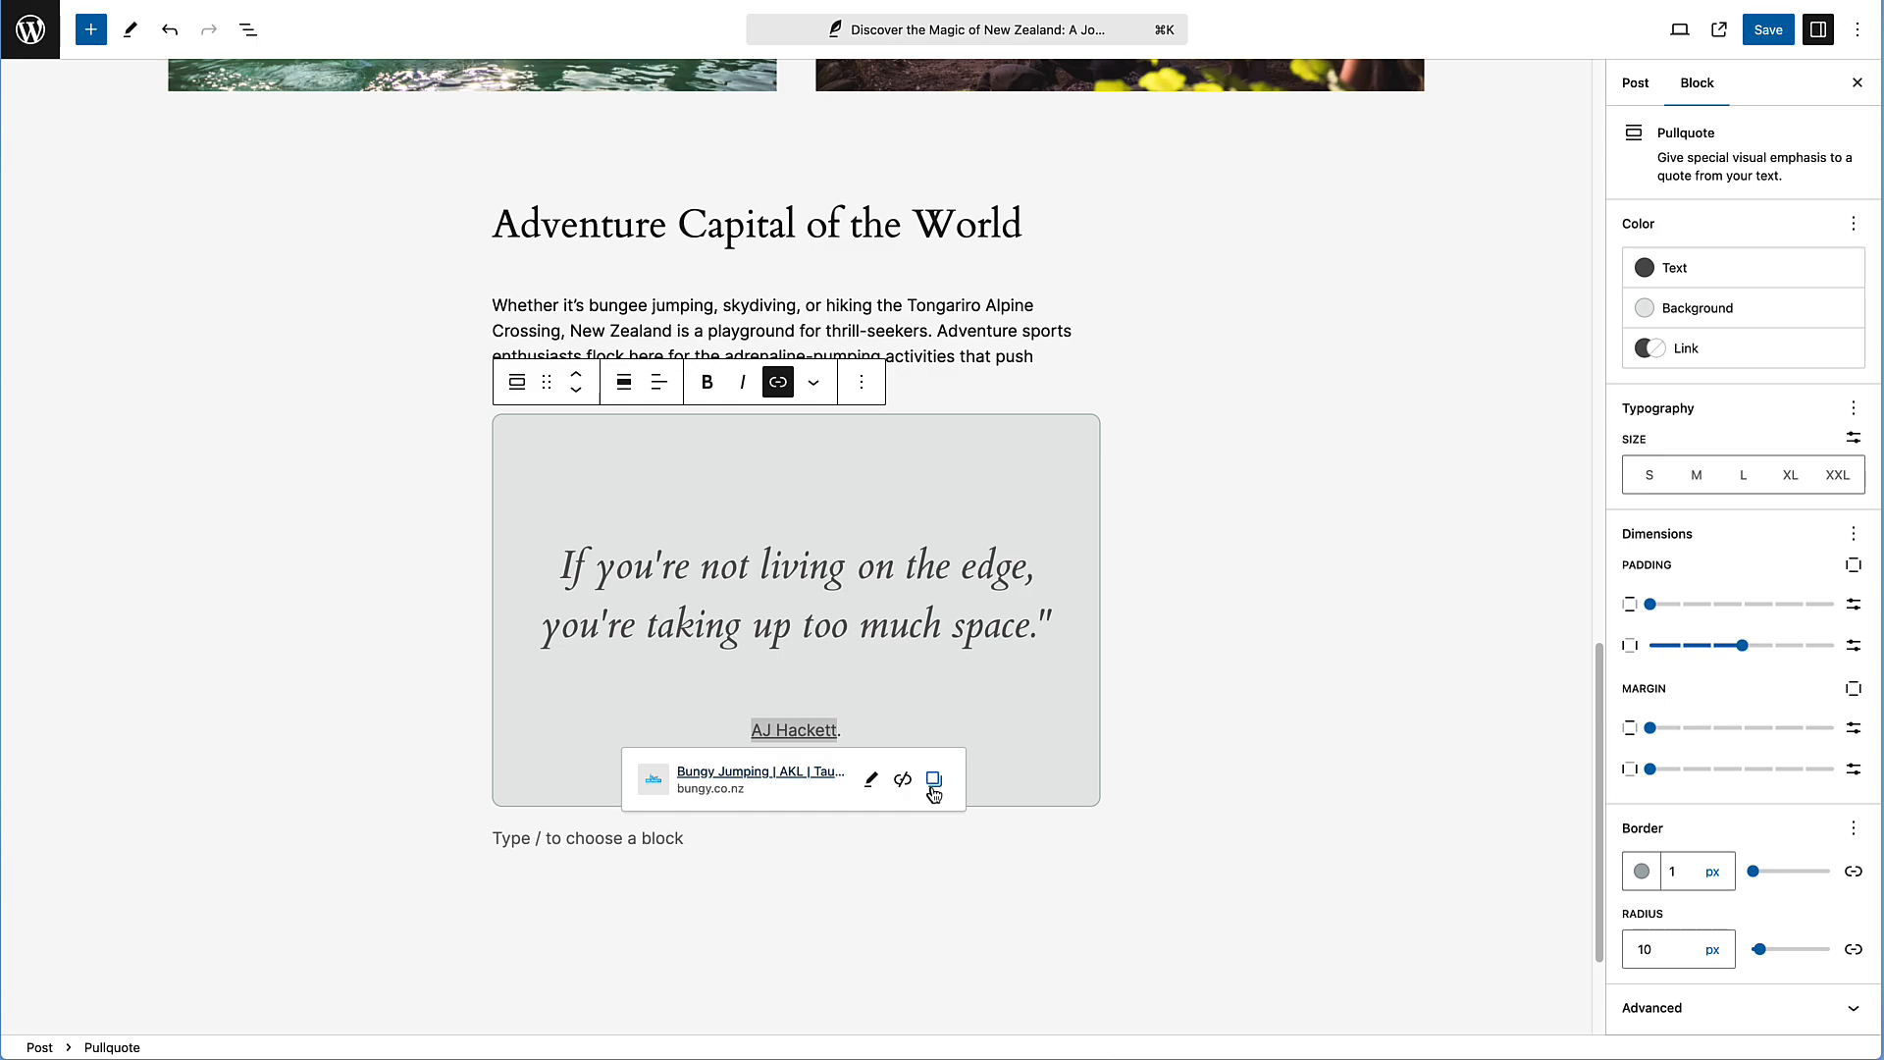
{"action": "left_click", "coordinate": [857, 728]}
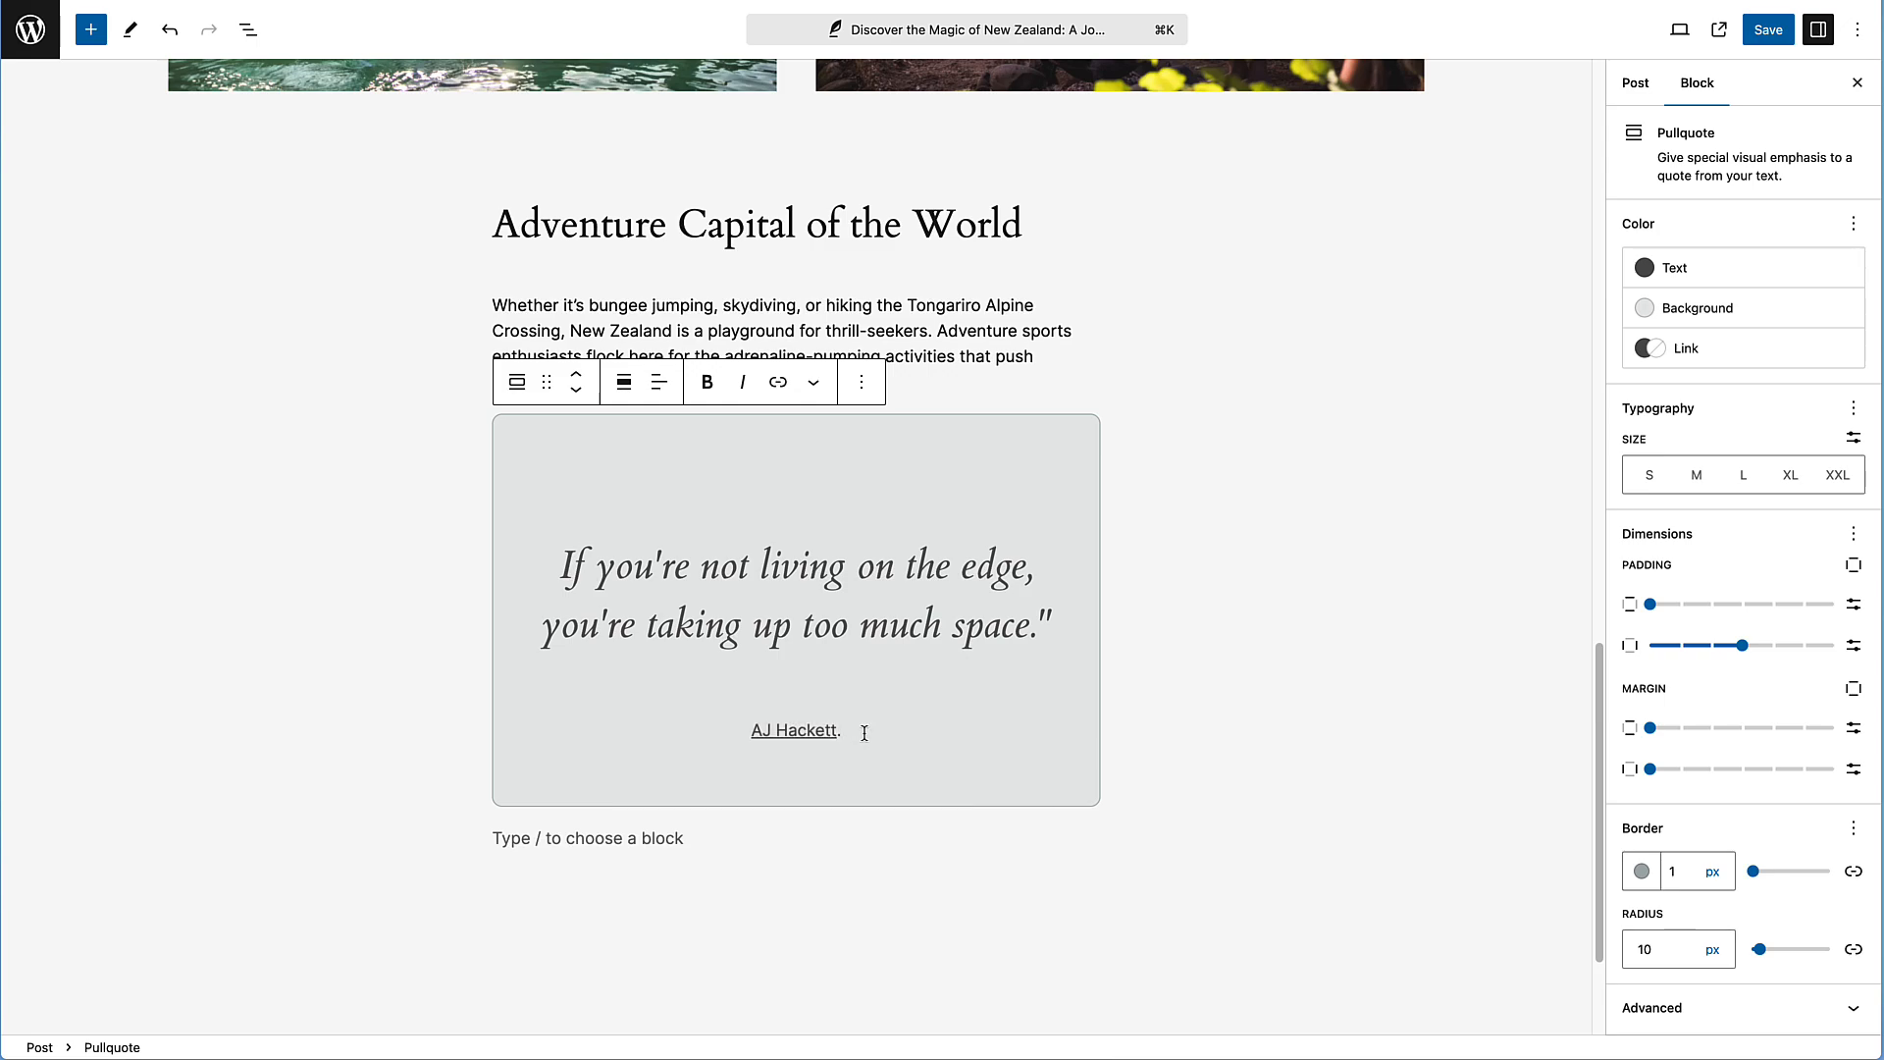
Make the whole linked citation in the pullquote bold
{"action": "left_click_drag", "start_coordinate": [864, 733], "coordinate": [743, 732]}
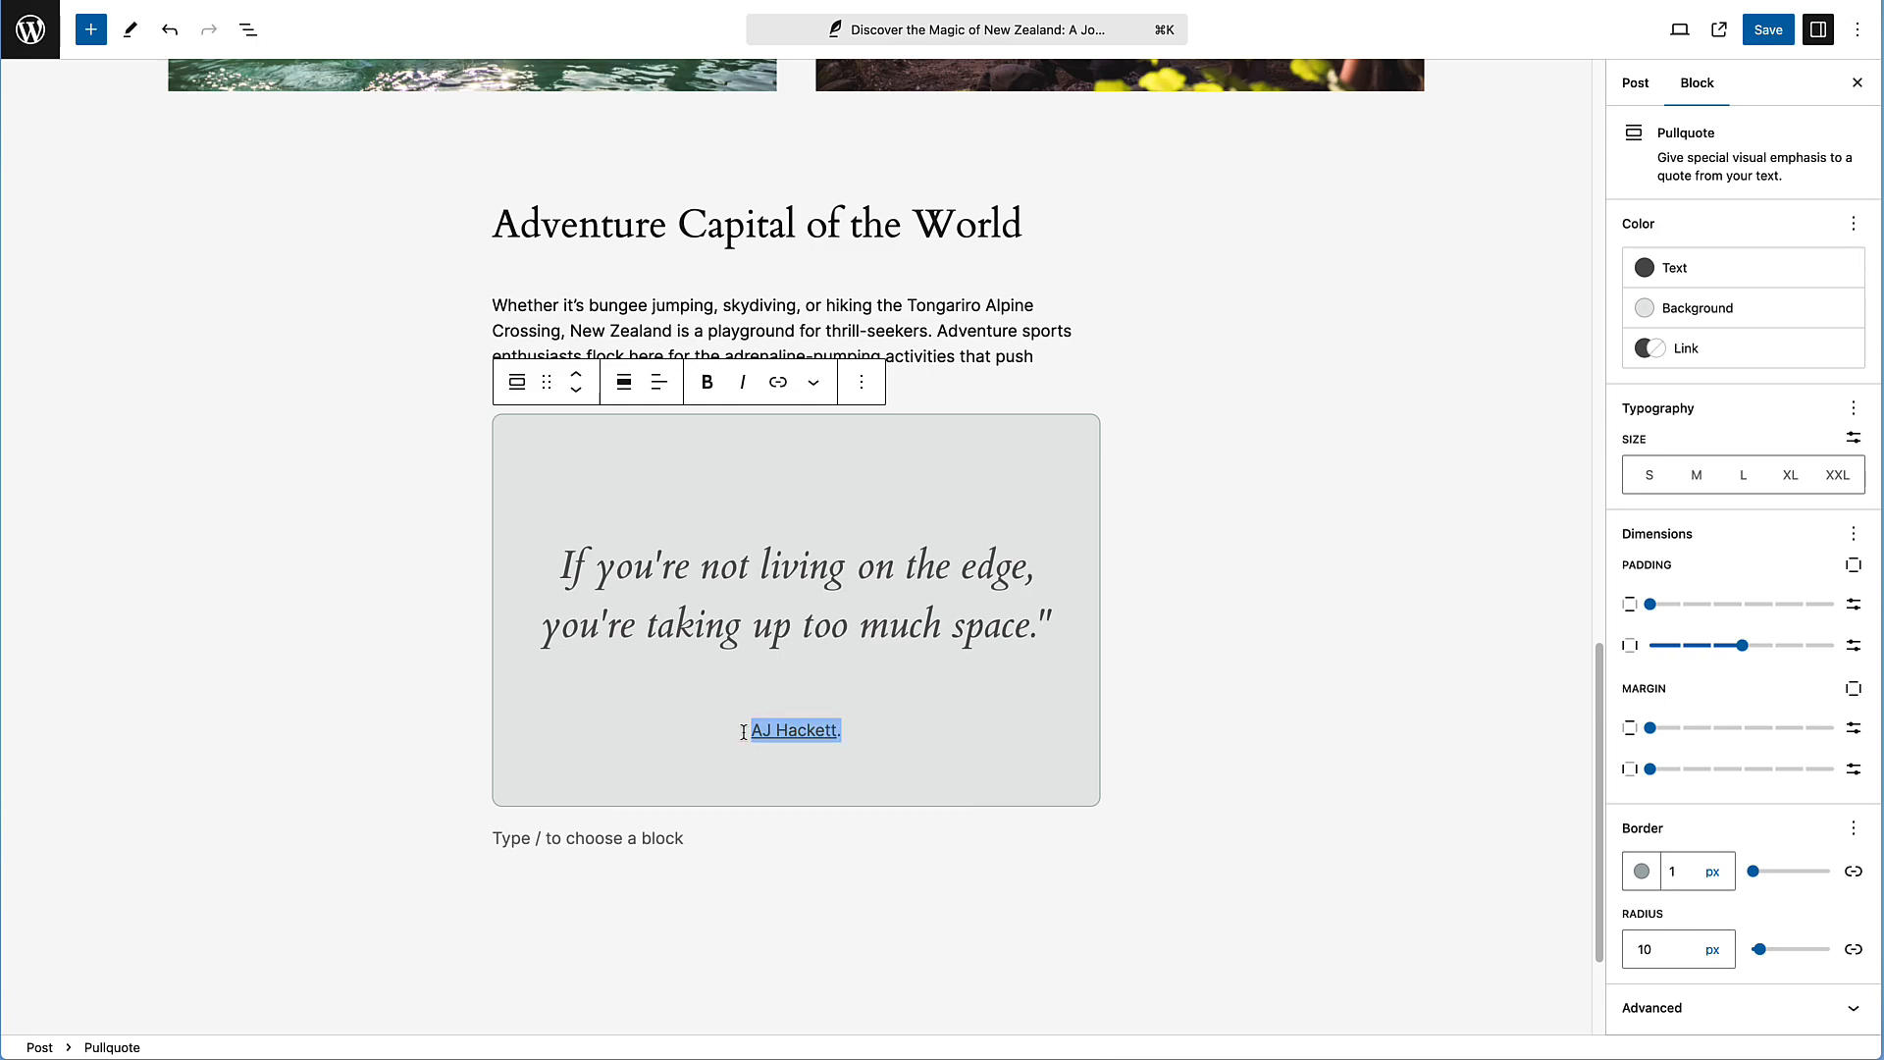
{"action": "left_click", "coordinate": [707, 382]}
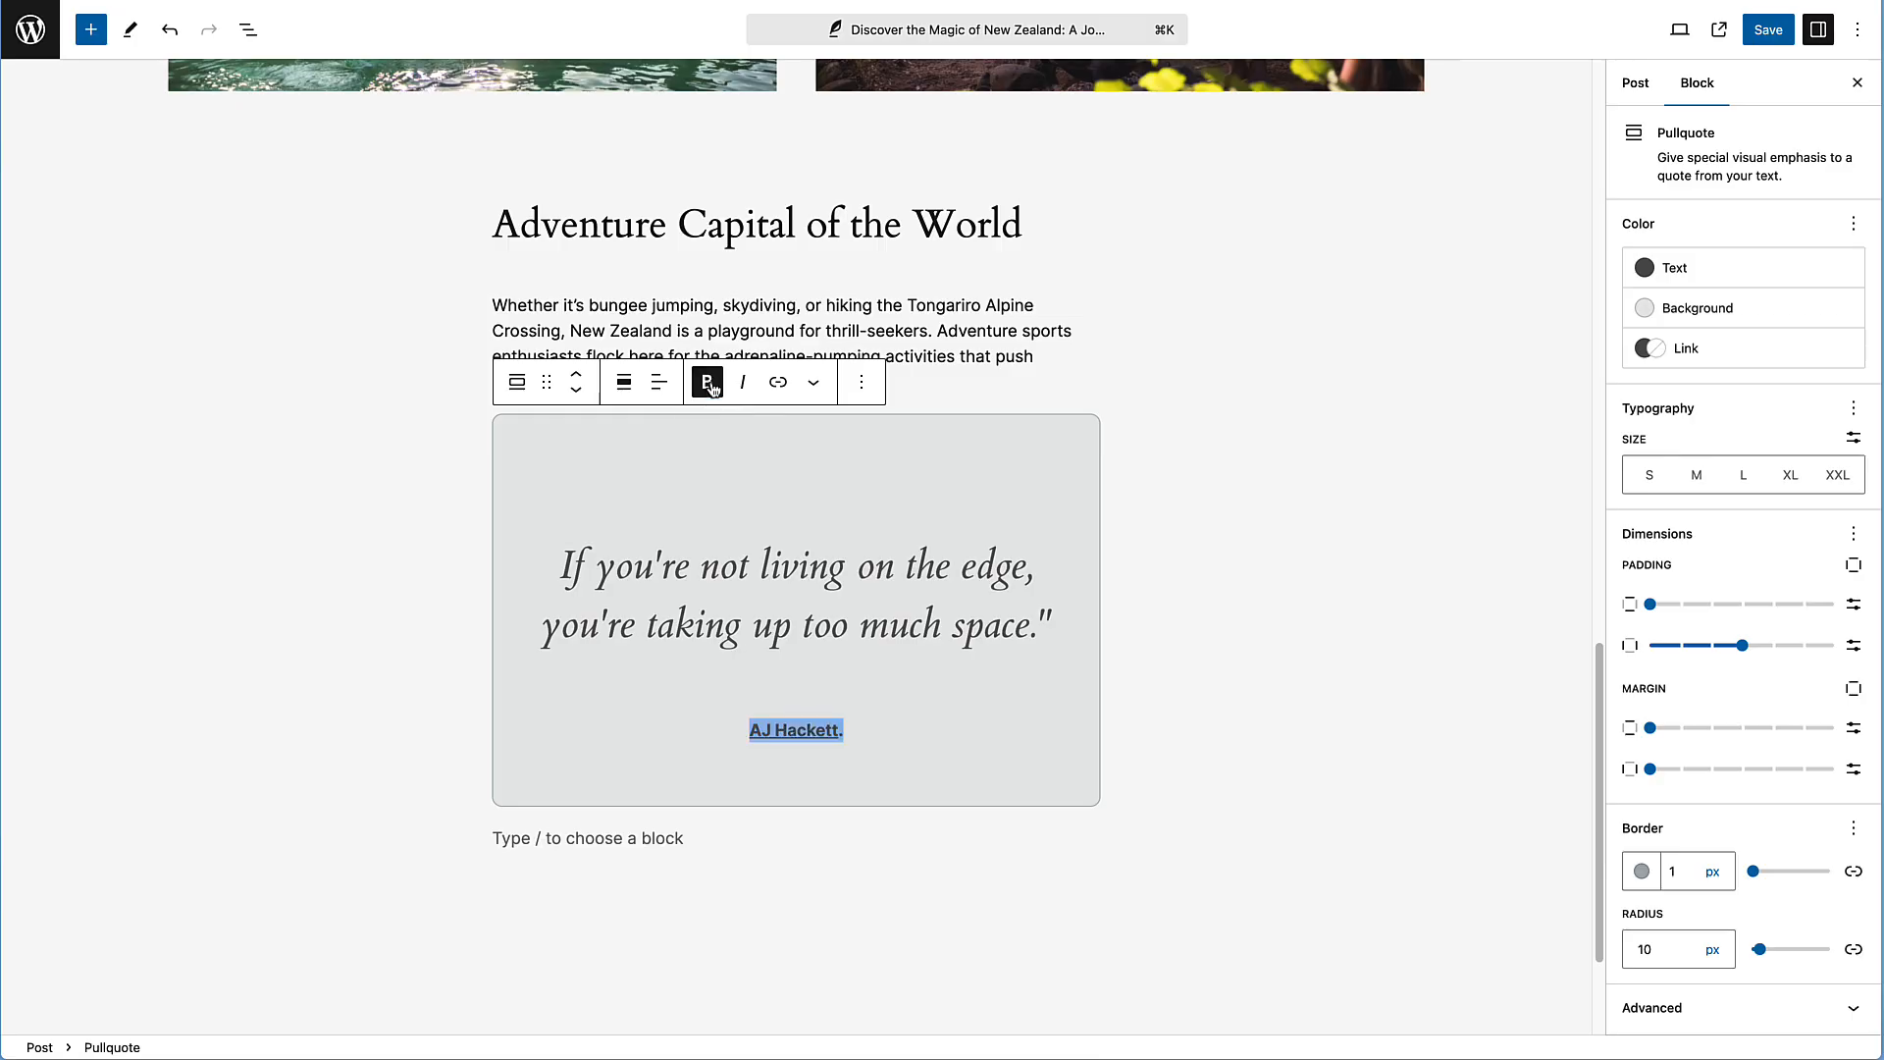
{"action": "left_click", "coordinate": [852, 677]}
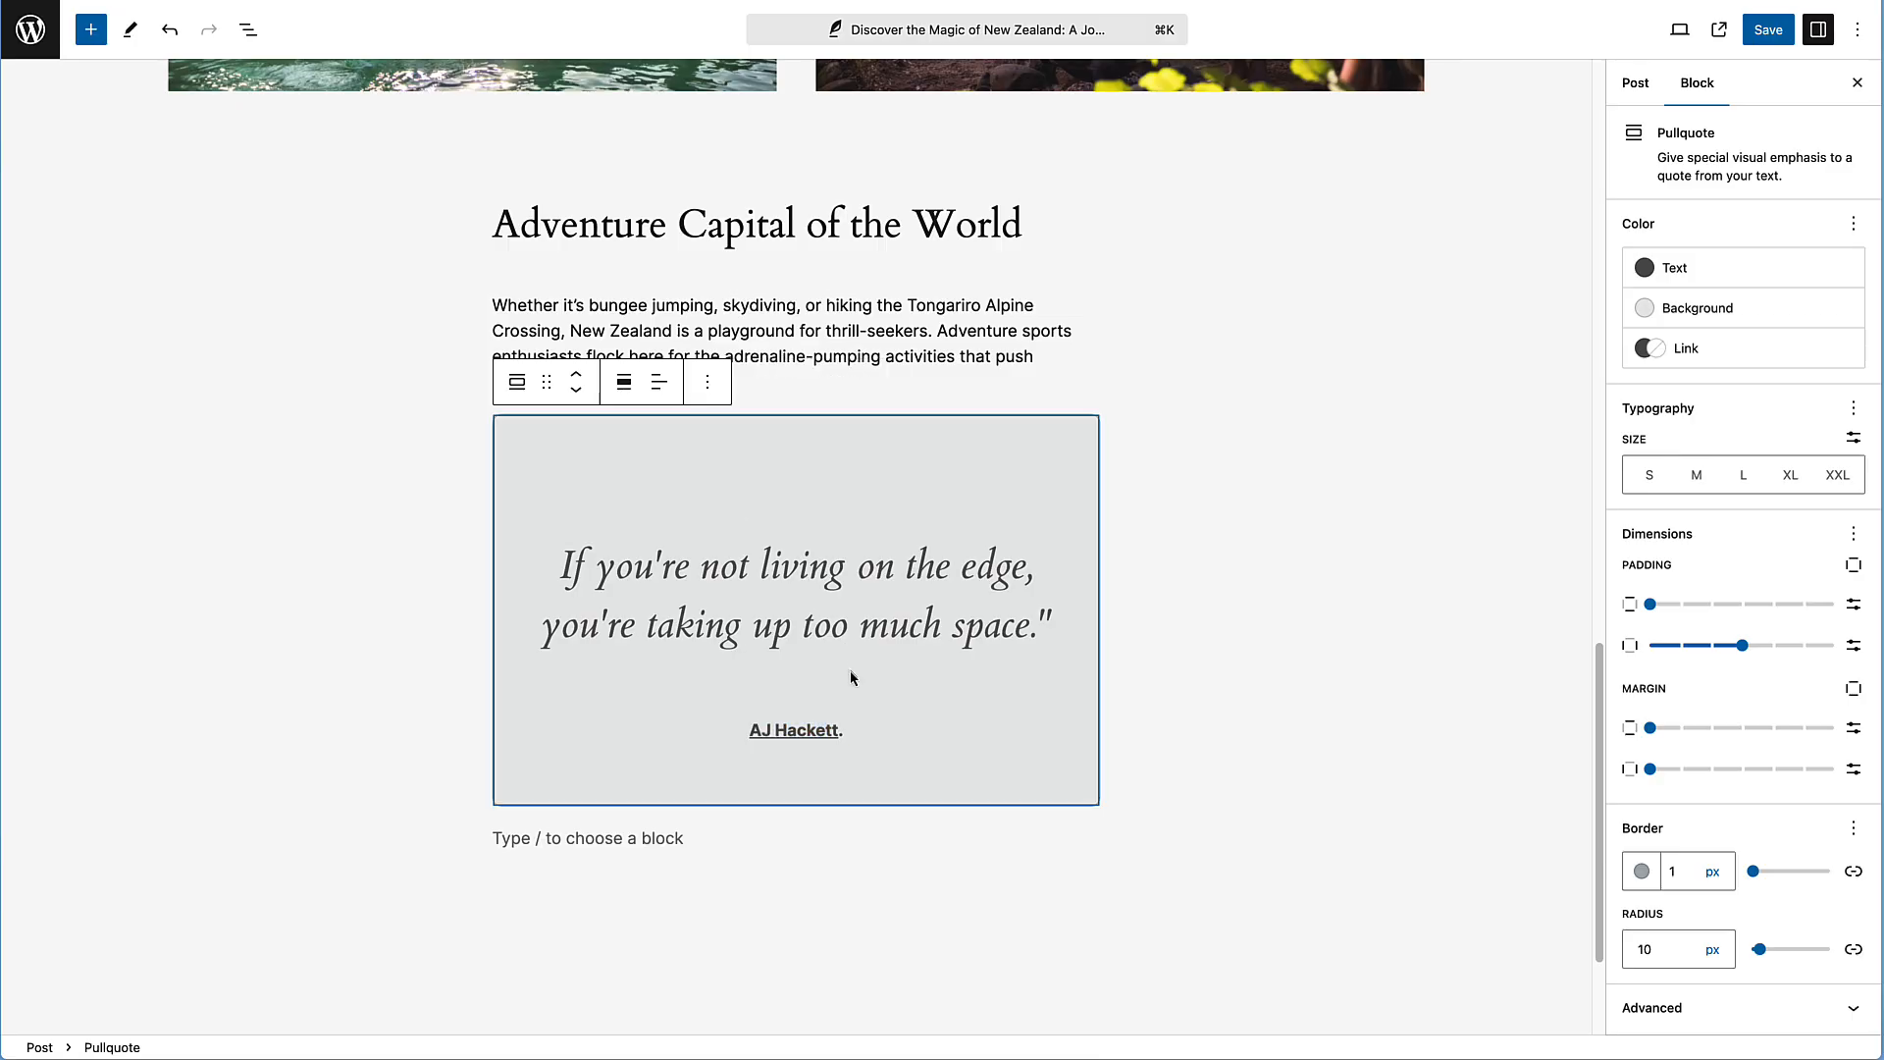
Add a Heading block below the pullquote with the text "Stunning Wildlife" copied from the Pages document
{"action": "left_click", "coordinate": [635, 846]}
{"action": "key", "text": "super+Tab"}
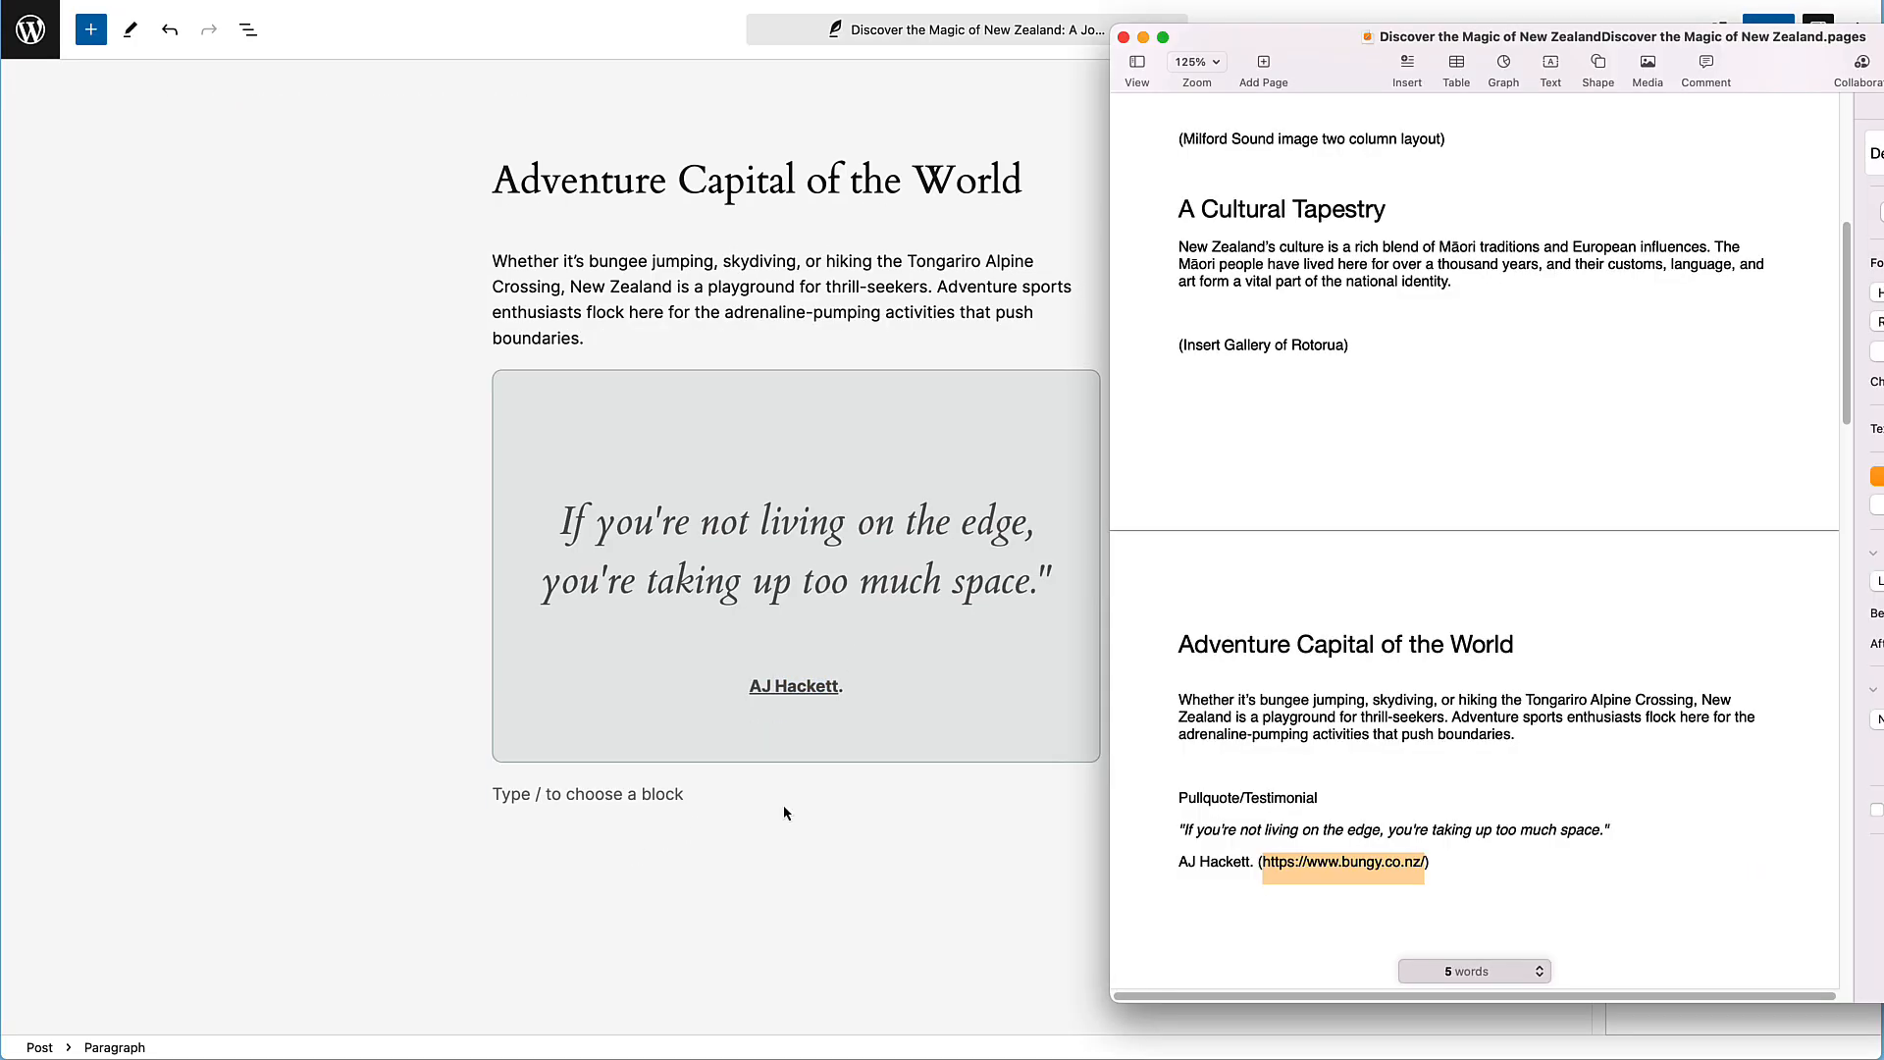
{"action": "scroll", "coordinate": [1394, 687], "scroll_direction": "down", "scroll_amount": 5}
{"action": "left_click_drag", "start_coordinate": [1393, 564], "coordinate": [1163, 545]}
{"action": "key", "text": "super+c"}
{"action": "left_click", "coordinate": [690, 847]}
{"action": "type", "text": "/head"}
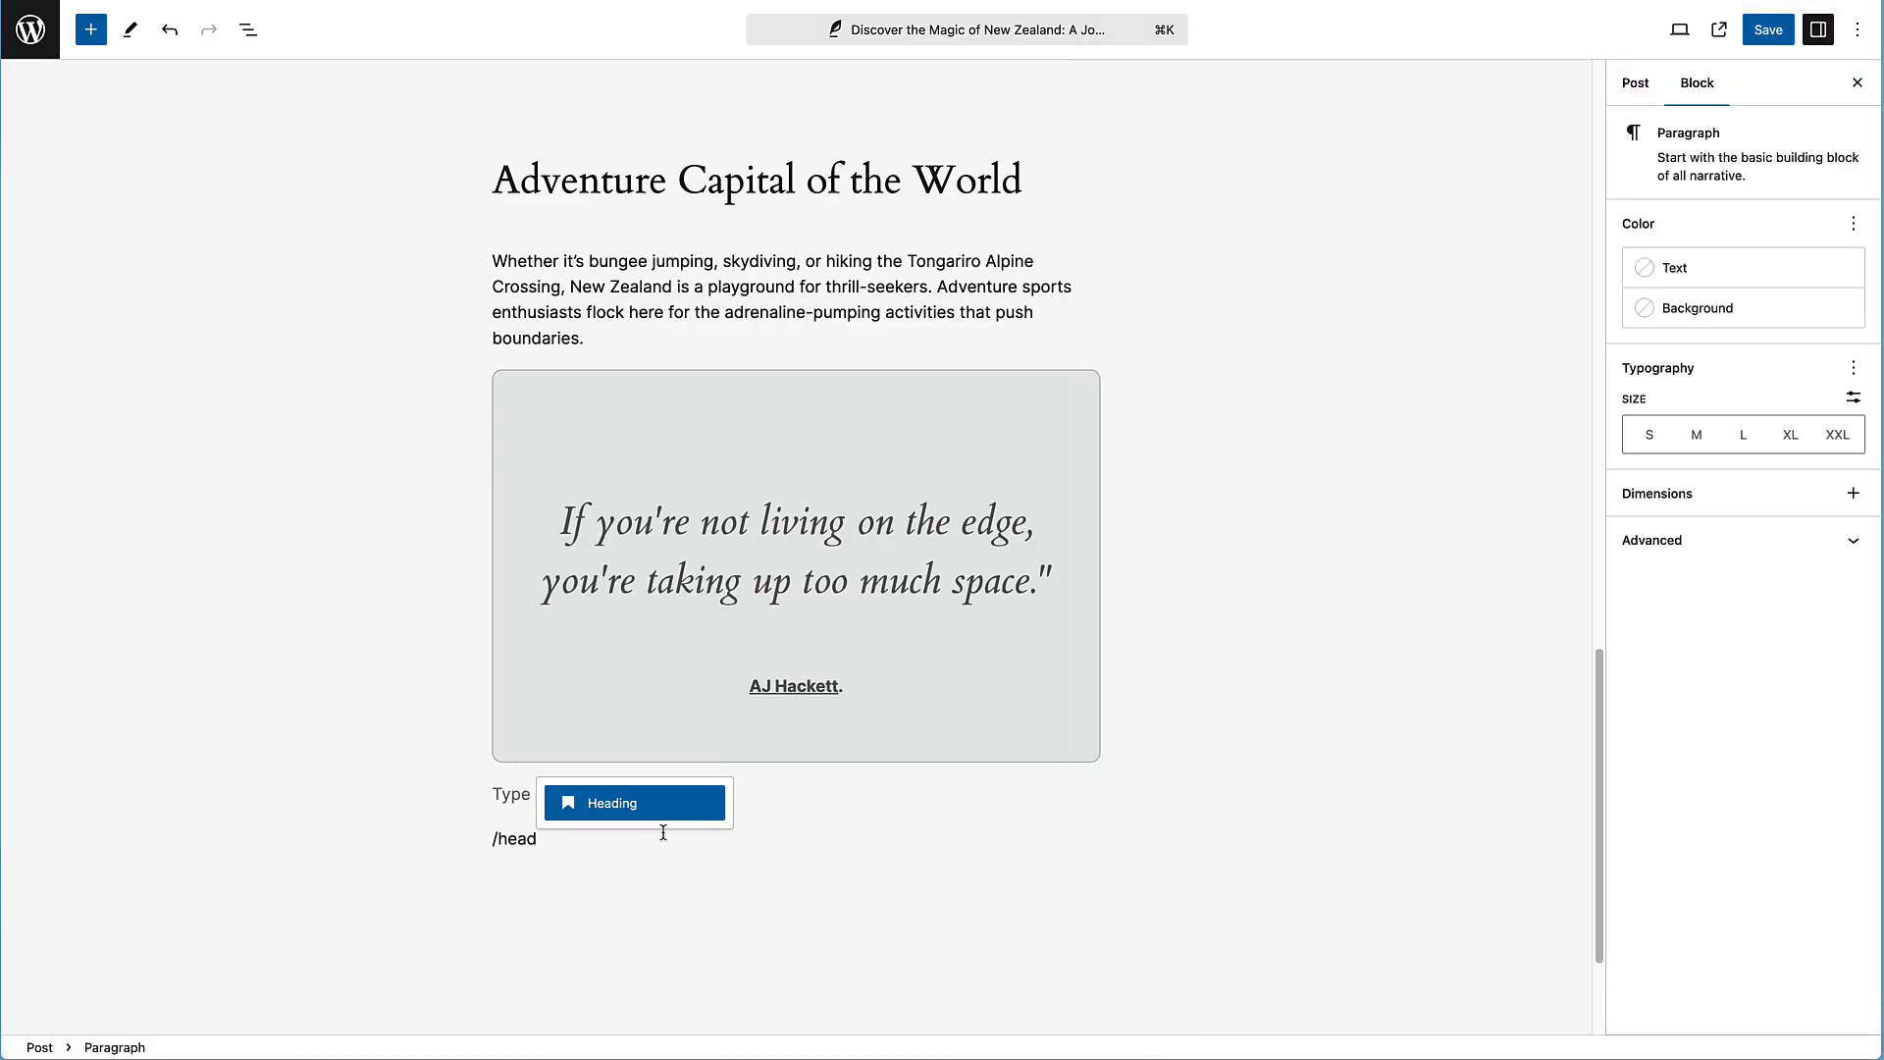
{"action": "key", "text": "Return"}
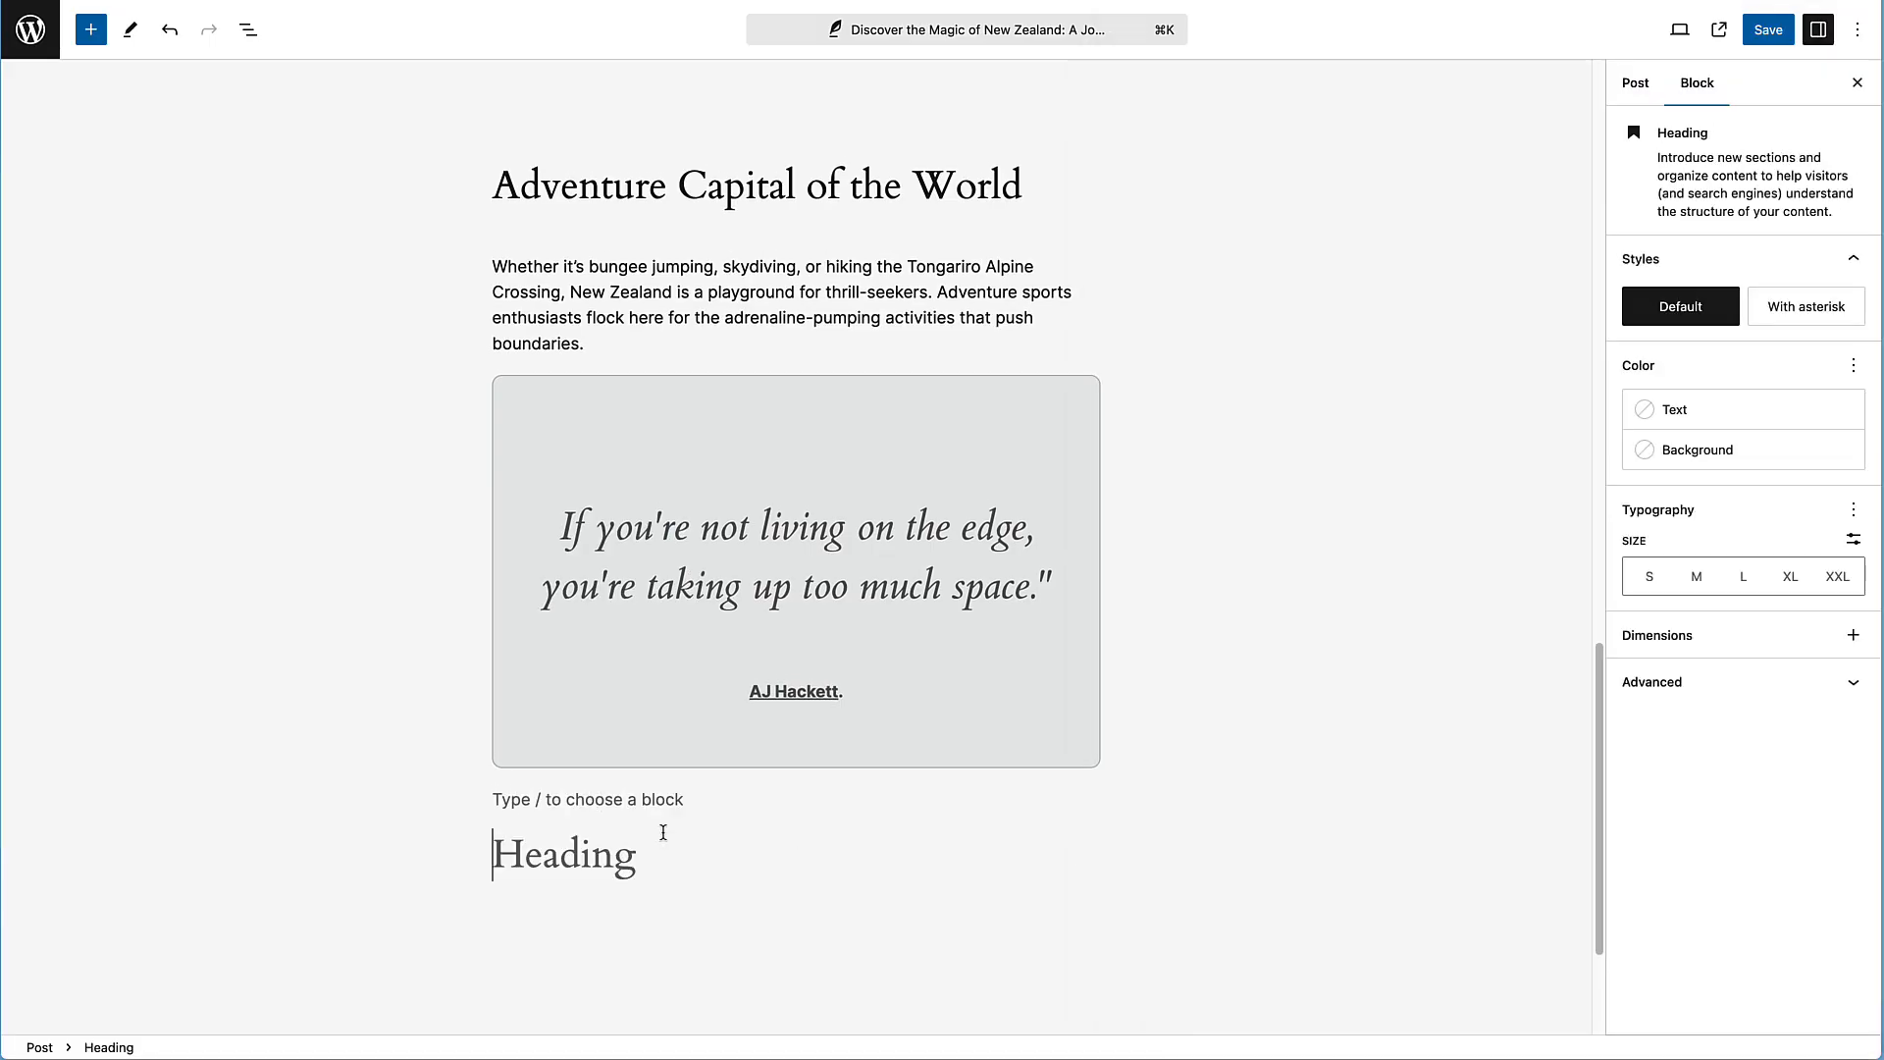
{"action": "key", "text": "super+v"}
{"action": "key", "text": "Return"}
Copy the "Home to unique creatures" paragraph from Pages and paste it below the Stunning Wildlife heading
{"action": "key", "text": "super+Tab"}
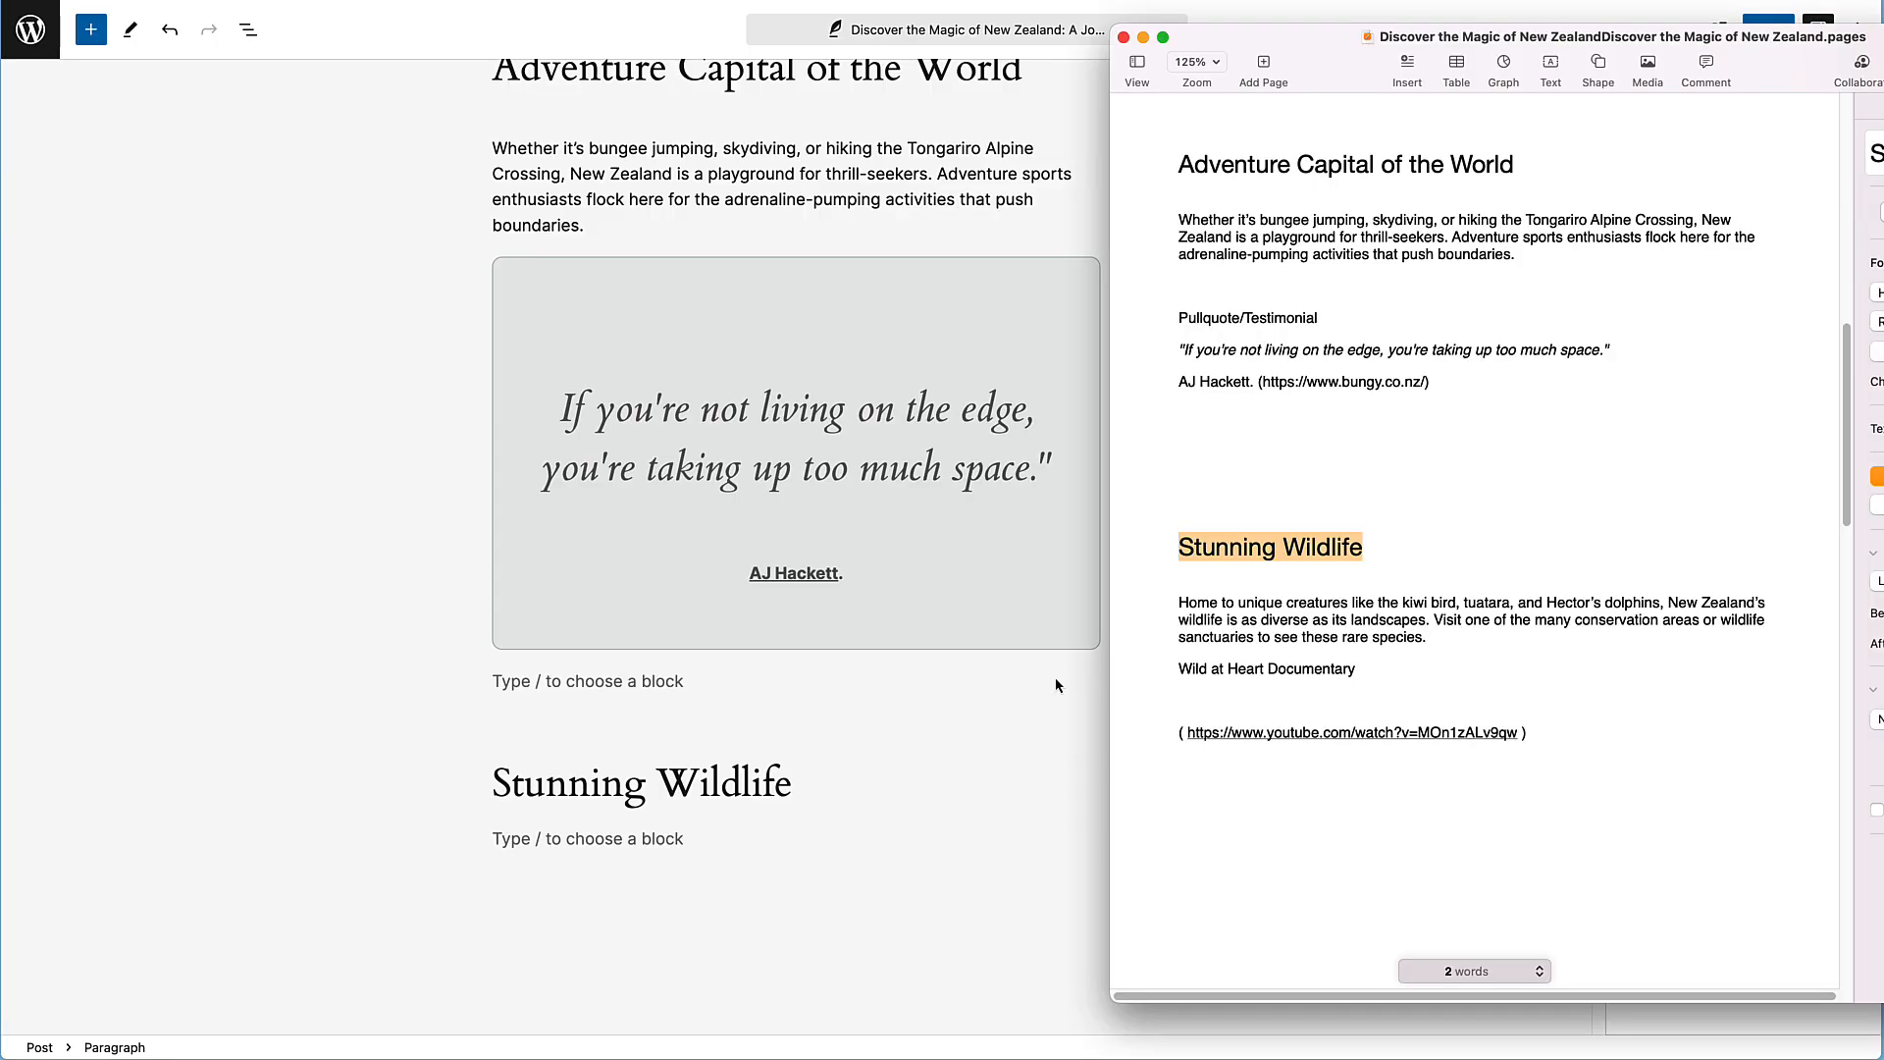
{"action": "left_click_drag", "start_coordinate": [1431, 642], "coordinate": [1159, 605]}
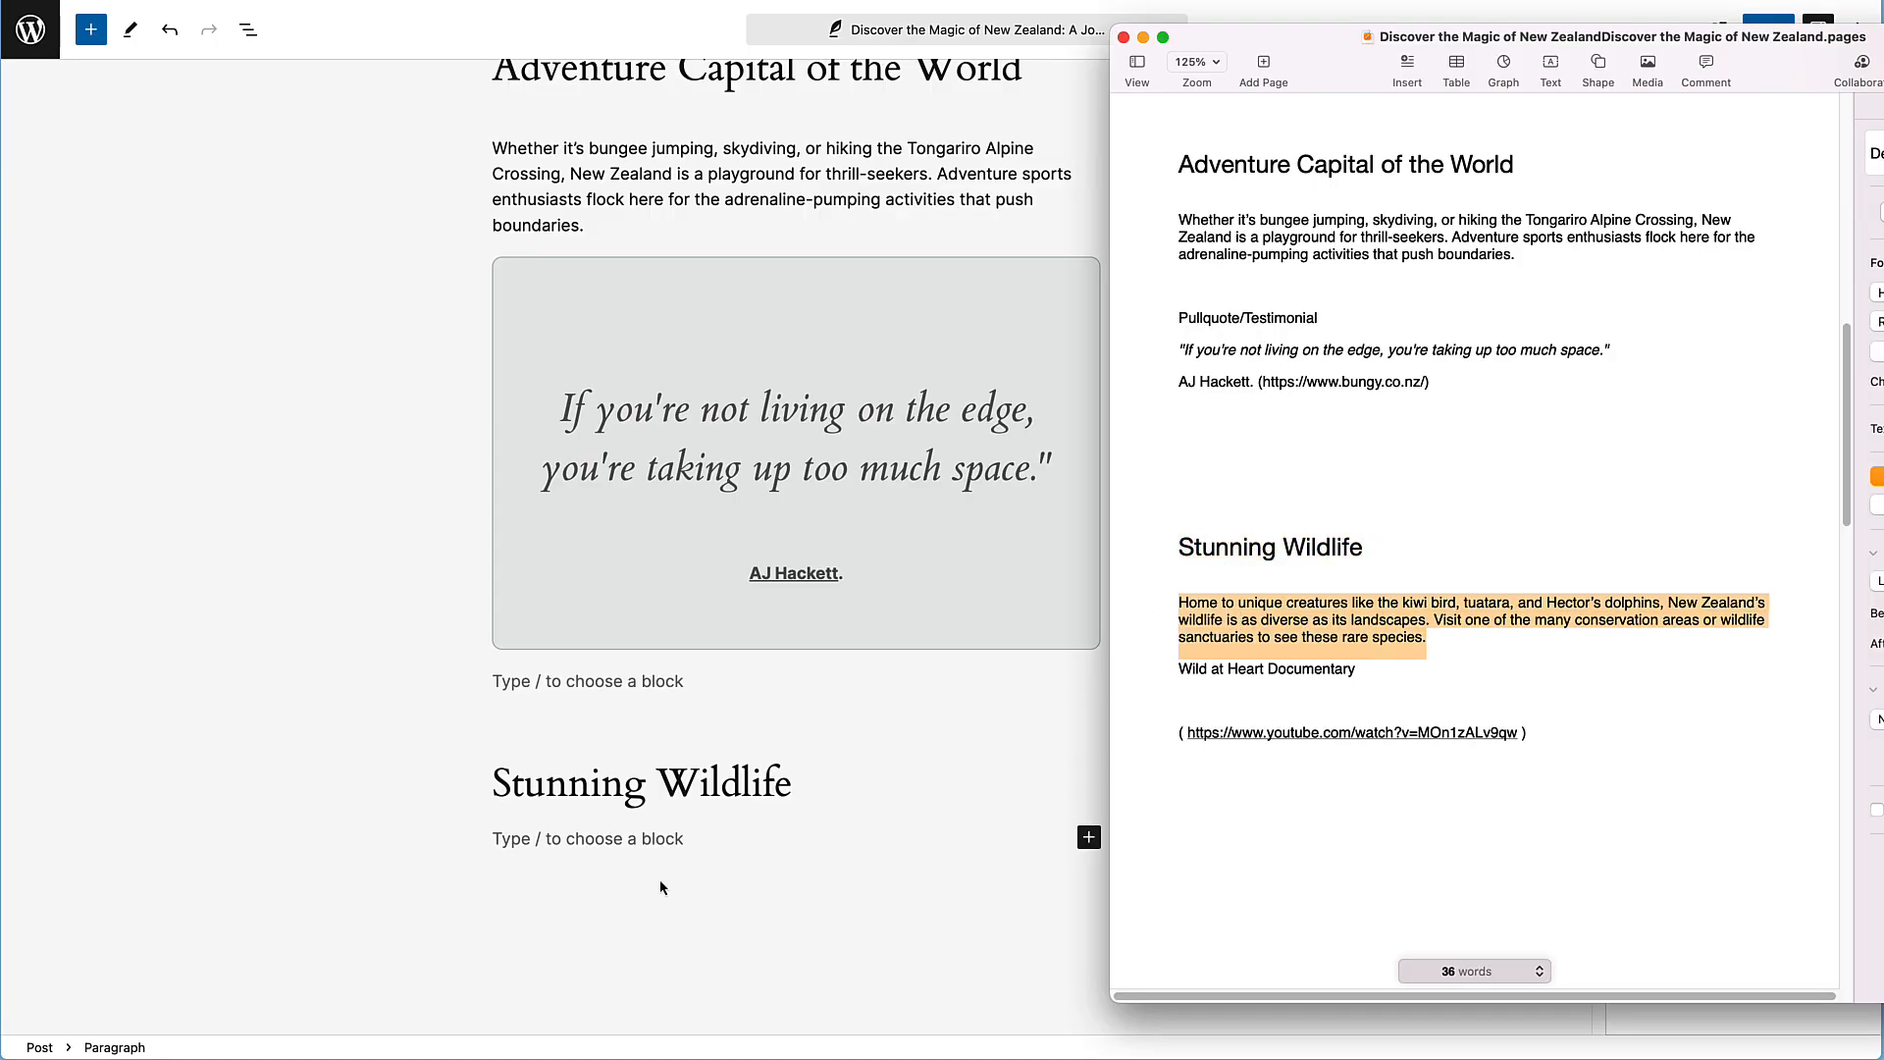
{"action": "key", "text": "super+c"}
{"action": "left_click", "coordinate": [579, 852]}
{"action": "key", "text": "super+v"}
{"action": "key", "text": "Return"}
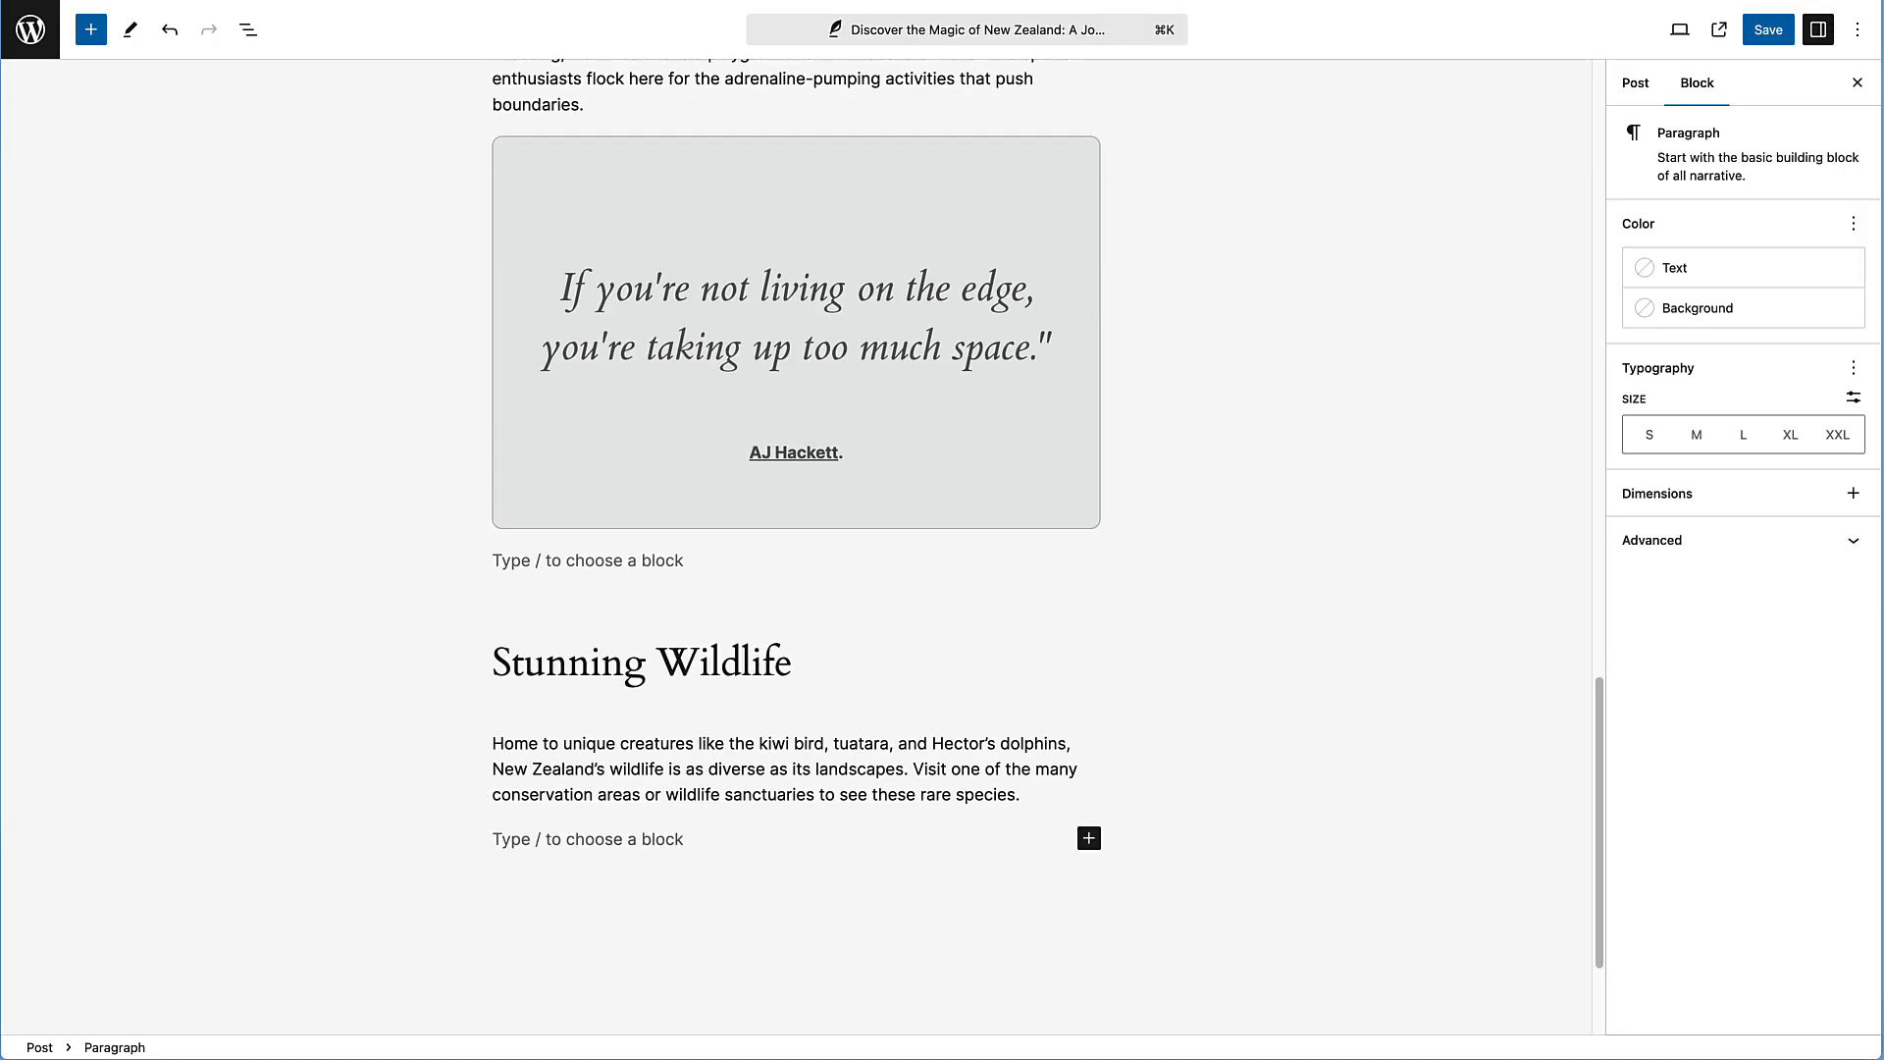
Switch to Pages and open the YouTube link listed under "Wild at Heart Documentary"
{"action": "key", "text": "super+Tab"}
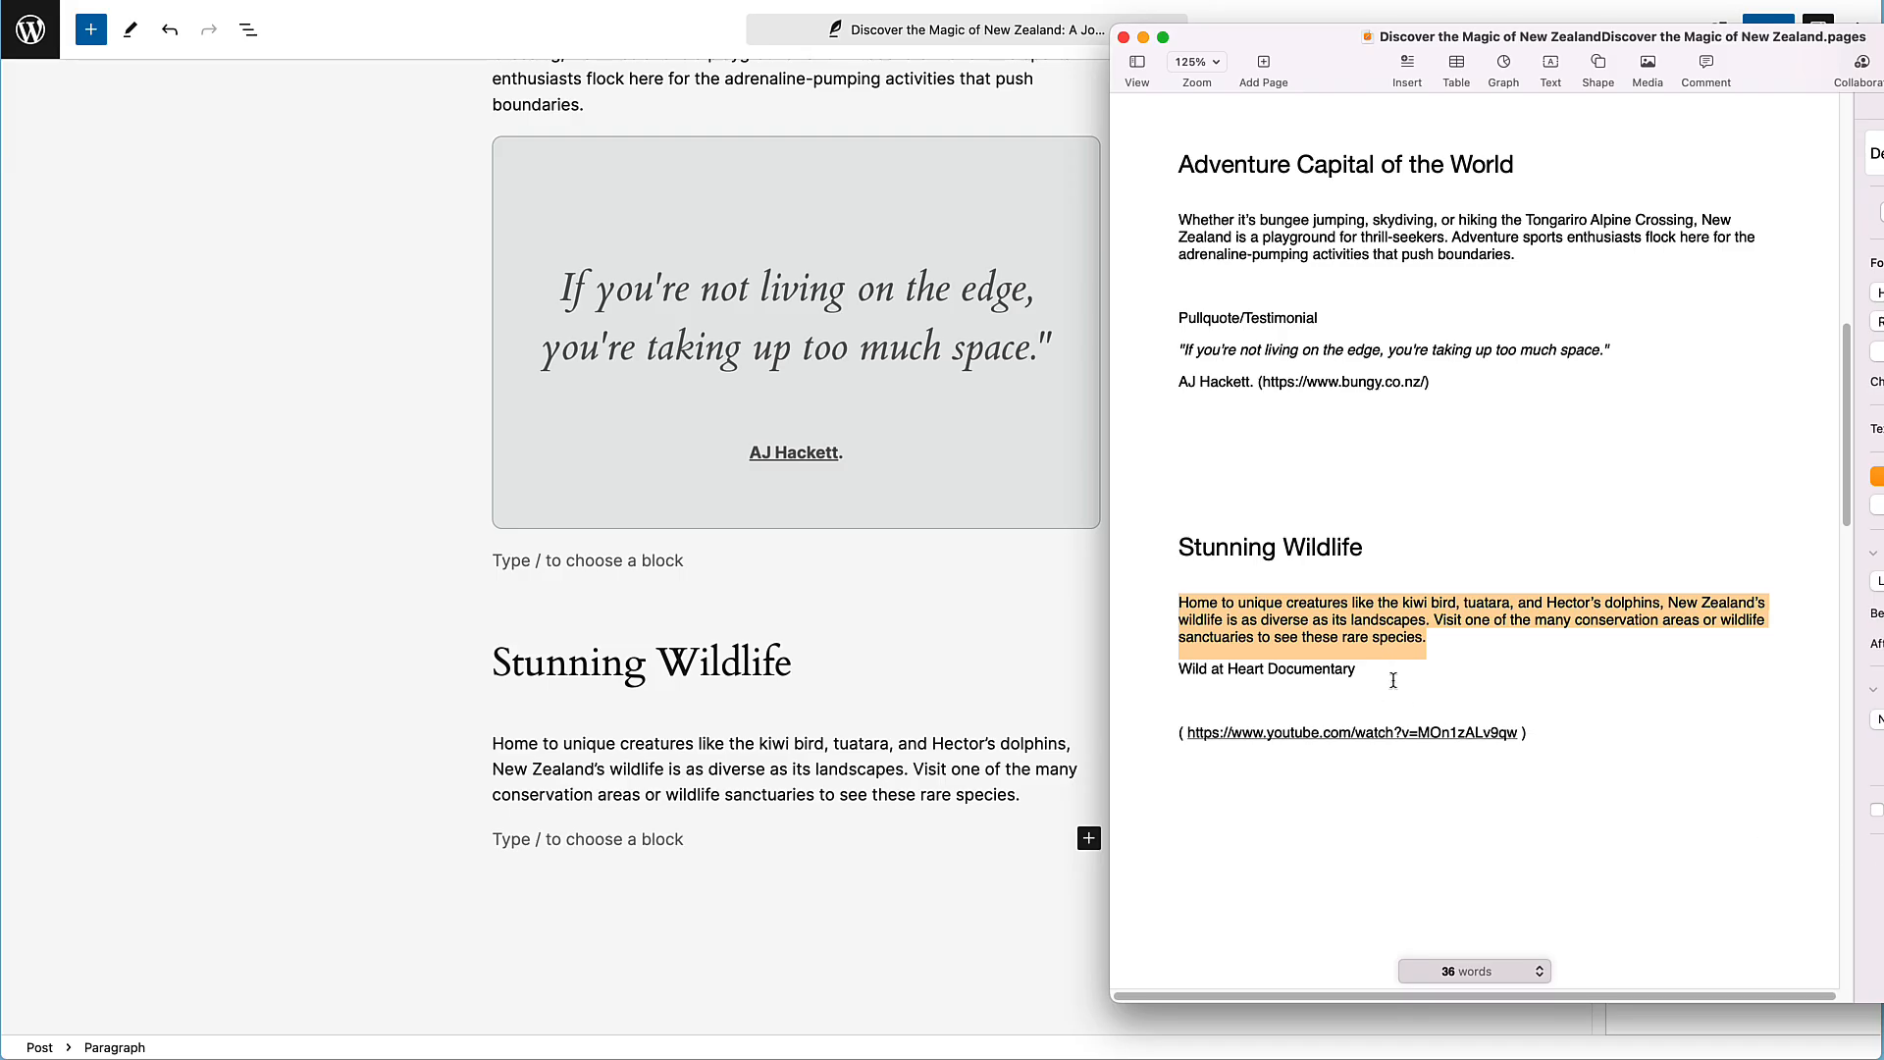
{"action": "left_click", "coordinate": [1448, 741]}
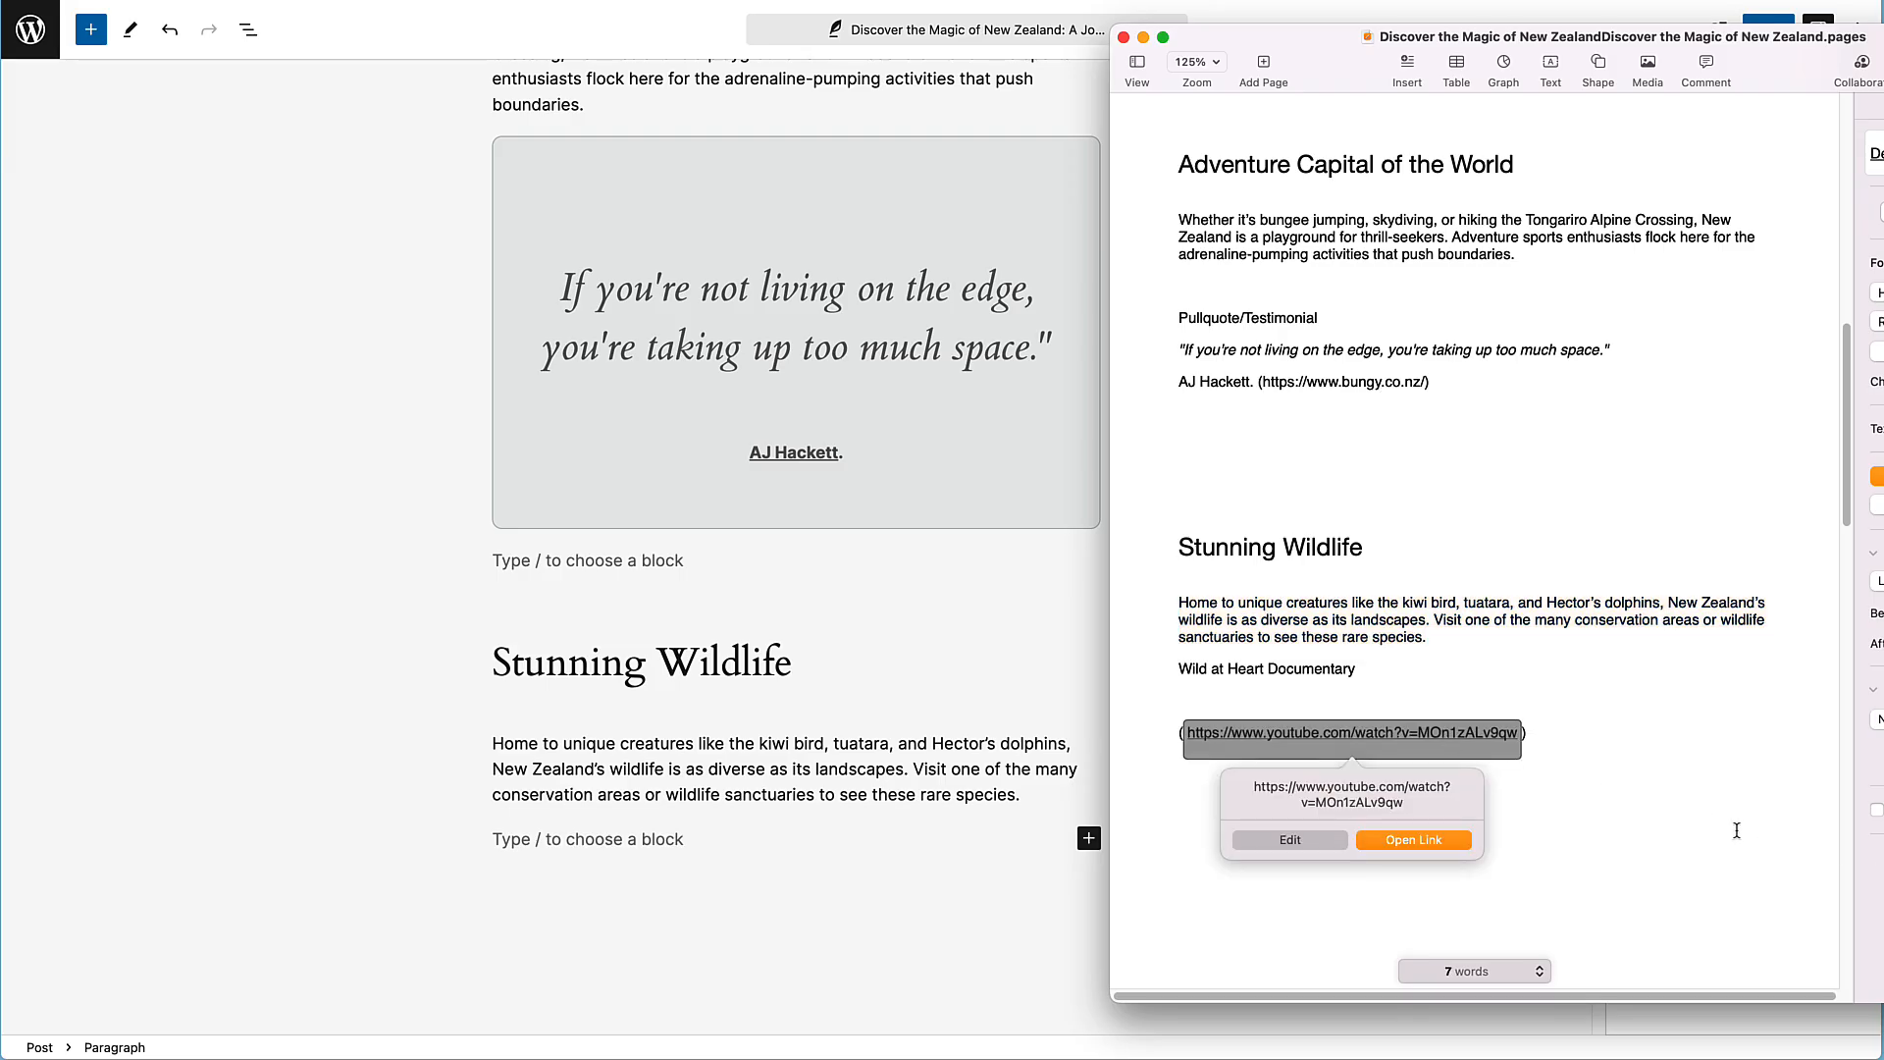
{"action": "left_click", "coordinate": [1413, 840]}
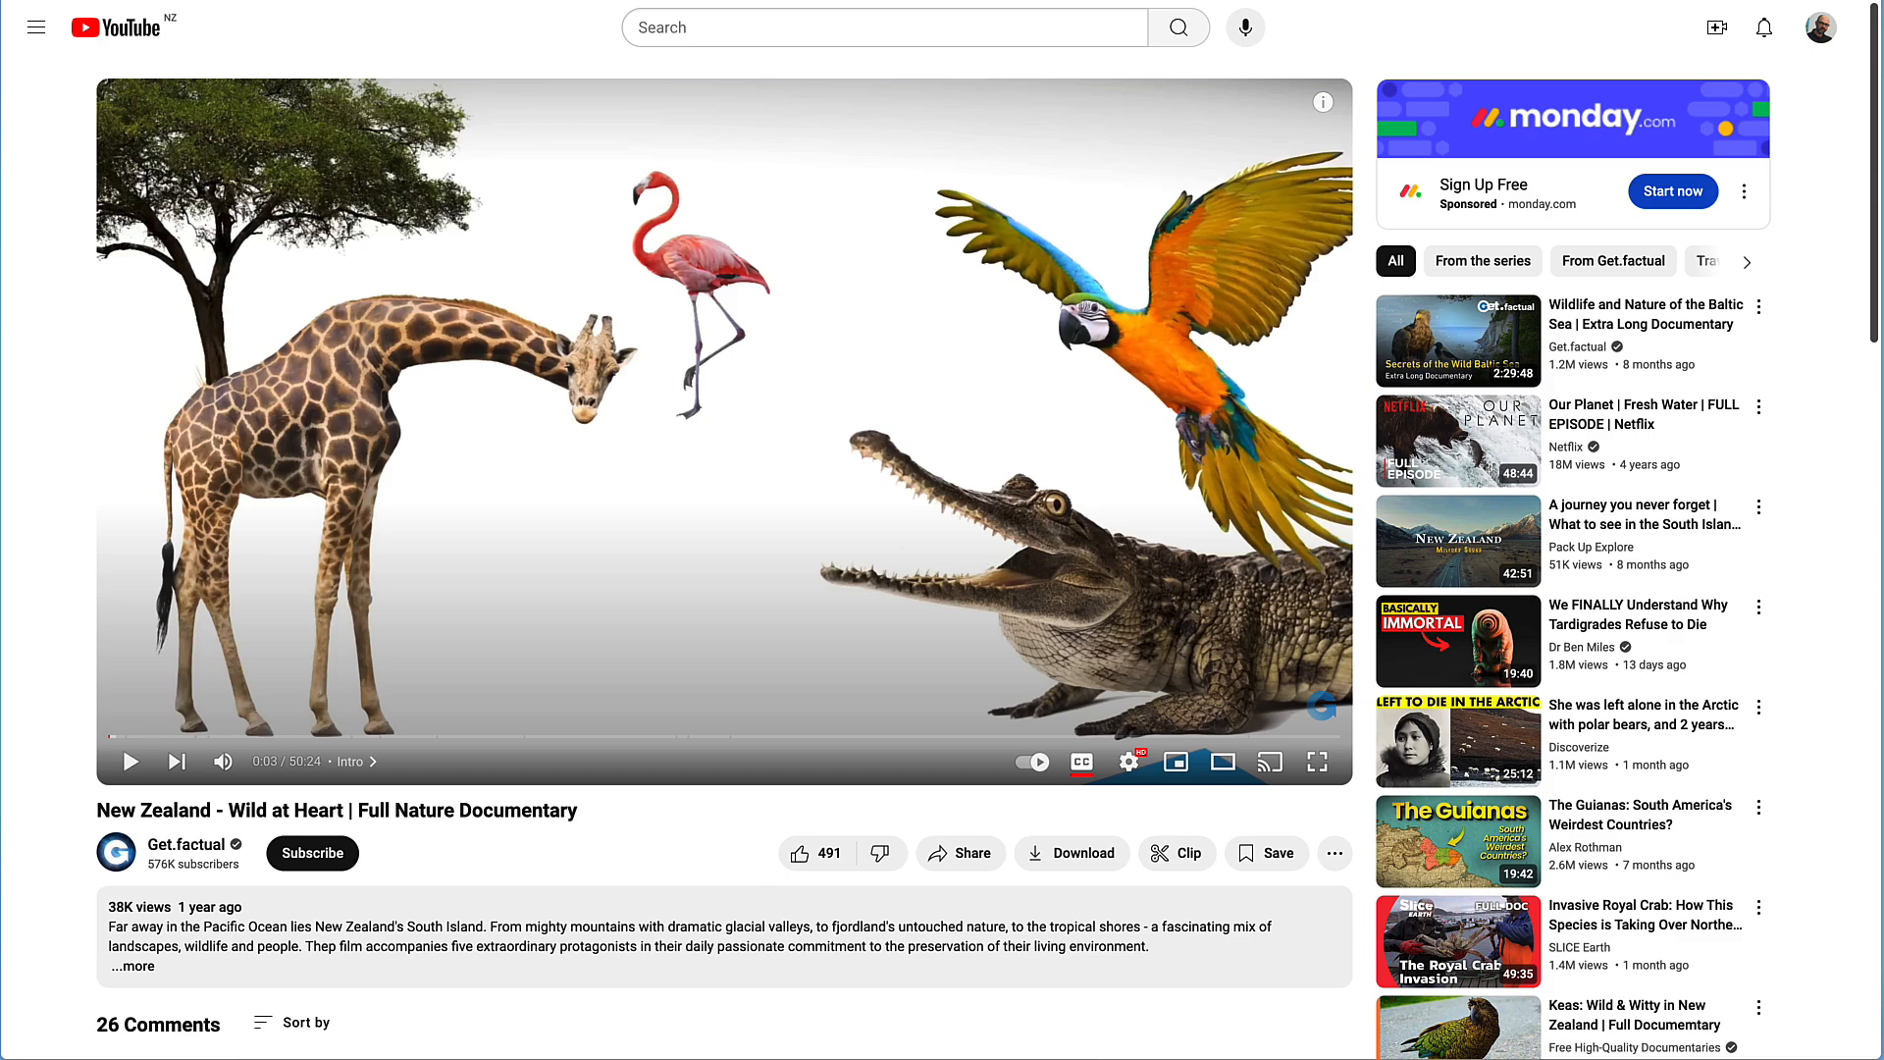
Return to the post editor and embed the documentary's YouTube video below the wildlife paragraph by pasting its URL
{"action": "key", "text": "super+Tab"}
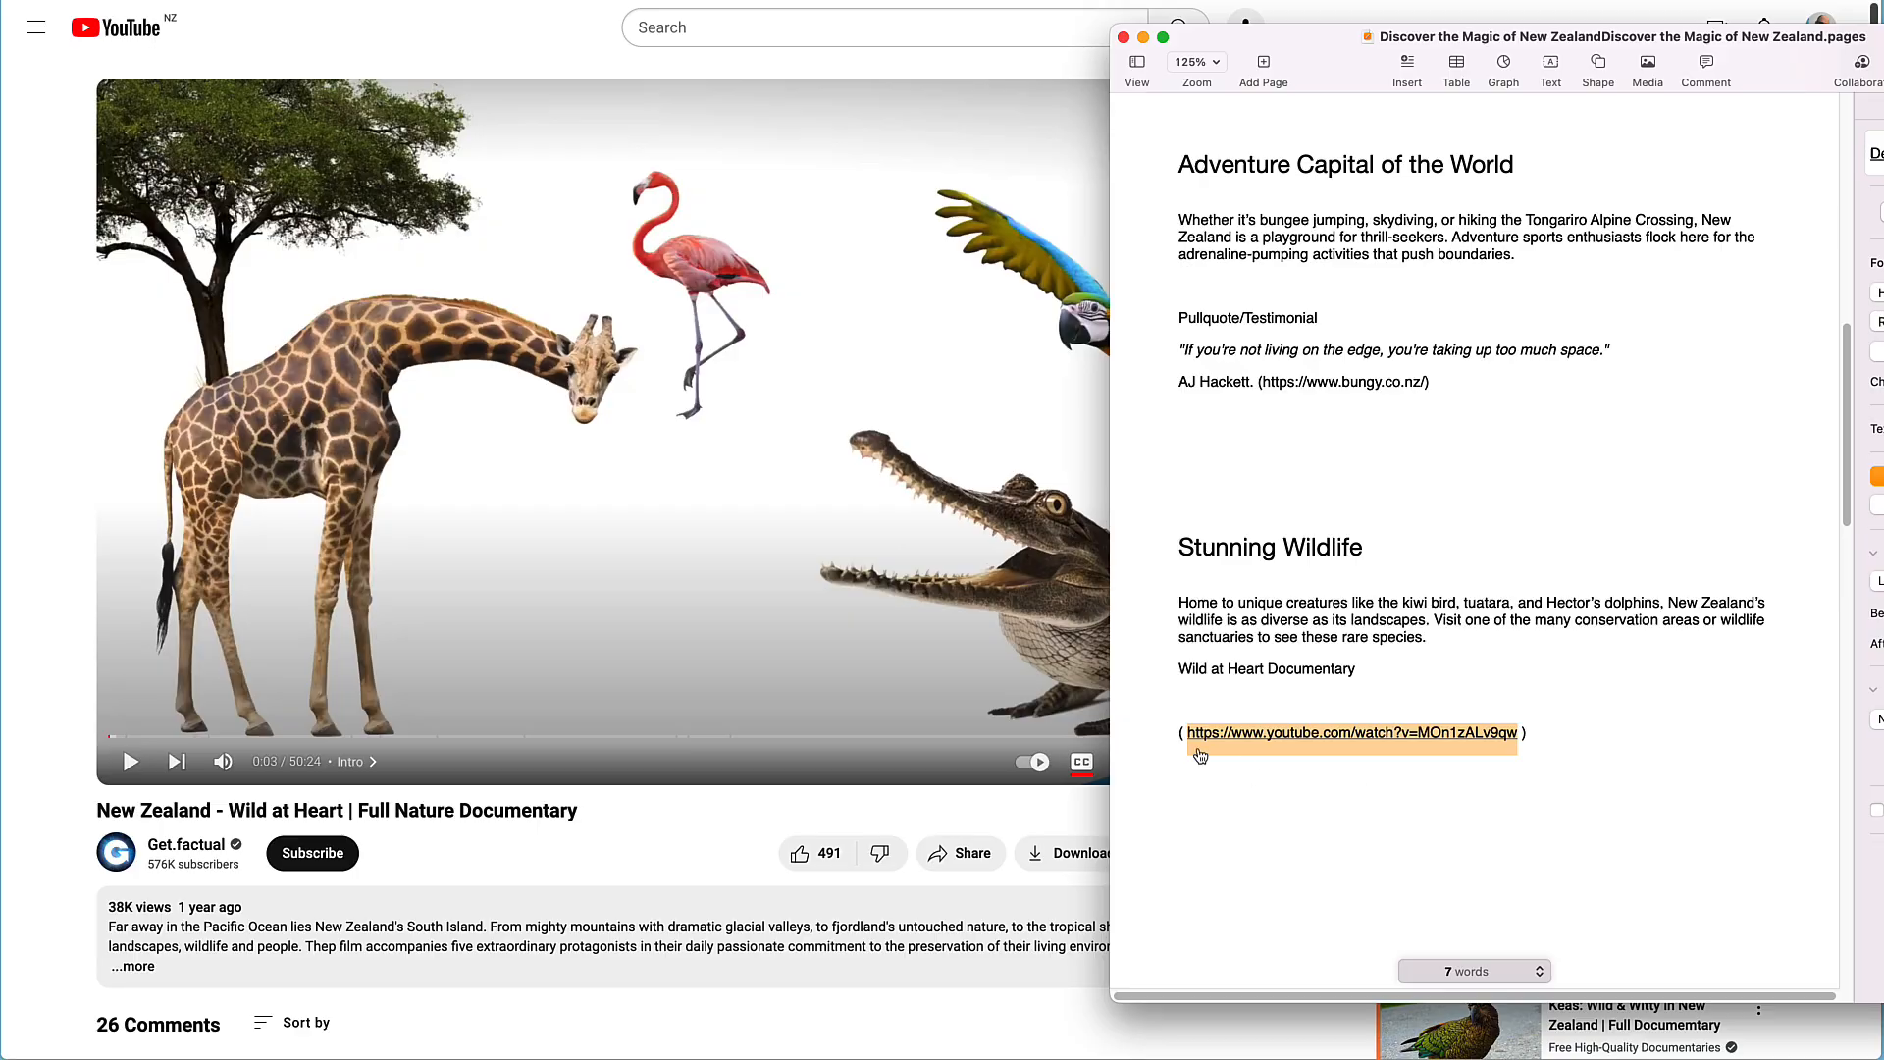
{"action": "left_click", "coordinate": [592, 636]}
{"action": "key", "text": "ctrl+shift+Tab"}
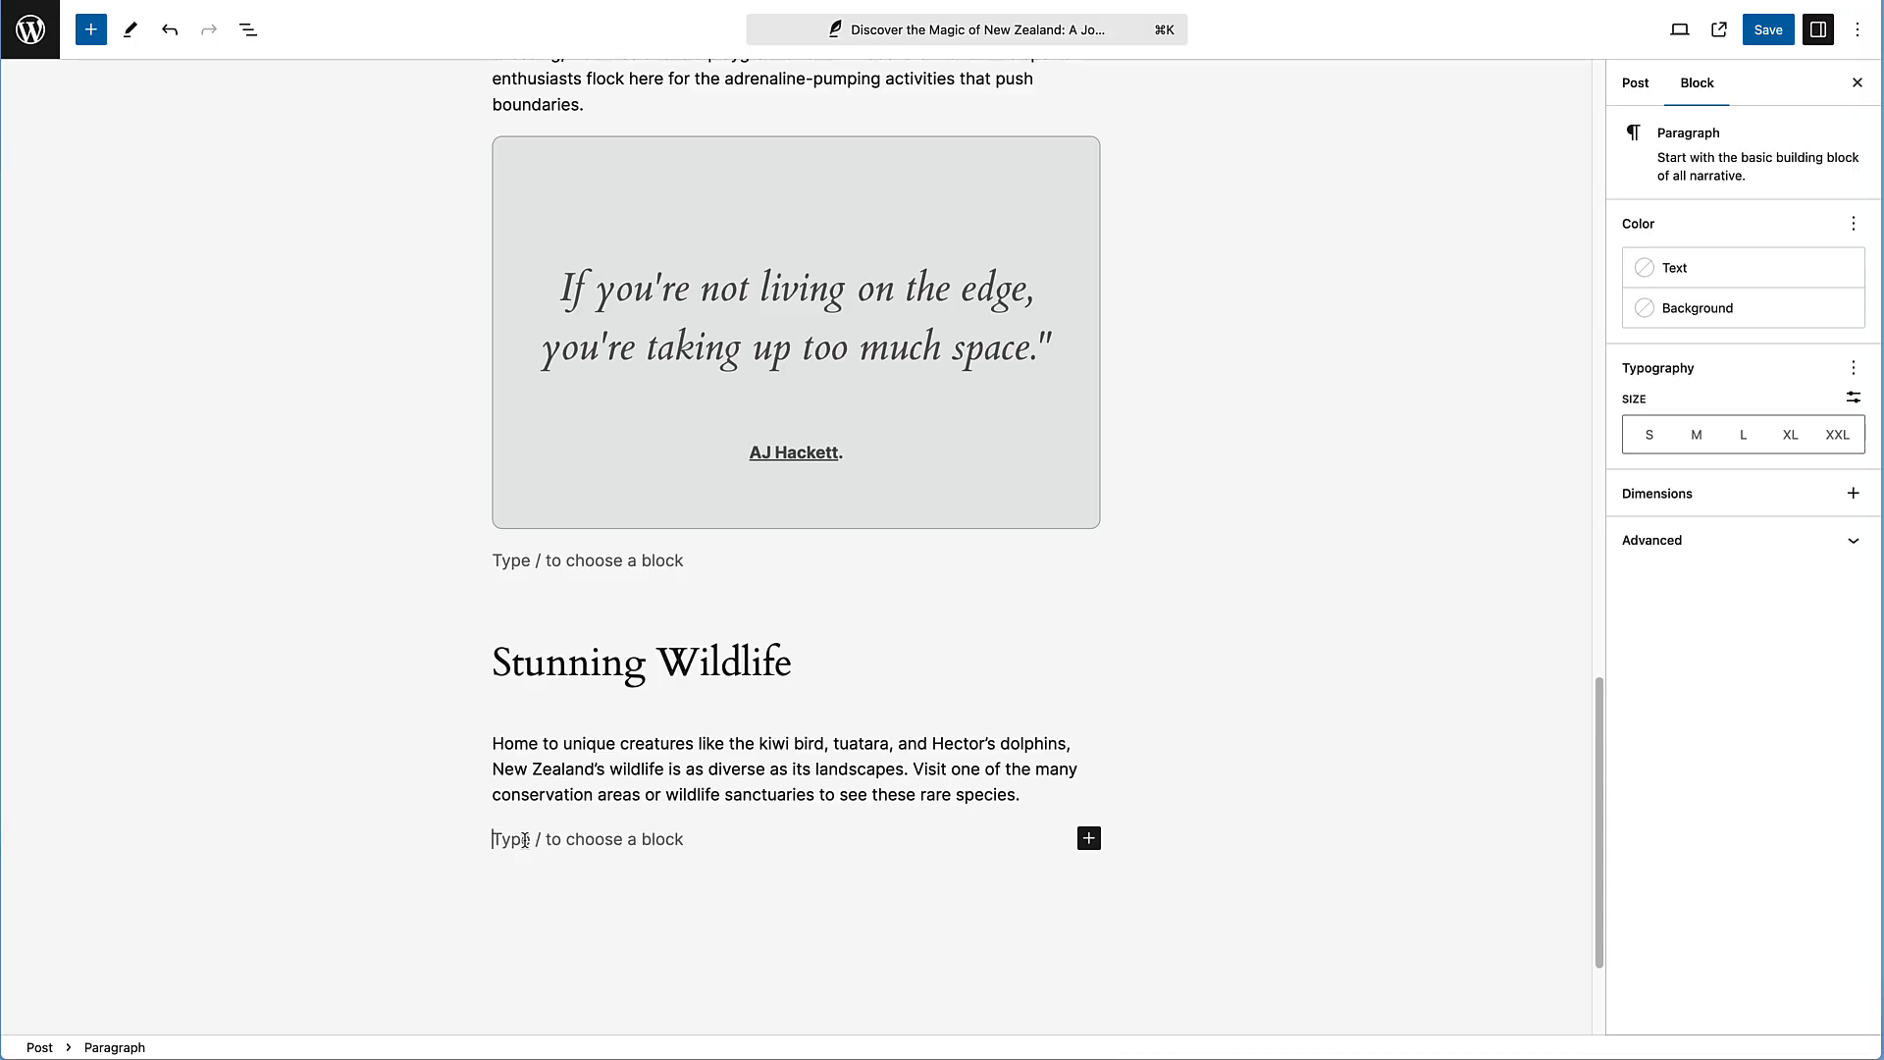
{"action": "key", "text": "super+v"}
{"action": "scroll", "coordinate": [525, 841], "scroll_direction": "down", "scroll_amount": 3}
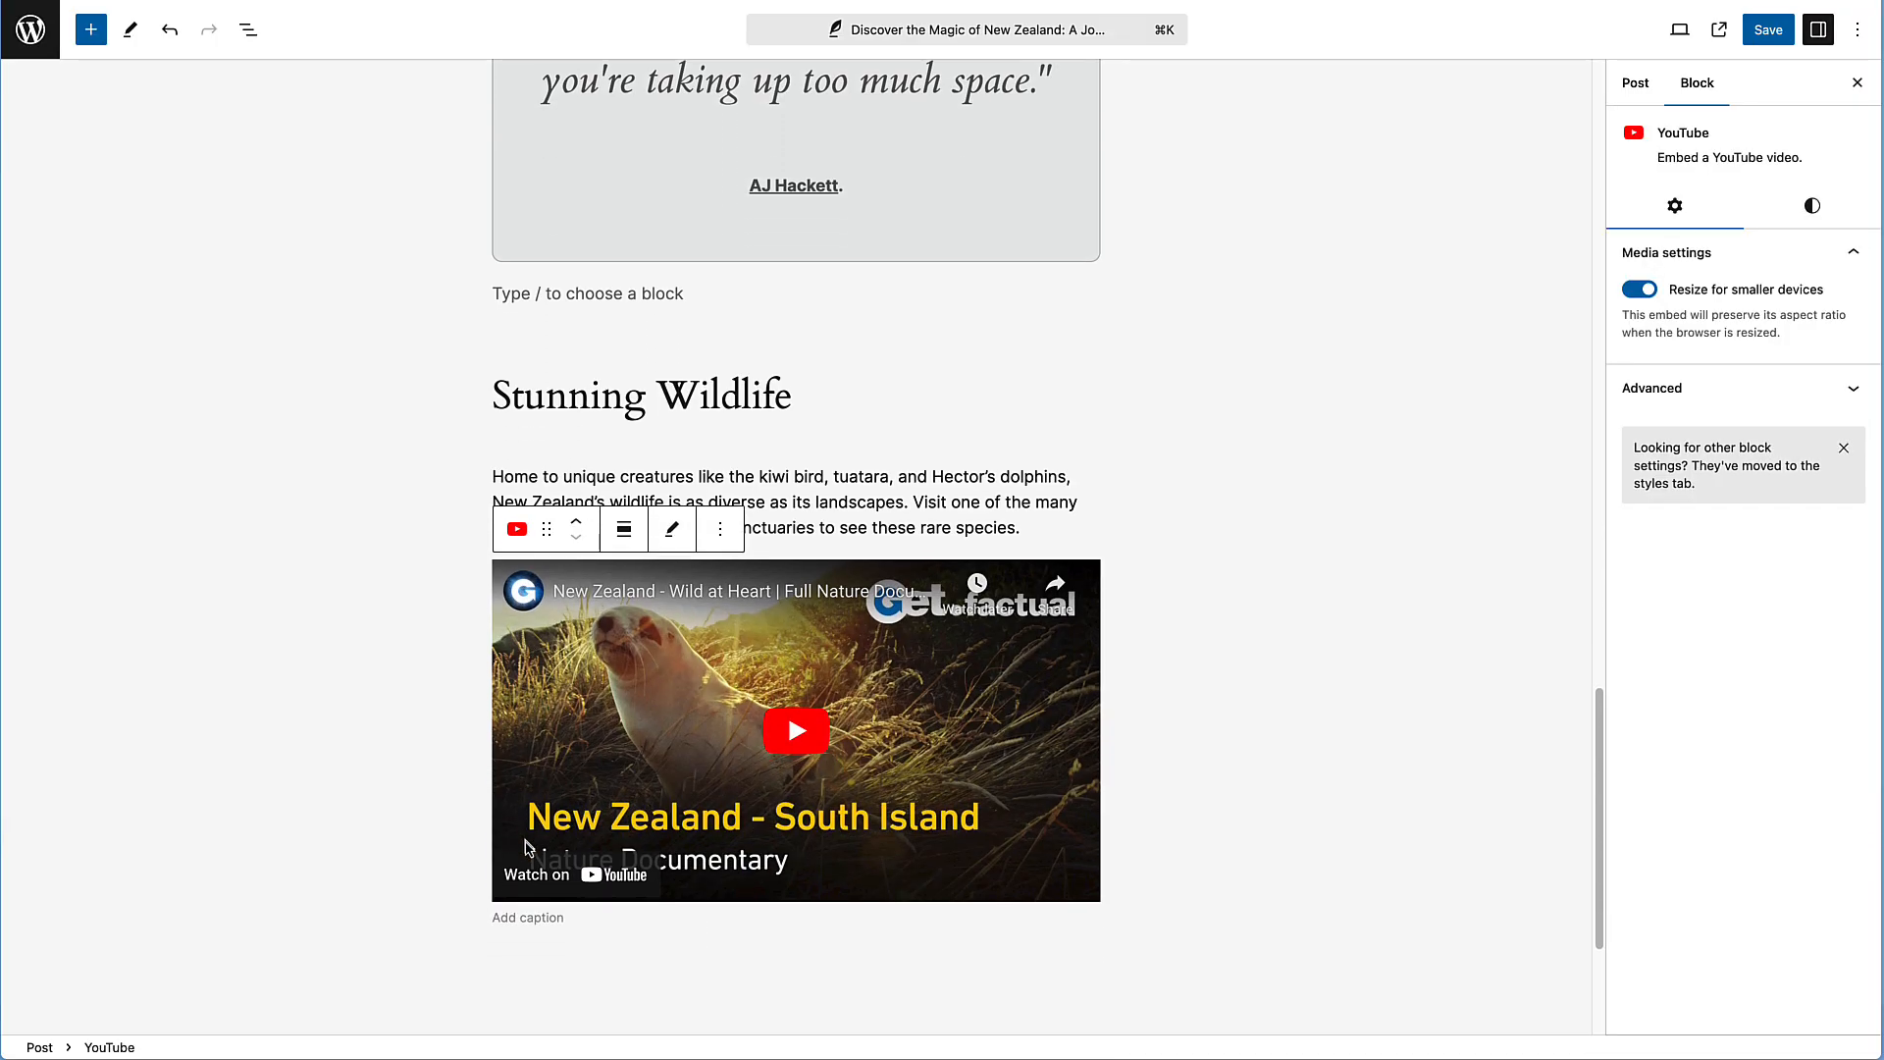
Copy "Wild at Heart Documentary" from Pages as the YouTube video's caption and start a new paragraph below it
{"action": "scroll", "coordinate": [527, 846], "scroll_direction": "down", "scroll_amount": 2}
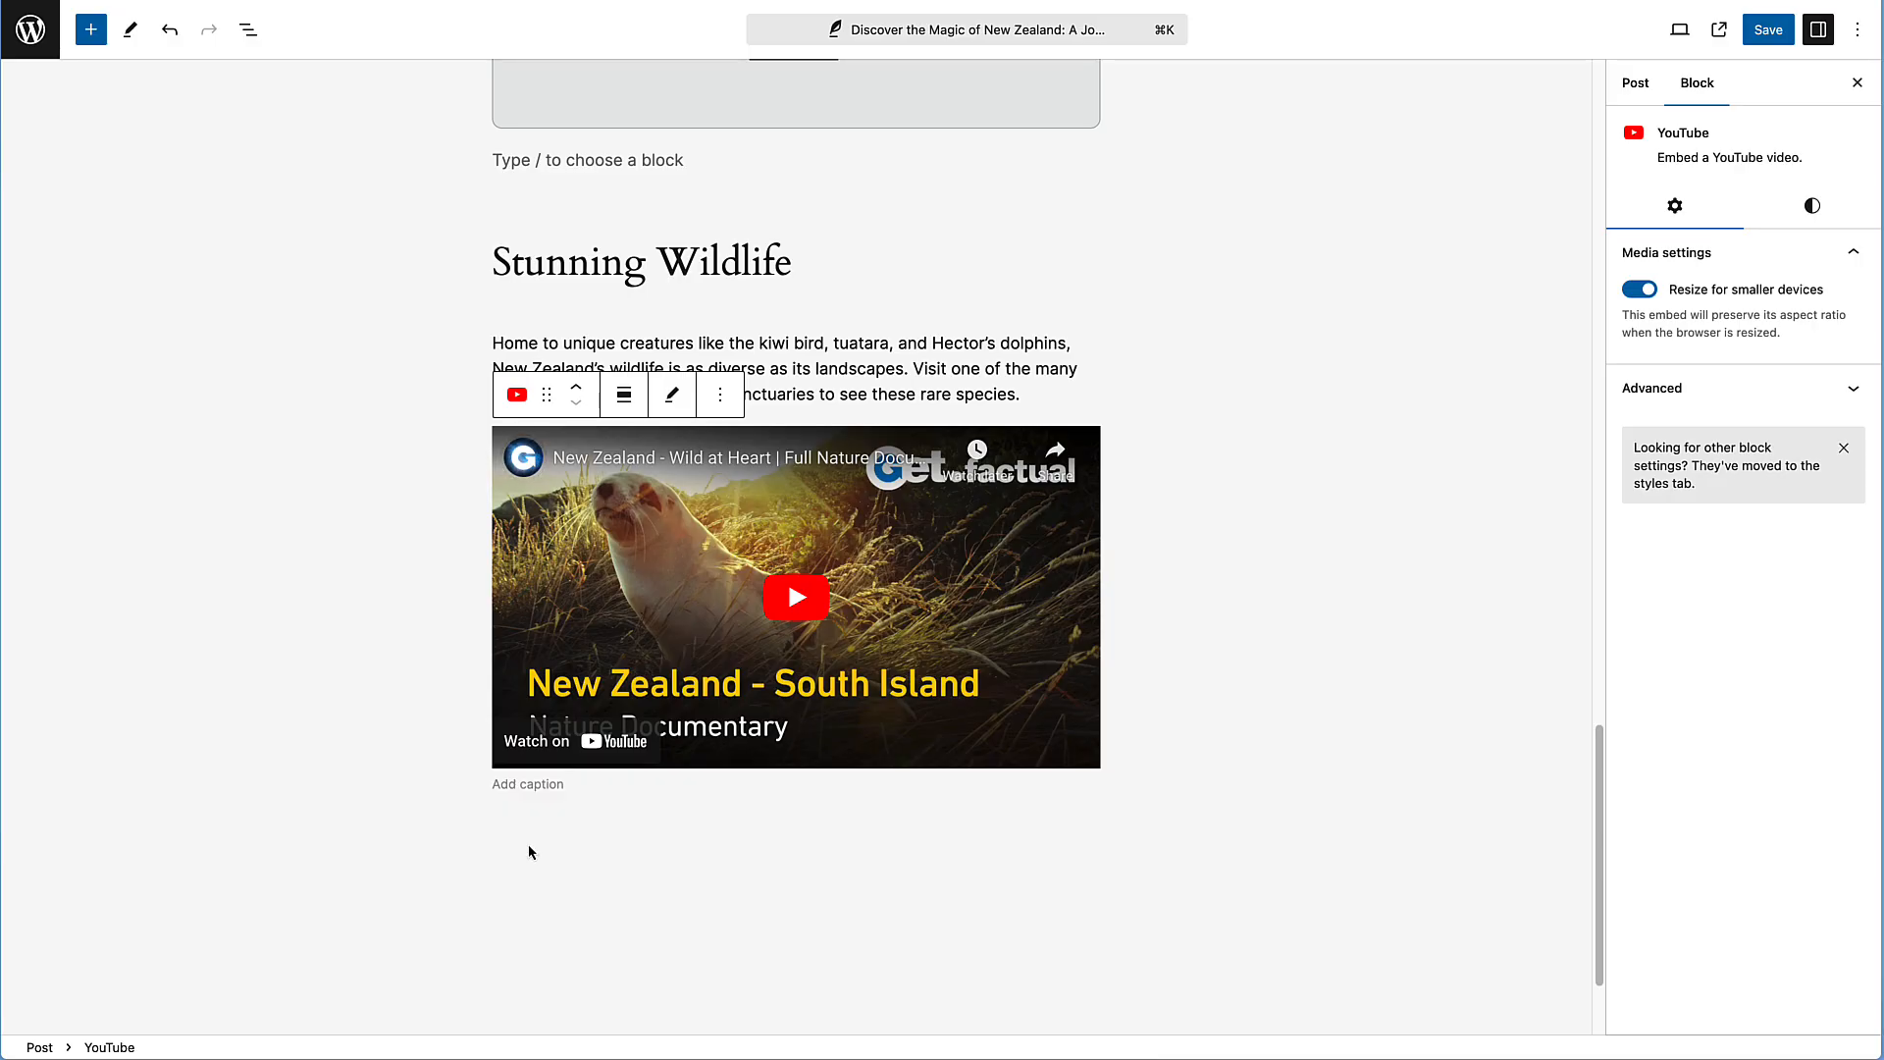
{"action": "left_click", "coordinate": [511, 784]}
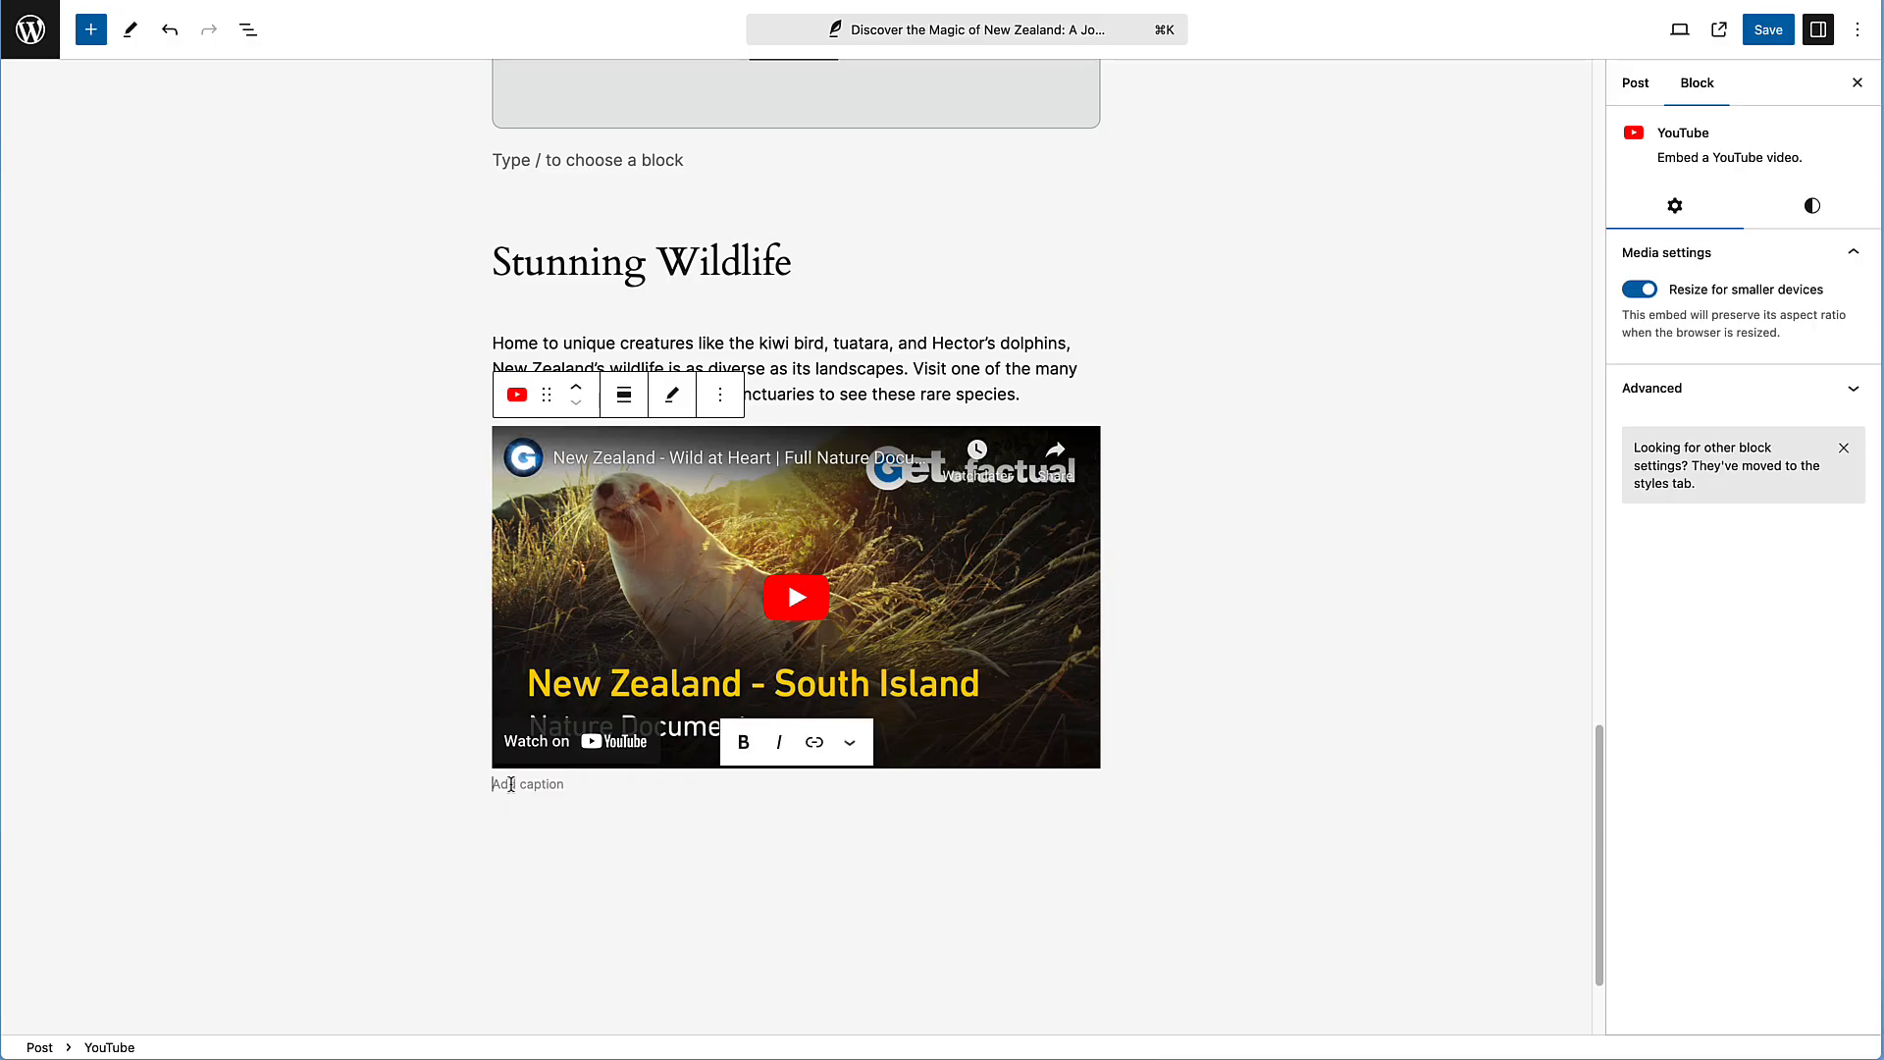
{"action": "key", "text": "super+Tab"}
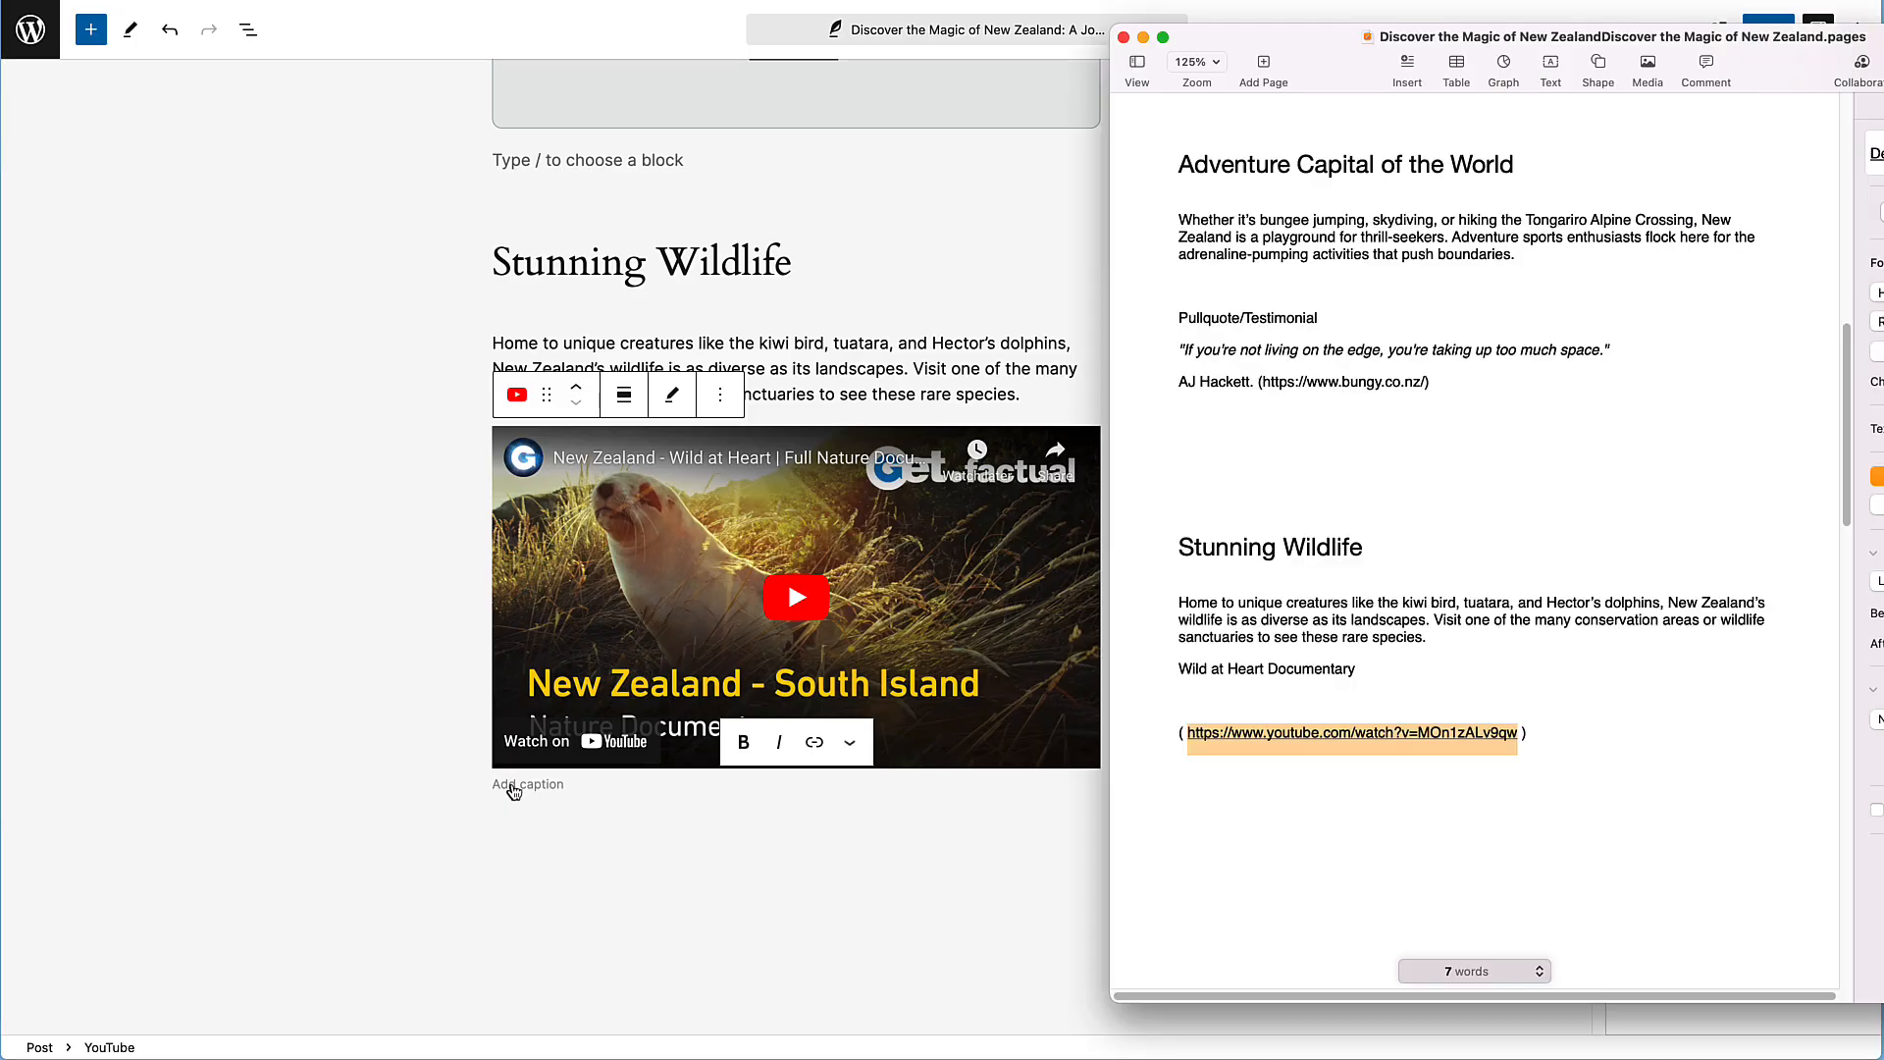
{"action": "left_click_drag", "start_coordinate": [1357, 669], "coordinate": [1183, 668]}
{"action": "key", "text": "super+c"}
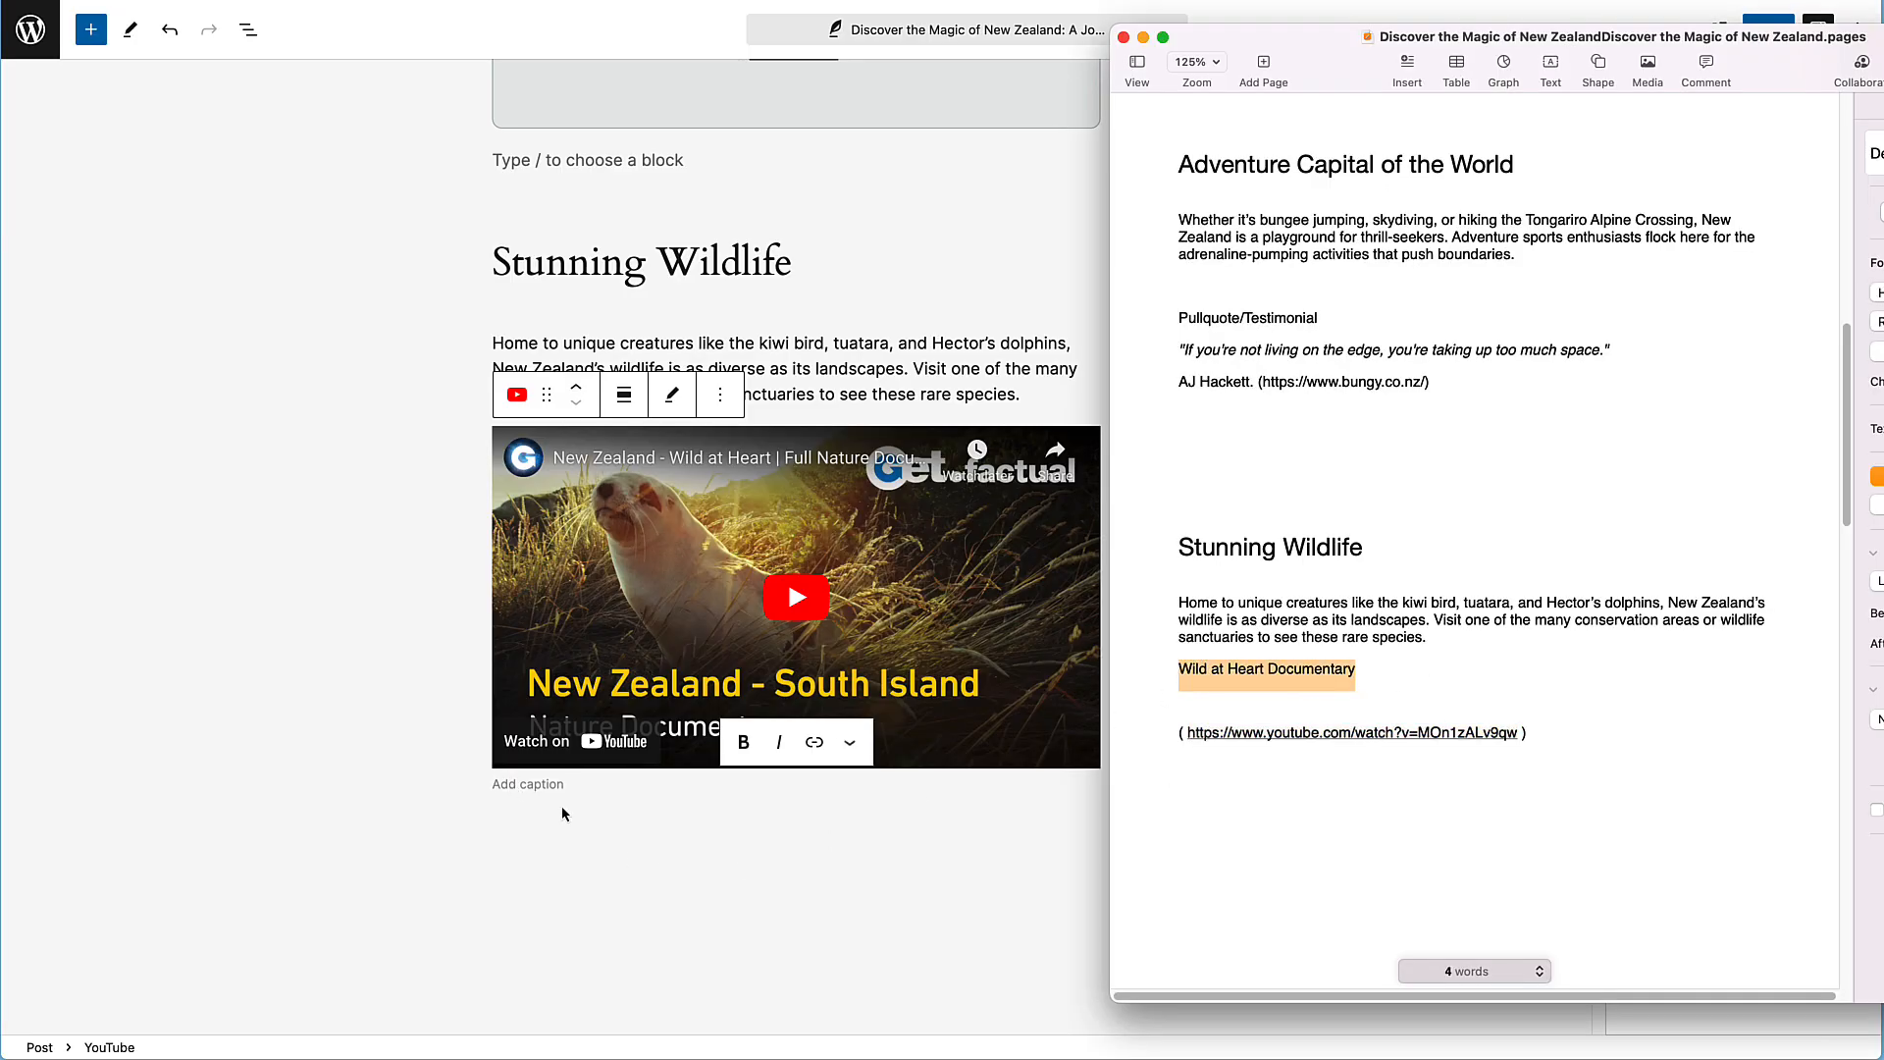
{"action": "left_click", "coordinate": [527, 790]}
{"action": "key", "text": "super+v"}
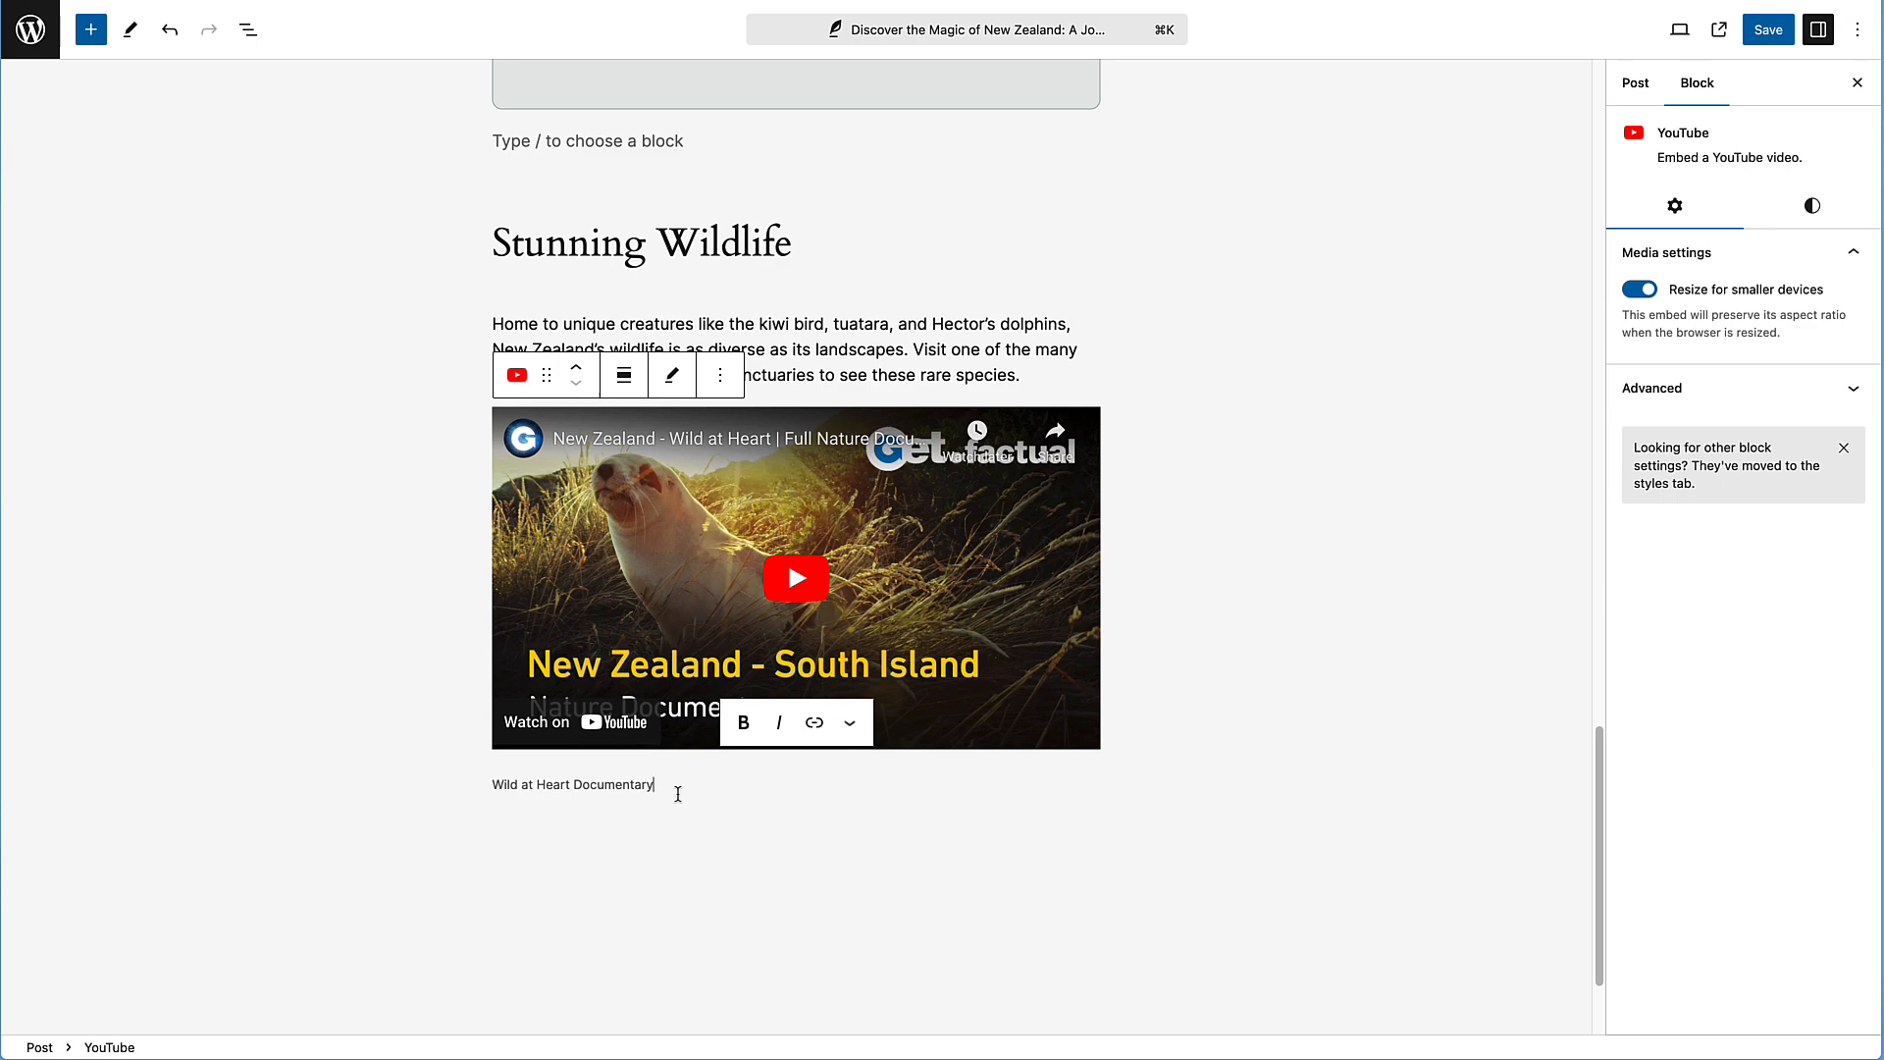
{"action": "key", "text": "Return"}
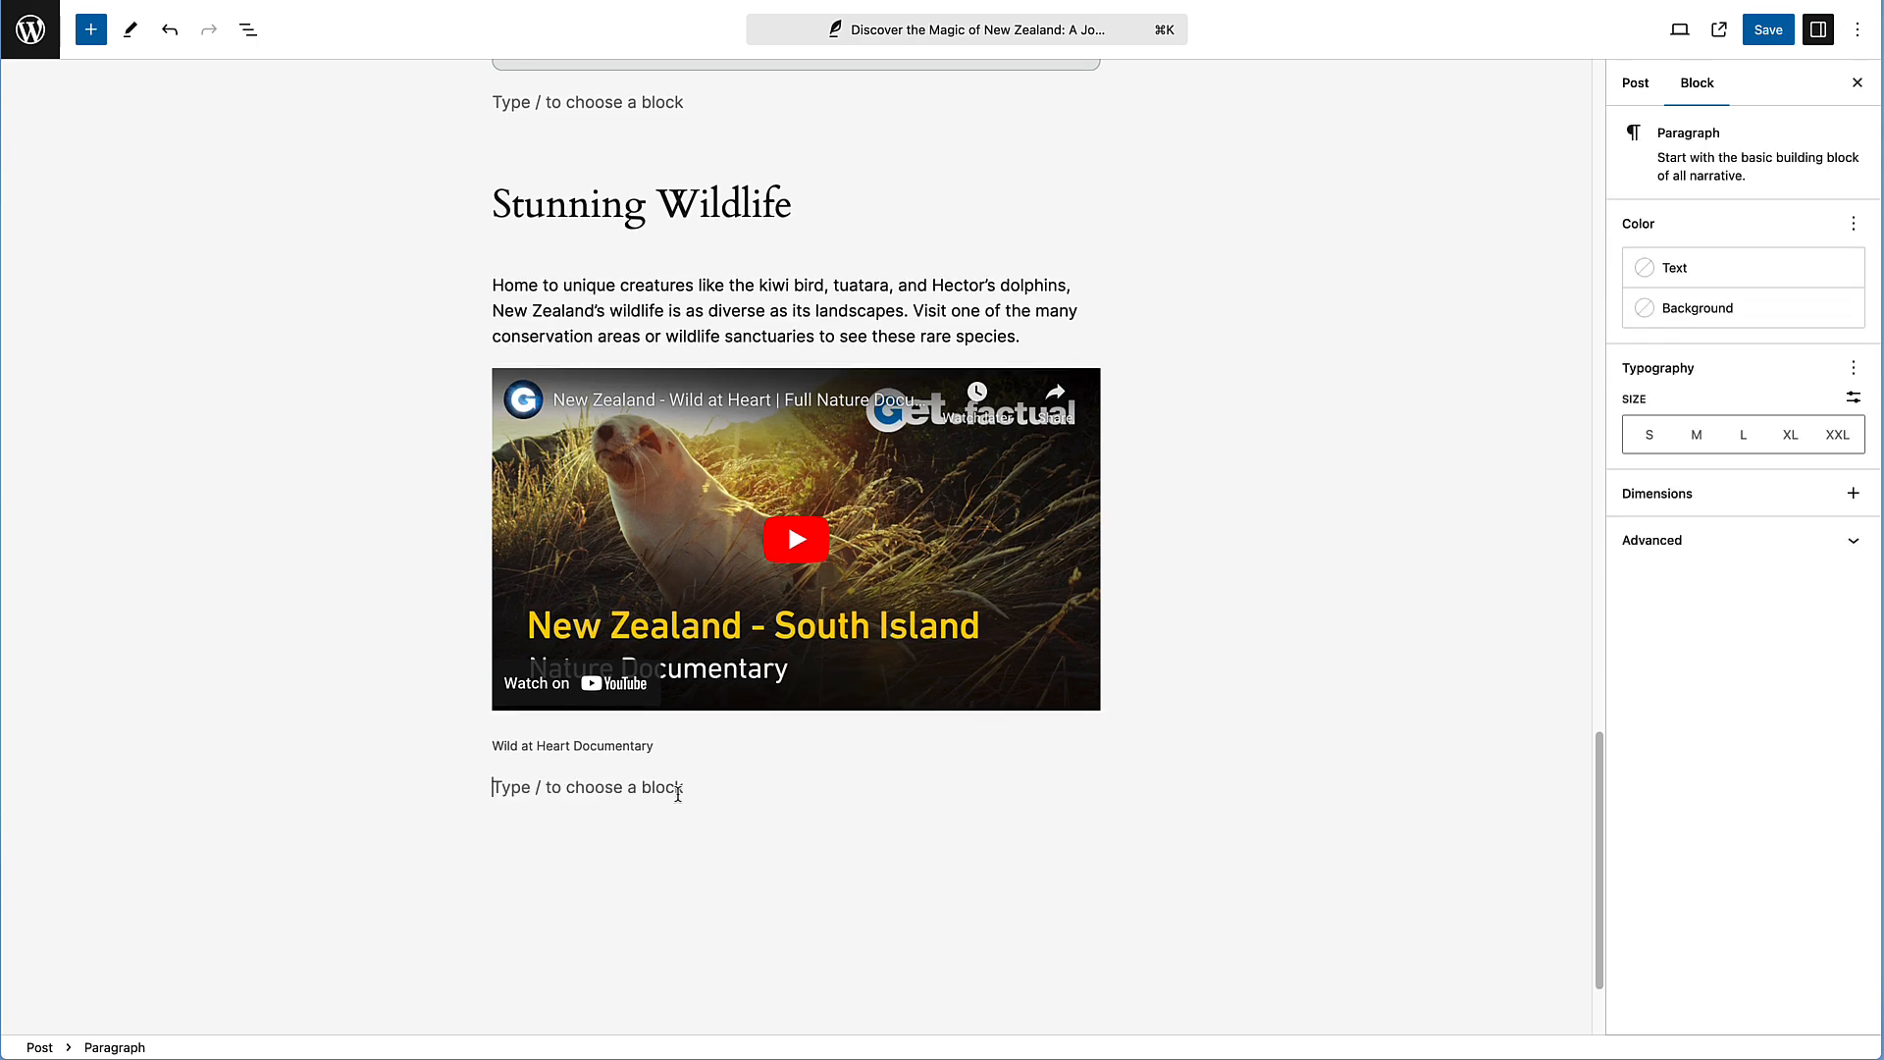
{"action": "type", "text": "/"}
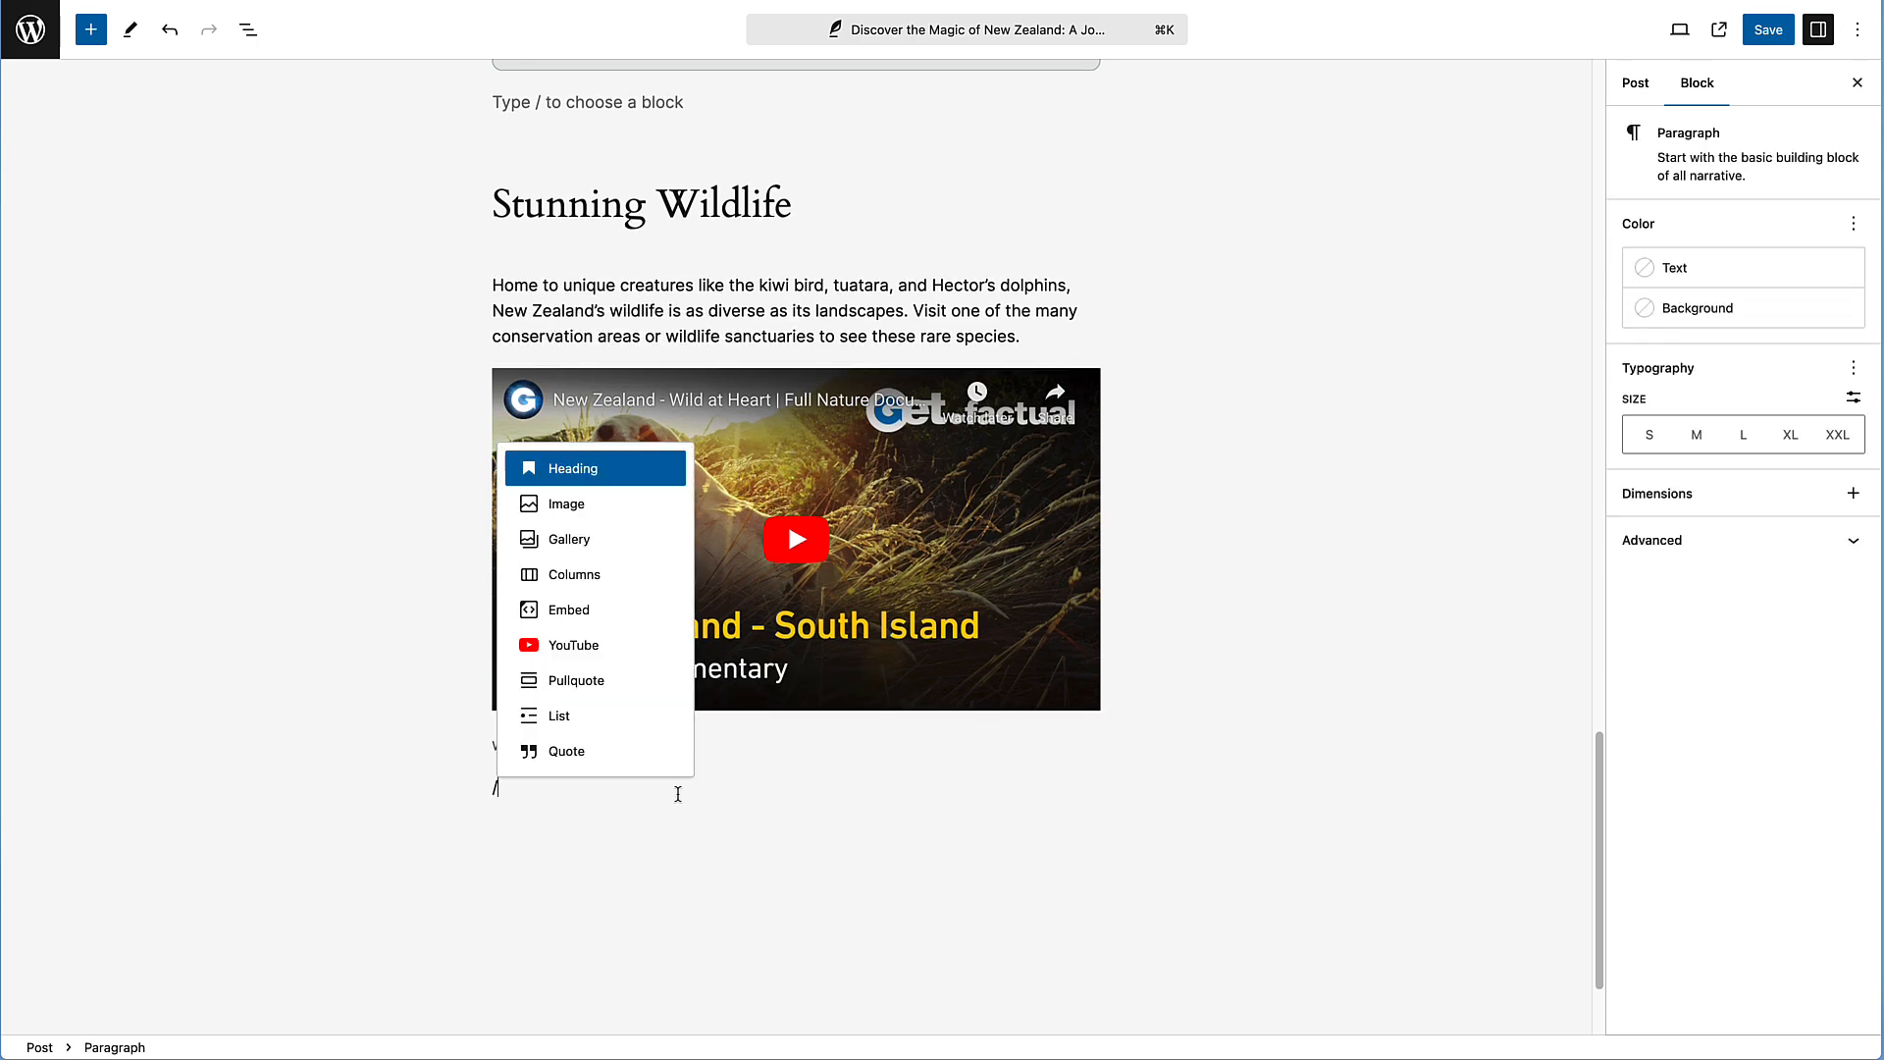
{"action": "type", "text": "vimeo"}
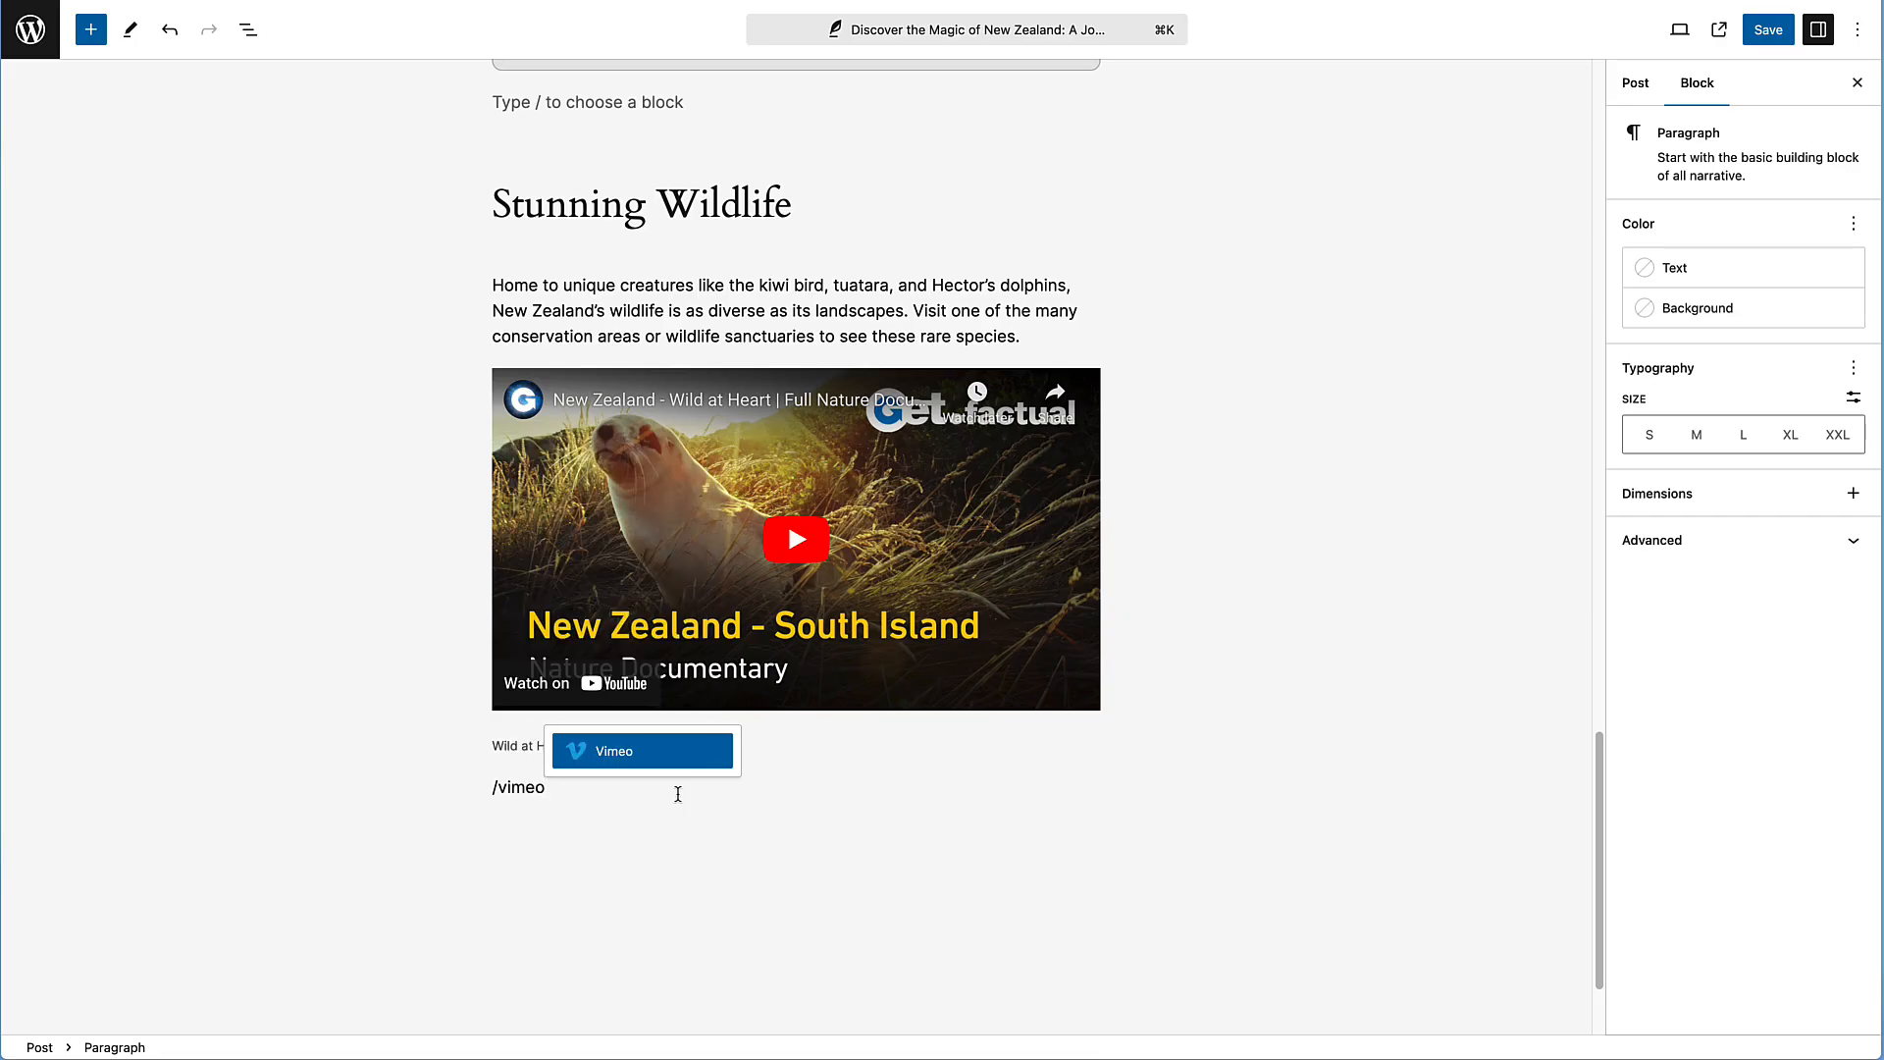
{"action": "key", "text": "BackSpace"}
{"action": "key", "text": "BackSpace"}
{"action": "key", "text": "BackSpace"}
{"action": "key", "text": "BackSpace"}
{"action": "key", "text": "BackSpace"}
{"action": "key", "text": "BackSpace"}
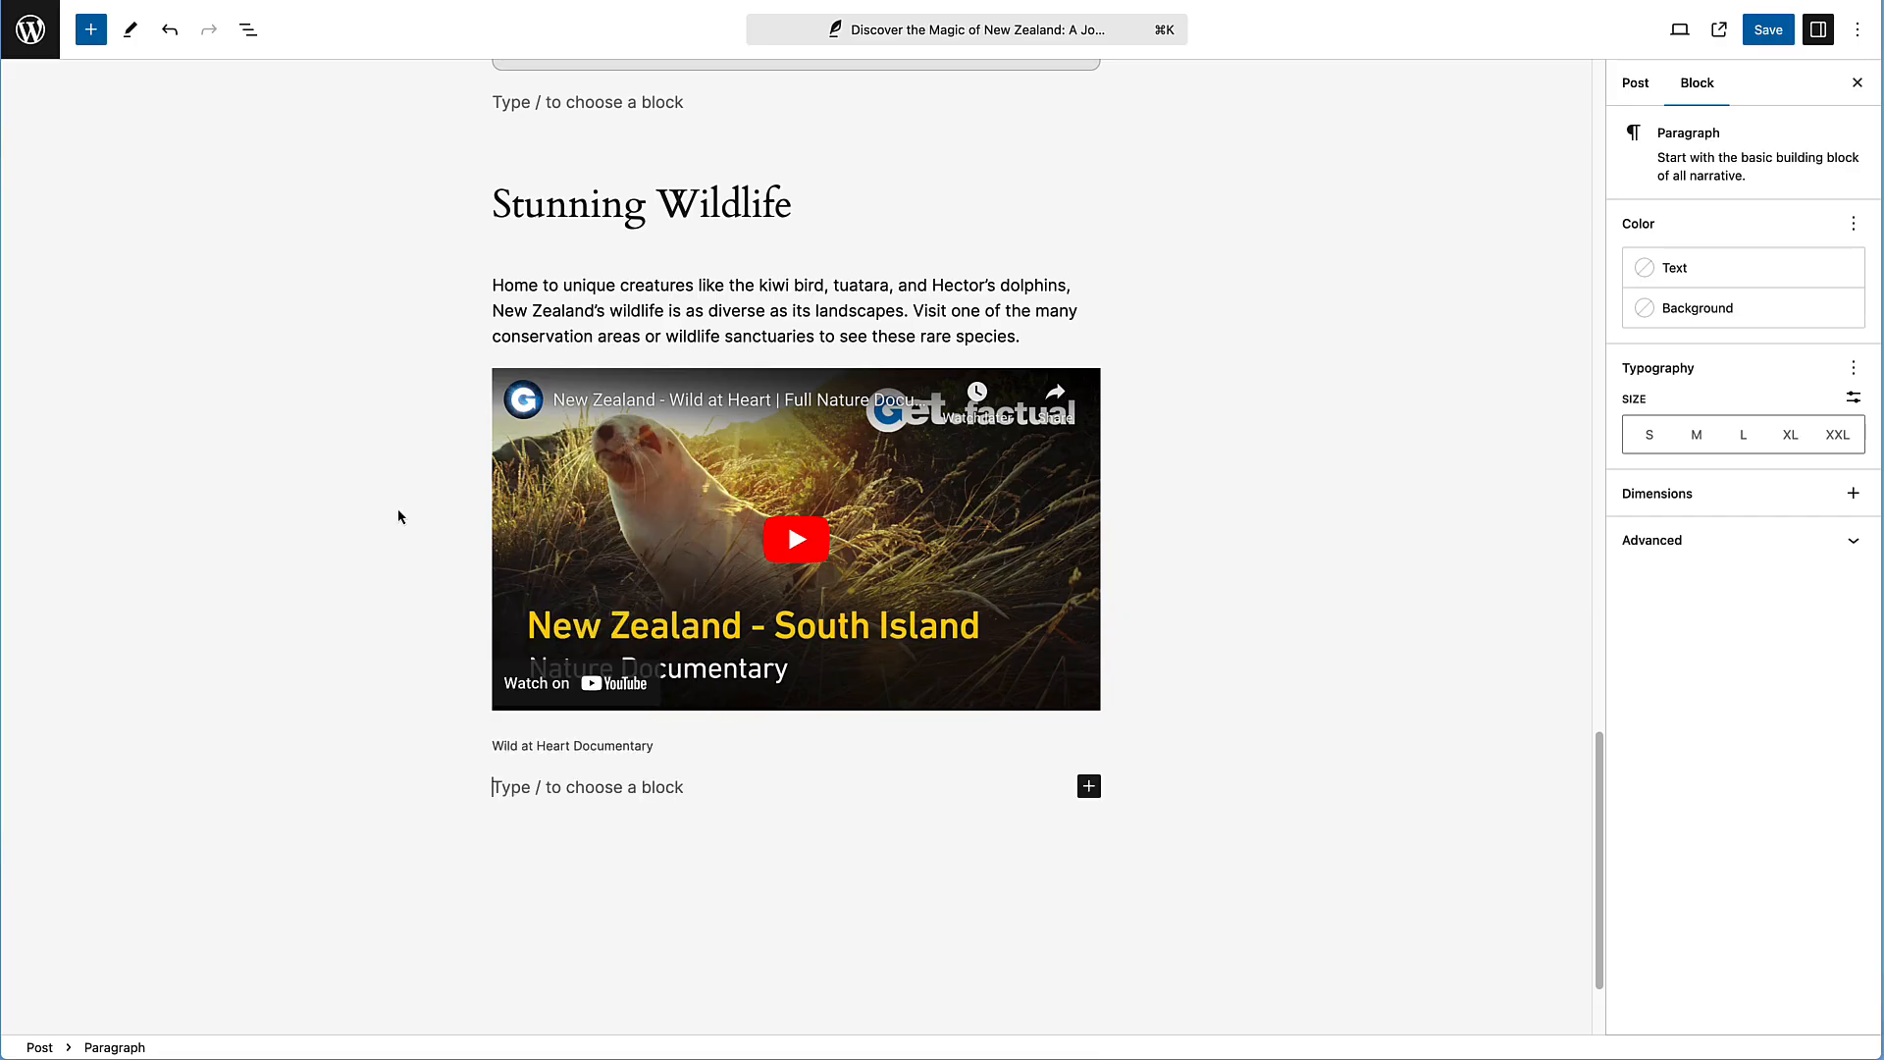
Insert an empty Video block below the YouTube video's caption, then delete it
{"action": "left_click", "coordinate": [249, 30]}
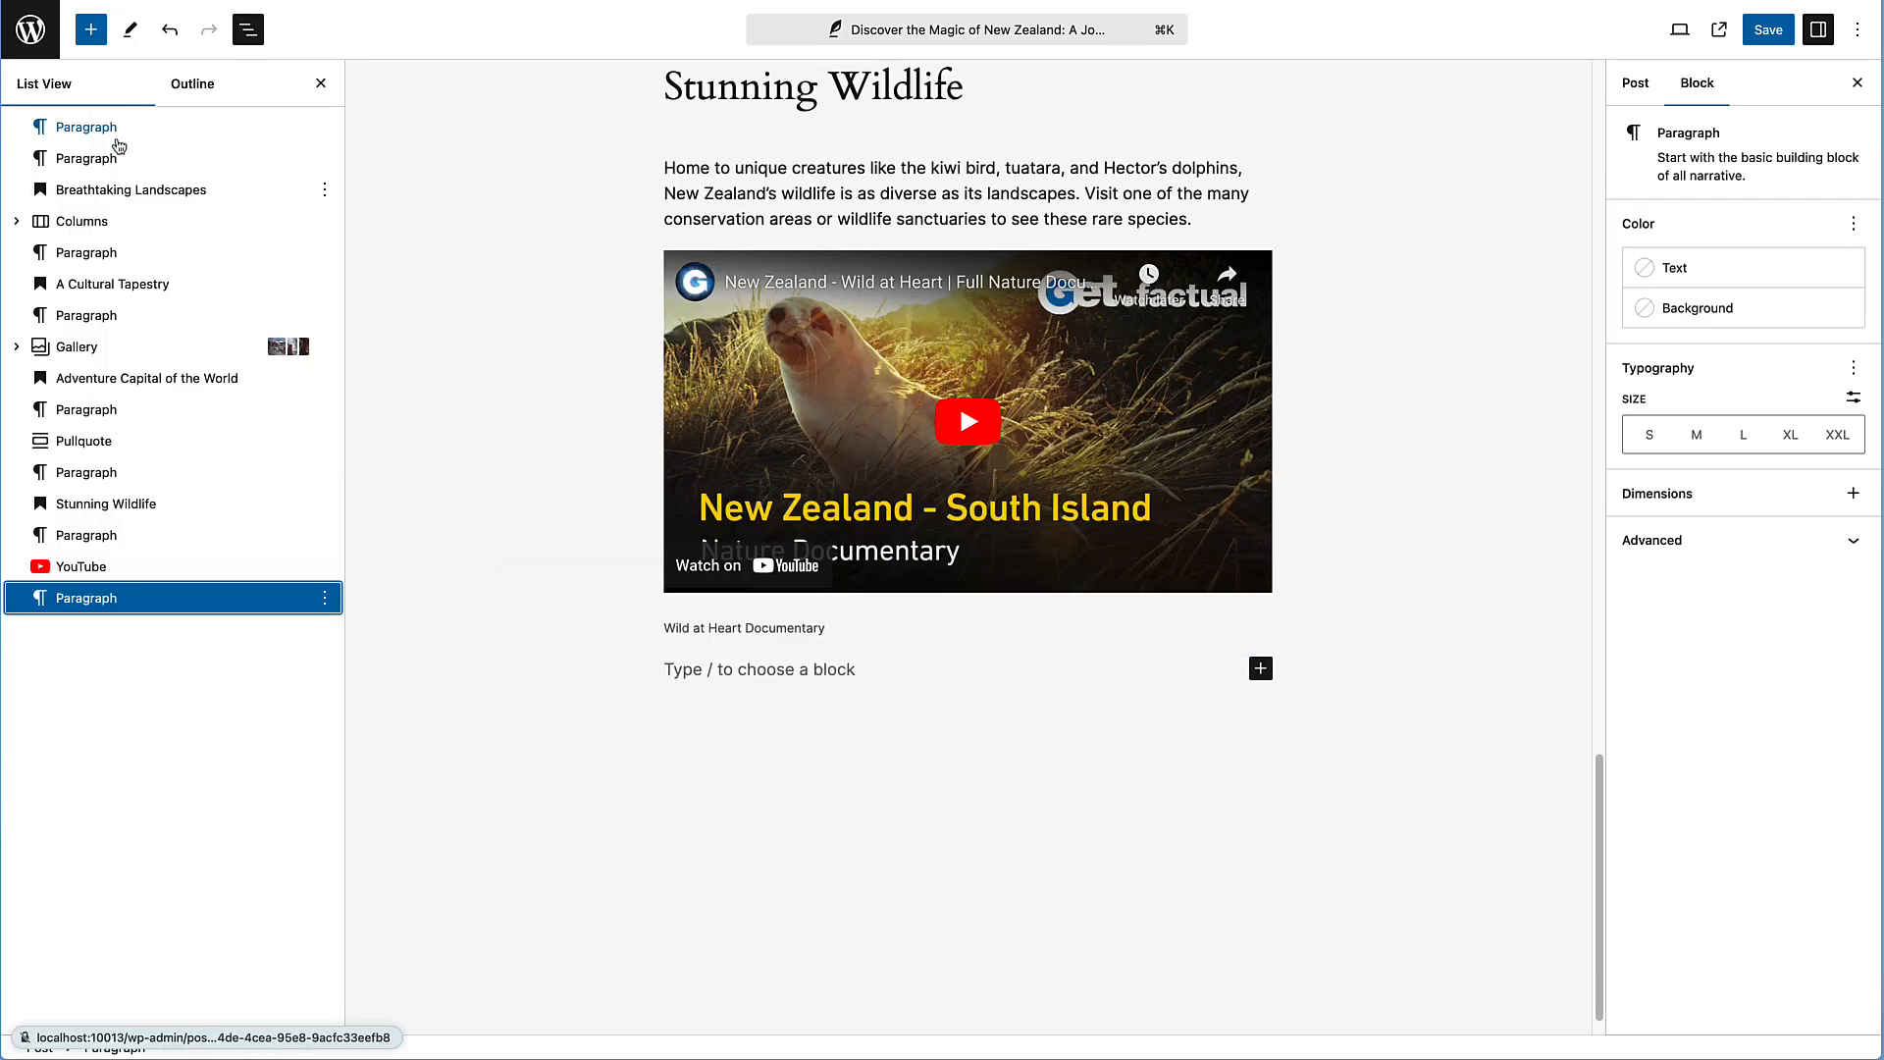
{"action": "left_click", "coordinate": [90, 34]}
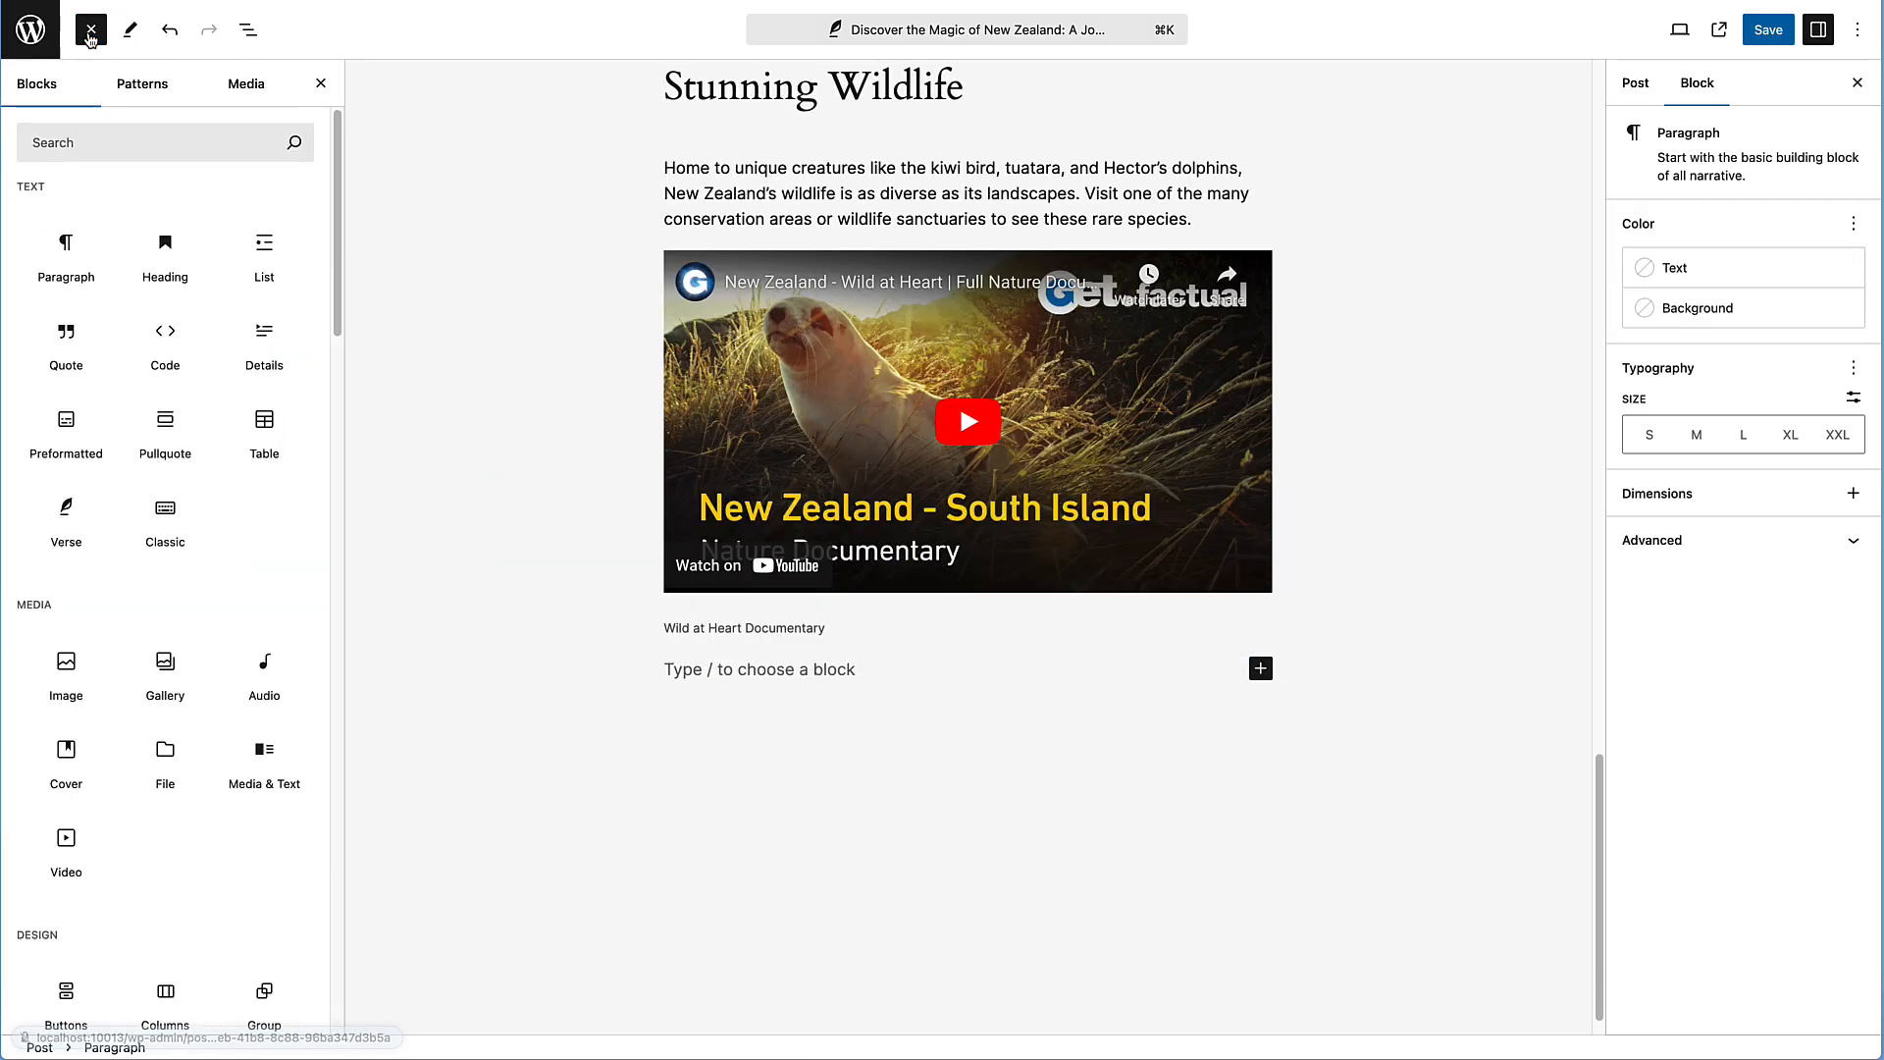
{"action": "mouse_move", "coordinate": [69, 851]}
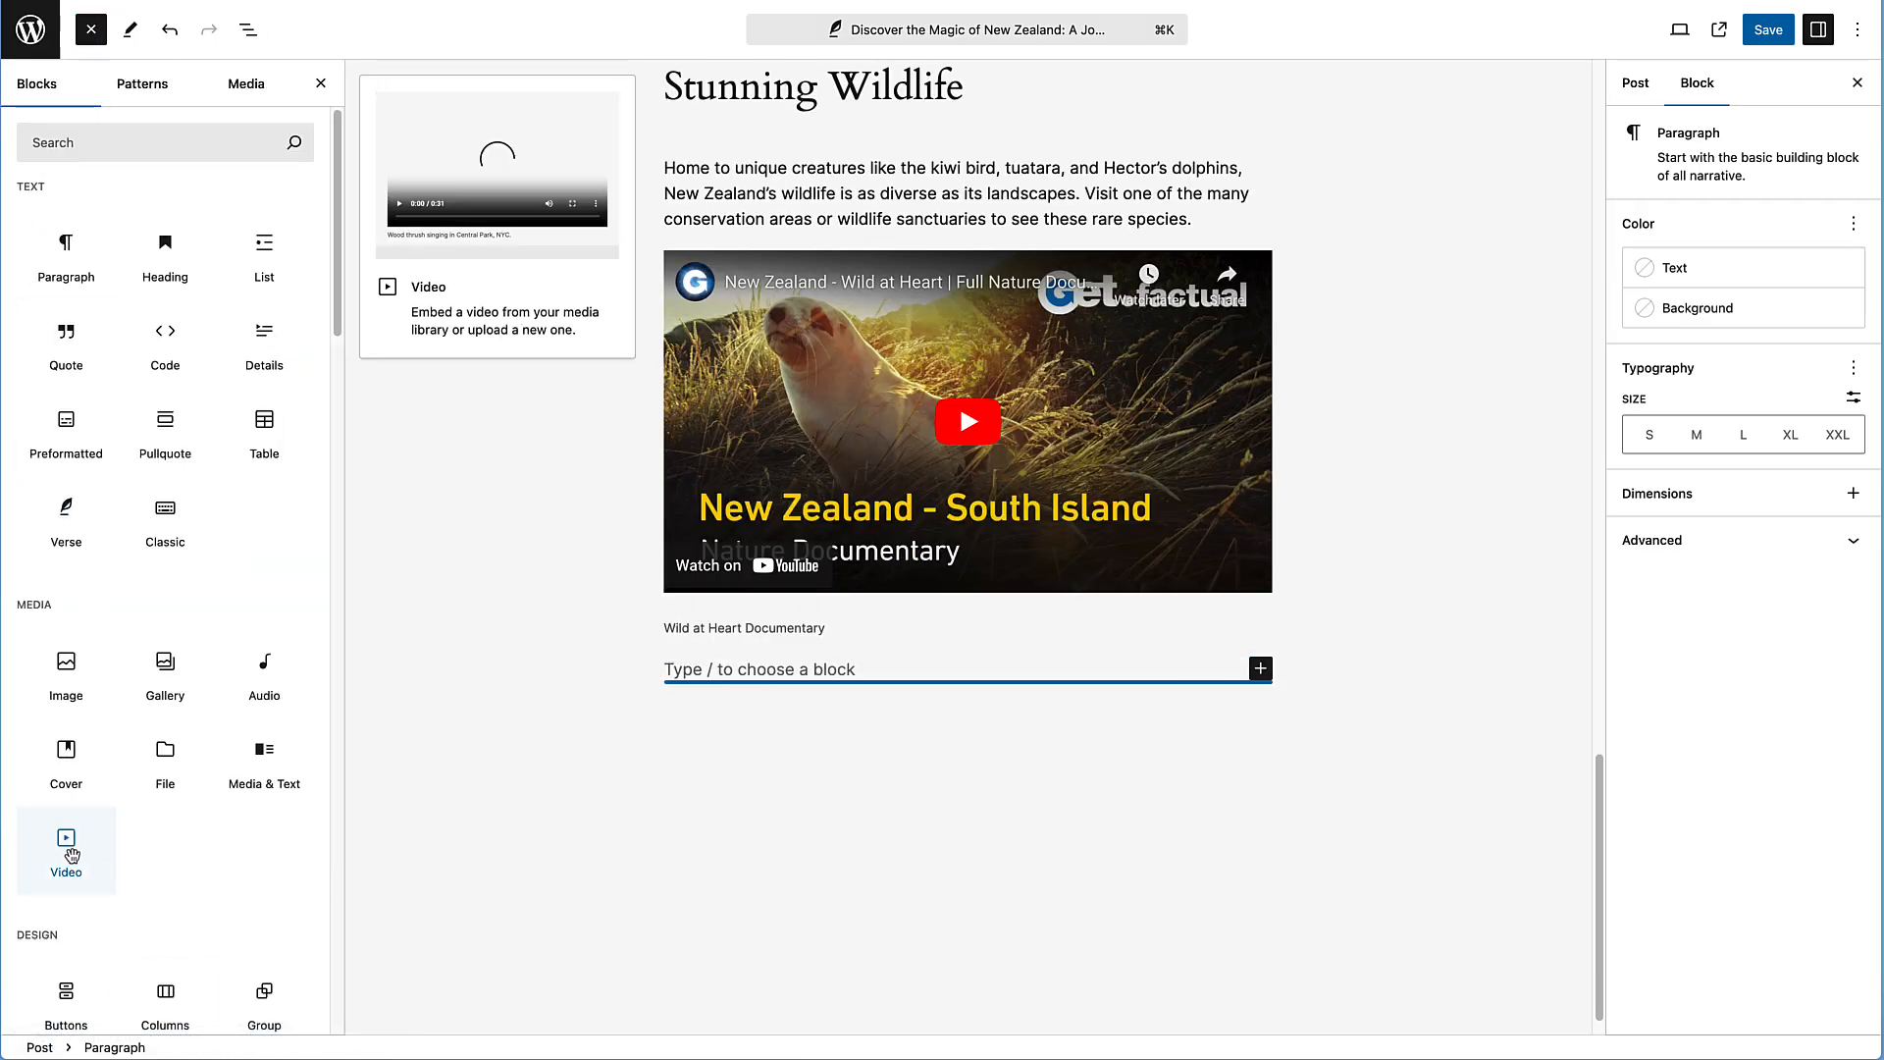
{"action": "left_click", "coordinate": [69, 852]}
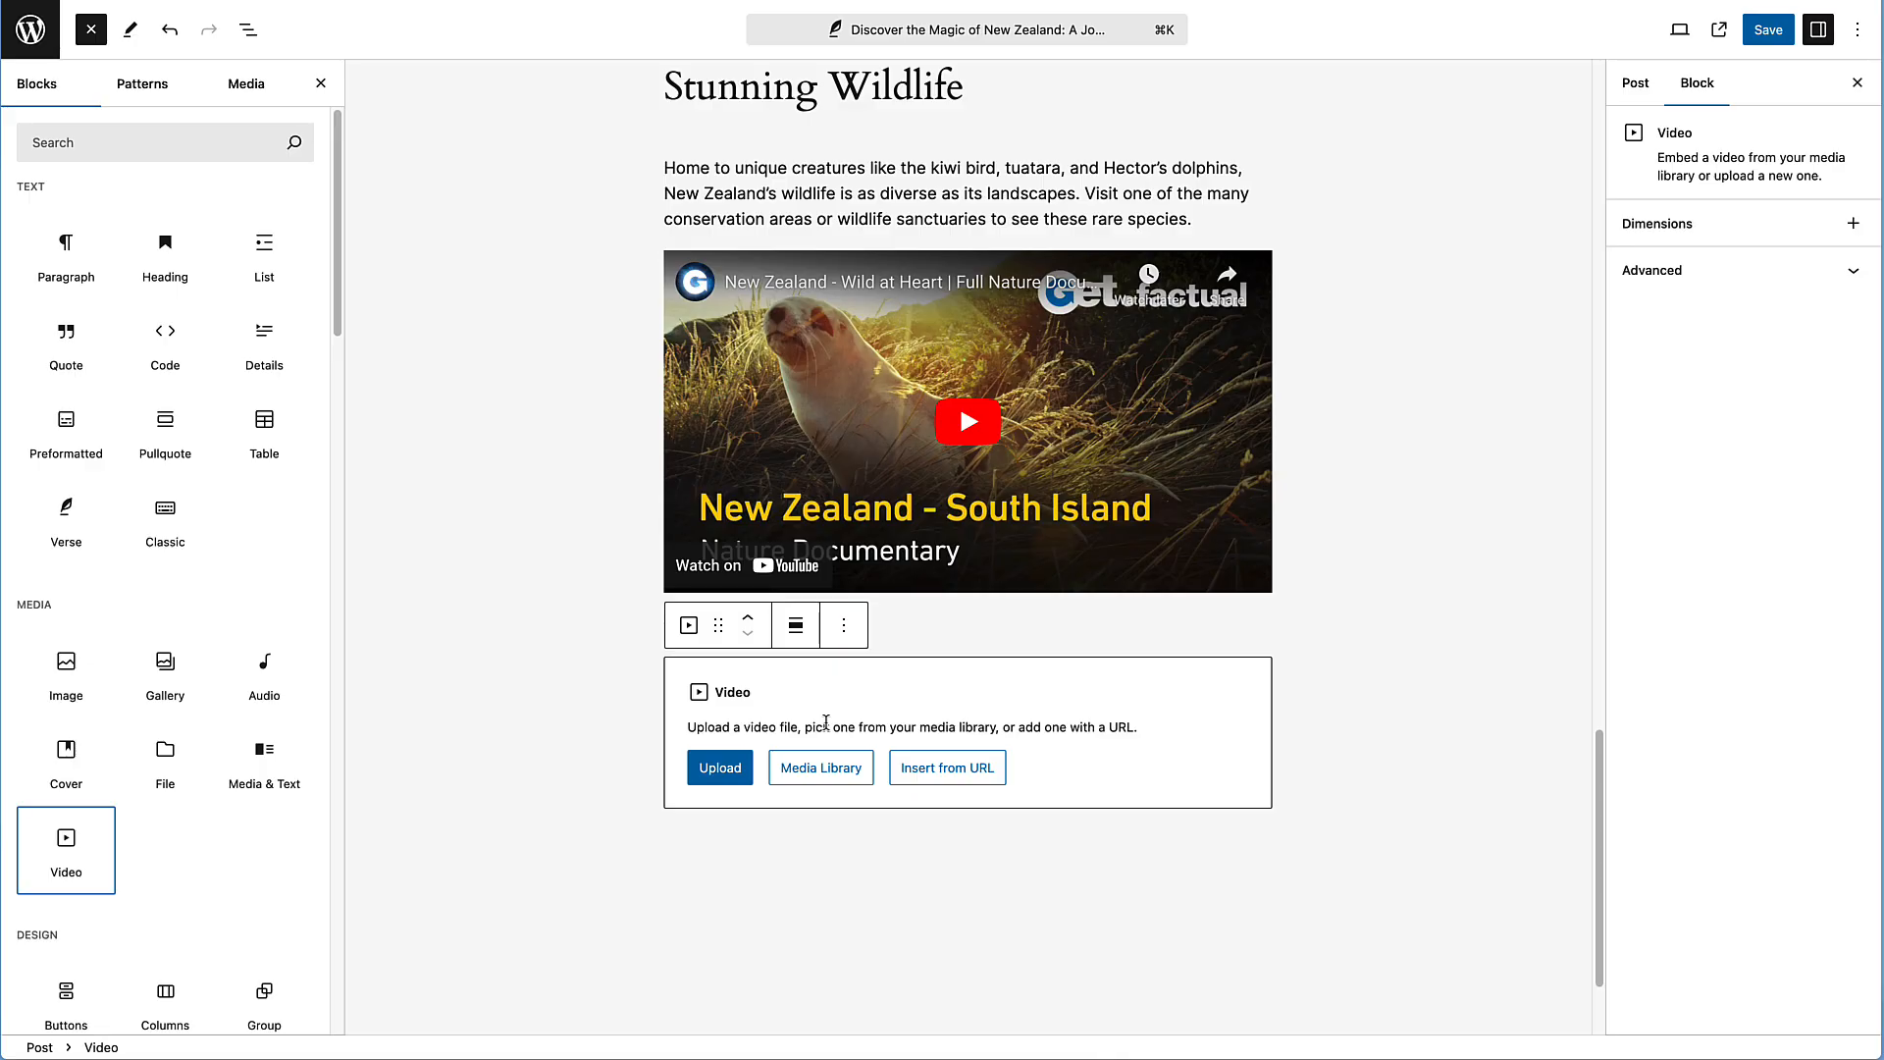
{"action": "left_click", "coordinate": [1373, 658]}
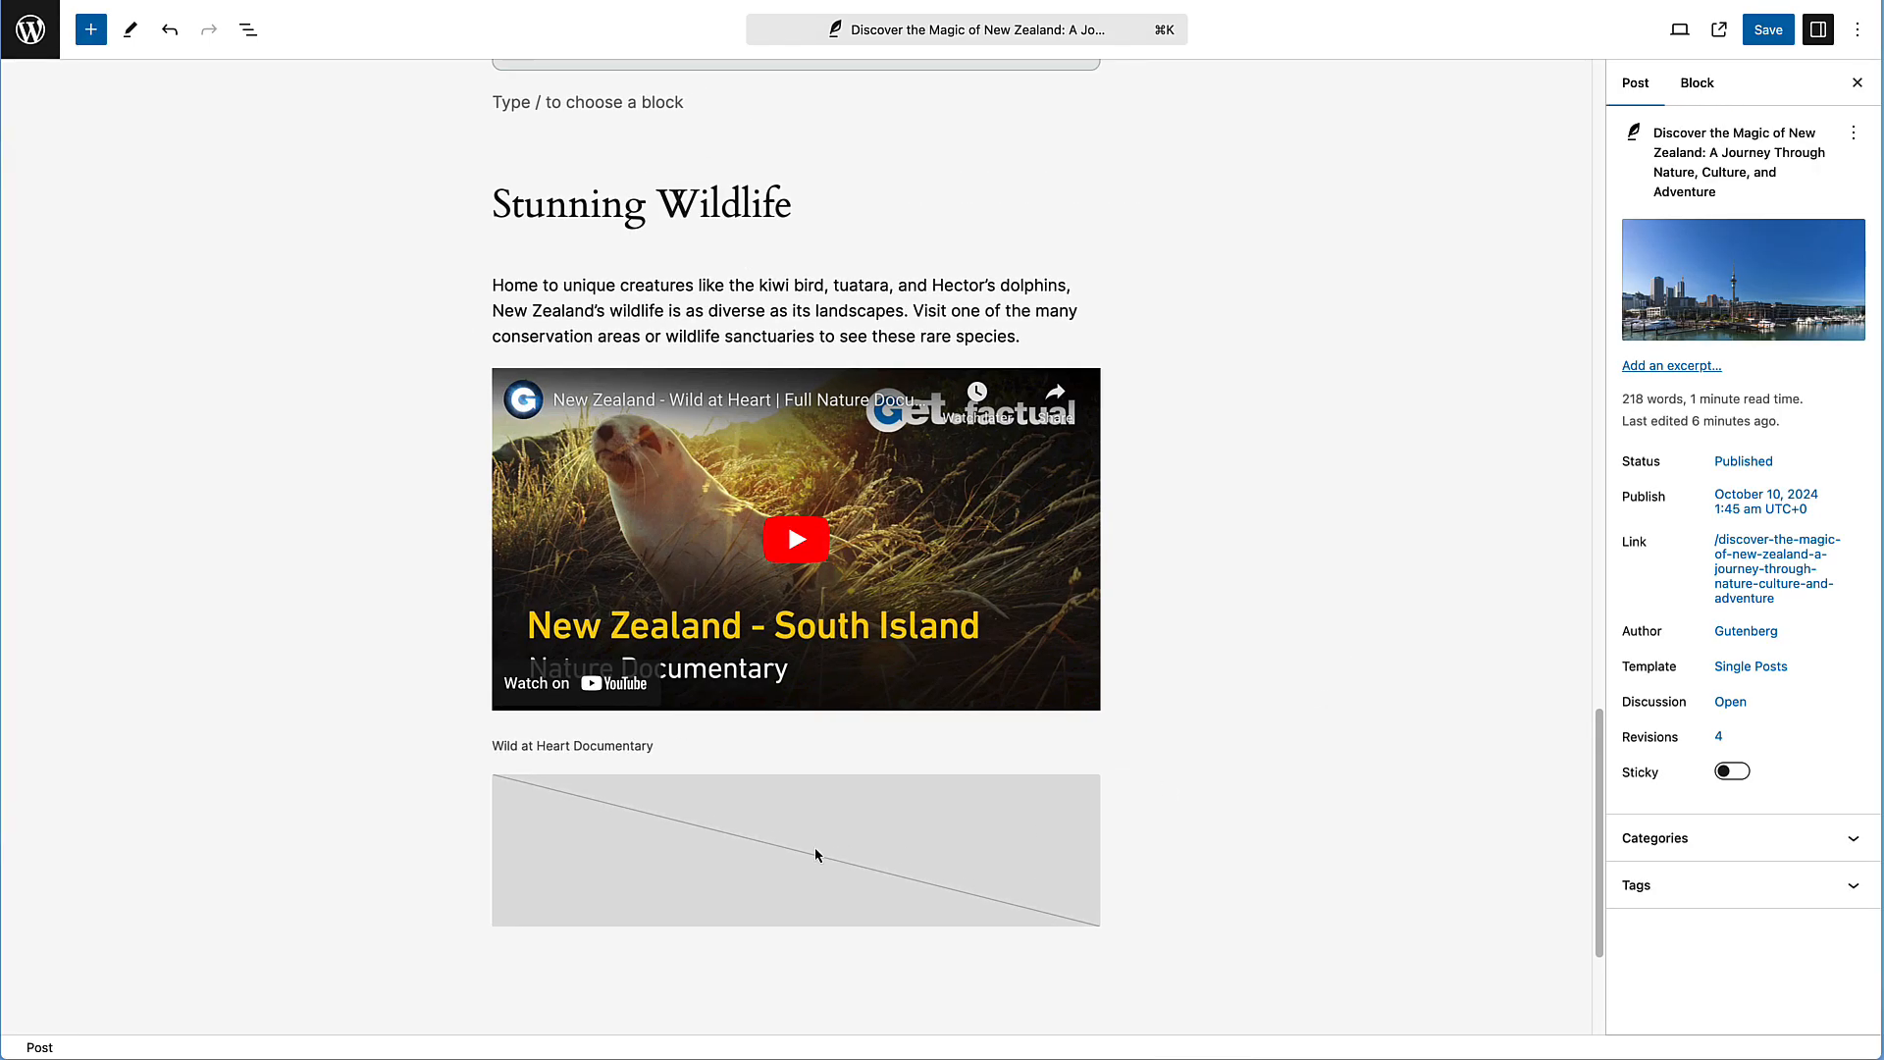
{"action": "left_click", "coordinate": [876, 822]}
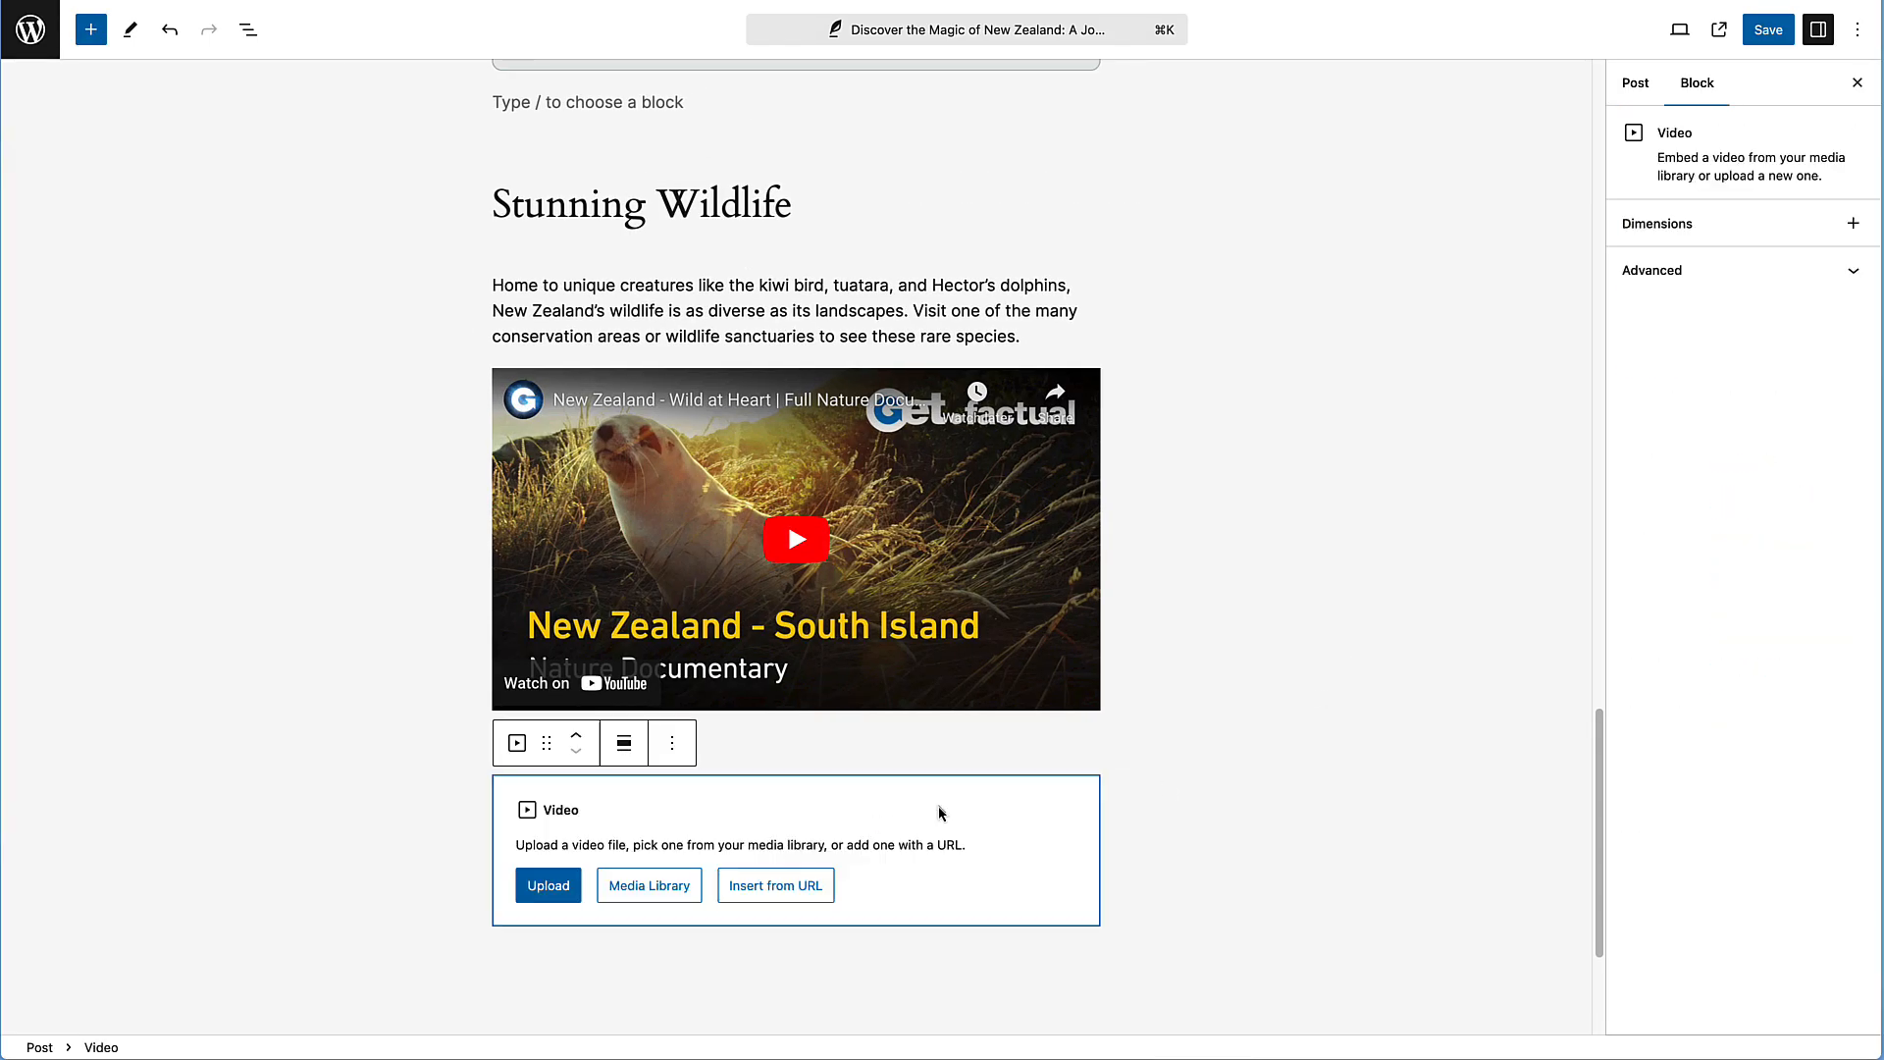
{"action": "key", "text": "BackSpace"}
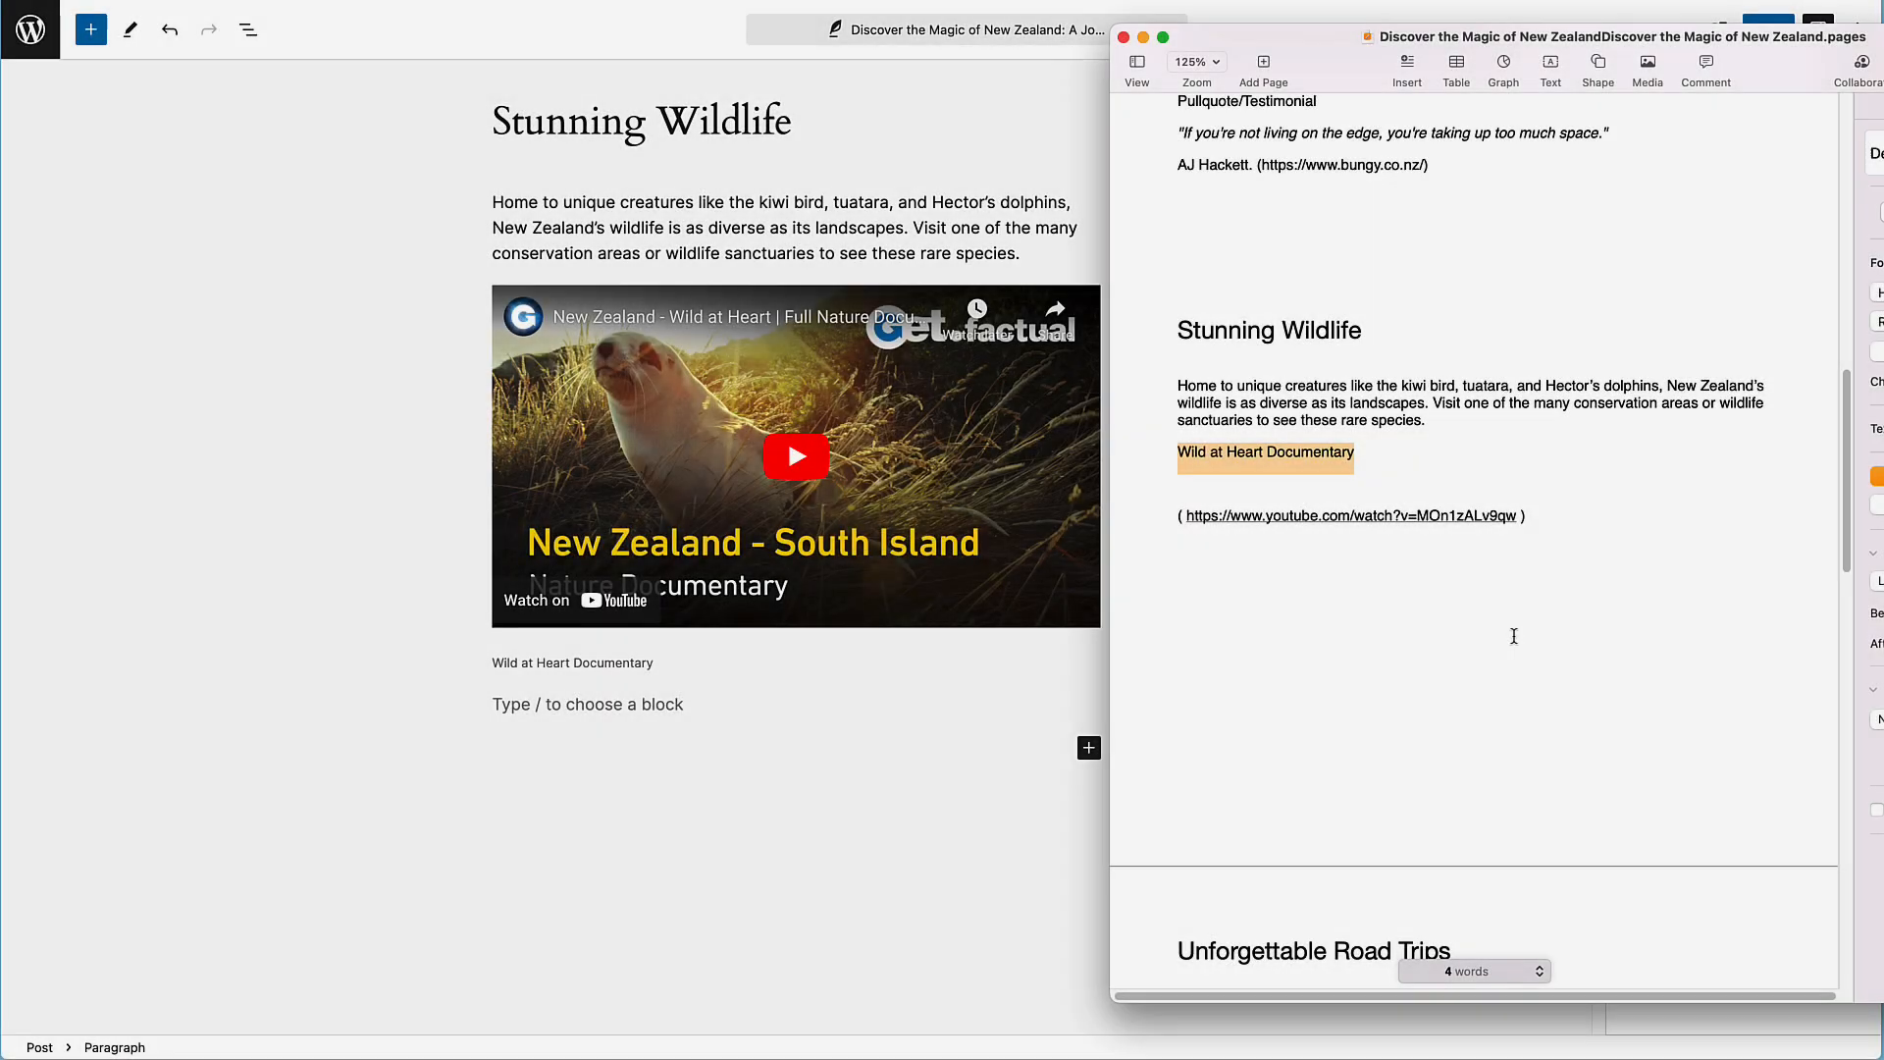
Copy "Unforgettable Road Trips" from Pages and paste it into a new heading block below the YouTube video
{"action": "scroll", "coordinate": [1514, 635], "scroll_direction": "down", "scroll_amount": 3}
{"action": "scroll", "coordinate": [1515, 636], "scroll_direction": "down", "scroll_amount": 5}
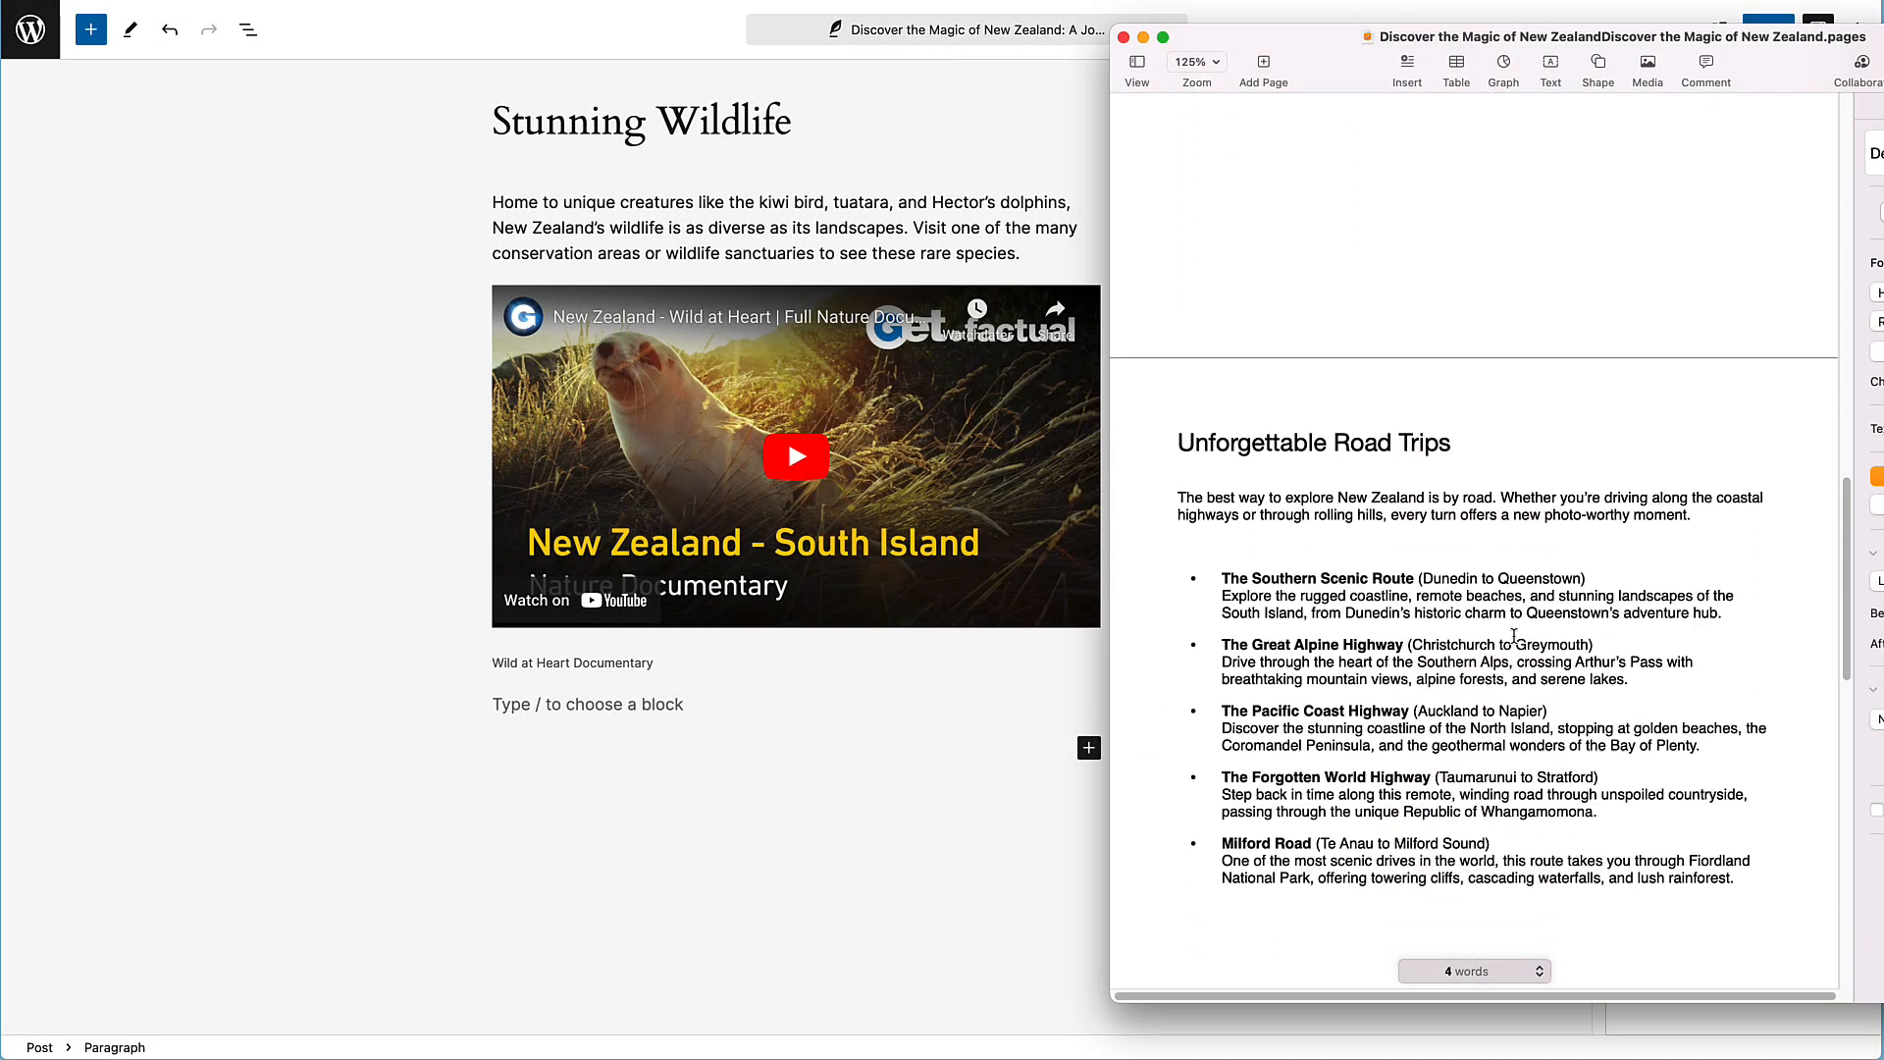
{"action": "triple_click", "coordinate": [1217, 396]}
{"action": "key", "text": "super+c"}
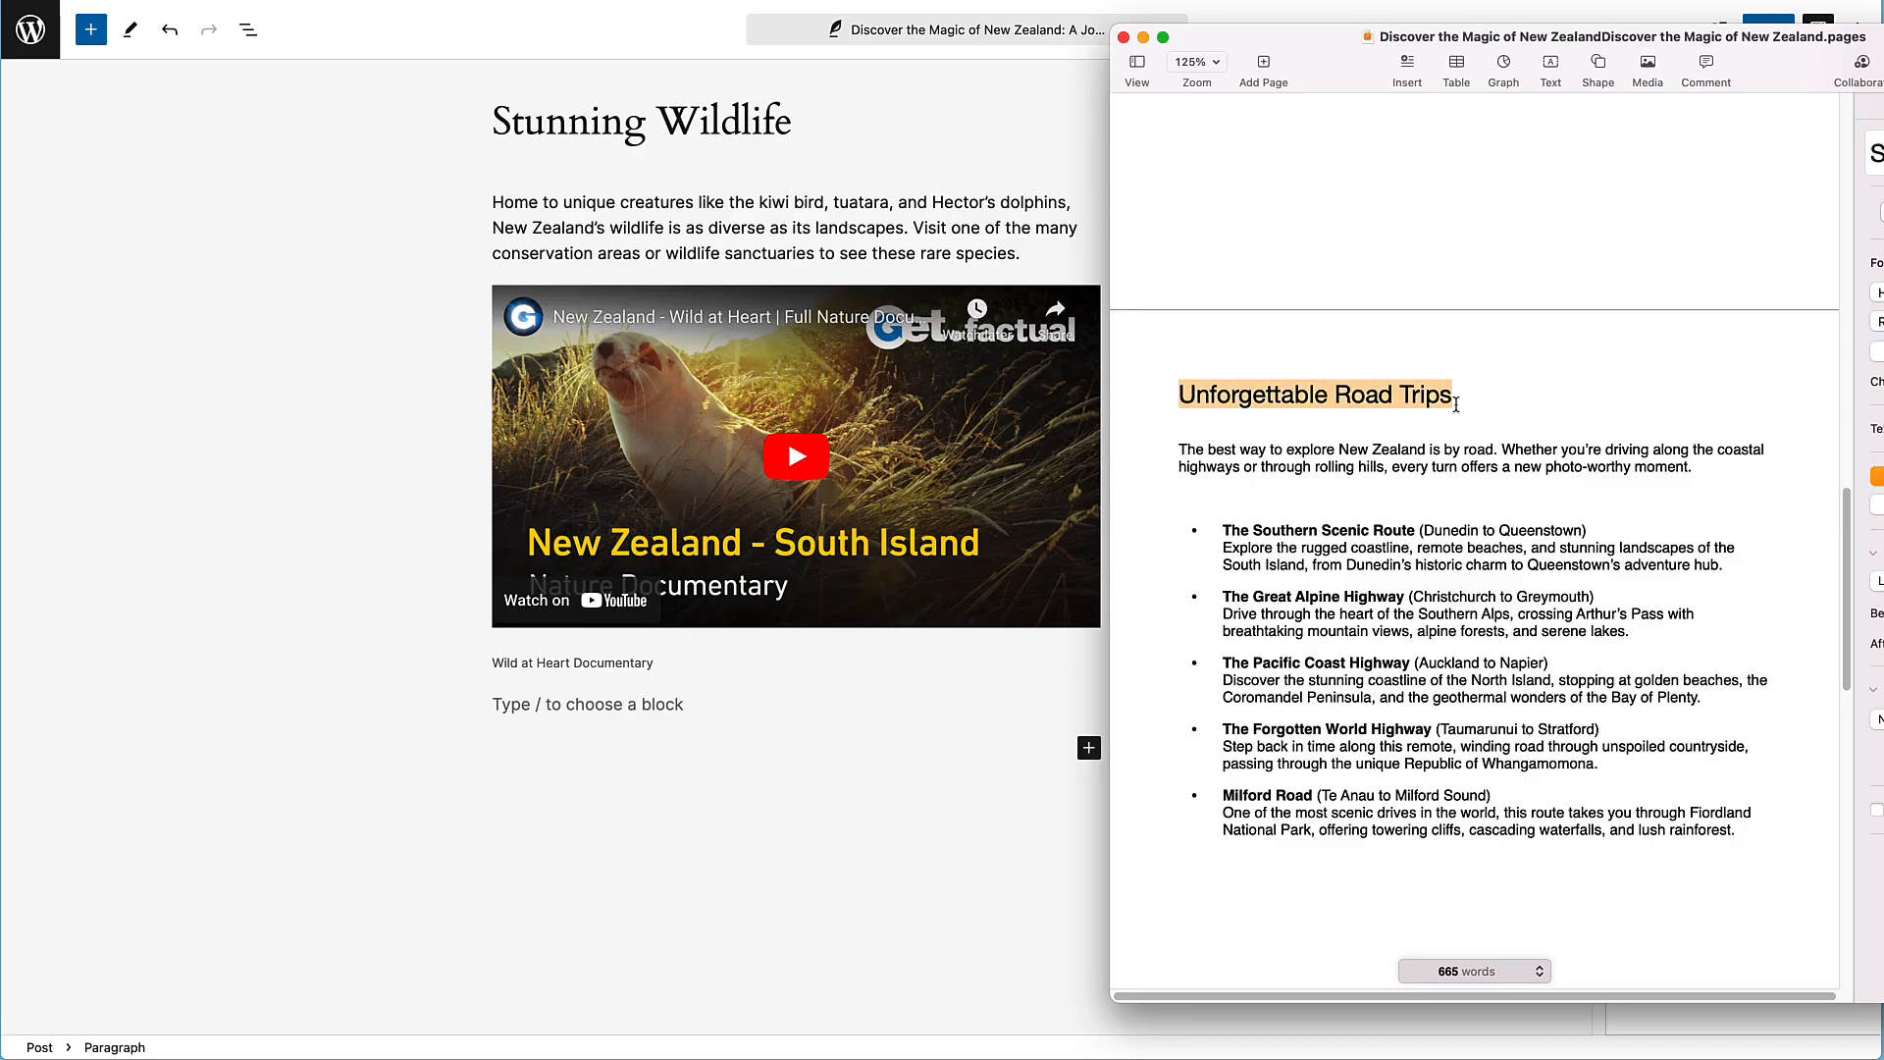
{"action": "left_click", "coordinate": [579, 731]}
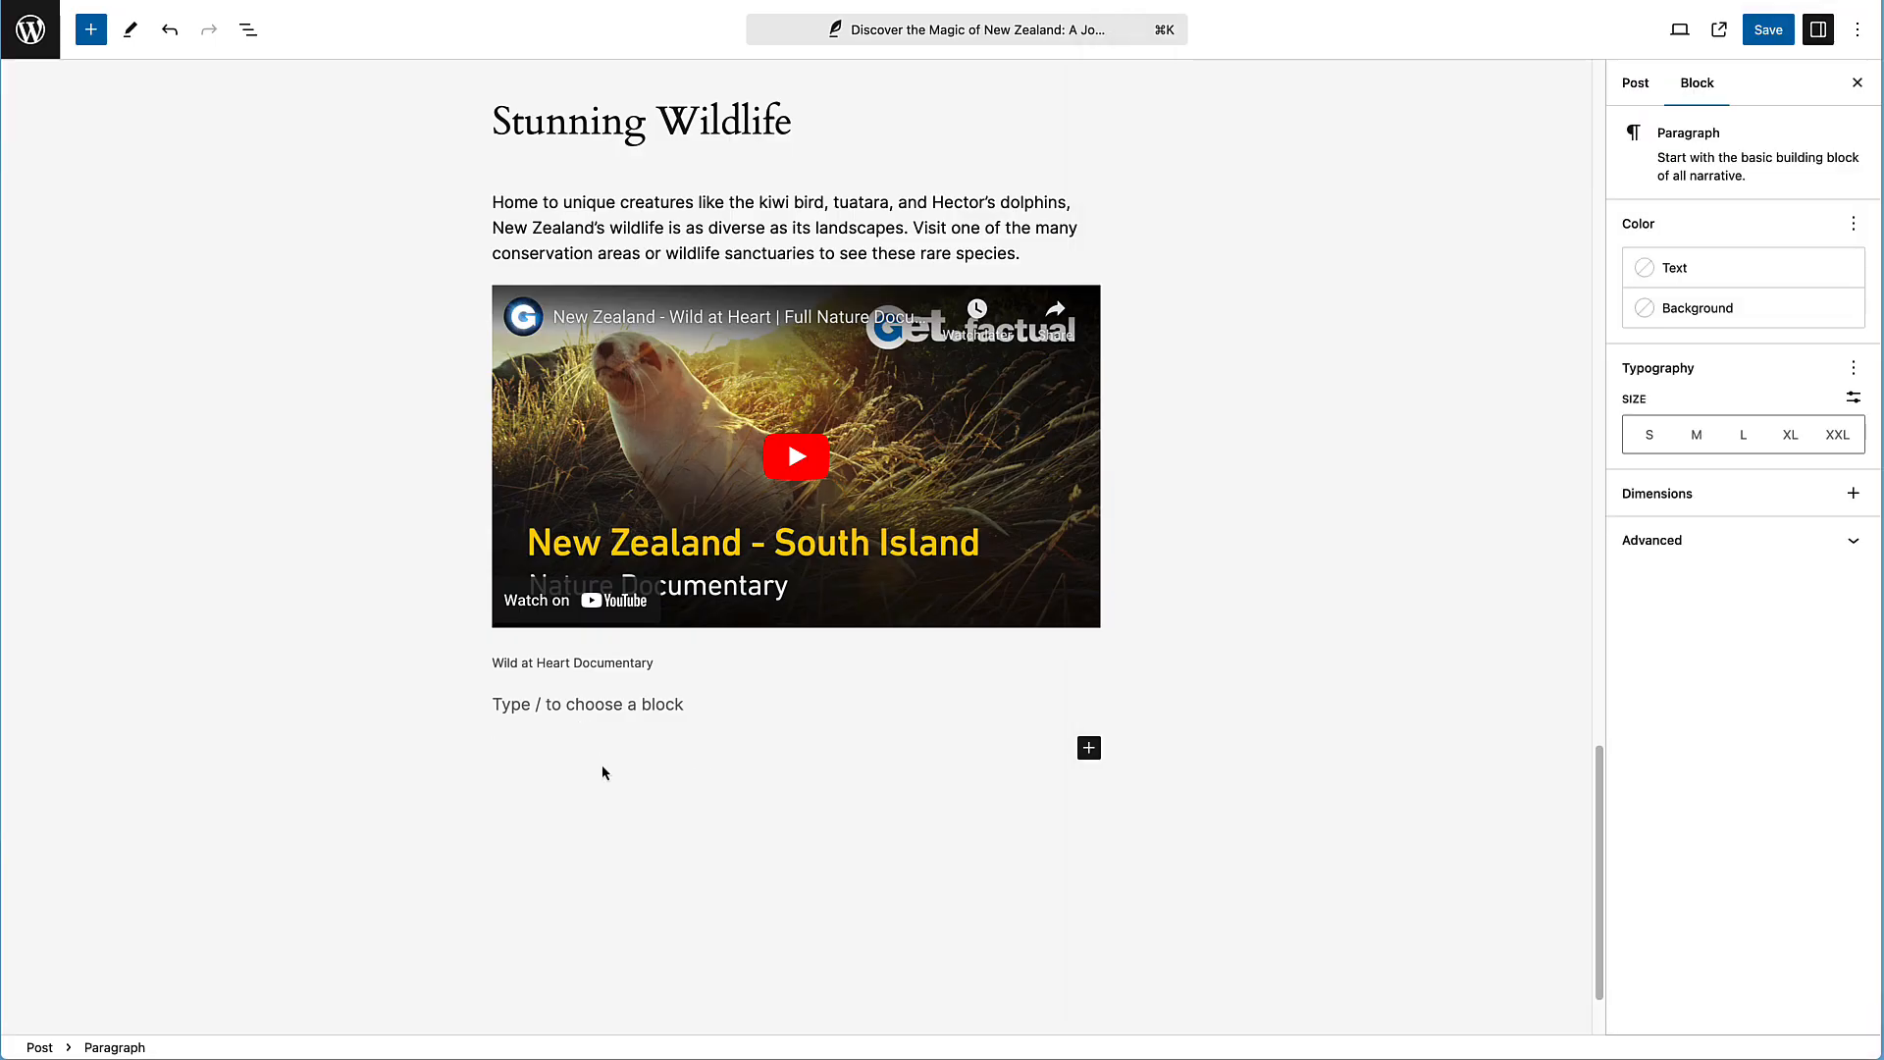
{"action": "type", "text": "/head"}
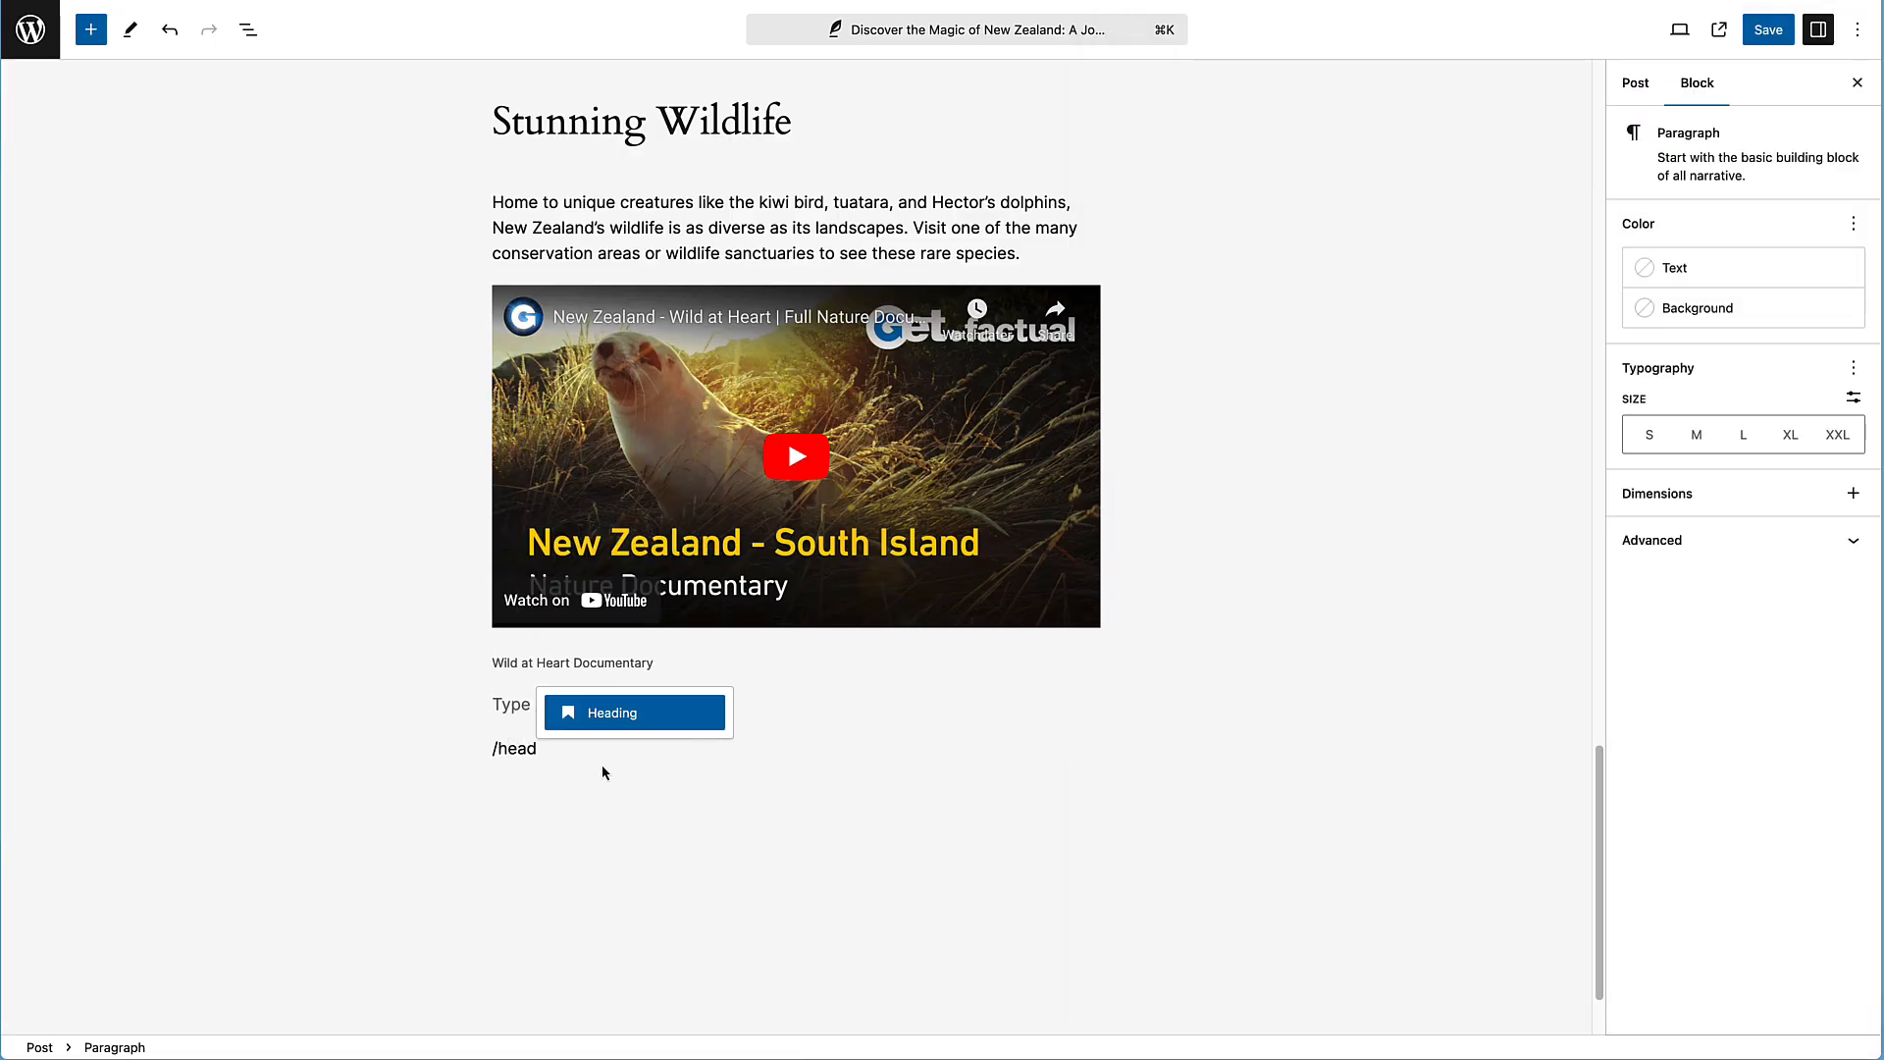
{"action": "key", "text": "Return"}
{"action": "key", "text": "super+v"}
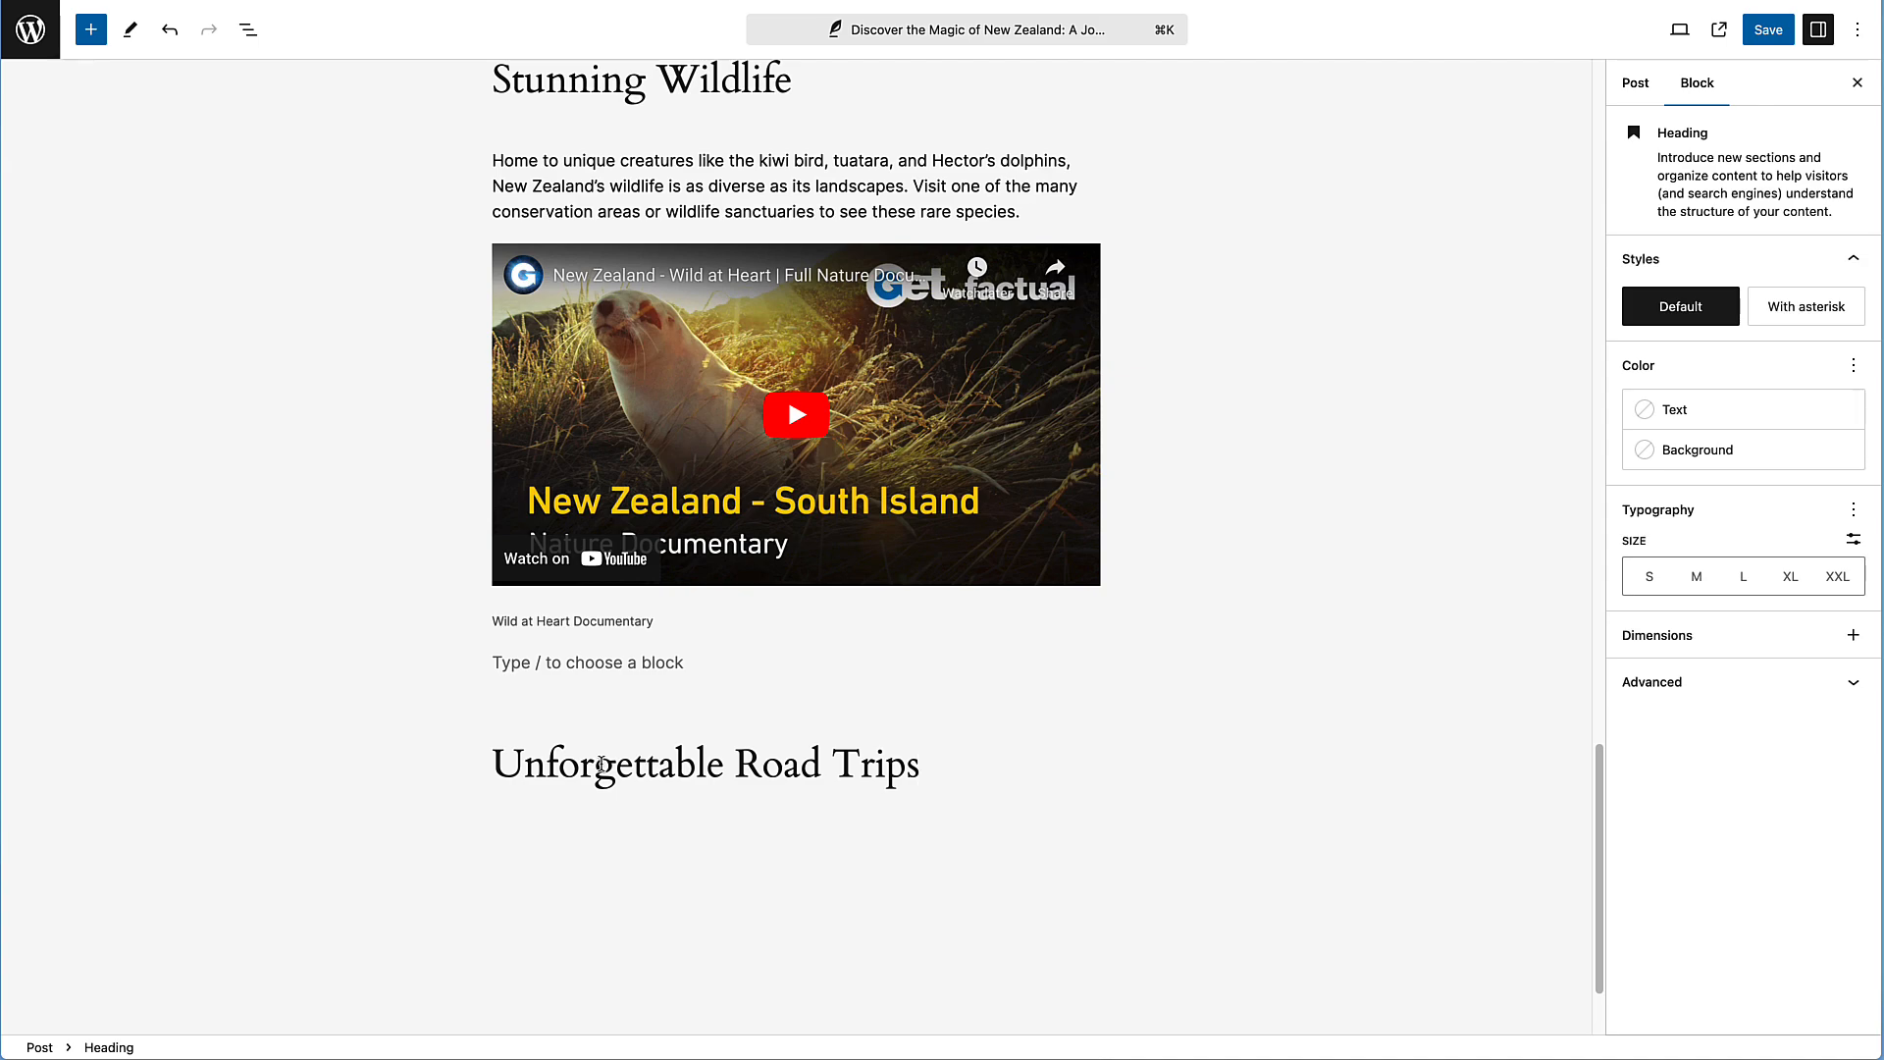
Start a new paragraph below the Unforgettable Road Trips heading and remove the extra blank line above the heading text
{"action": "key", "text": "Return"}
{"action": "key", "text": "Up"}
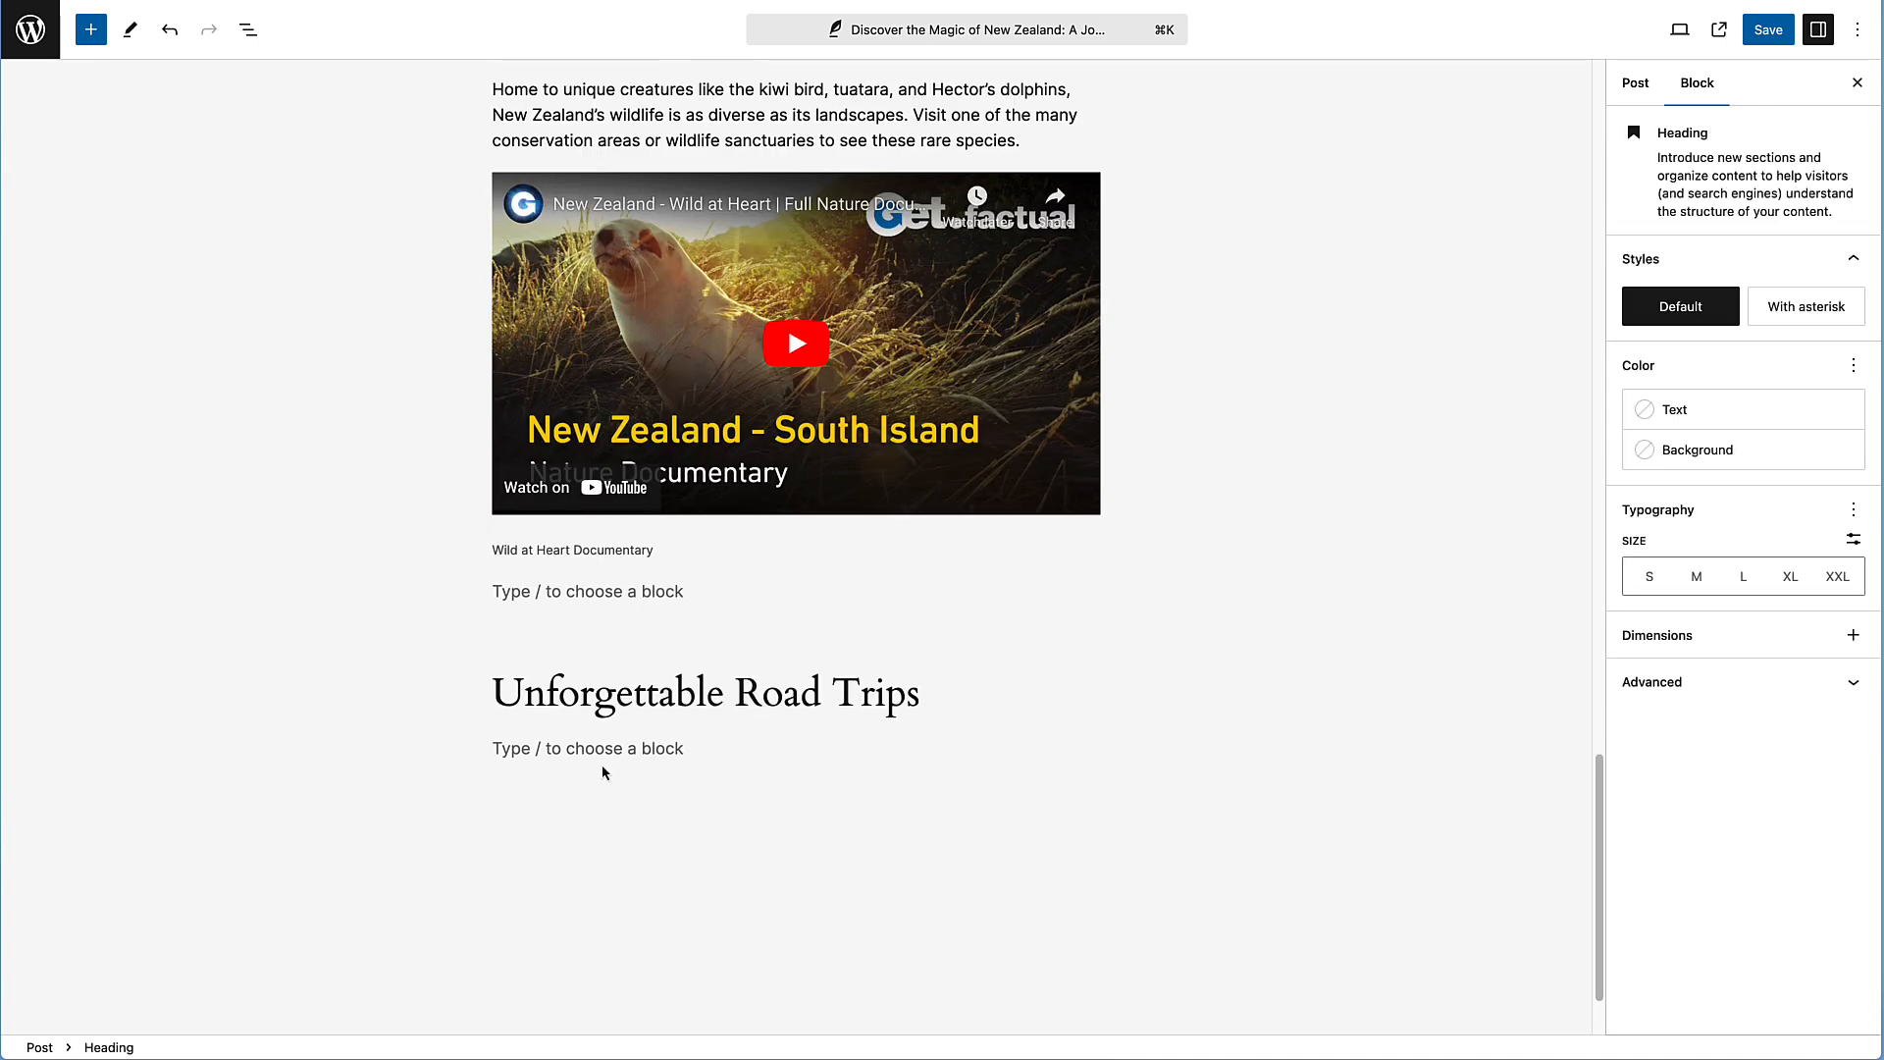
{"action": "key", "text": "Delete"}
Copy the "The best way to explore New Zealand is by road" paragraph from Pages and paste it below the Unforgettable Road Trips heading
{"action": "left_click_drag", "start_coordinate": [1672, 469], "coordinate": [1725, 474]}
{"action": "key", "text": "super+c"}
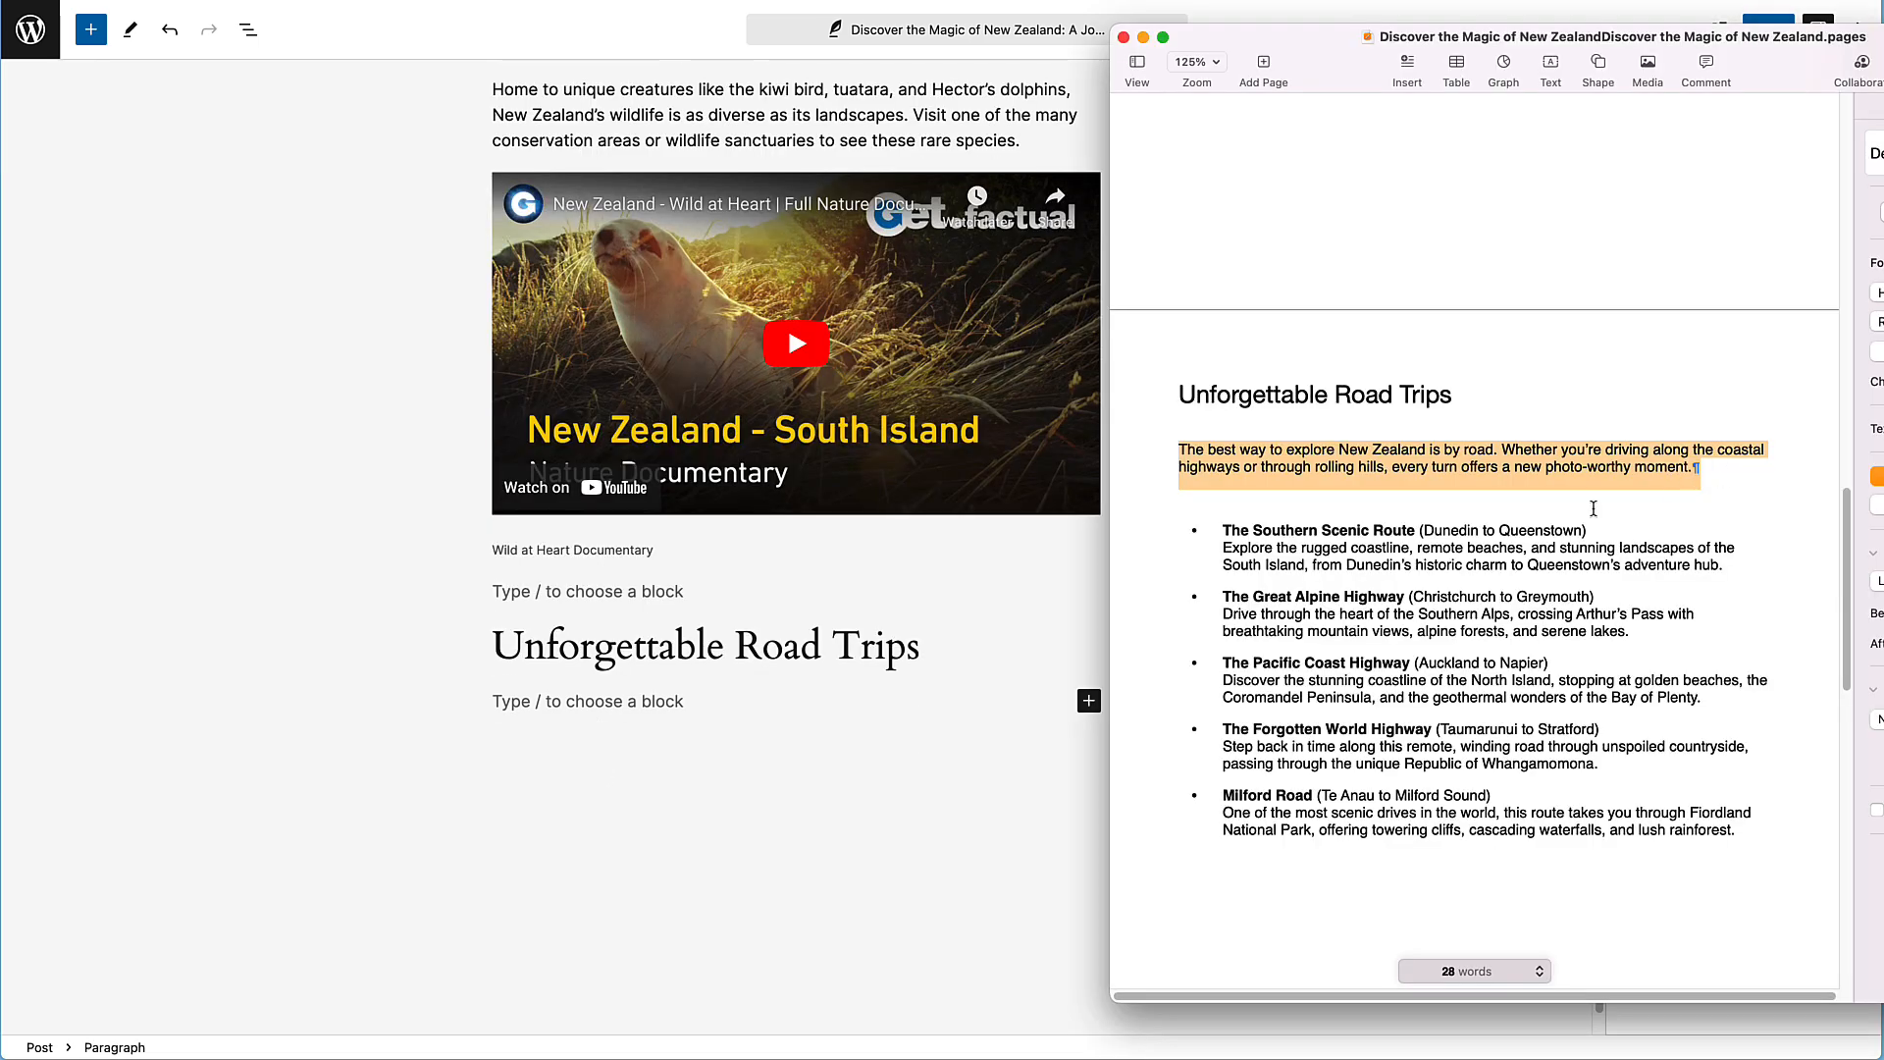
{"action": "left_click", "coordinate": [550, 701]}
{"action": "key", "text": "super+v"}
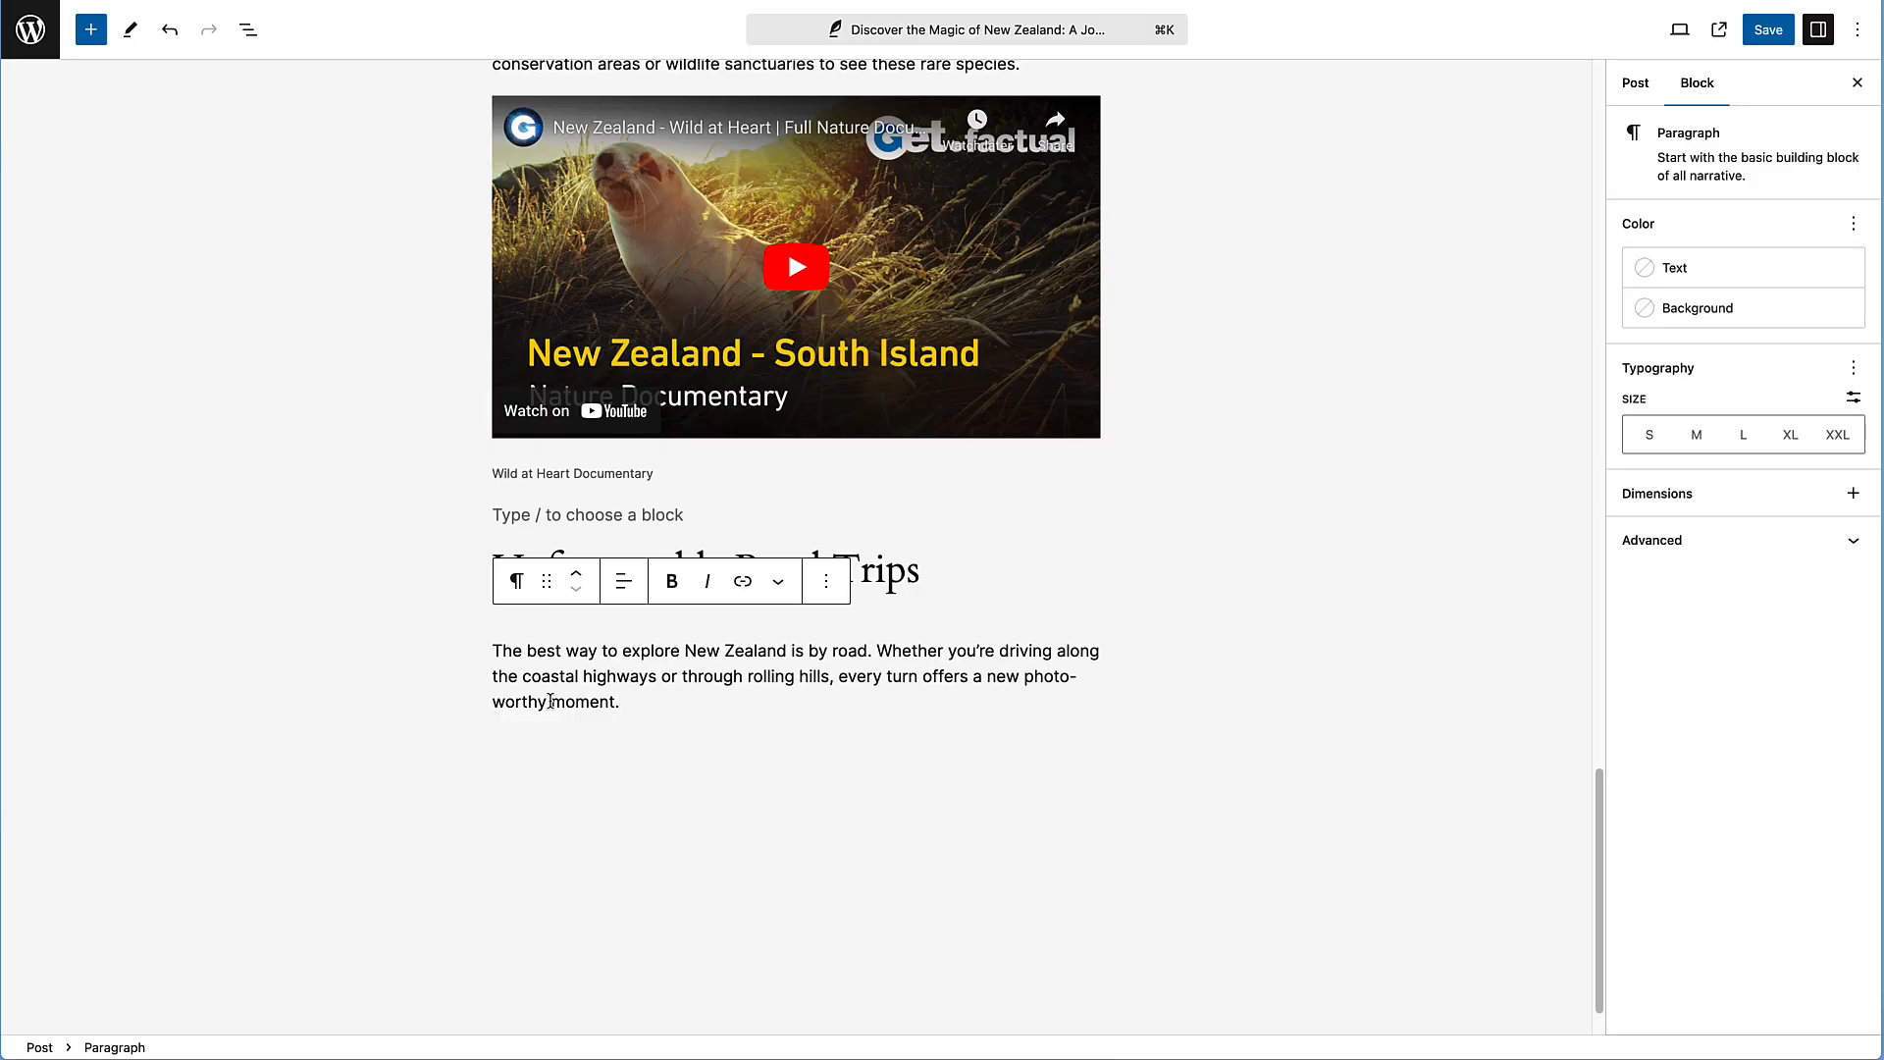
{"action": "key", "text": "Return"}
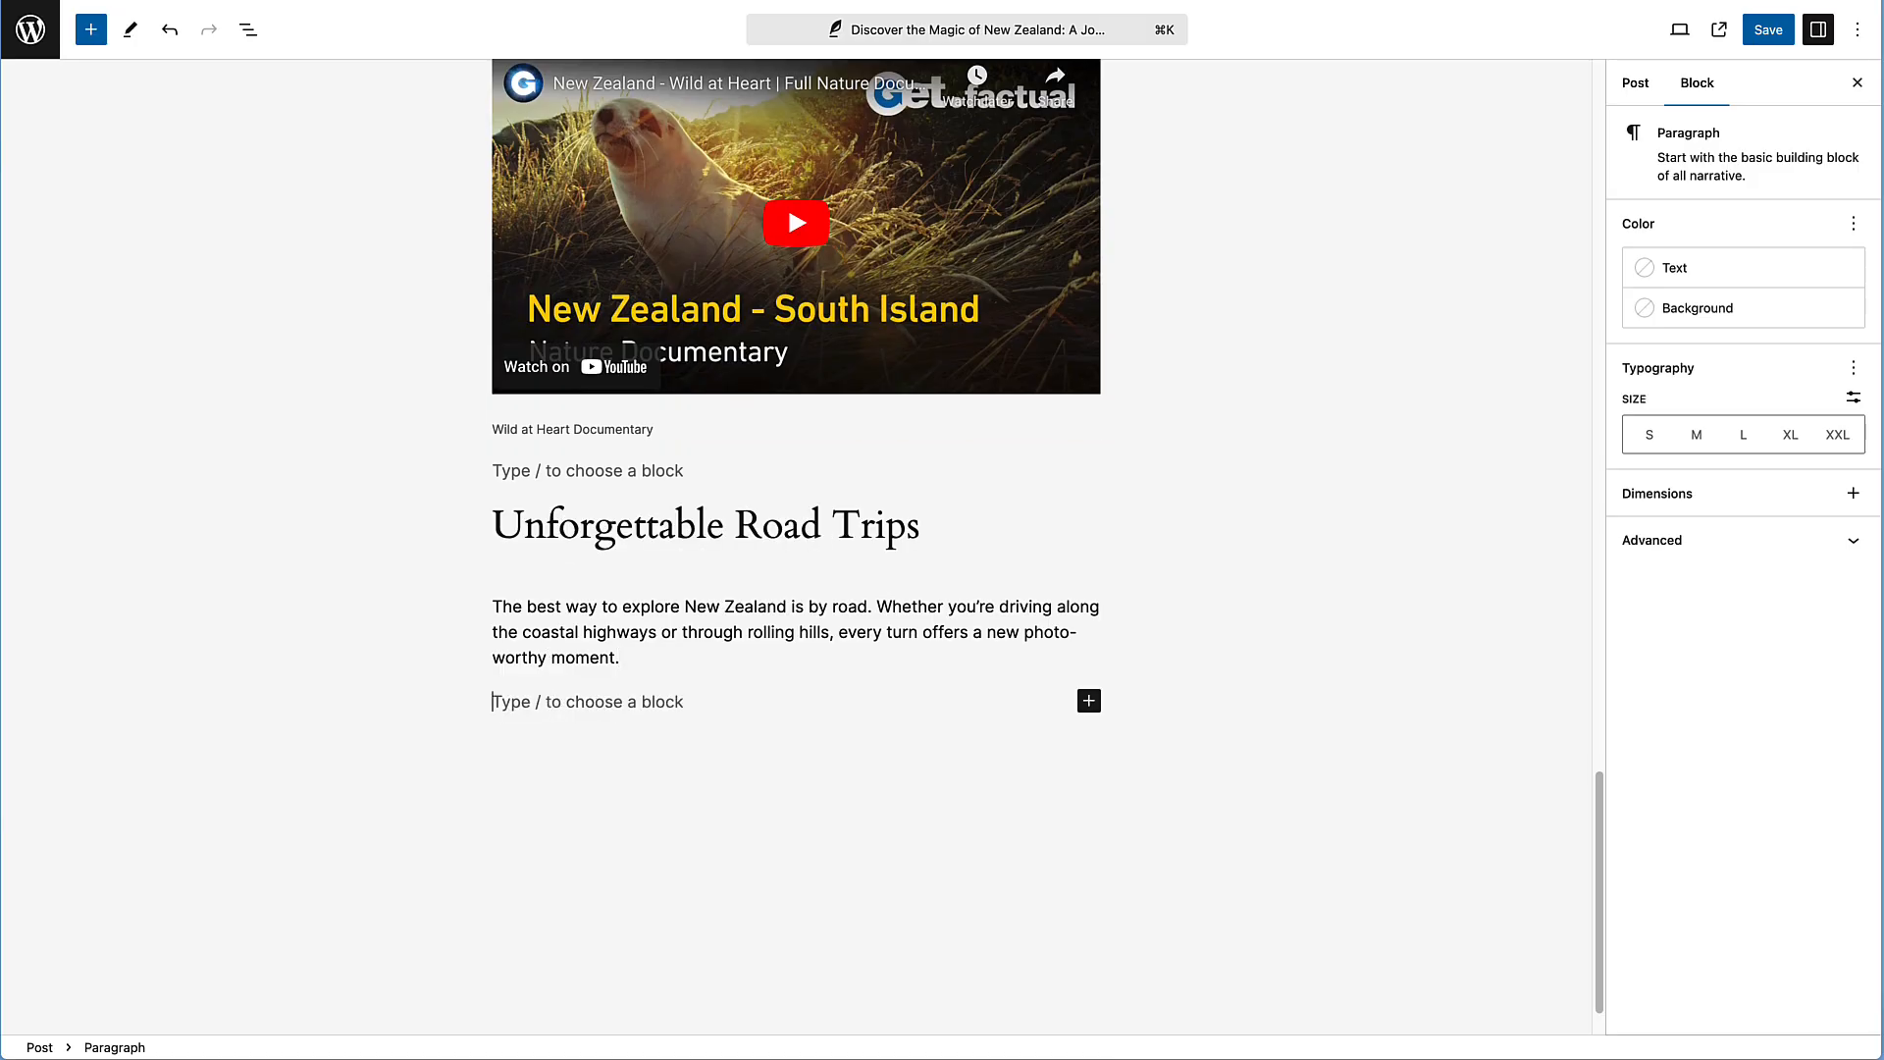
Copy the five-route bulleted list, from The Southern Scenic Route to Milford Road, from Pages and paste it below the road trips paragraph
{"action": "key", "text": "super+Tab"}
{"action": "left_click_drag", "start_coordinate": [1222, 530], "coordinate": [1811, 837]}
{"action": "key", "text": "super+c"}
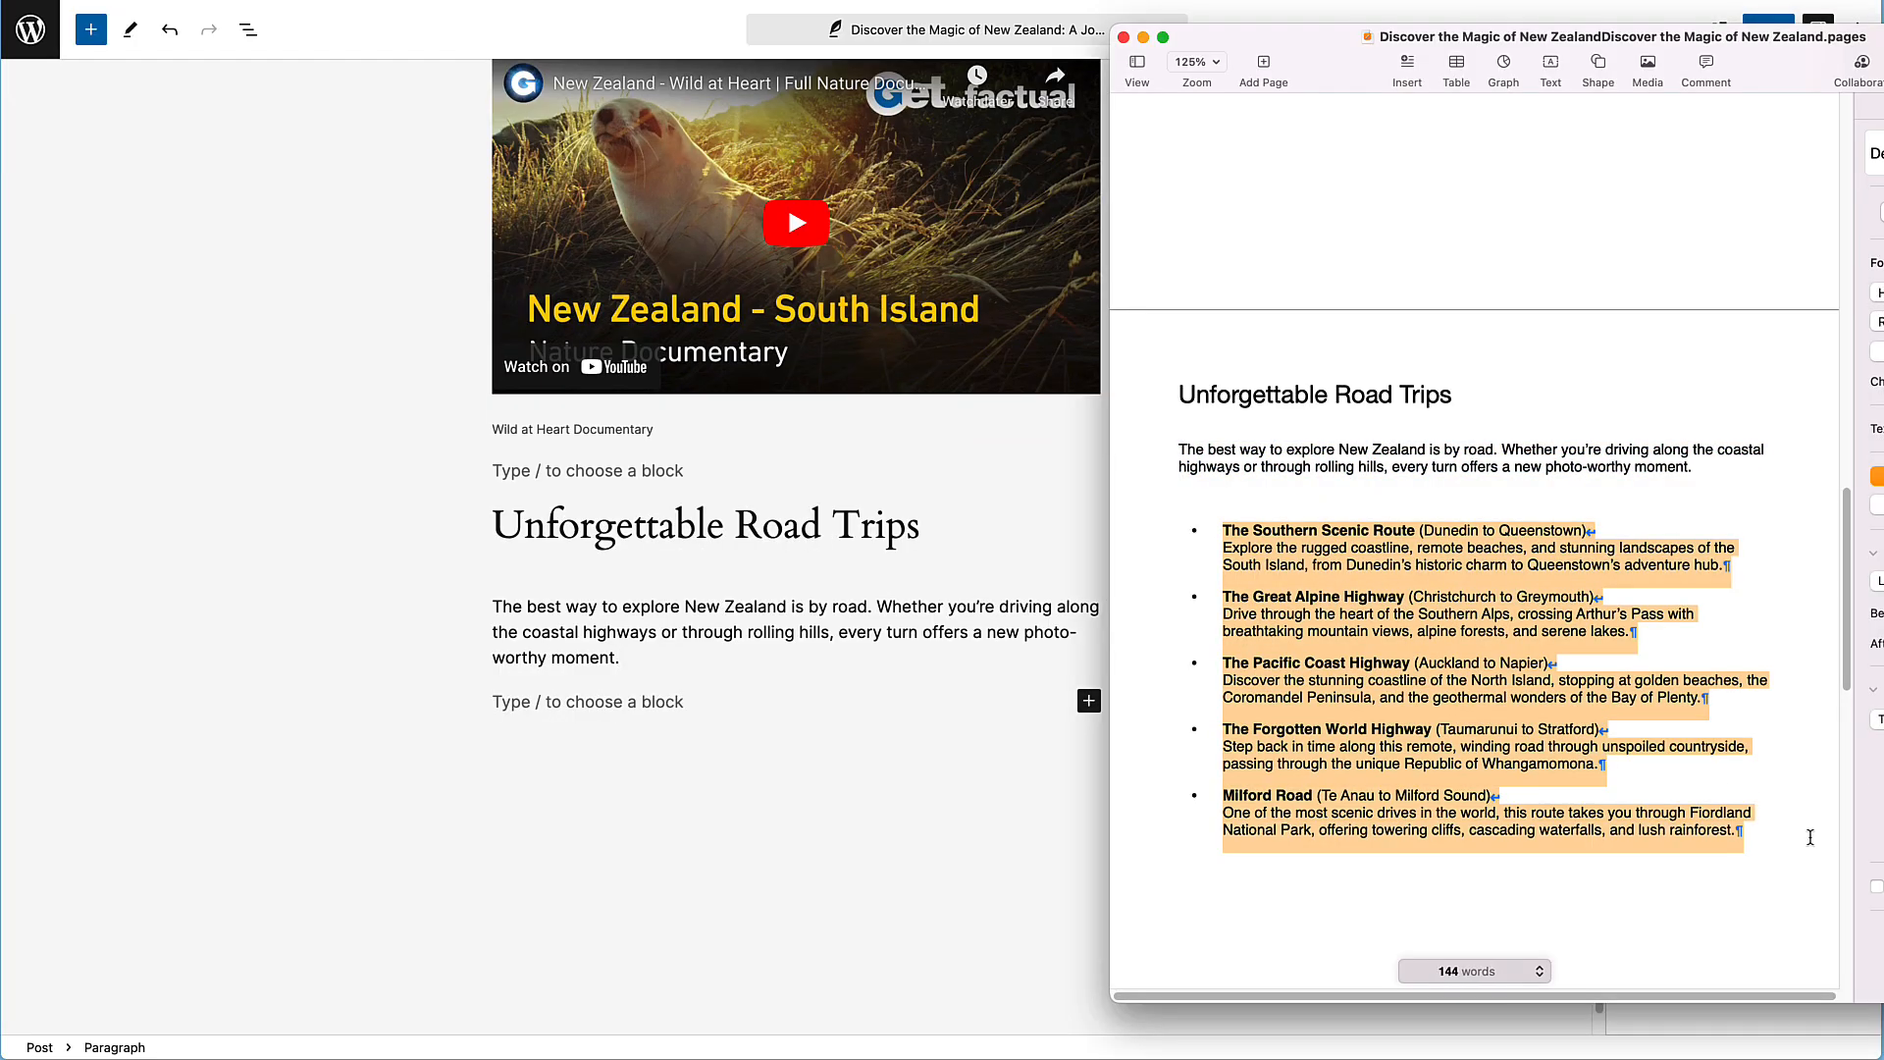
{"action": "left_click", "coordinate": [546, 701]}
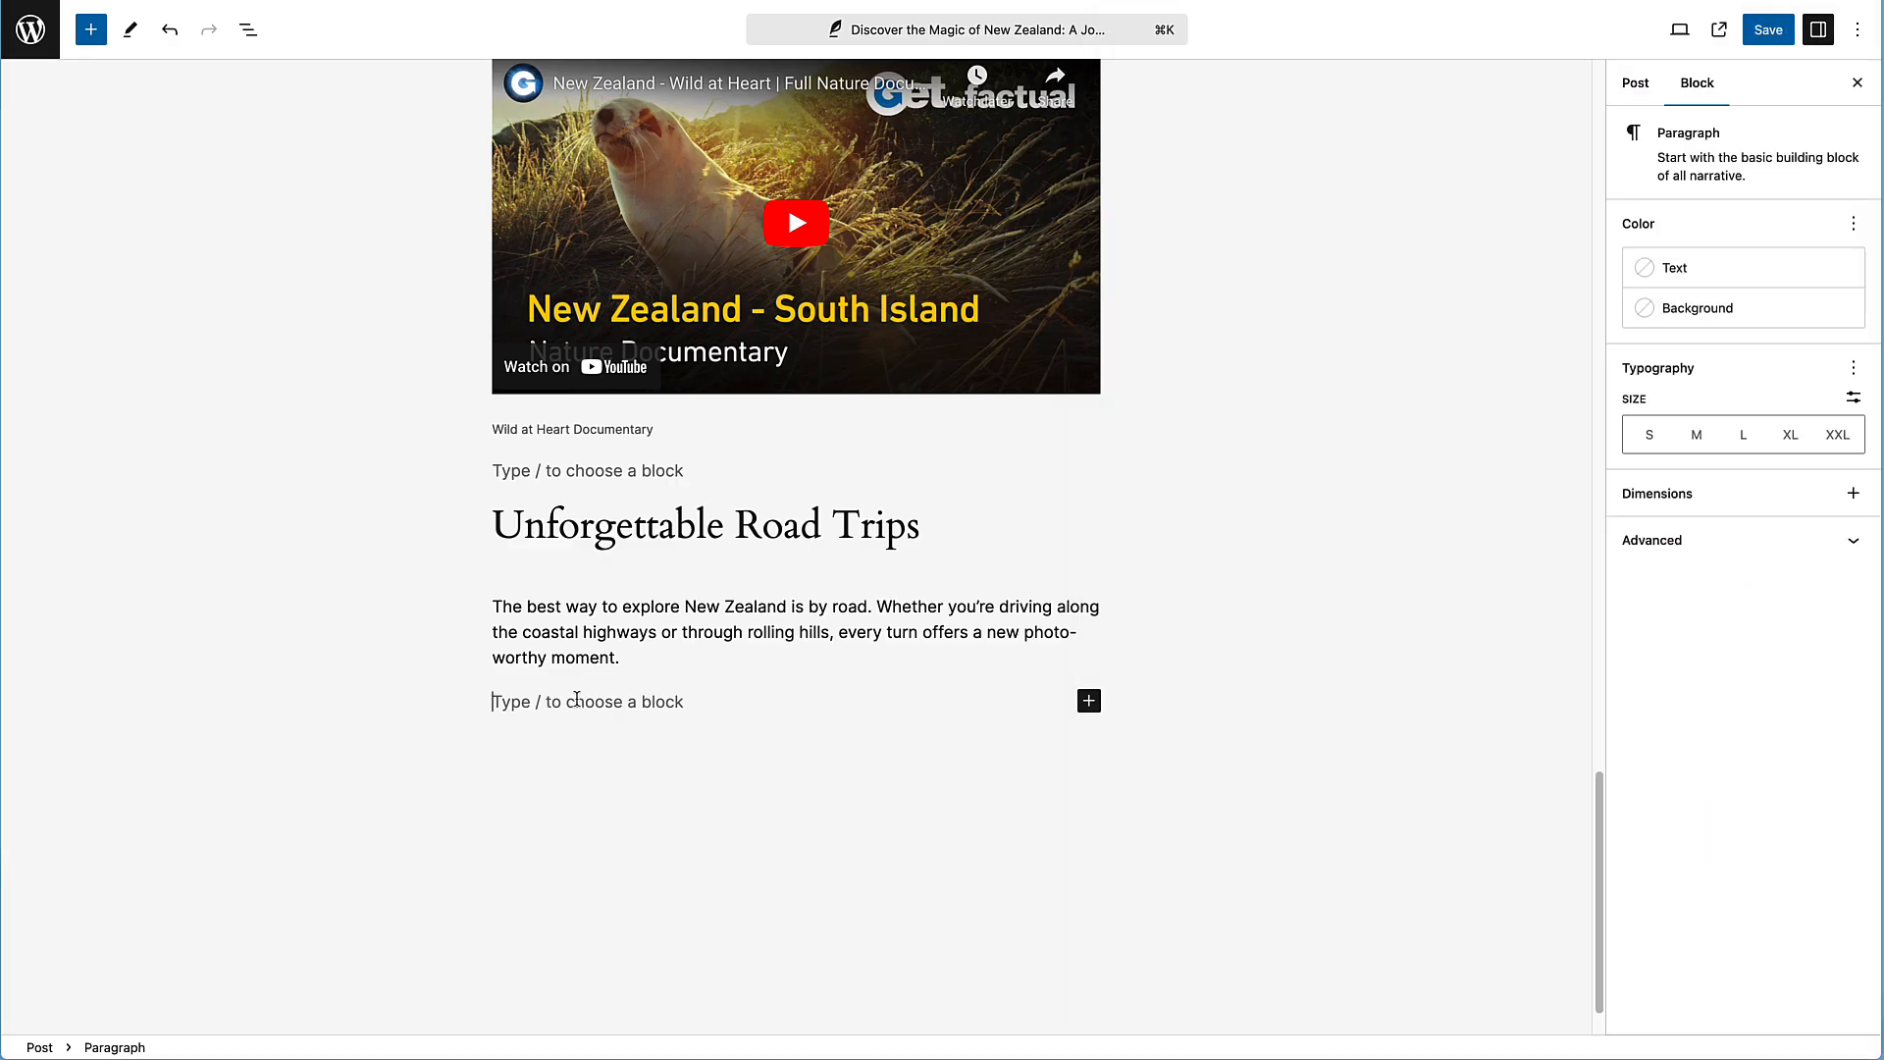
{"action": "key", "text": "super+v"}
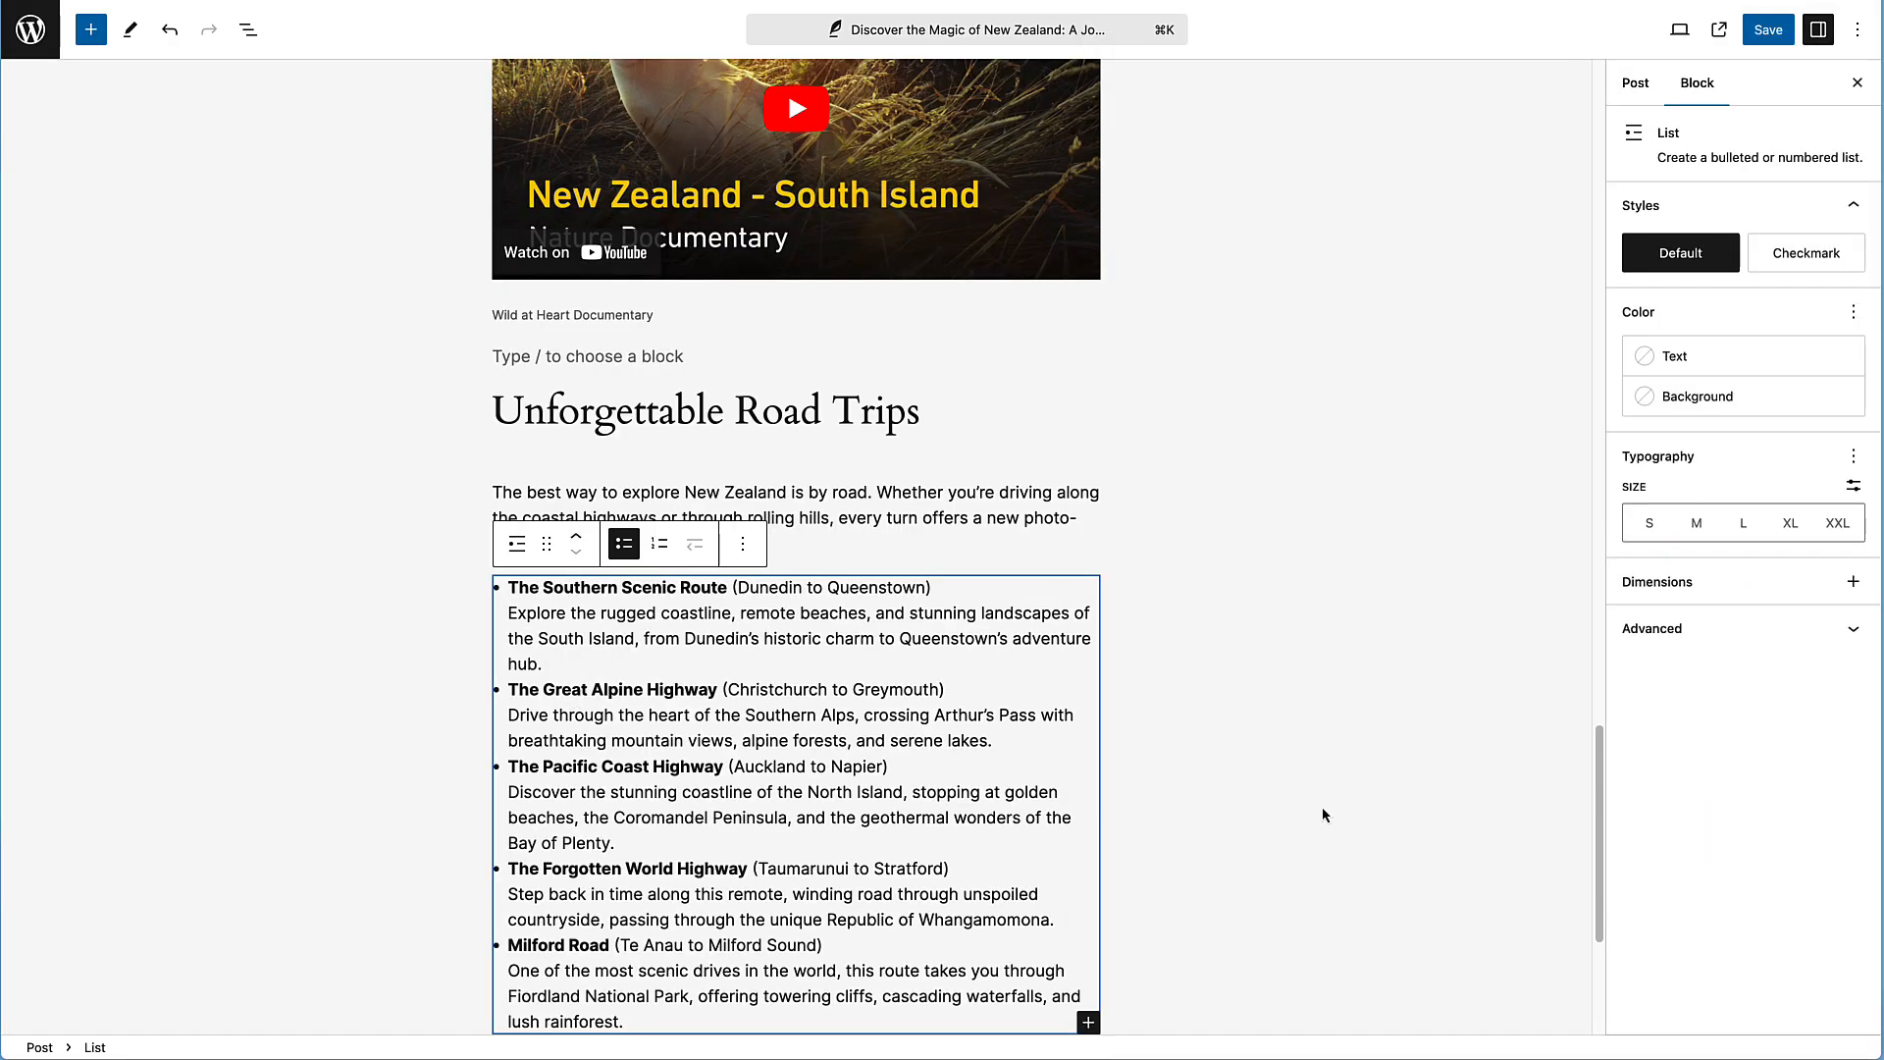
{"action": "left_click", "coordinate": [1264, 815]}
{"action": "scroll", "coordinate": [1263, 815], "scroll_direction": "down", "scroll_amount": 5}
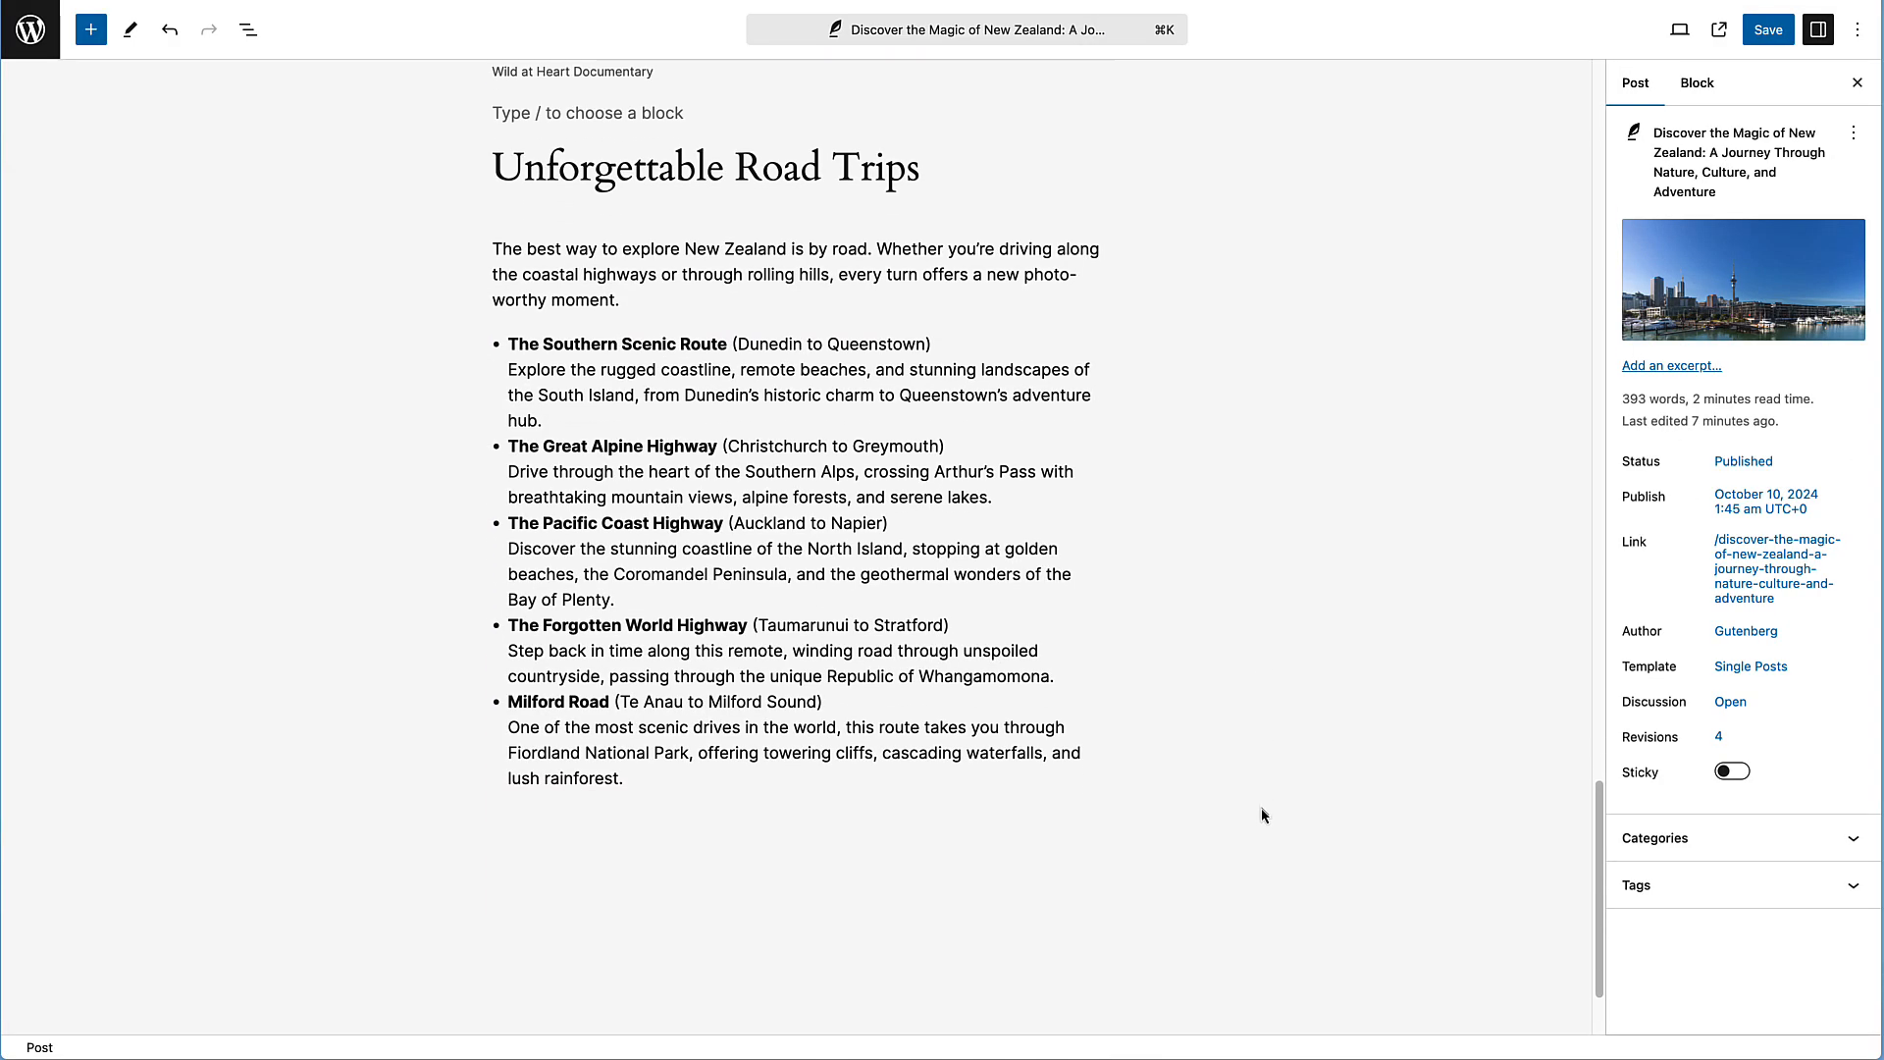
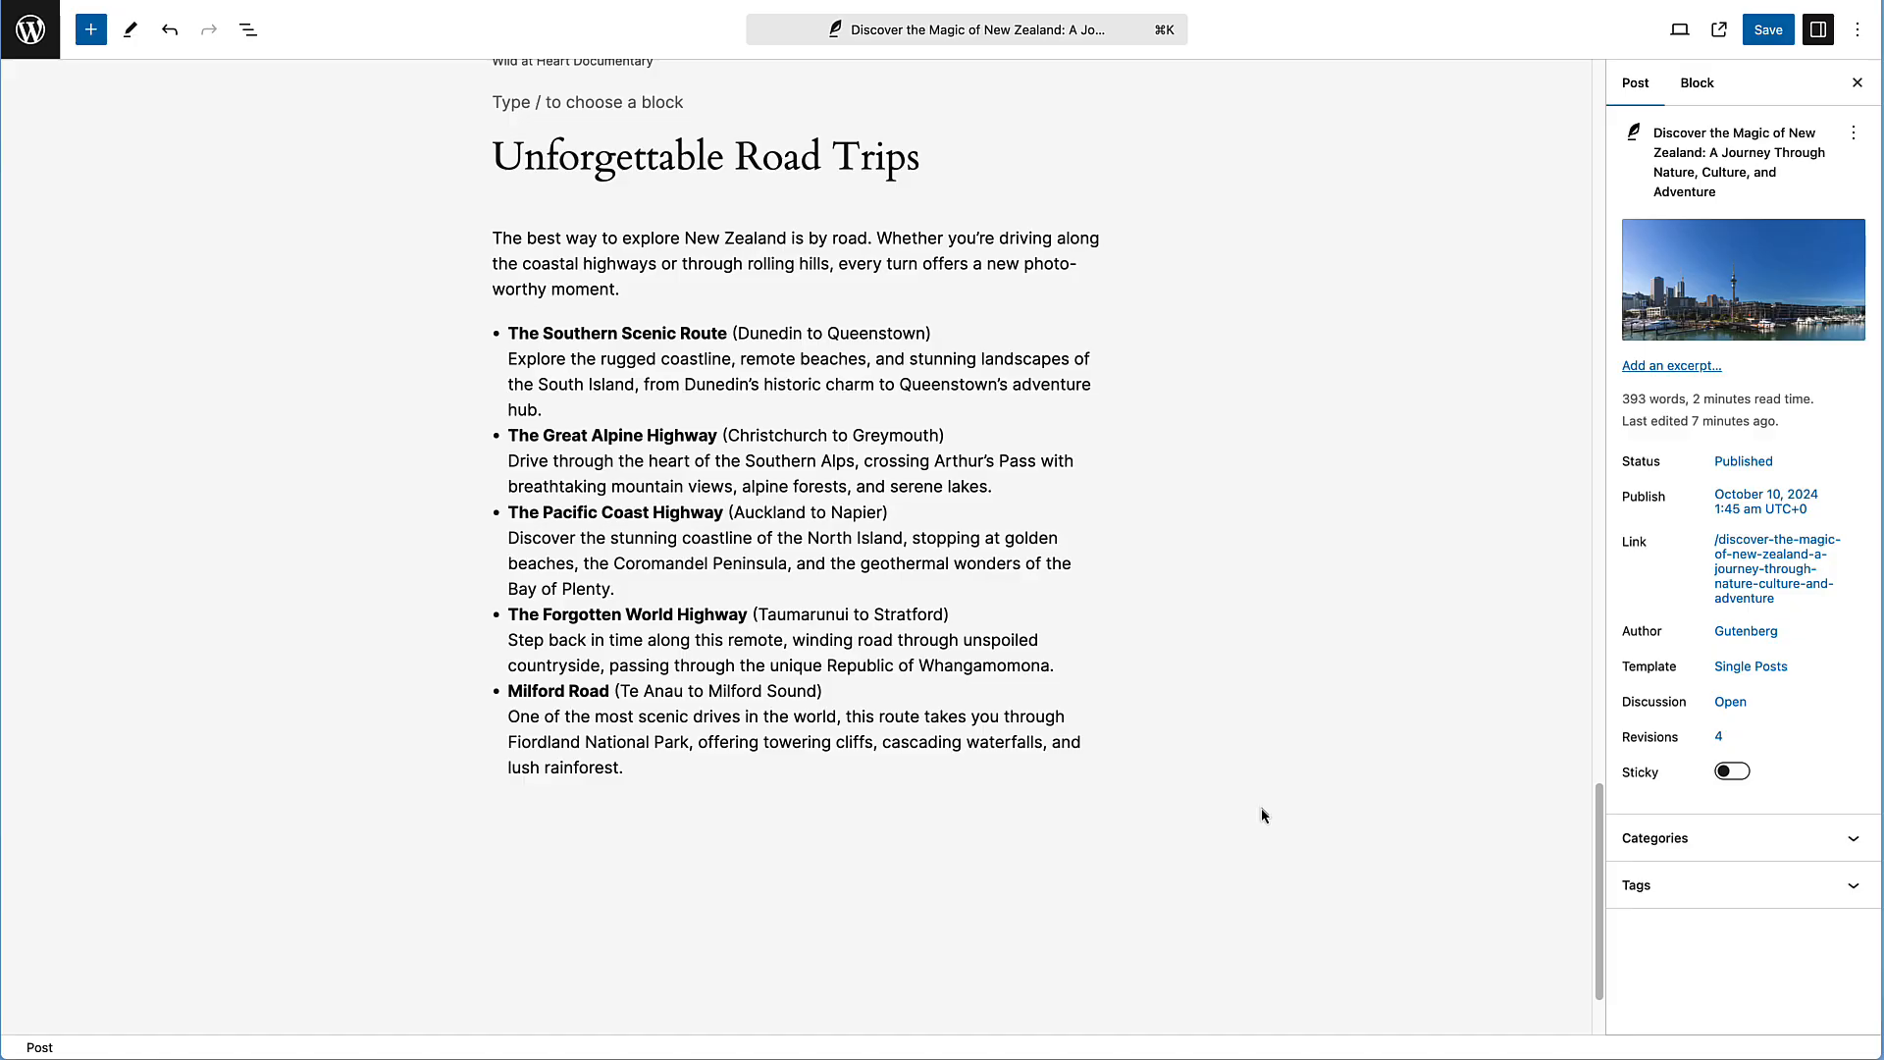
Switch to Pages and copy the "Camping in New Zealand" heading
{"action": "key", "text": "super+Tab"}
{"action": "scroll", "coordinate": [1569, 871], "scroll_direction": "down", "scroll_amount": 7}
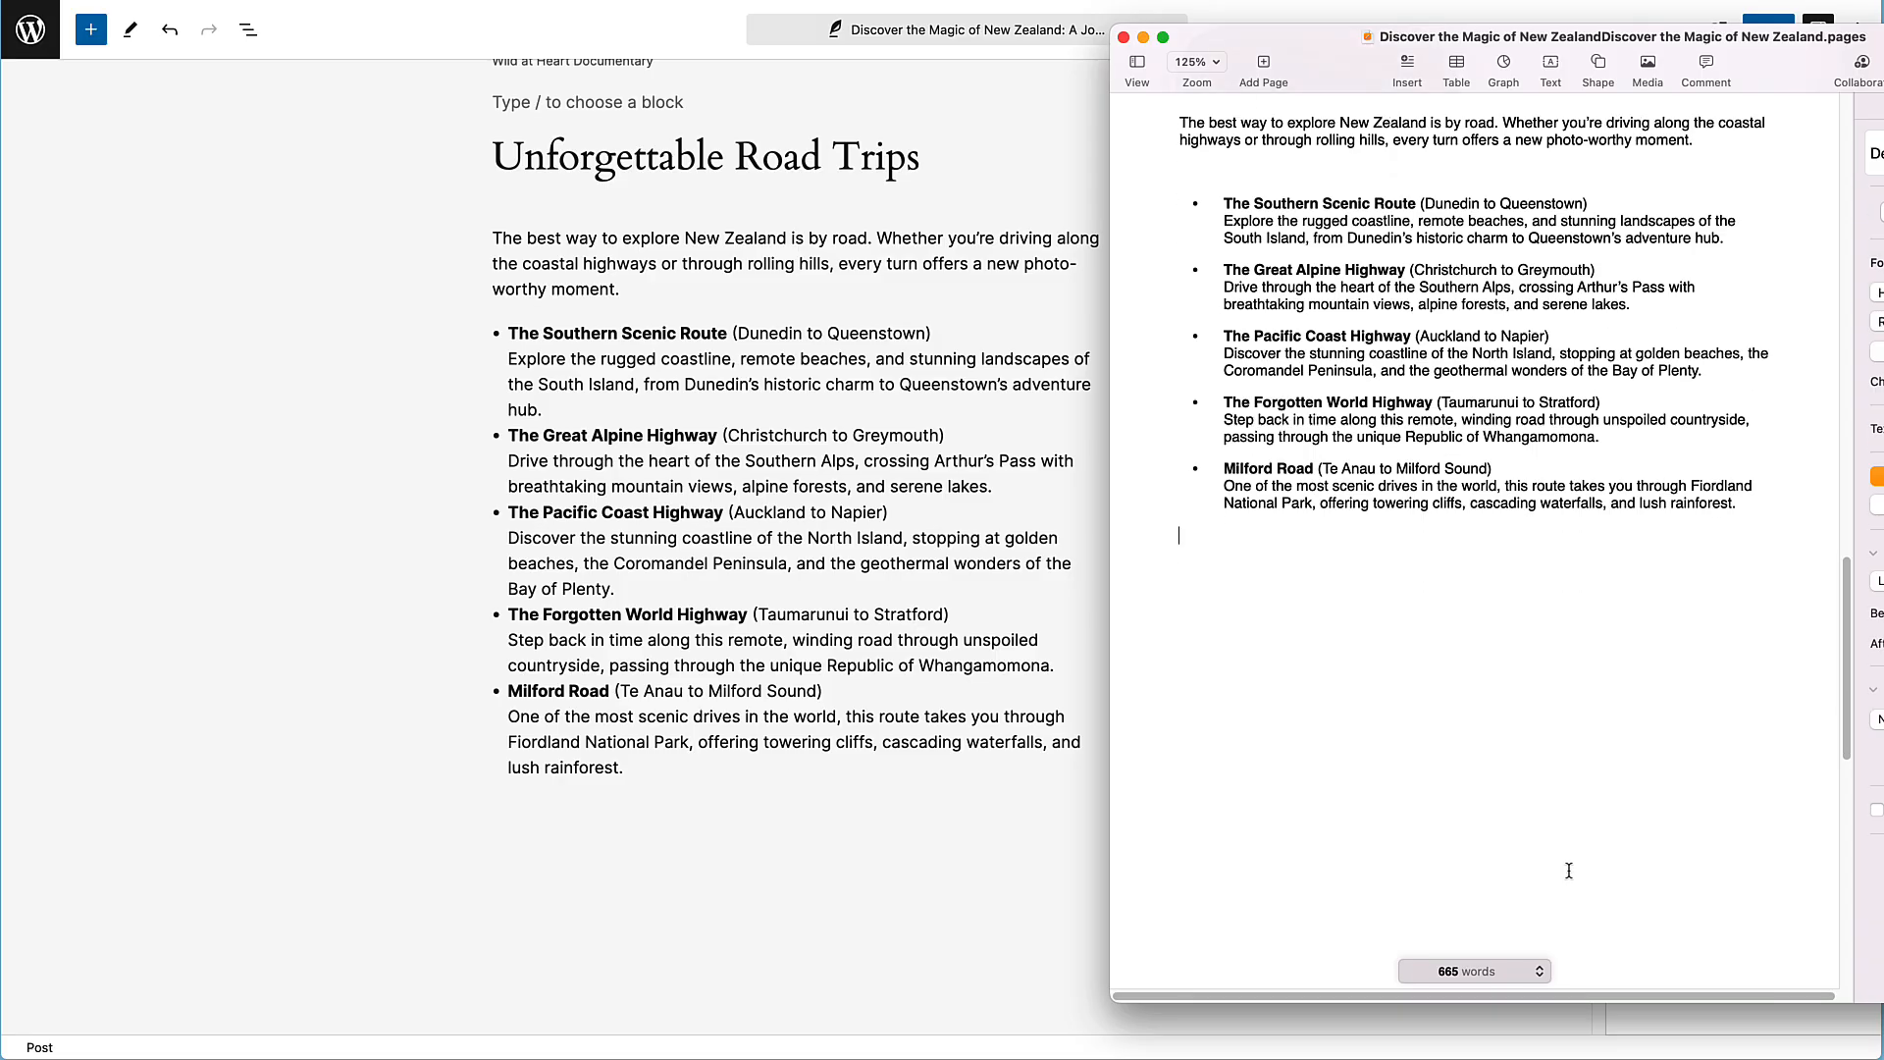
{"action": "scroll", "coordinate": [1569, 870], "scroll_direction": "down", "scroll_amount": 3}
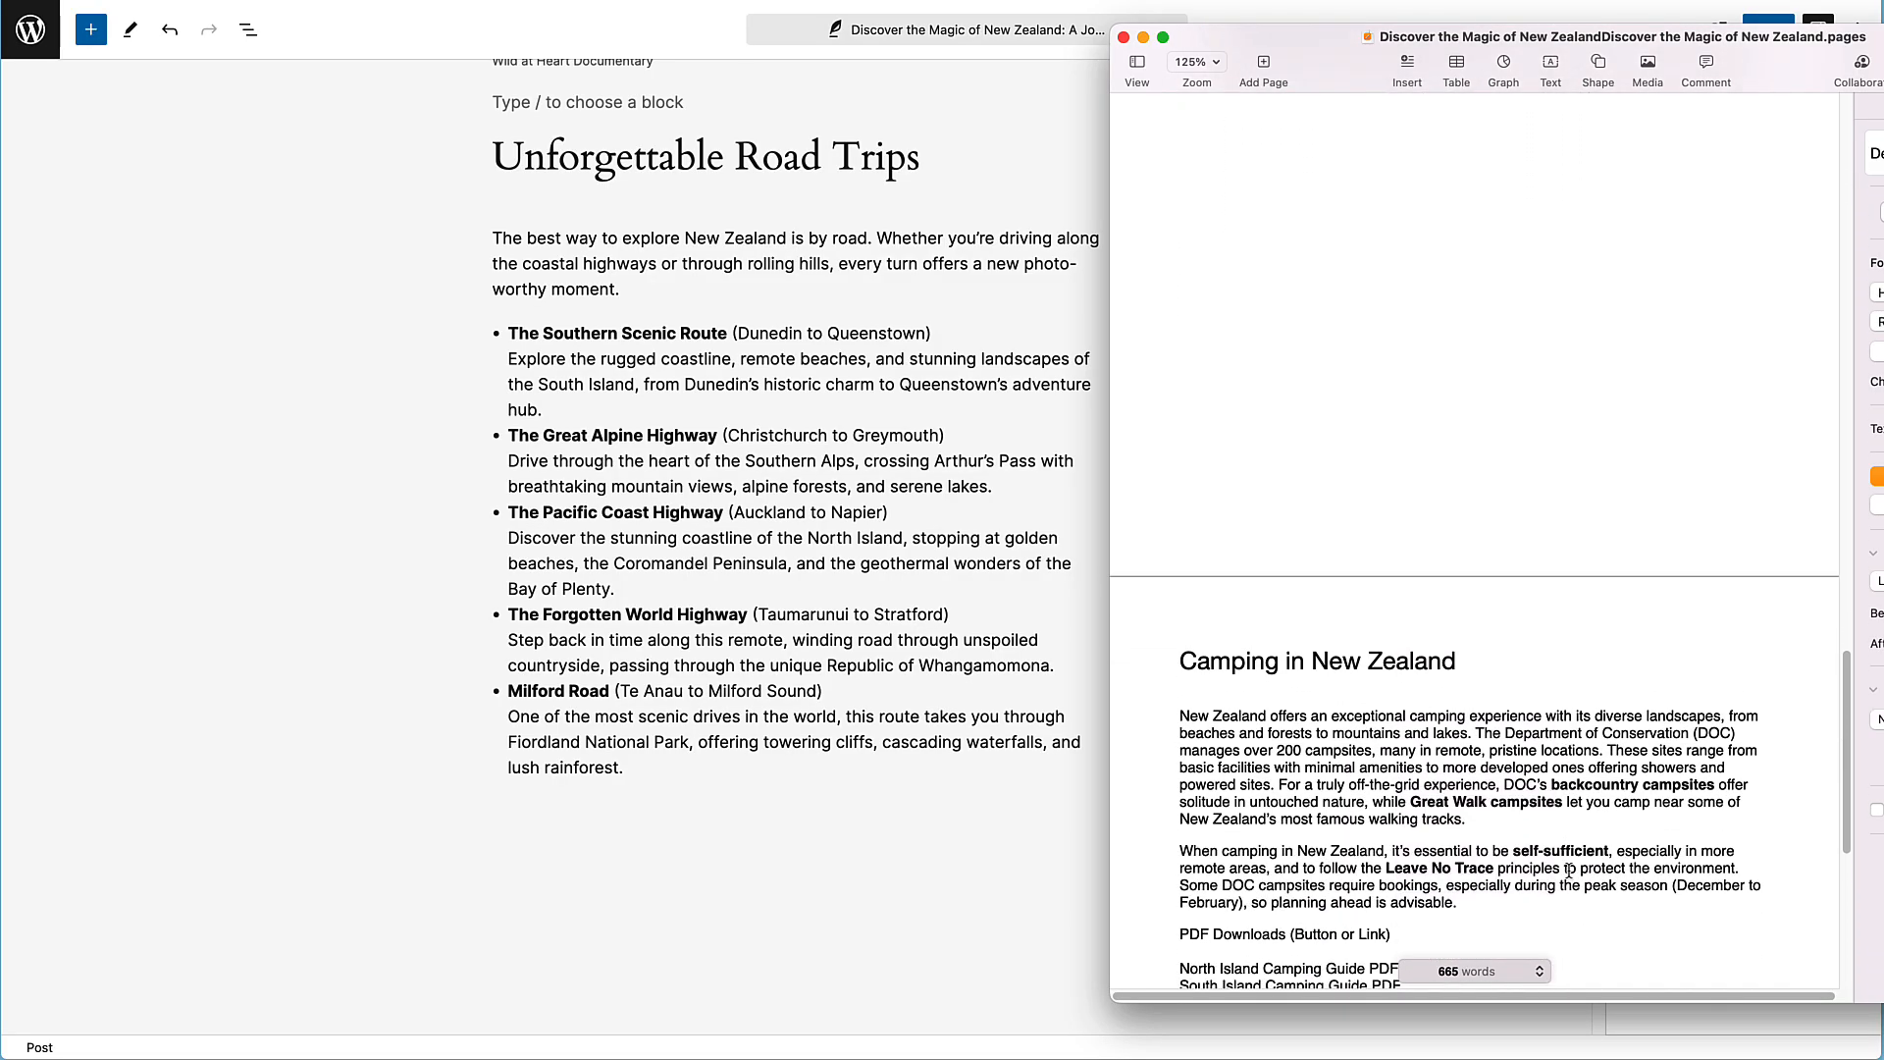
{"action": "scroll", "coordinate": [1569, 870], "scroll_direction": "down", "scroll_amount": 4}
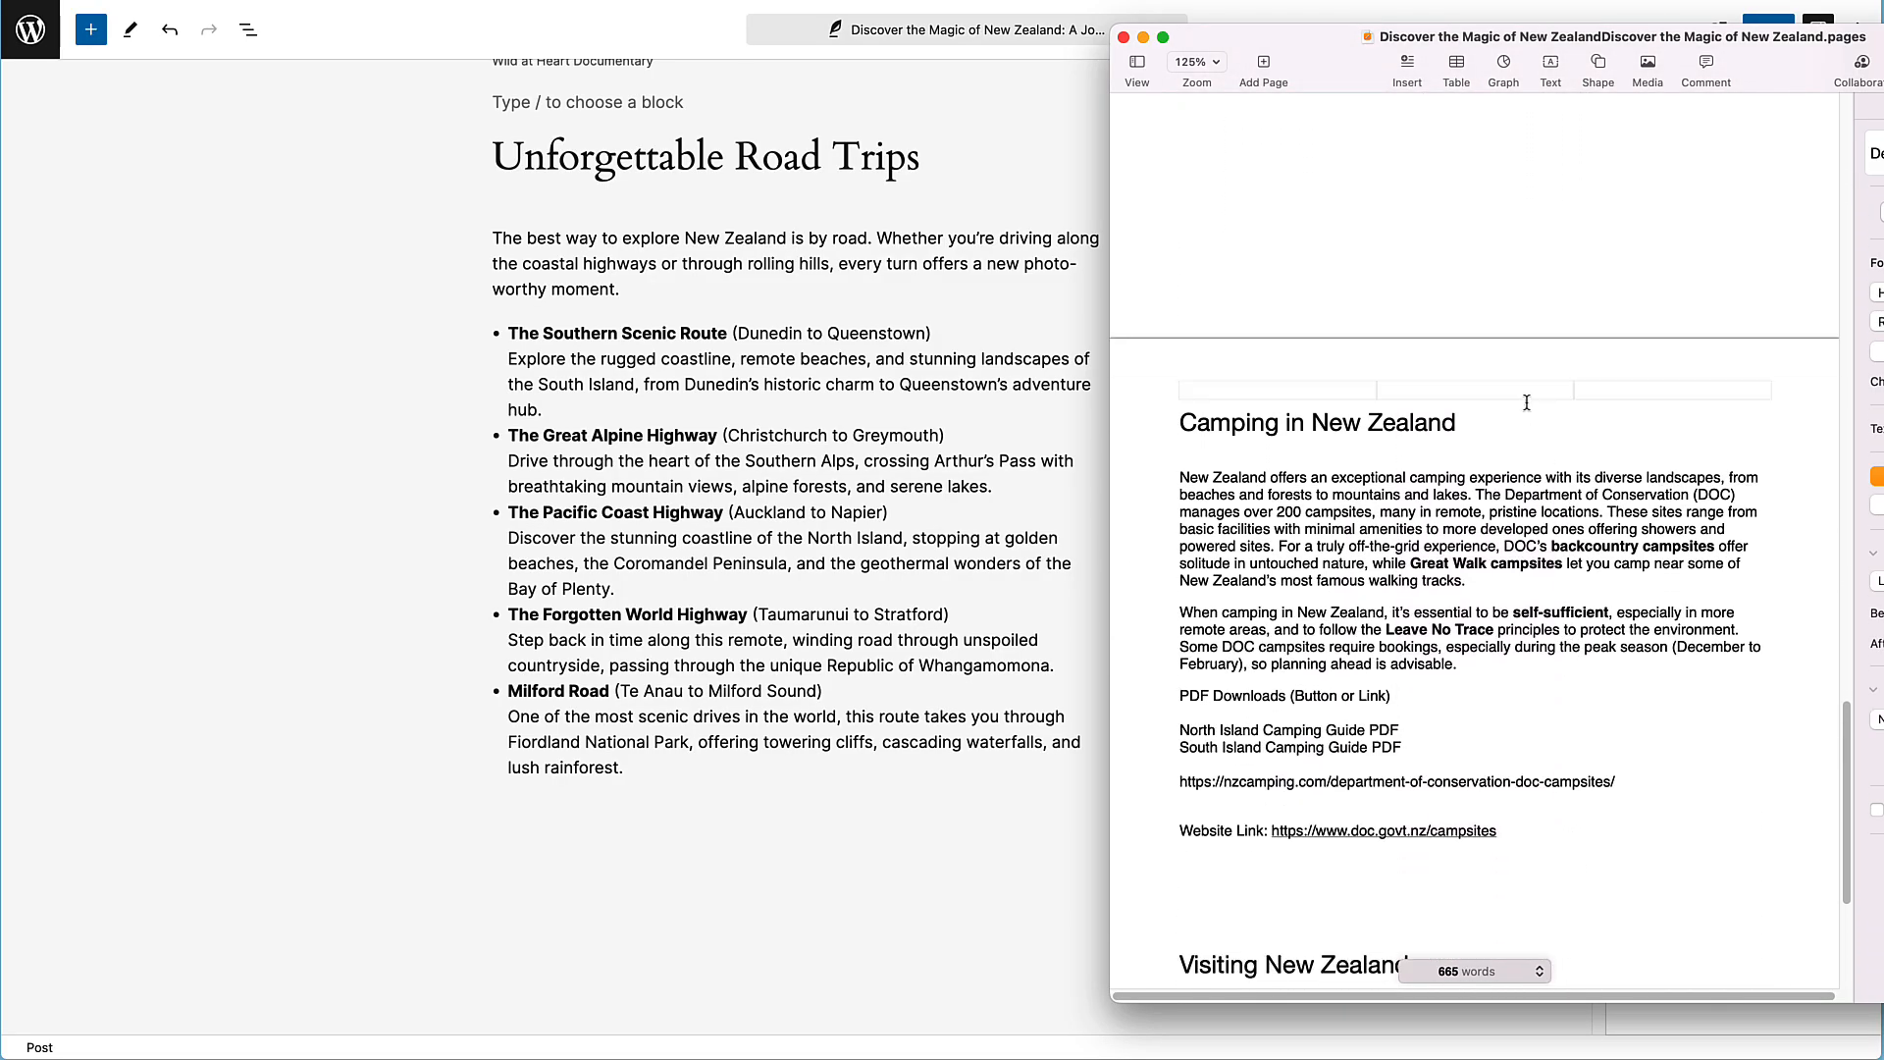
{"action": "left_click_drag", "start_coordinate": [1472, 432], "coordinate": [1145, 422]}
{"action": "key", "text": "super+c"}
Return to the post editor and paste "Camping in New Zealand" into a new heading block below the road trips list
{"action": "left_click", "coordinate": [592, 846]}
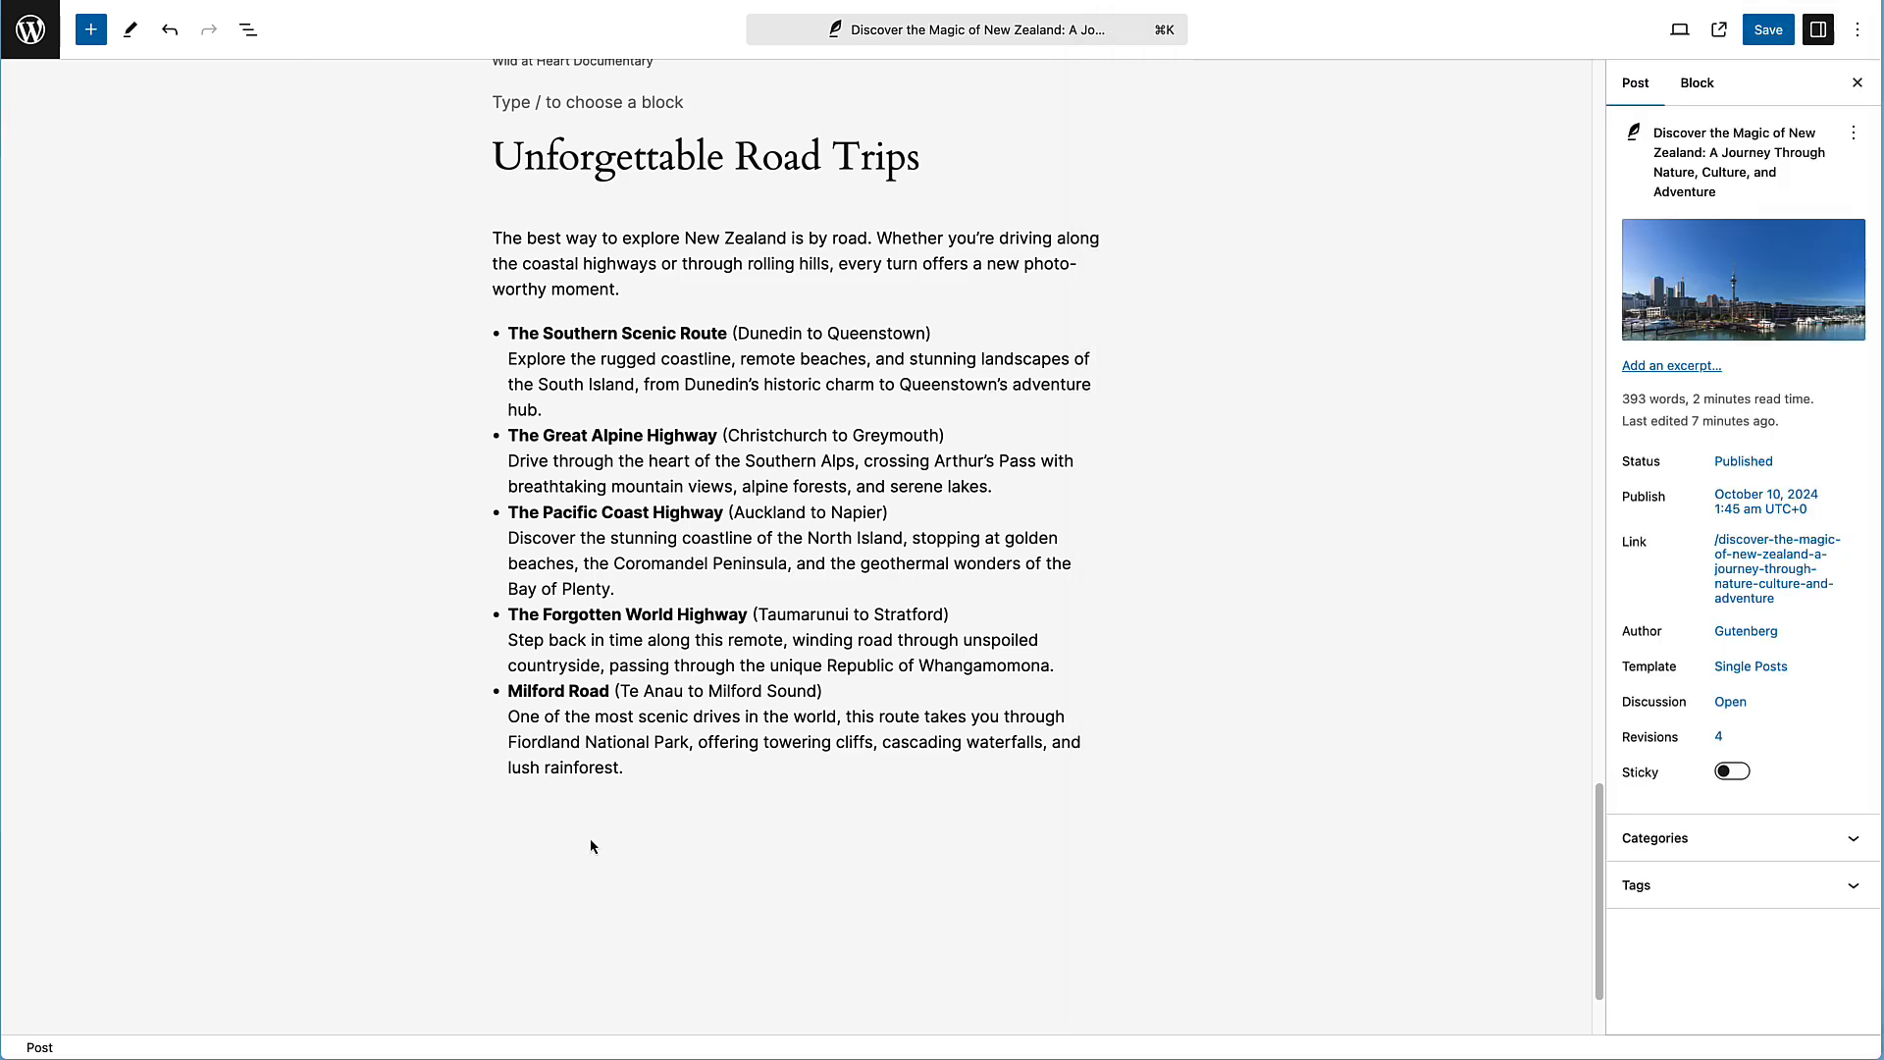
{"action": "left_click", "coordinate": [512, 814]}
{"action": "type", "text": "/head"}
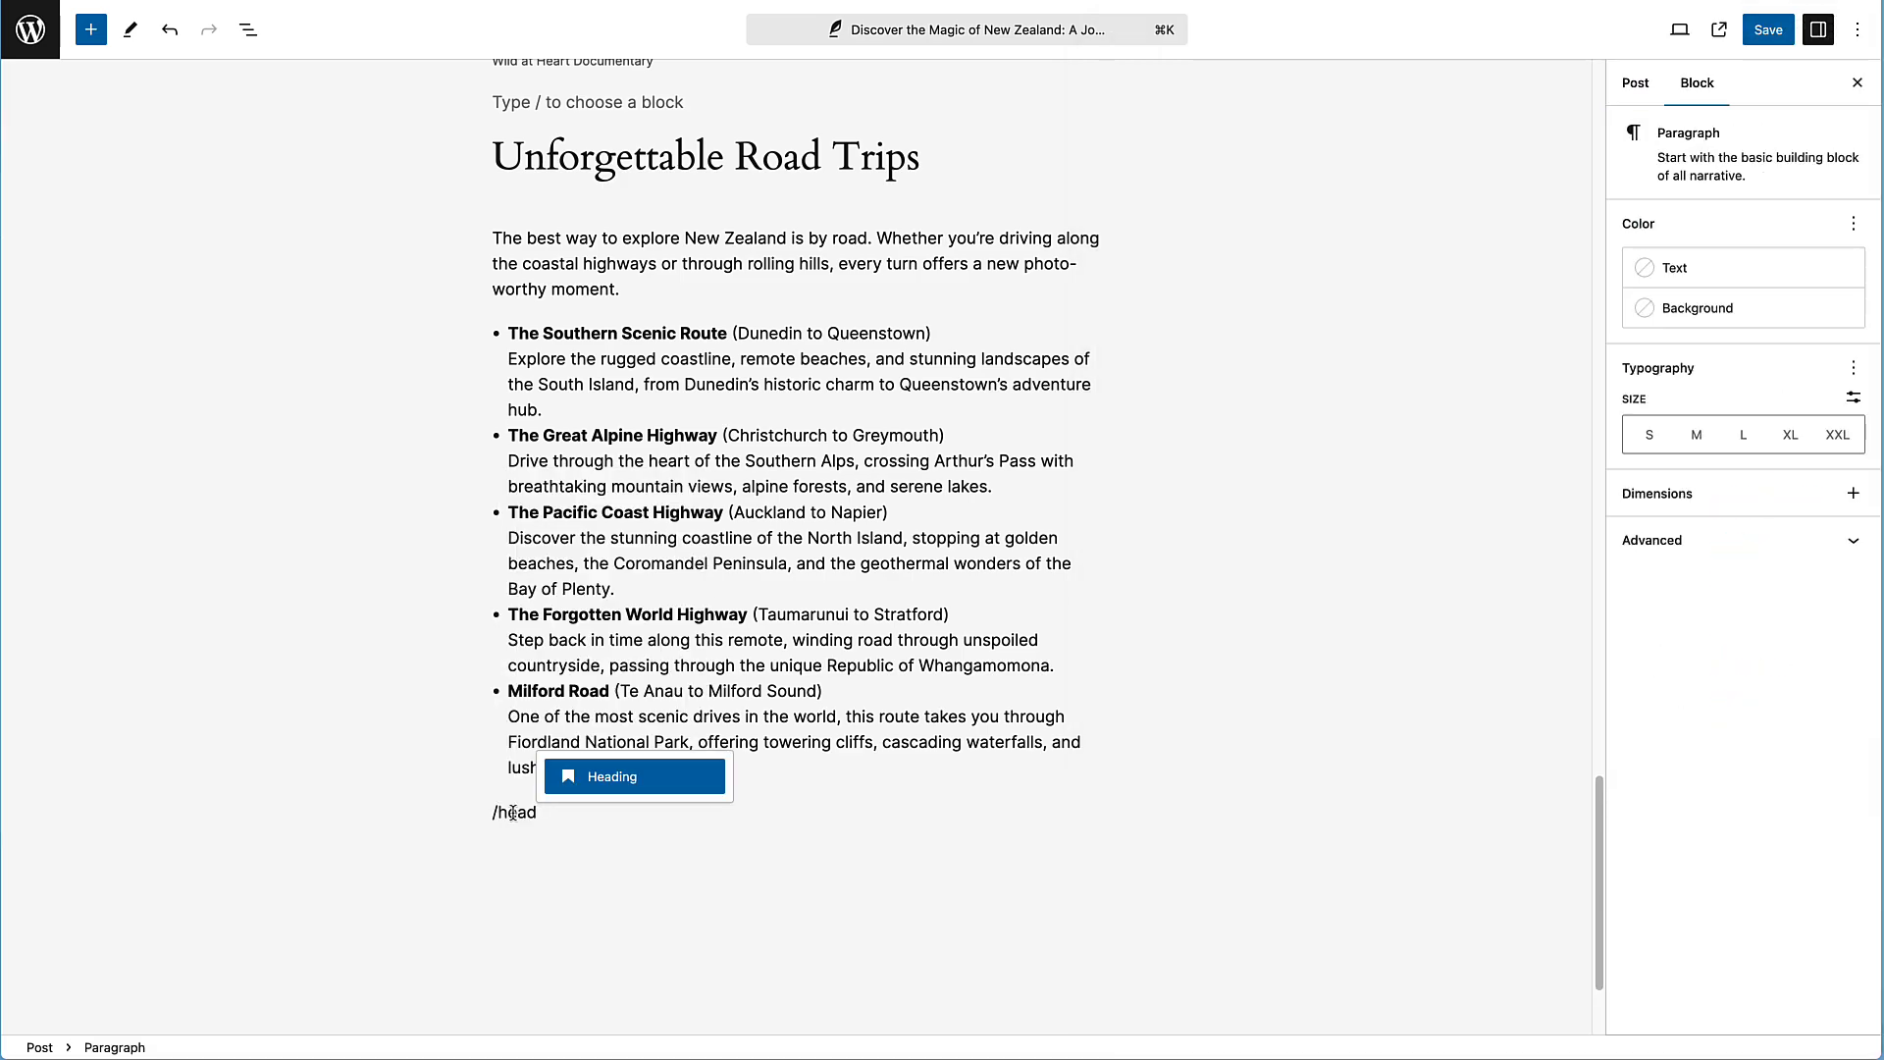
{"action": "key", "text": "Return"}
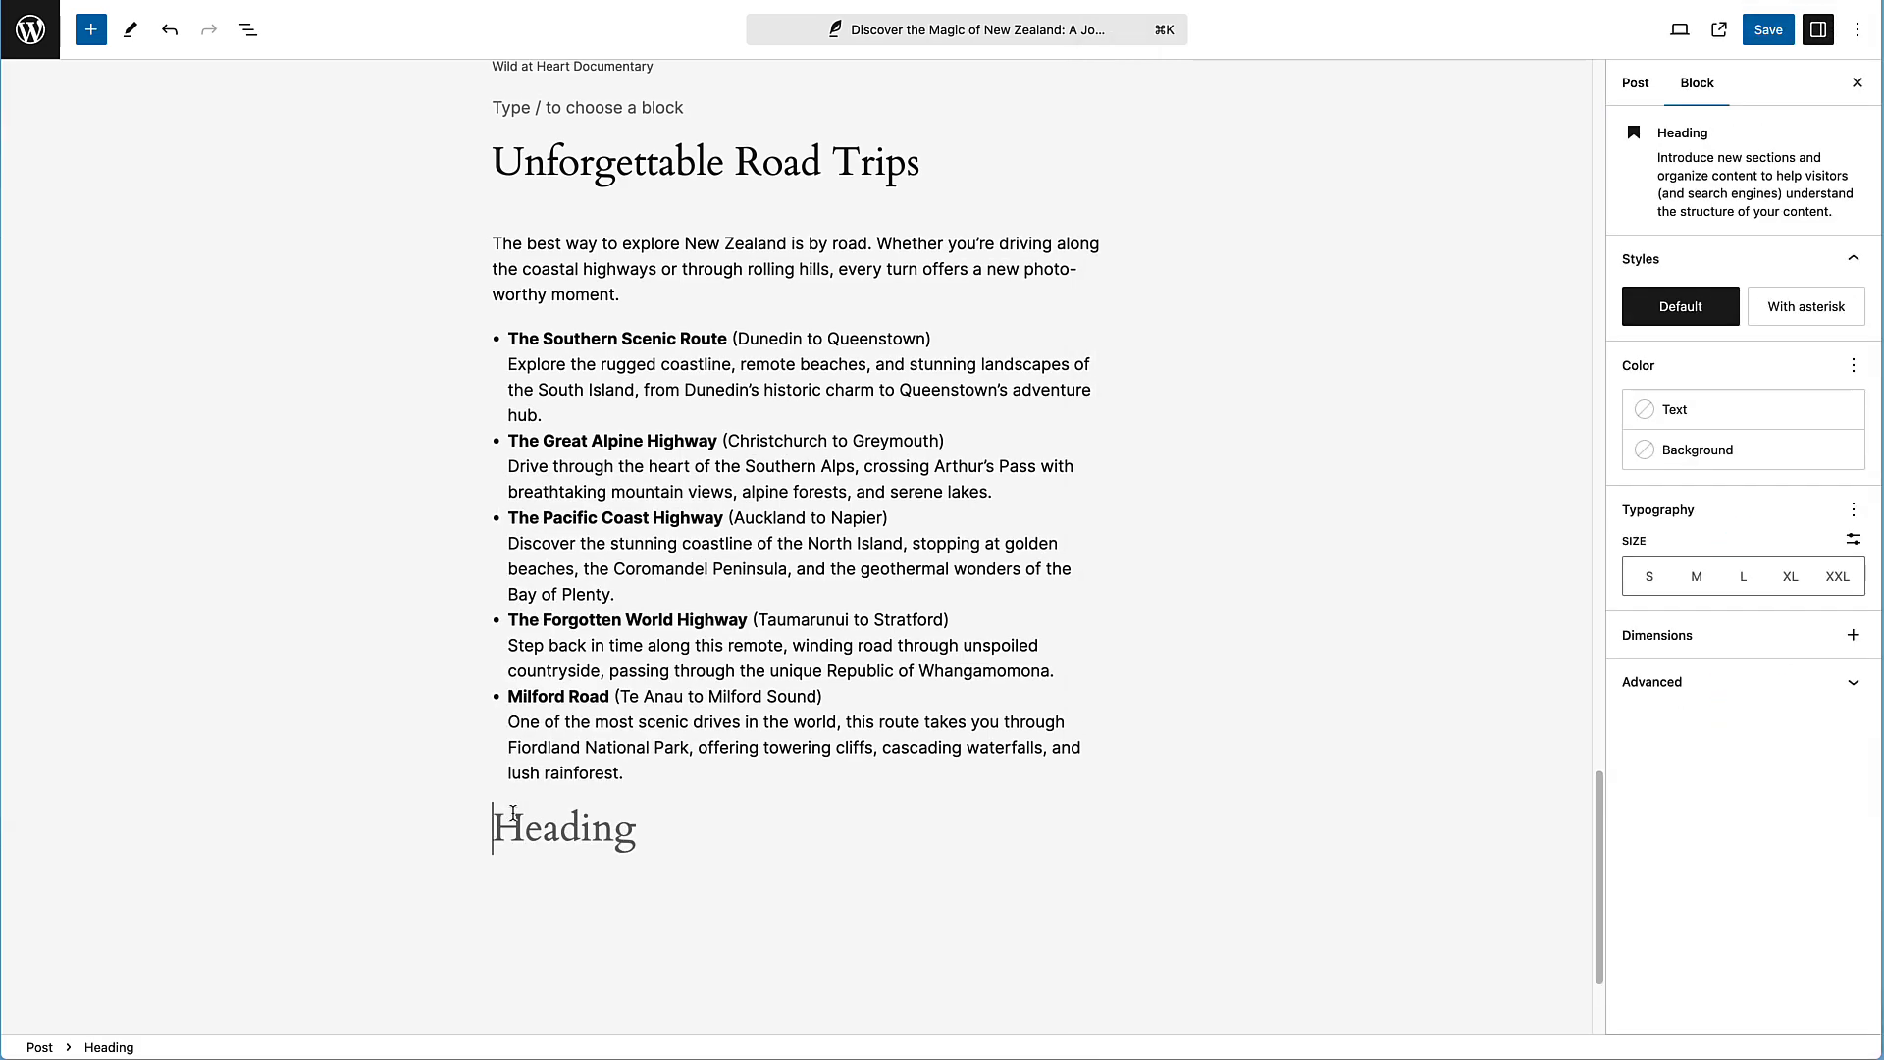
{"action": "key", "text": "super+v"}
{"action": "key", "text": "Return"}
Copy the two camping paragraphs from Pages, paste them below the Camping in New Zealand heading, and add an empty paragraph after them
{"action": "key", "text": "super+Tab"}
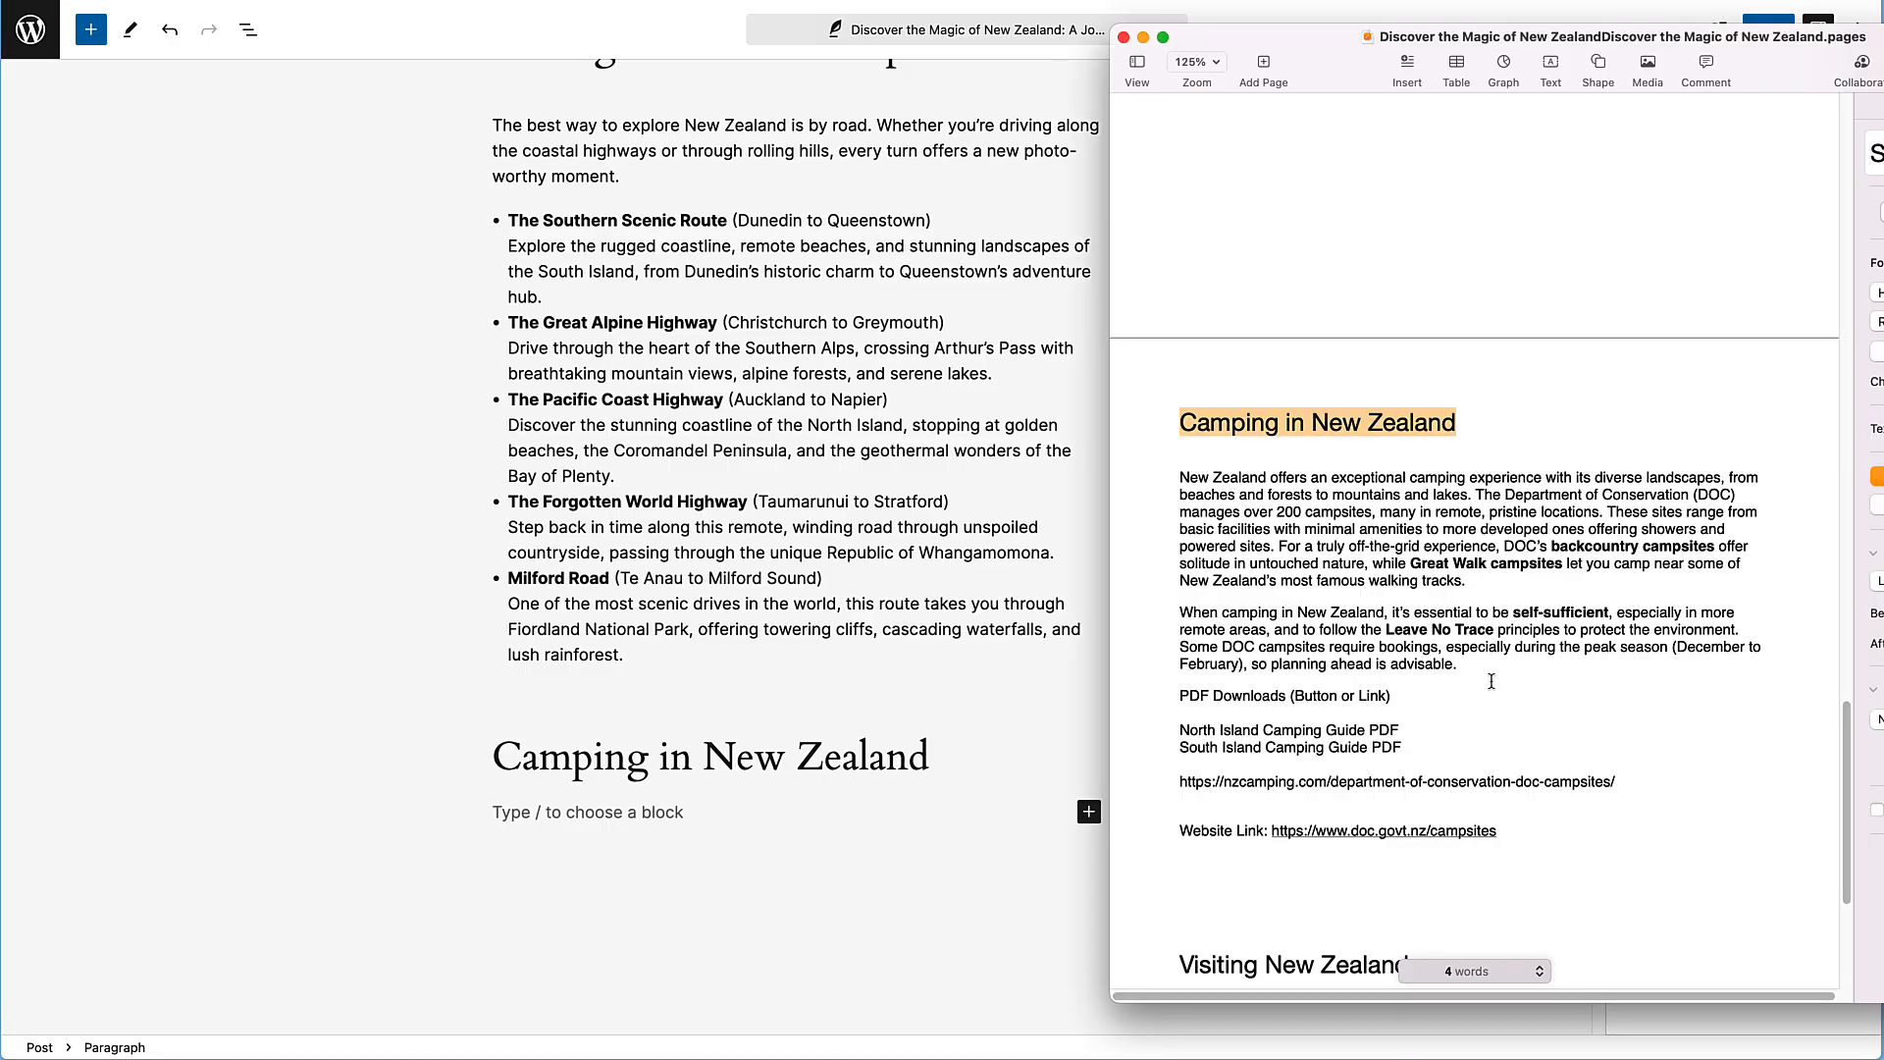
{"action": "left_click_drag", "start_coordinate": [1179, 478], "coordinate": [1572, 669]}
{"action": "key", "text": "super+c"}
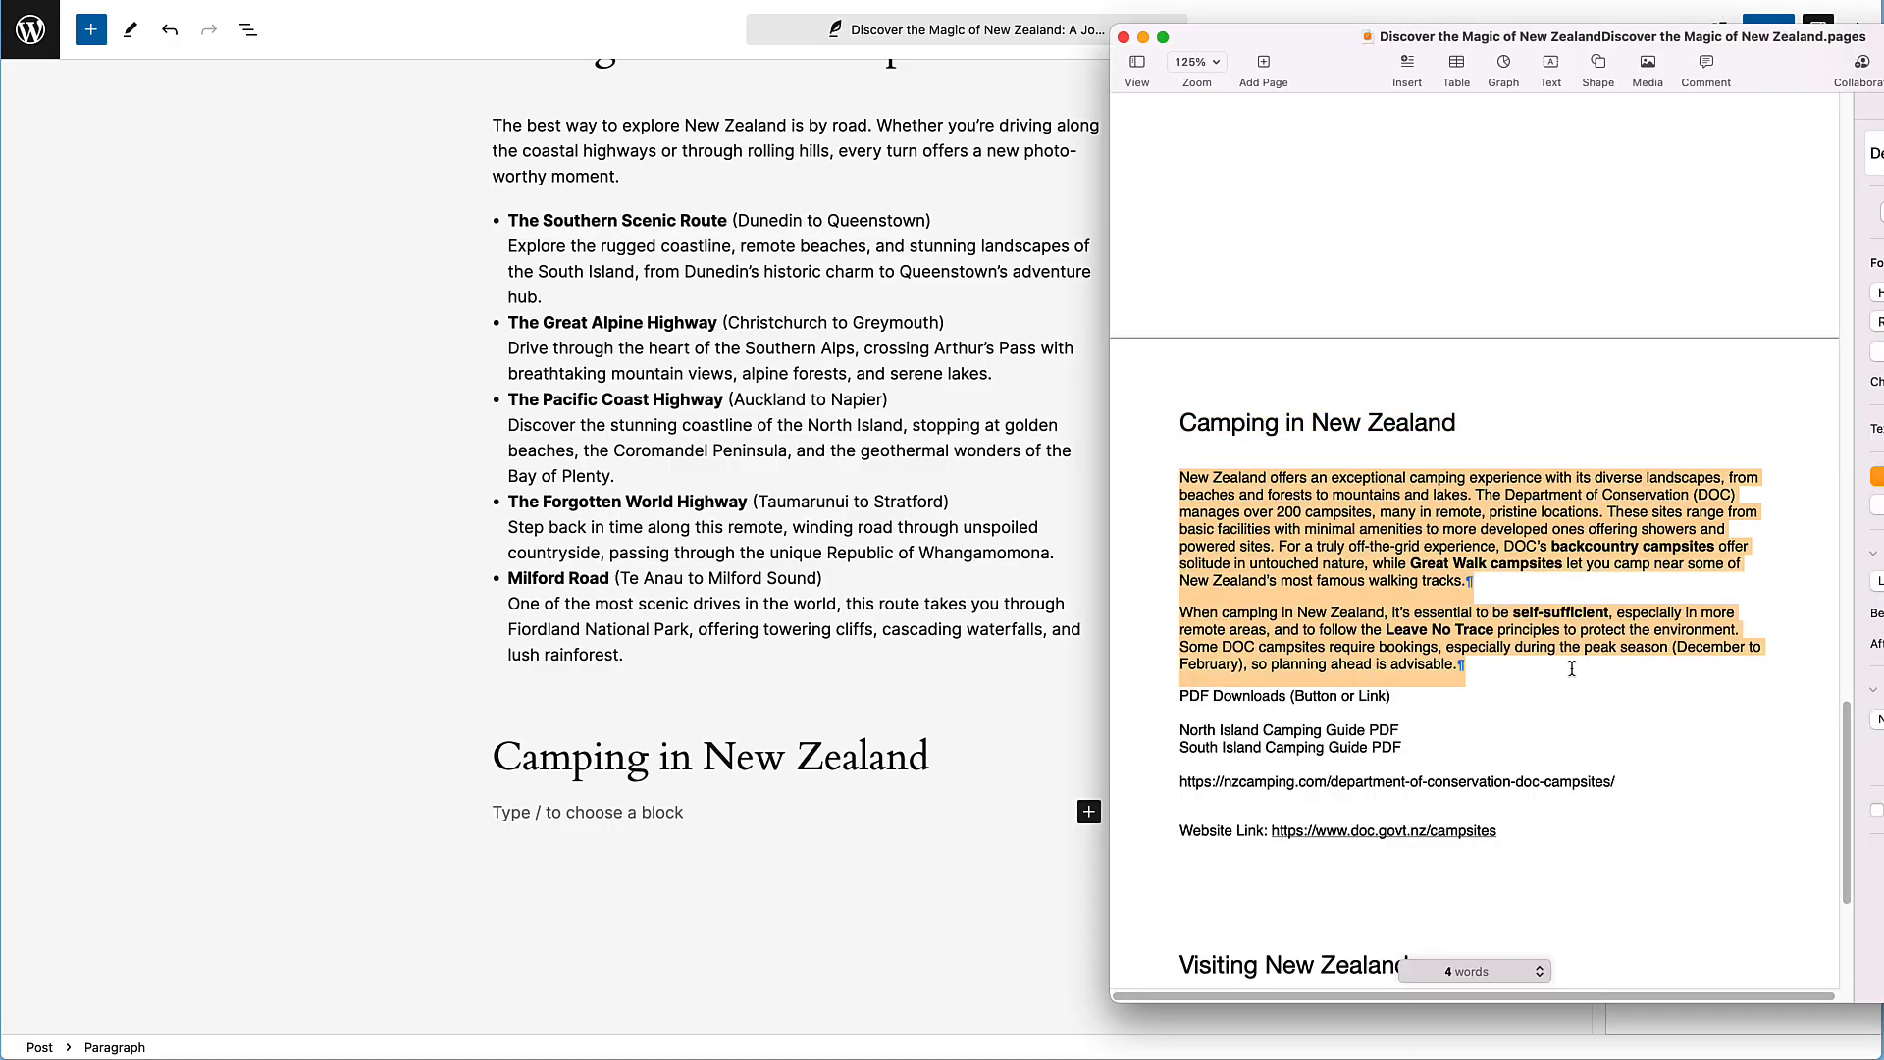
{"action": "left_click", "coordinate": [522, 808]}
{"action": "key", "text": "super+v"}
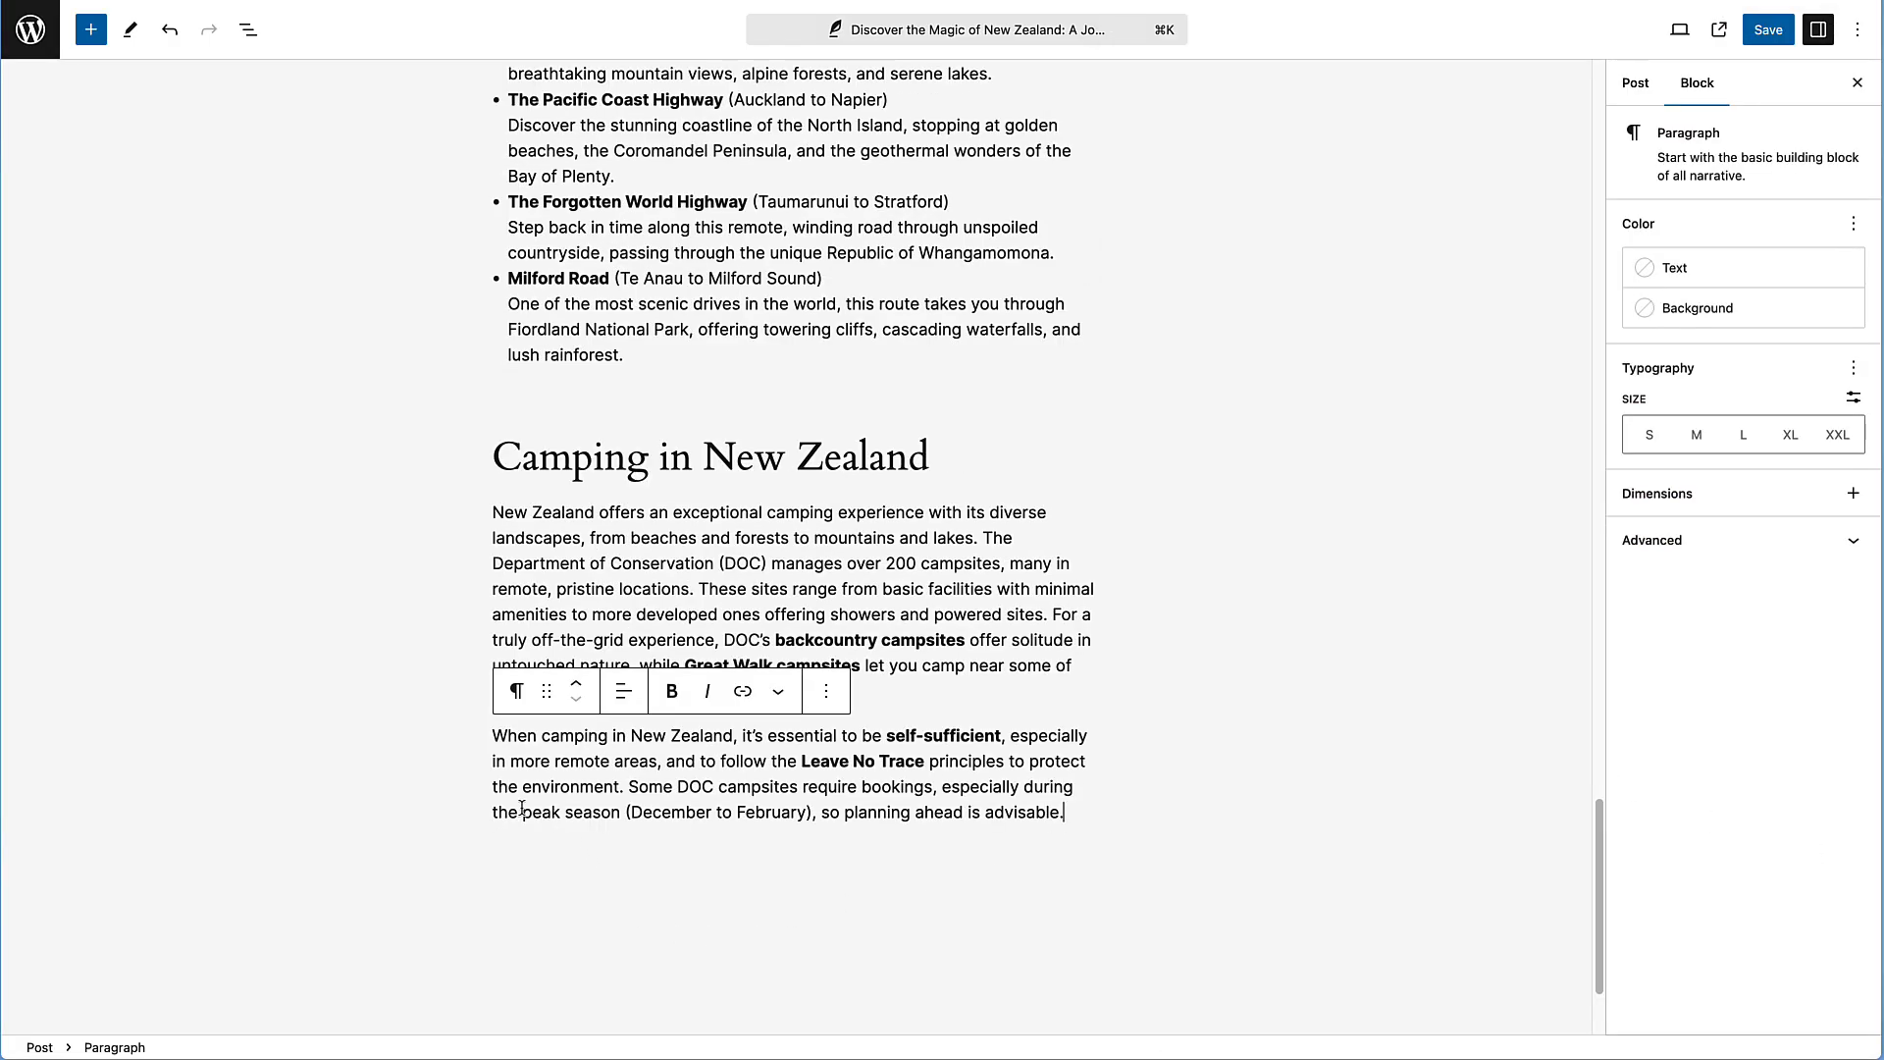
{"action": "left_click", "coordinate": [1040, 856]}
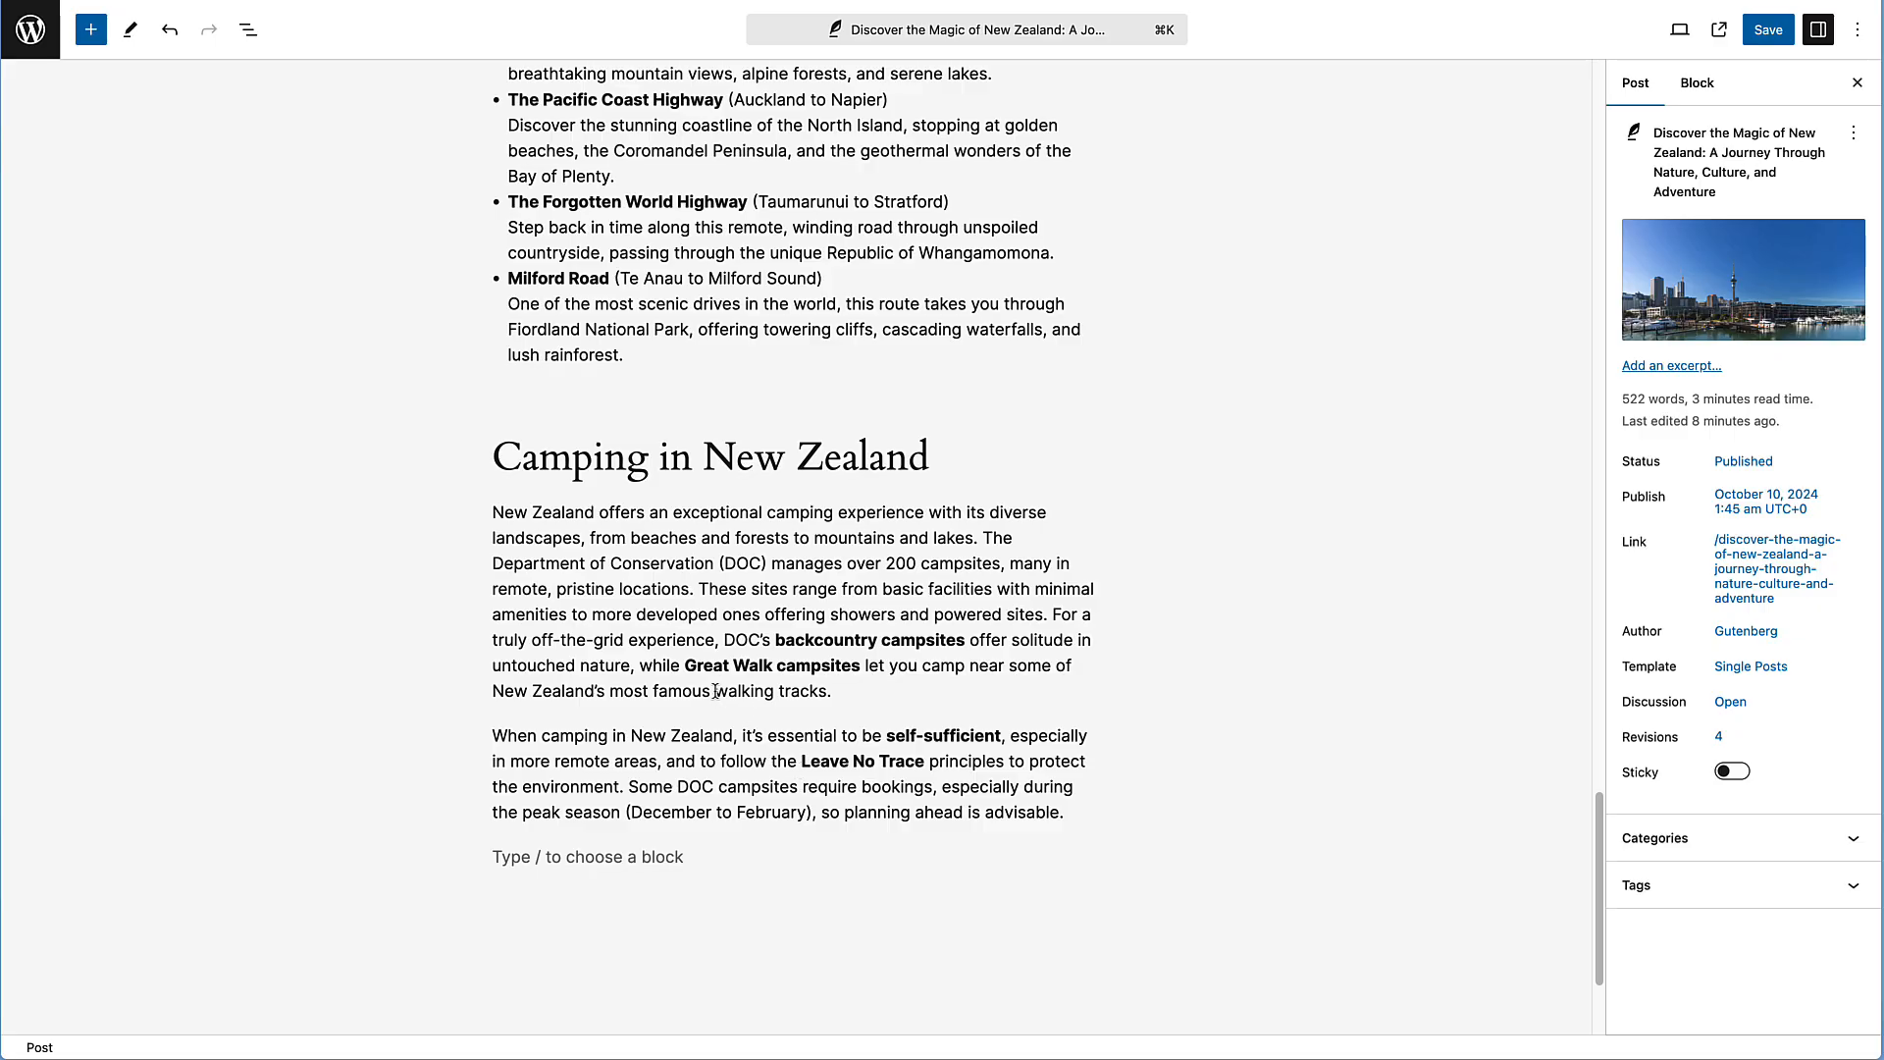
Switch to Pages to check the content that follows the two camping paragraphs
{"action": "left_click_drag", "start_coordinate": [684, 666], "coordinate": [858, 668]}
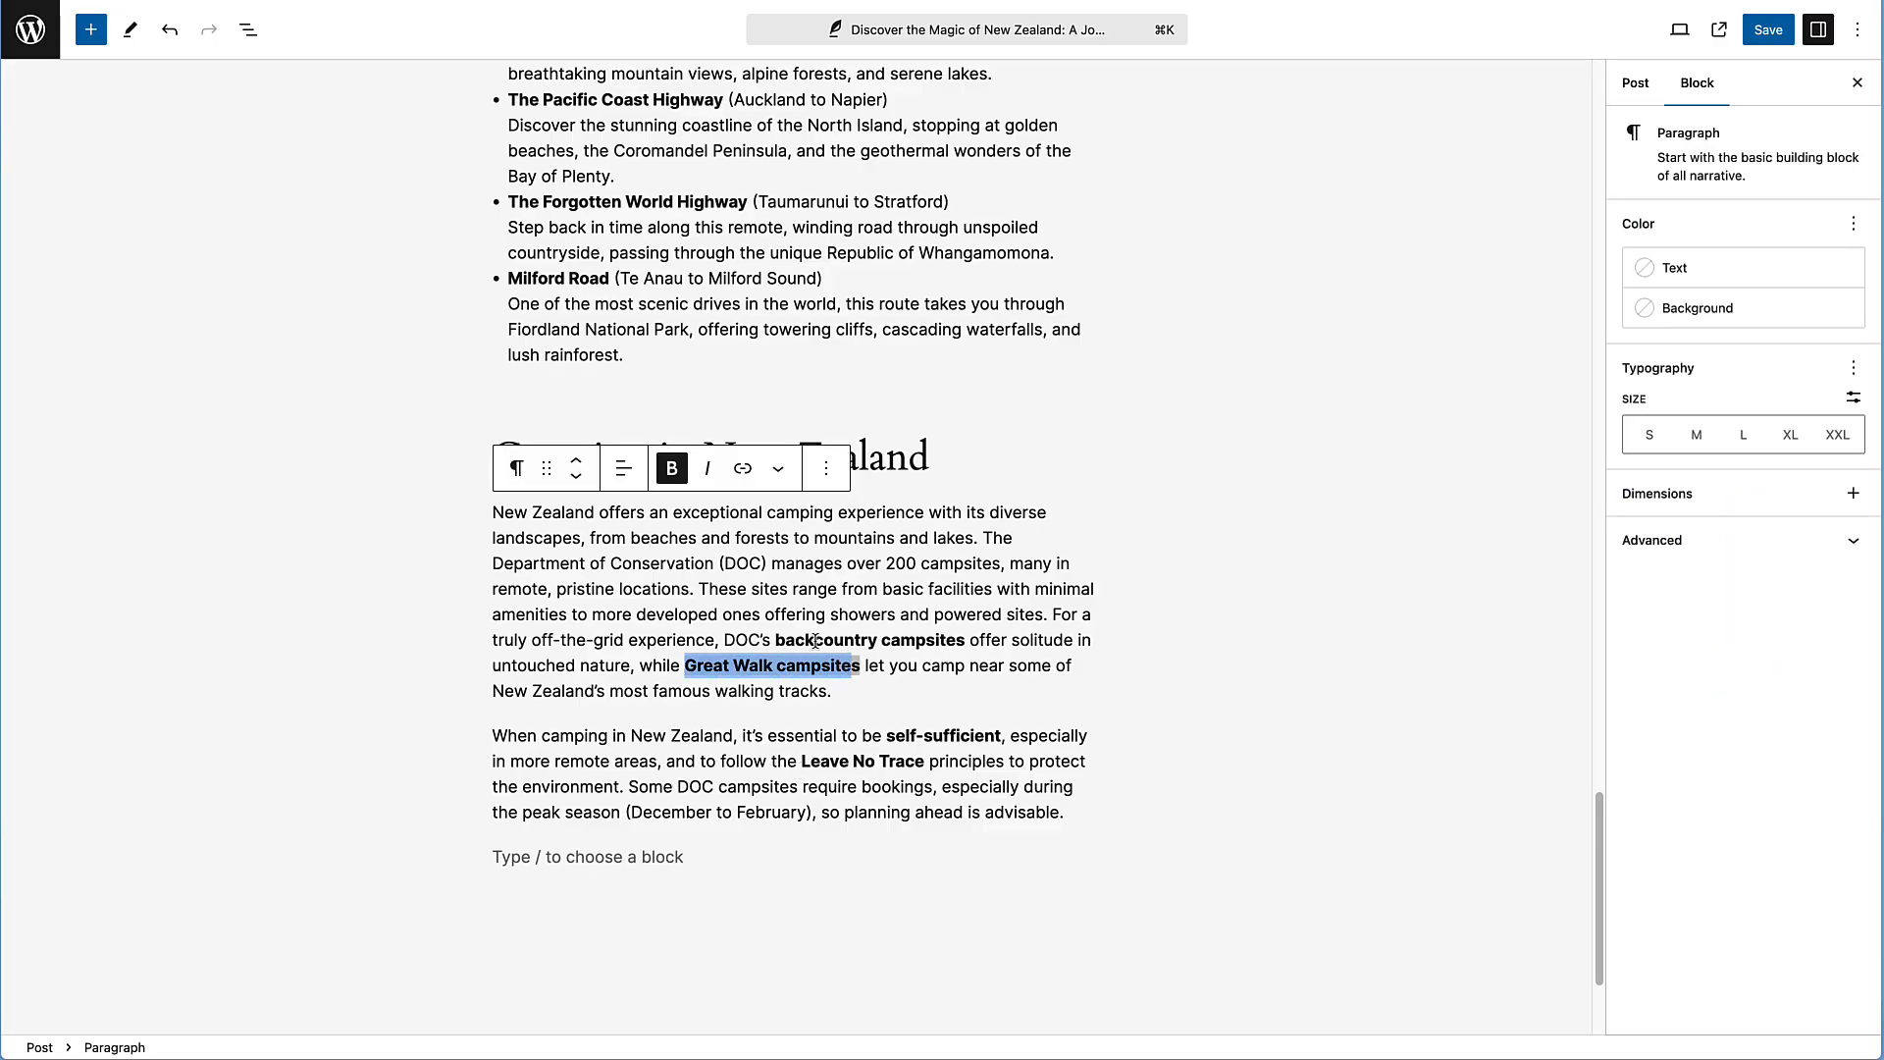
{"action": "left_click", "coordinate": [715, 786]}
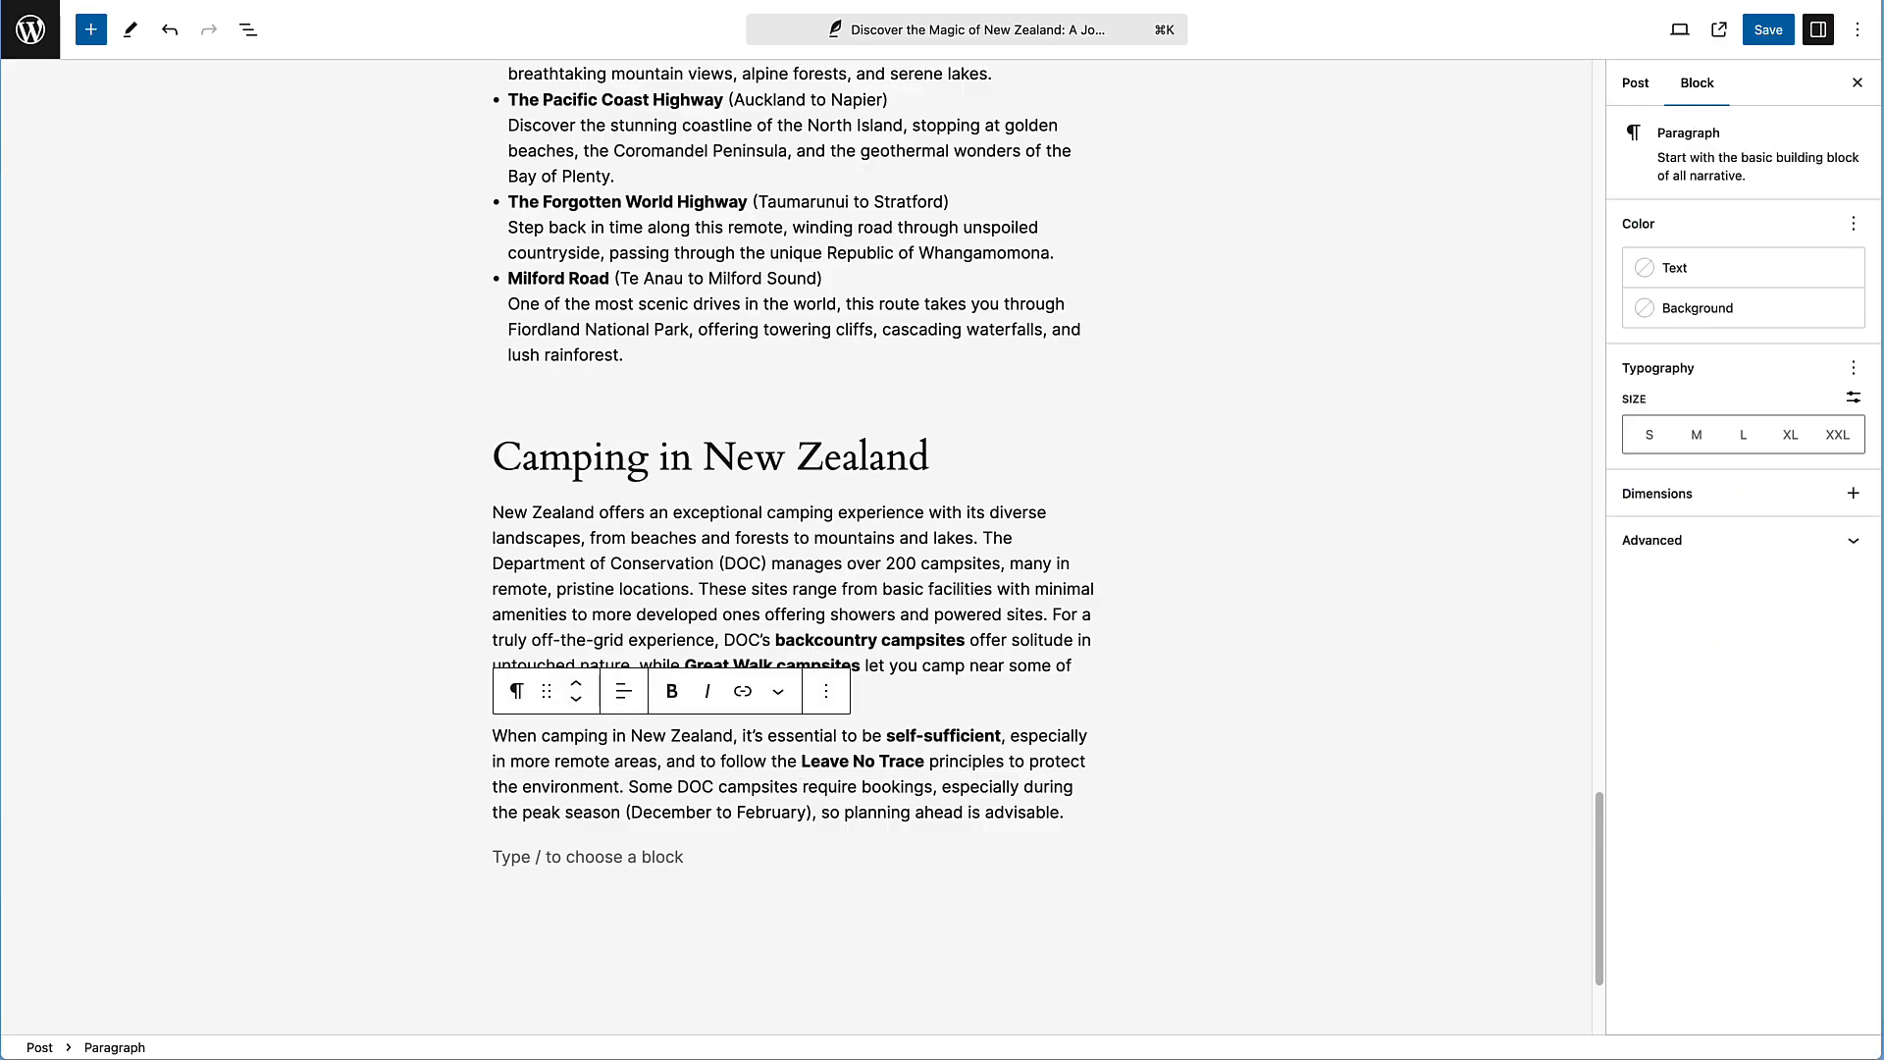
{"action": "key", "text": "super+Tab"}
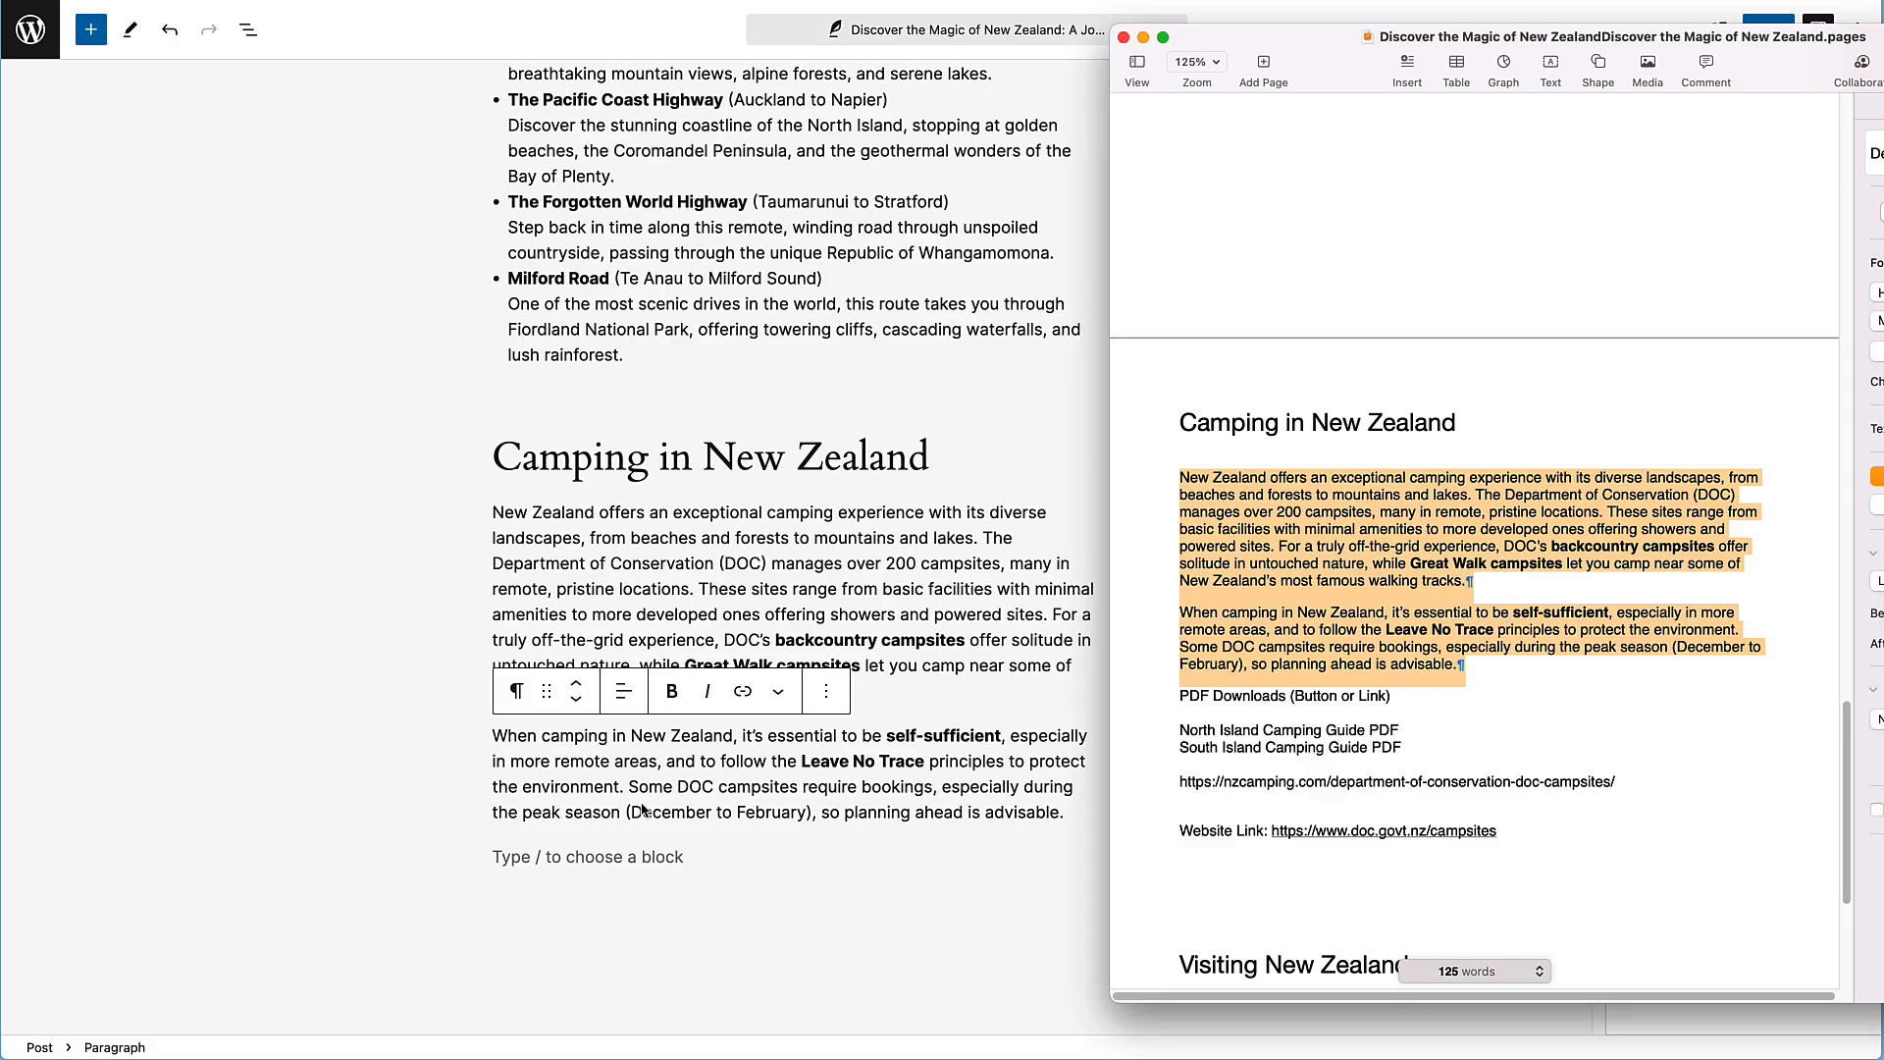
Return to the post editor and insert a Buttons block below the camping paragraphs with a button labelled "Camping in the South Island"
{"action": "left_click", "coordinate": [547, 860]}
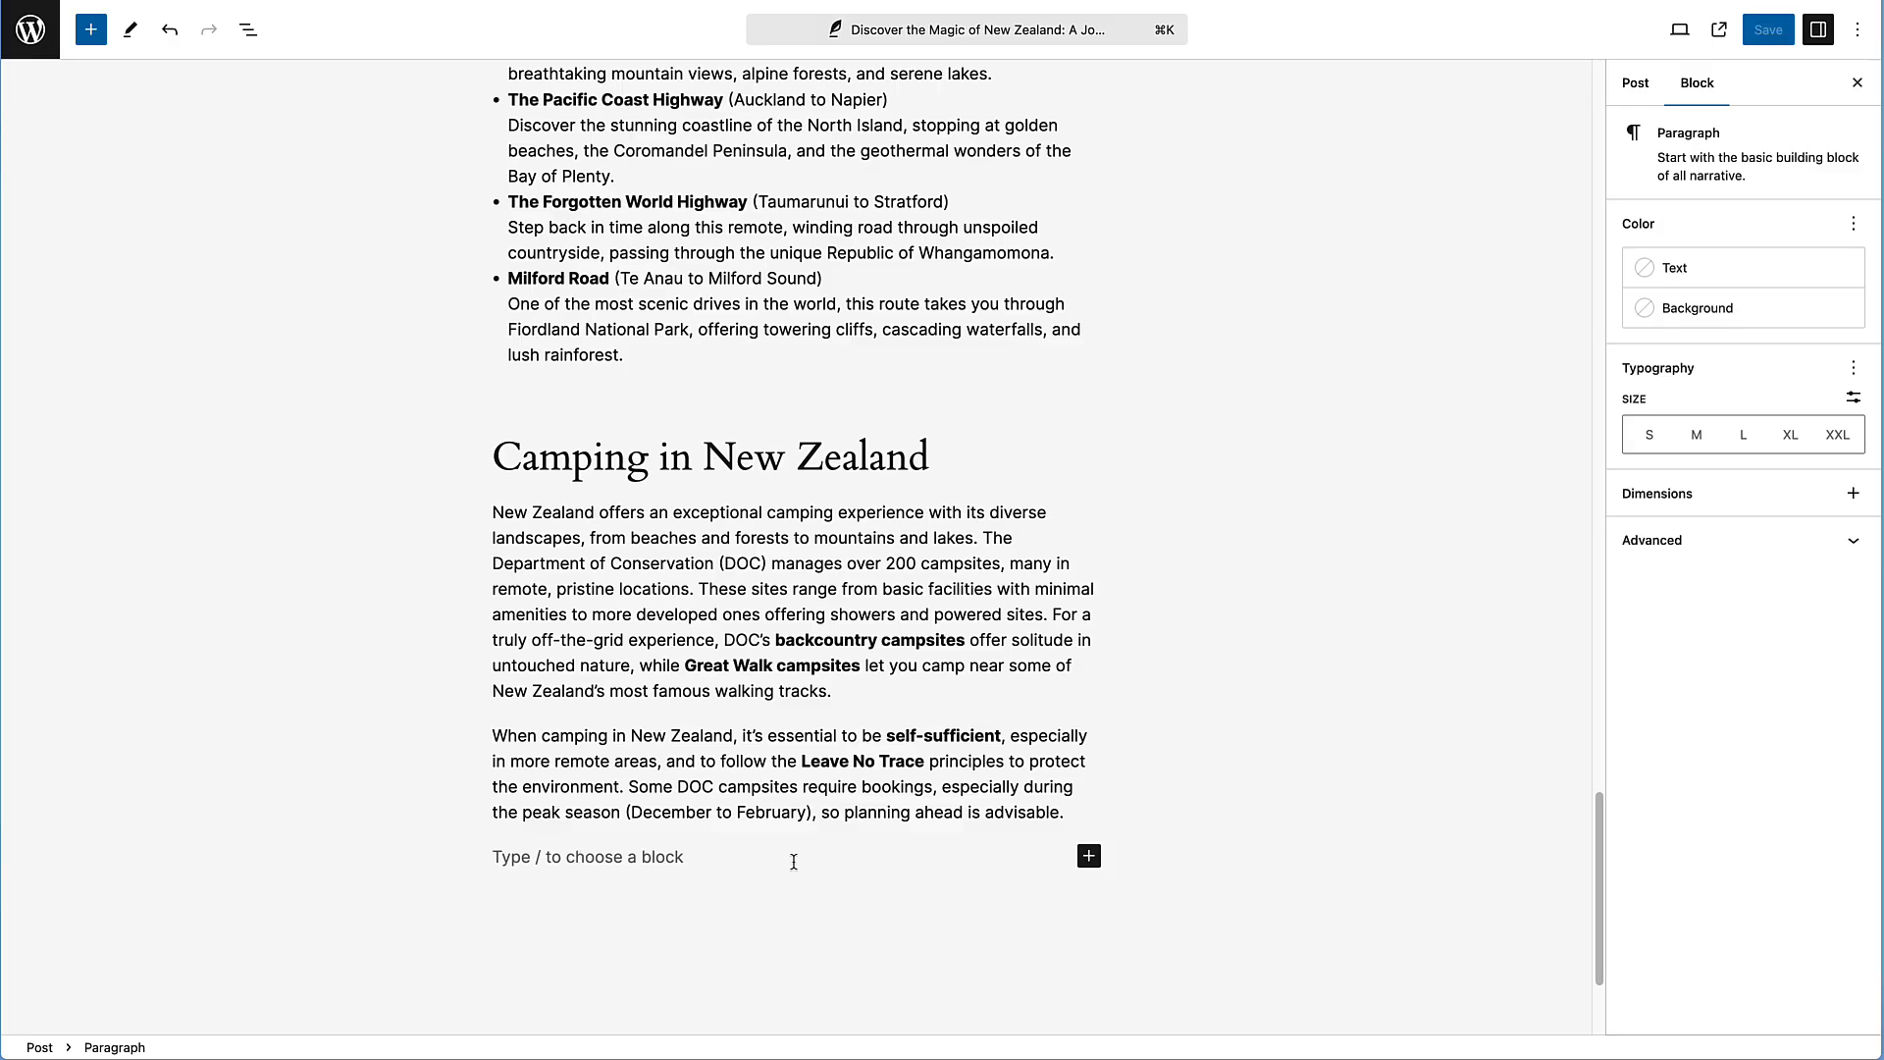
{"action": "type", "text": "/butt"}
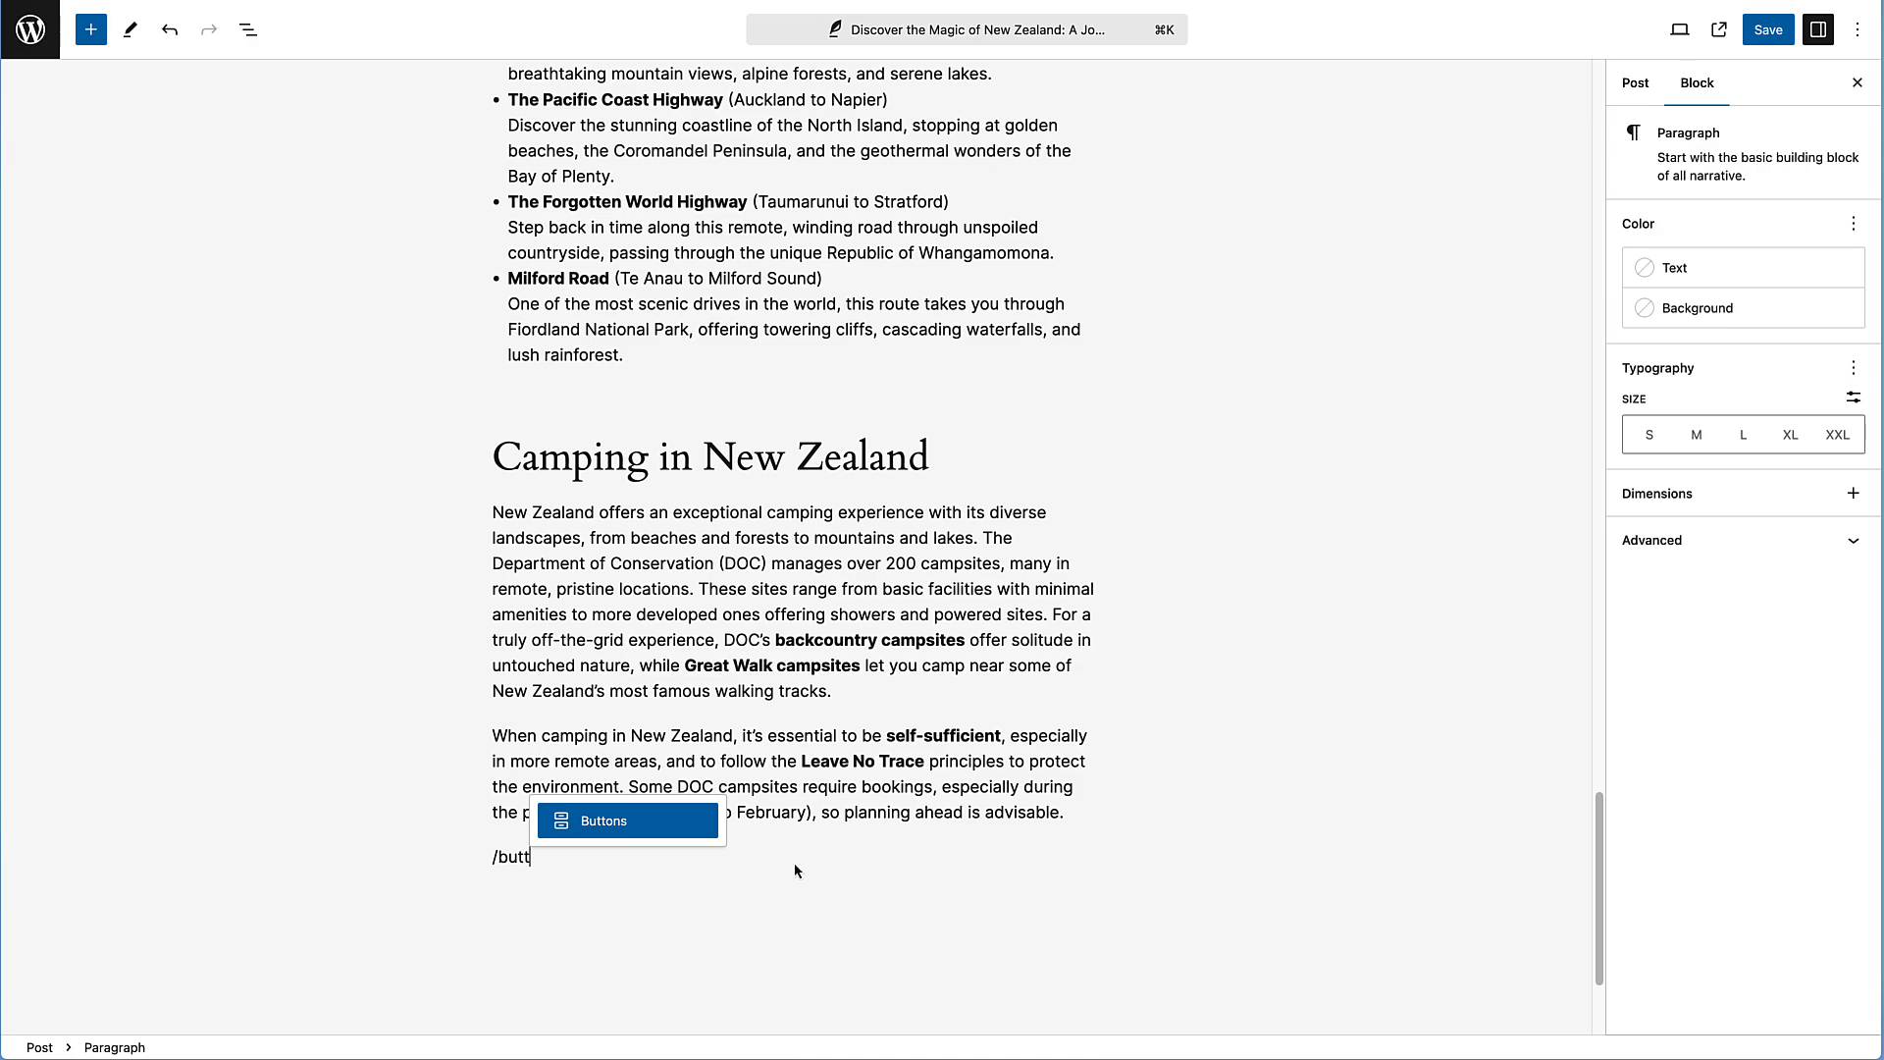
{"action": "key", "text": "Return"}
{"action": "type", "text": "Campi"}
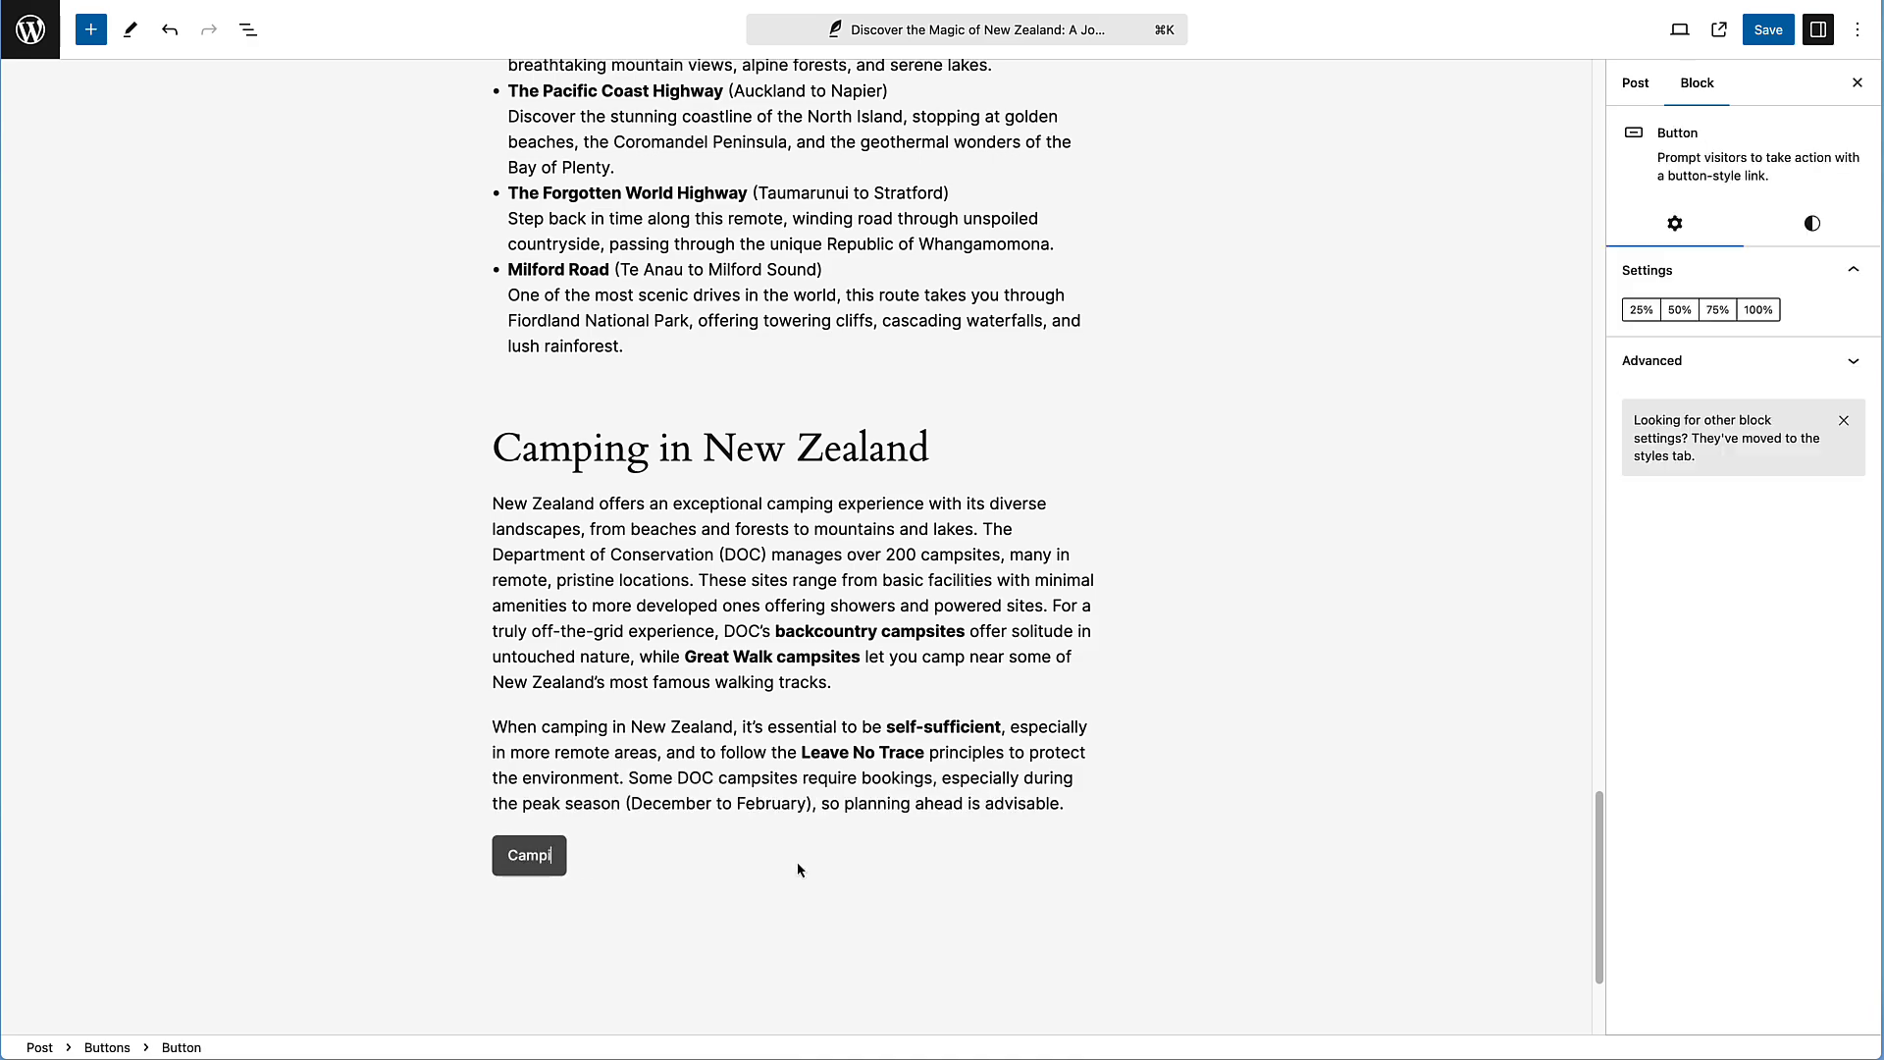
{"action": "type", "text": "ng in the S"}
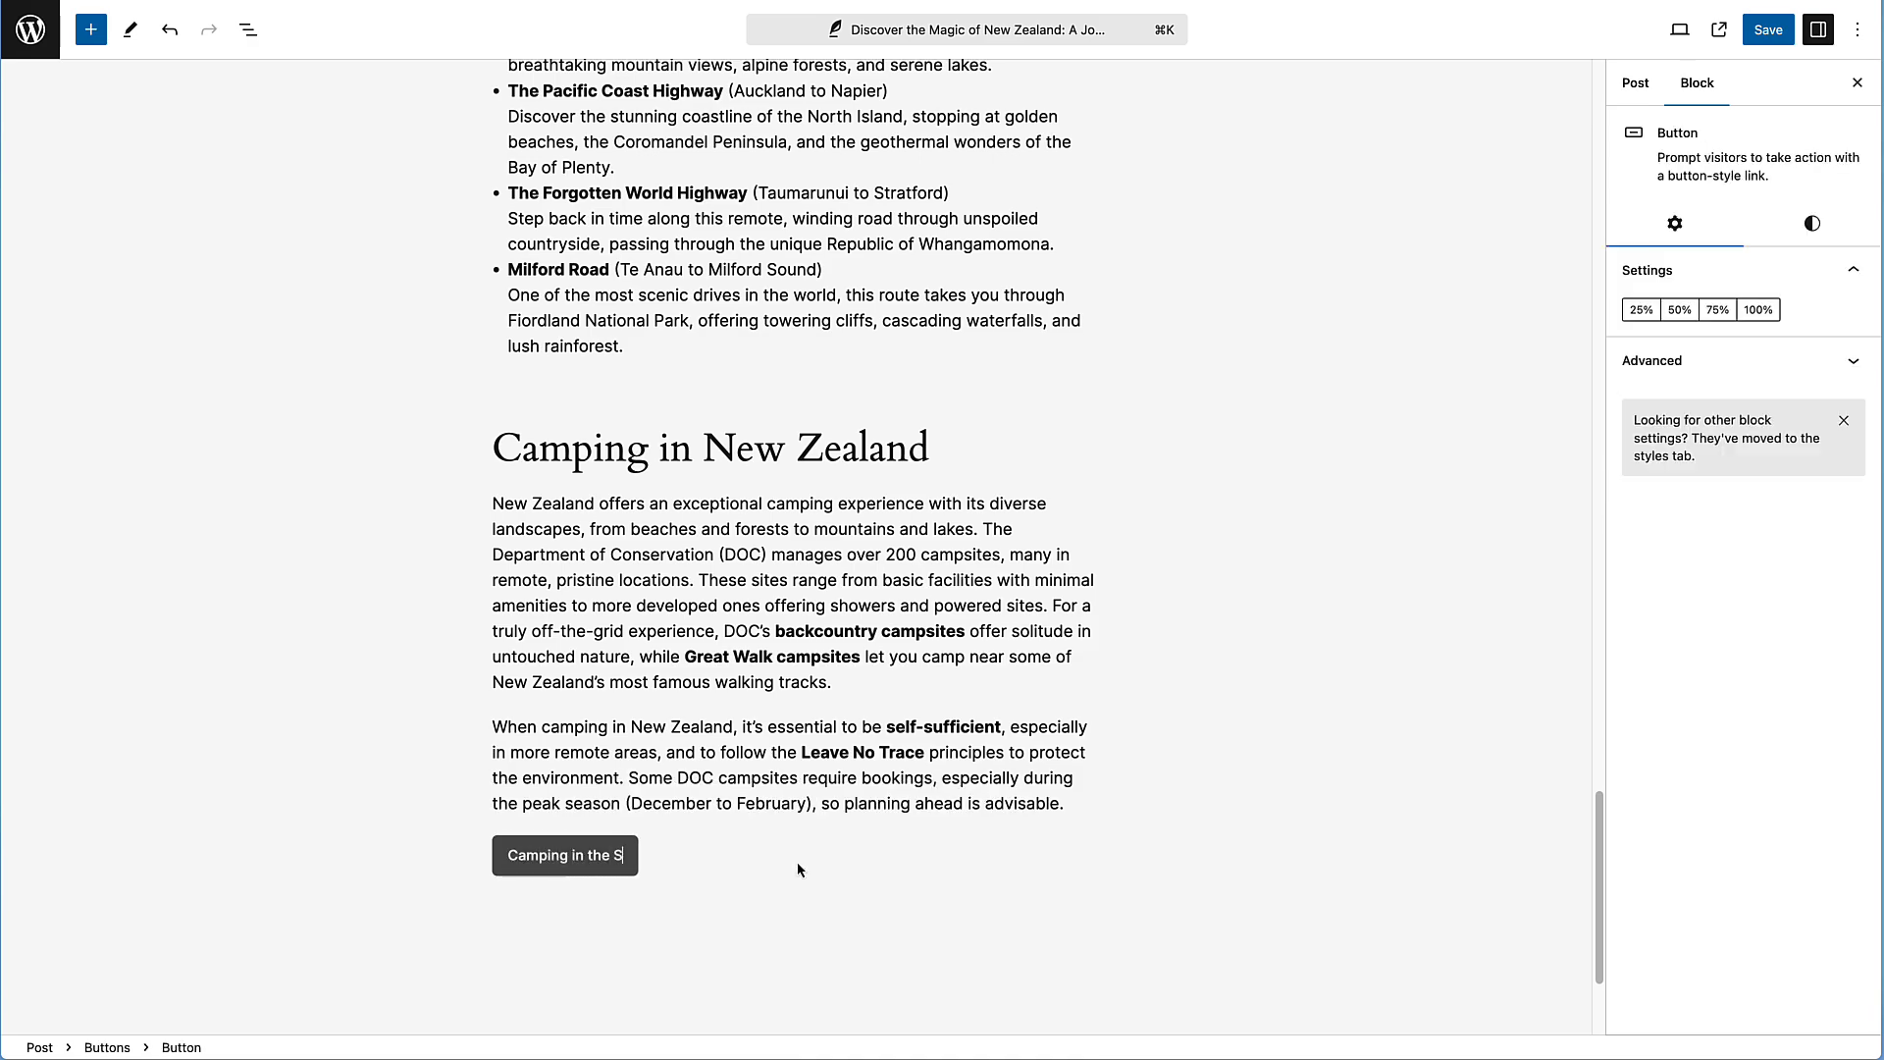
{"action": "type", "text": "outh Isla"}
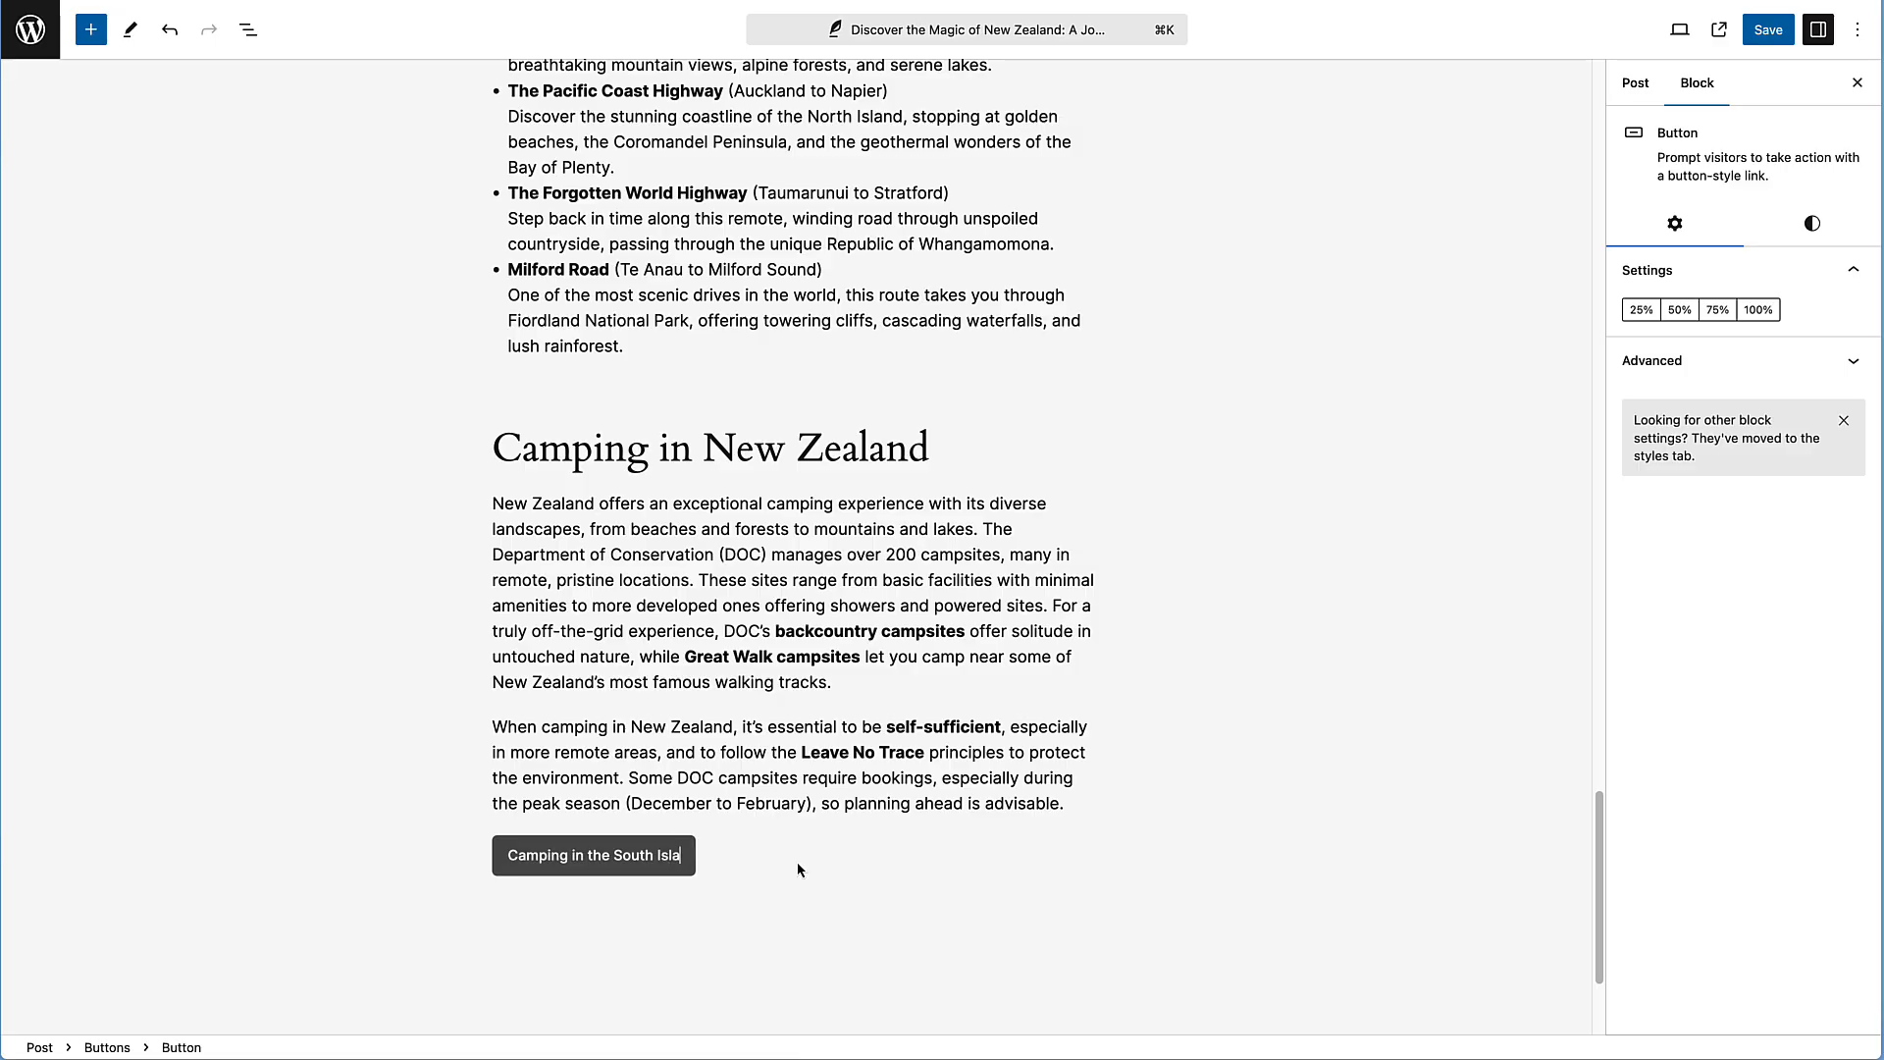
{"action": "type", "text": "nd"}
Add a second button labelled "Camping in the North Island (PDF)" and append "(PDF)" to the South Island button's label
{"action": "left_click", "coordinate": [740, 858]}
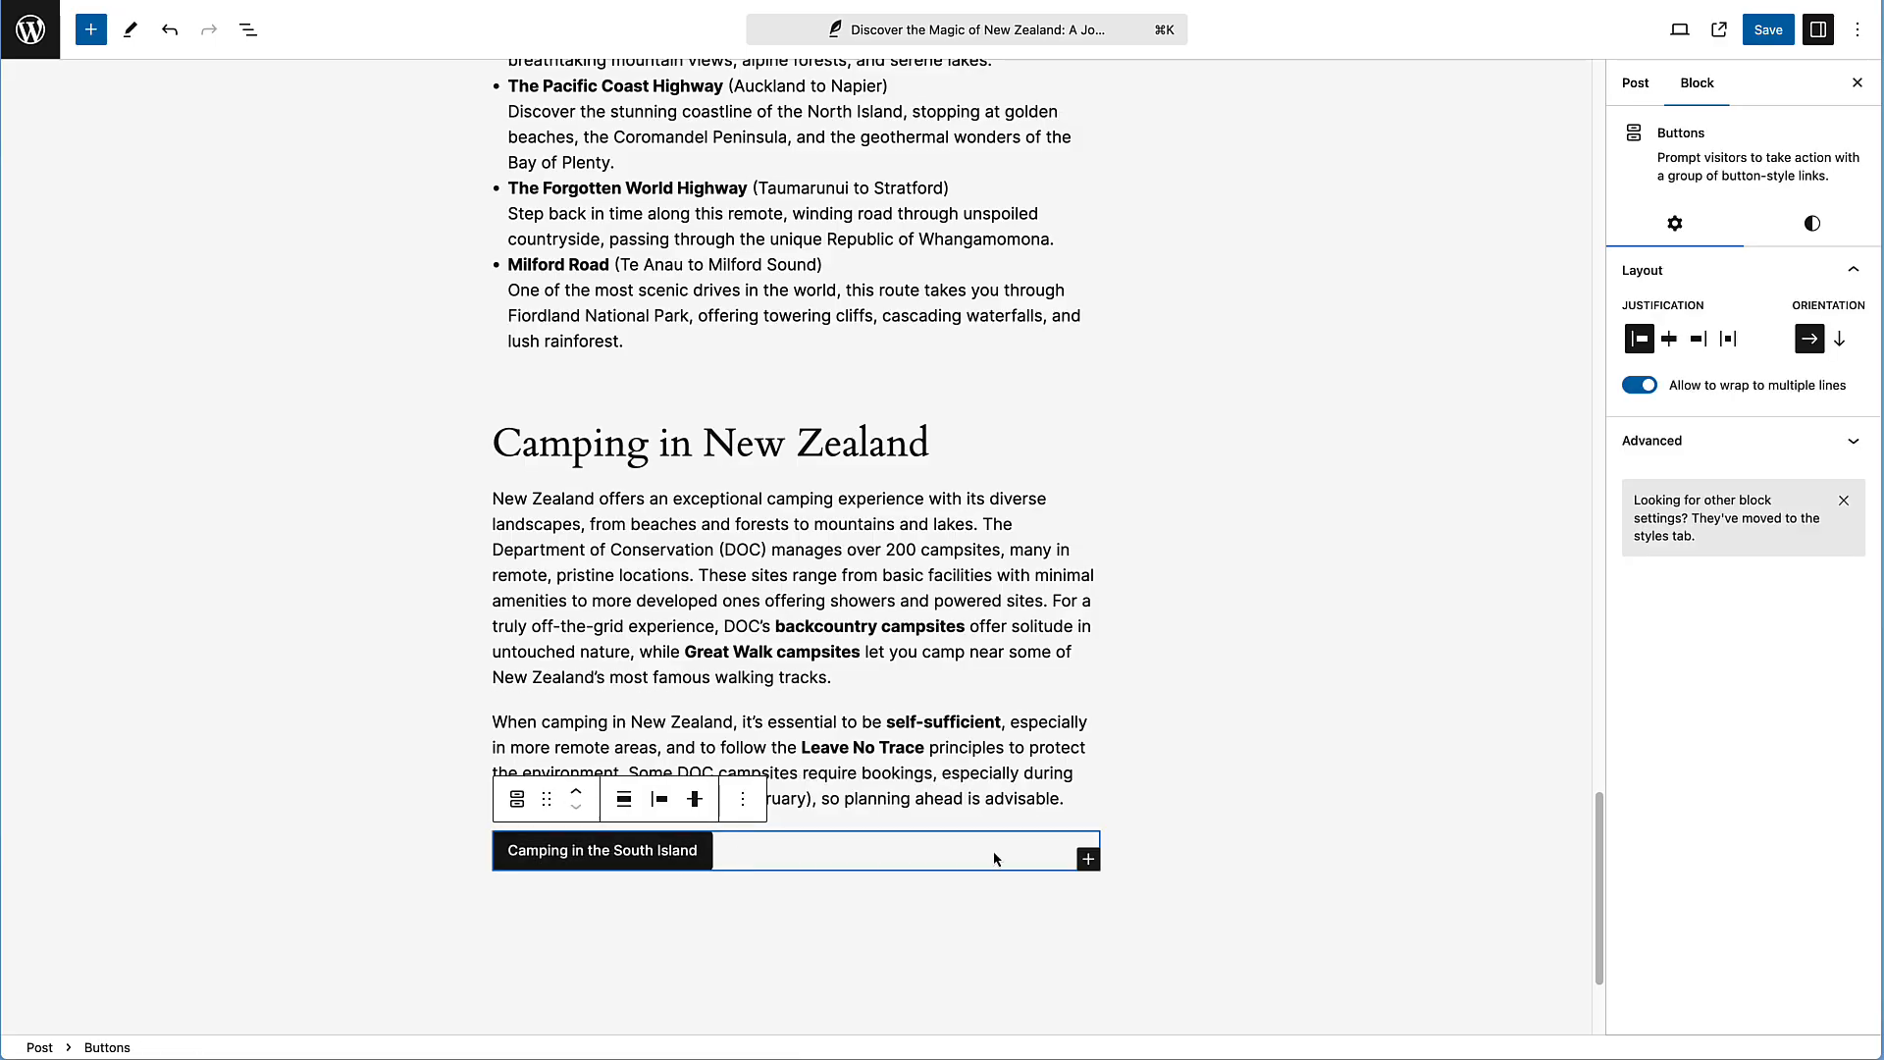
{"action": "left_click", "coordinate": [1086, 862]}
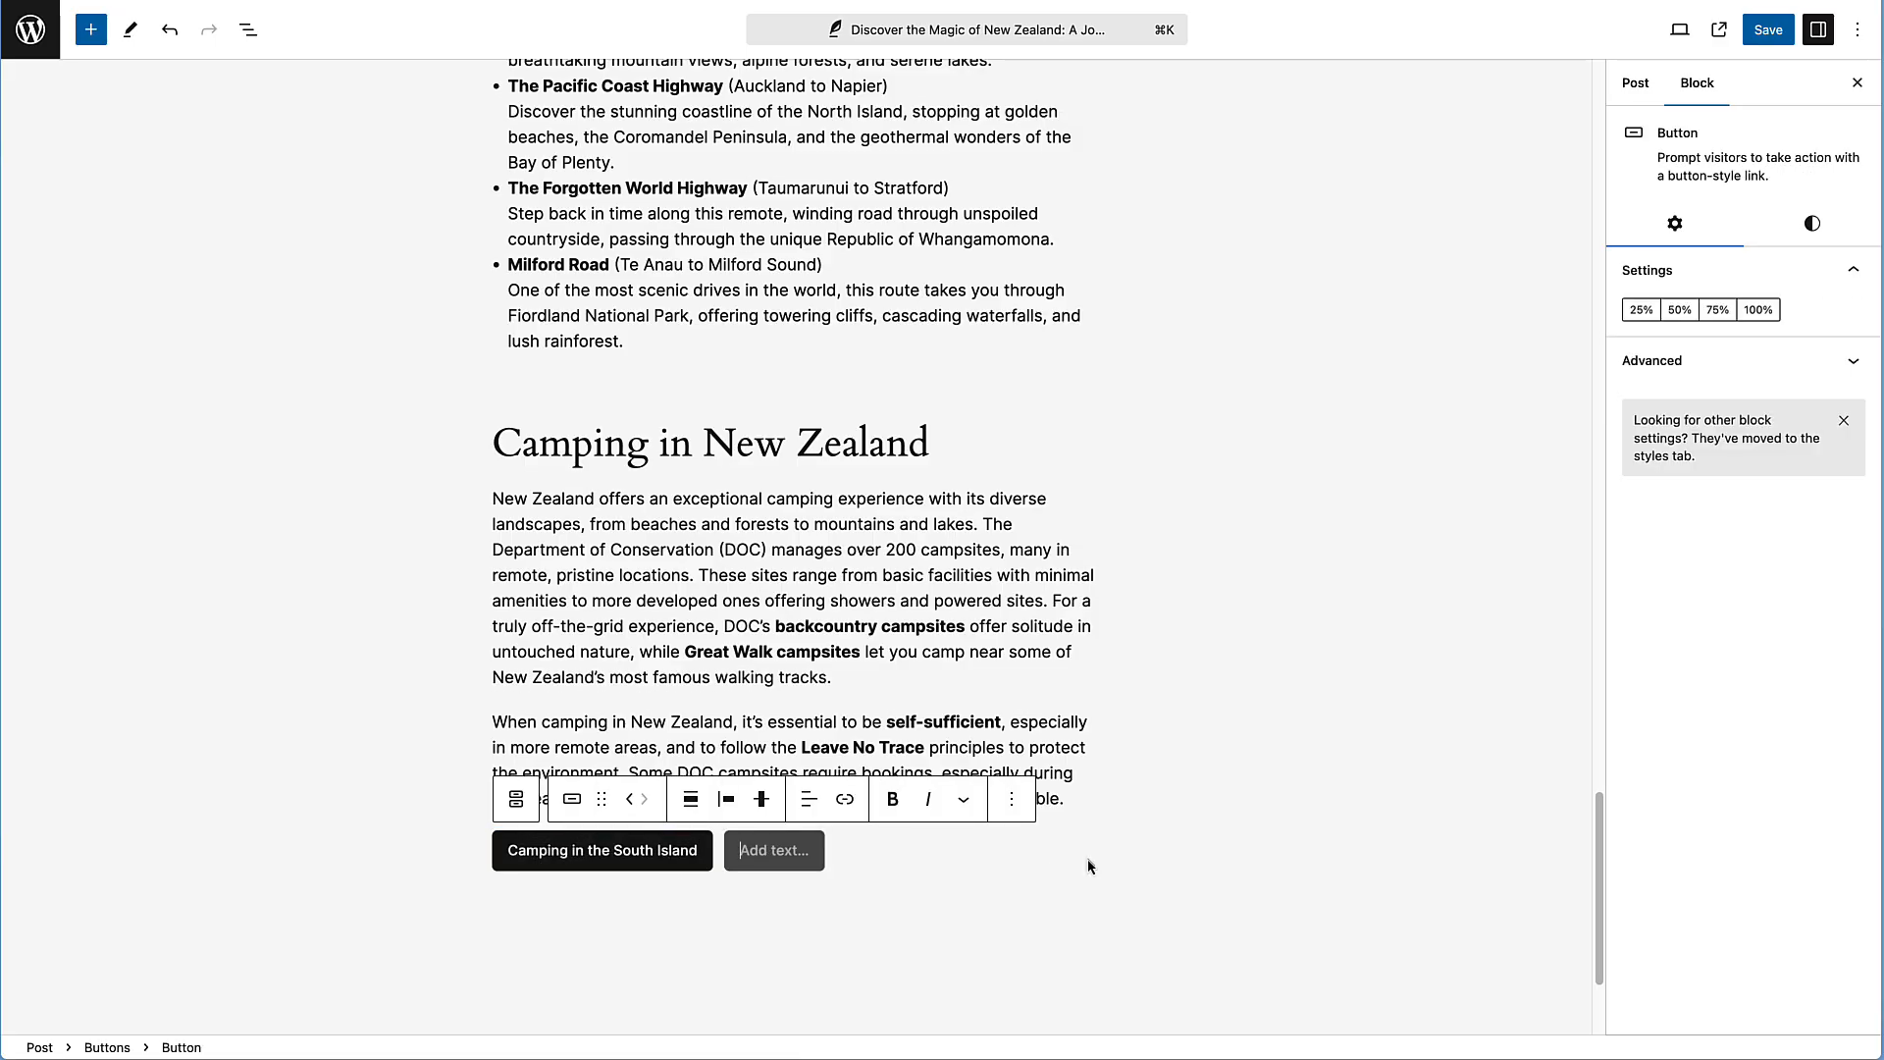
{"action": "type", "text": "Camping i"}
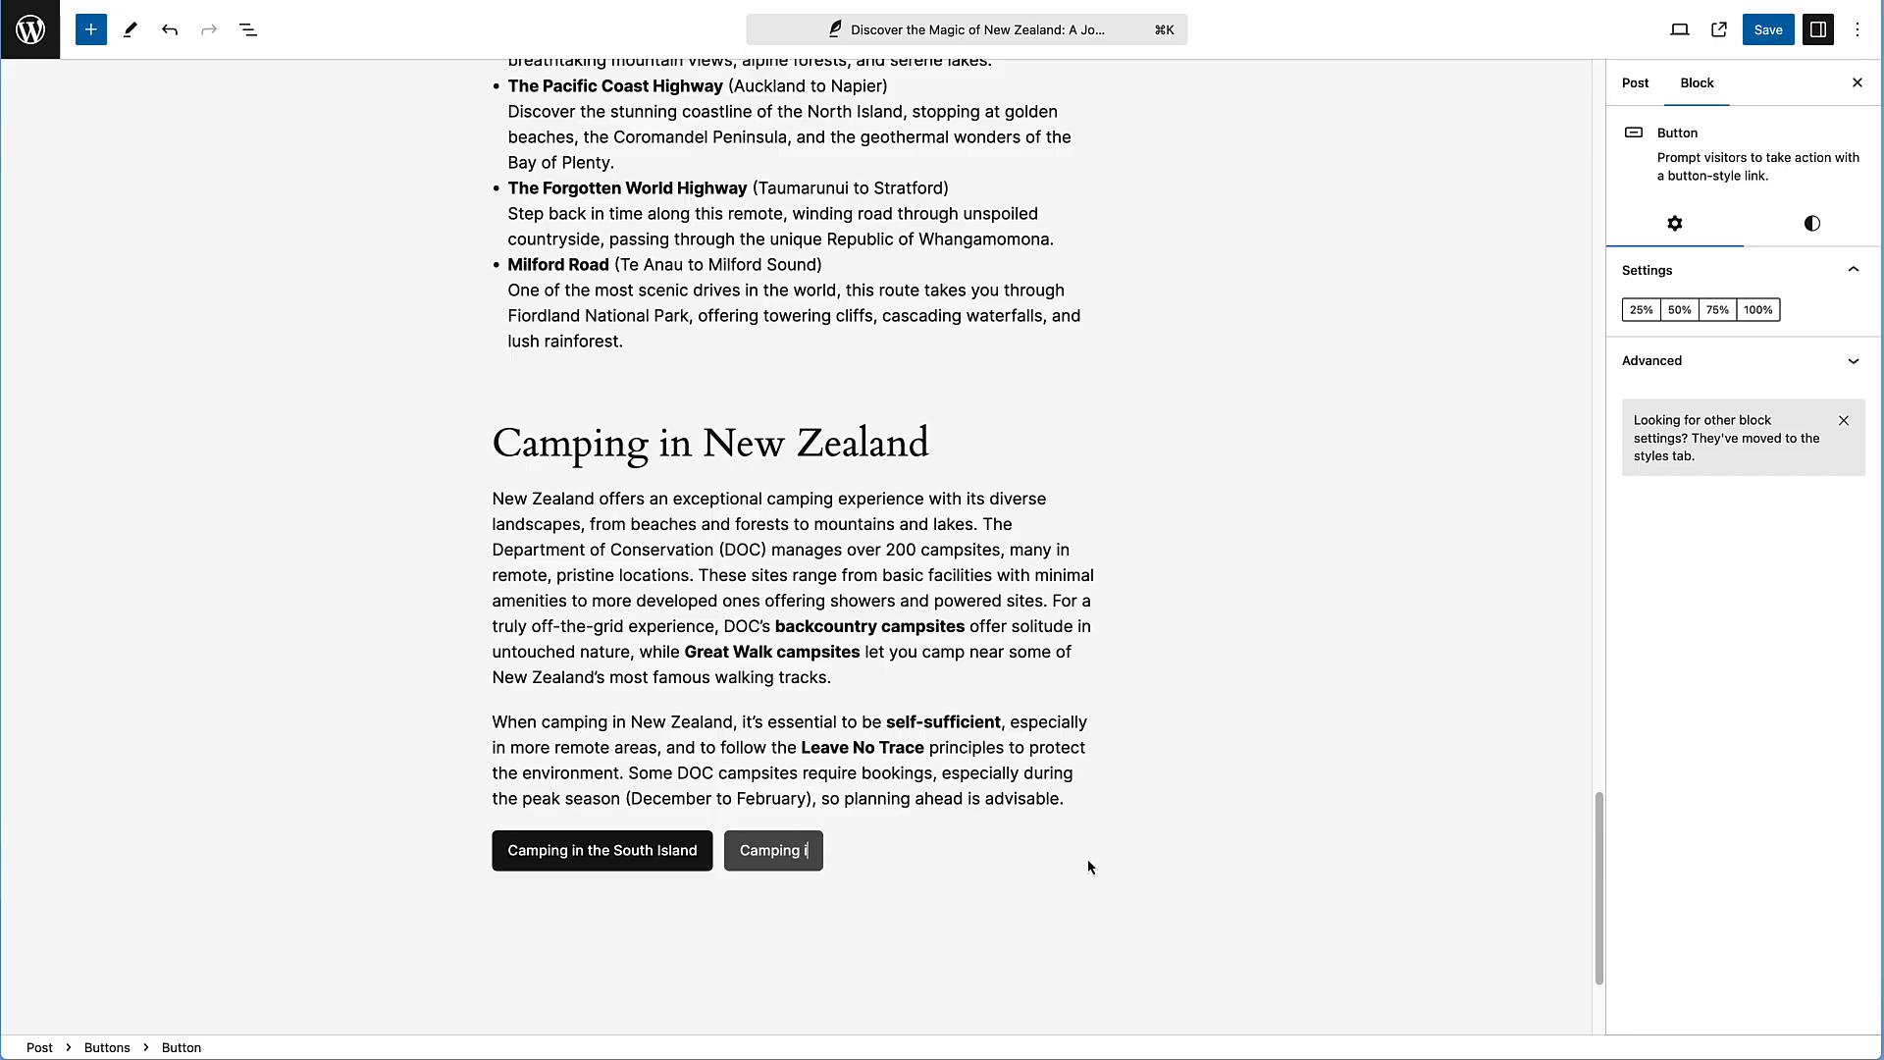
{"action": "type", "text": "n the North Is"}
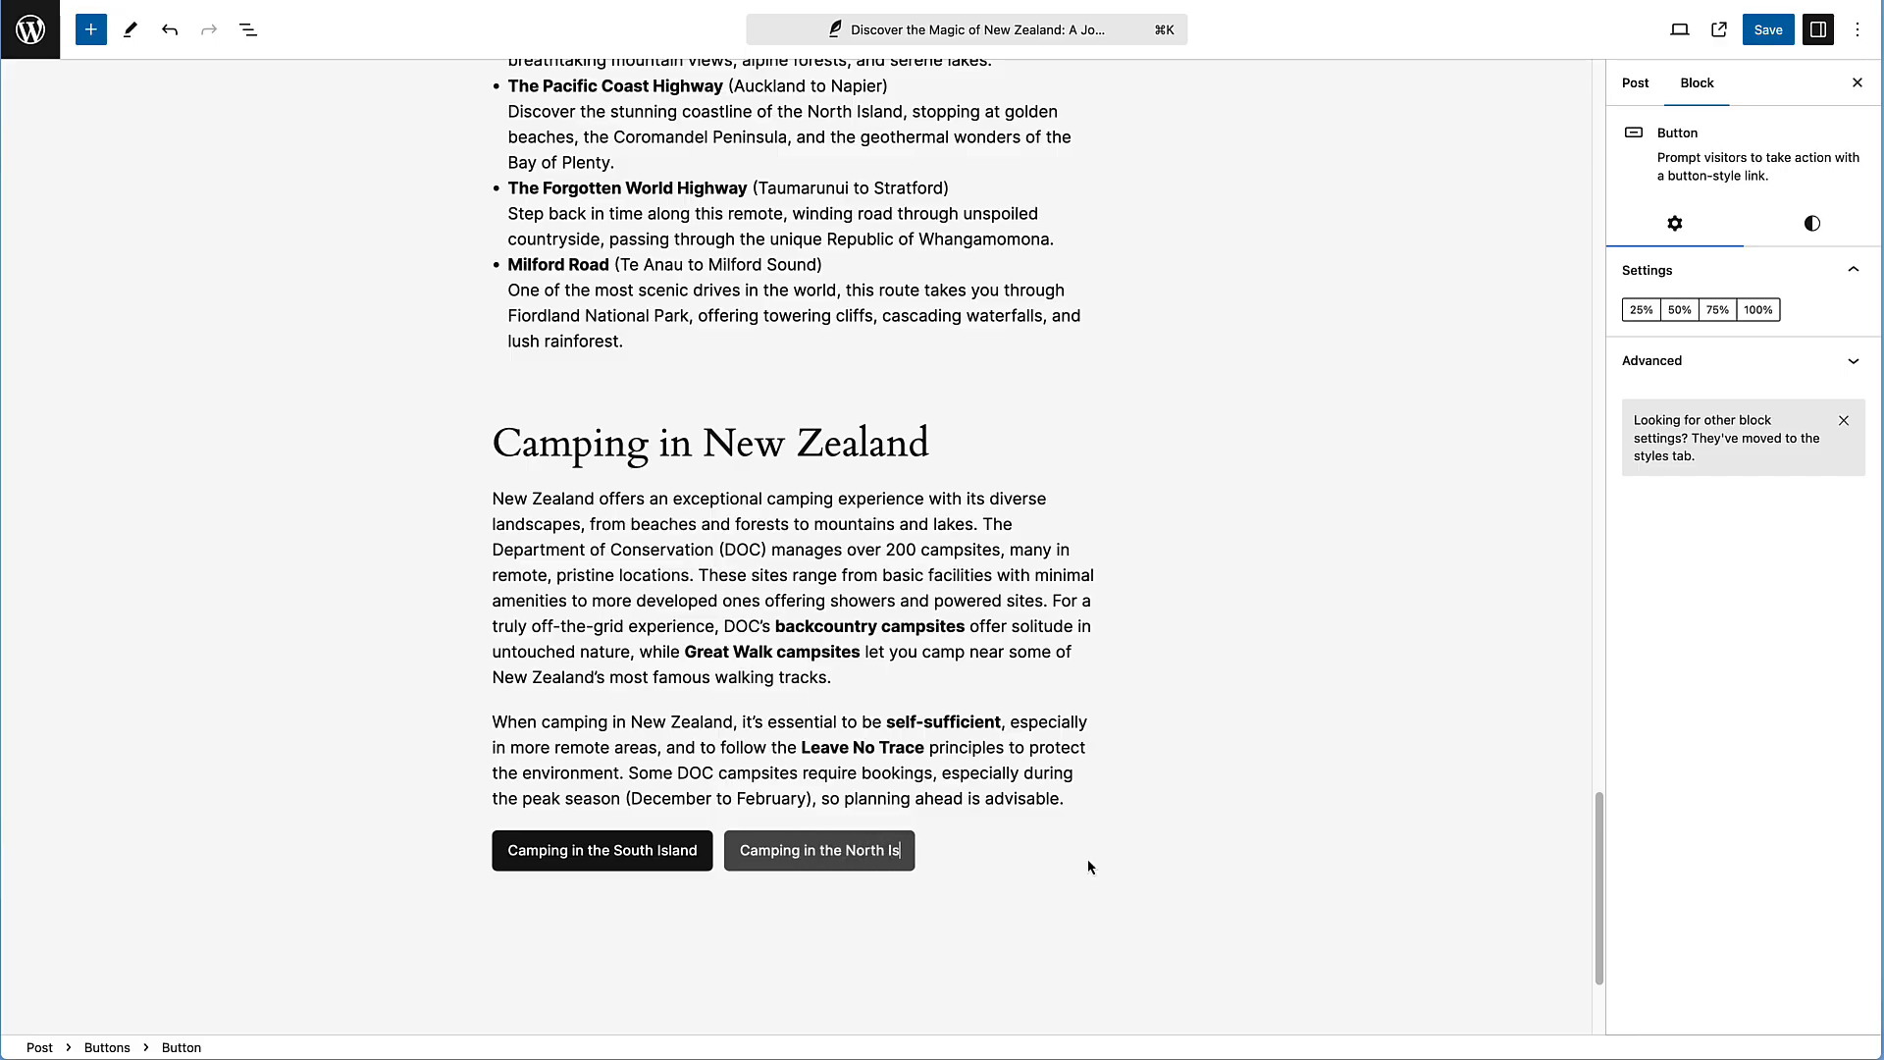
{"action": "type", "text": "land (PDF"}
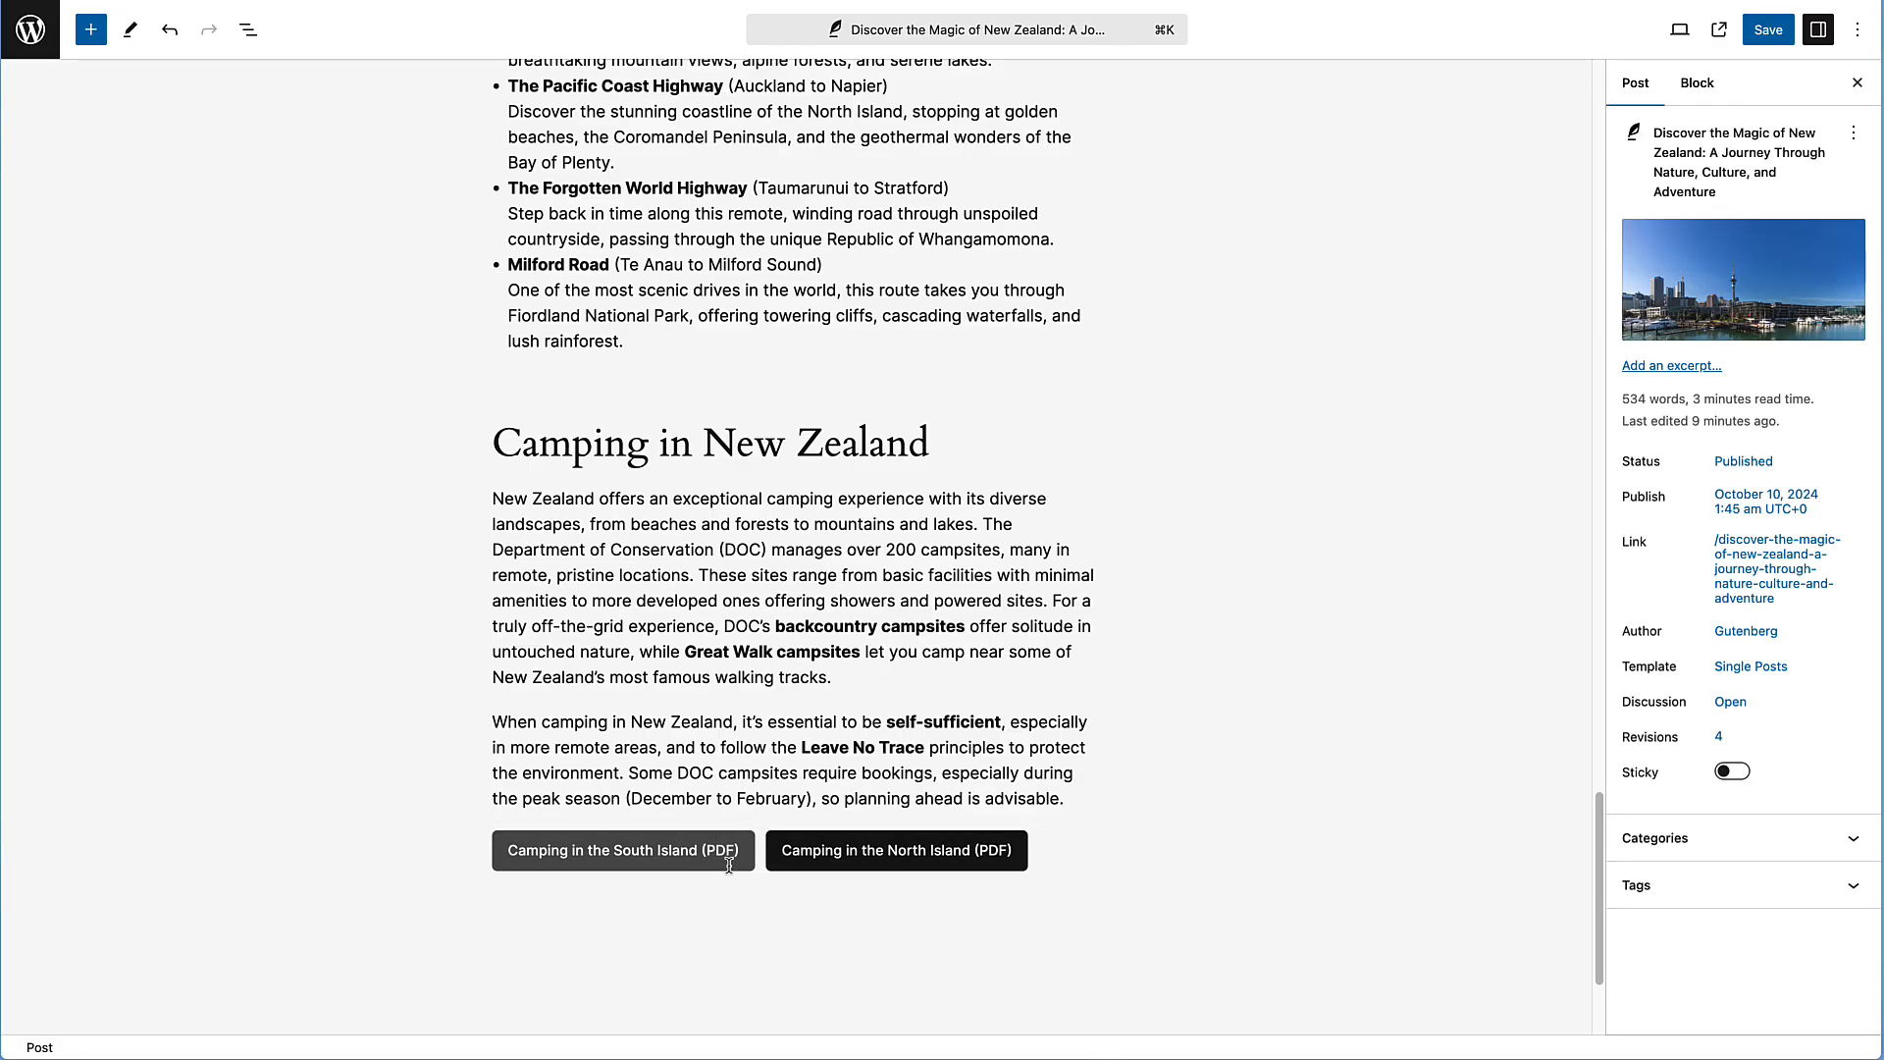
{"action": "left_click", "coordinate": [675, 853]}
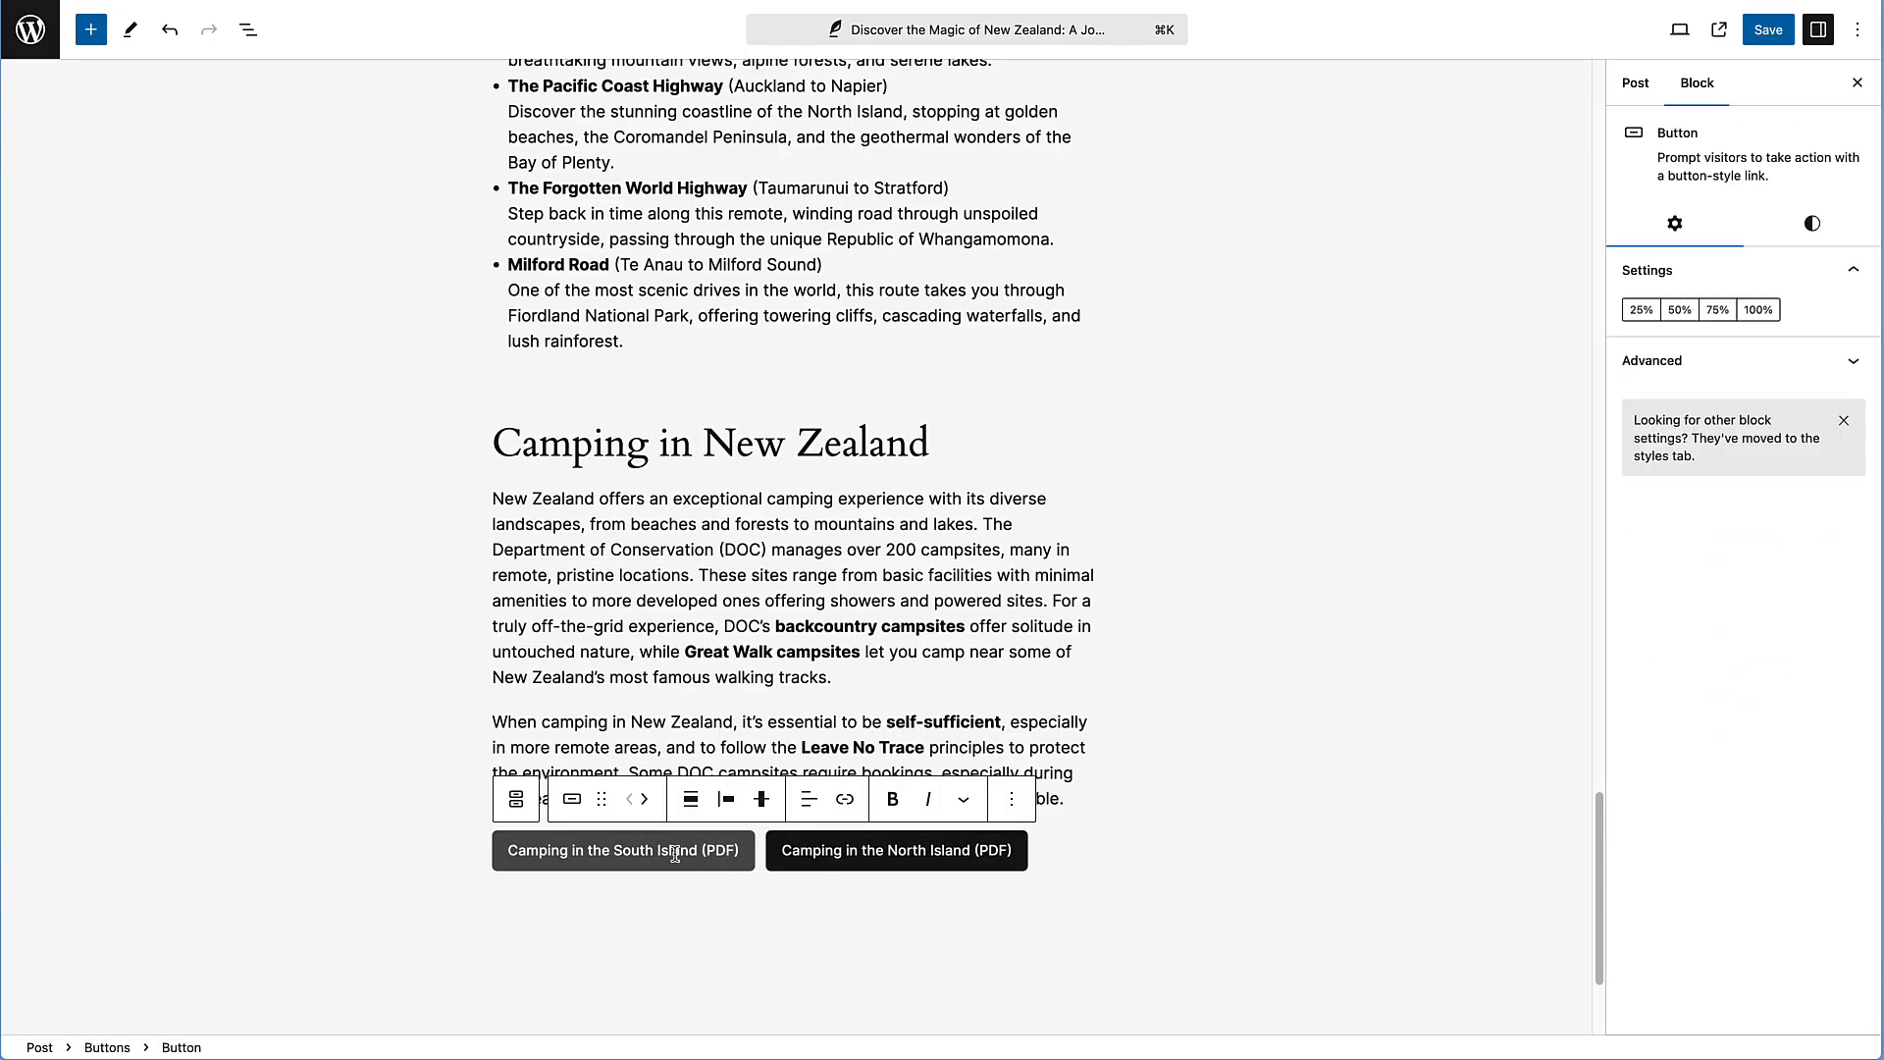
{"action": "left_click", "coordinate": [846, 801]}
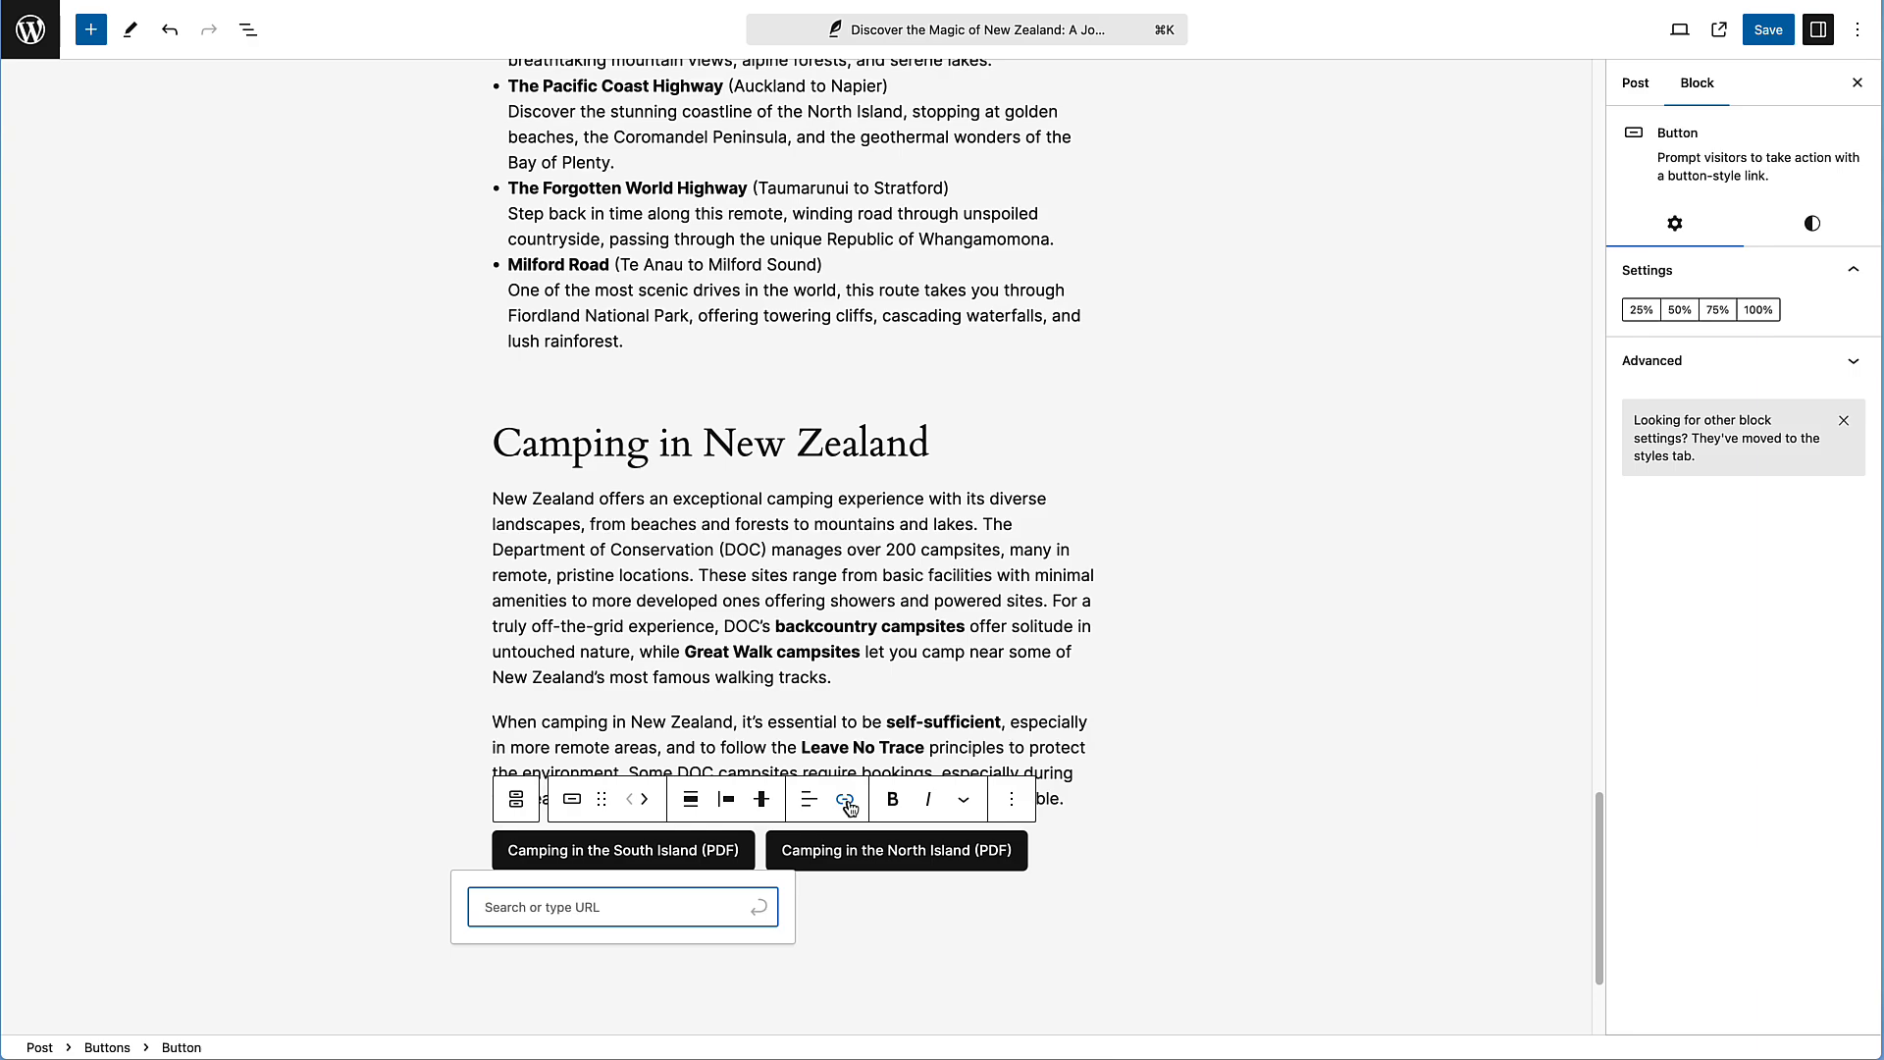
{"action": "left_click", "coordinate": [1276, 834]}
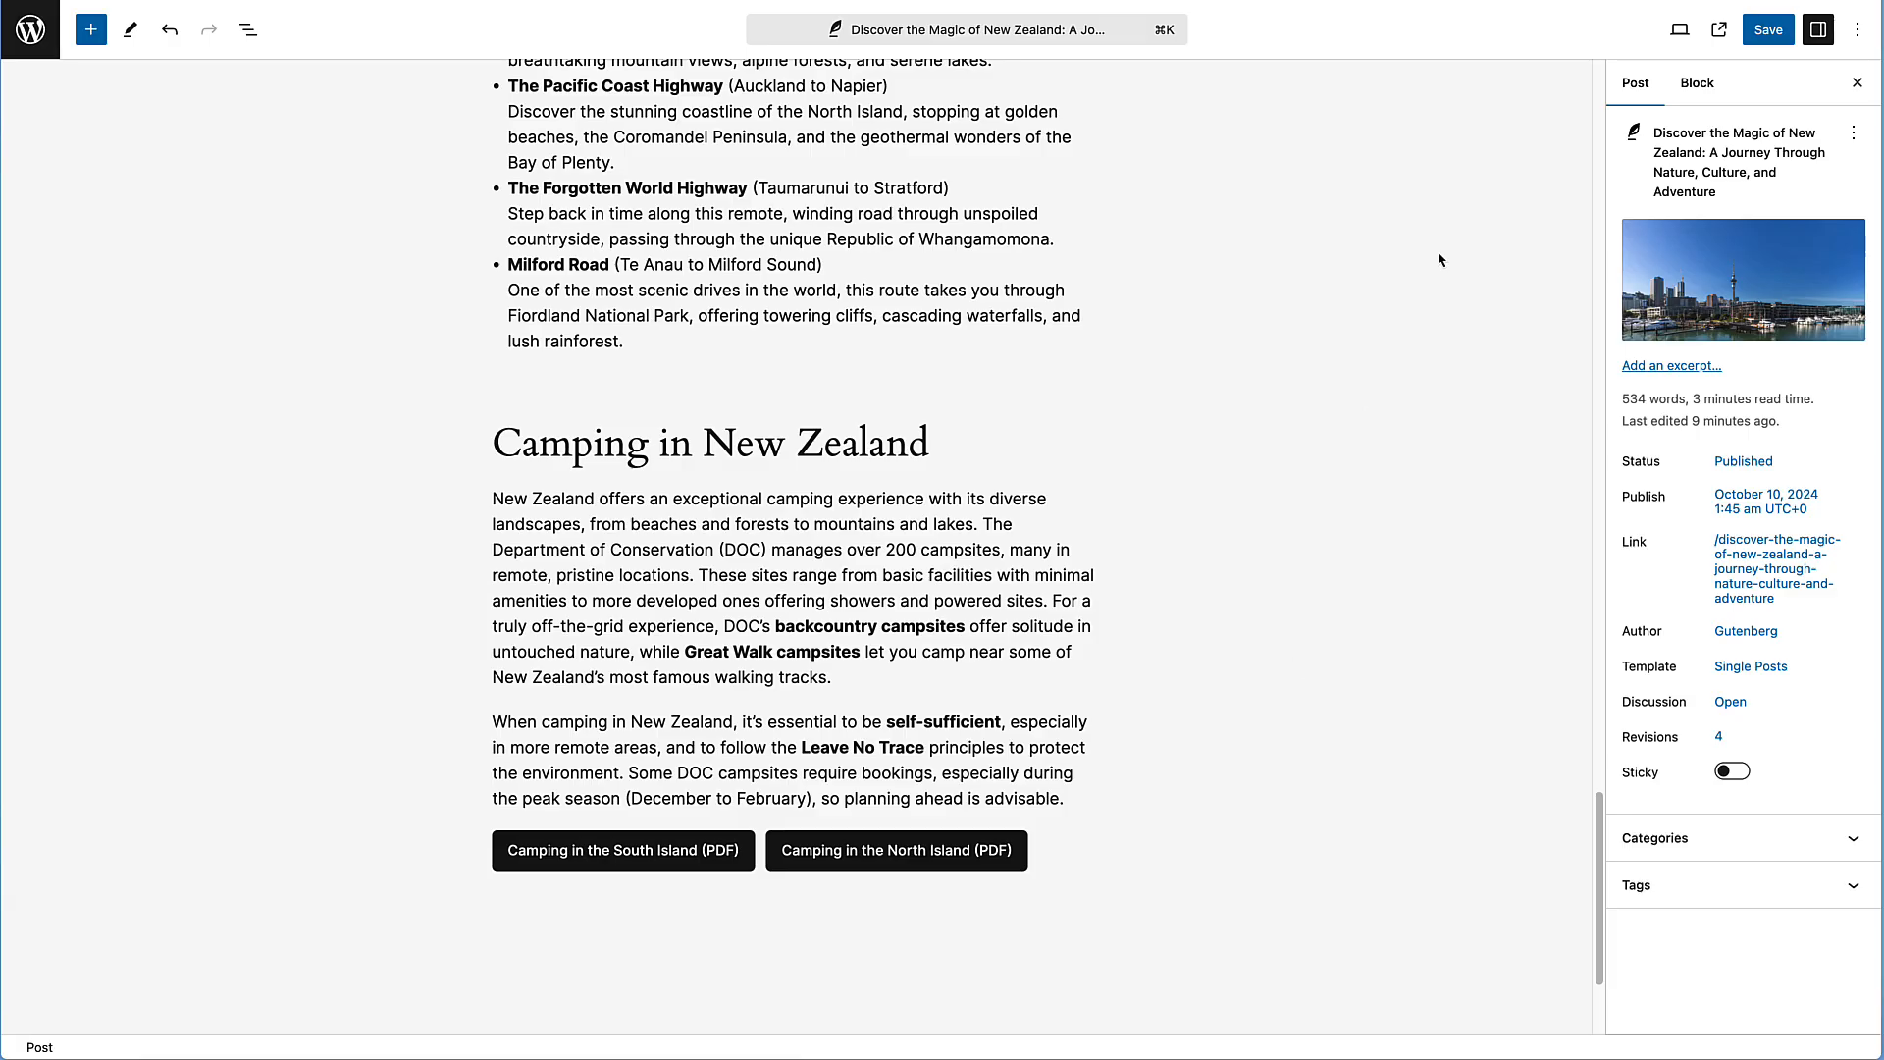
Save the post and copy the file URL of campsites-south-island_2021.pdf from the Media Library
{"action": "left_click", "coordinate": [1766, 39]}
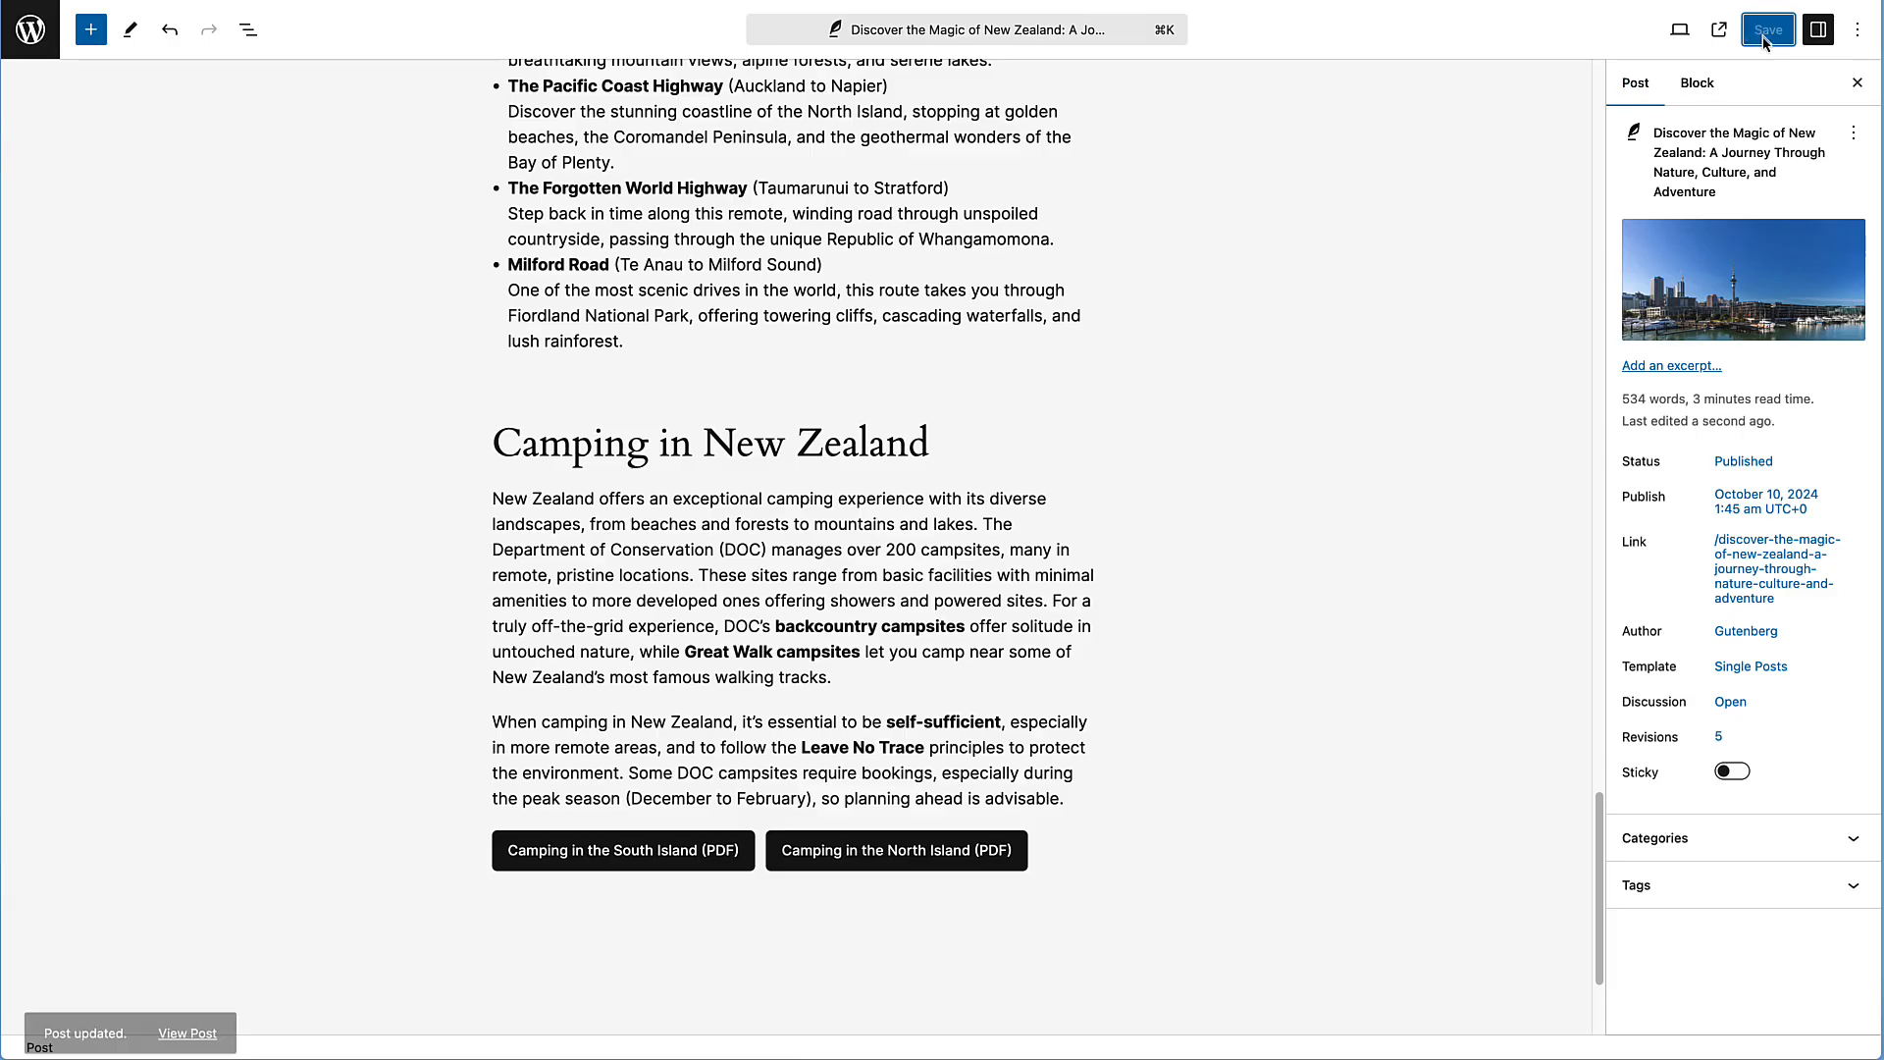
{"action": "left_click", "coordinate": [27, 36]}
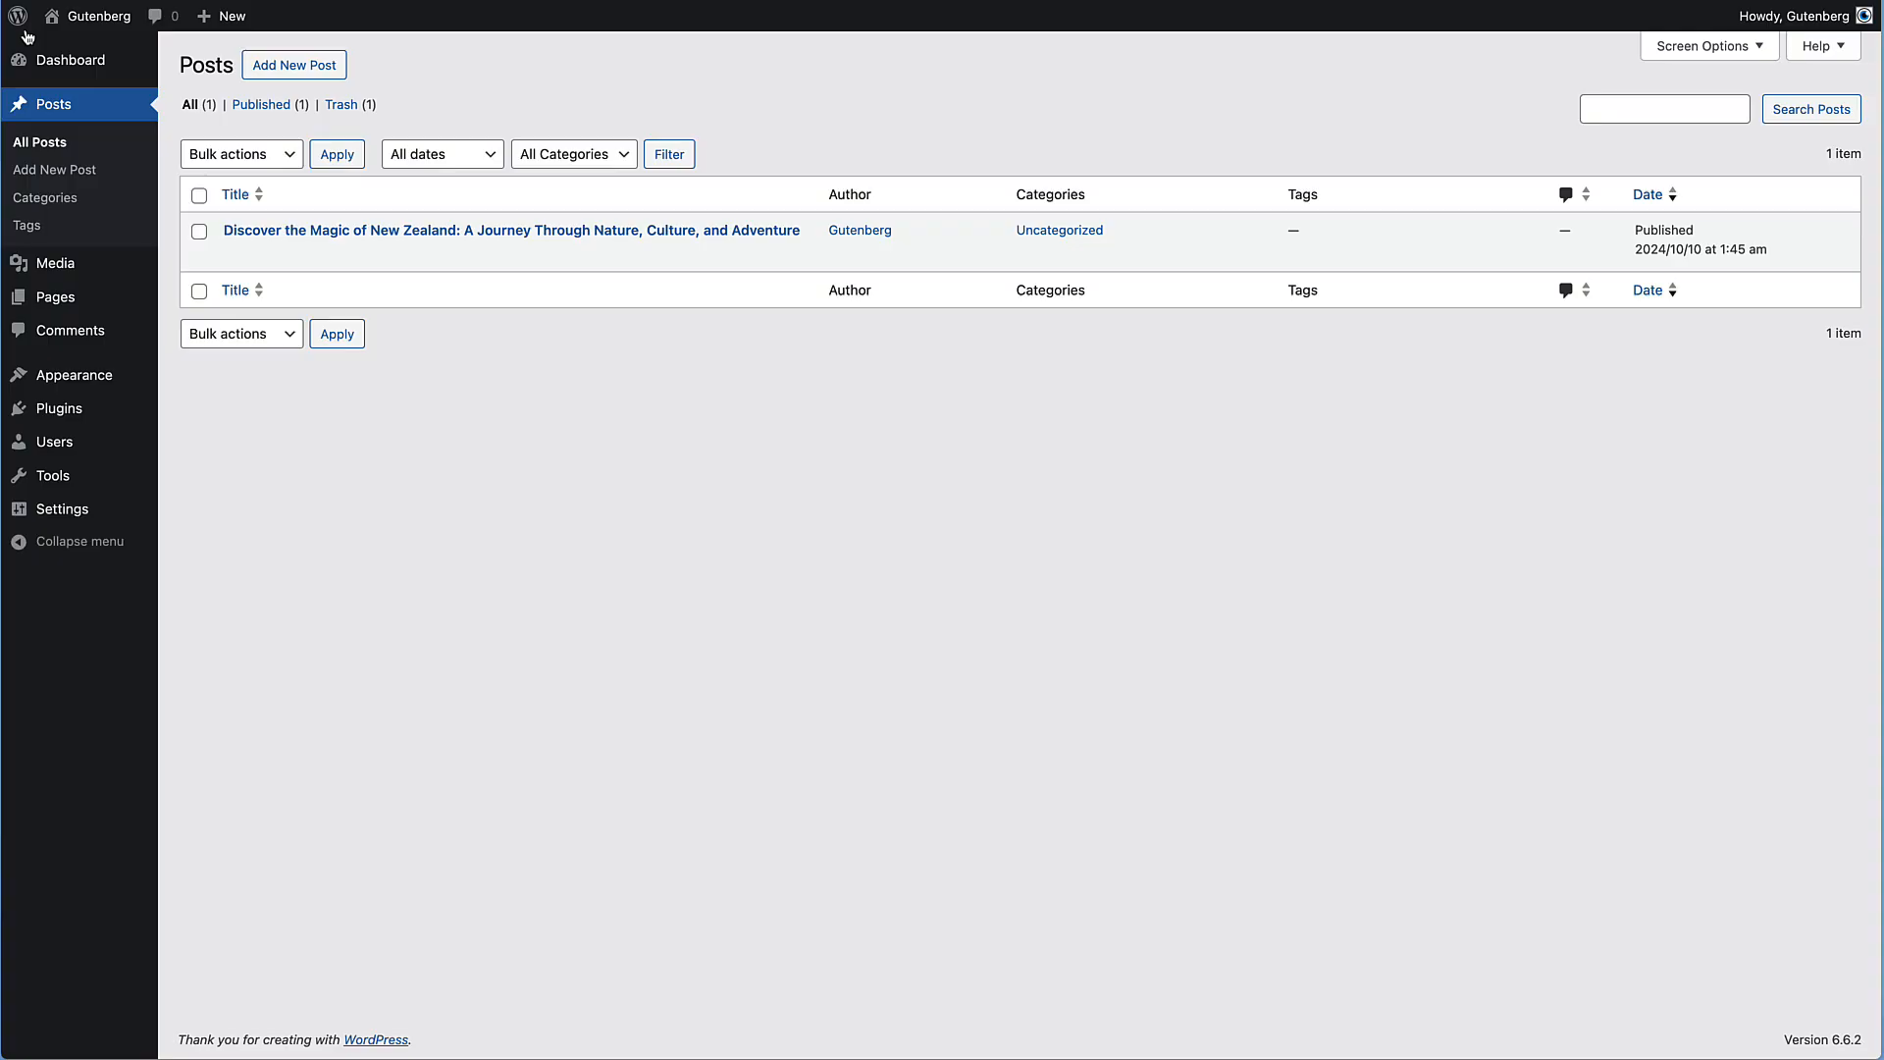
{"action": "mouse_move", "coordinate": [51, 263]}
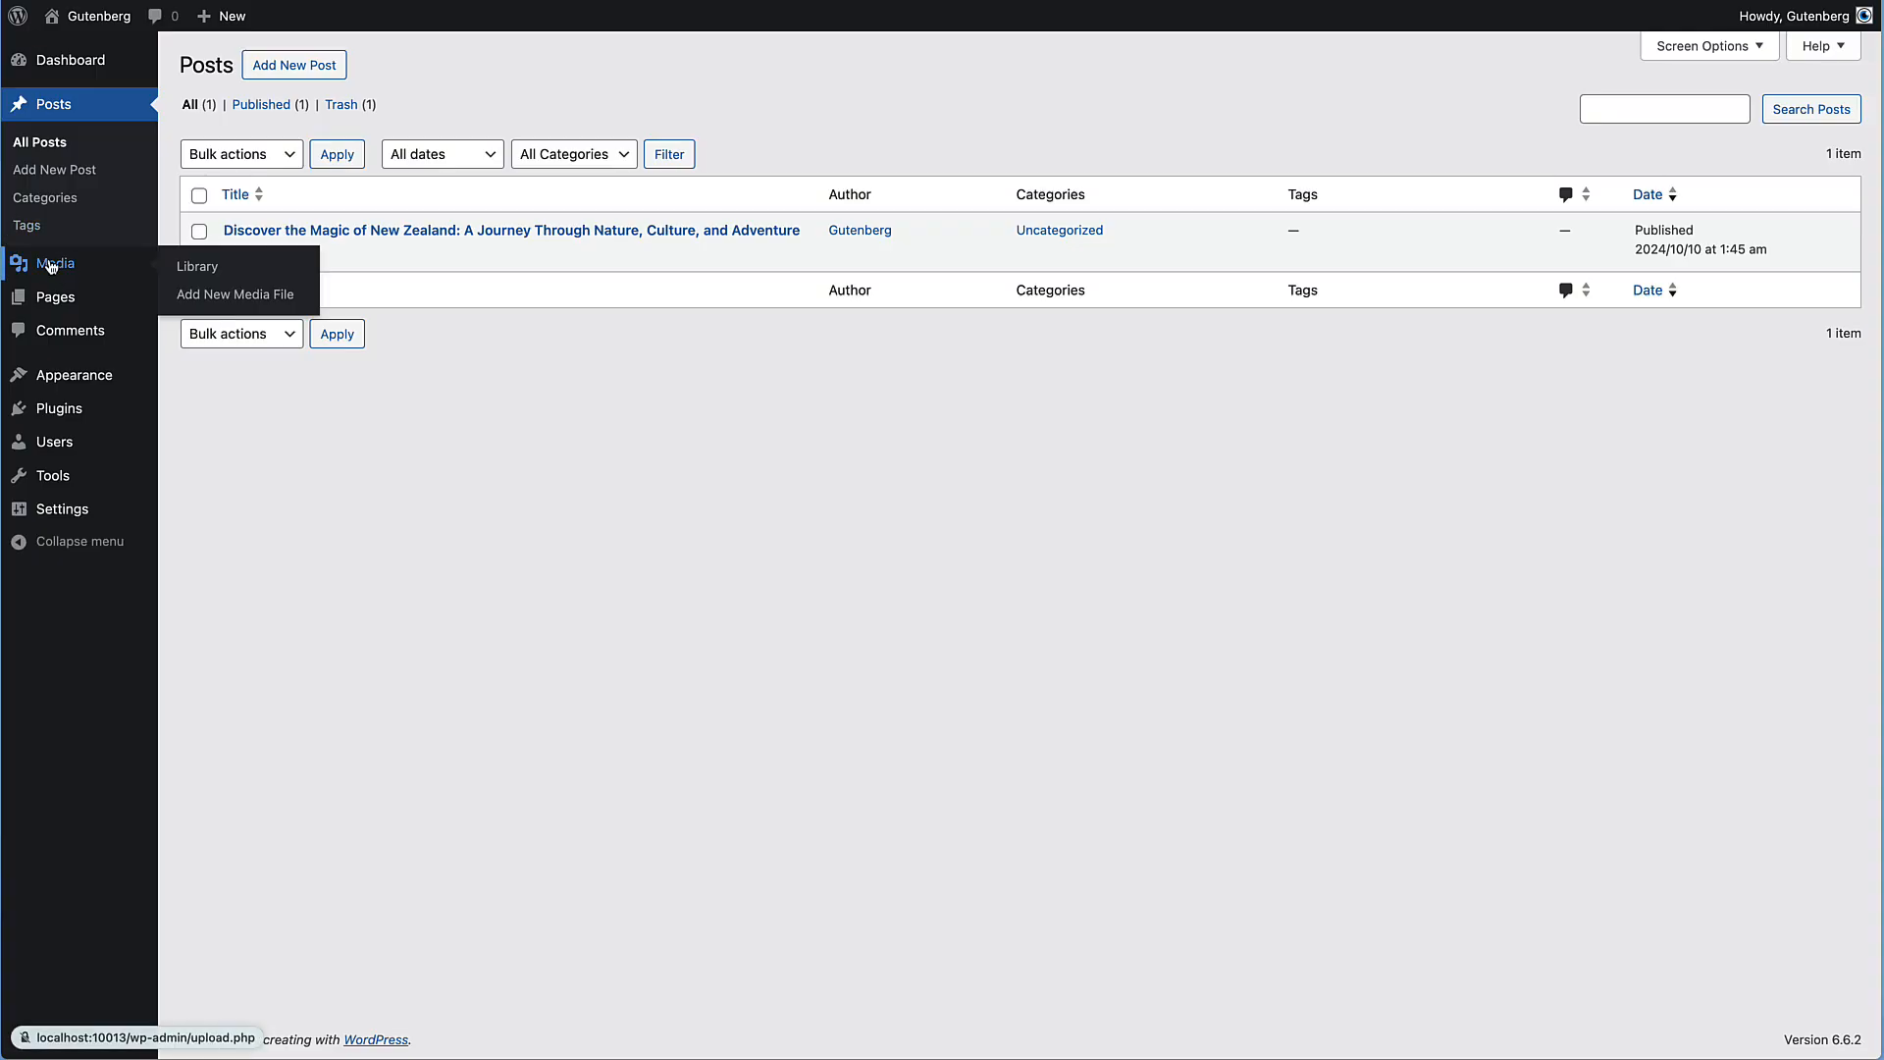
{"action": "left_click", "coordinate": [217, 272]}
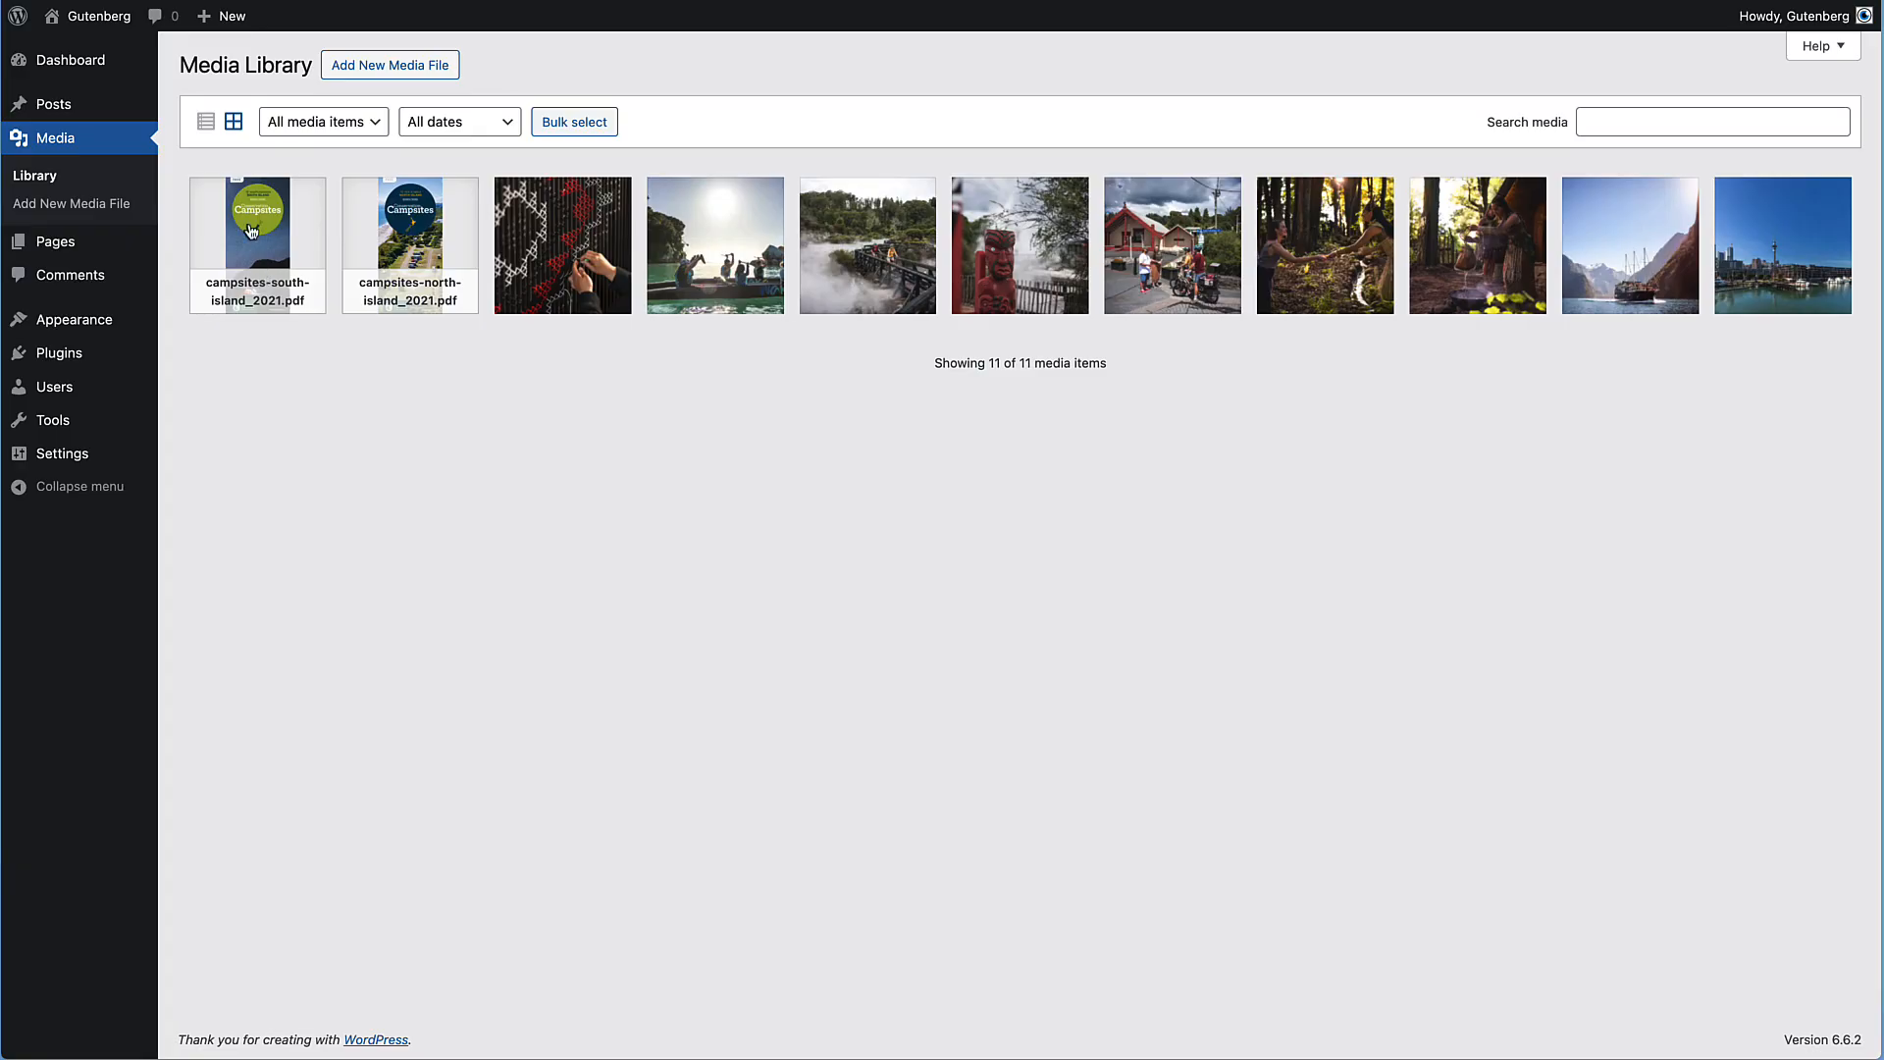
{"action": "left_click", "coordinate": [251, 230]}
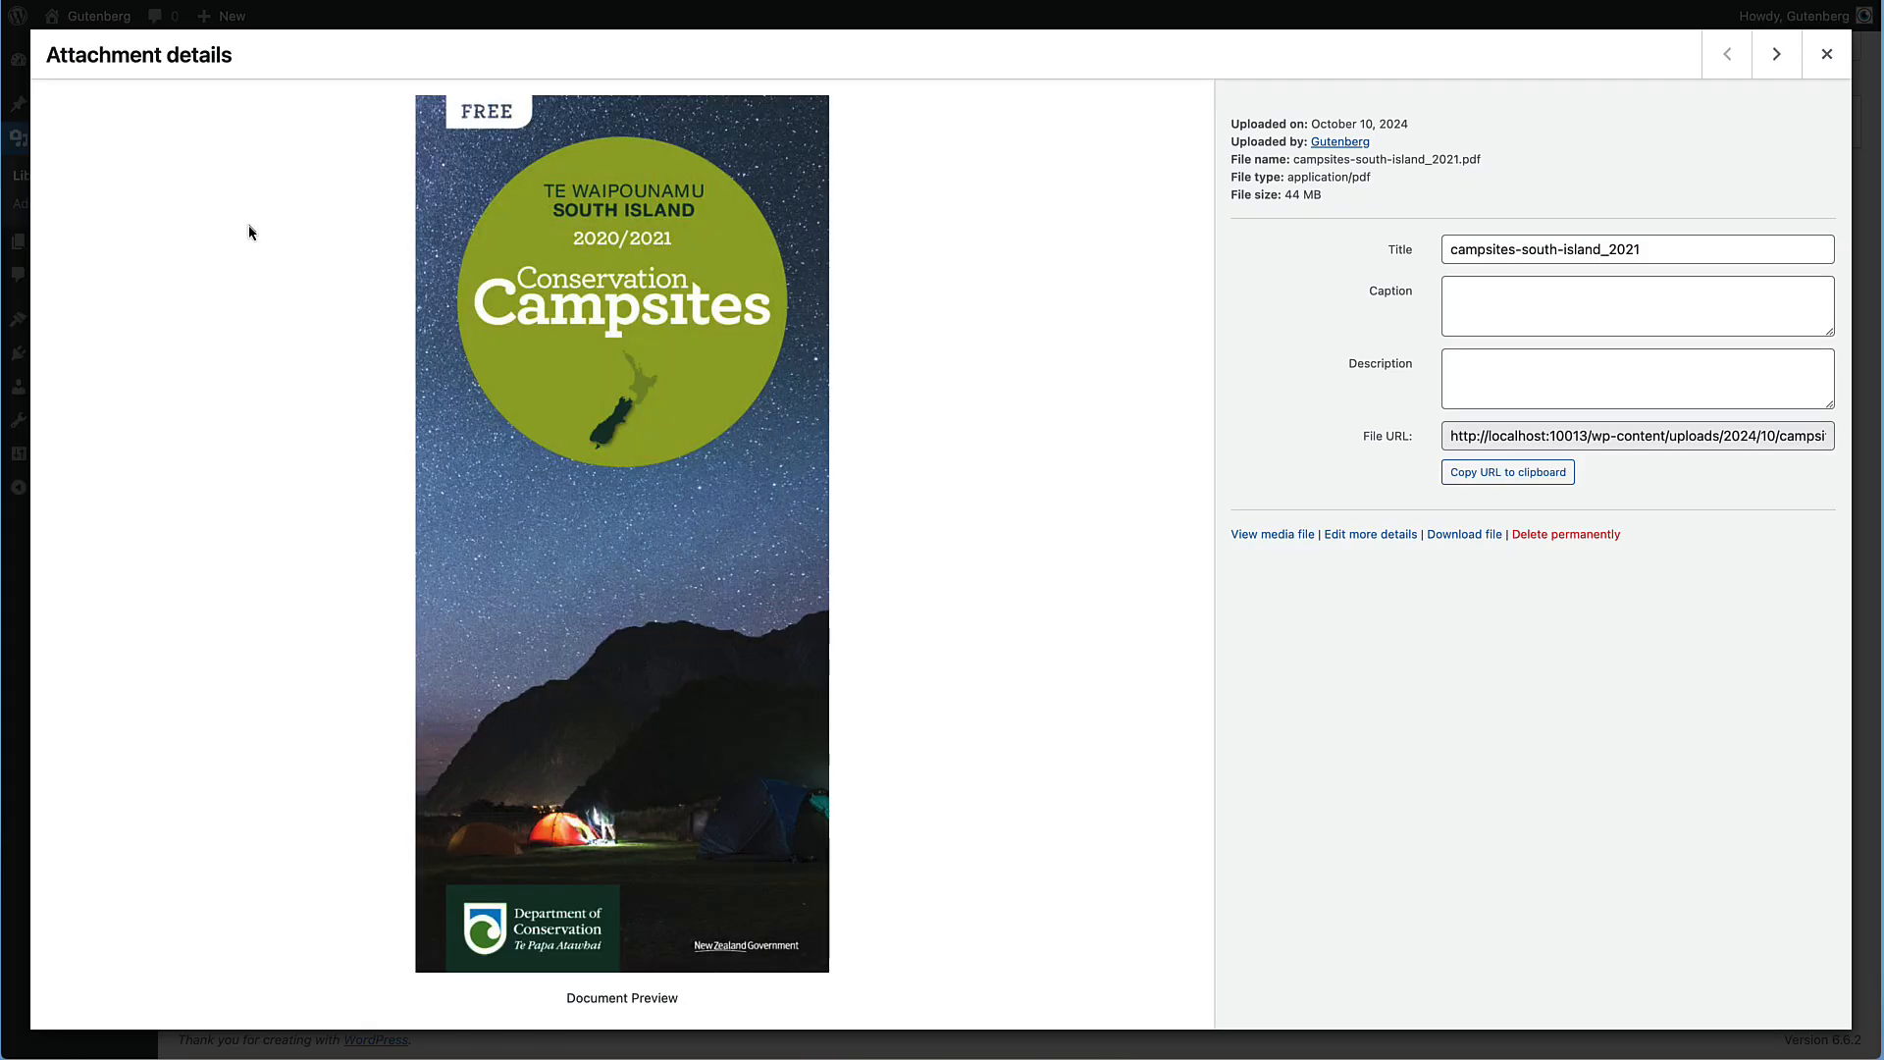
{"action": "left_click", "coordinate": [1484, 479]}
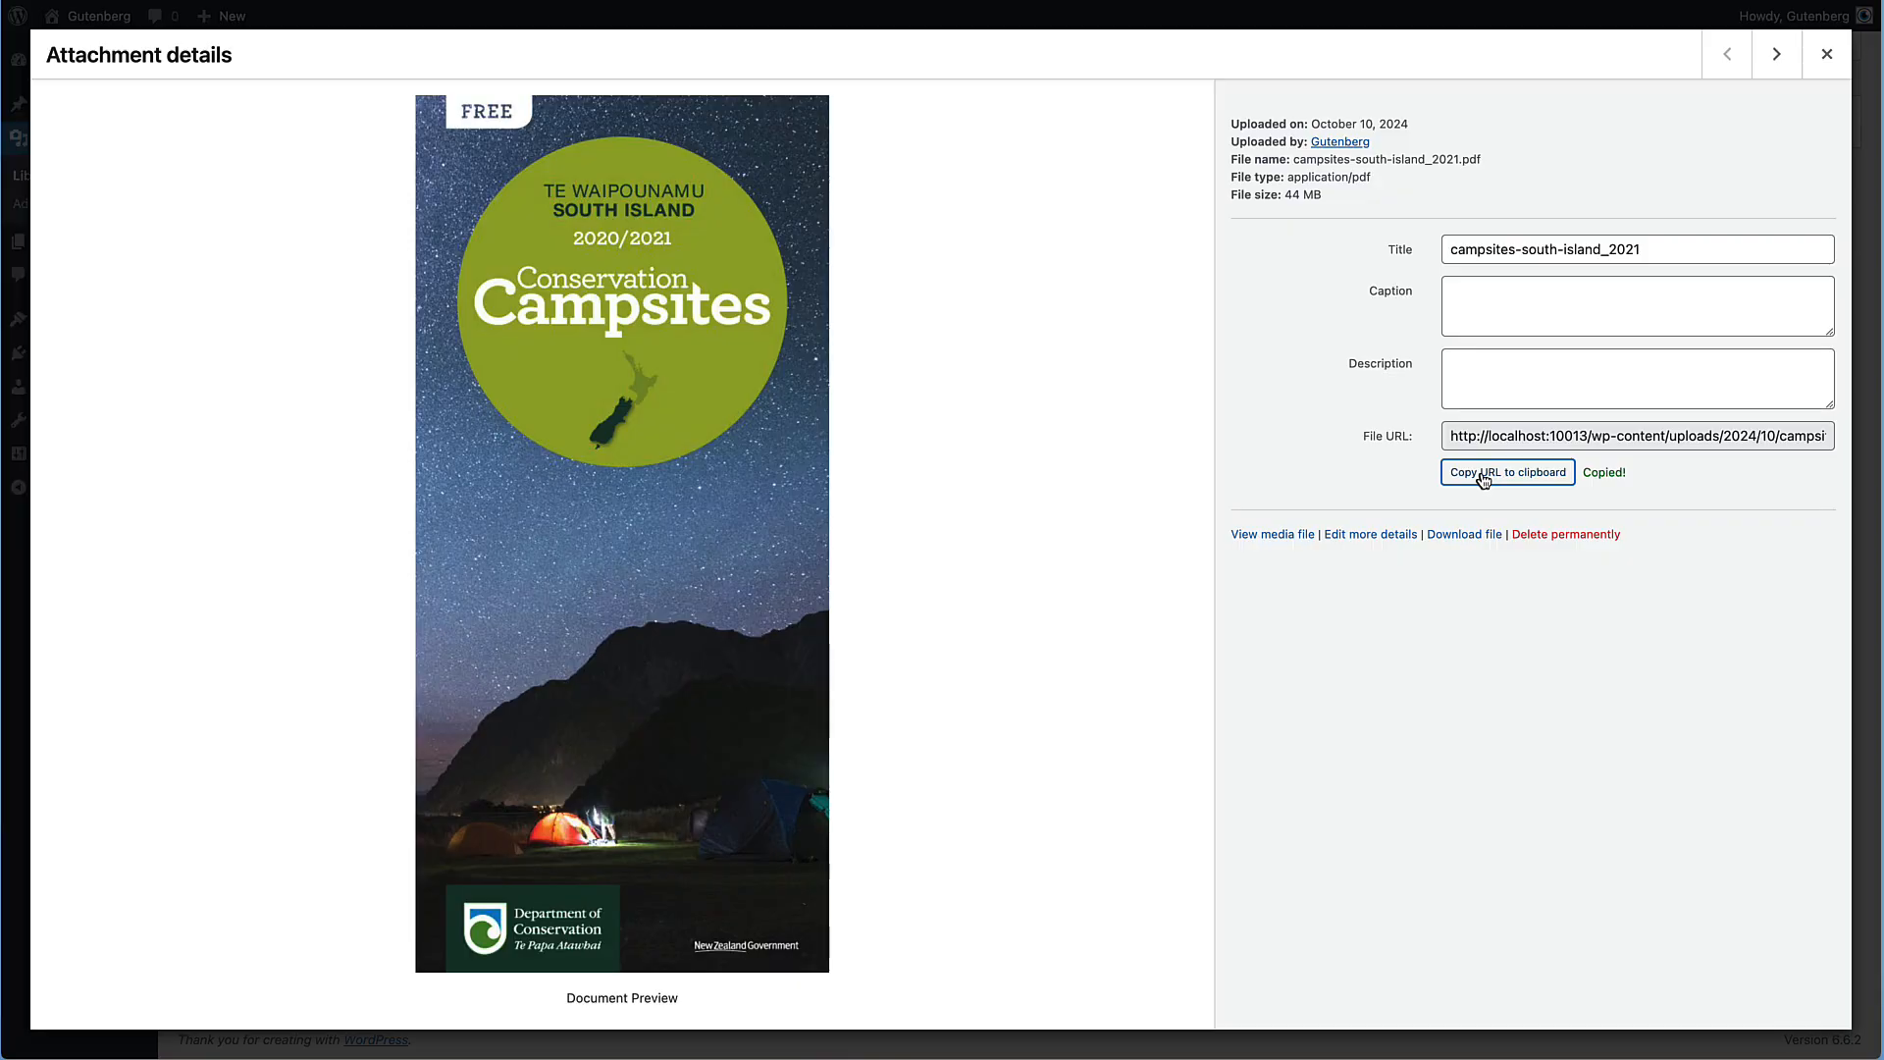
{"action": "left_click", "coordinate": [1824, 66]}
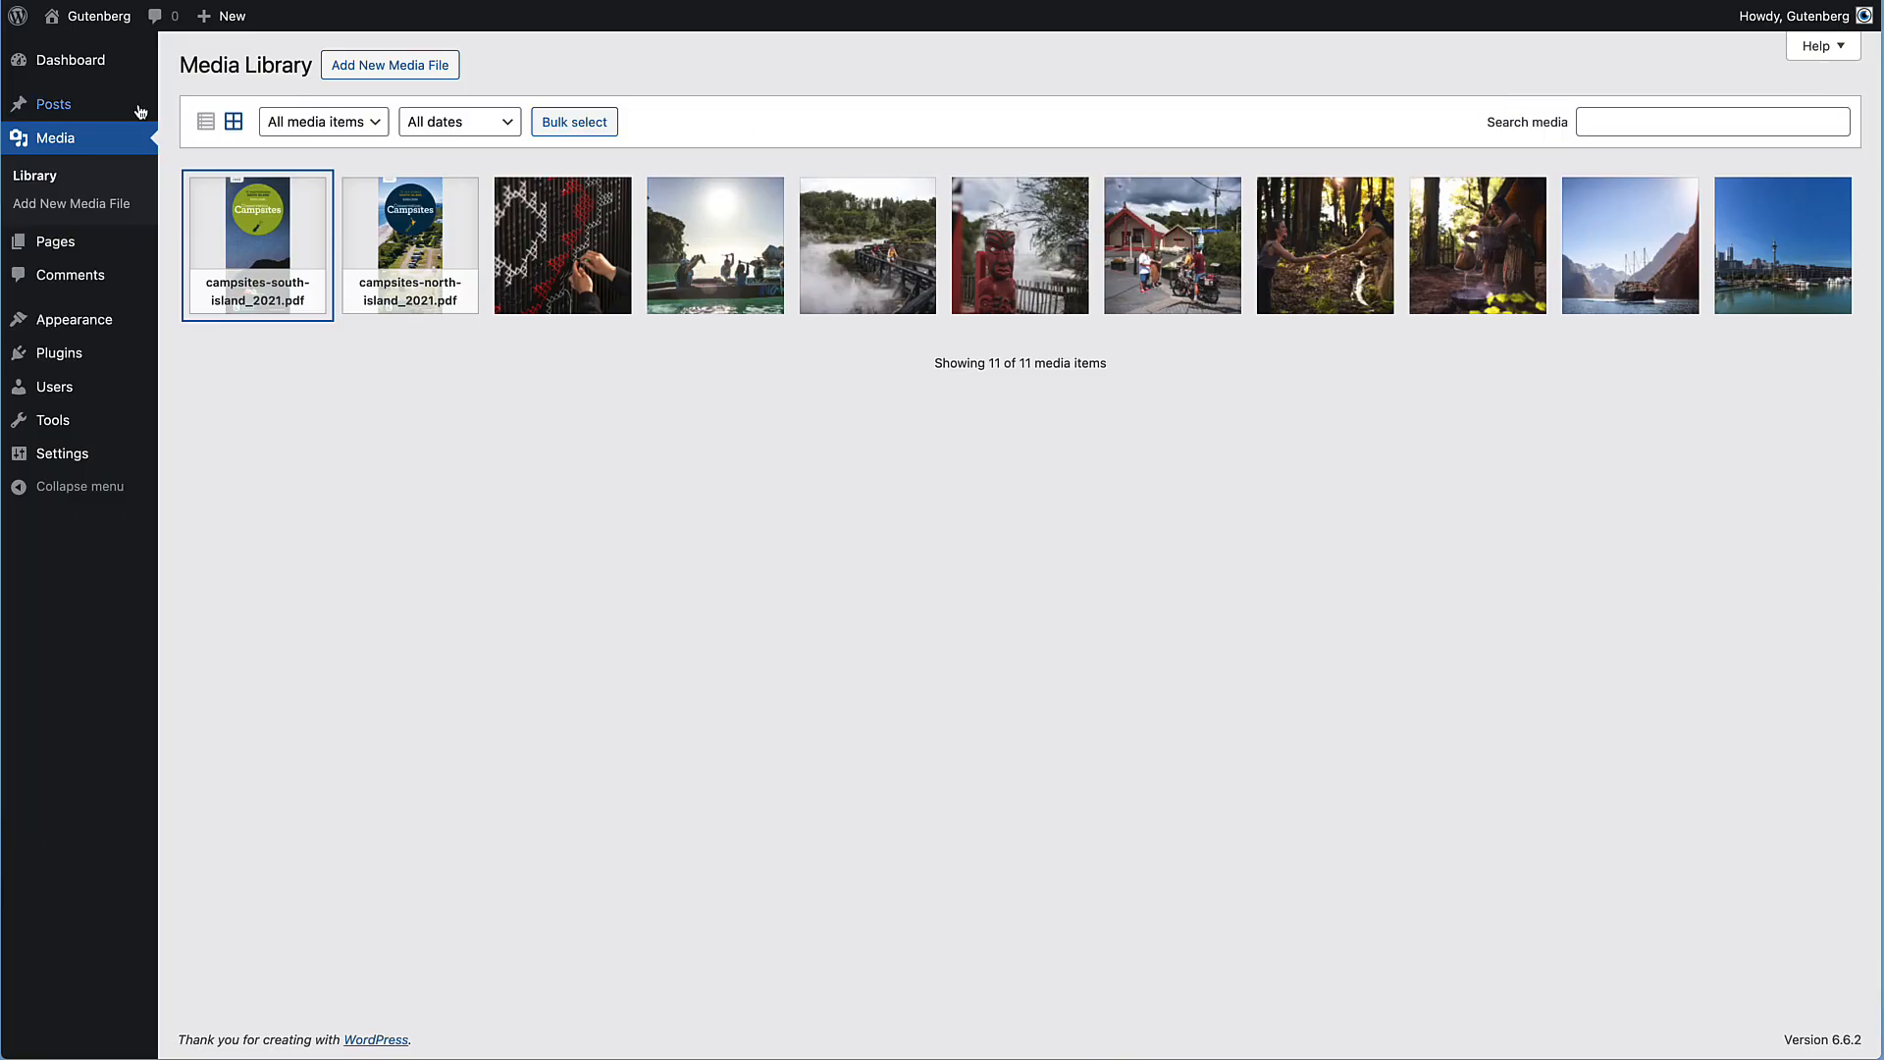
Reopen the "Discover the Magic of New Zealand" post for editing from the list of posts
{"action": "mouse_move", "coordinate": [143, 110]}
{"action": "left_click", "coordinate": [202, 108]}
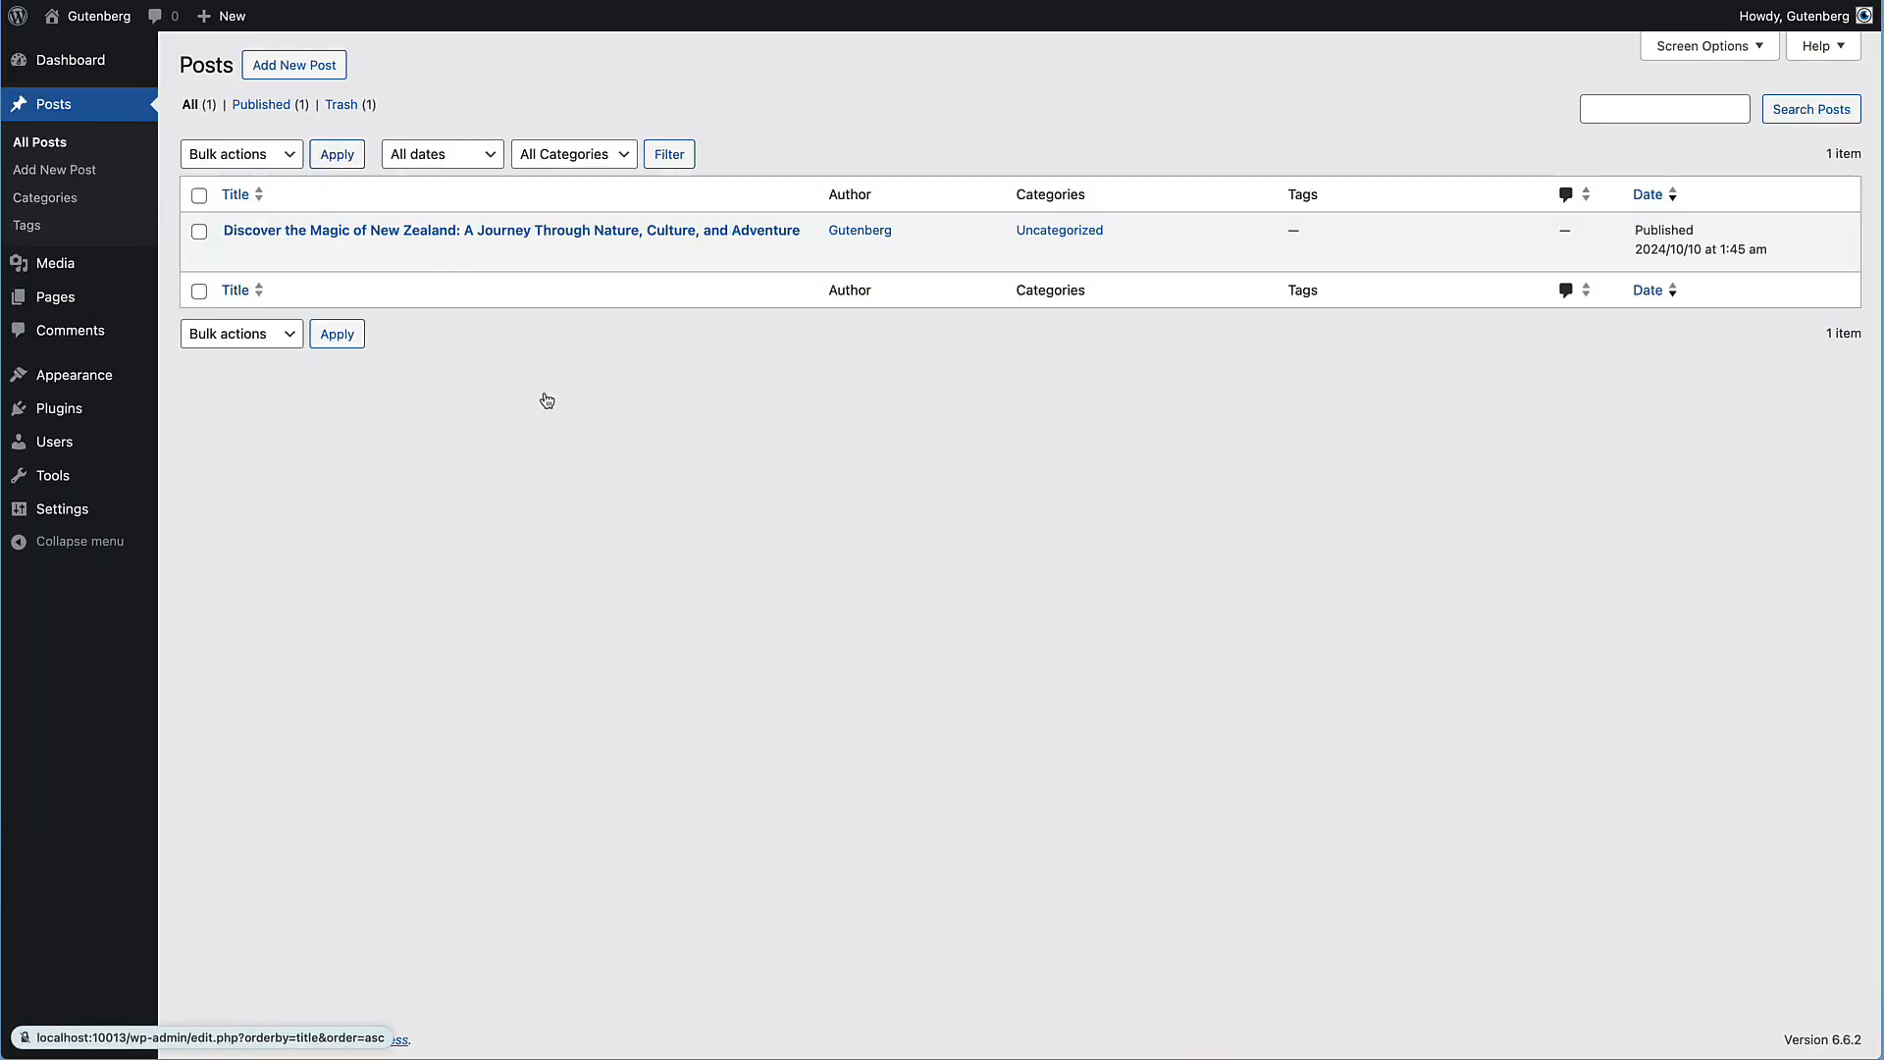
{"action": "left_click", "coordinate": [234, 257]}
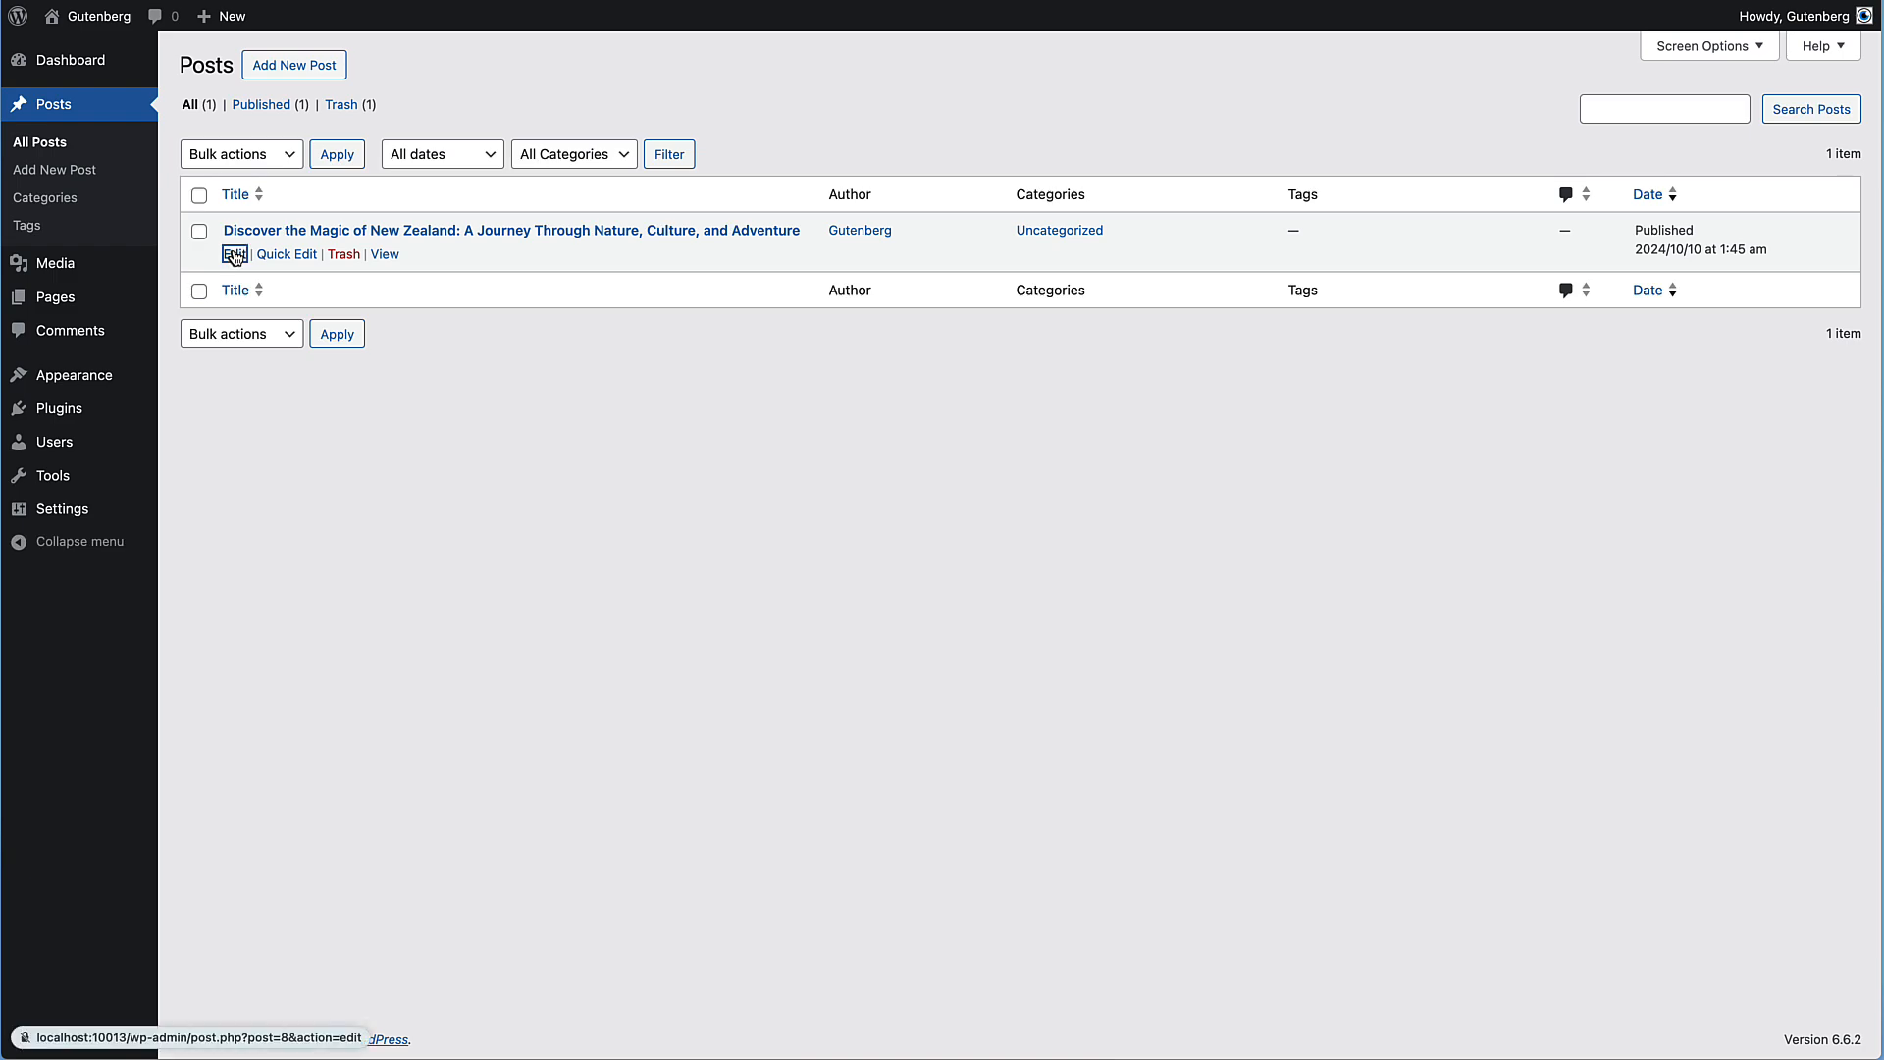
Link the "Camping in the South Island (PDF)" button to the copied URL of campsites-south-island_2021.pdf
{"action": "scroll", "coordinate": [446, 585], "scroll_direction": "down", "scroll_amount": 8}
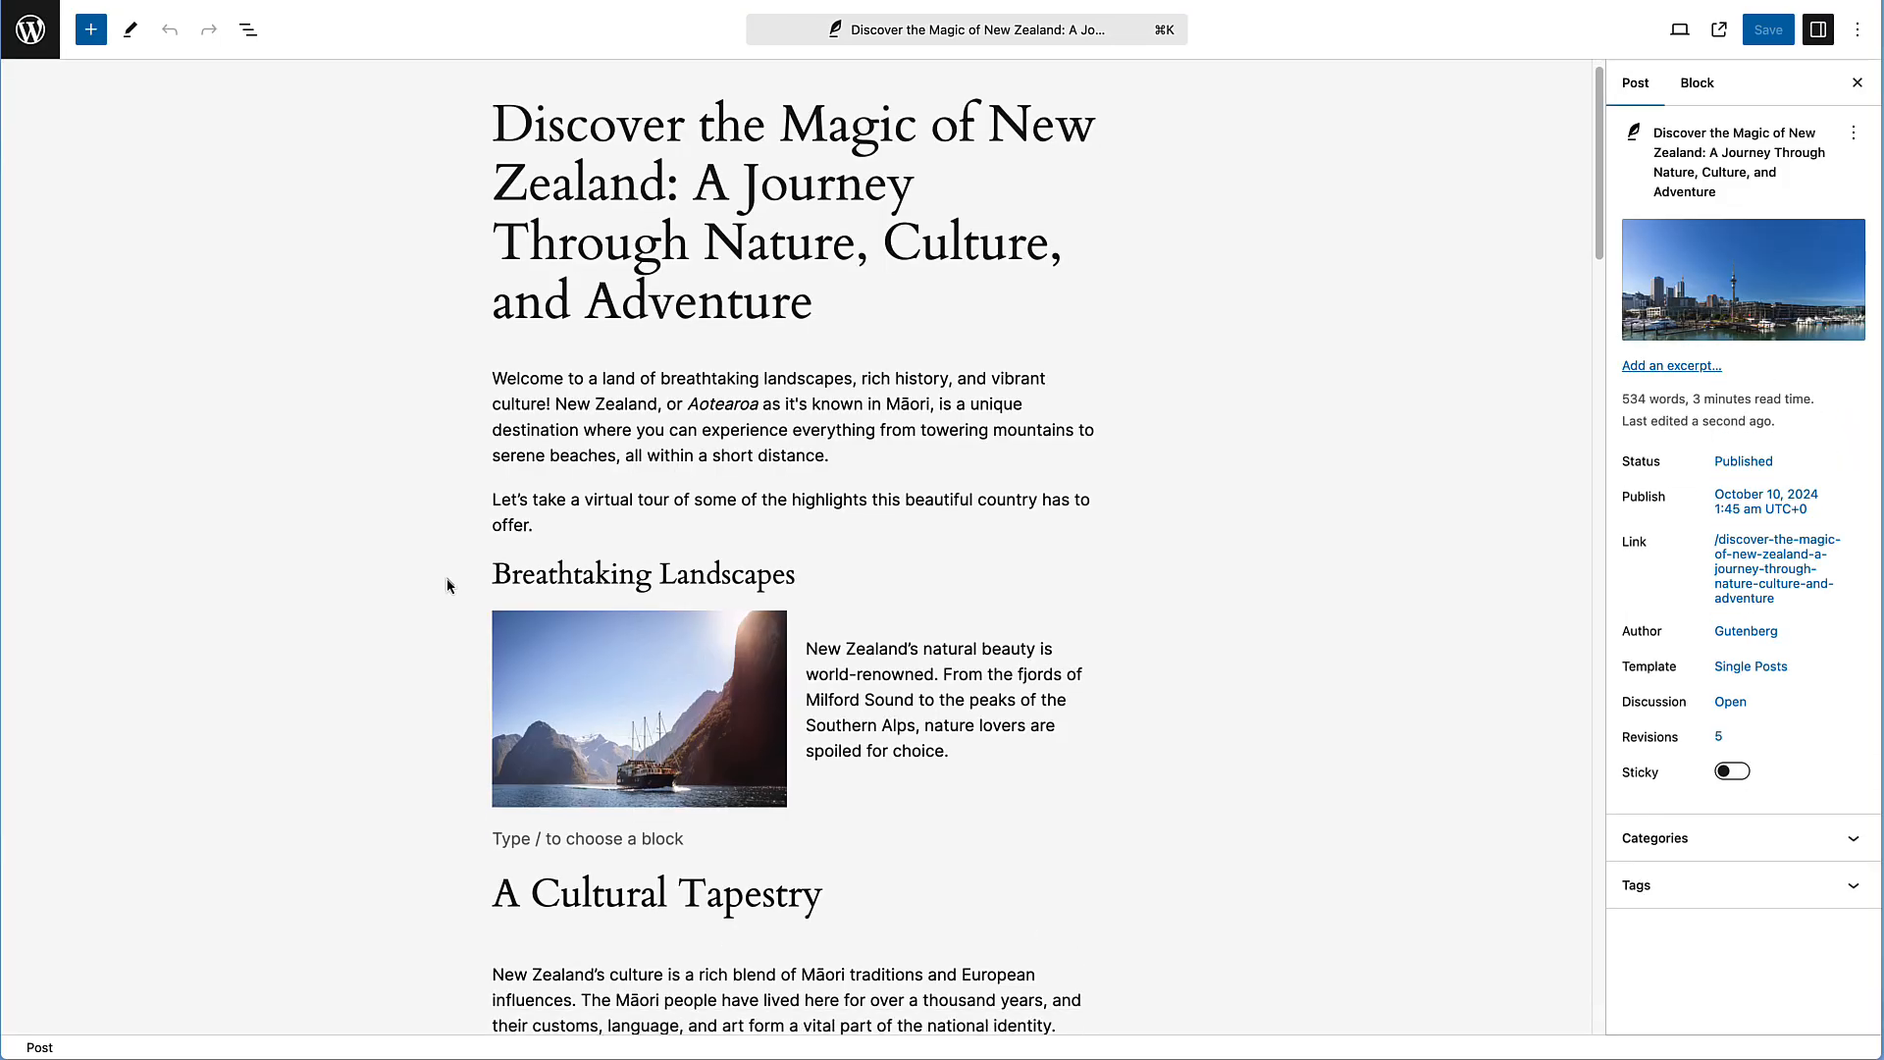
{"action": "scroll", "coordinate": [446, 586], "scroll_direction": "down", "scroll_amount": 15}
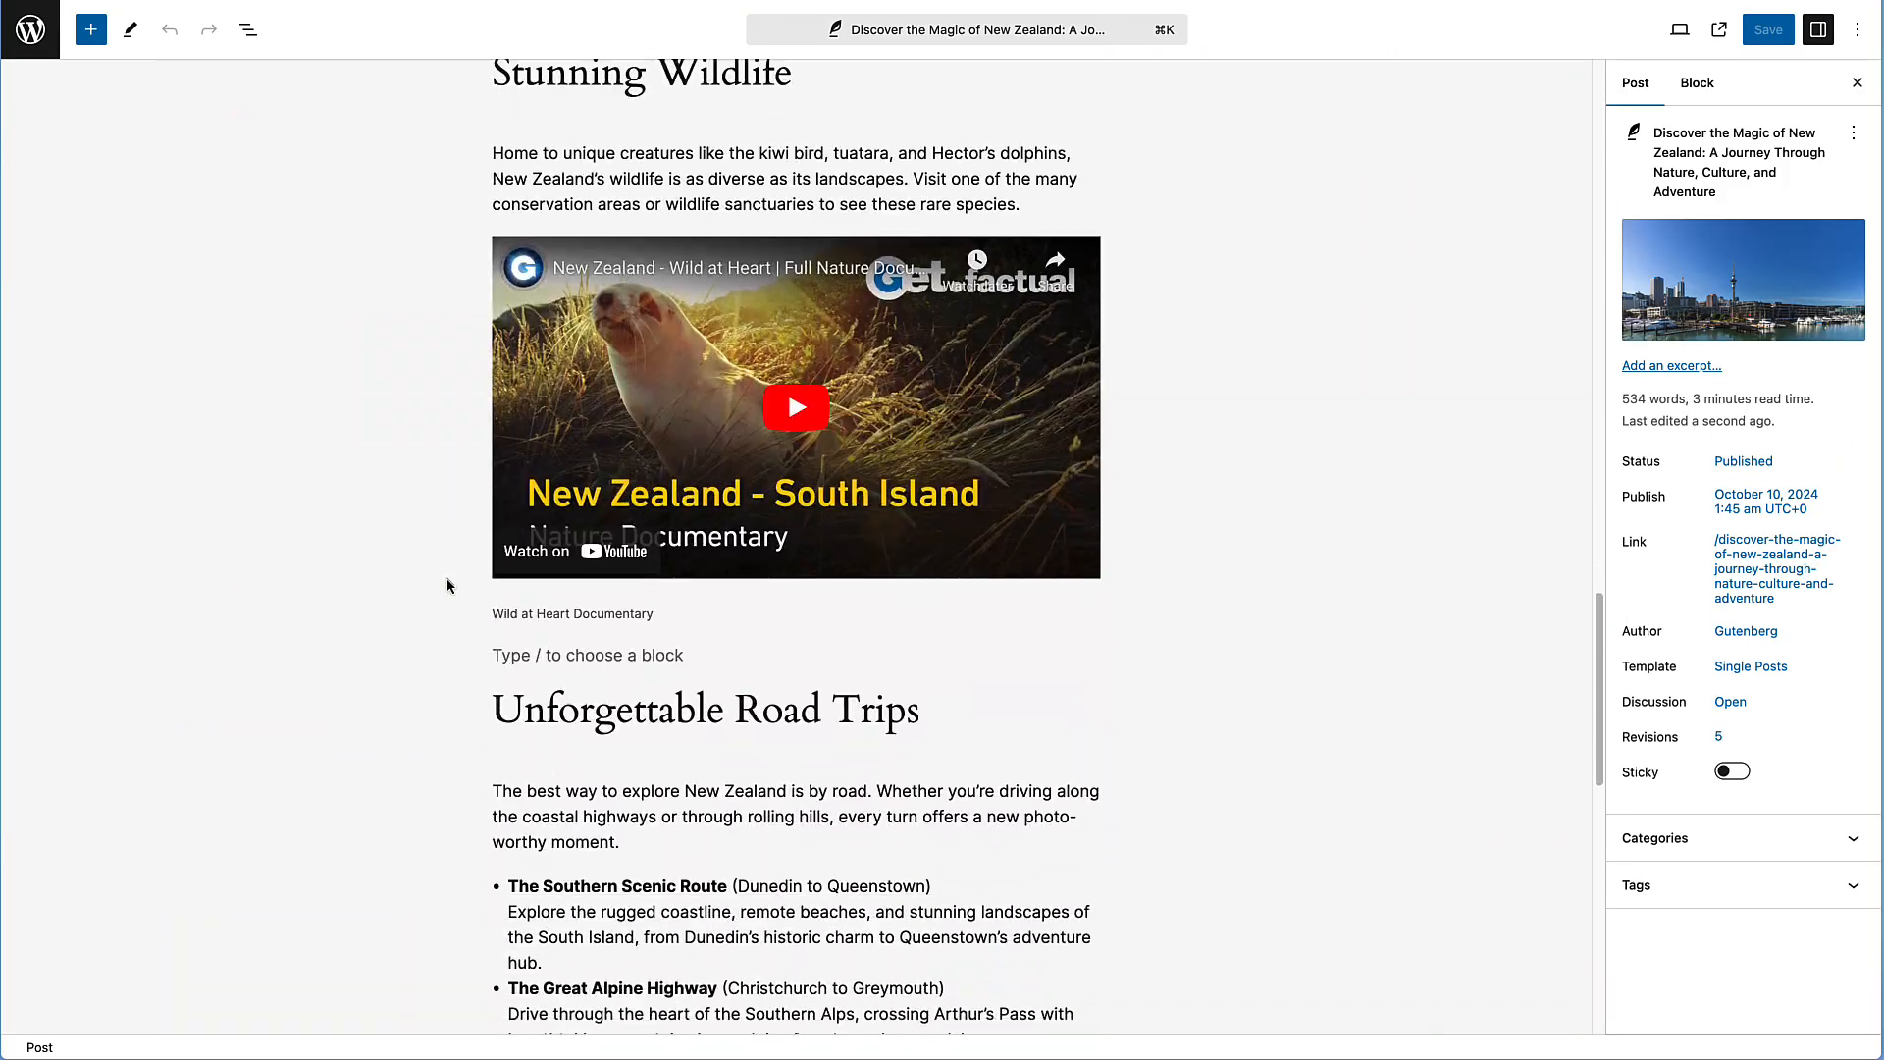
{"action": "scroll", "coordinate": [447, 586], "scroll_direction": "down", "scroll_amount": 8}
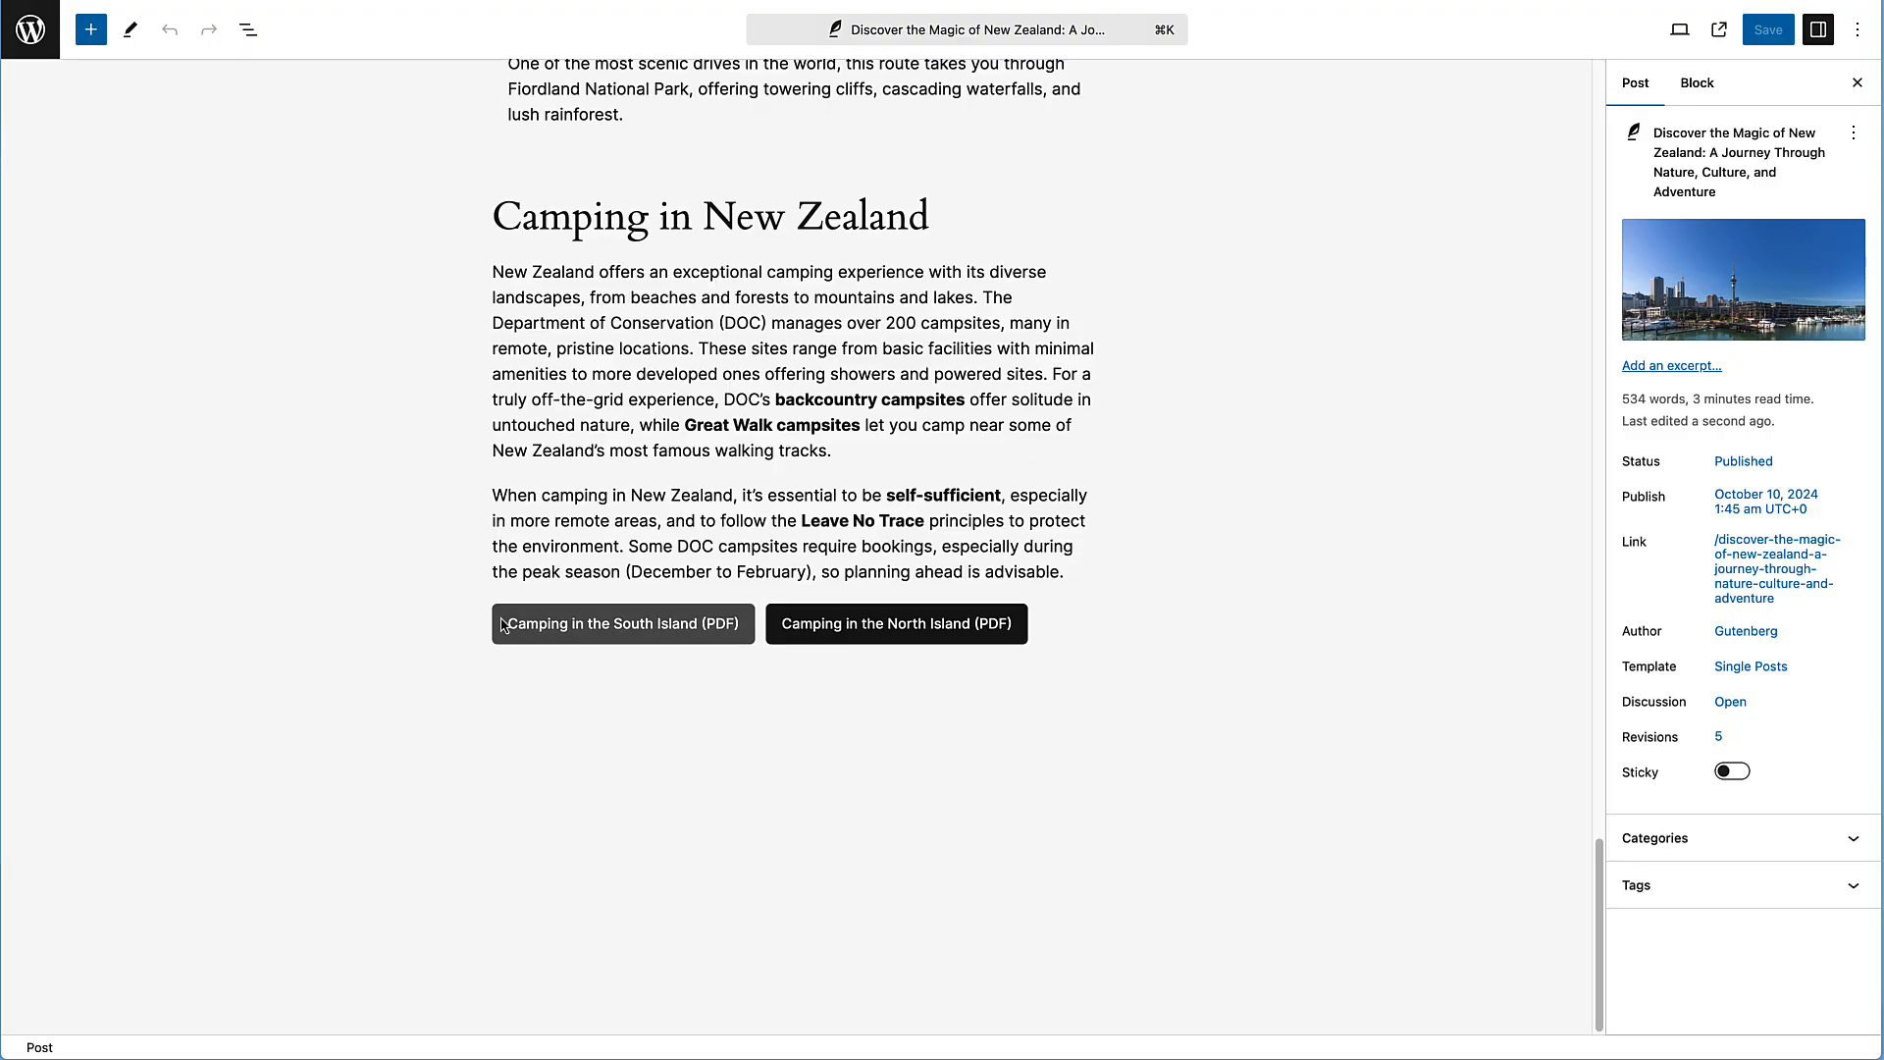
{"action": "left_click", "coordinate": [590, 625]}
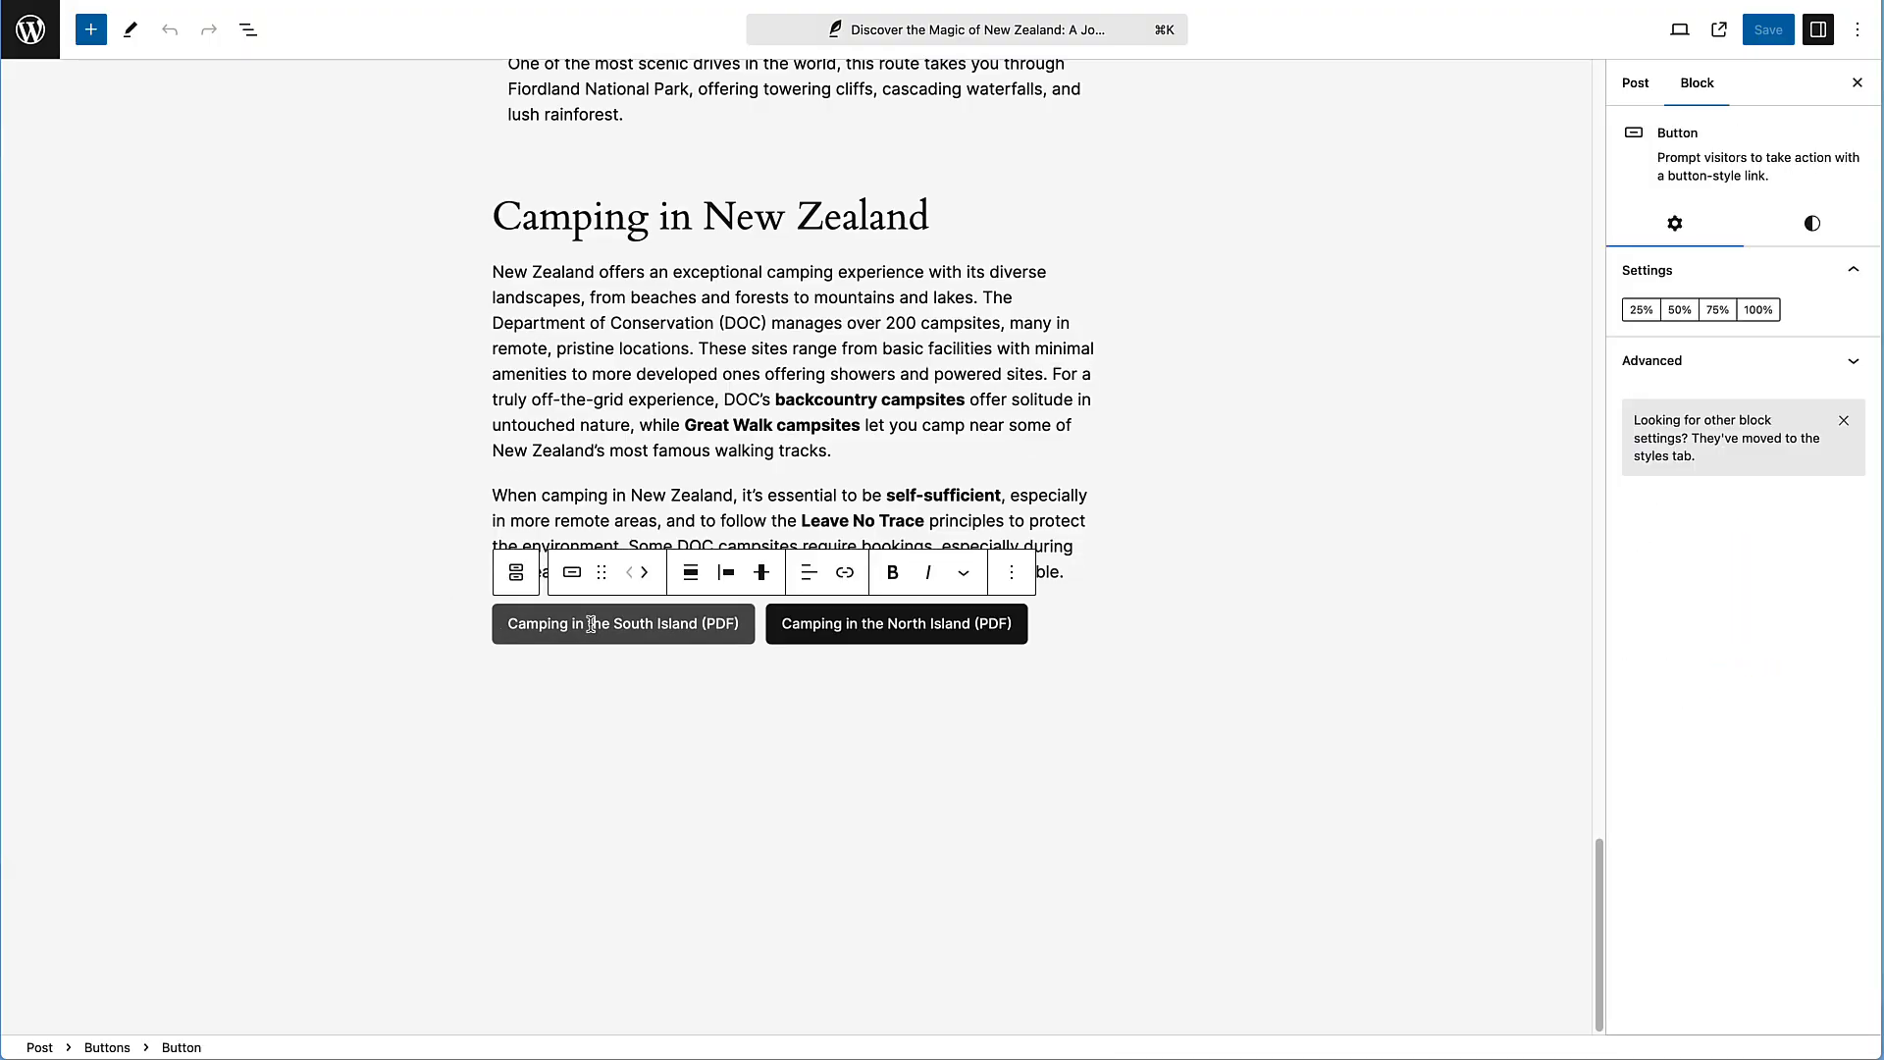
{"action": "left_click", "coordinate": [843, 574]}
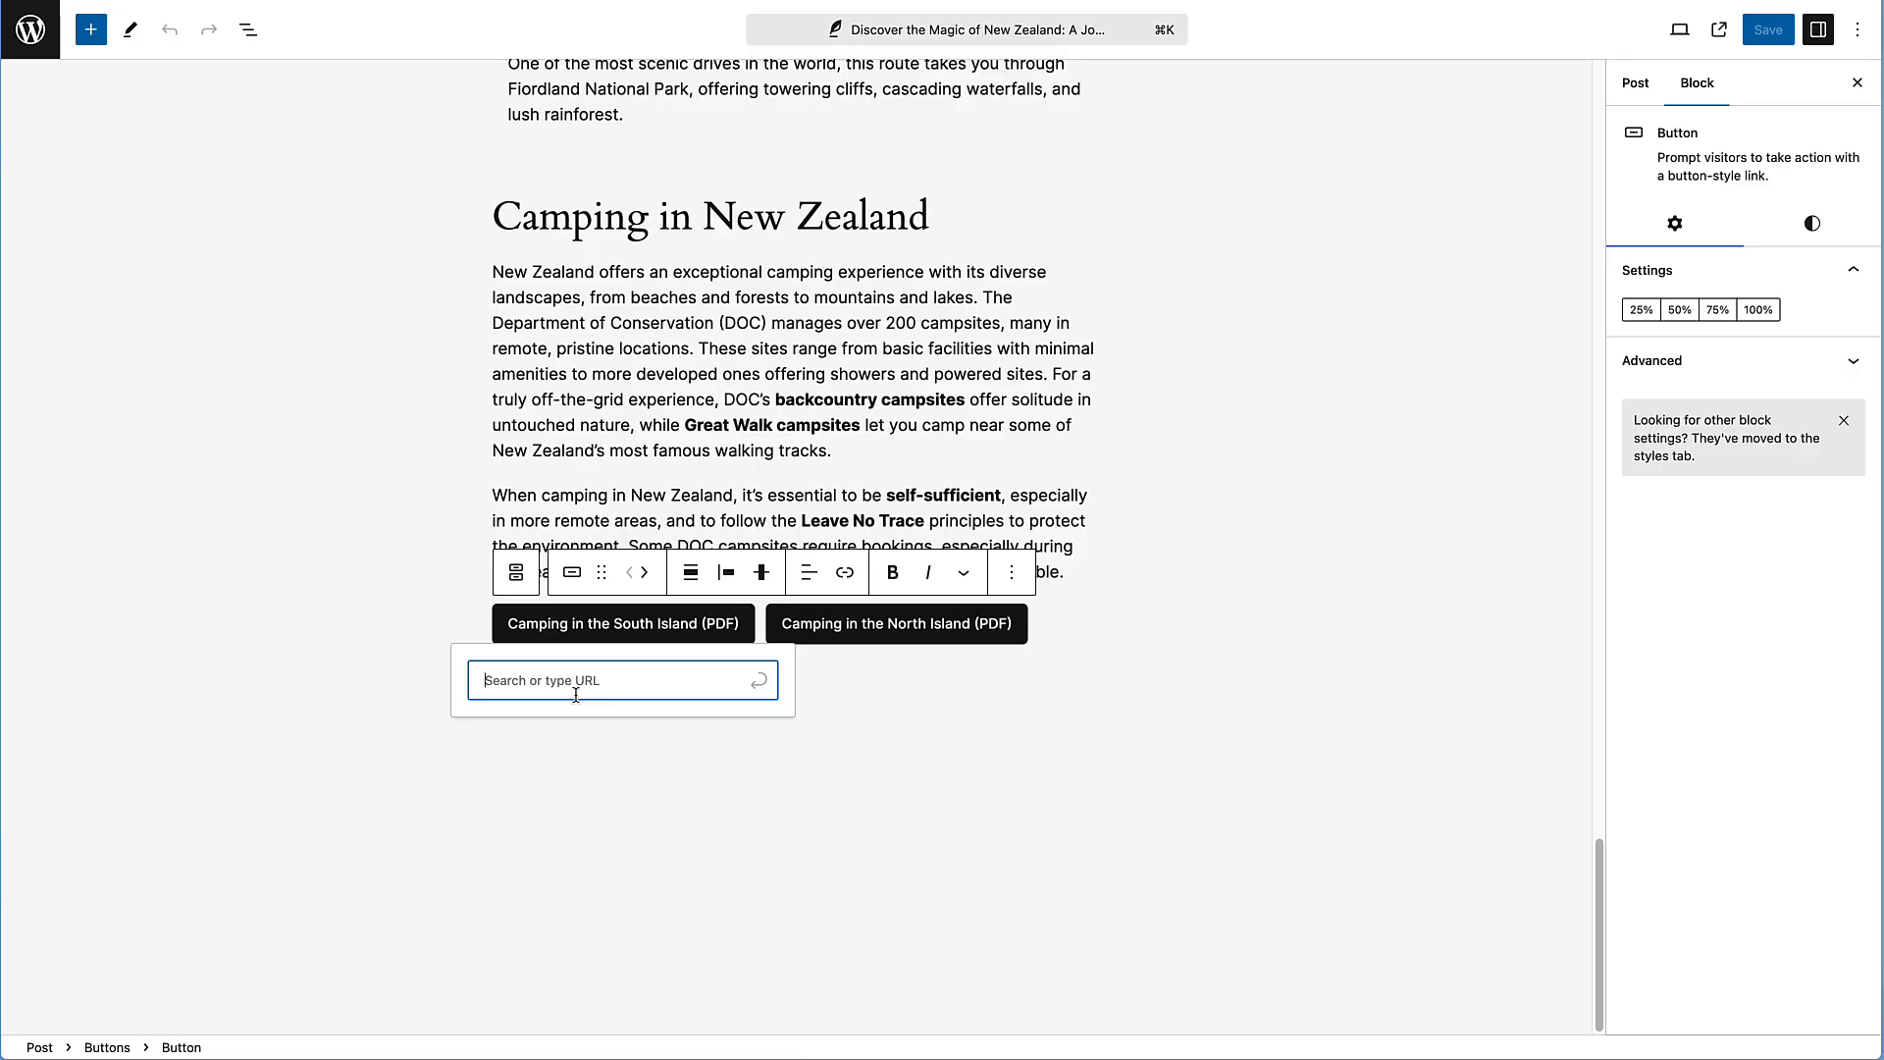
{"action": "key", "text": "super+v"}
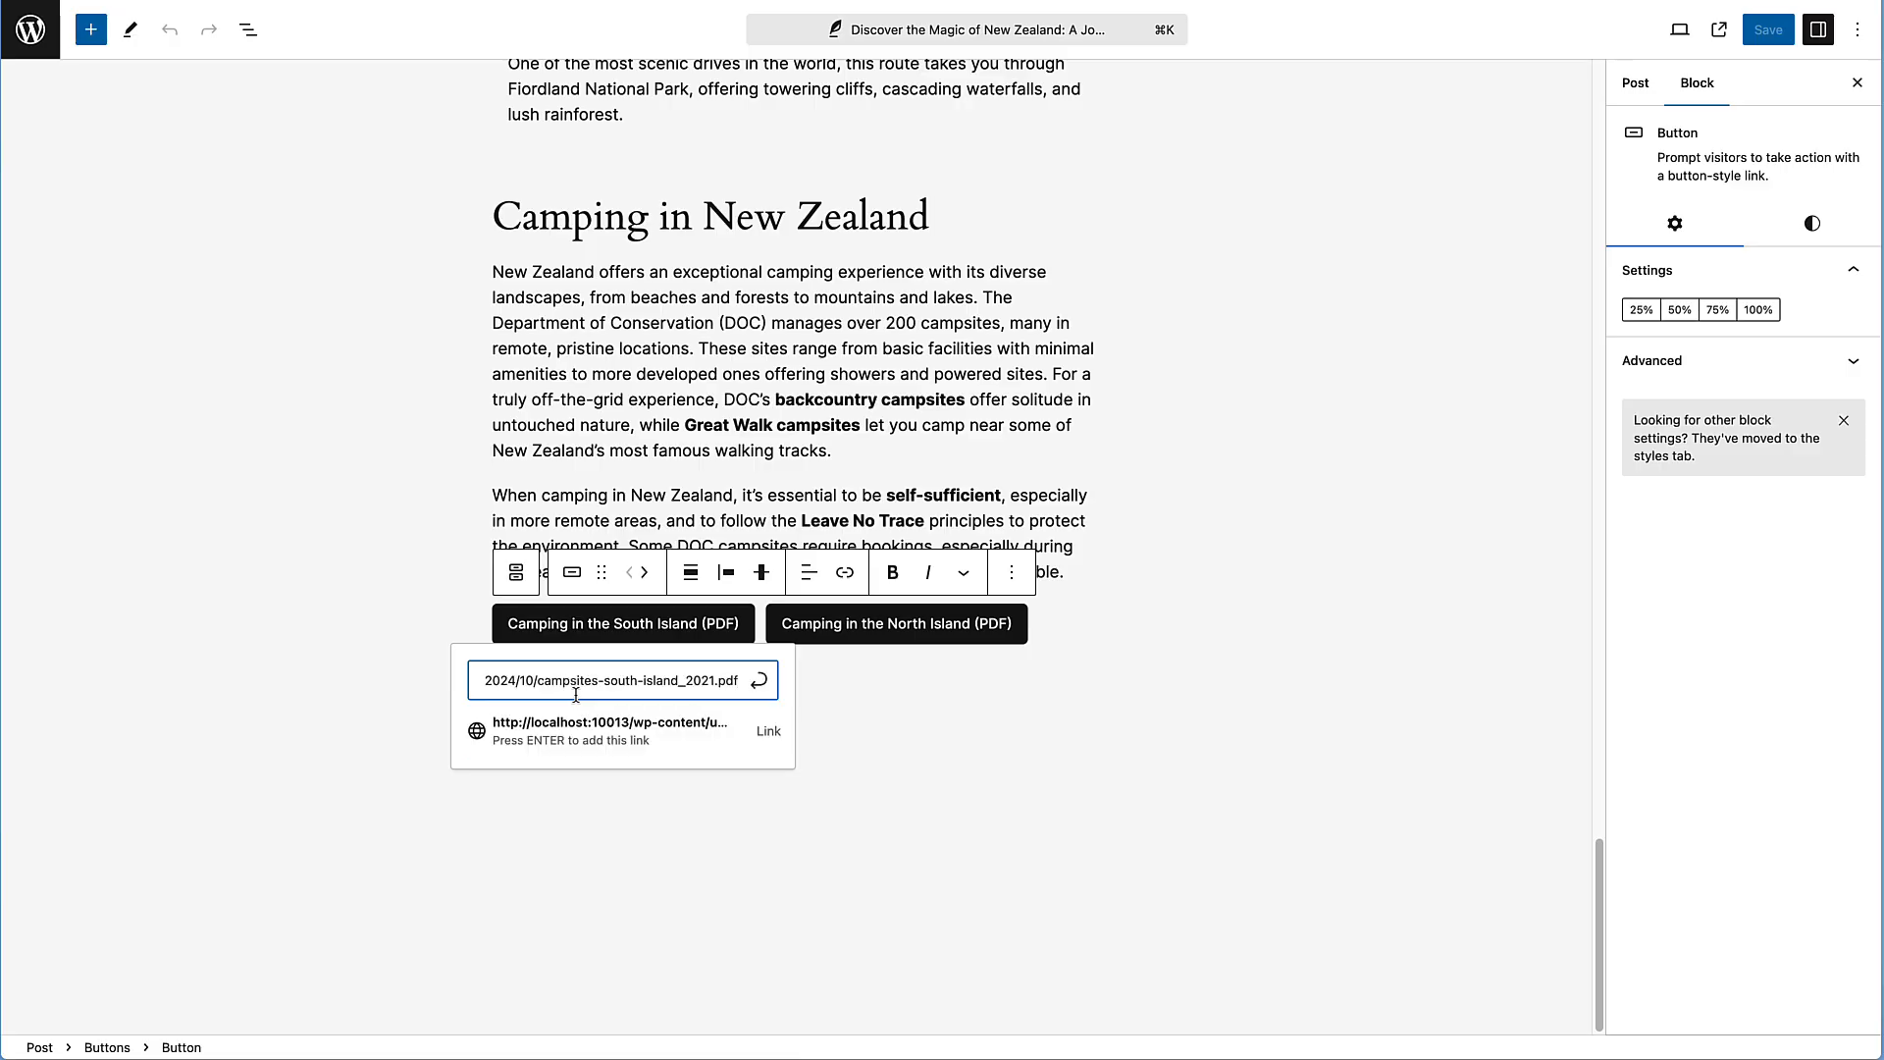
{"action": "left_click", "coordinate": [761, 683]}
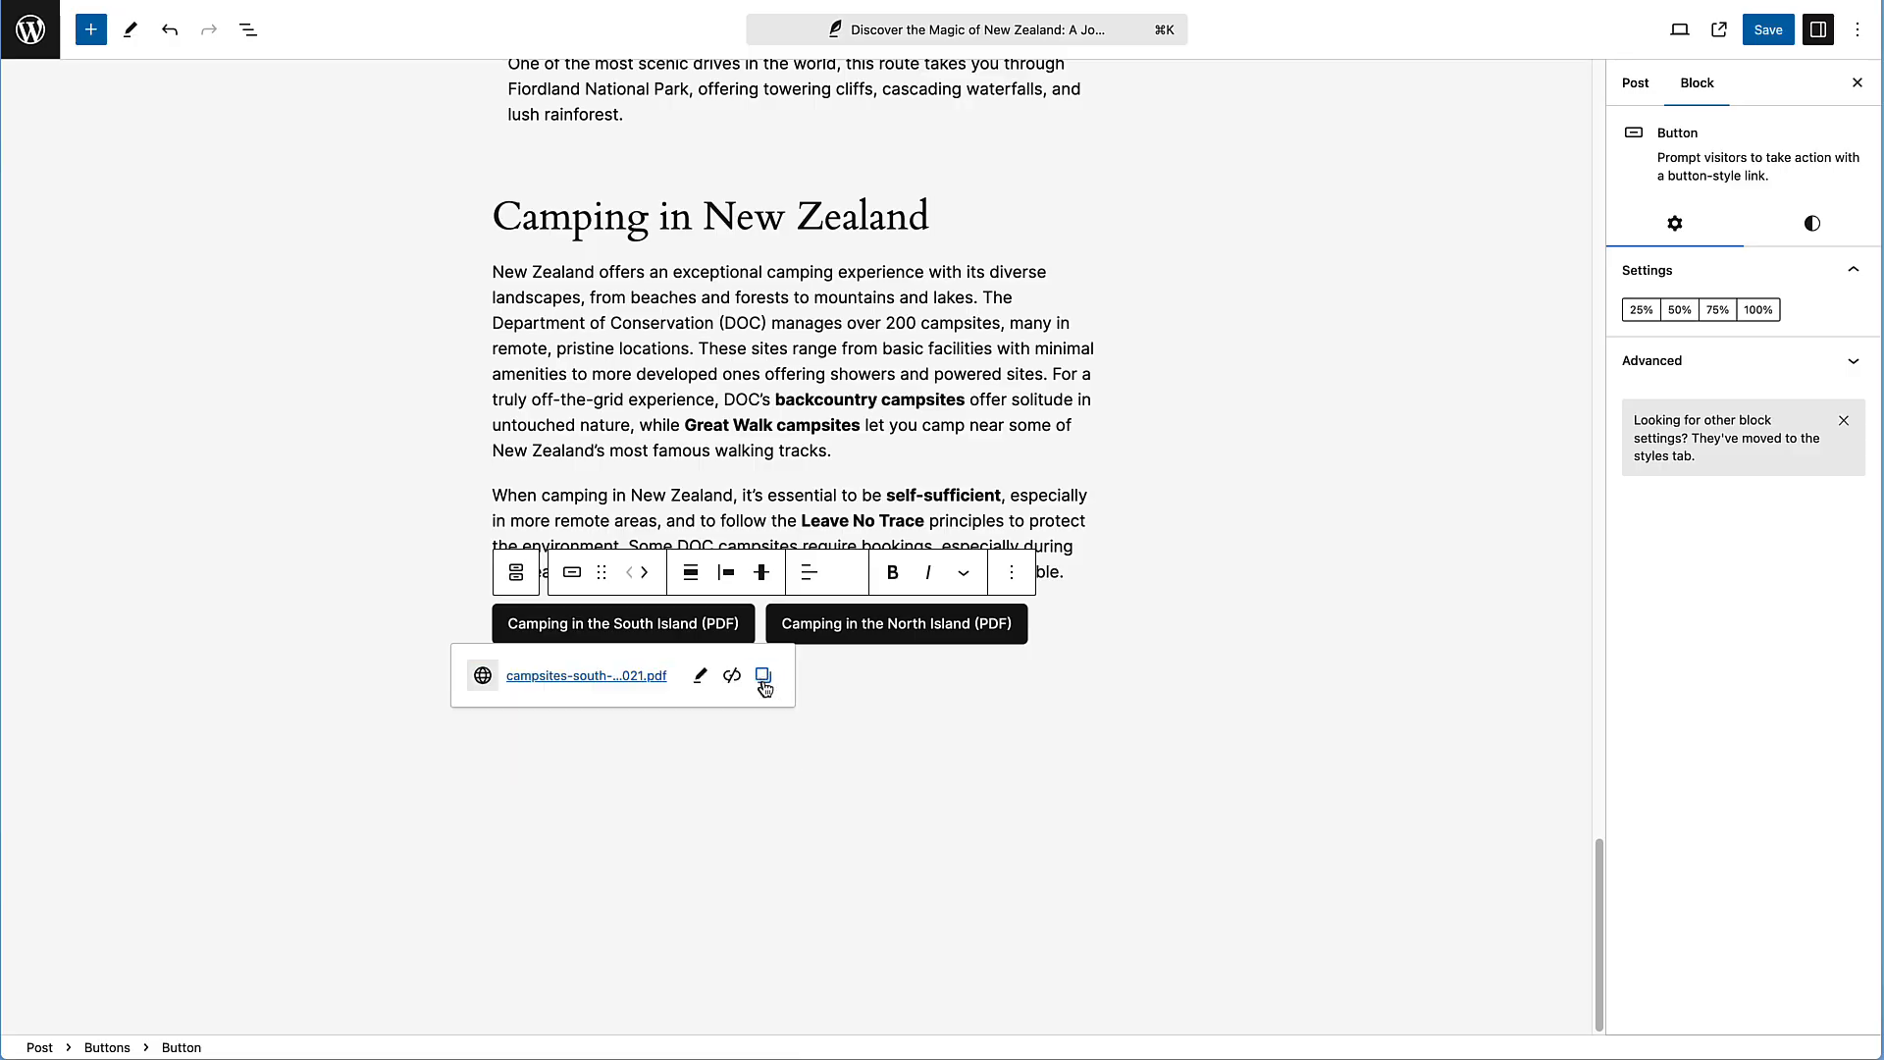
{"action": "left_click", "coordinate": [959, 740]}
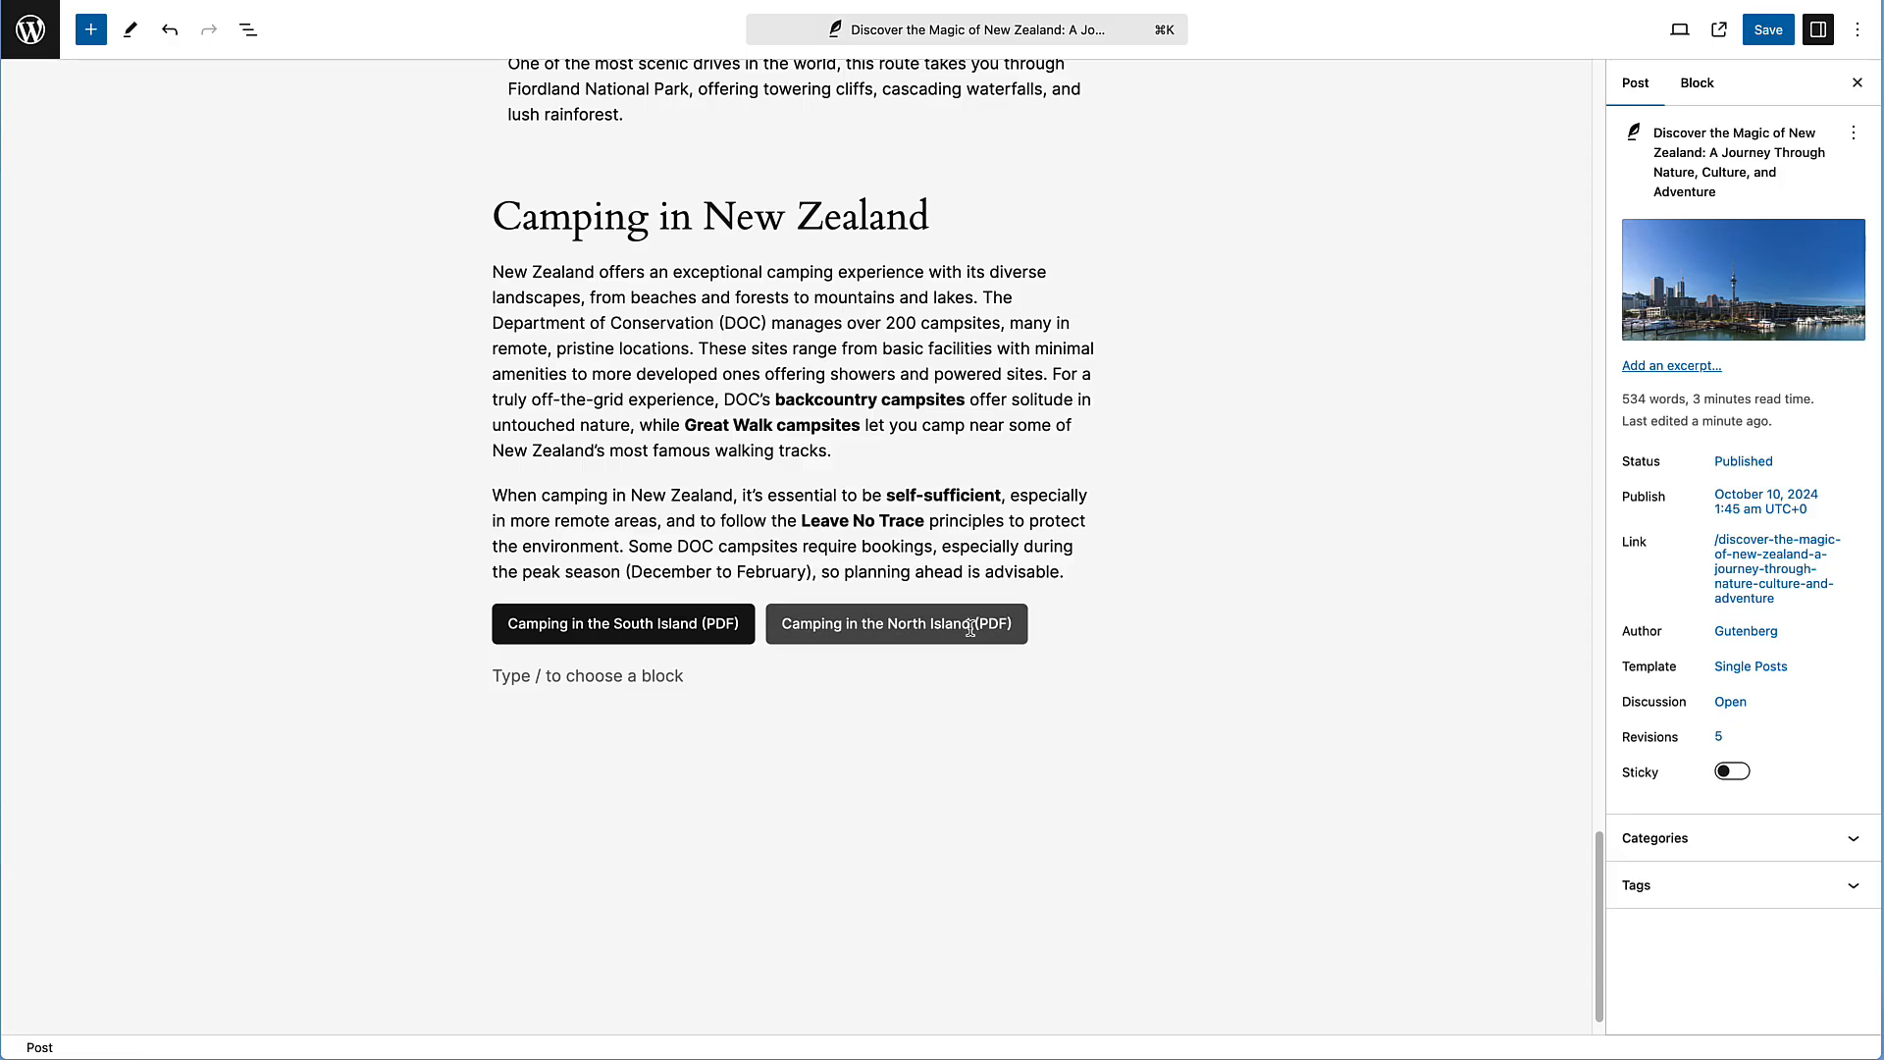
Save the post and leave the editor for the list of posts
{"action": "left_click", "coordinate": [1768, 29]}
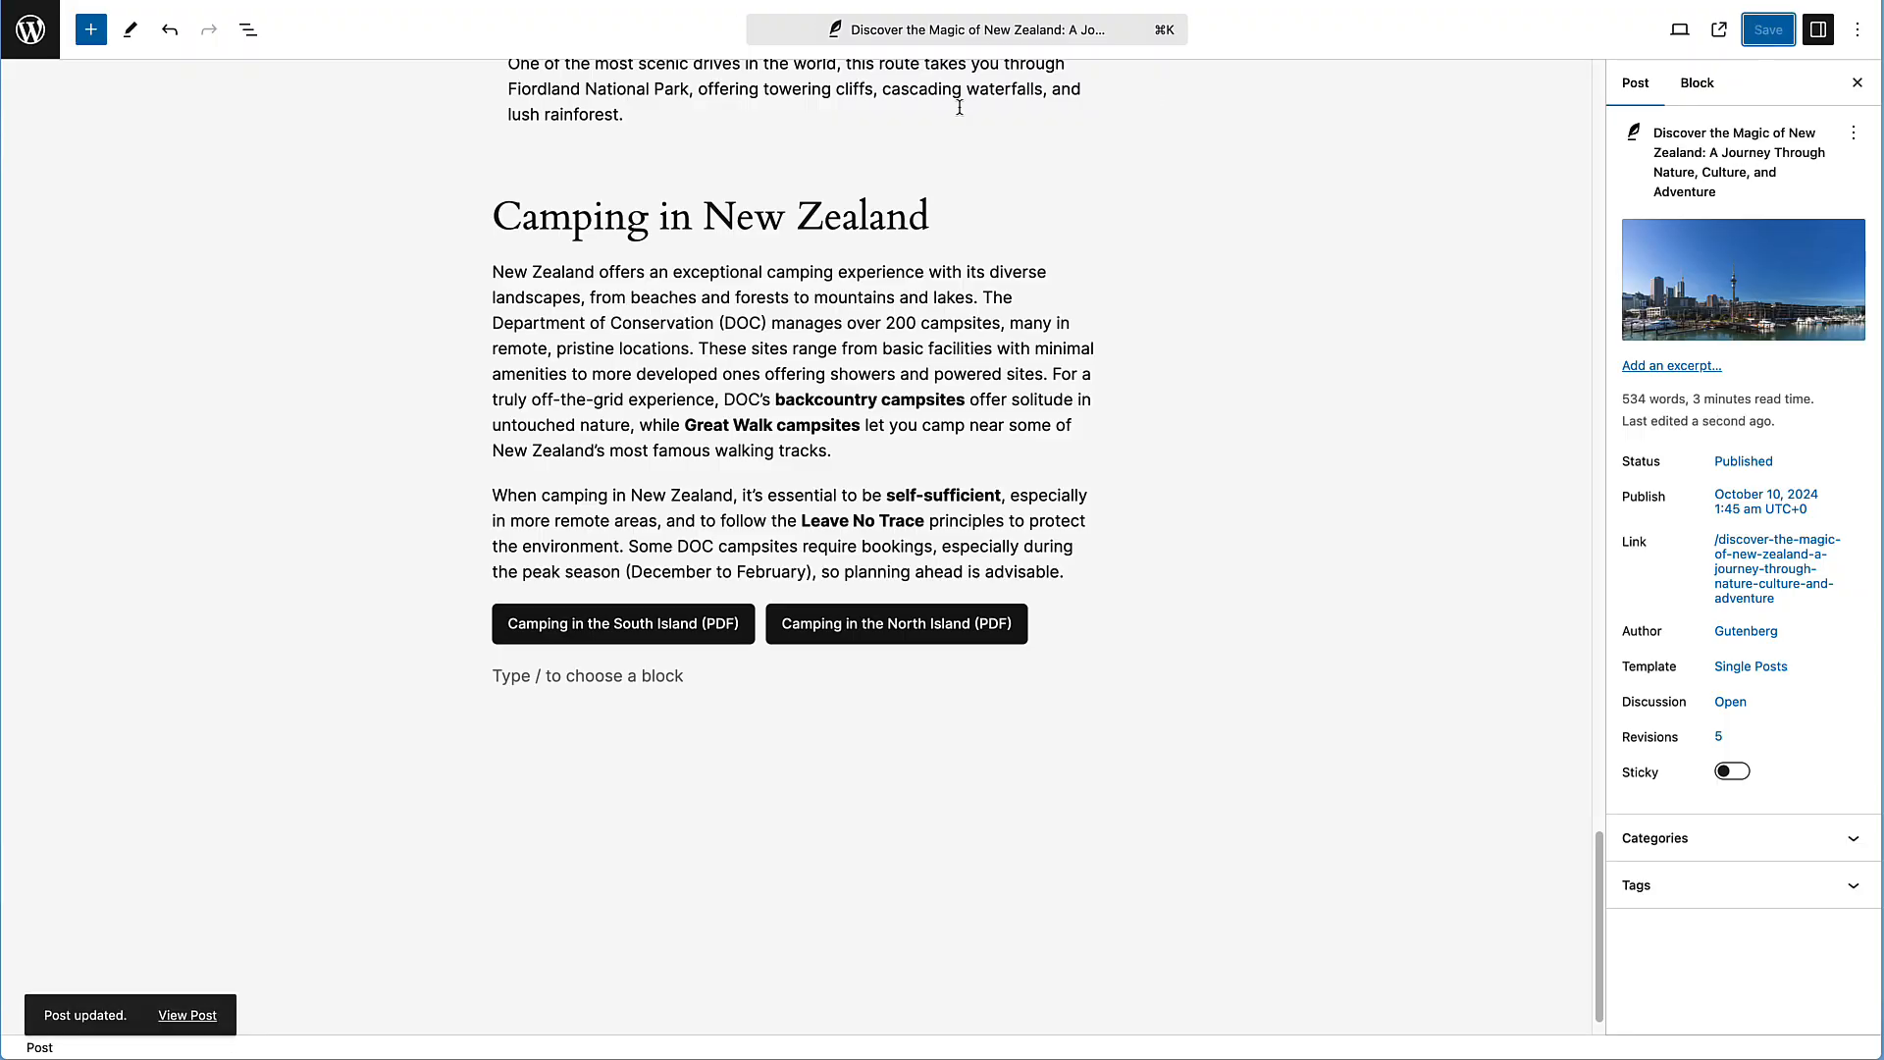
{"action": "left_click", "coordinate": [29, 29]}
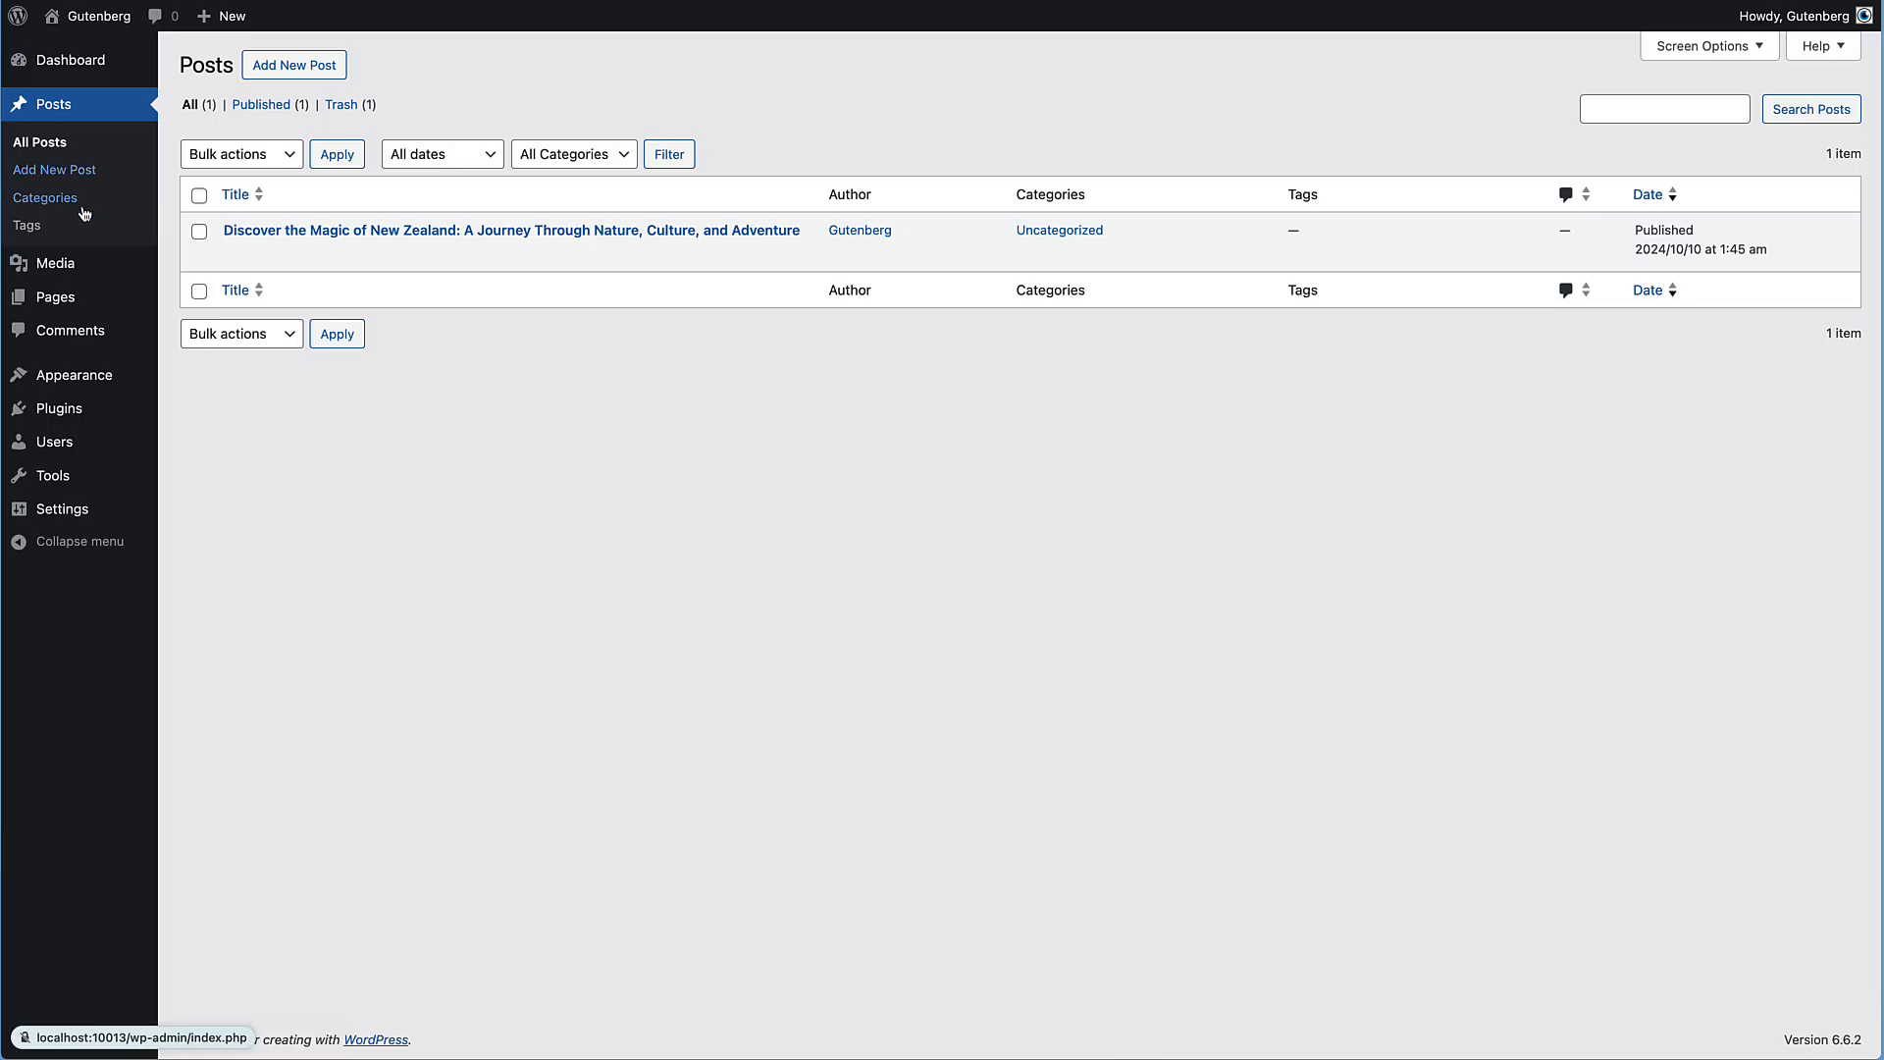
Copy the file URL of campsites-north-island_2021.pdf from the Media Library and close its attachment details
{"action": "left_click", "coordinate": [55, 263]}
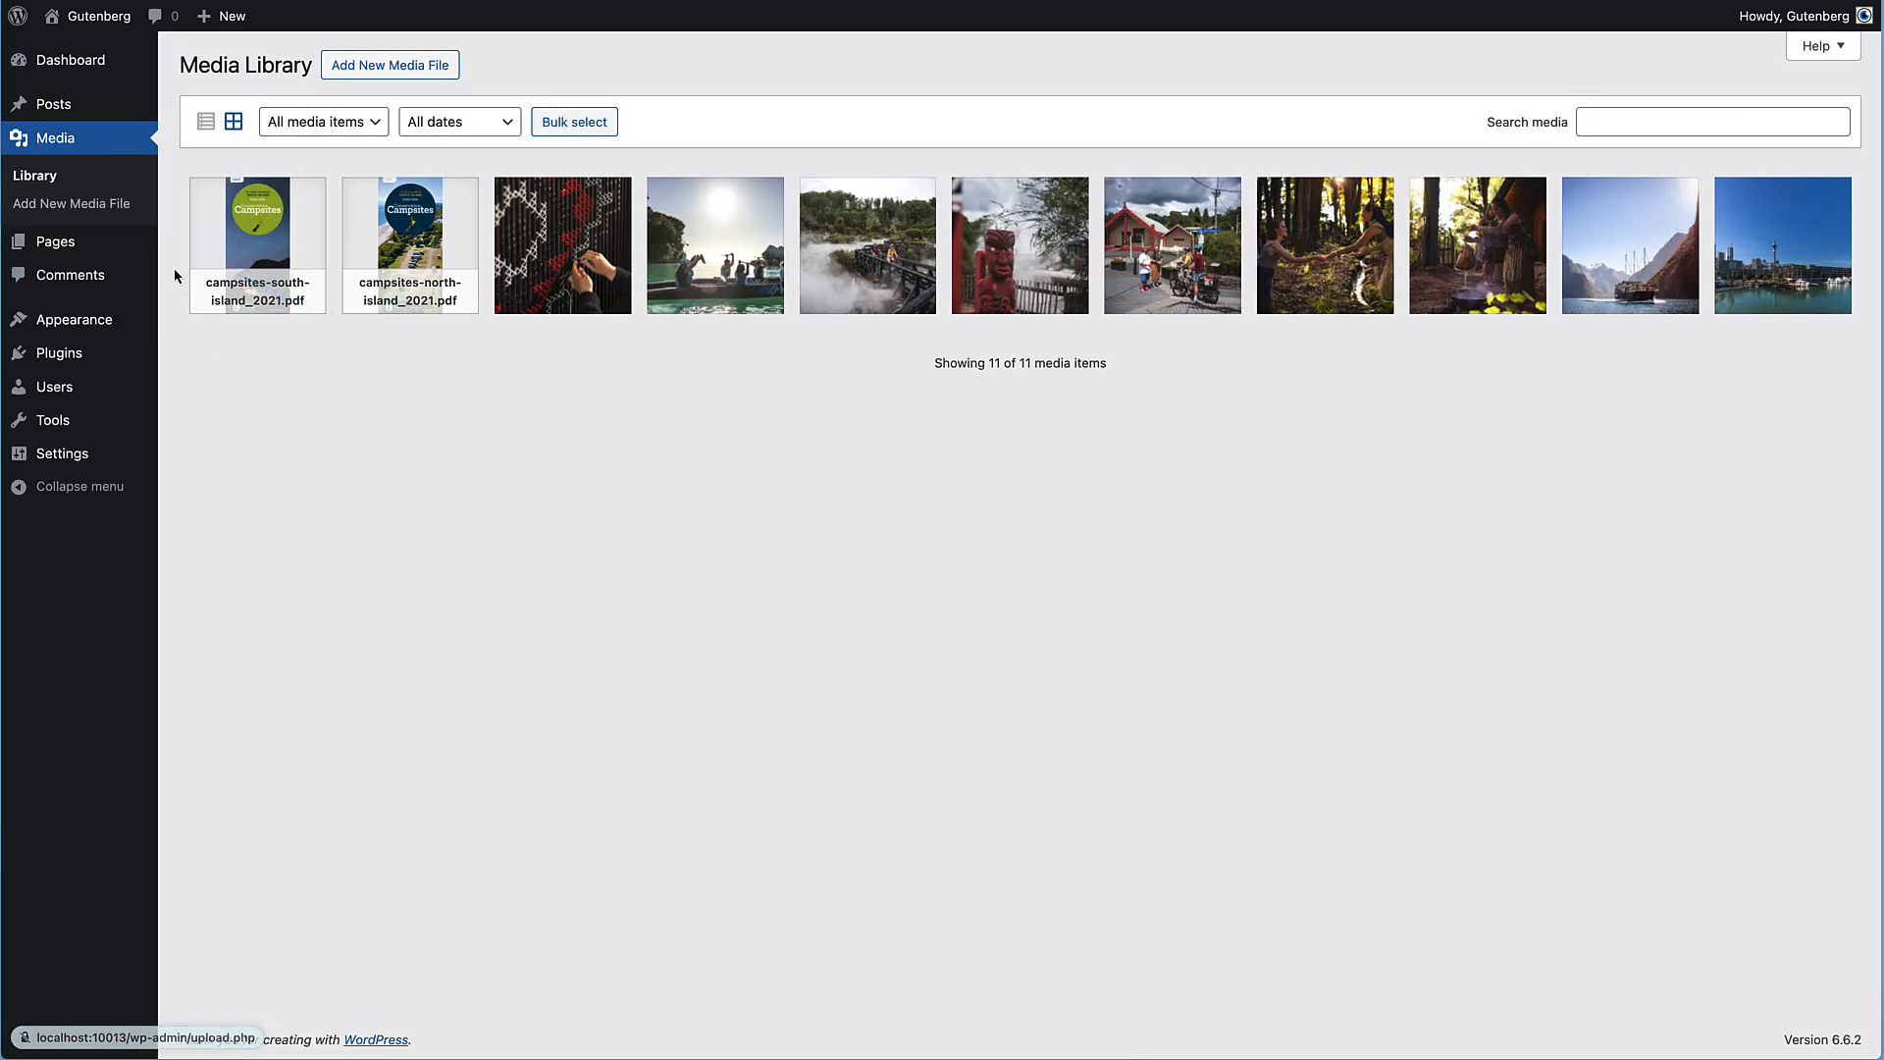
{"action": "left_click", "coordinate": [380, 257]}
{"action": "left_click", "coordinate": [1509, 473]}
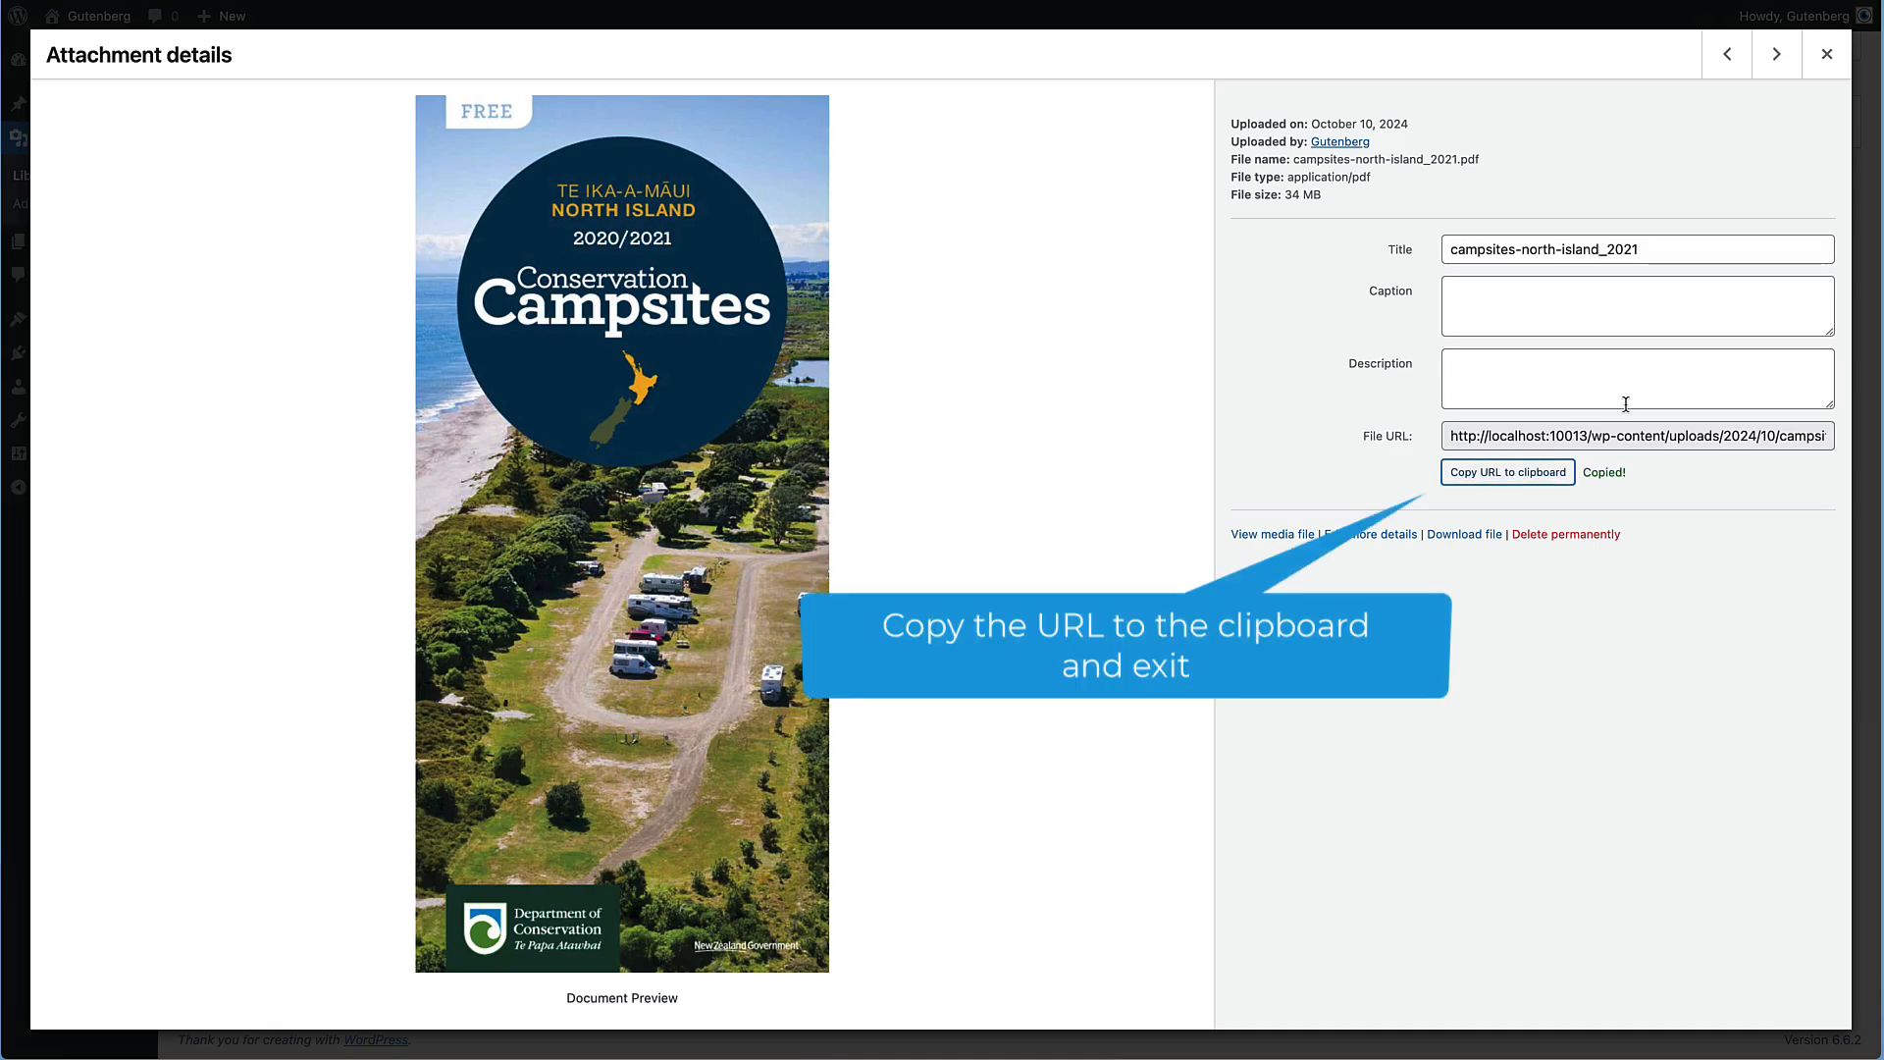
{"action": "left_click", "coordinate": [1826, 55]}
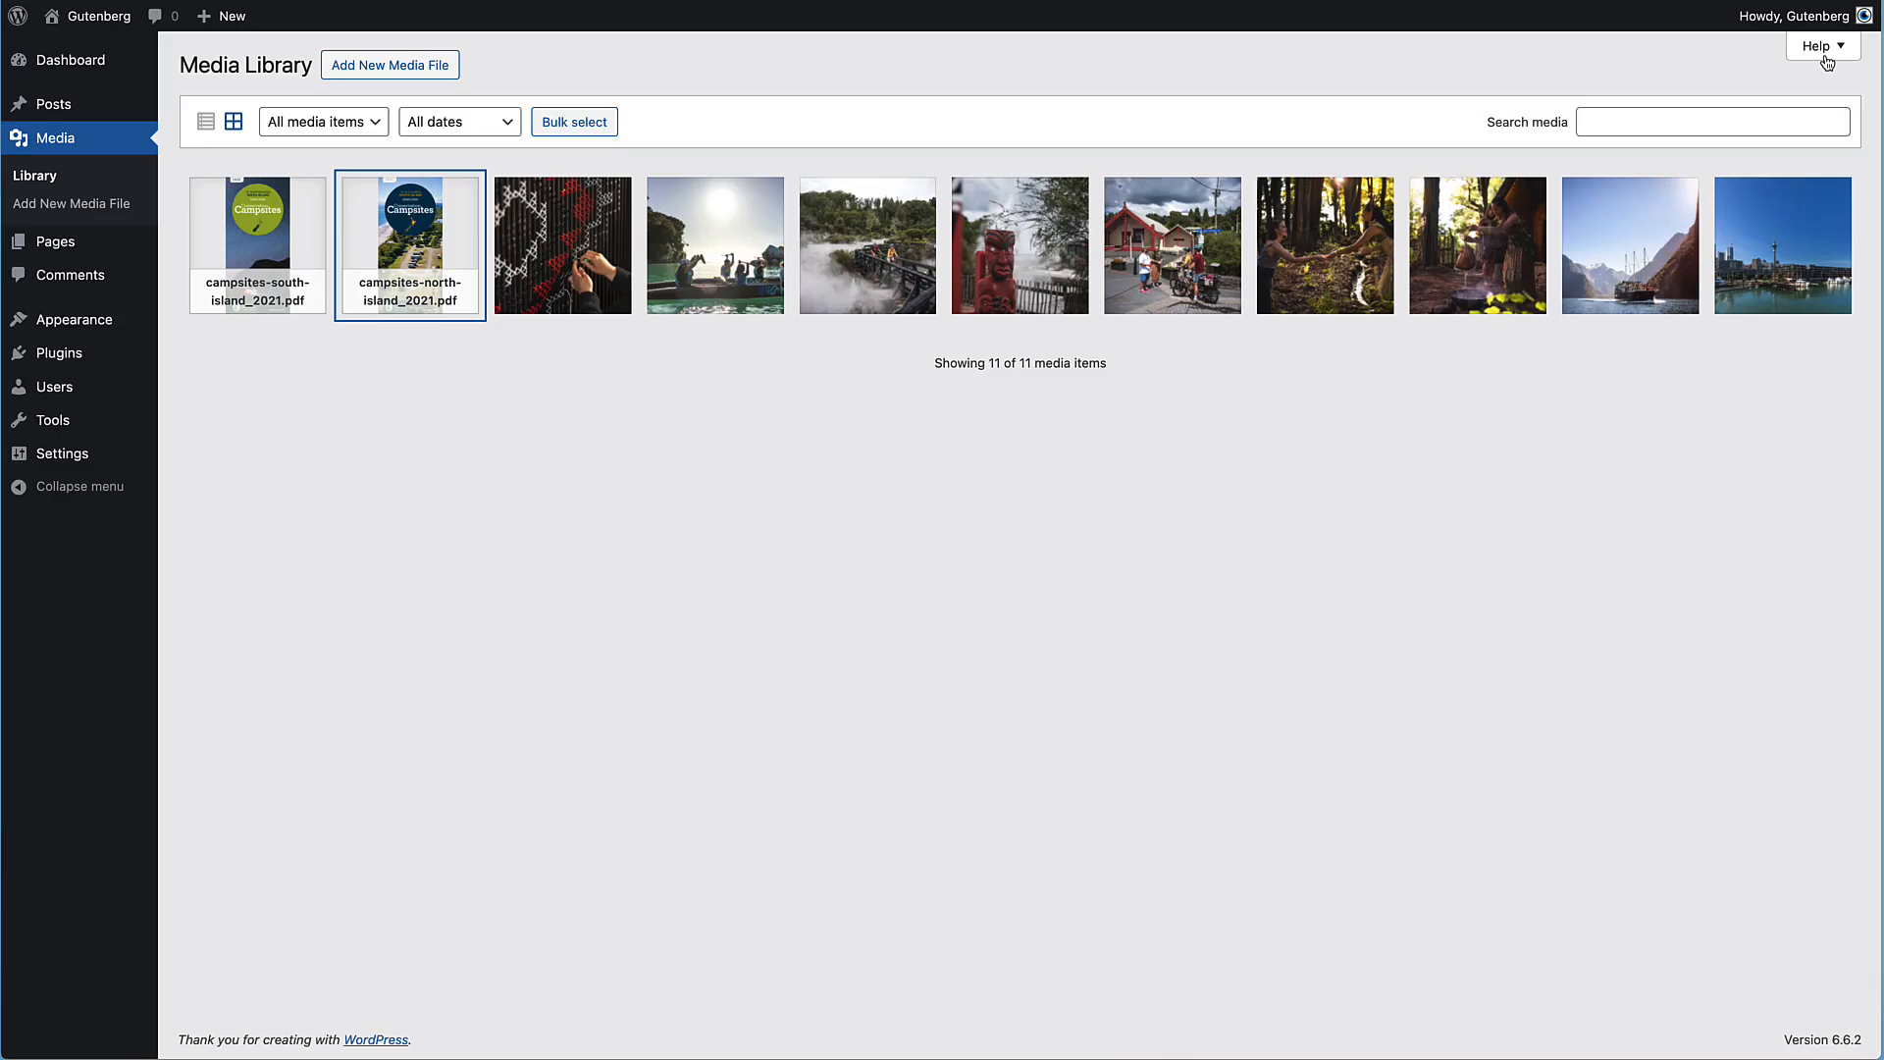
Reopen the New Zealand post and link the "Camping in the North Island (PDF)" button to the copied PDF URL
{"action": "left_click", "coordinate": [56, 106]}
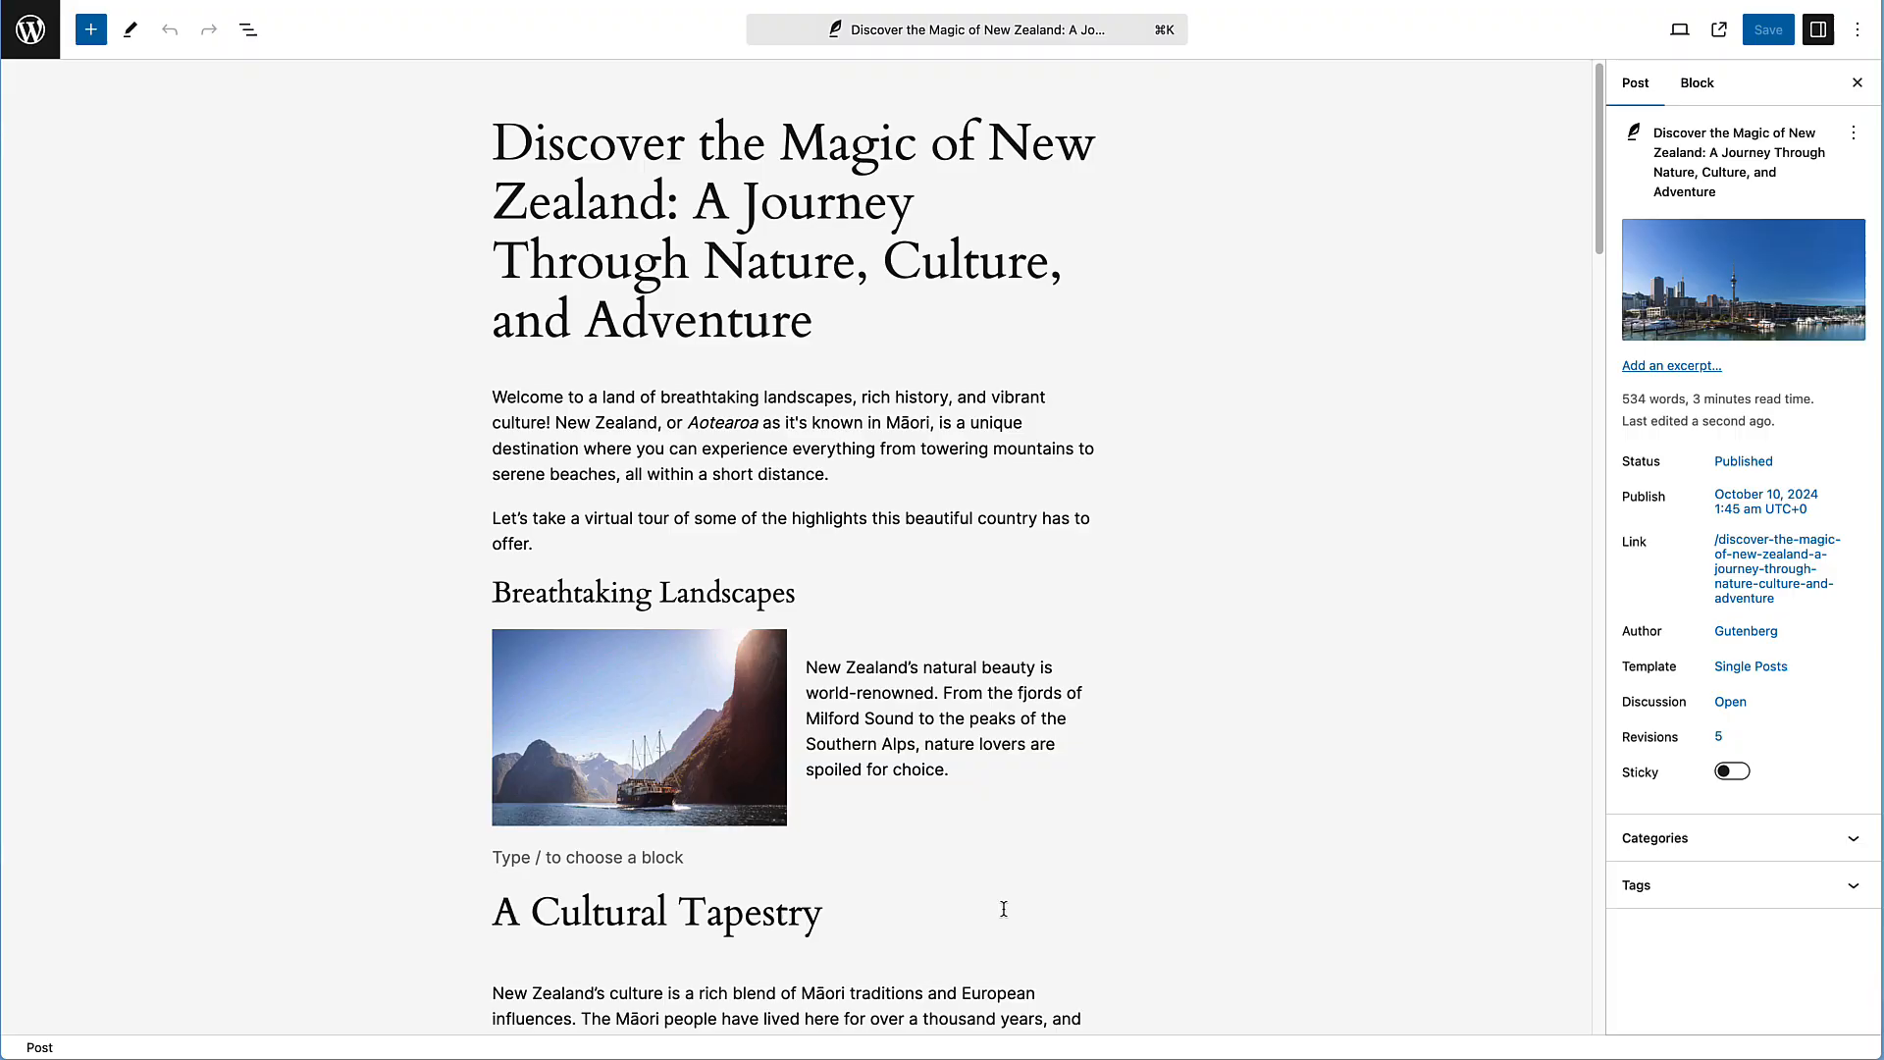
{"action": "scroll", "coordinate": [1003, 908], "scroll_direction": "down", "scroll_amount": 15}
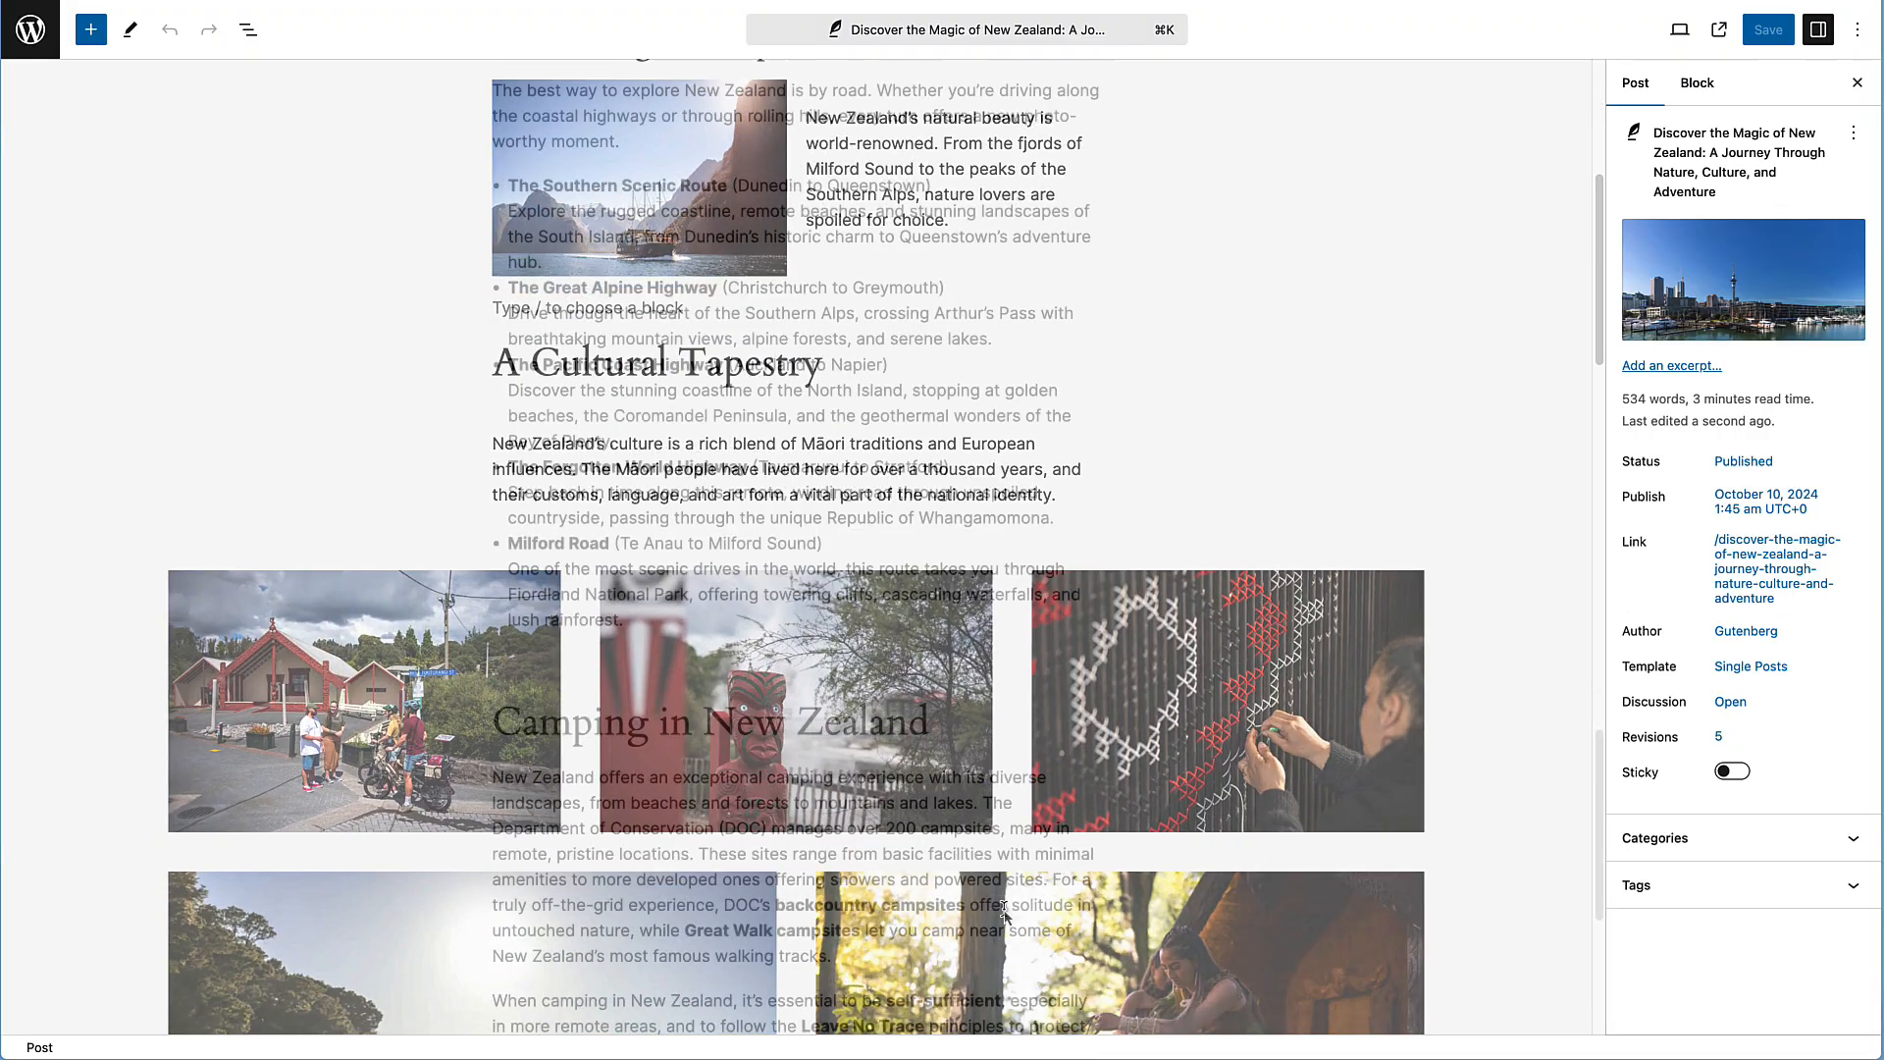
{"action": "left_click", "coordinate": [857, 795]}
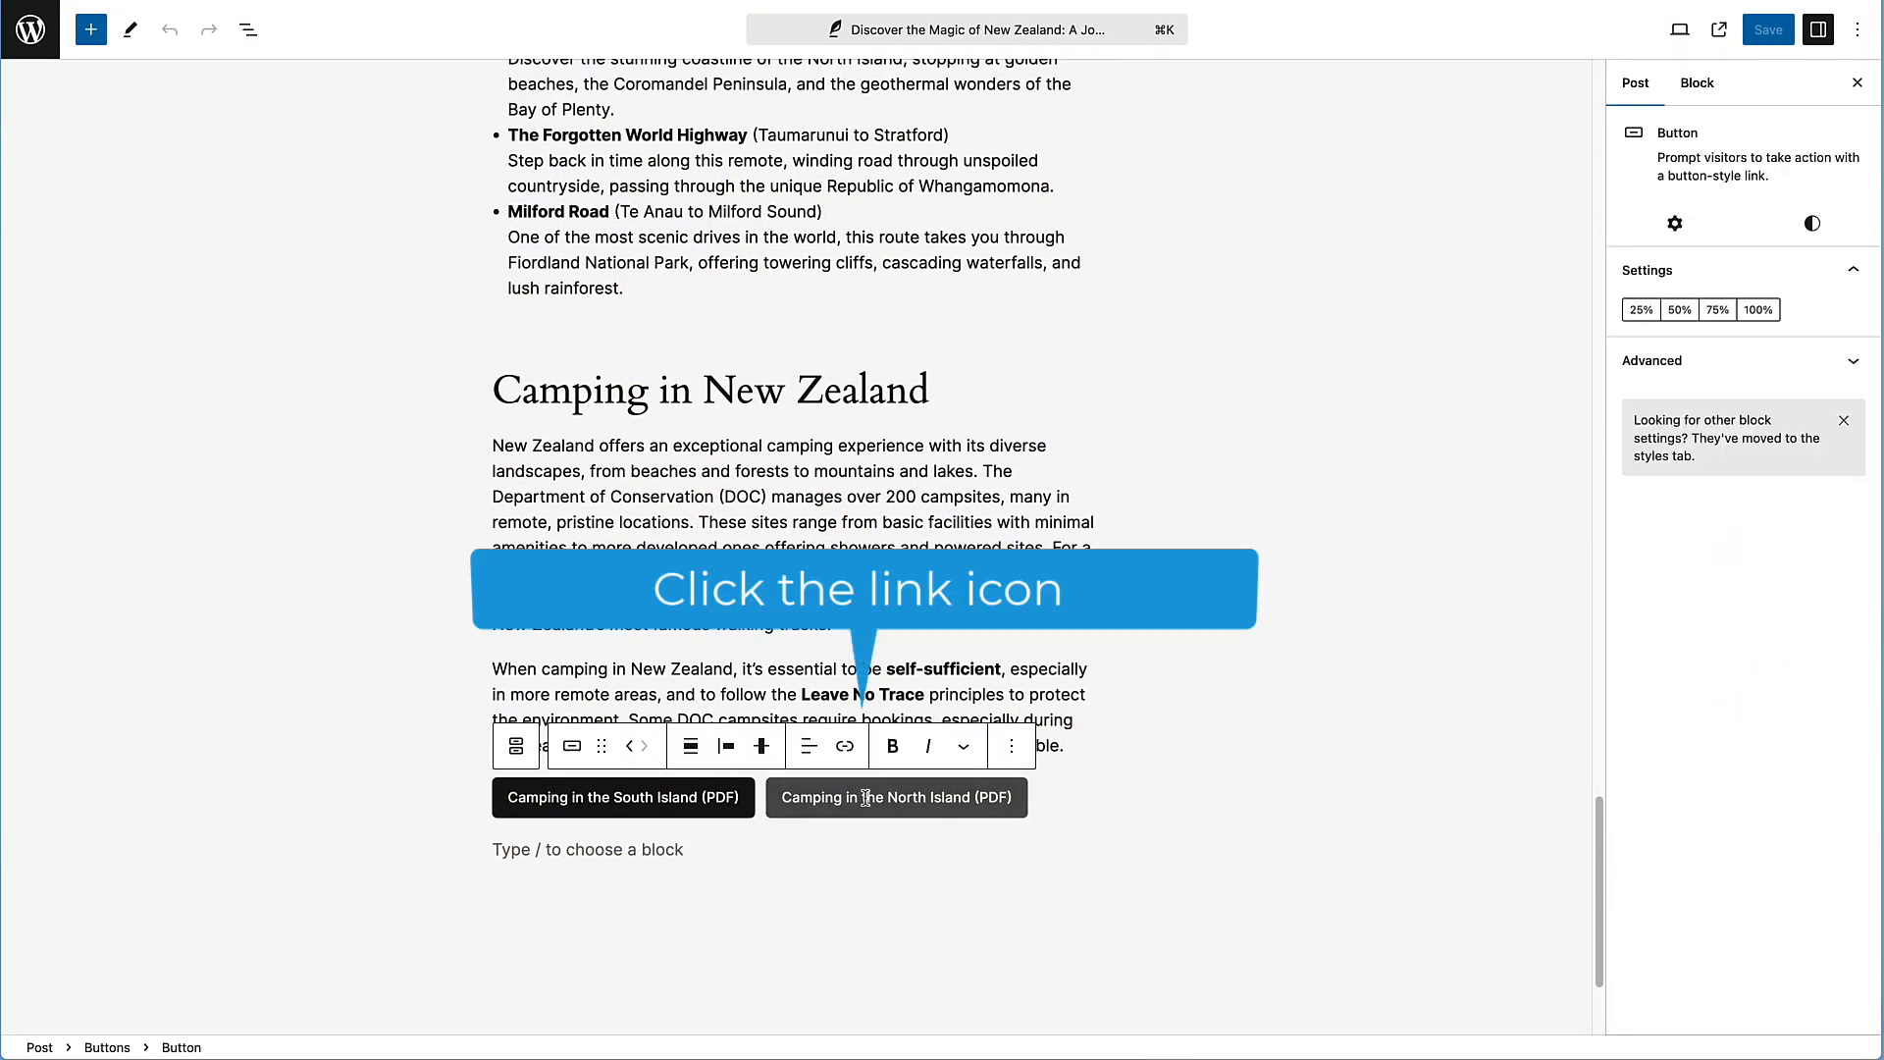
{"action": "left_click", "coordinate": [844, 746]}
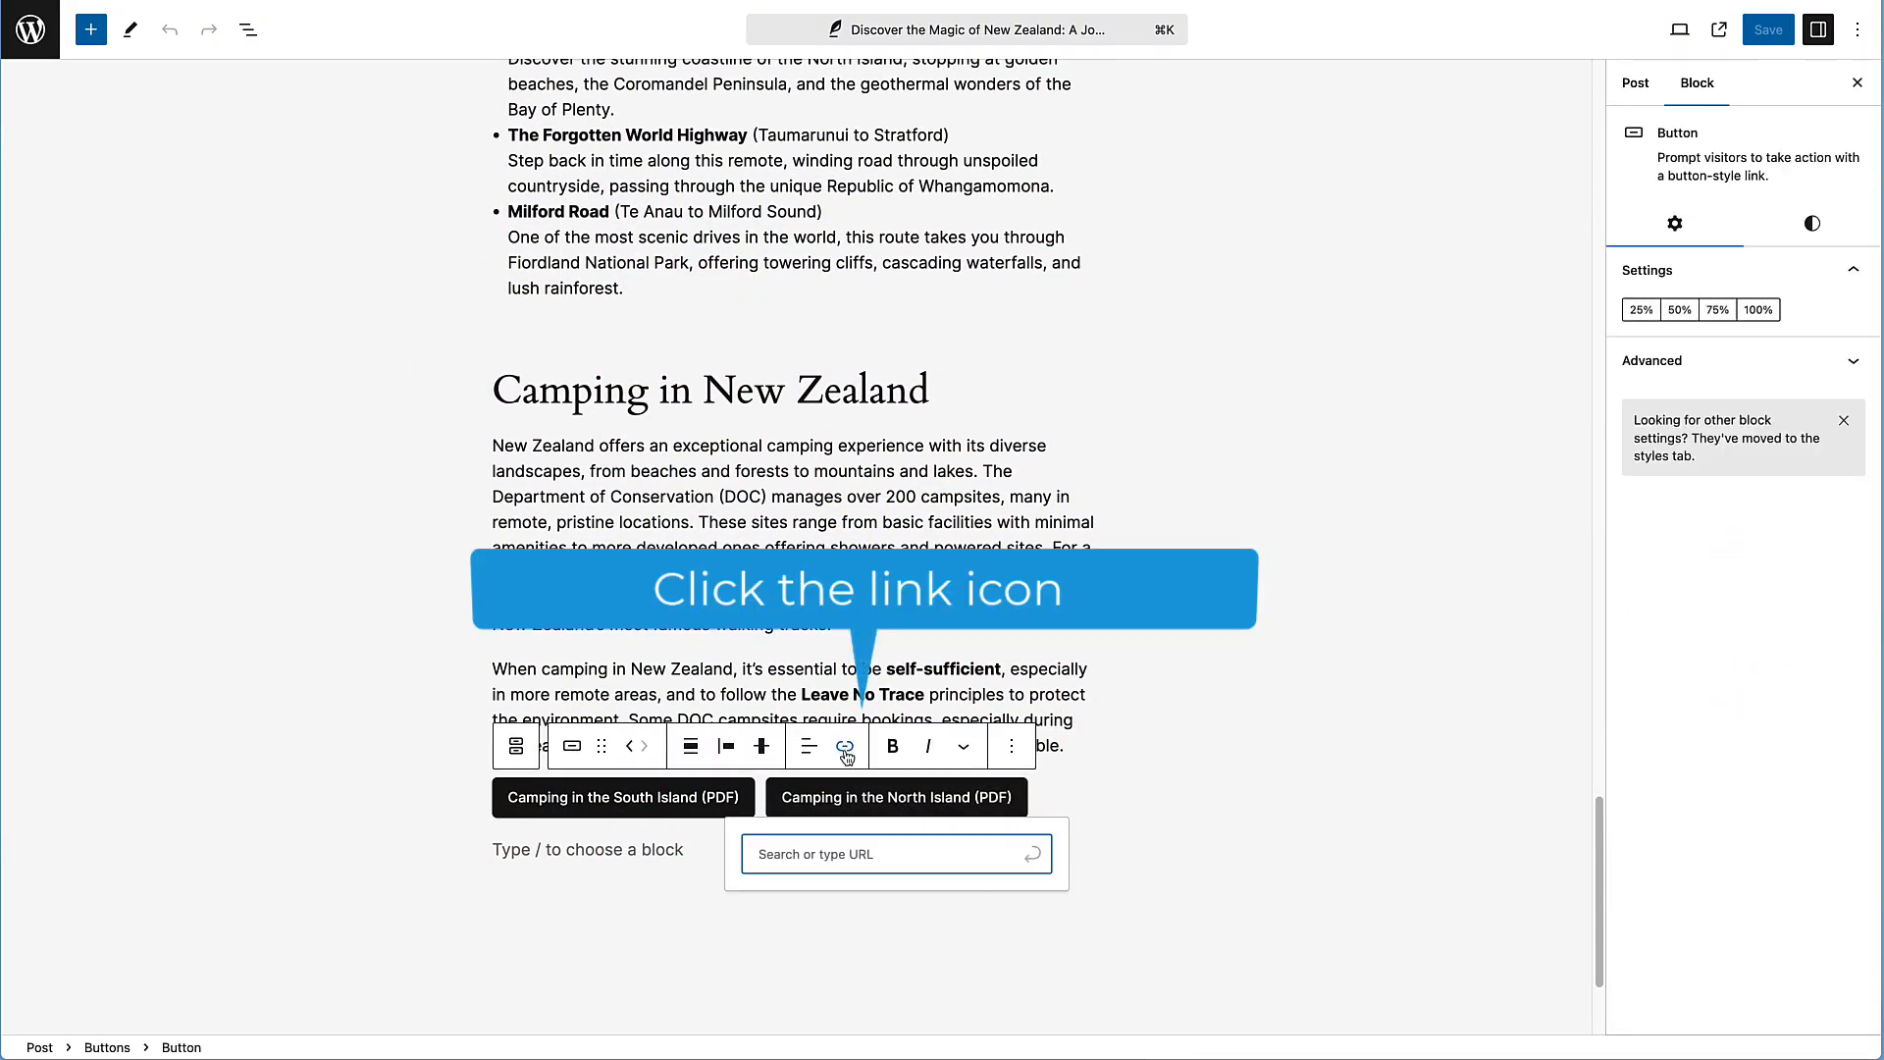
{"action": "key", "text": "super+v"}
{"action": "left_click", "coordinate": [1035, 857]}
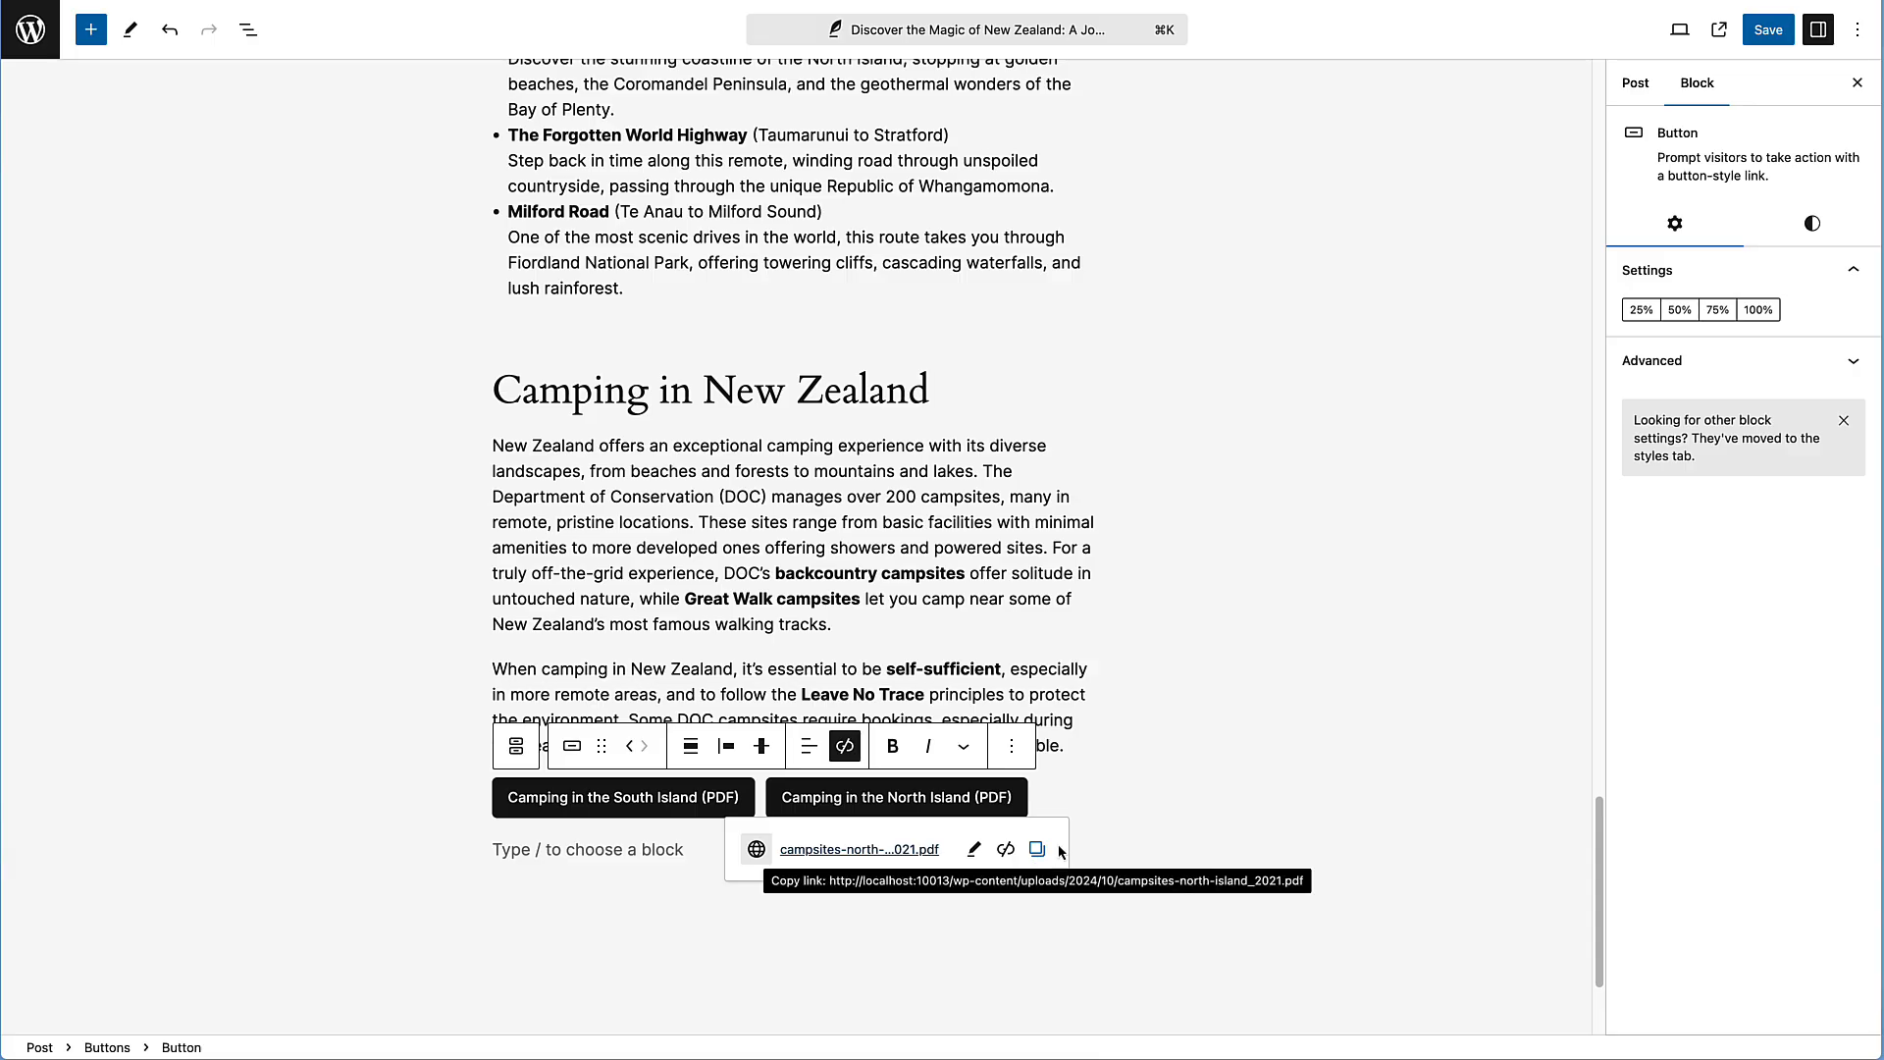
{"action": "left_click", "coordinate": [1127, 803]}
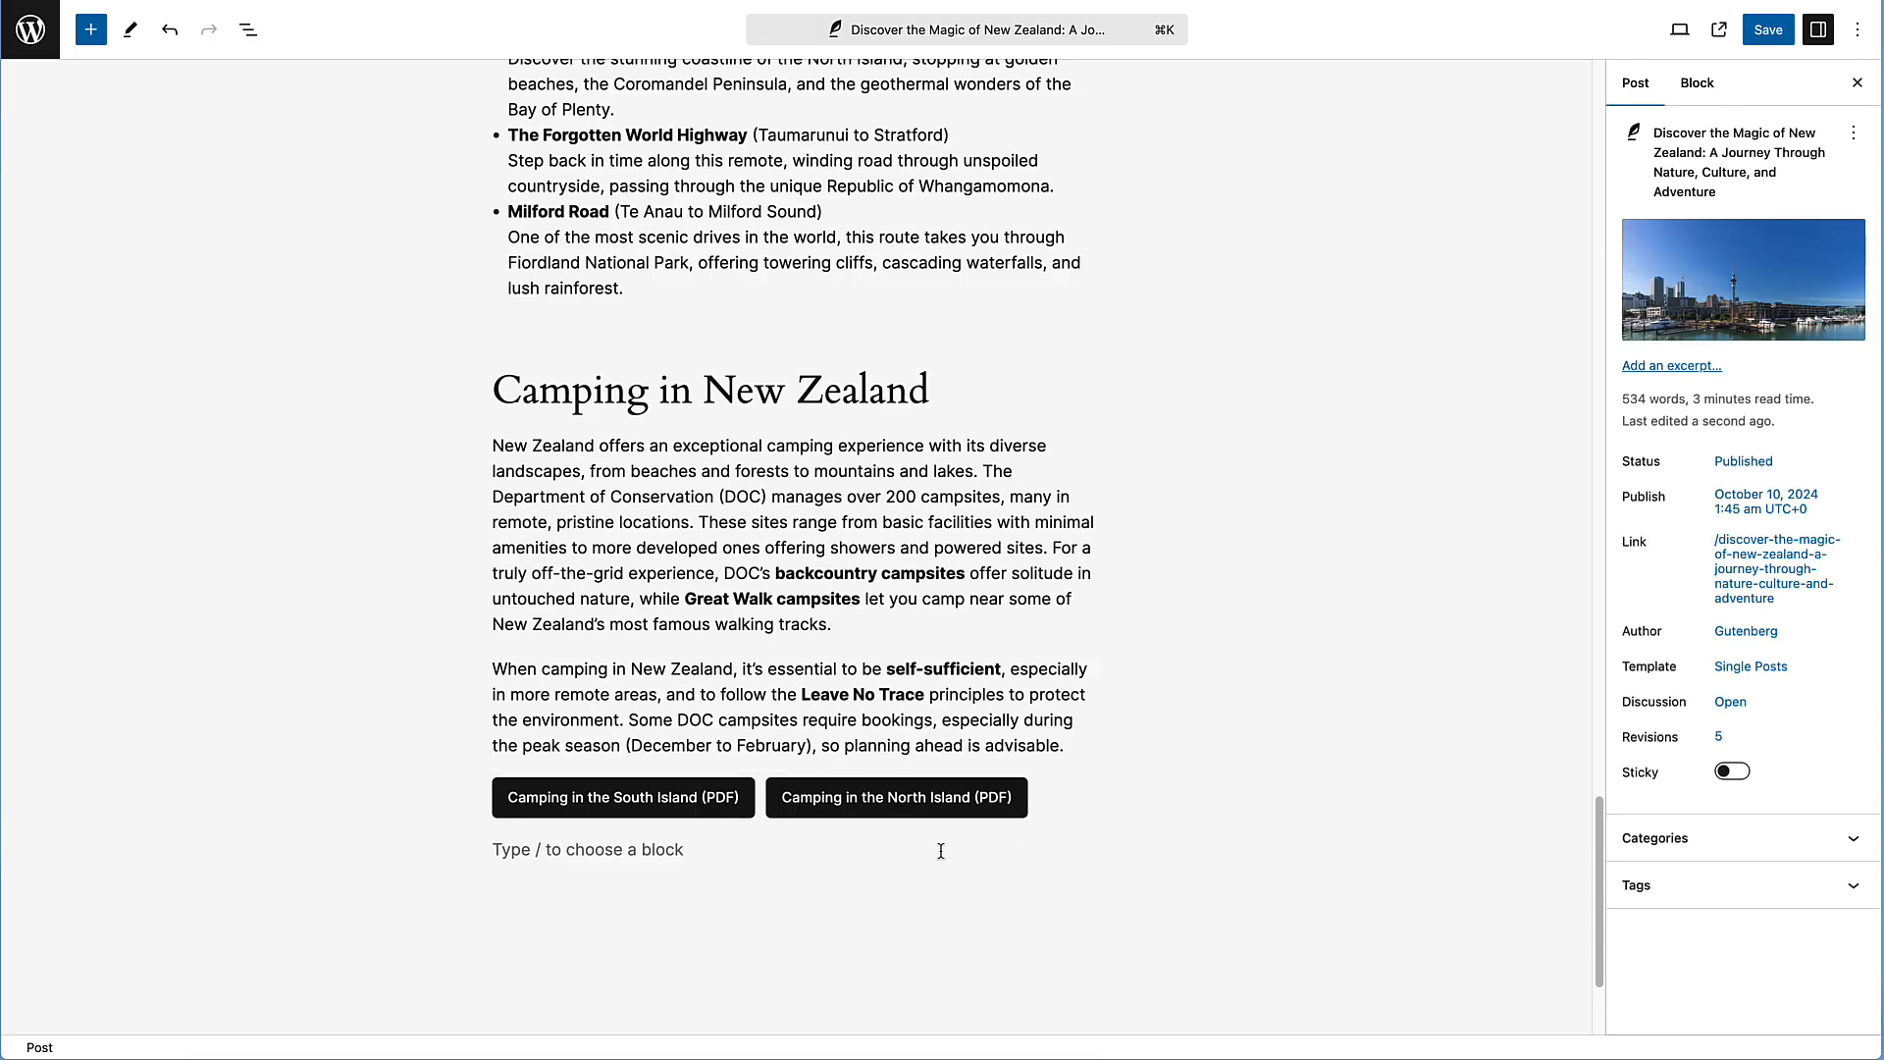
{"action": "key", "text": "super+Tab"}
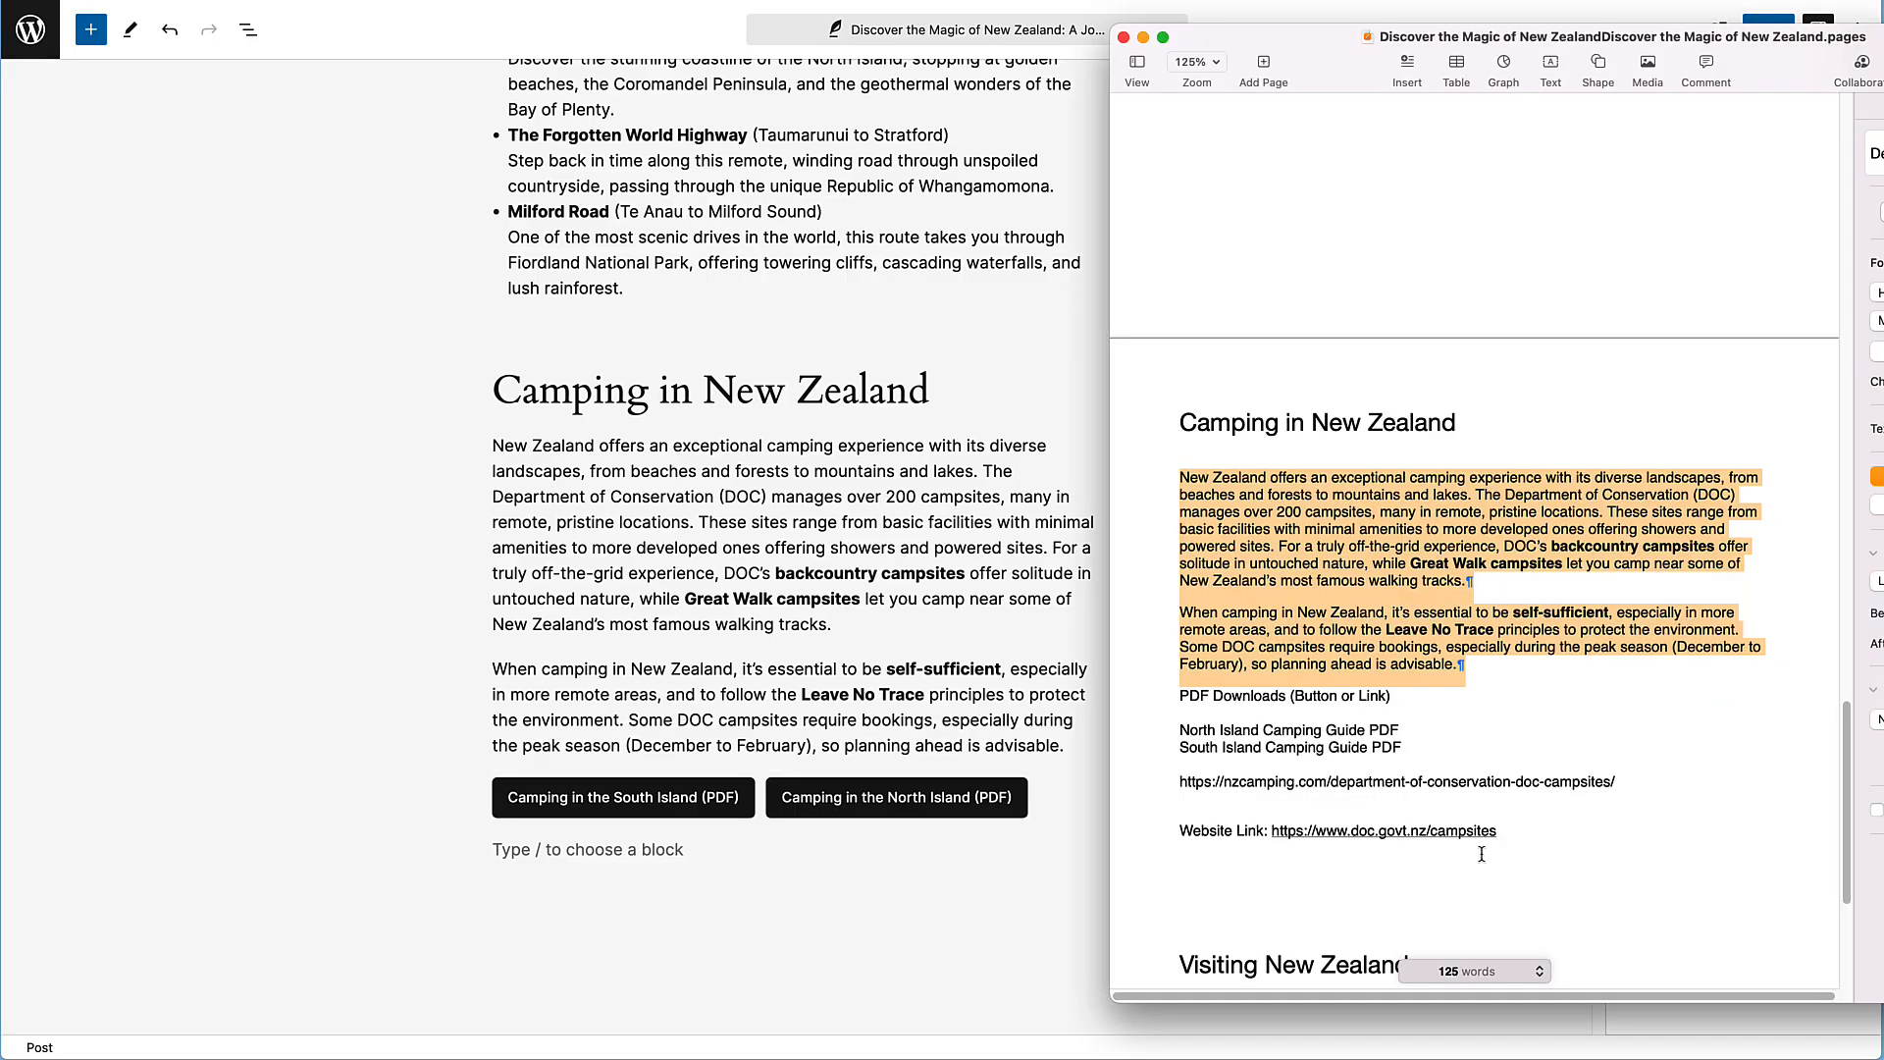
{"action": "left_click", "coordinate": [1516, 831]}
{"action": "double_click", "coordinate": [1380, 832]}
{"action": "key", "text": "super+c"}
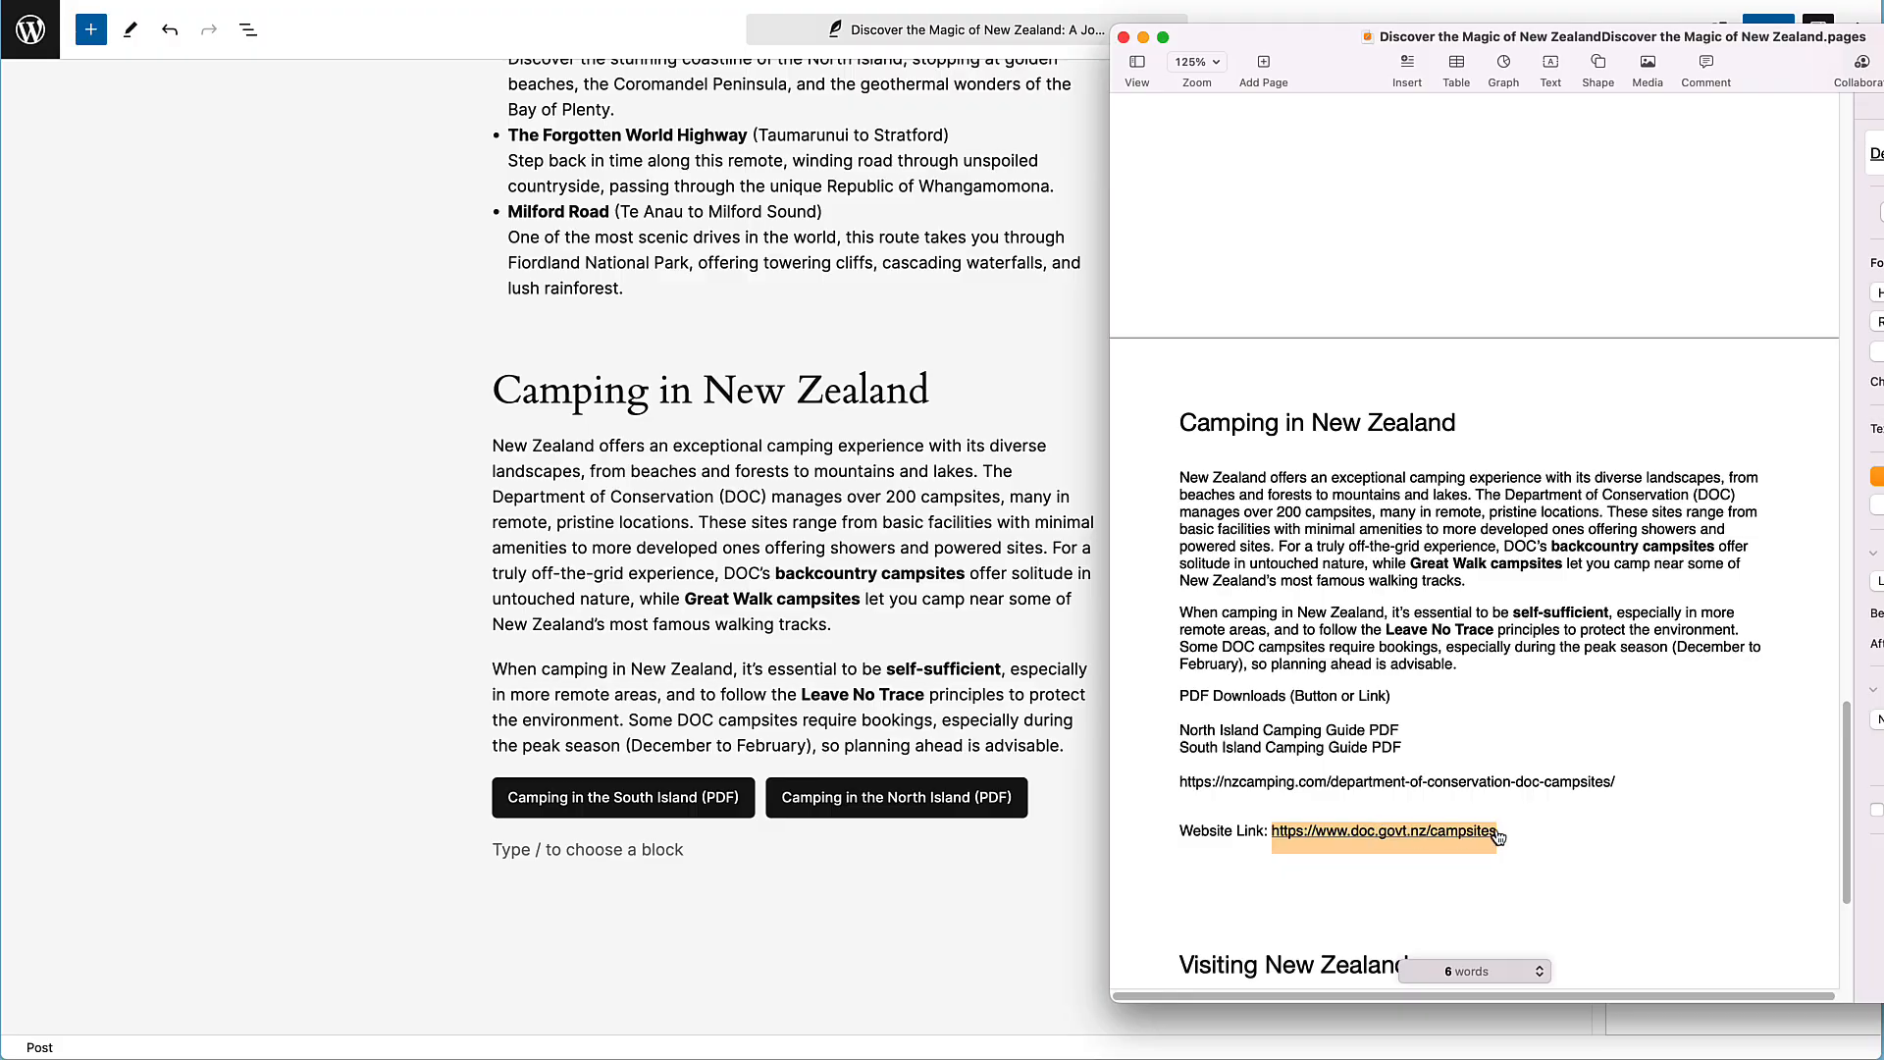
Back in the WordPress editor, write "Department of Conservation NZ" in the empty paragraph below the camping buttons
{"action": "left_click", "coordinate": [566, 851]}
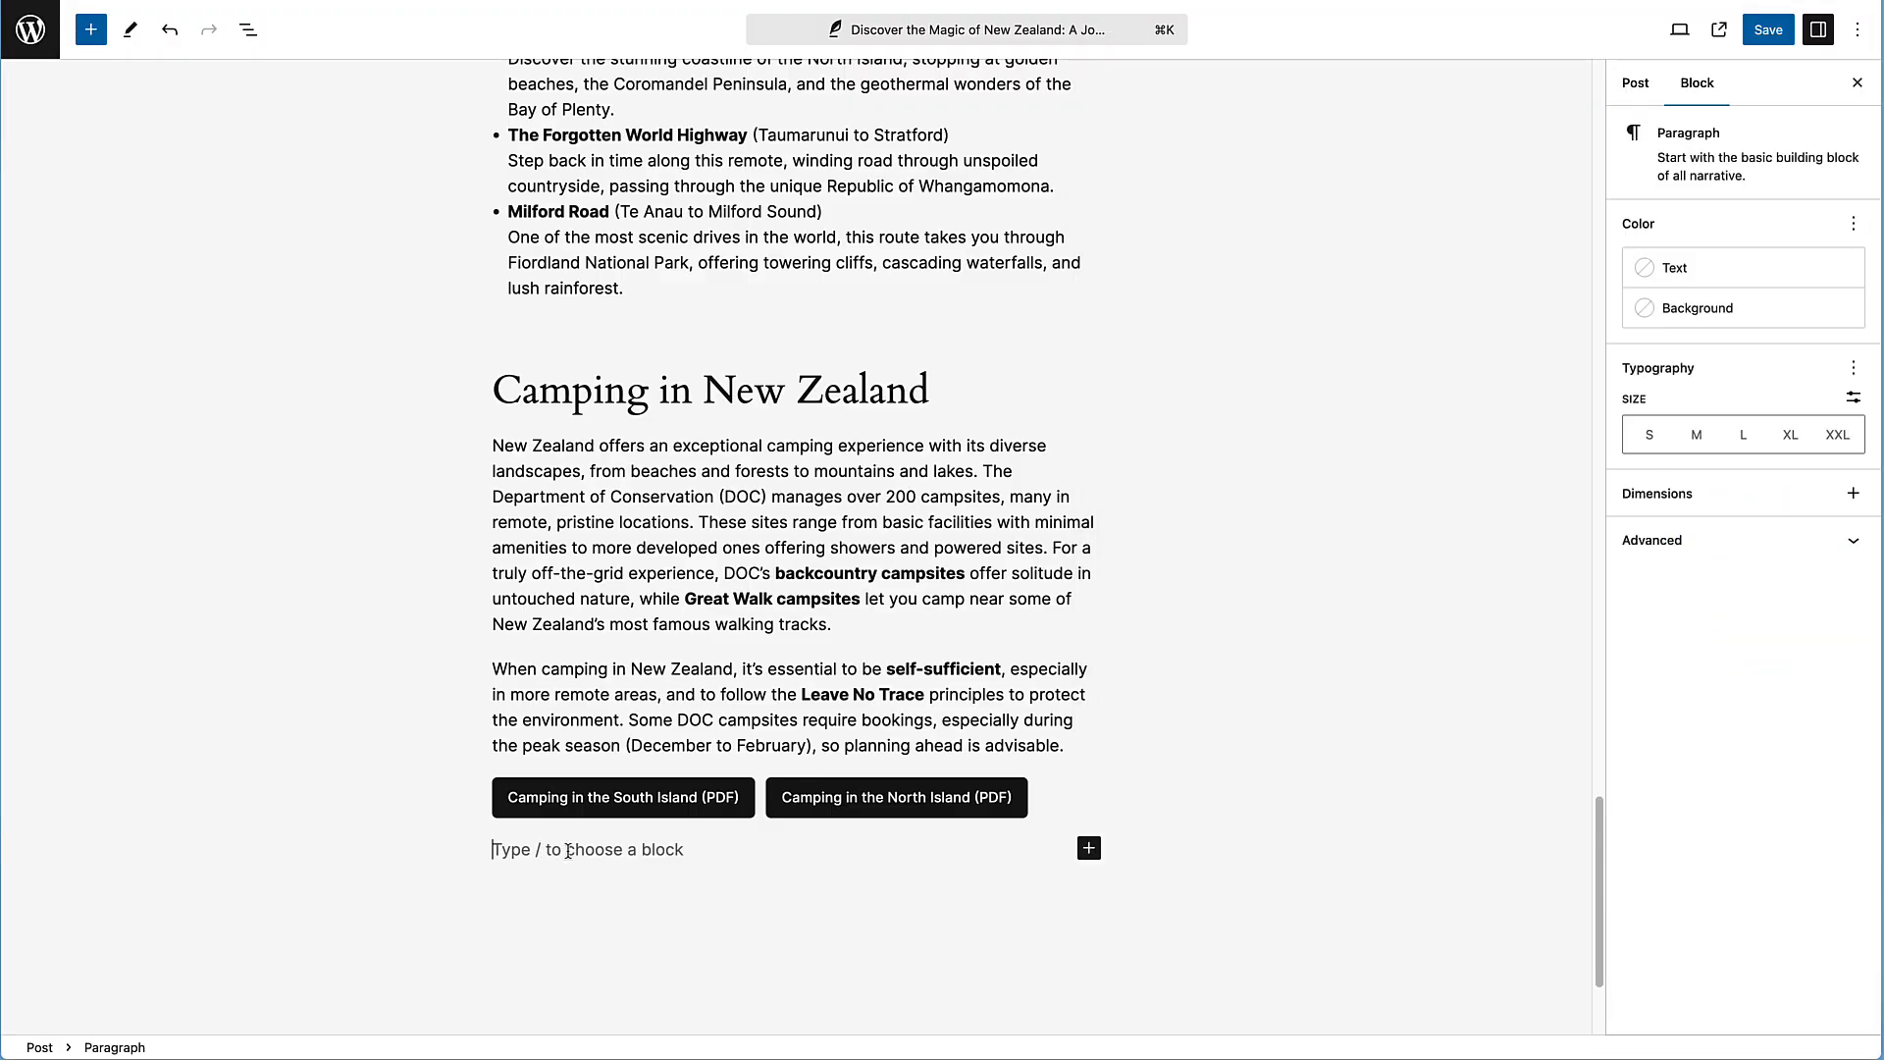
{"action": "type", "text": "Department"}
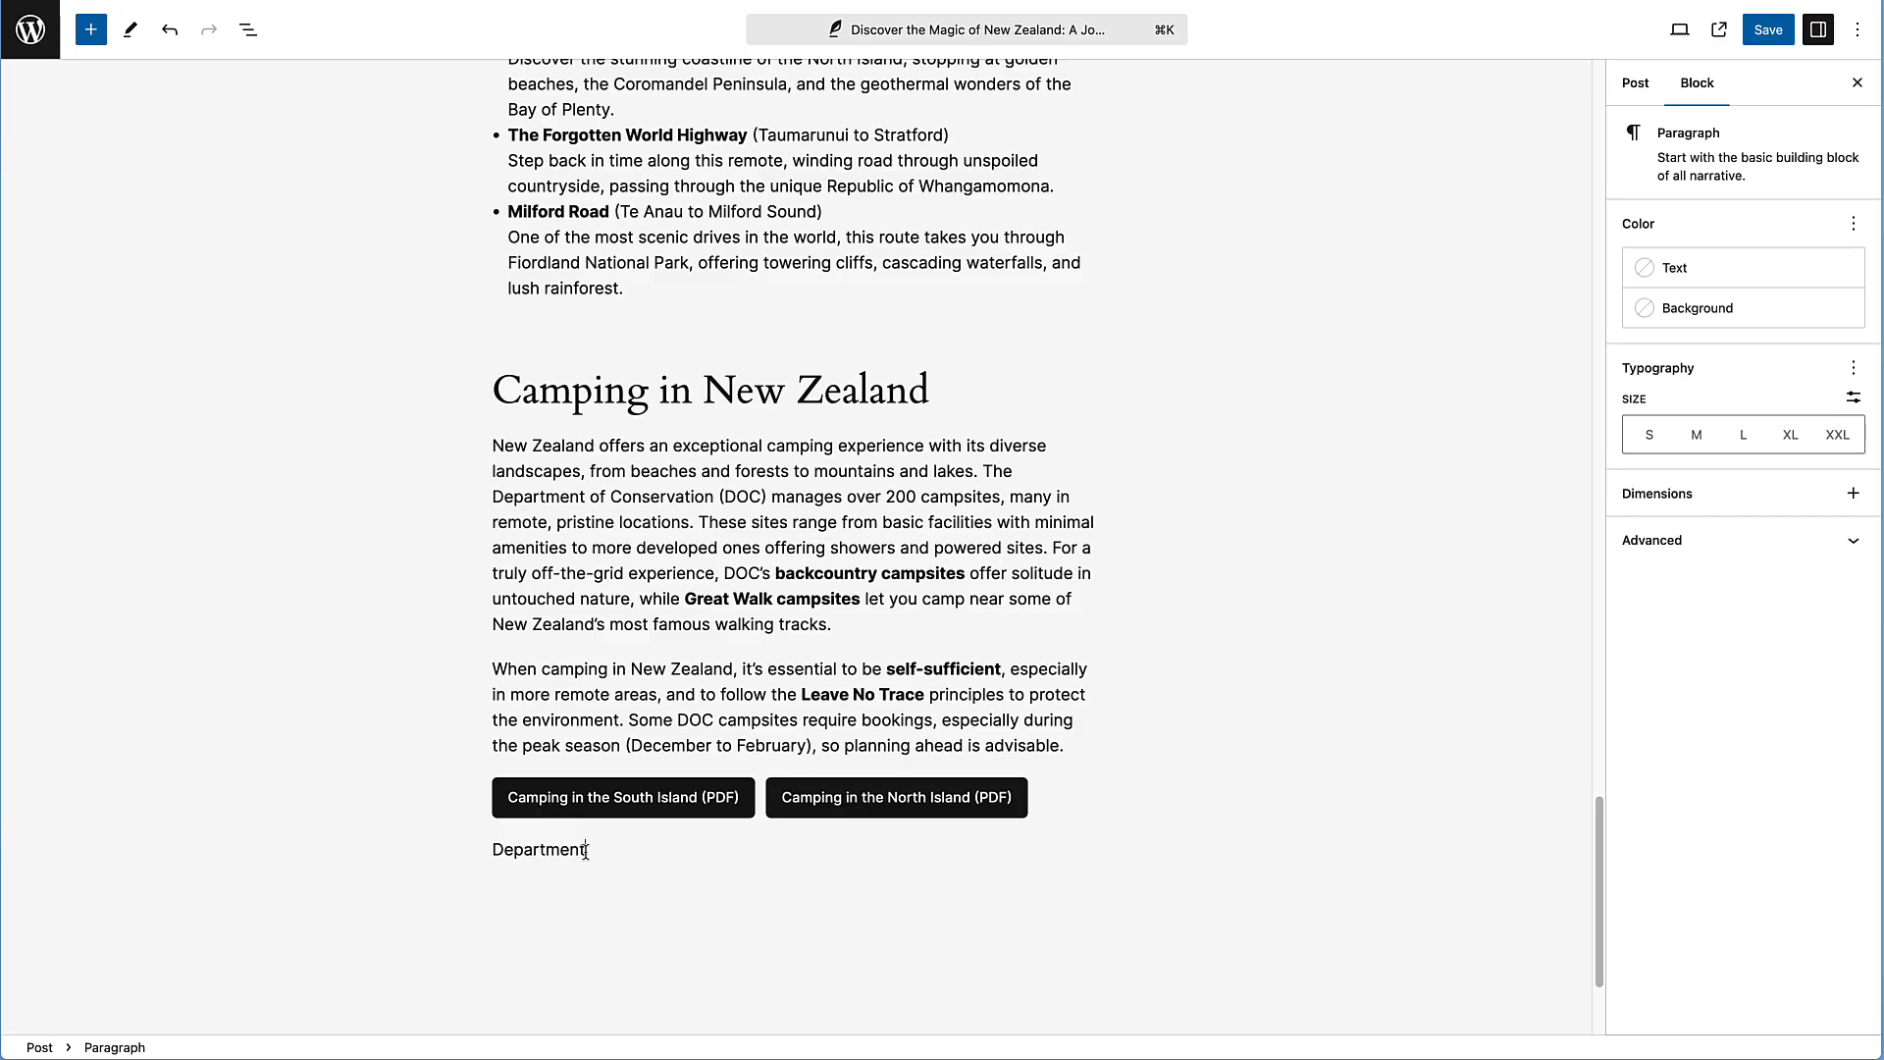
{"action": "type", "text": " of Conservation NZ"}
{"action": "key", "text": "super+a"}
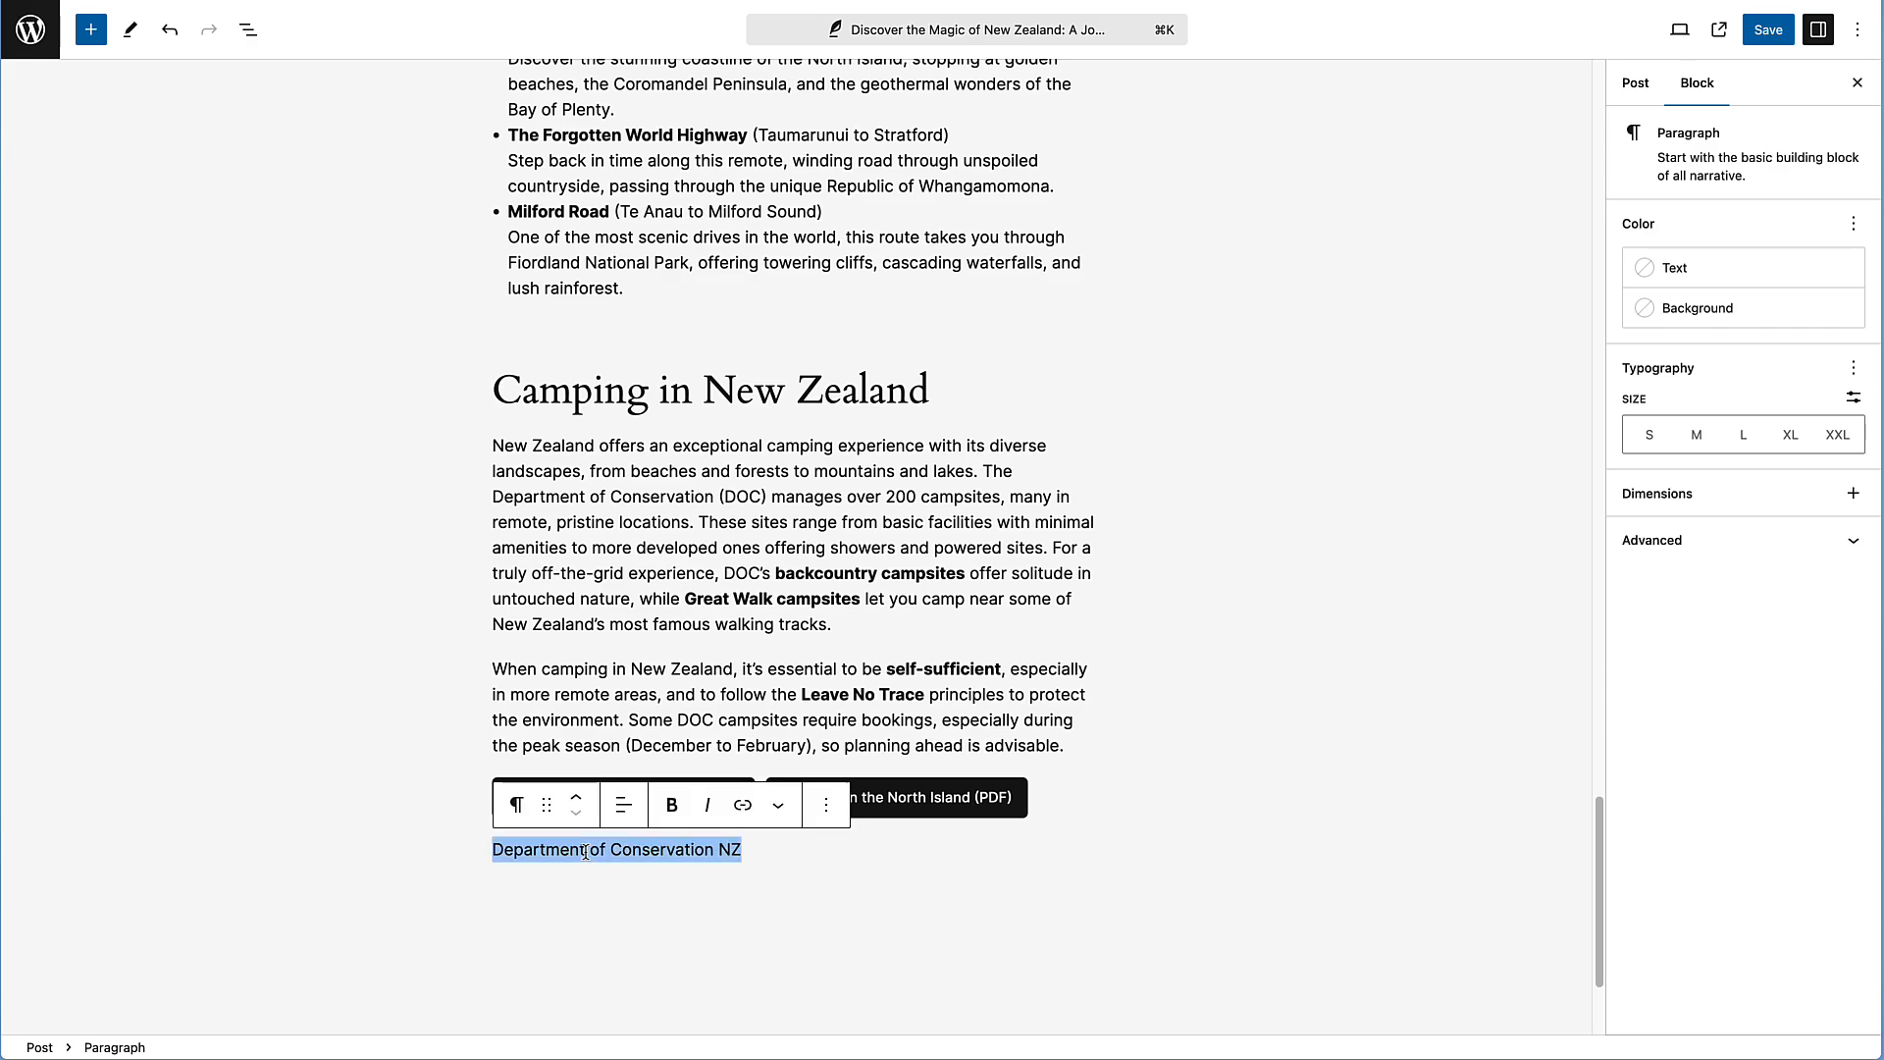
{"action": "left_click", "coordinate": [743, 806]}
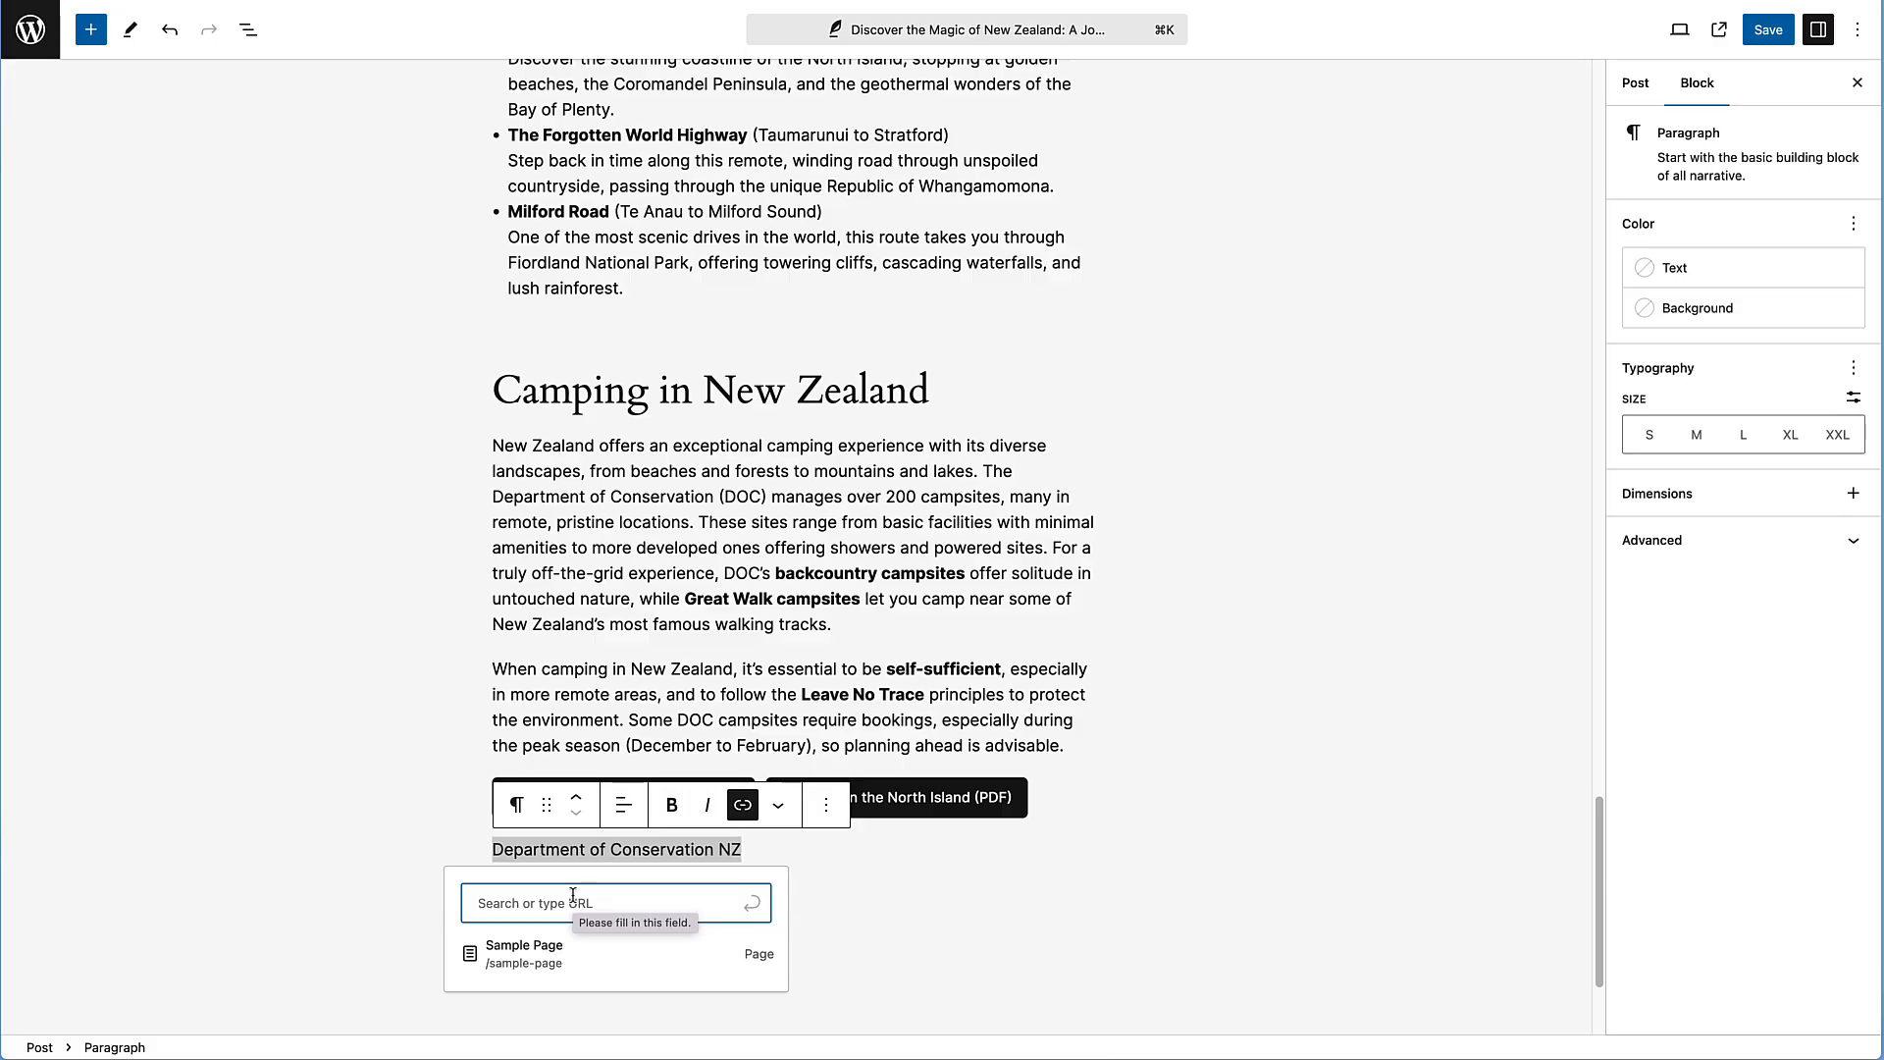
{"action": "key", "text": "super+v"}
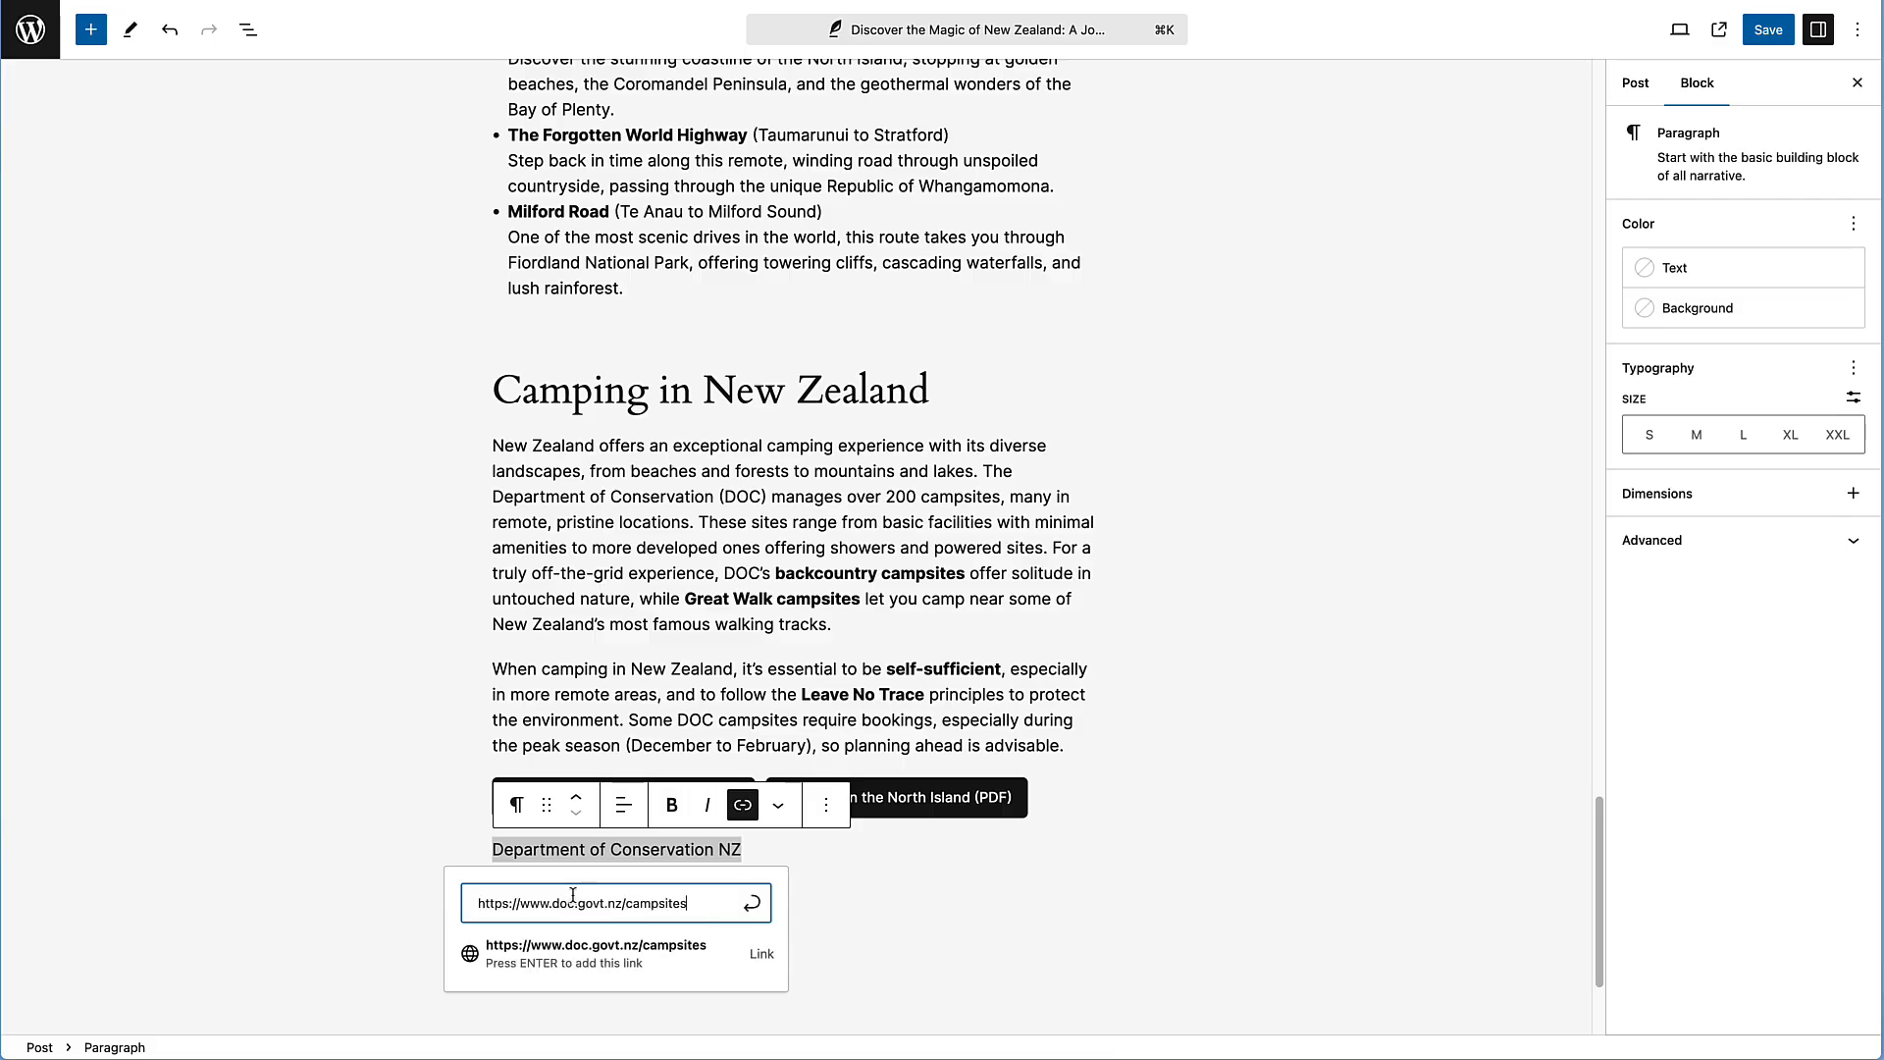
{"action": "left_click", "coordinate": [751, 903]}
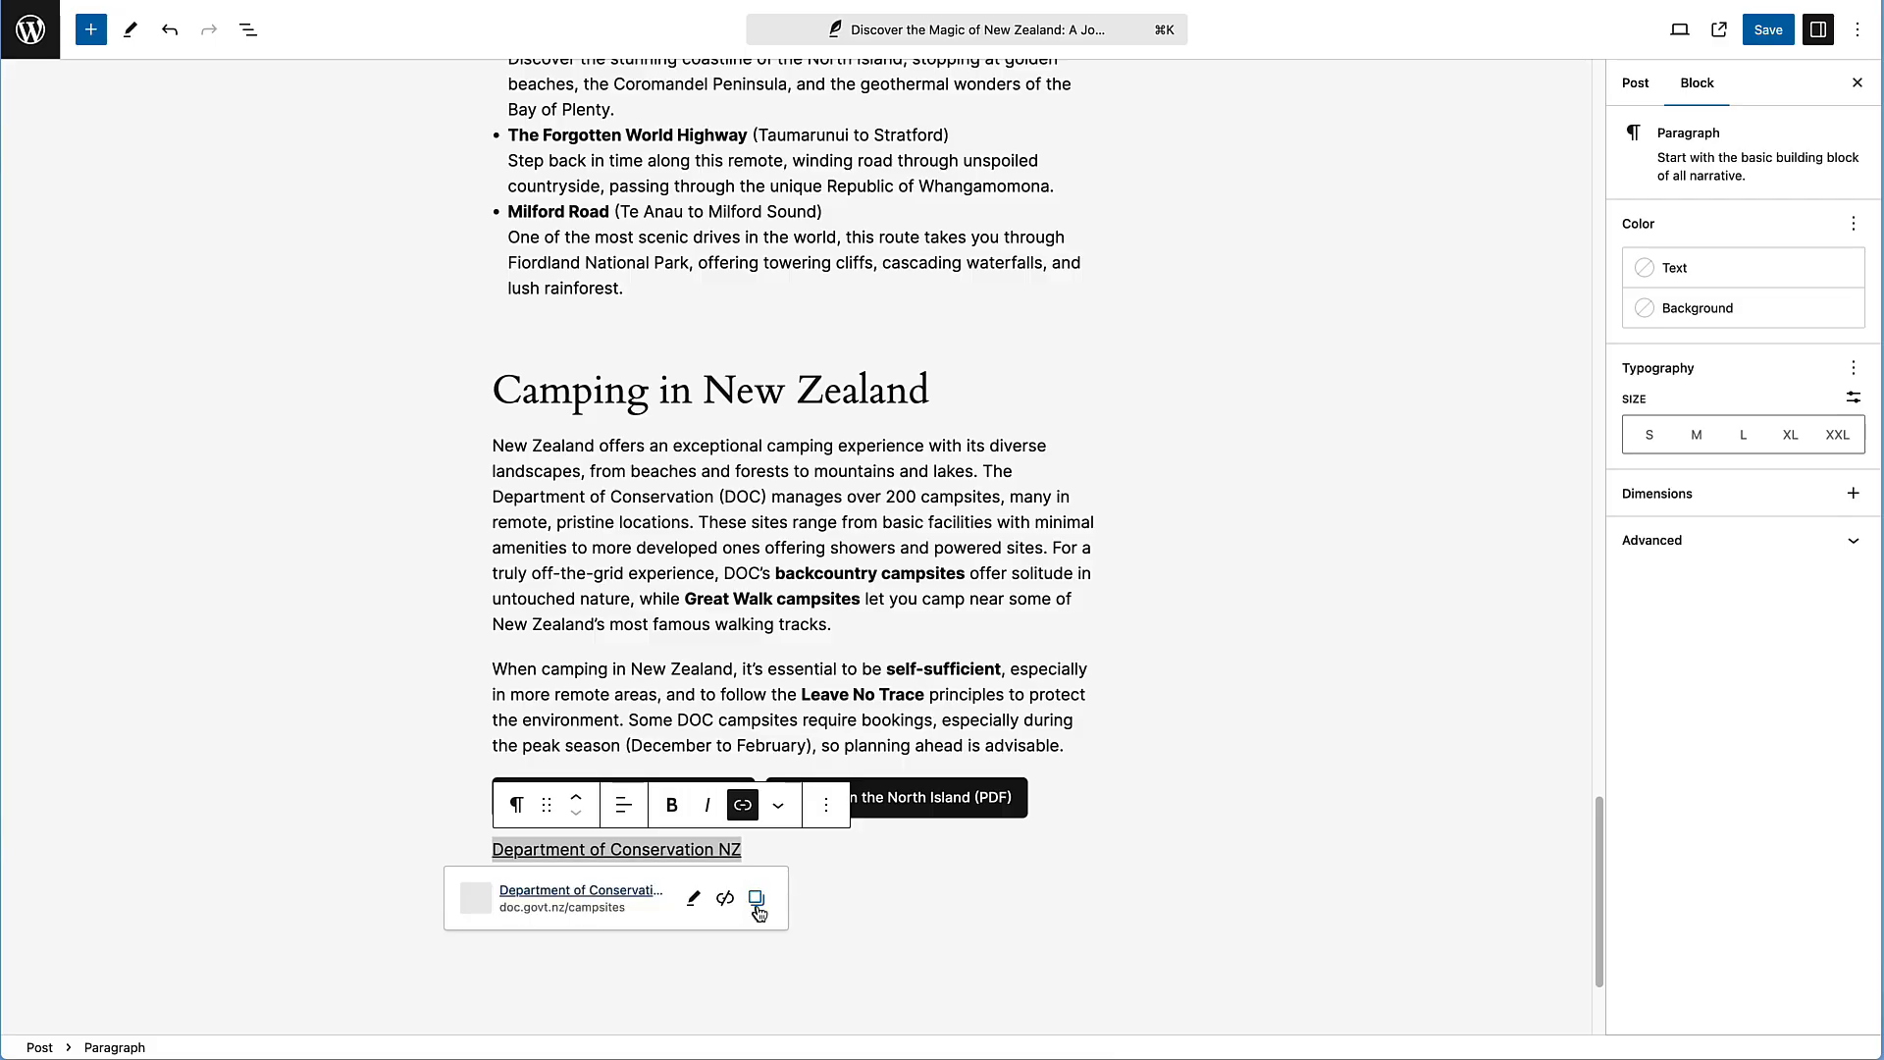
{"action": "left_click", "coordinate": [795, 852]}
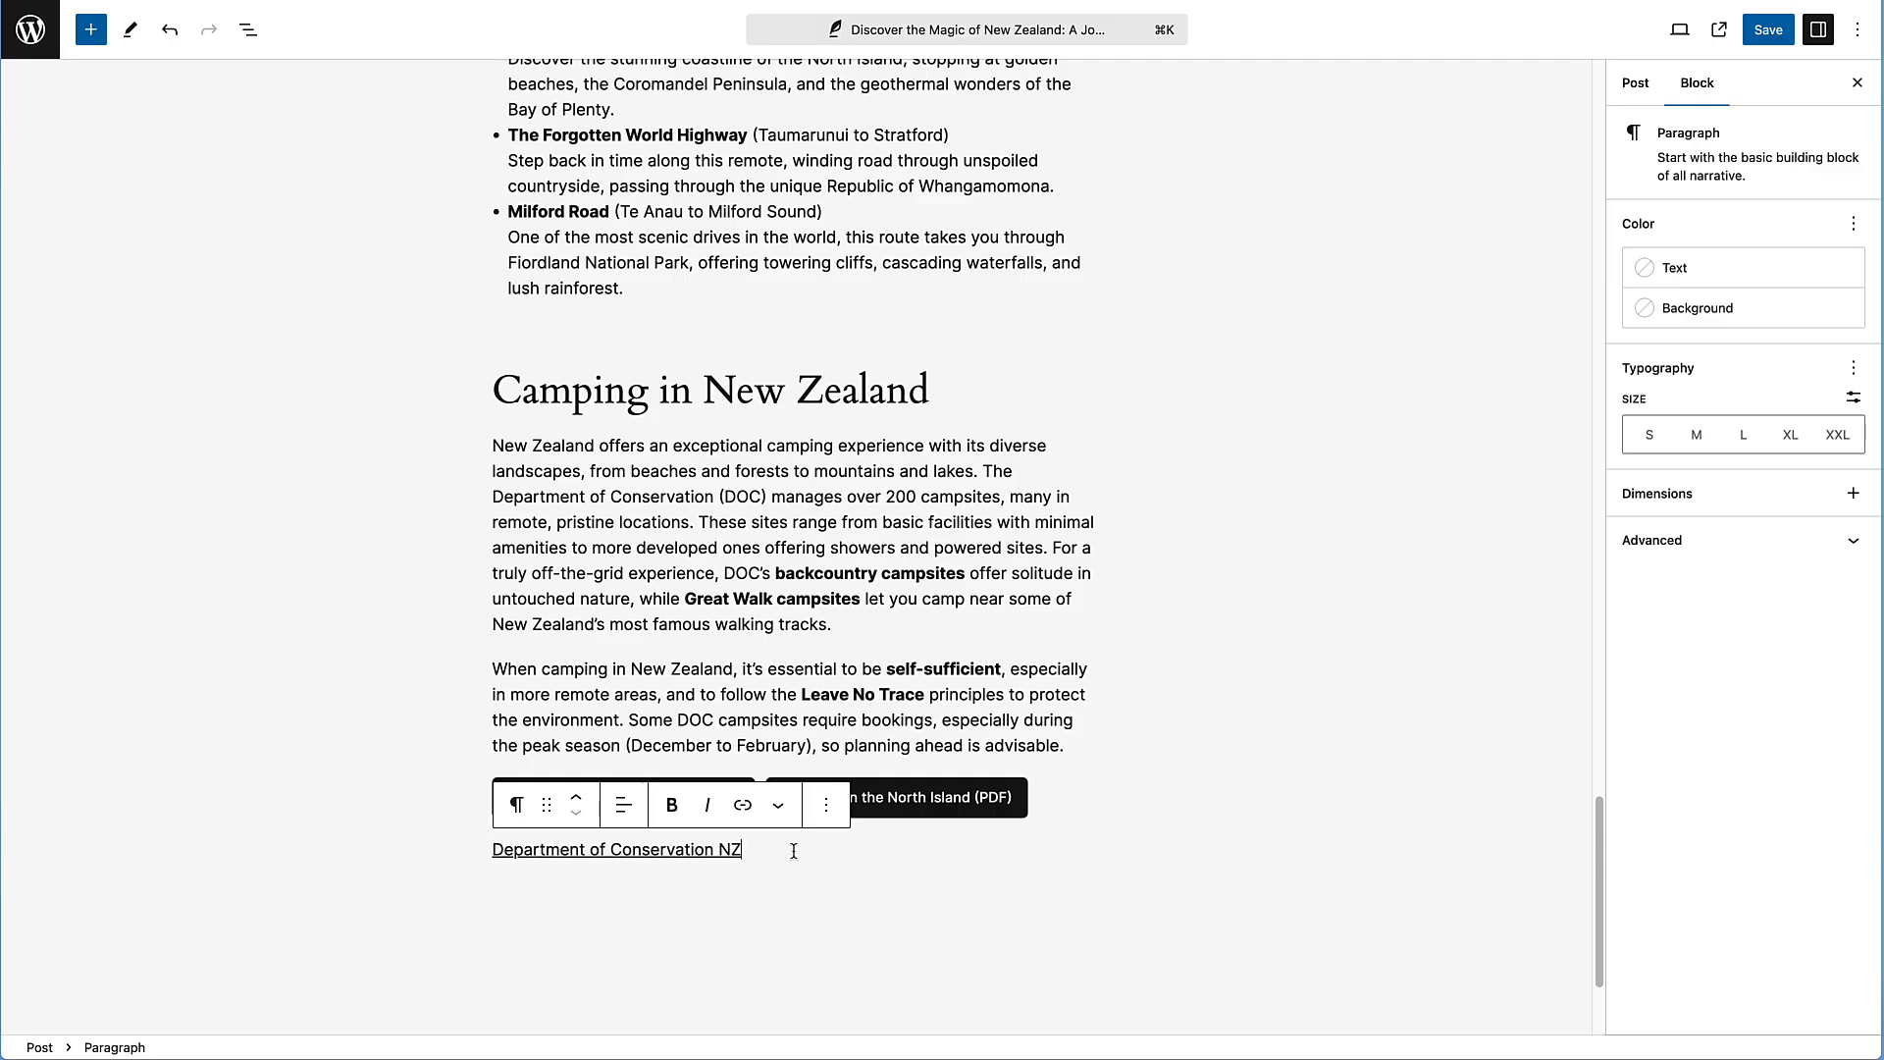
{"action": "key", "text": "Return"}
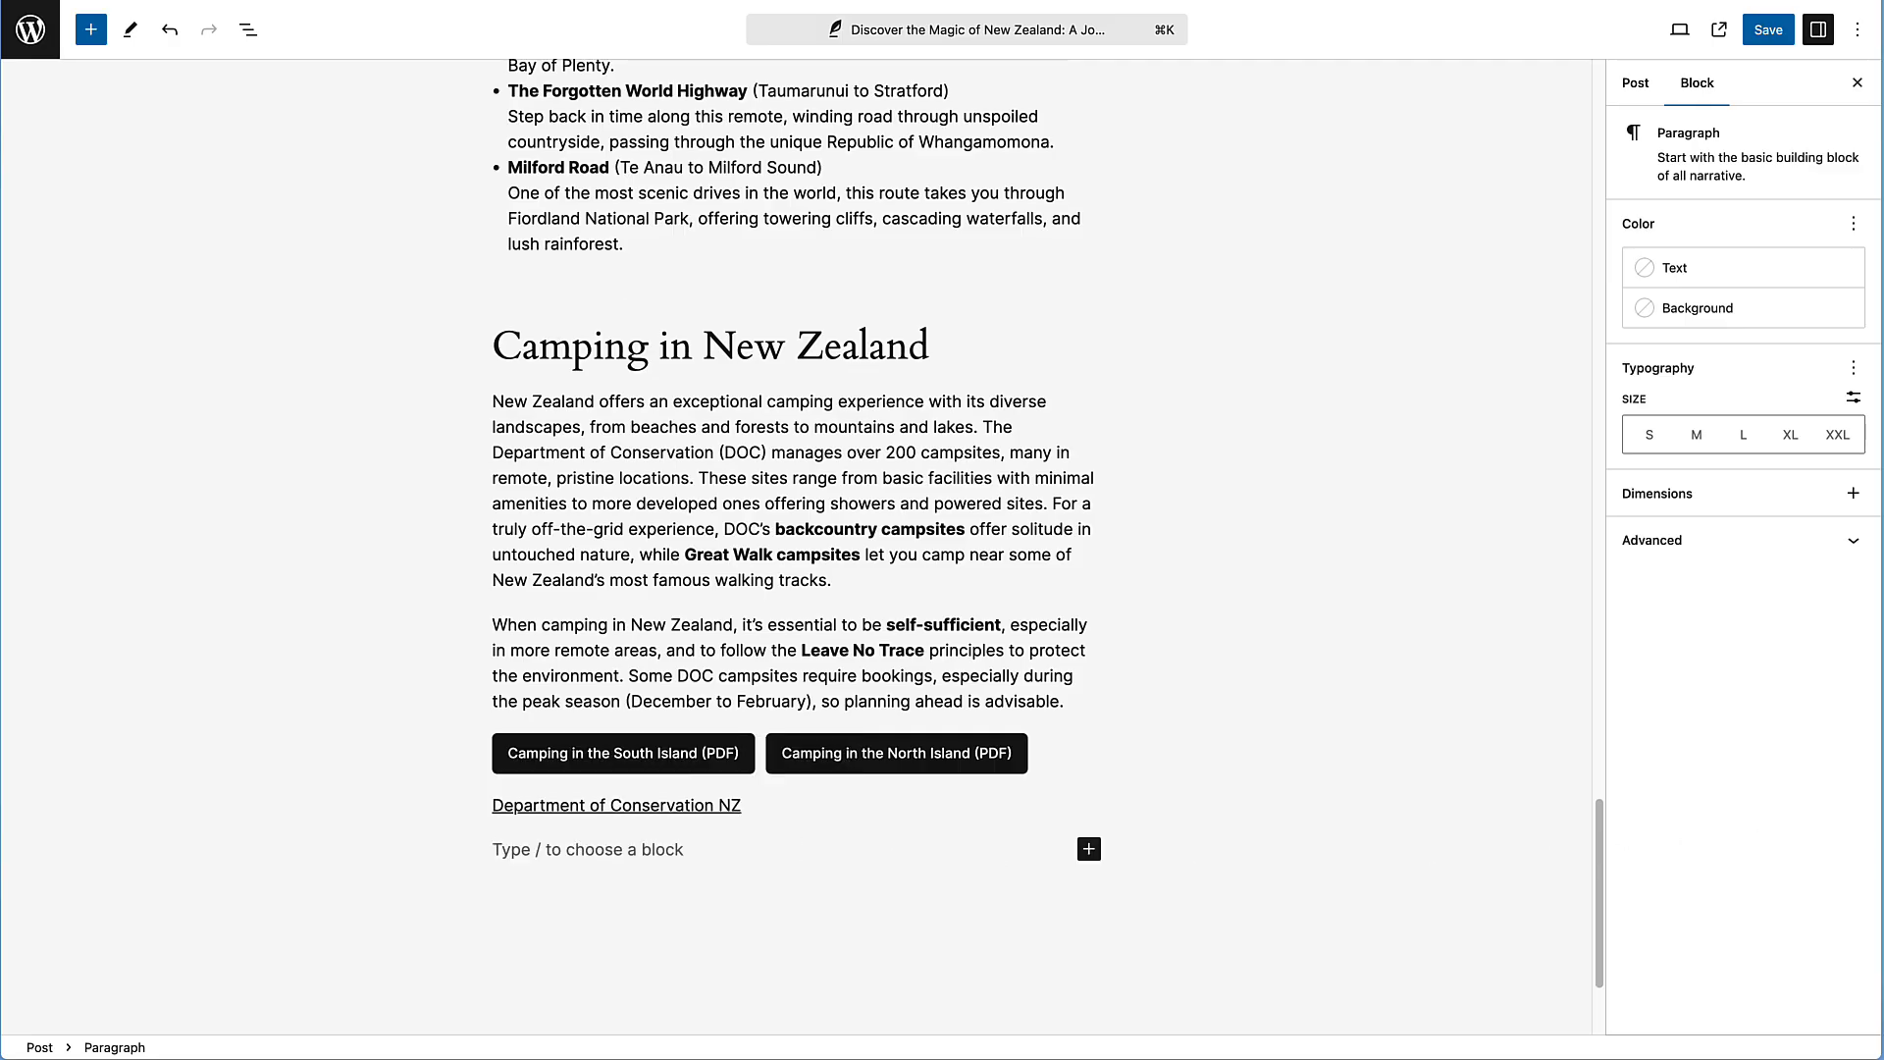
Switch to the Pages document and copy the "Visiting New Zealand" heading
{"action": "key", "text": "super+Tab"}
{"action": "scroll", "coordinate": [1480, 870], "scroll_direction": "down", "scroll_amount": 3}
{"action": "scroll", "coordinate": [1480, 870], "scroll_direction": "down", "scroll_amount": 2}
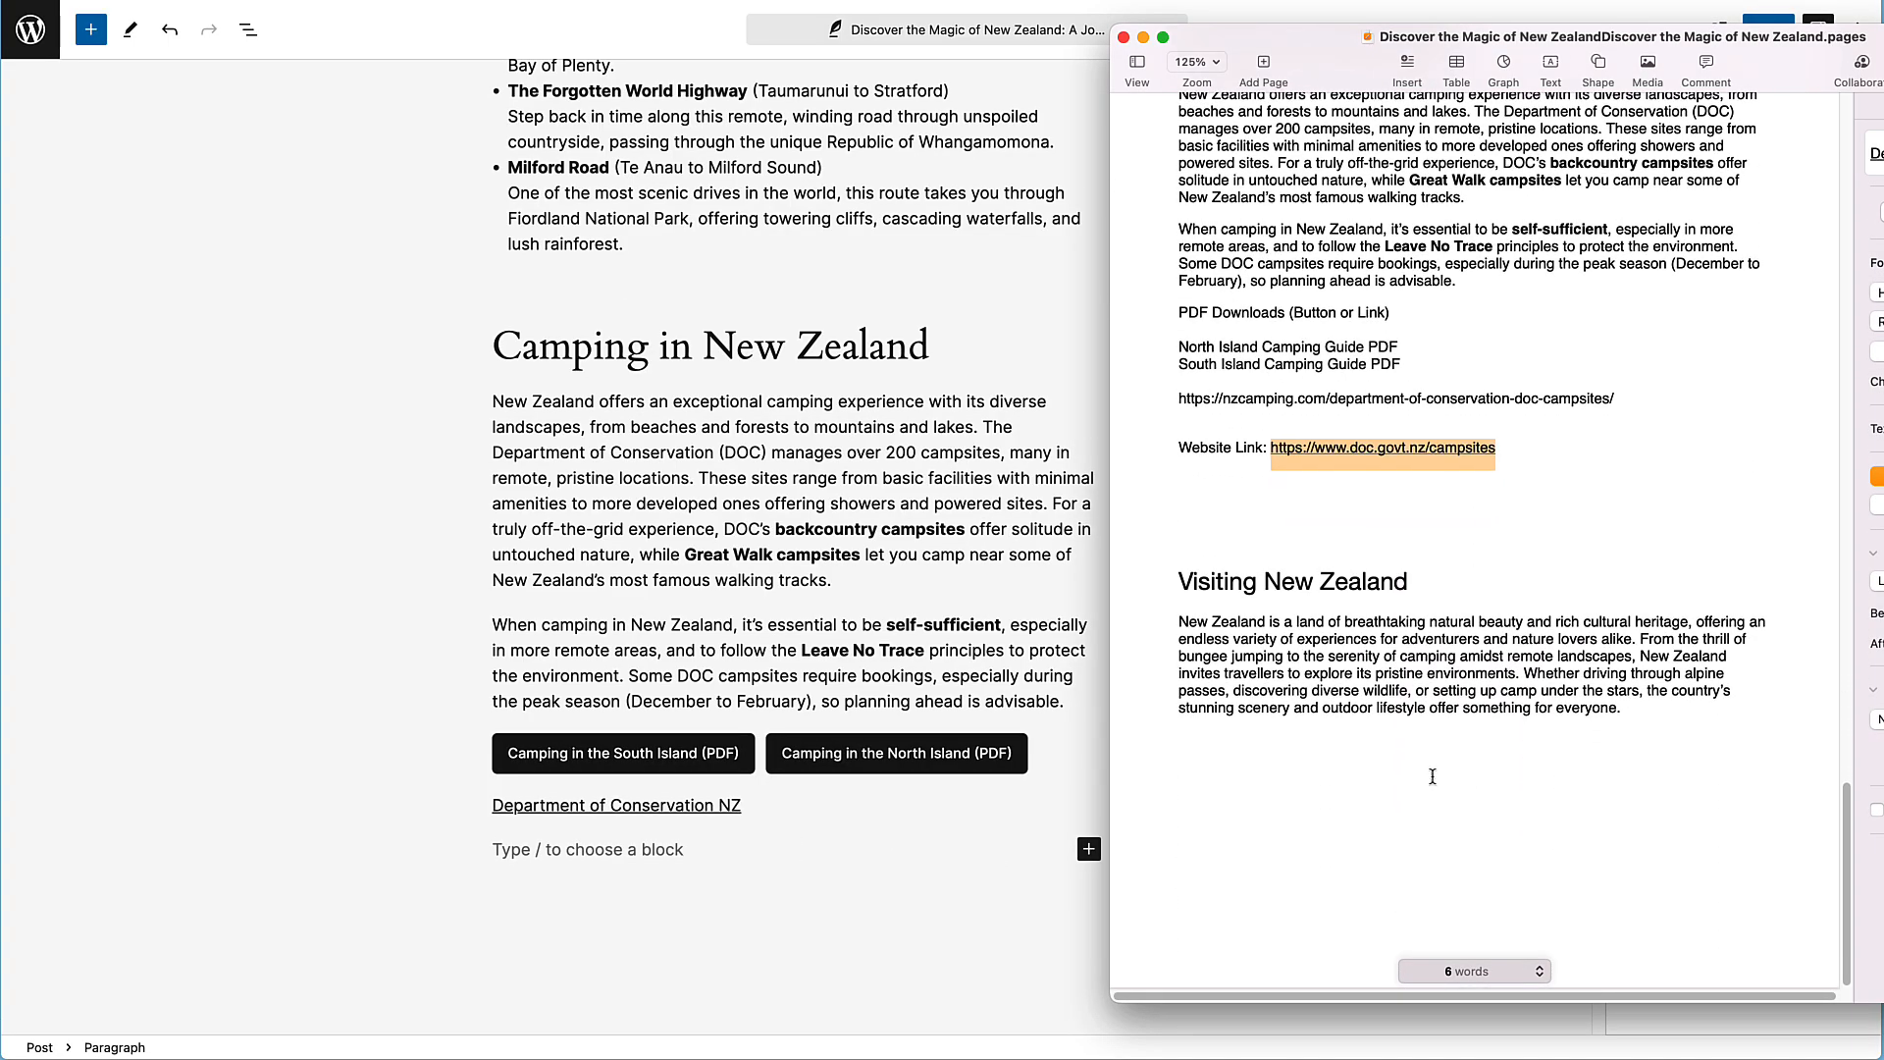
{"action": "left_click_drag", "start_coordinate": [1413, 583], "coordinate": [1139, 573]}
{"action": "key", "text": "super+c"}
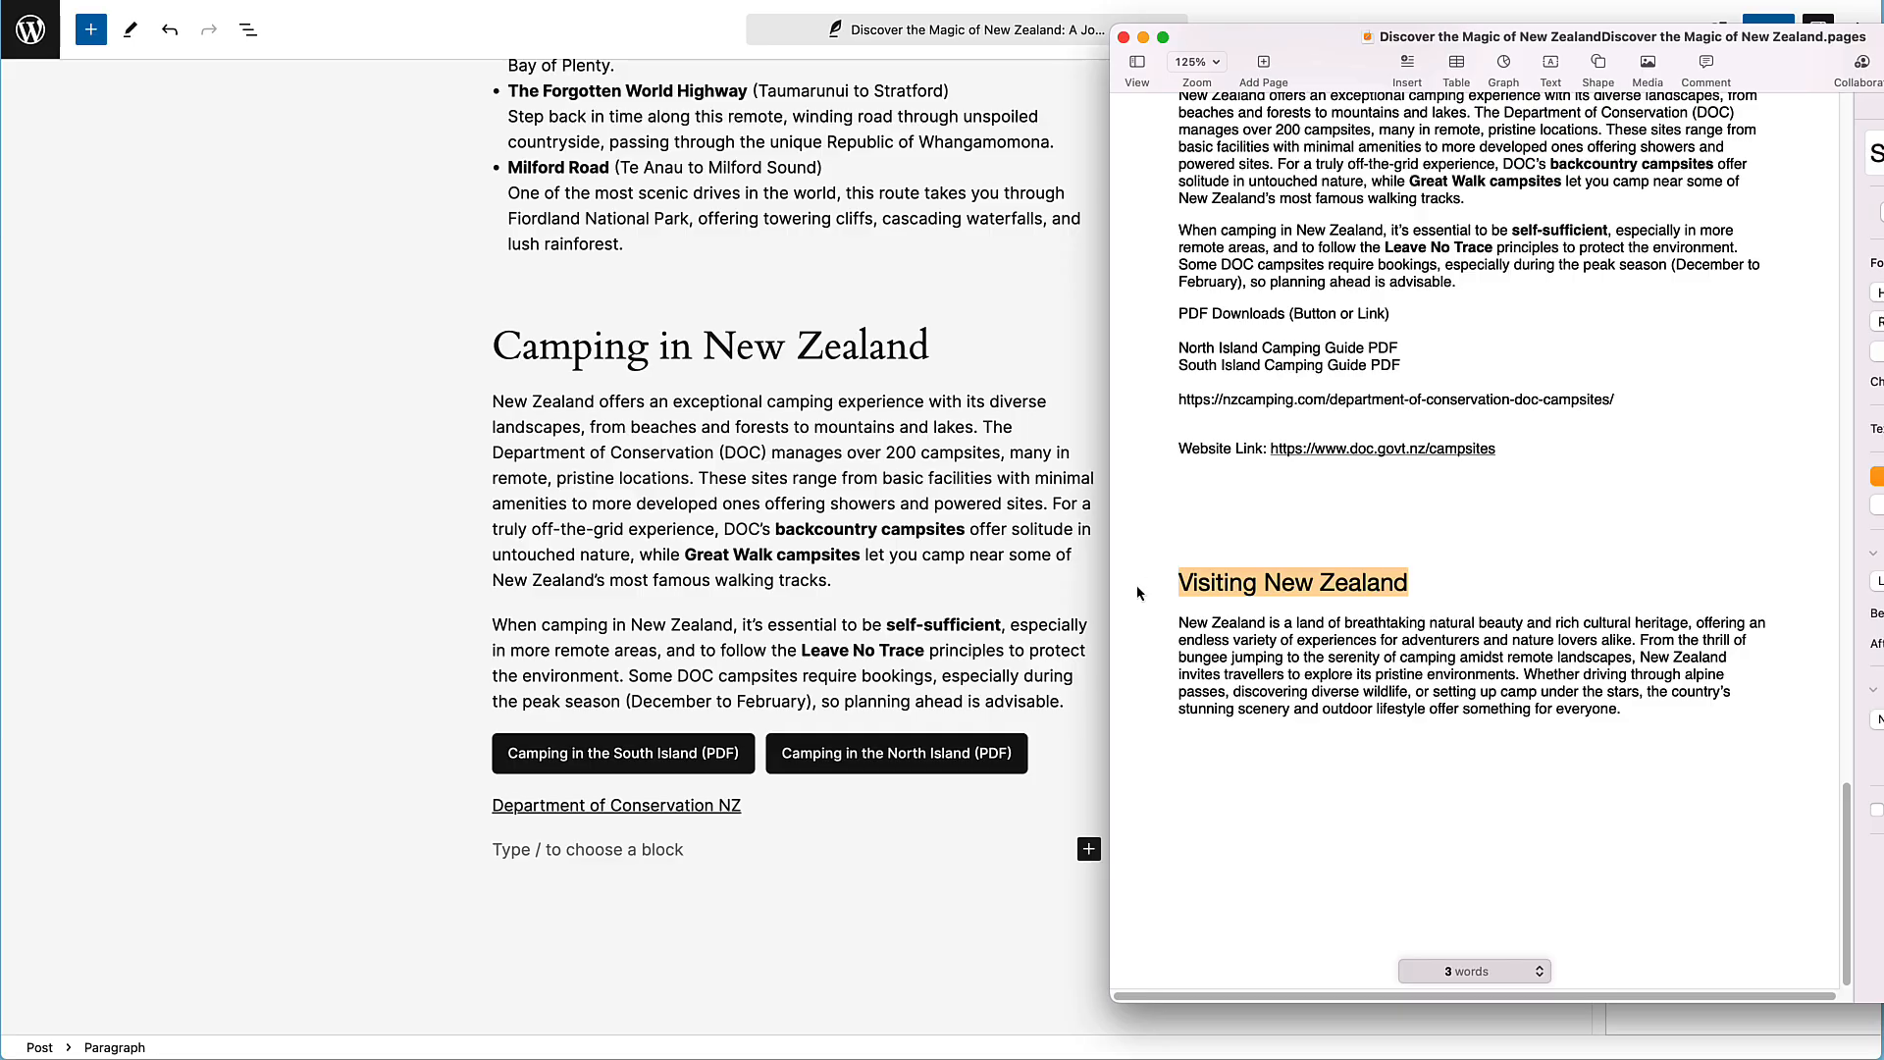
In the WordPress editor, add a Heading block with the copied "Visiting New Zealand" text, remove its extra blank line, and start a paragraph below
{"action": "left_click", "coordinate": [553, 850]}
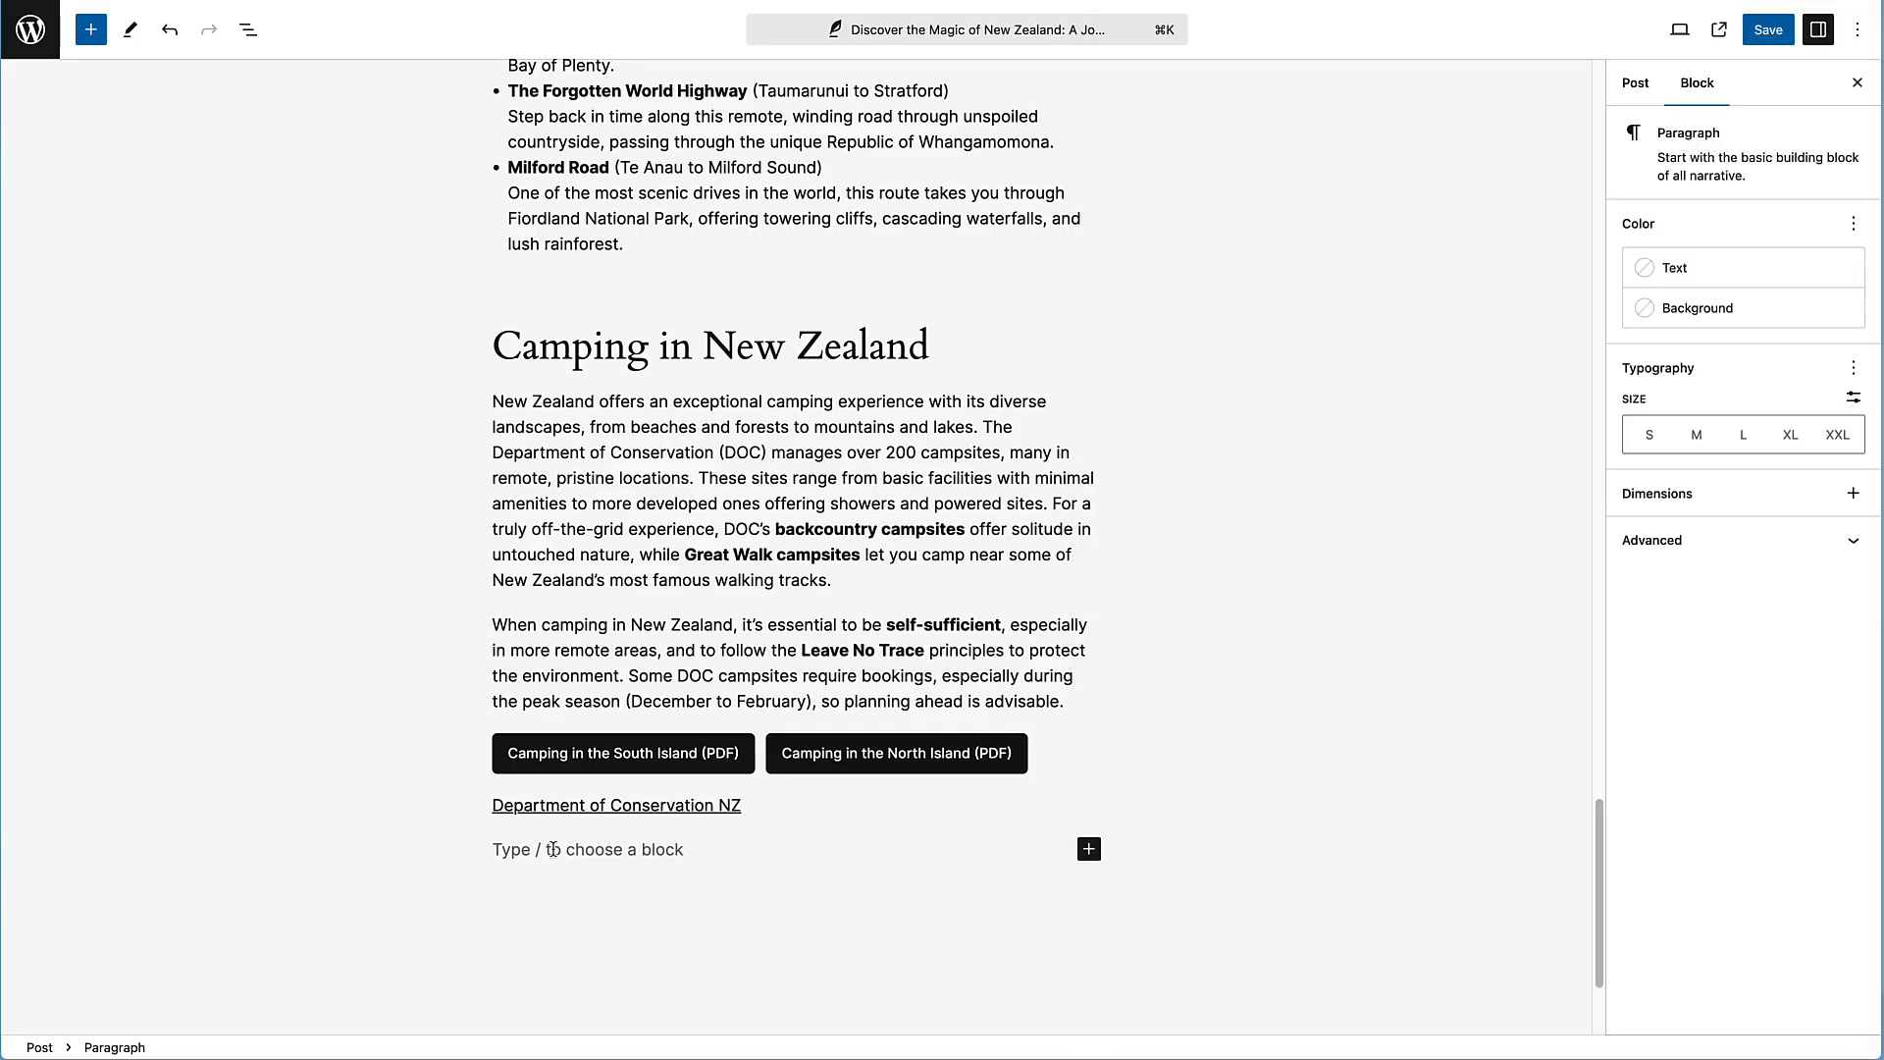
{"action": "key", "text": "Return"}
{"action": "type", "text": "/"}
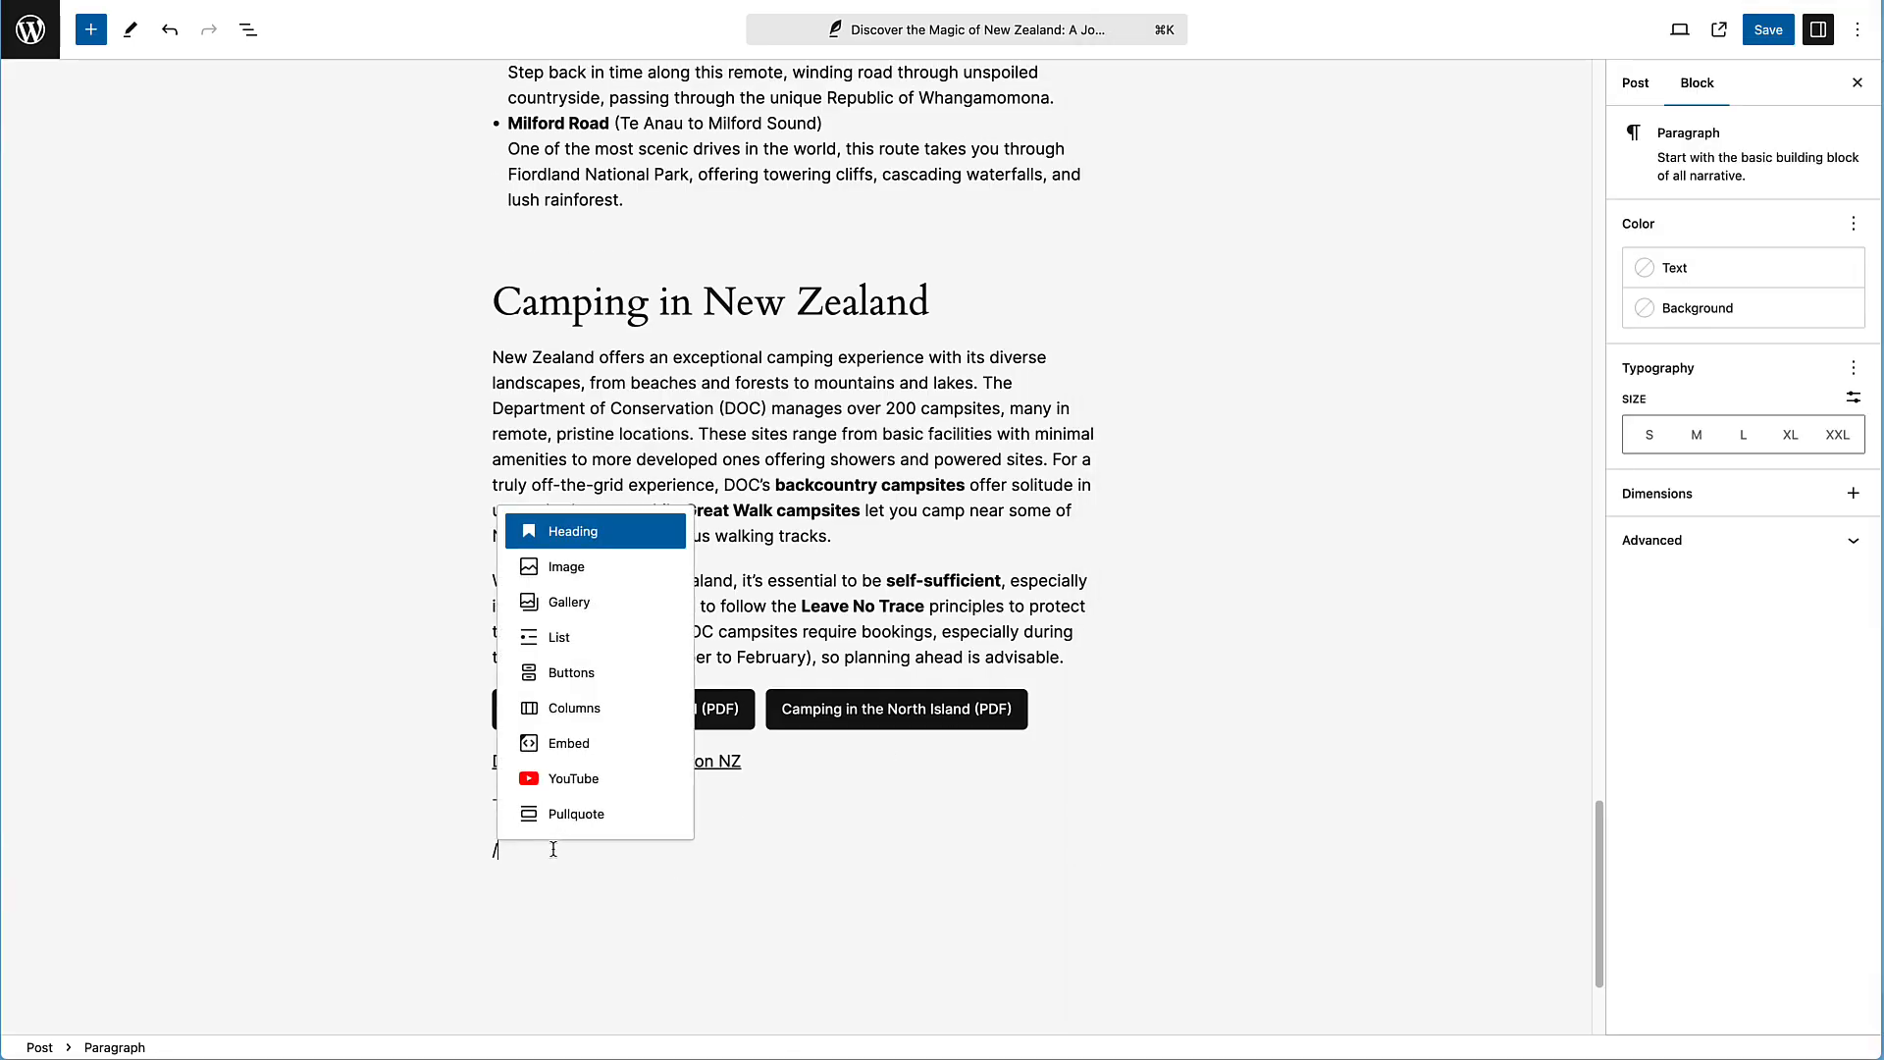
{"action": "type", "text": "head"}
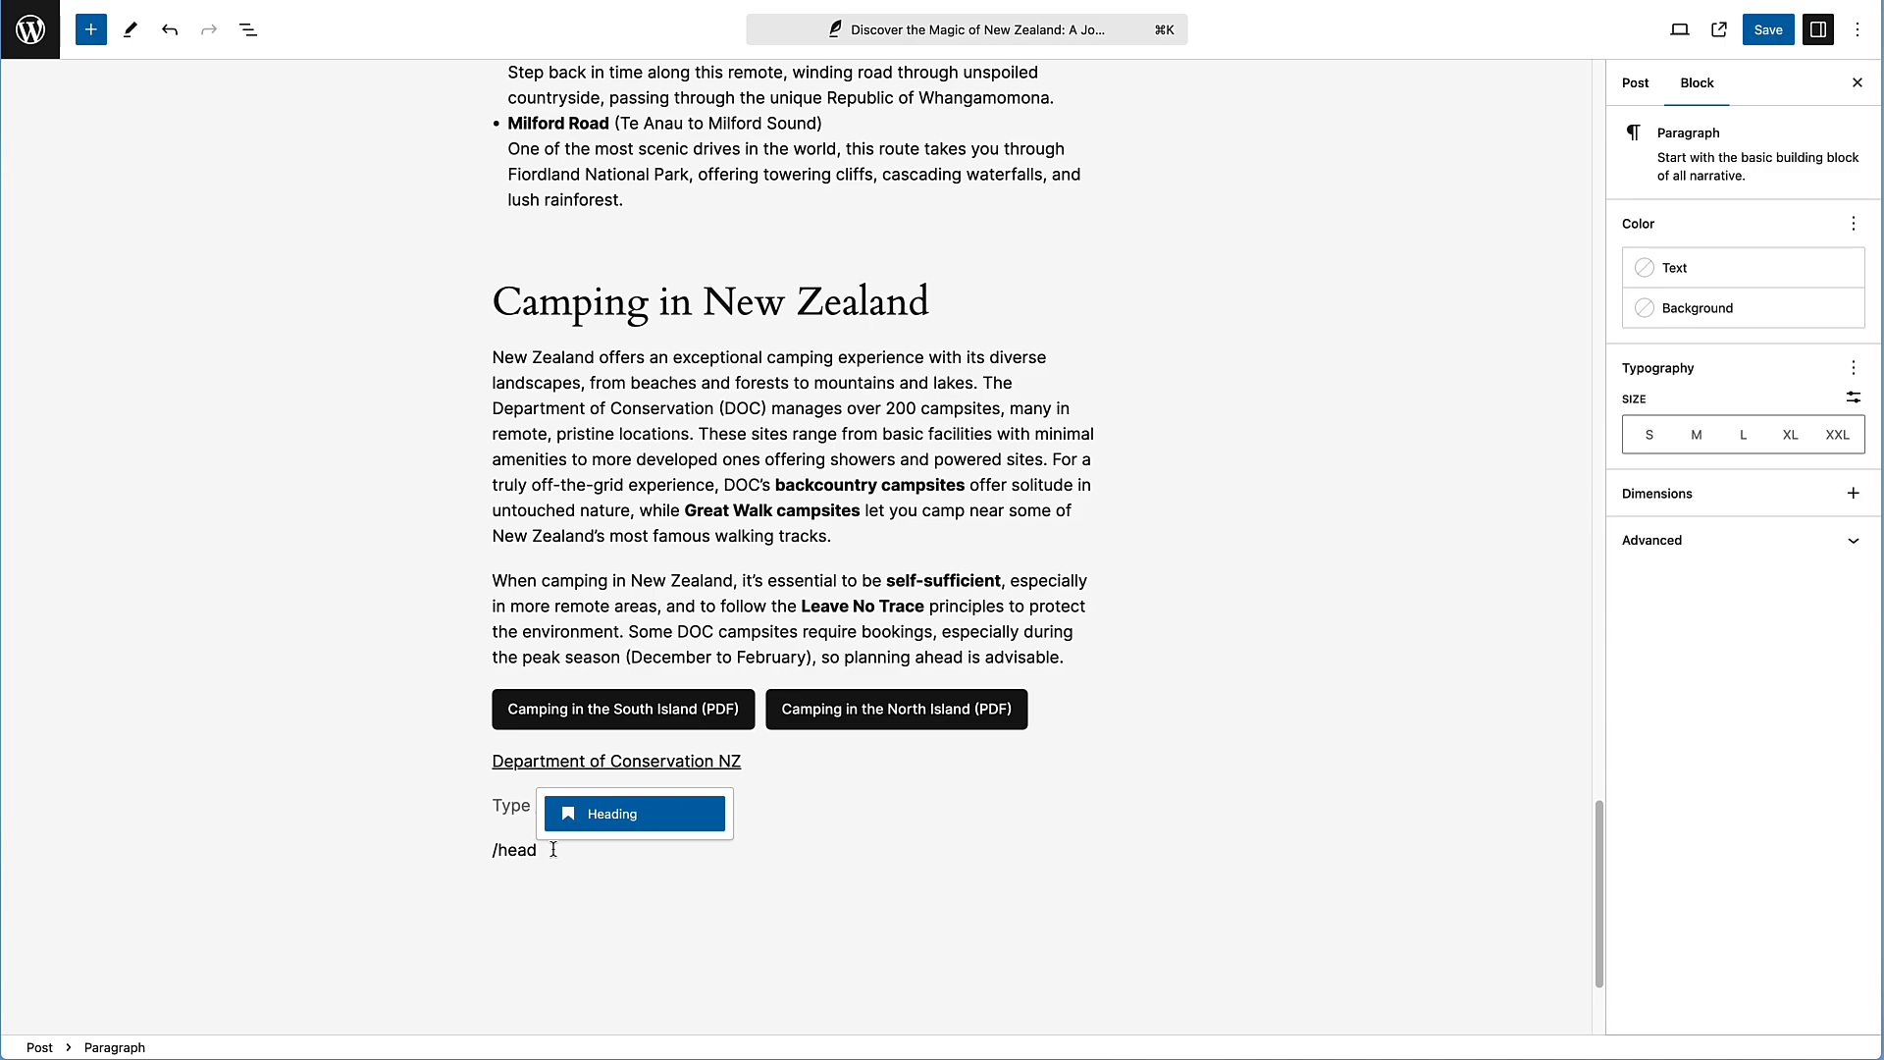
{"action": "key", "text": "Return"}
{"action": "key", "text": "super+v"}
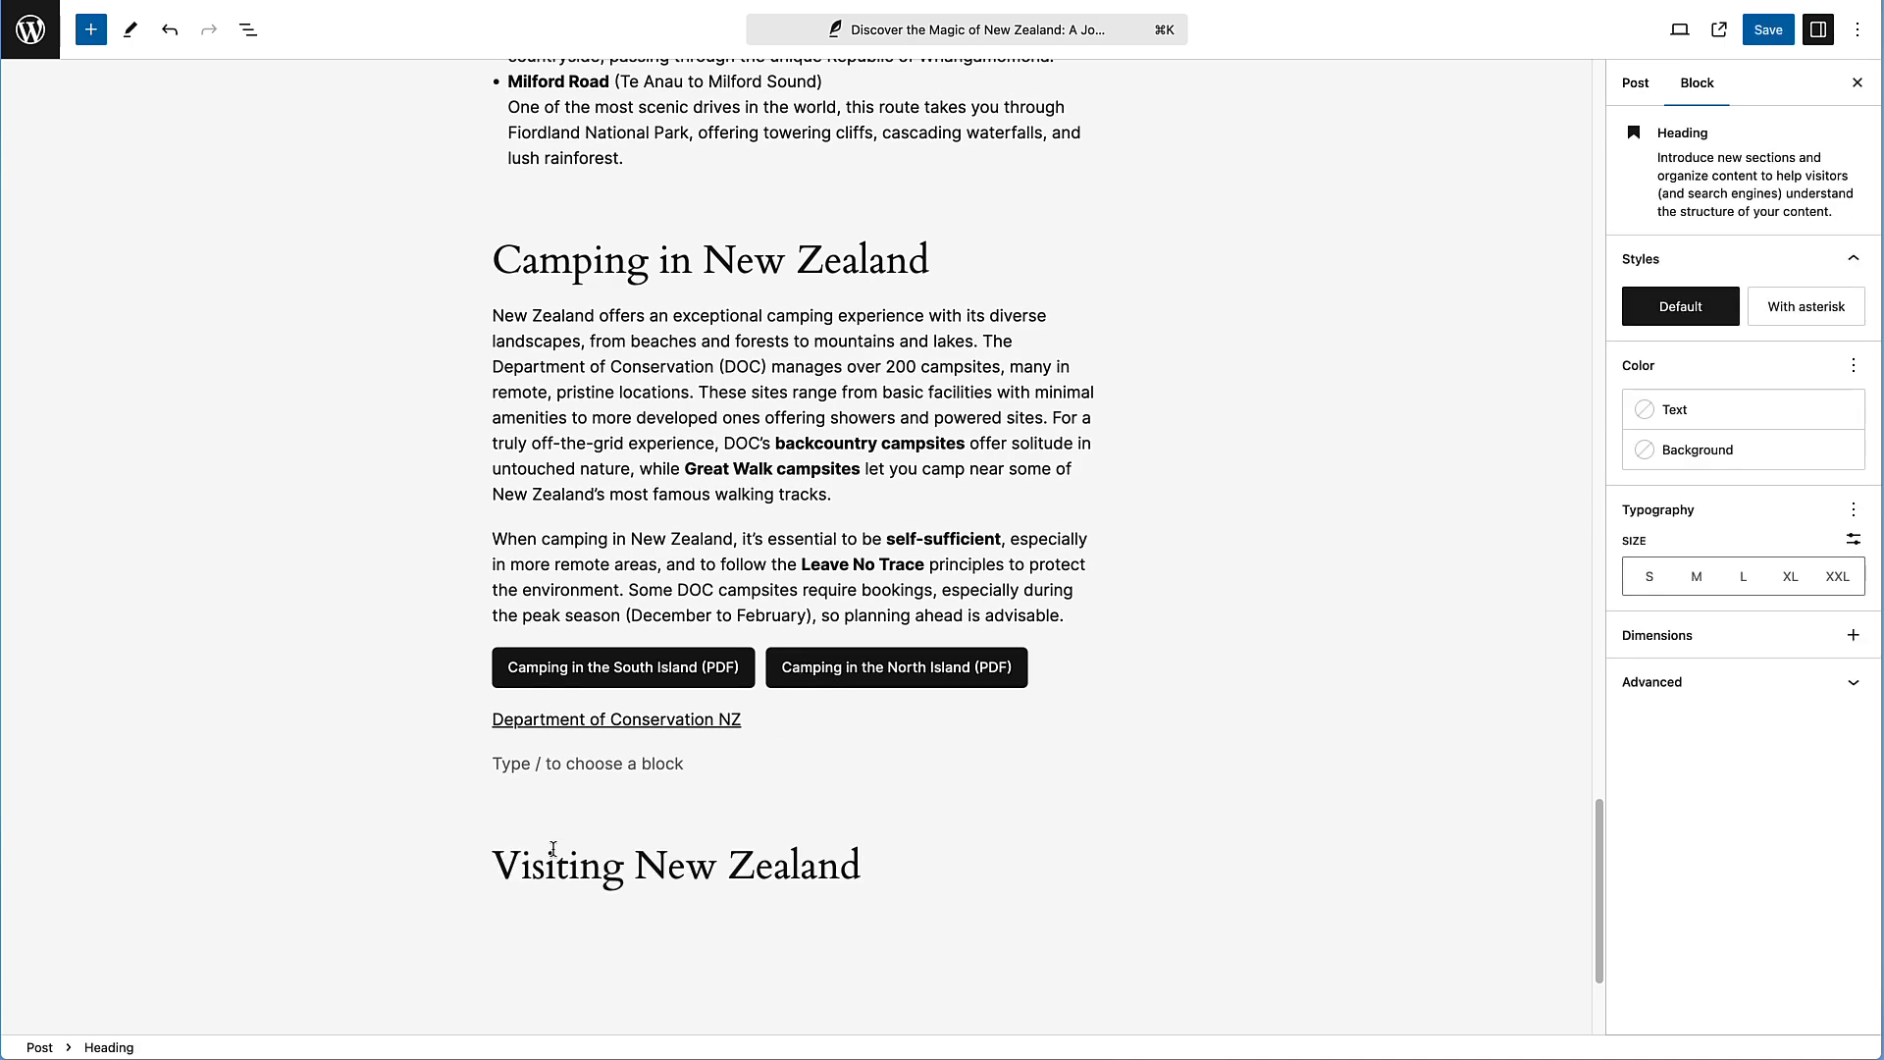
{"action": "key", "text": "super+Left"}
{"action": "key", "text": "BackSpace"}
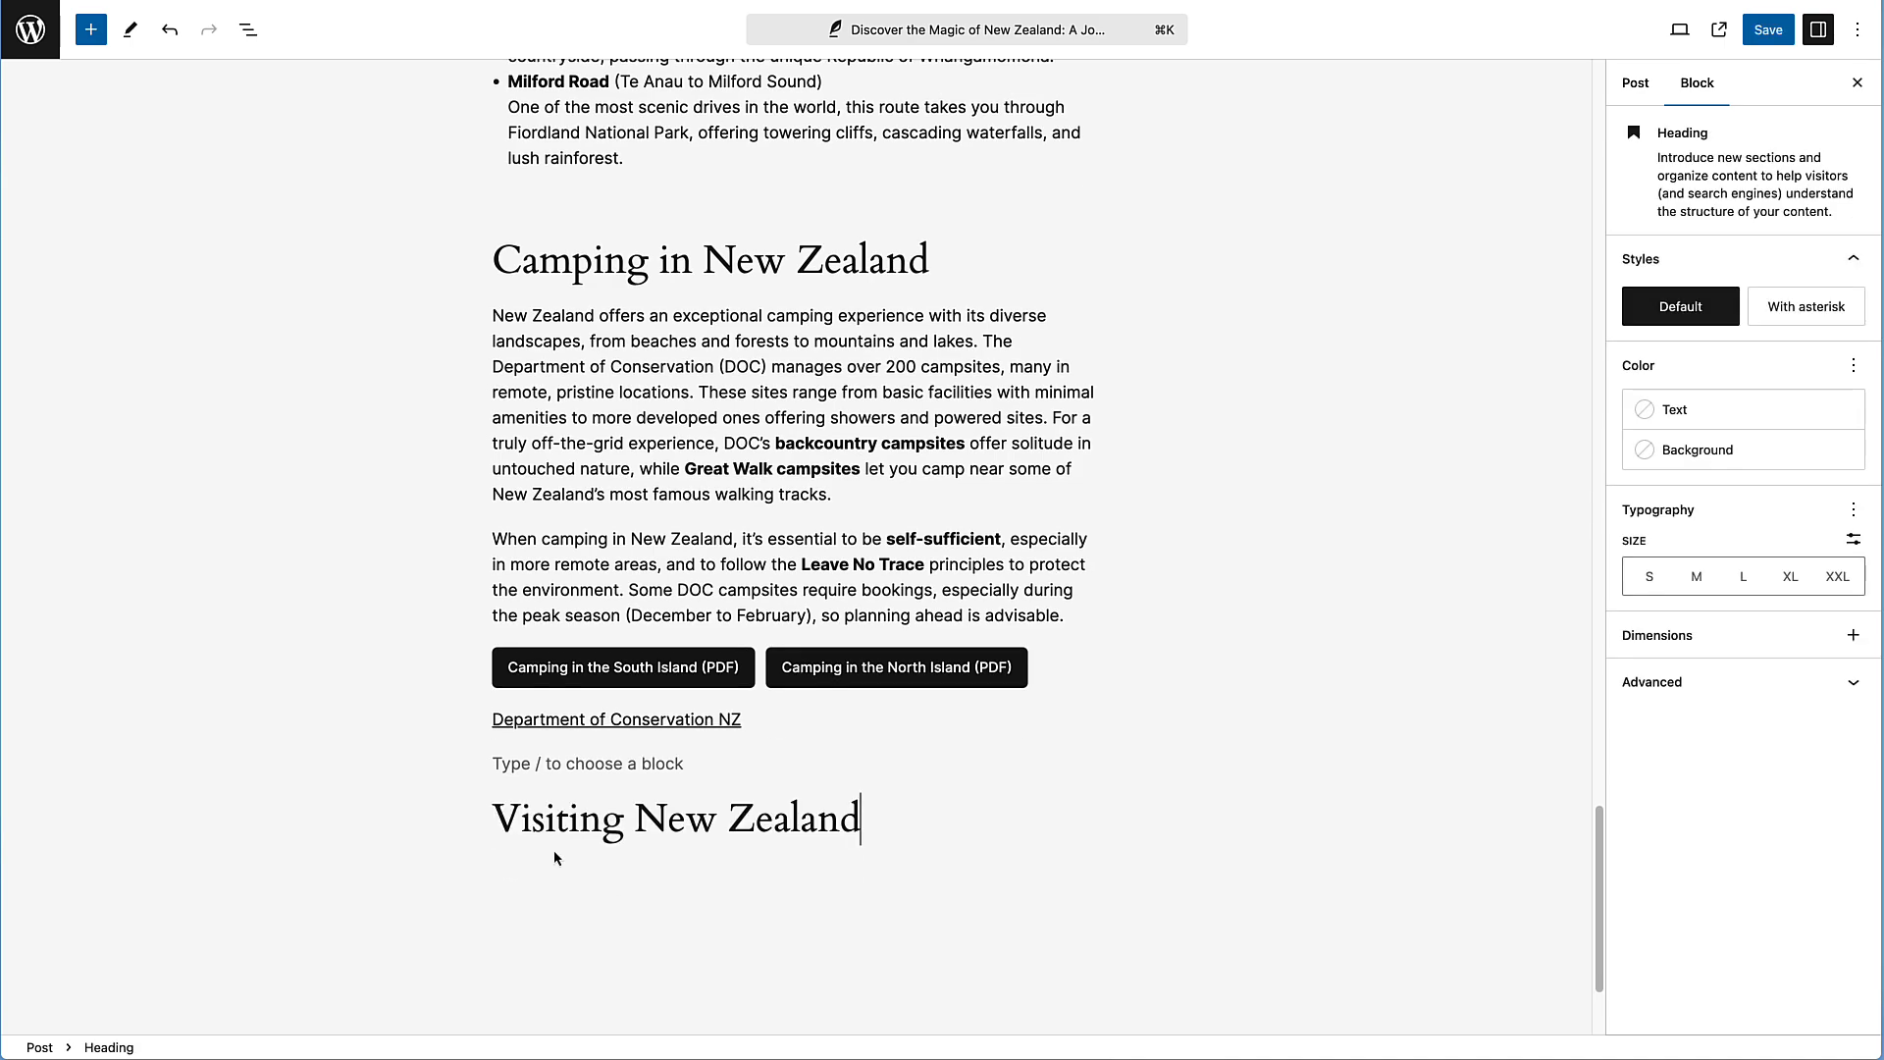
{"action": "key", "text": "Return"}
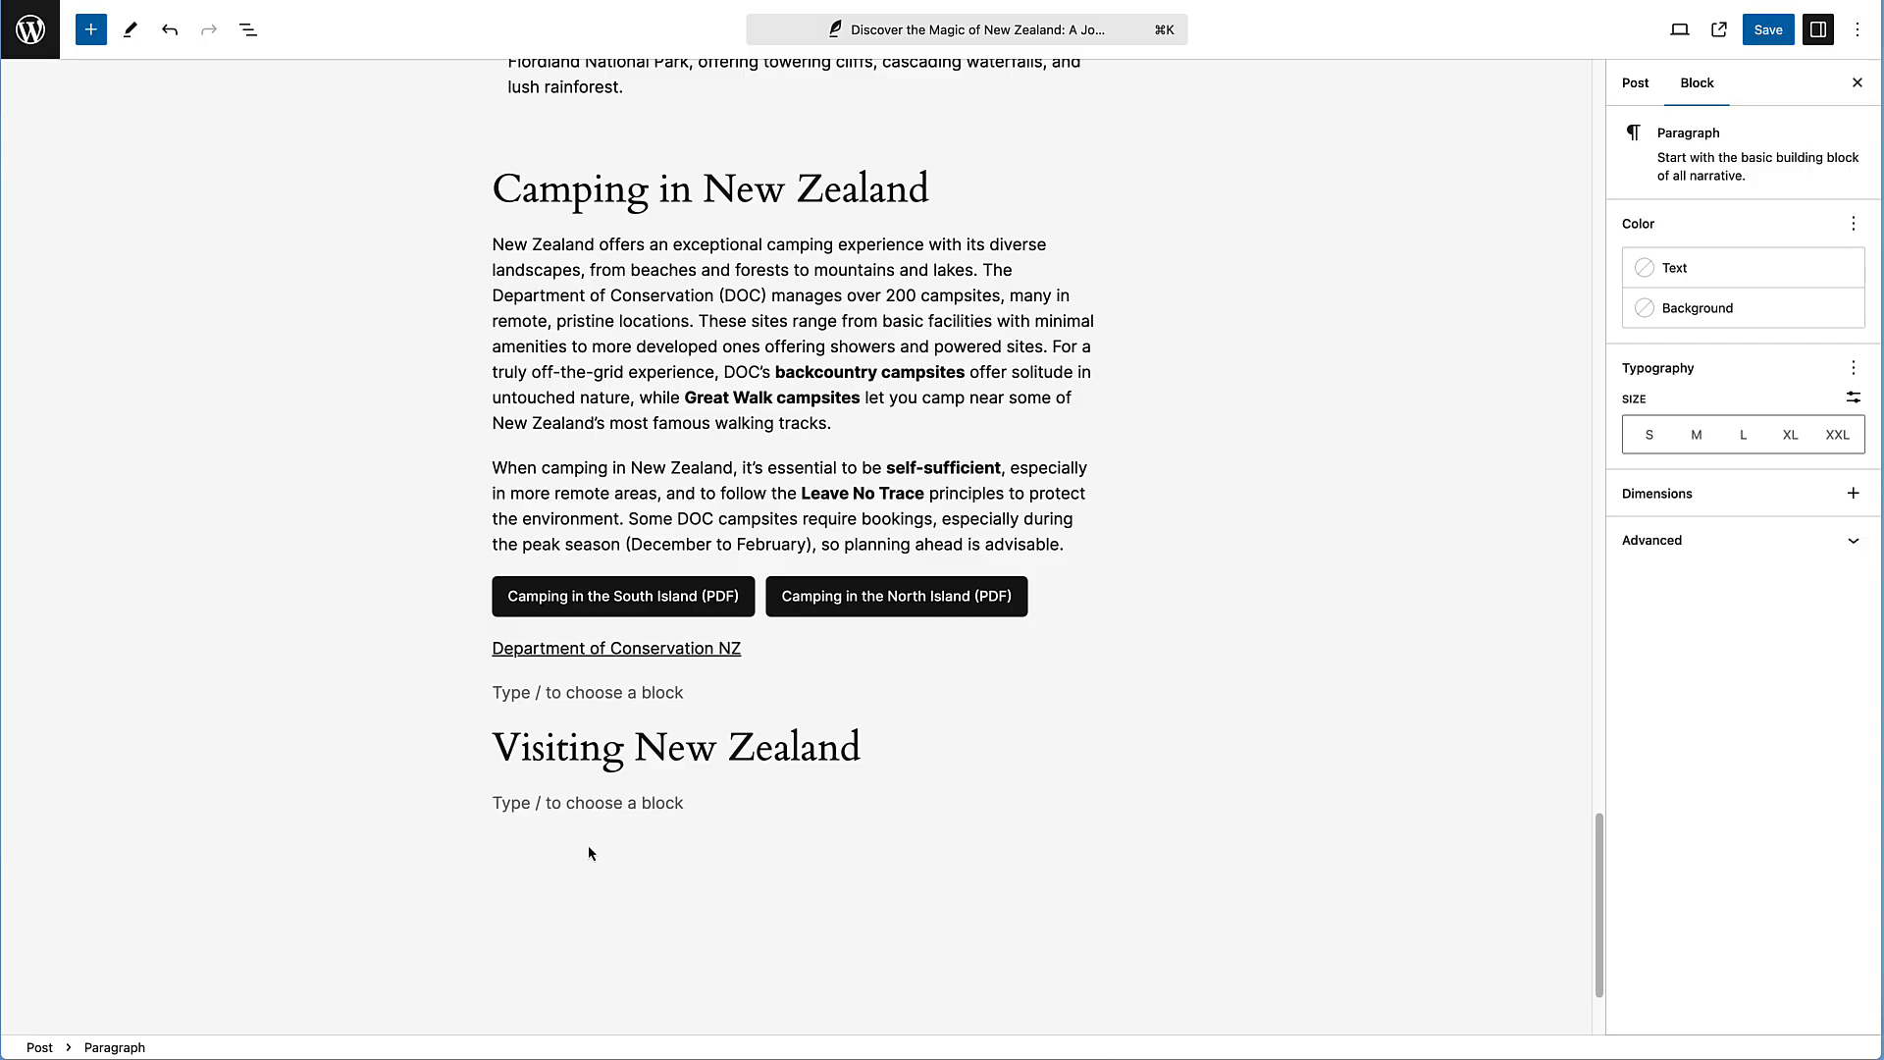
Copy the body paragraph of the "Visiting New Zealand" section from the Pages document into the empty paragraph under the post's matching heading
{"action": "key", "text": "super+Tab"}
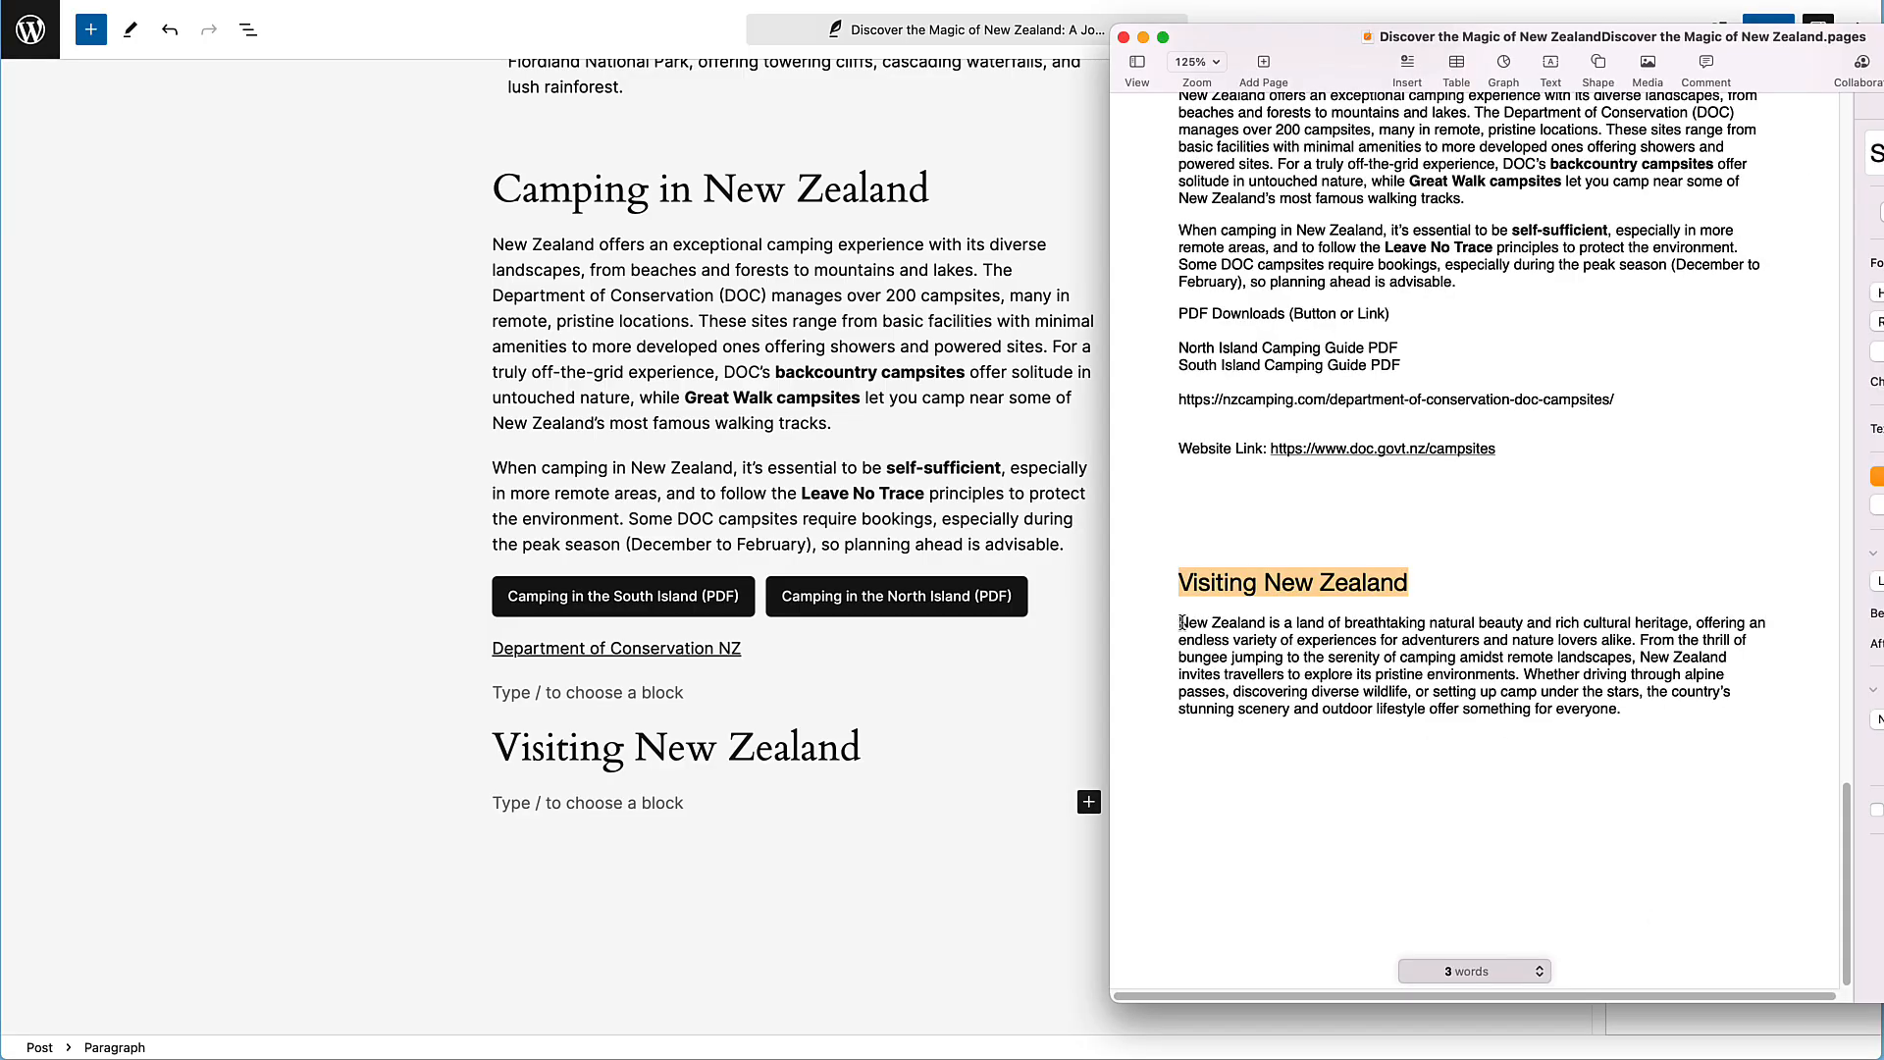
{"action": "left_click_drag", "start_coordinate": [1182, 622], "coordinate": [1621, 710]}
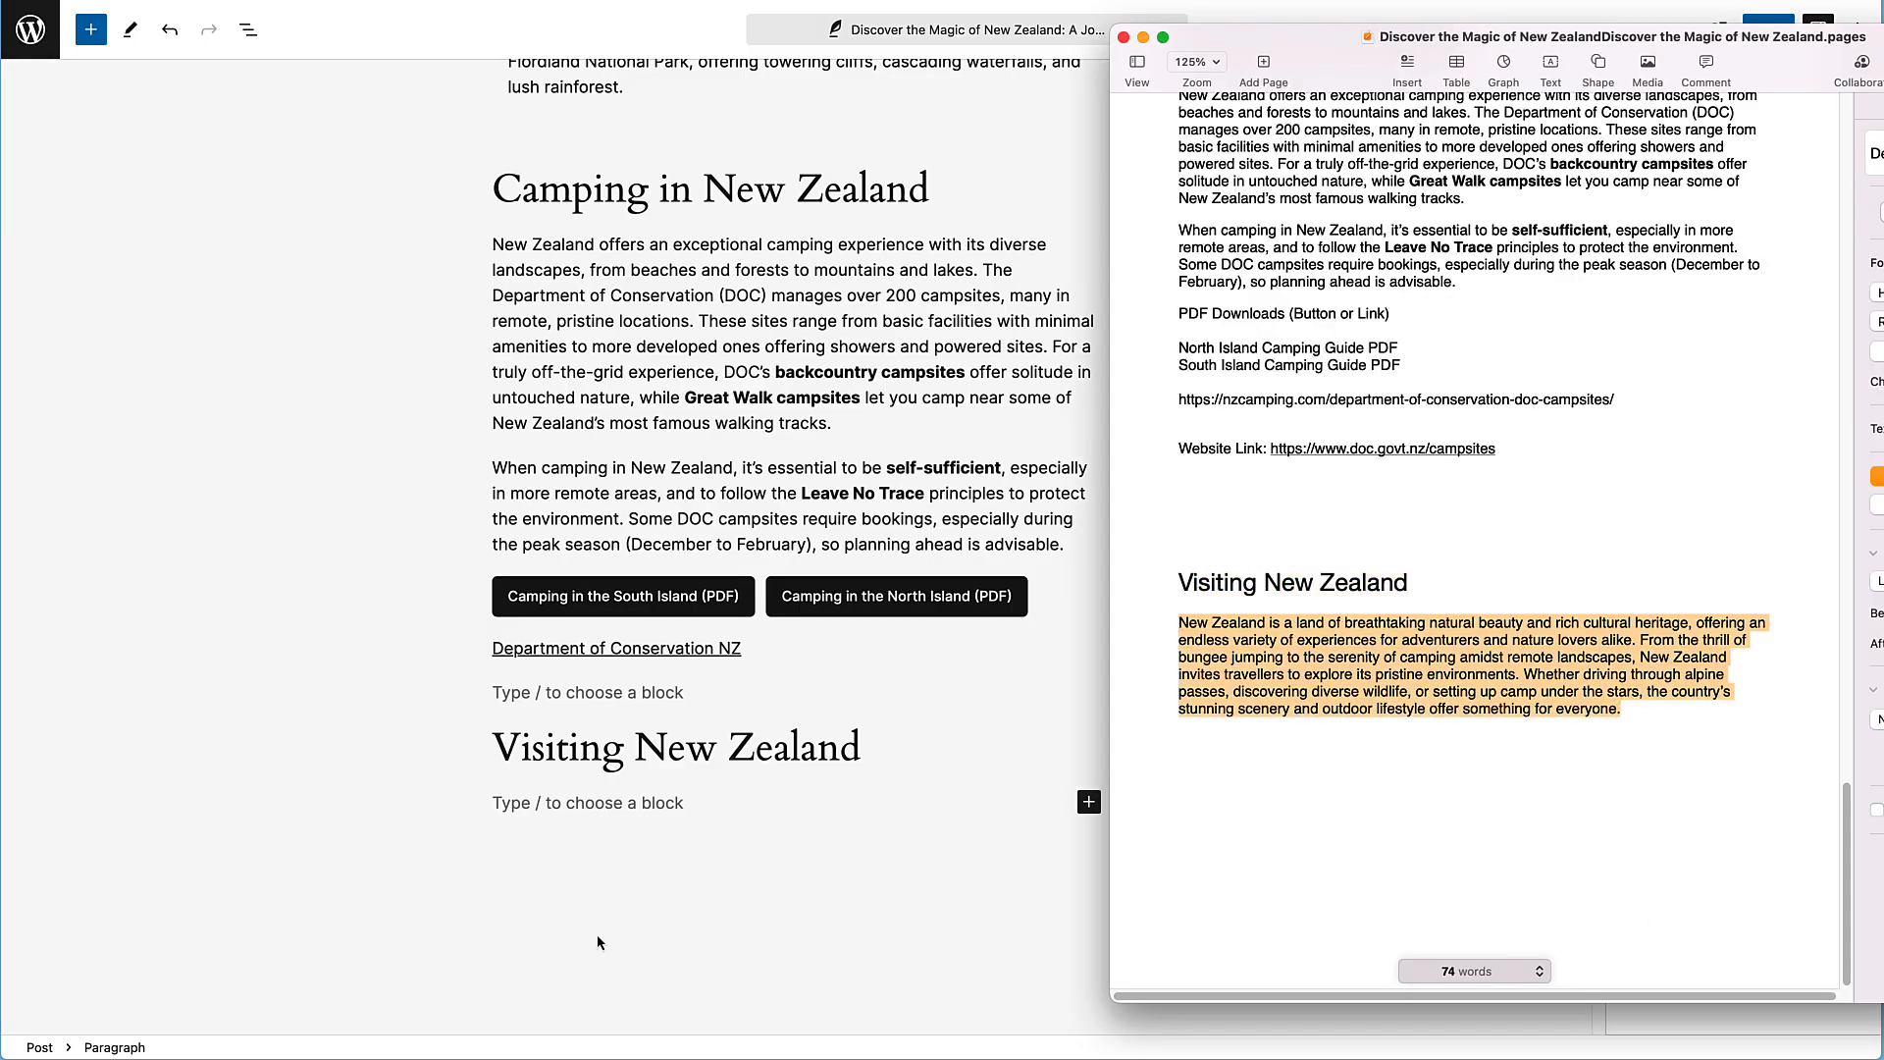
{"action": "key", "text": "super+c"}
{"action": "left_click", "coordinate": [527, 803]}
{"action": "key", "text": "super+v"}
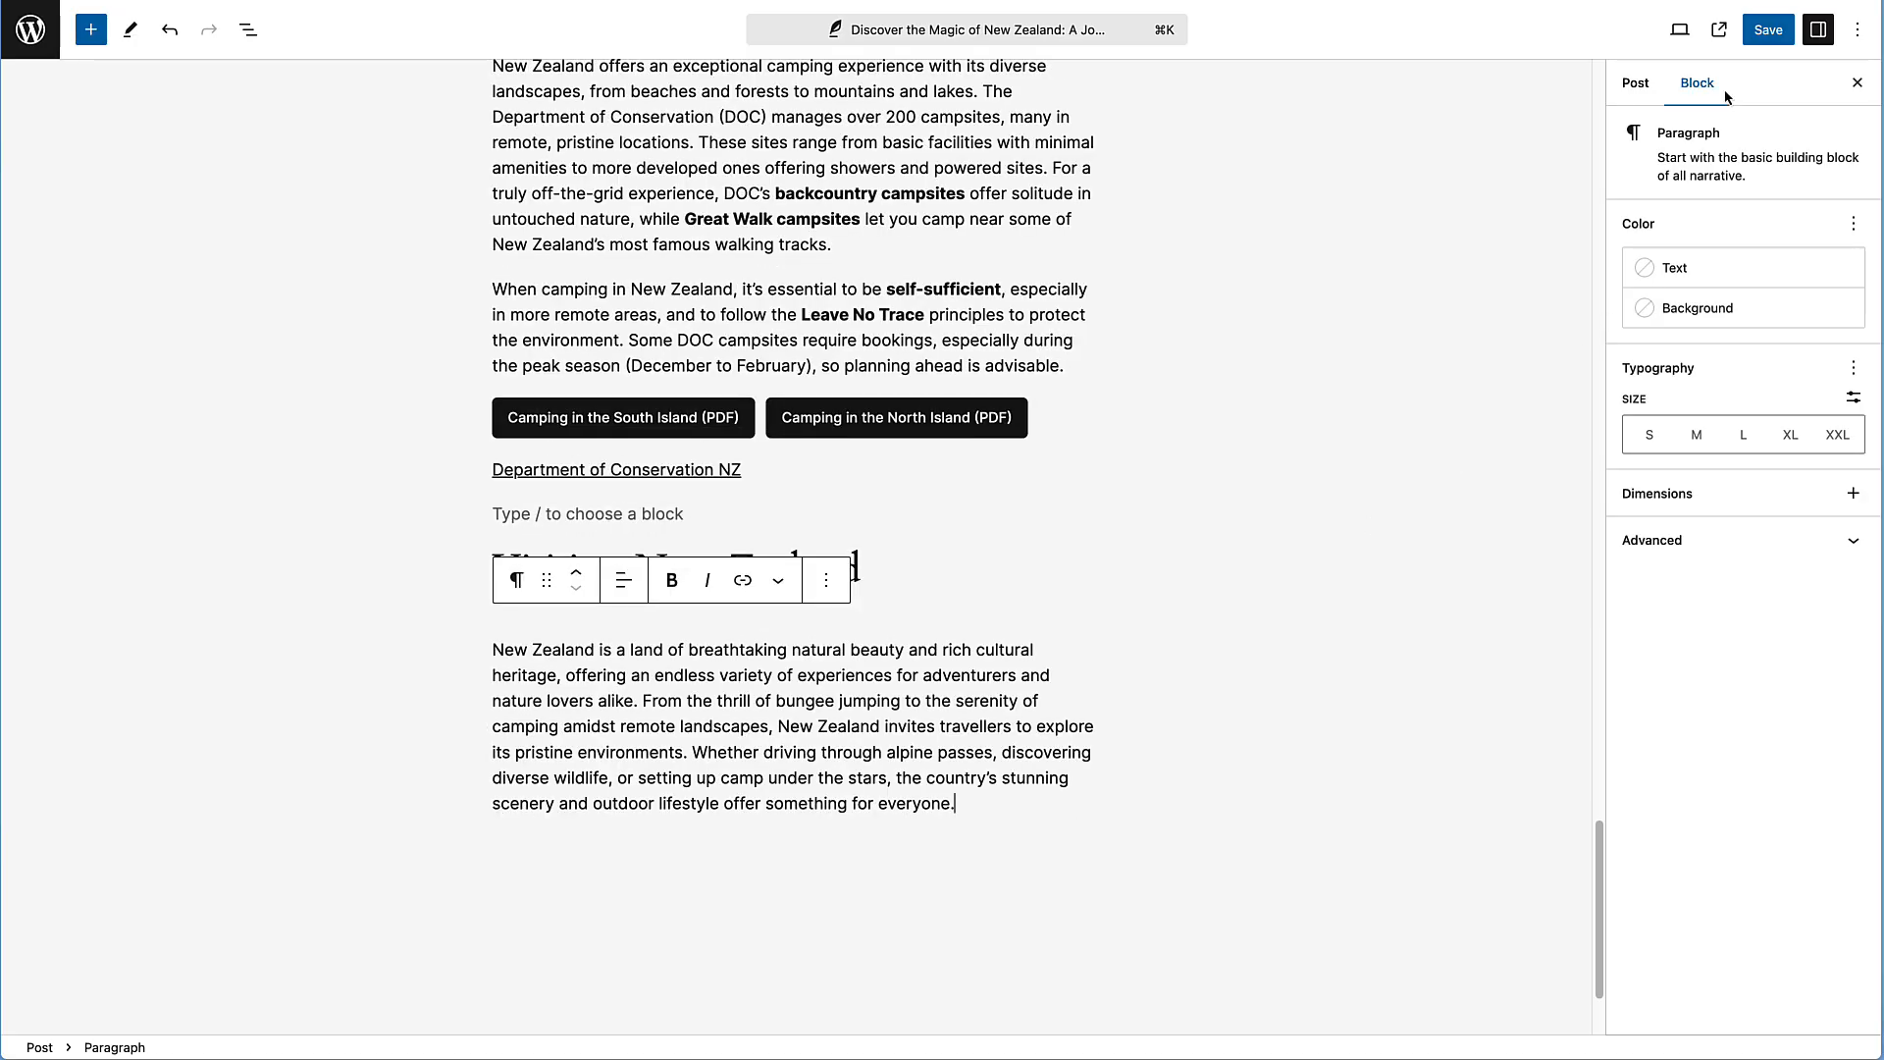
Save the post and view the published page down to the camping and "Visiting New Zealand" sections
{"action": "left_click", "coordinate": [1767, 31]}
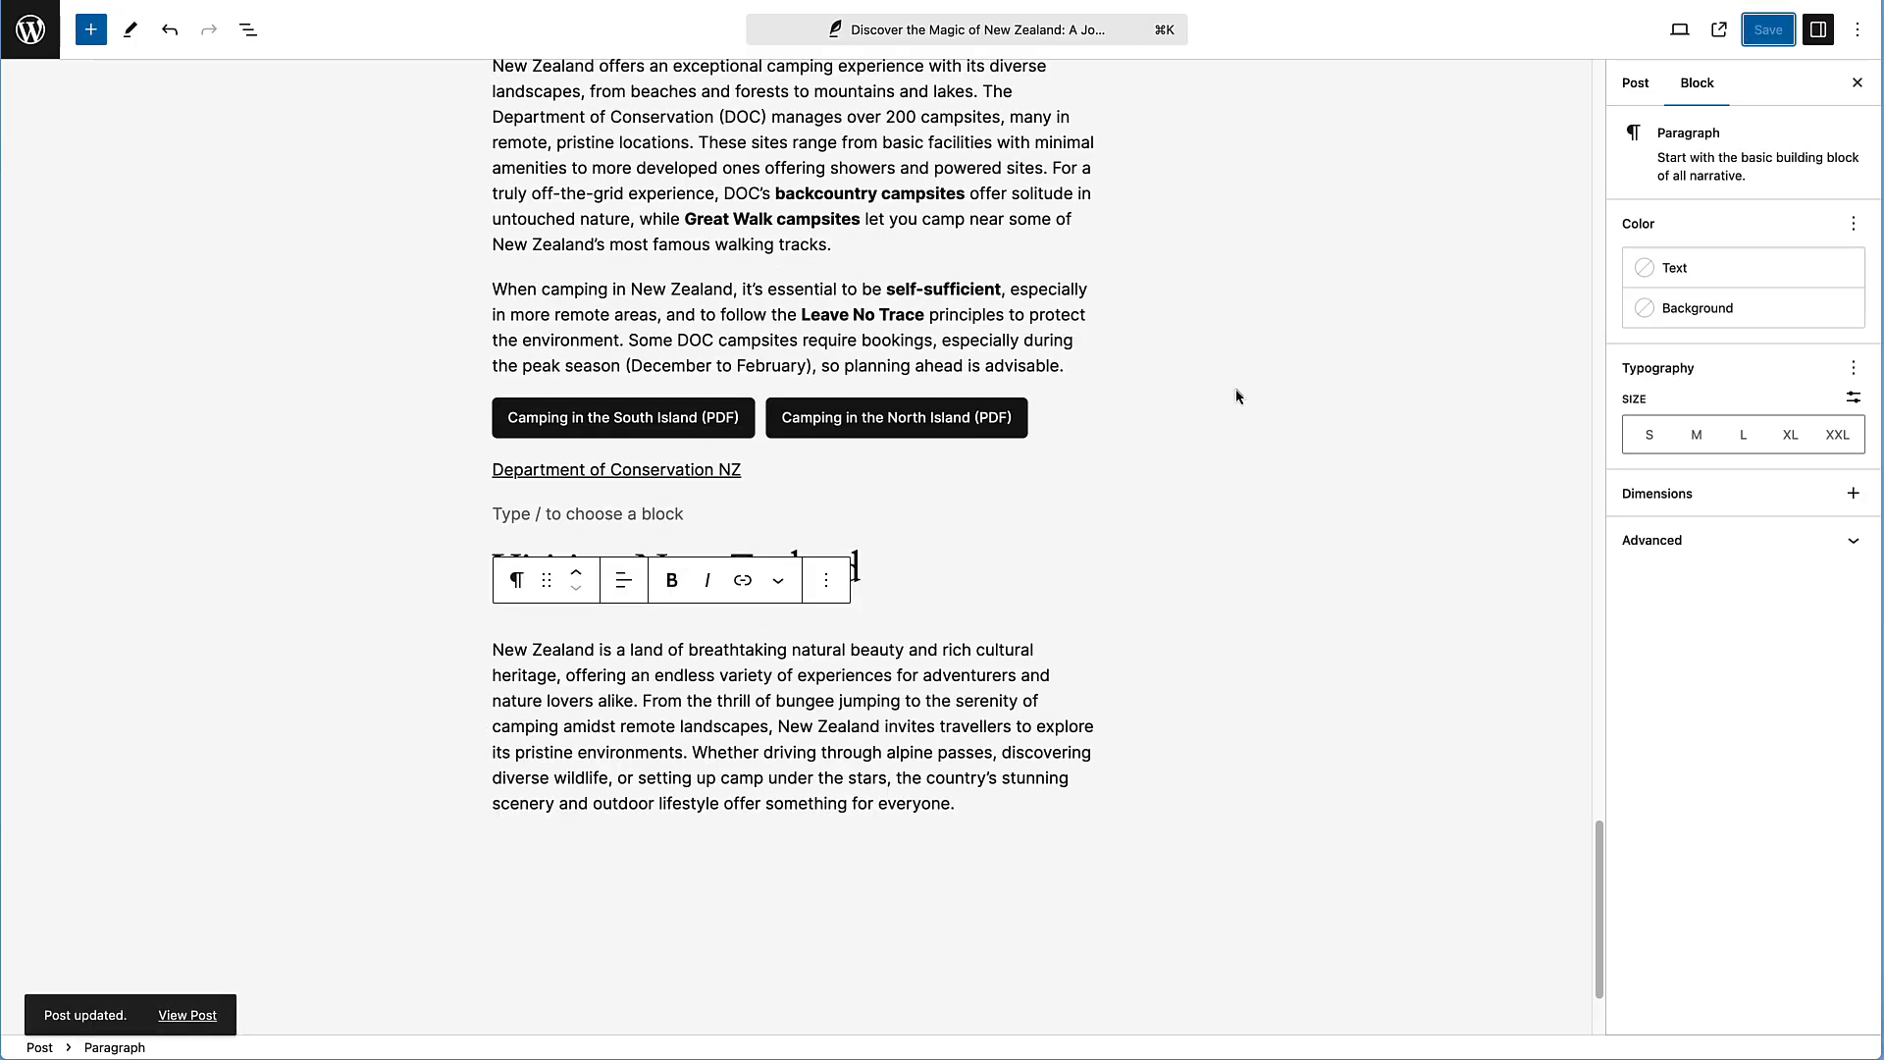
{"action": "left_click", "coordinate": [187, 1015]}
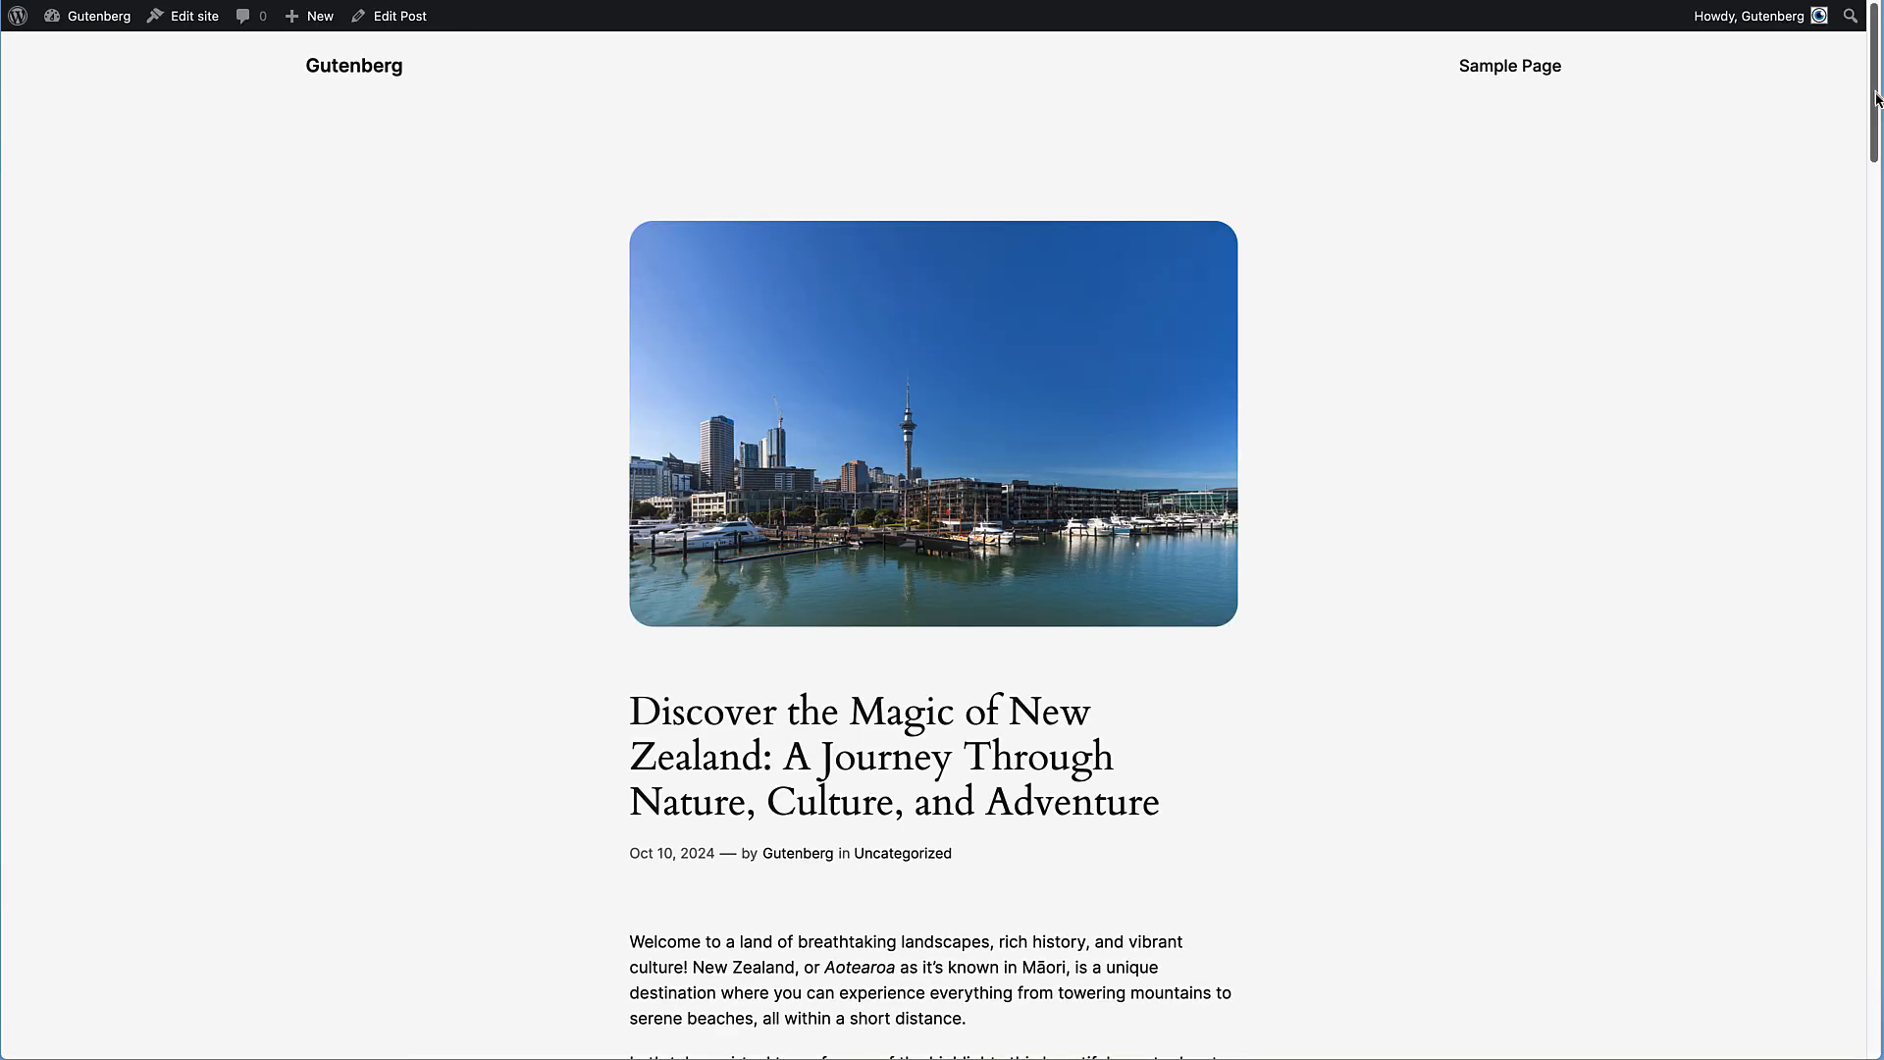
{"action": "left_click_drag", "start_coordinate": [1876, 98], "coordinate": [1878, 777]}
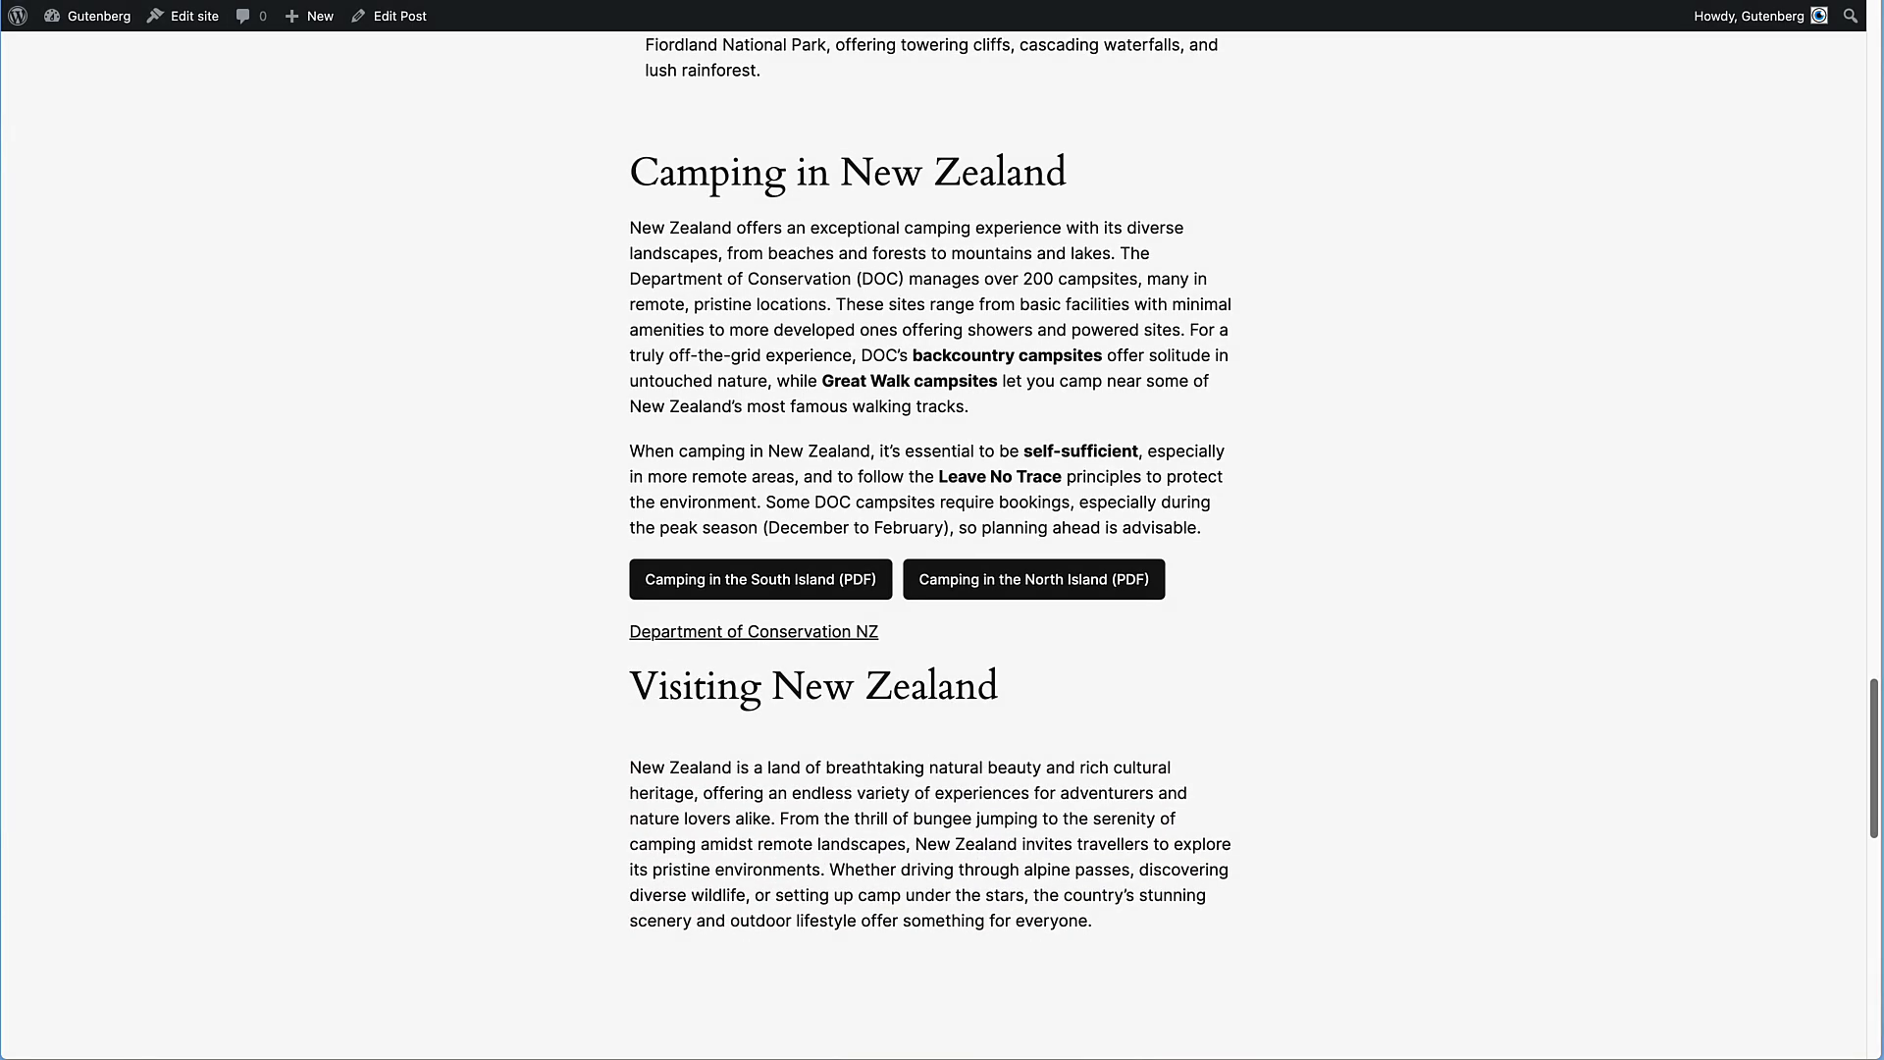